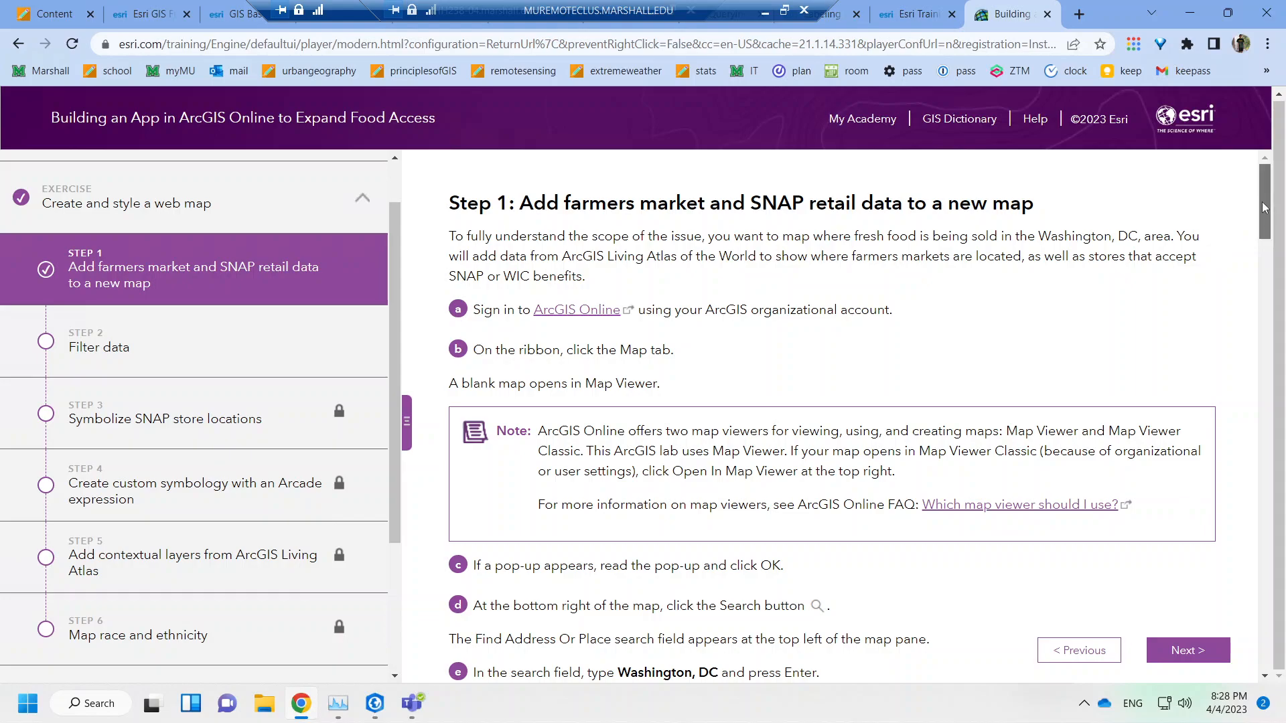
Open the exercise's ArcGIS Online link in a new tab and sign in through the Marshall University organization.
{"action": "left_click_drag", "start_coordinate": [1264, 204], "coordinate": [1265, 212]}
{"action": "right_click", "coordinate": [606, 265]}
{"action": "left_click", "coordinate": [626, 276]}
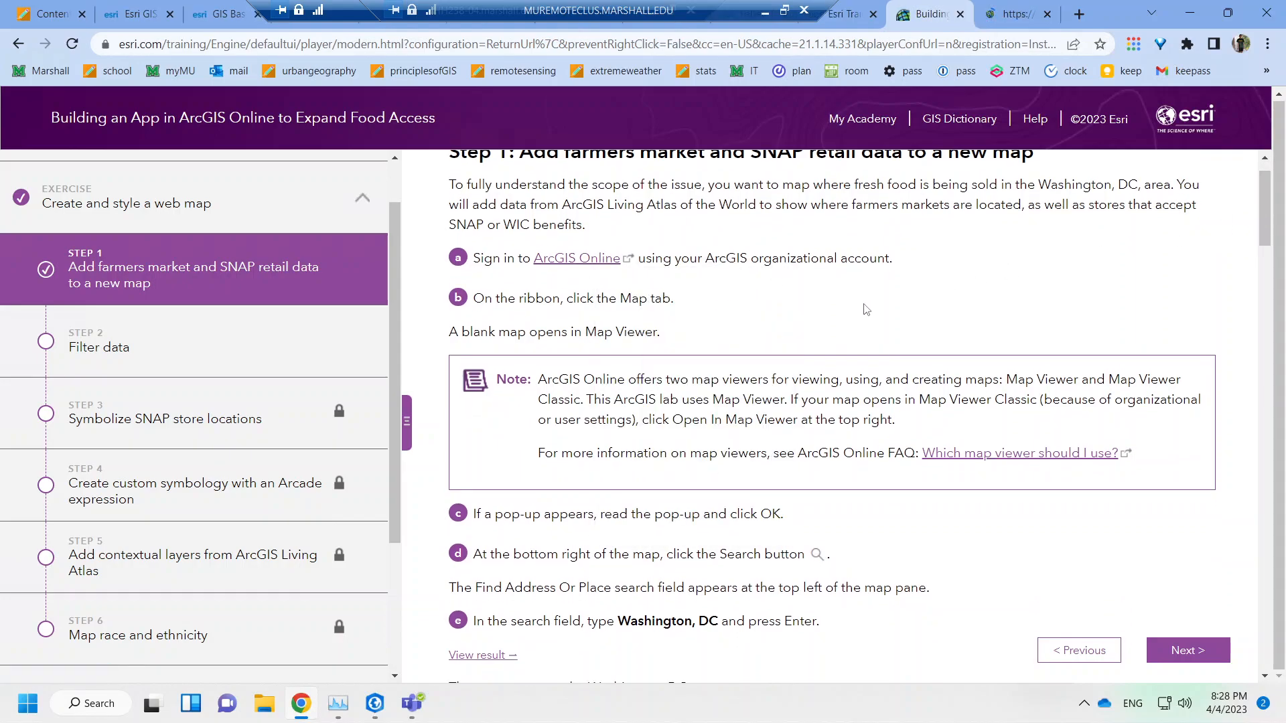
{"action": "left_click", "coordinate": [1013, 8]}
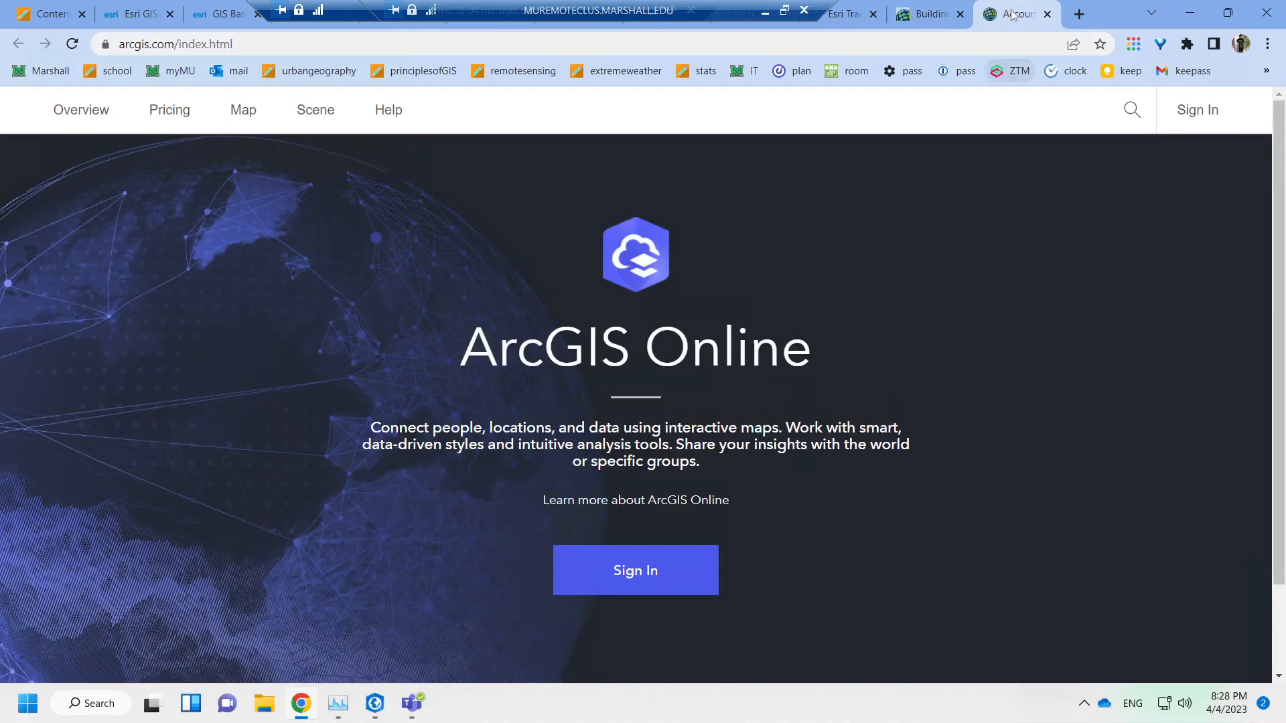
{"action": "left_click", "coordinate": [670, 573]}
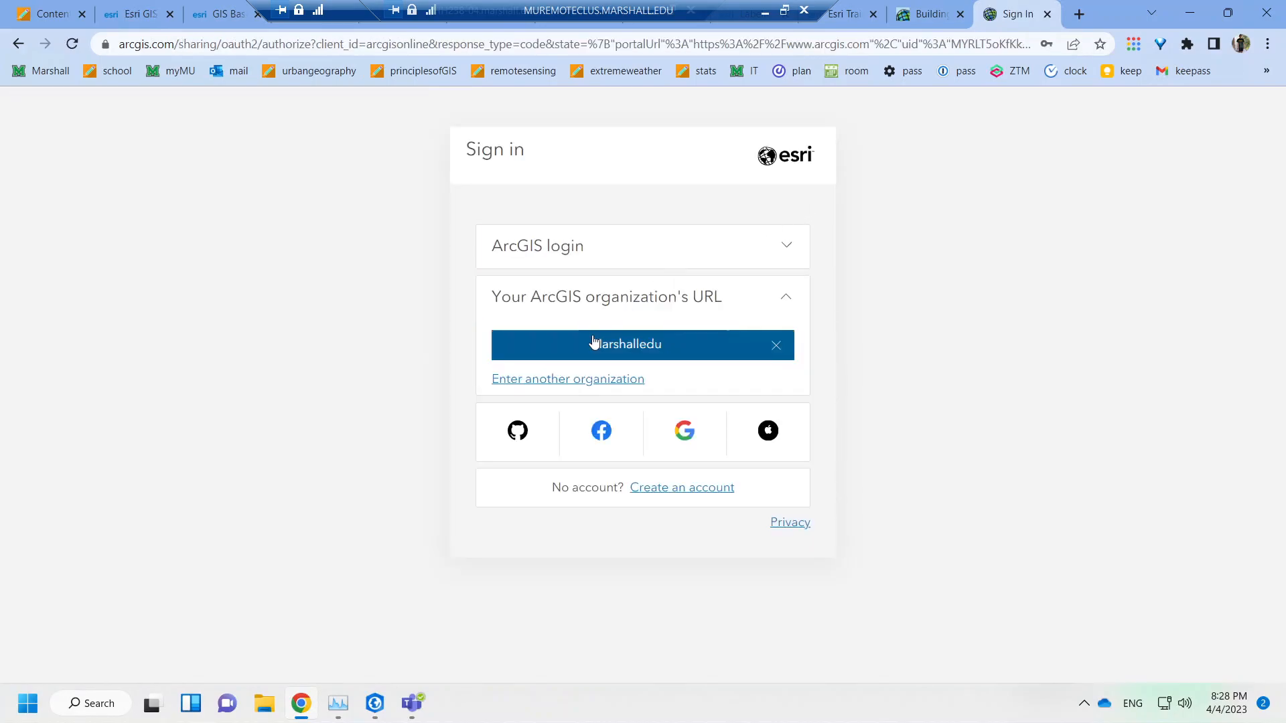
{"action": "left_click", "coordinate": [592, 342]}
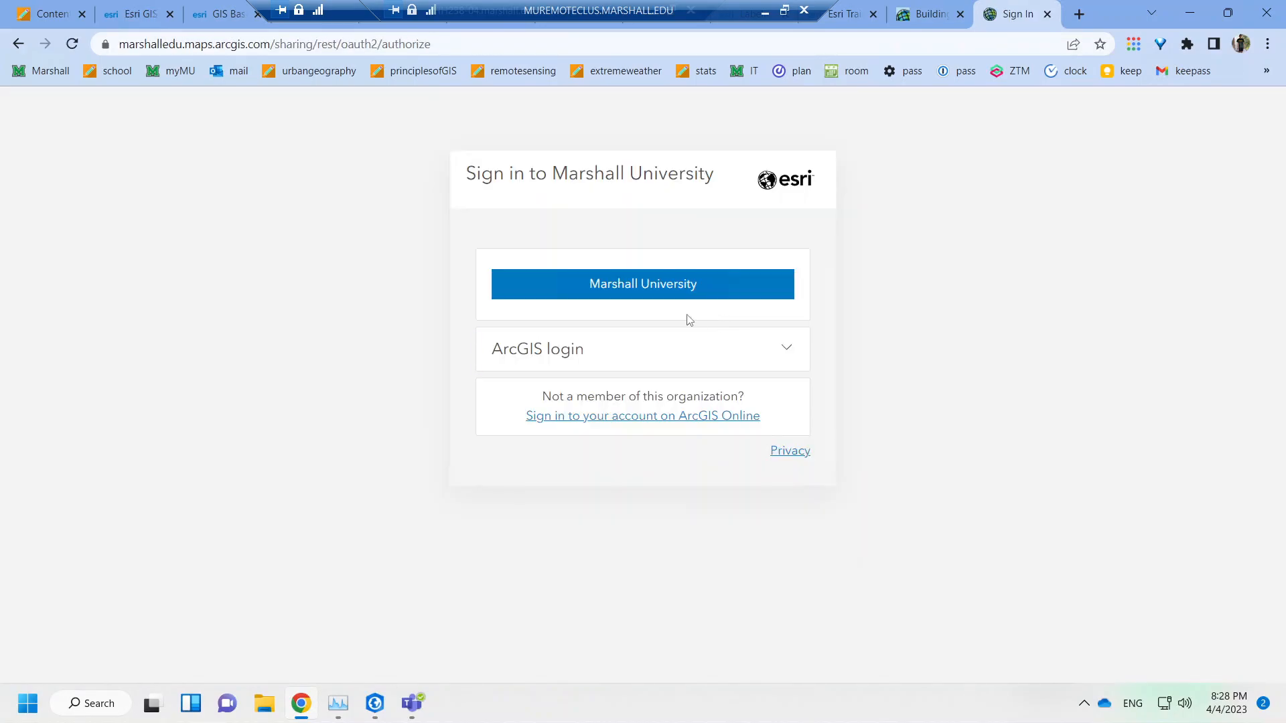
{"action": "left_click", "coordinate": [581, 296]}
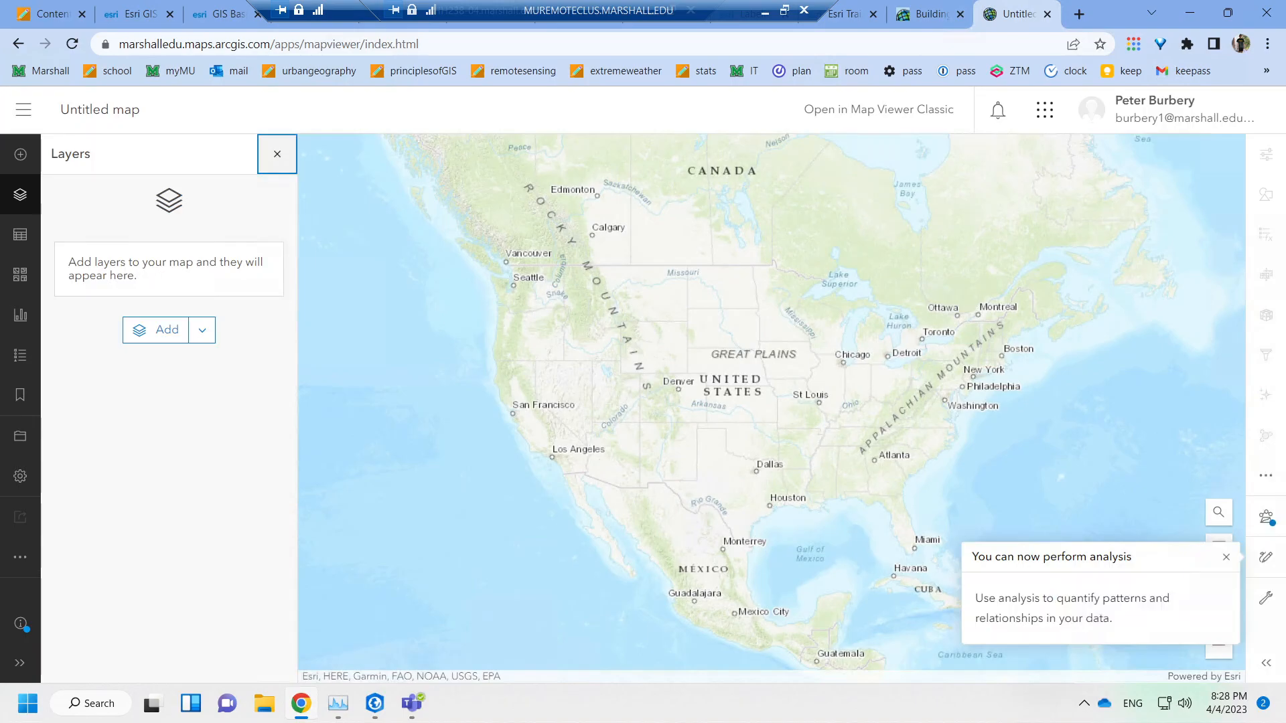
Return to the exercise instructions and open the "Which map viewer should I use?" FAQ in a new tab.
{"action": "left_click", "coordinate": [941, 18]}
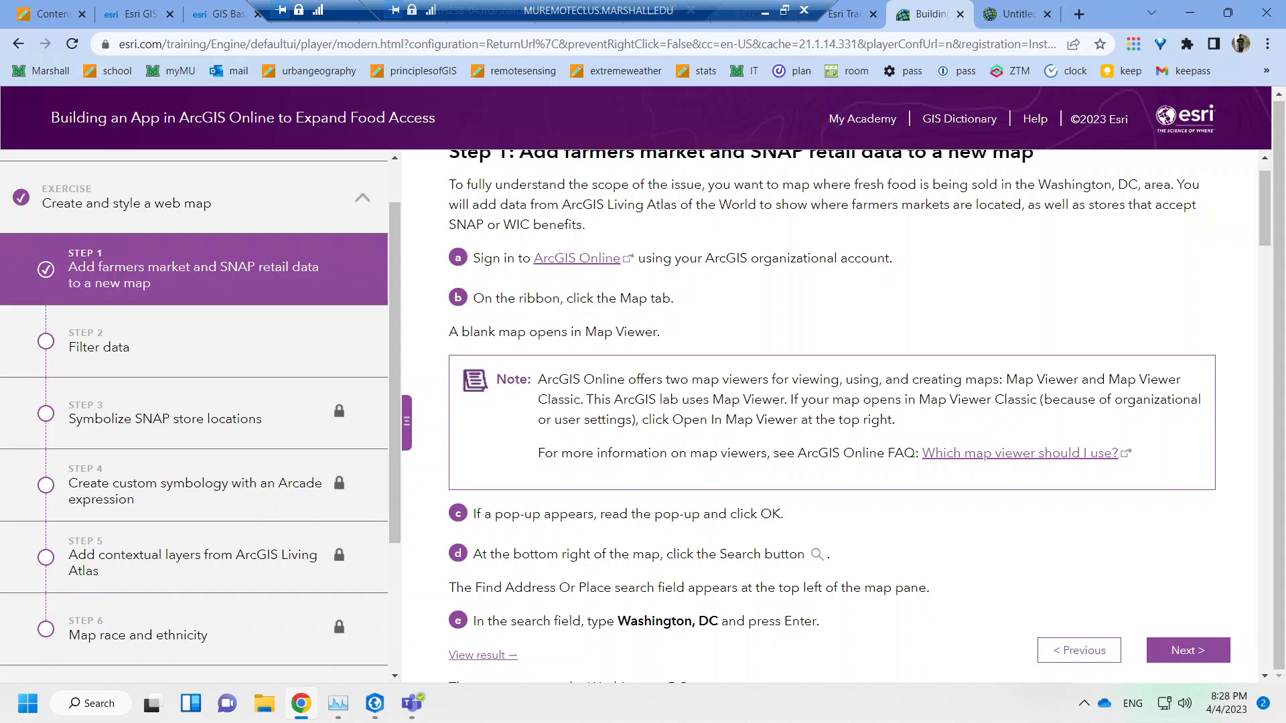
{"action": "scroll", "coordinate": [830, 415], "scroll_direction": "down", "scroll_amount": 2}
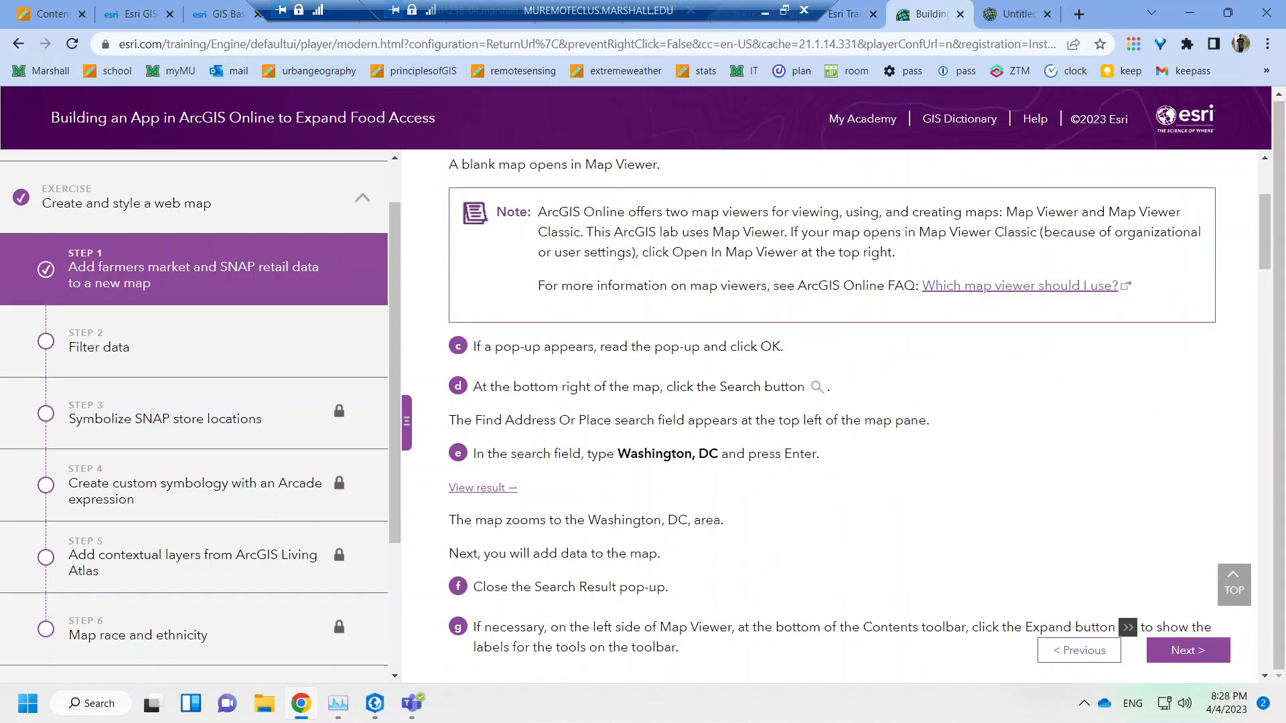
{"action": "right_click", "coordinate": [982, 289]}
{"action": "left_click", "coordinate": [996, 302]}
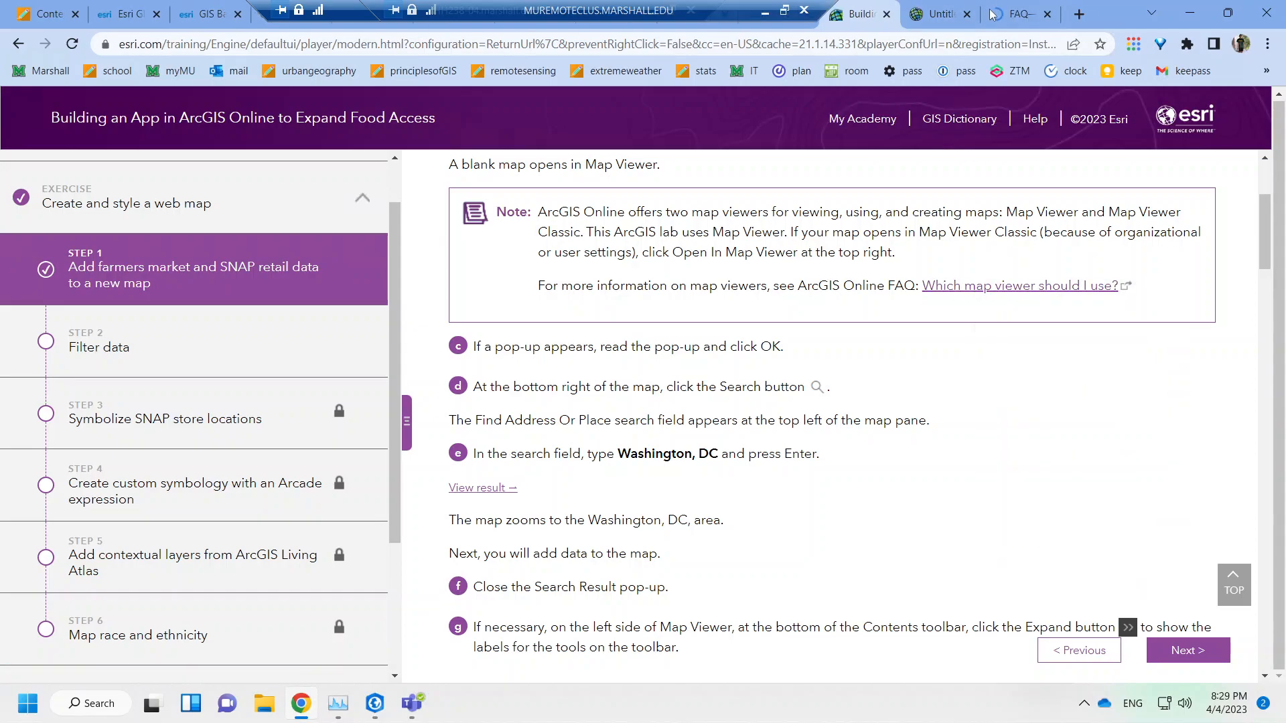
{"action": "left_click", "coordinate": [991, 14]}
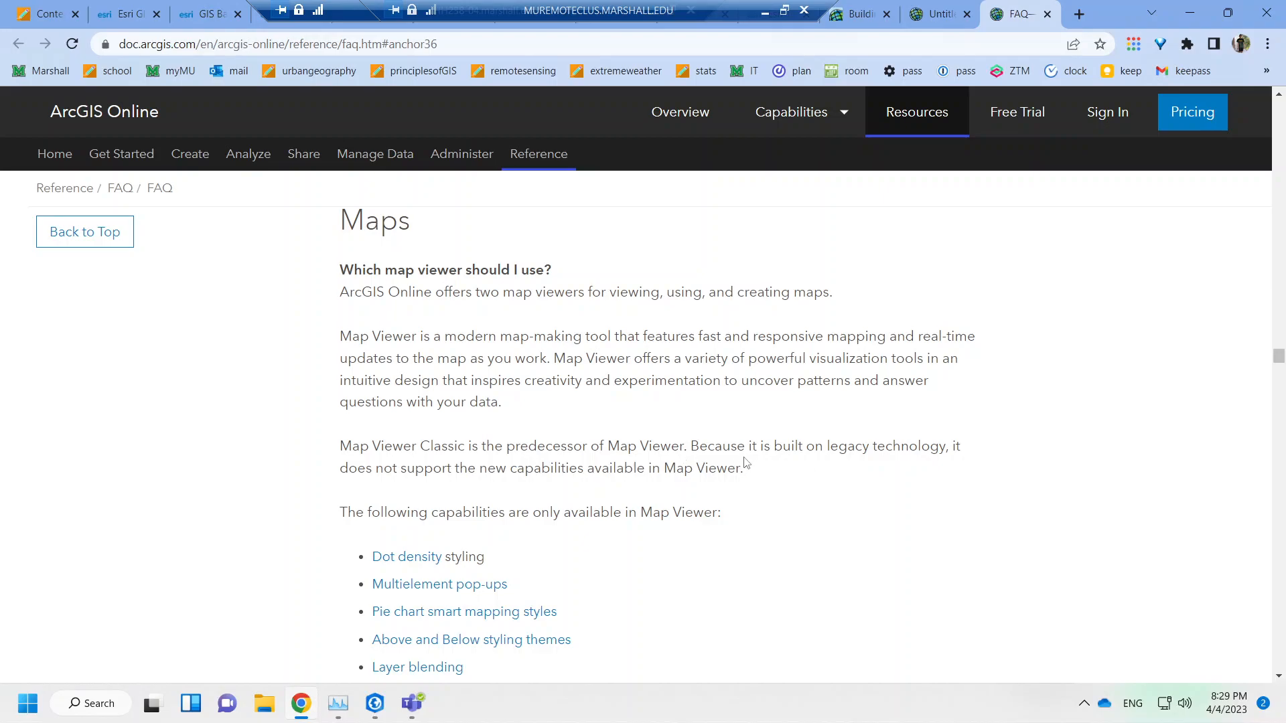
Read the FAQ's list of capabilities only available in Map Viewer, including clustering, GeoJSON layers and filtering.
{"action": "scroll", "coordinate": [762, 459], "scroll_direction": "down", "scroll_amount": 1}
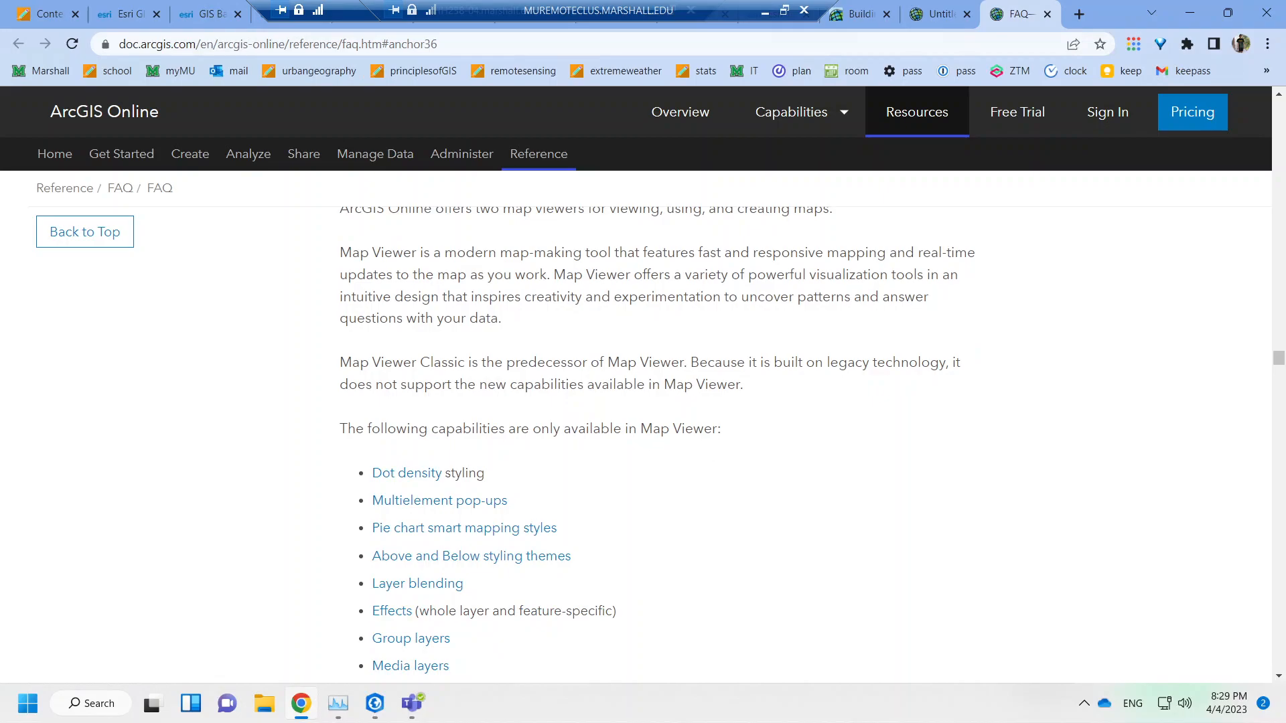
{"action": "scroll", "coordinate": [594, 404], "scroll_direction": "down", "scroll_amount": 2}
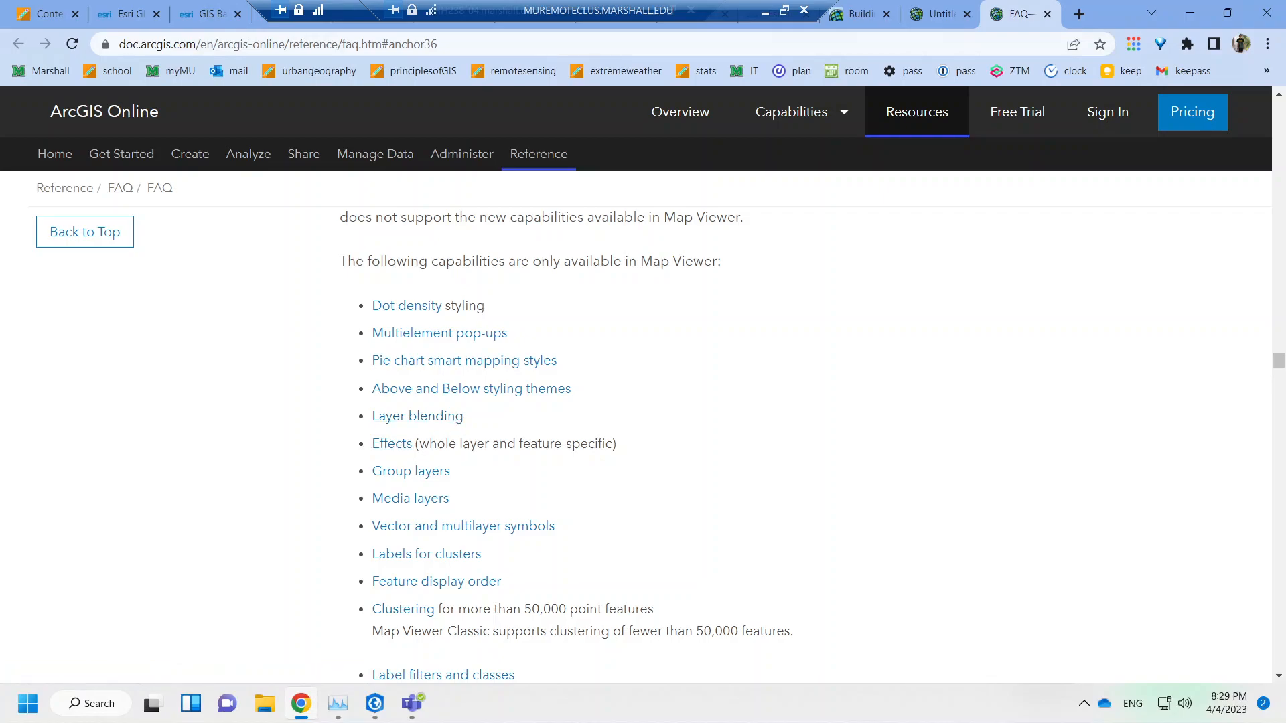
{"action": "scroll", "coordinate": [519, 440], "scroll_direction": "down", "scroll_amount": 1}
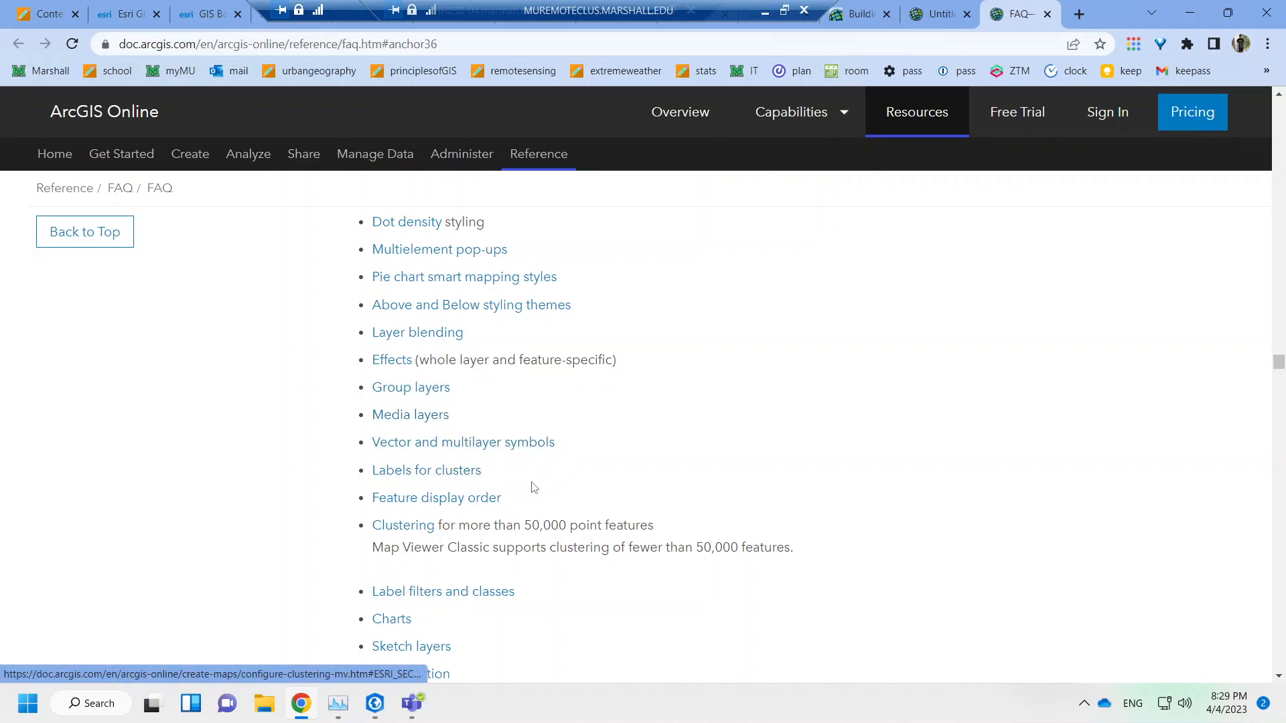
{"action": "scroll", "coordinate": [548, 476], "scroll_direction": "down", "scroll_amount": 1}
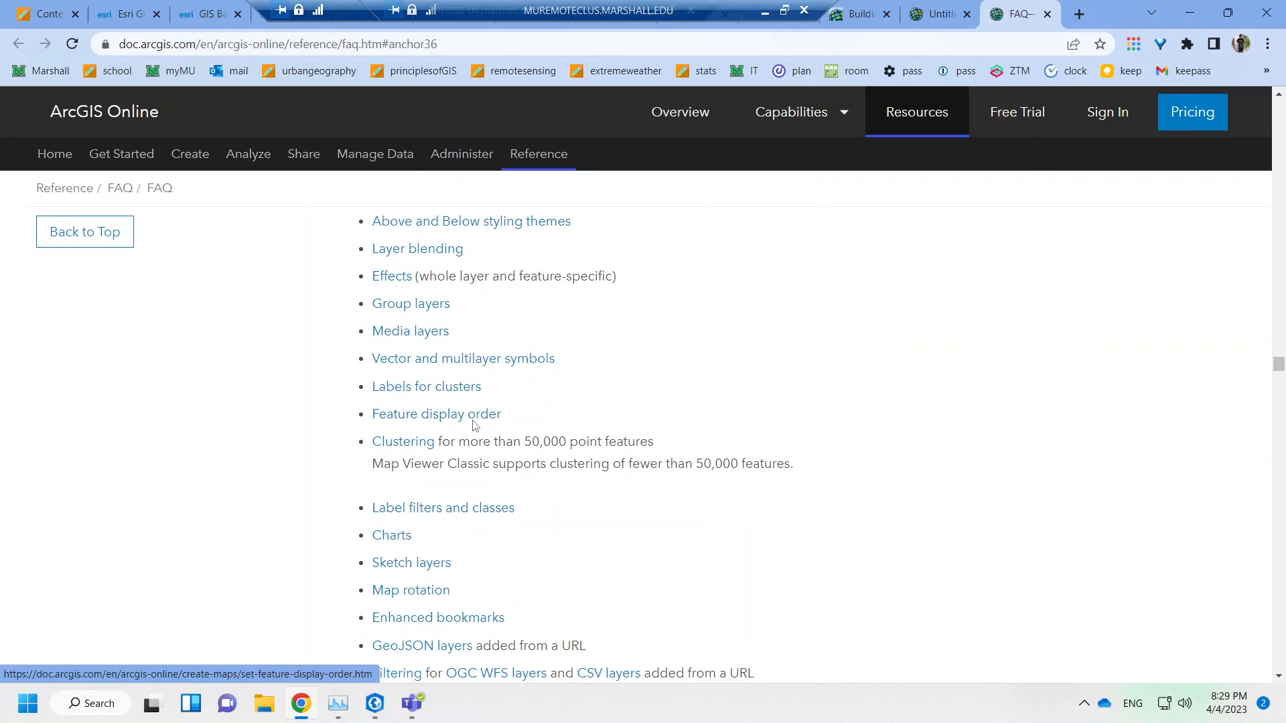
{"action": "left_click_drag", "start_coordinate": [373, 442], "coordinate": [665, 445]}
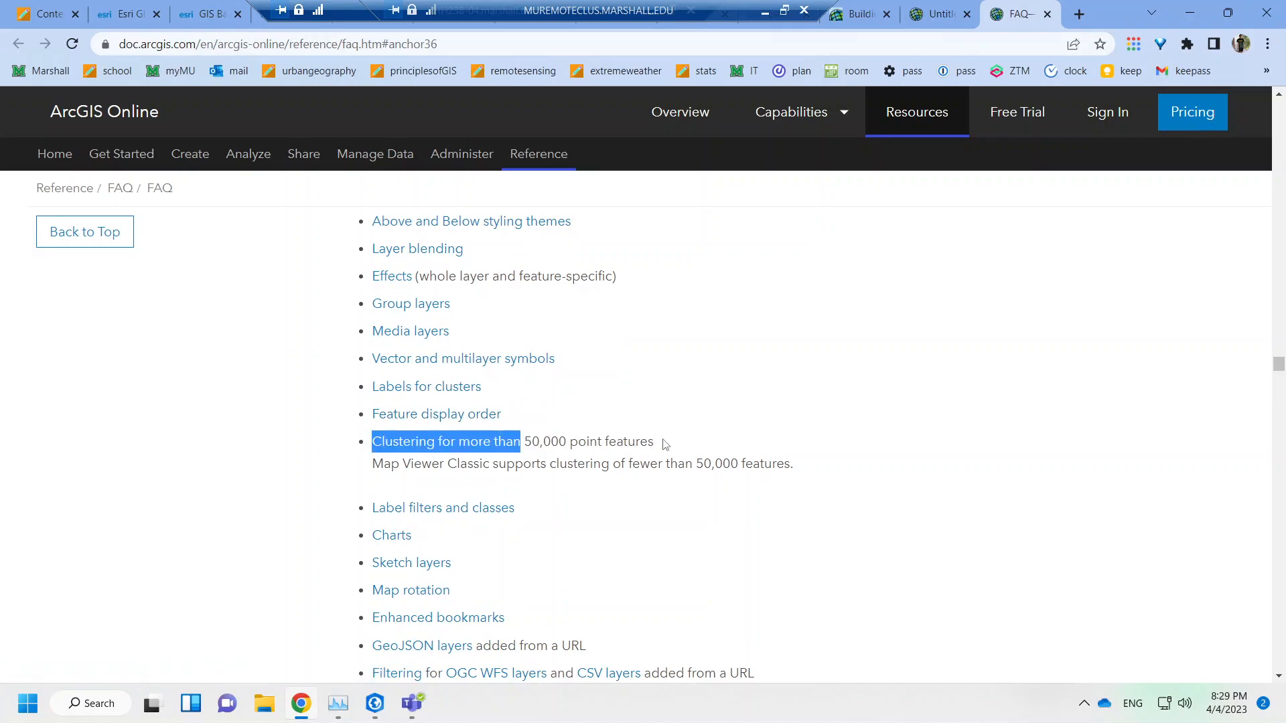
{"action": "left_click", "coordinate": [617, 456]}
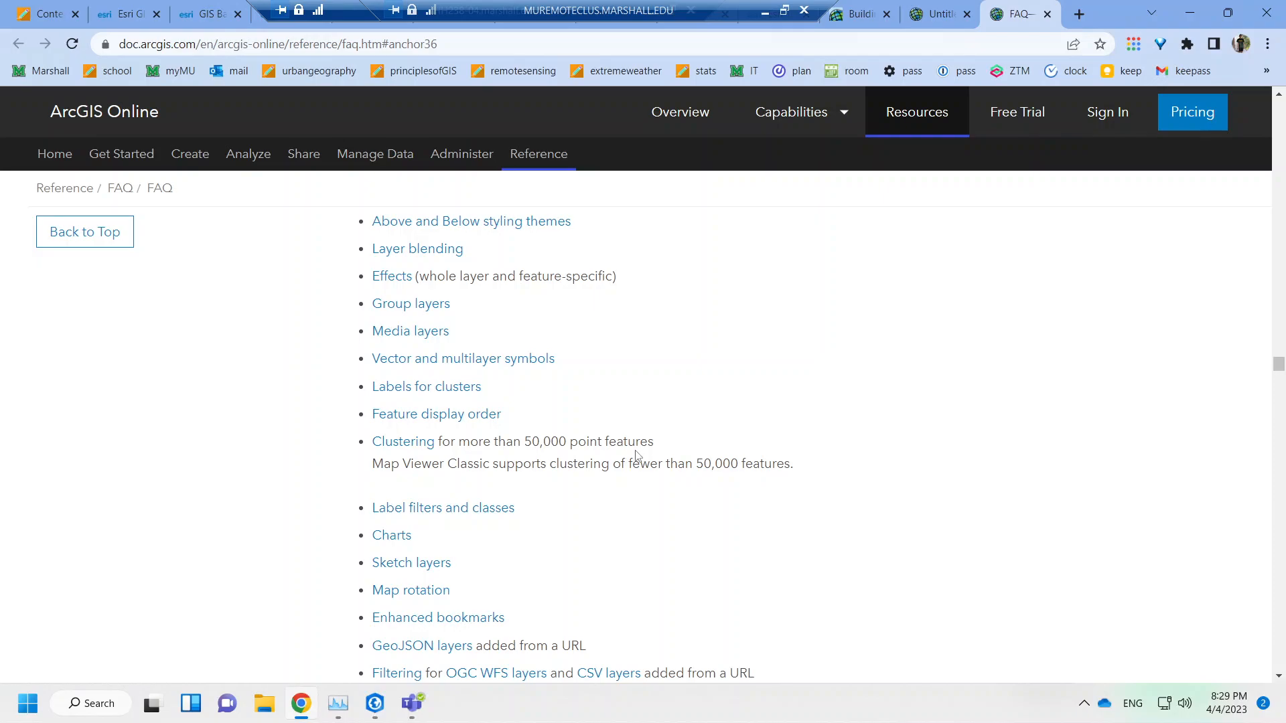
{"action": "scroll", "coordinate": [643, 454], "scroll_direction": "down", "scroll_amount": 2}
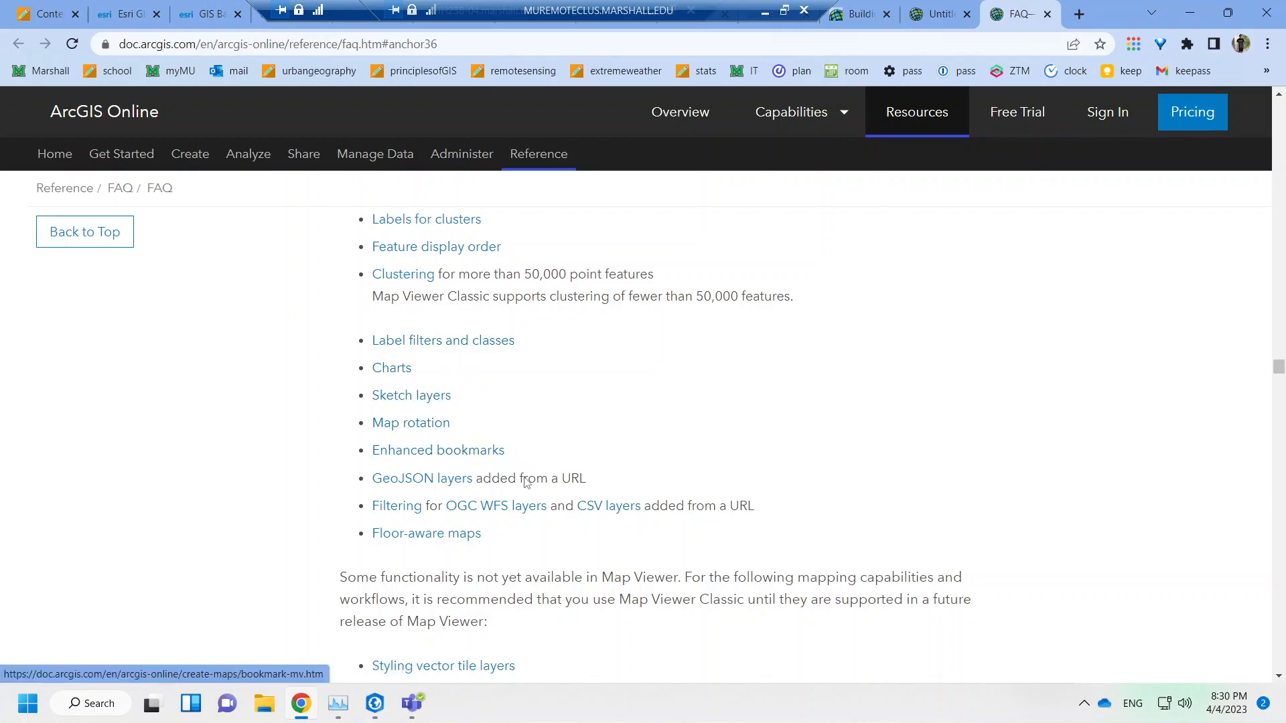
{"action": "left_click_drag", "start_coordinate": [500, 478], "coordinate": [579, 479]}
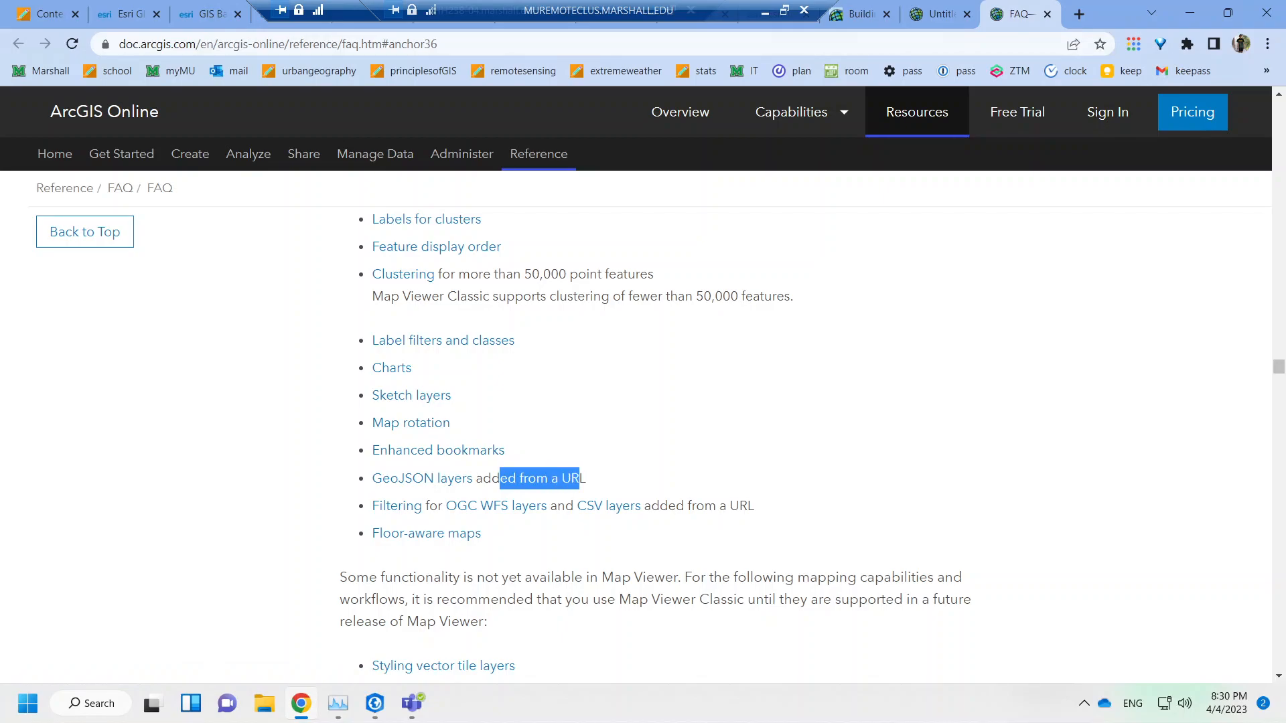
{"action": "left_click", "coordinate": [564, 468]}
{"action": "scroll", "coordinate": [482, 379], "scroll_direction": "down", "scroll_amount": 3}
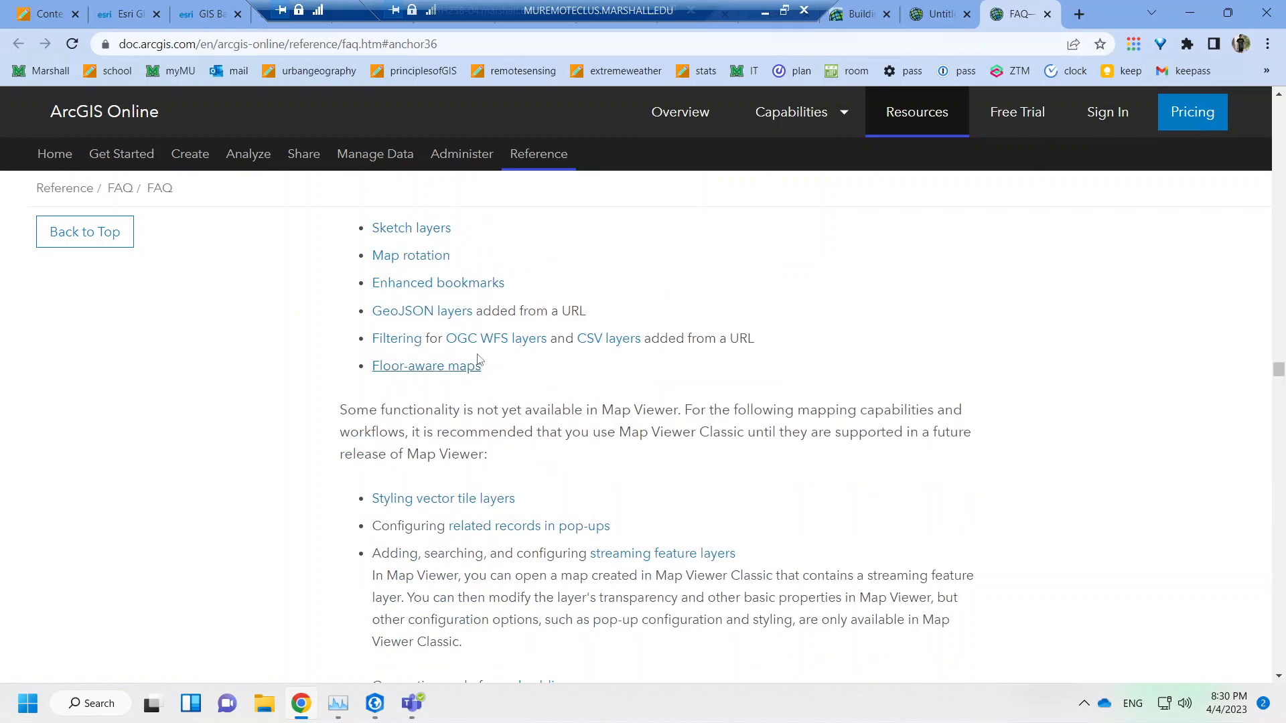
{"action": "left_click_drag", "start_coordinate": [667, 338], "coordinate": [747, 339]}
{"action": "left_click", "coordinate": [747, 338]}
{"action": "scroll", "coordinate": [833, 418], "scroll_direction": "down", "scroll_amount": 1}
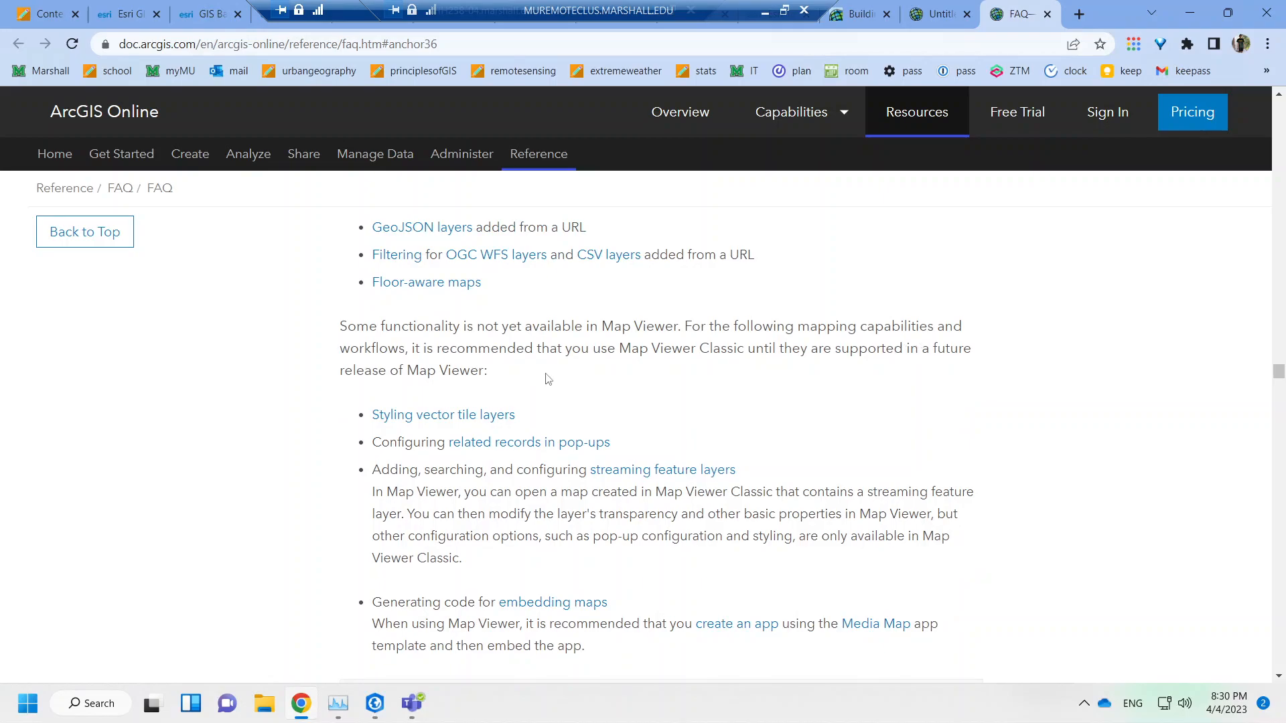
Read the FAQ's Map Viewer Classic recommendations and the answers on map styles, and close the FAQ page.
{"action": "scroll", "coordinate": [548, 379], "scroll_direction": "down", "scroll_amount": 1}
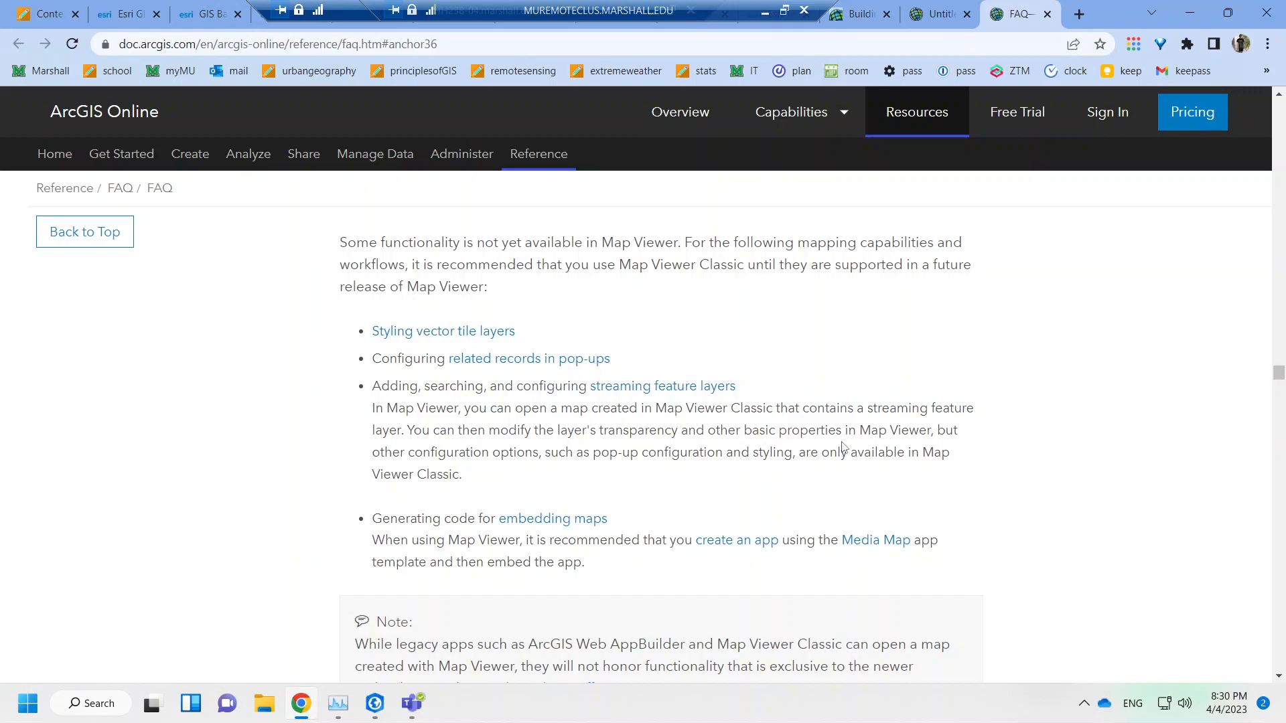
{"action": "scroll", "coordinate": [576, 435], "scroll_direction": "down", "scroll_amount": 2}
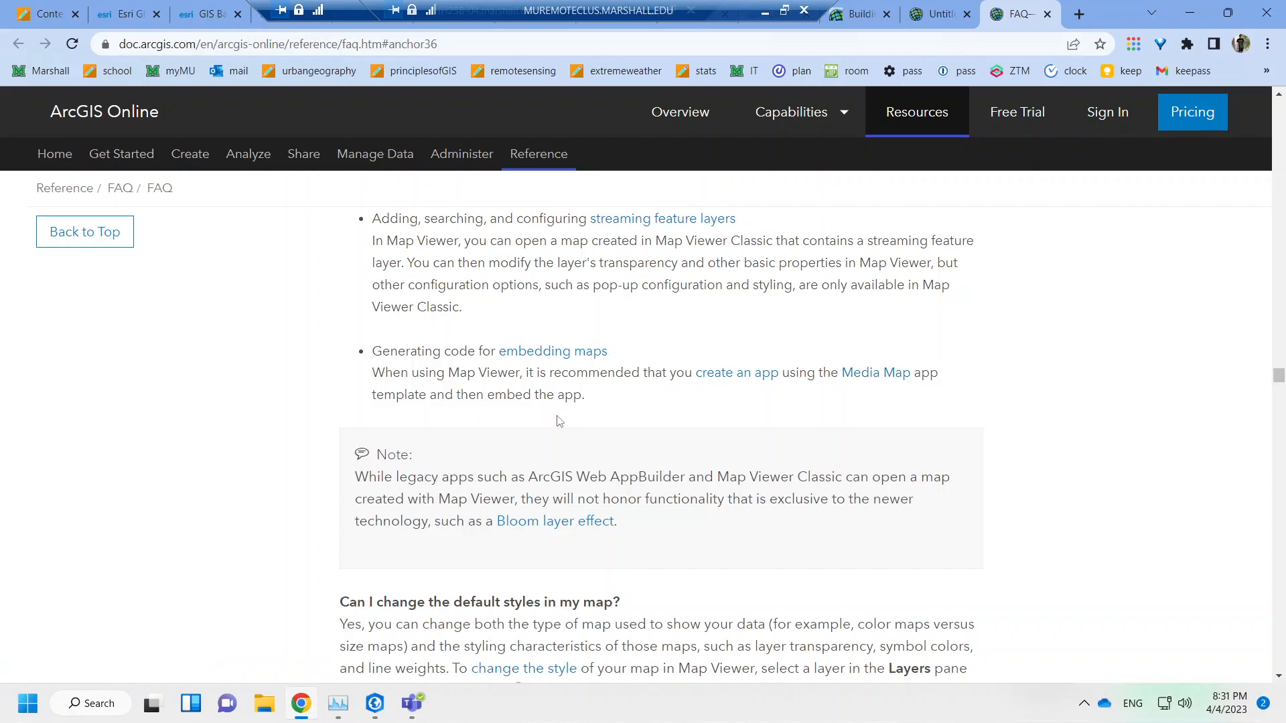
{"action": "scroll", "coordinate": [488, 432], "scroll_direction": "down", "scroll_amount": 1}
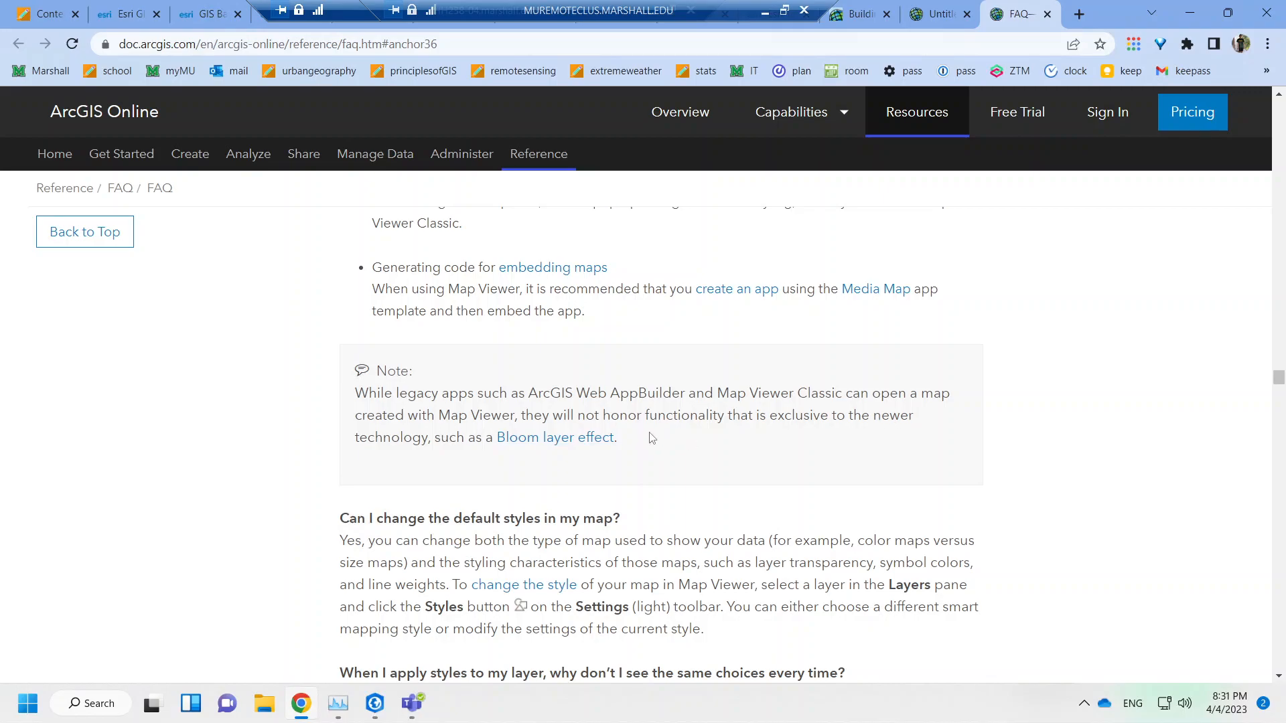
{"action": "scroll", "coordinate": [653, 439], "scroll_direction": "down", "scroll_amount": 2}
{"action": "left_click_drag", "start_coordinate": [565, 386], "coordinate": [724, 384]}
{"action": "left_click", "coordinate": [724, 384]}
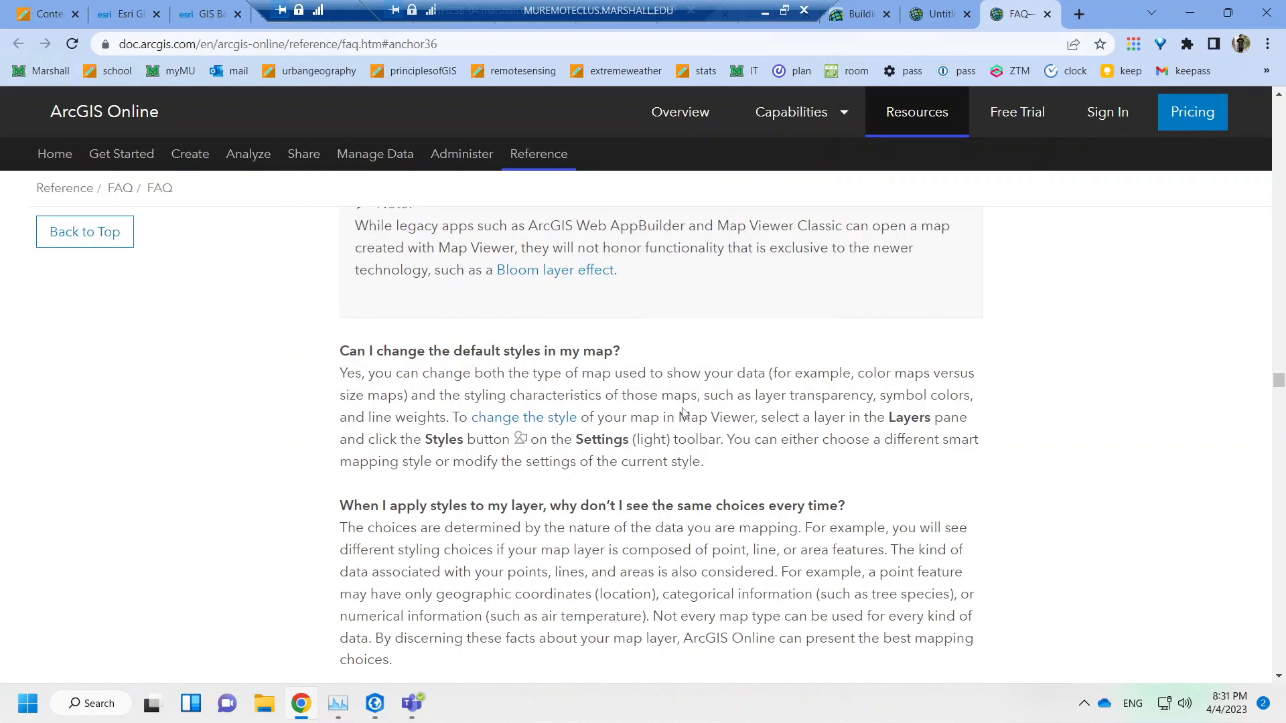
{"action": "scroll", "coordinate": [683, 413], "scroll_direction": "down", "scroll_amount": 1}
{"action": "scroll", "coordinate": [683, 412], "scroll_direction": "down", "scroll_amount": 2}
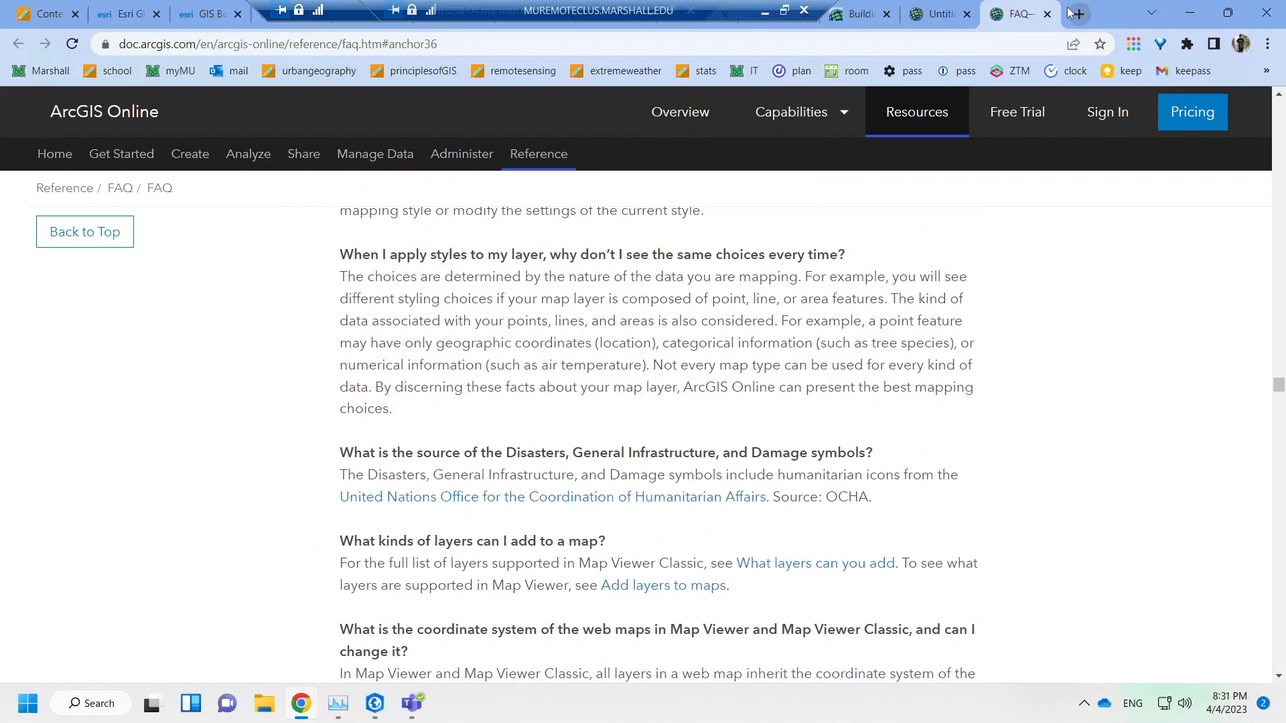
{"action": "left_click", "coordinate": [1046, 16]}
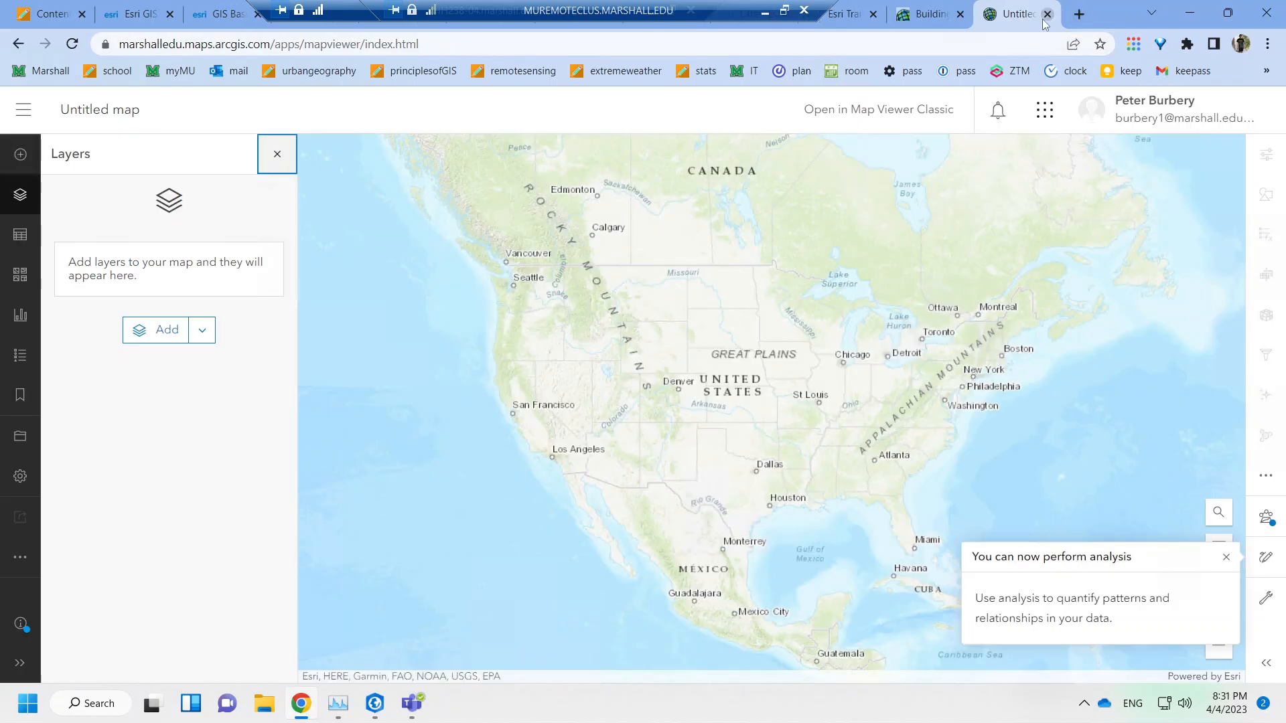
Check the exercise's search instructions and search for Washington DC in the untitled map.
{"action": "left_click", "coordinate": [927, 8]}
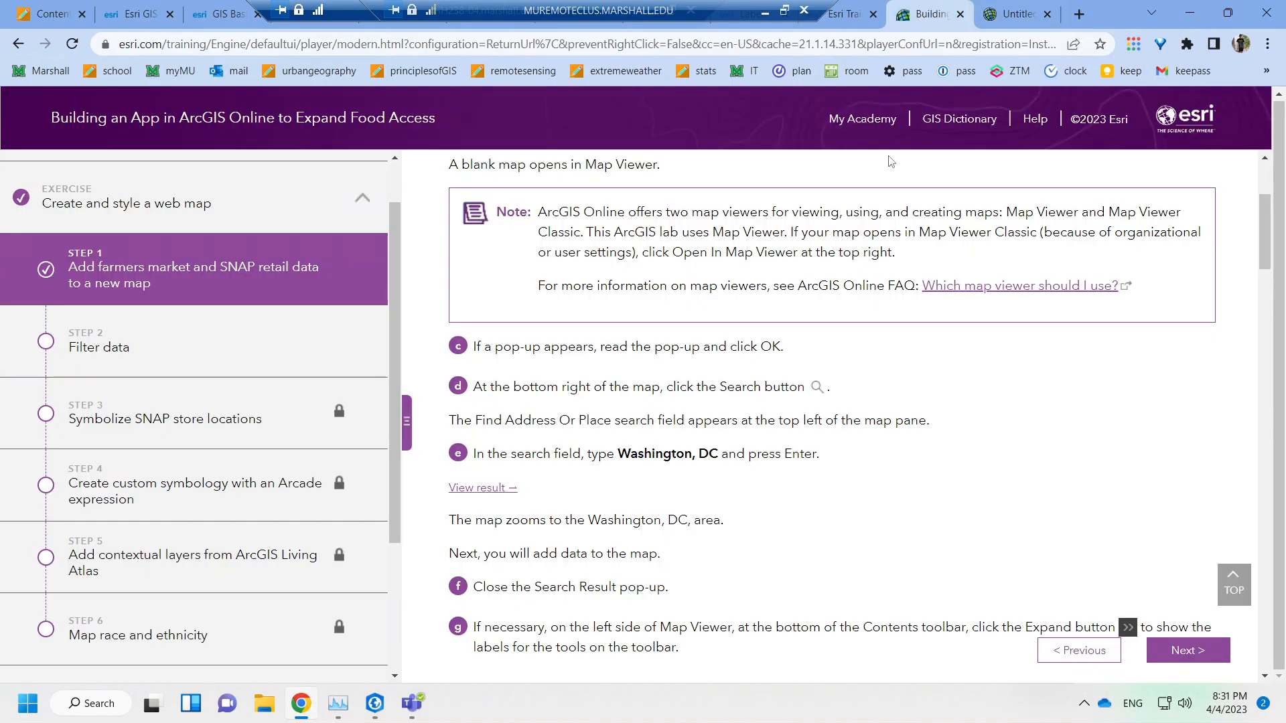
{"action": "left_click_drag", "start_coordinate": [614, 421], "coordinate": [688, 421]}
{"action": "left_click", "coordinate": [687, 420]}
{"action": "left_click", "coordinate": [1004, 10]}
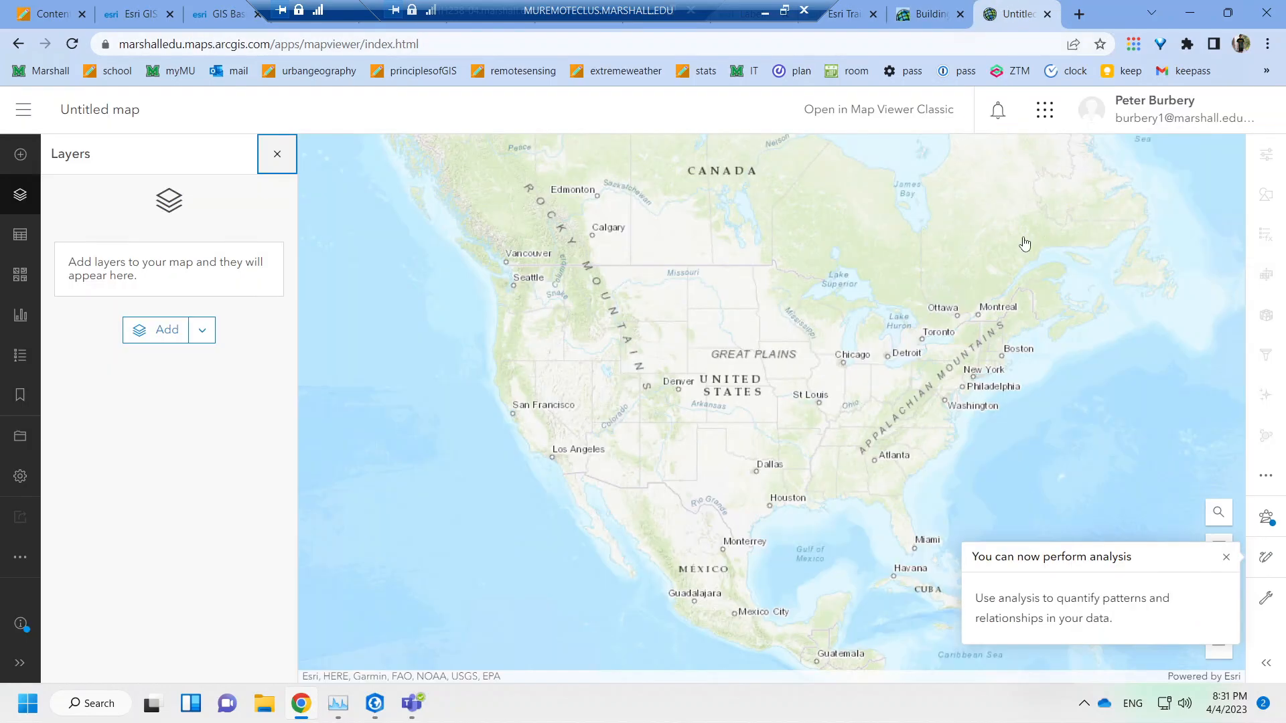
{"action": "left_click", "coordinate": [1218, 514]}
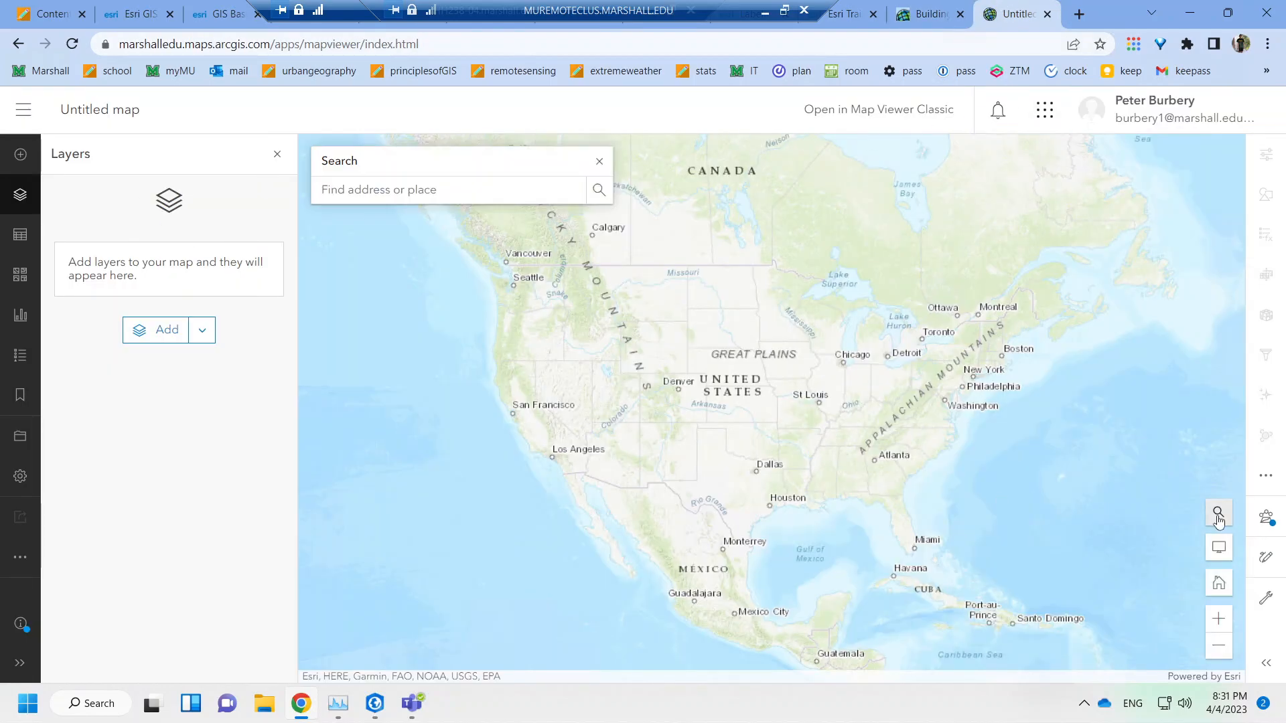
{"action": "left_click", "coordinate": [895, 12]}
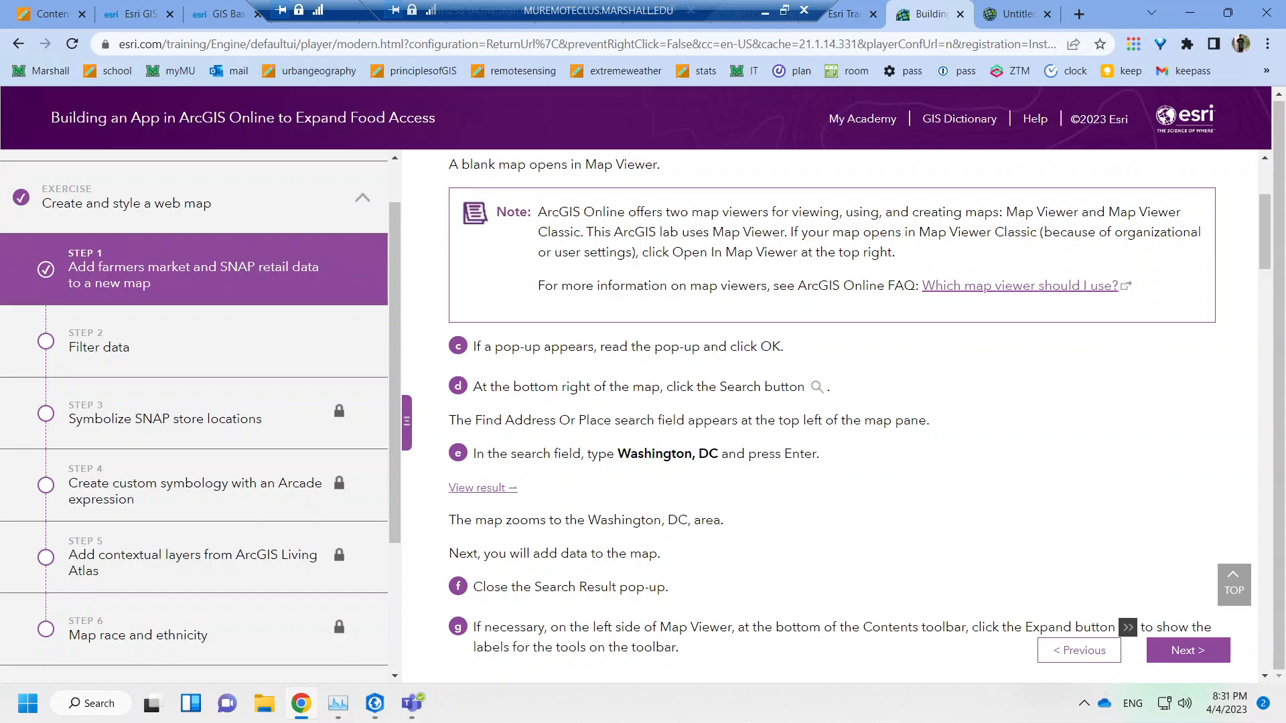
{"action": "left_click", "coordinate": [1011, 13]}
{"action": "type", "text": "Washington DC"}
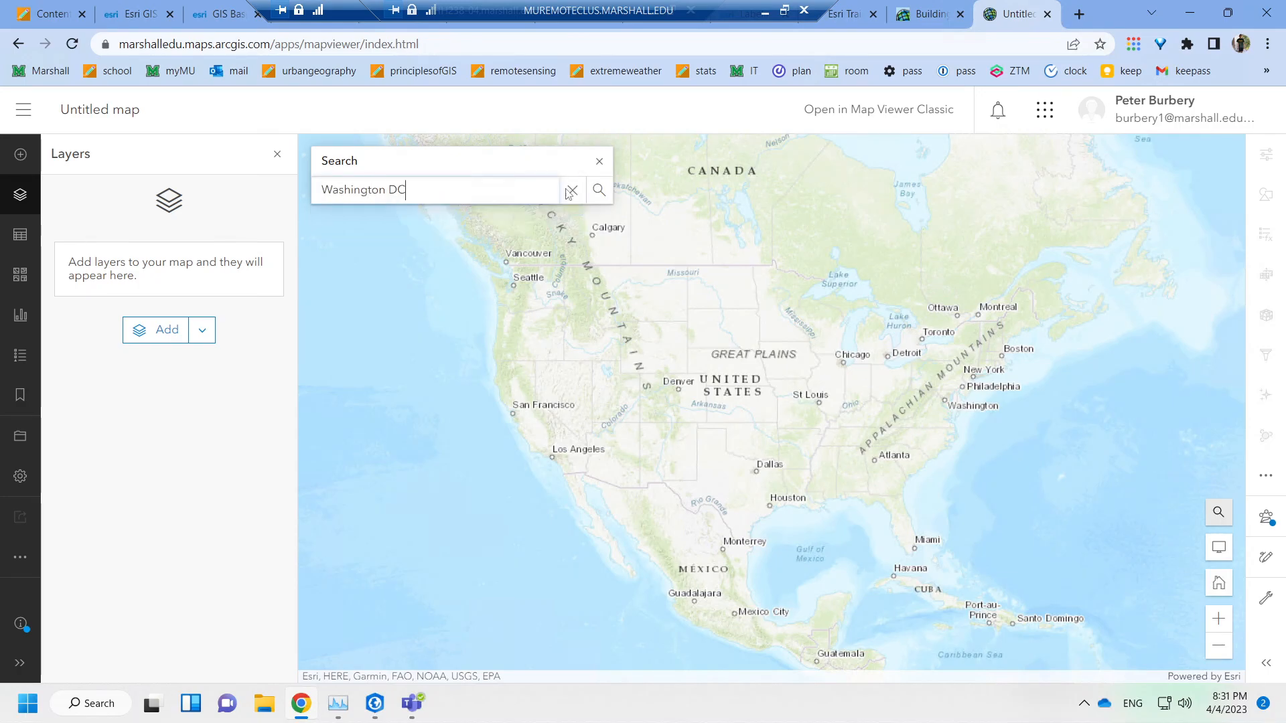
{"action": "key", "text": "Return"}
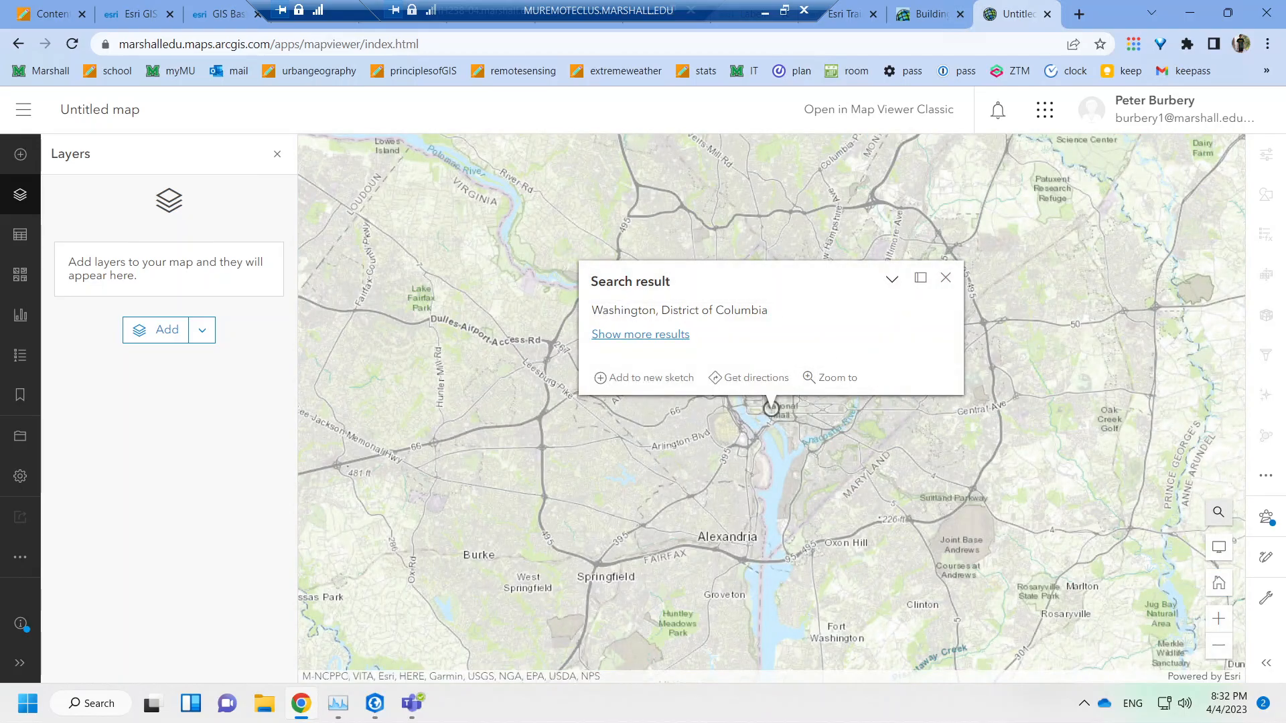
Go back to the exercise and compare with the step 1e result image, closing it when done.
{"action": "left_click", "coordinate": [867, 22]}
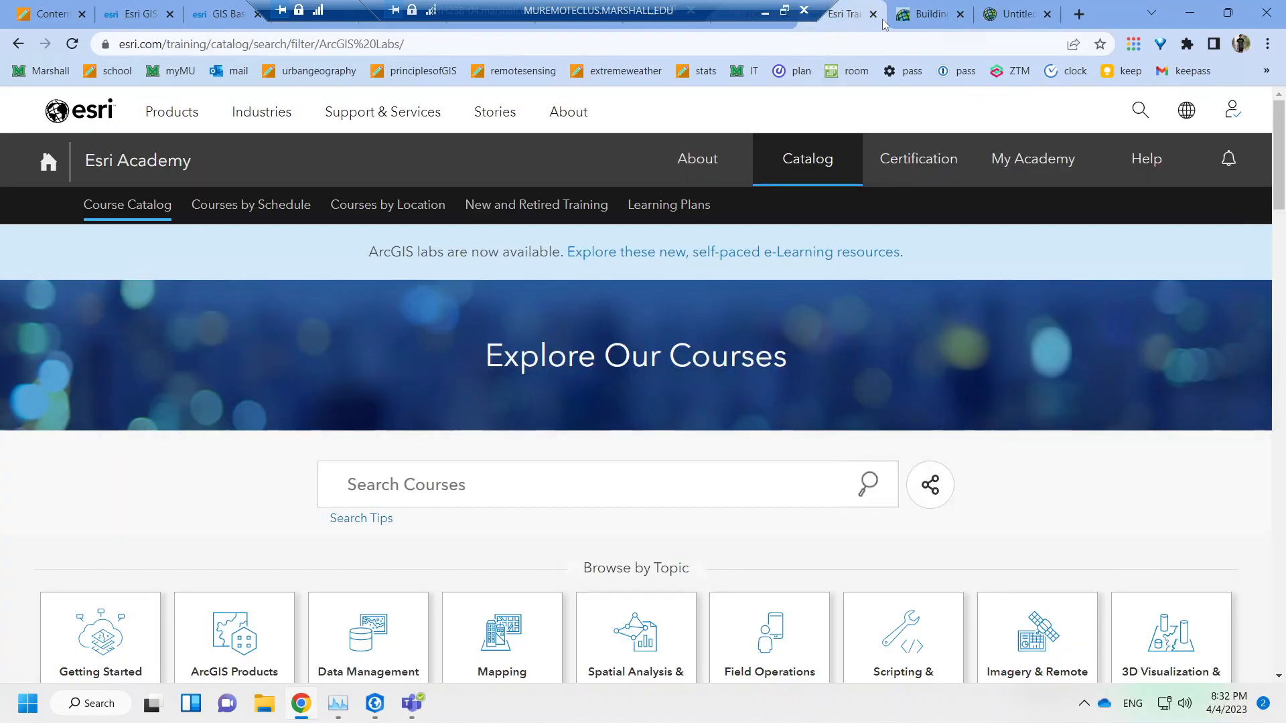
{"action": "left_click", "coordinate": [919, 20]}
{"action": "scroll", "coordinate": [666, 436], "scroll_direction": "down", "scroll_amount": 2}
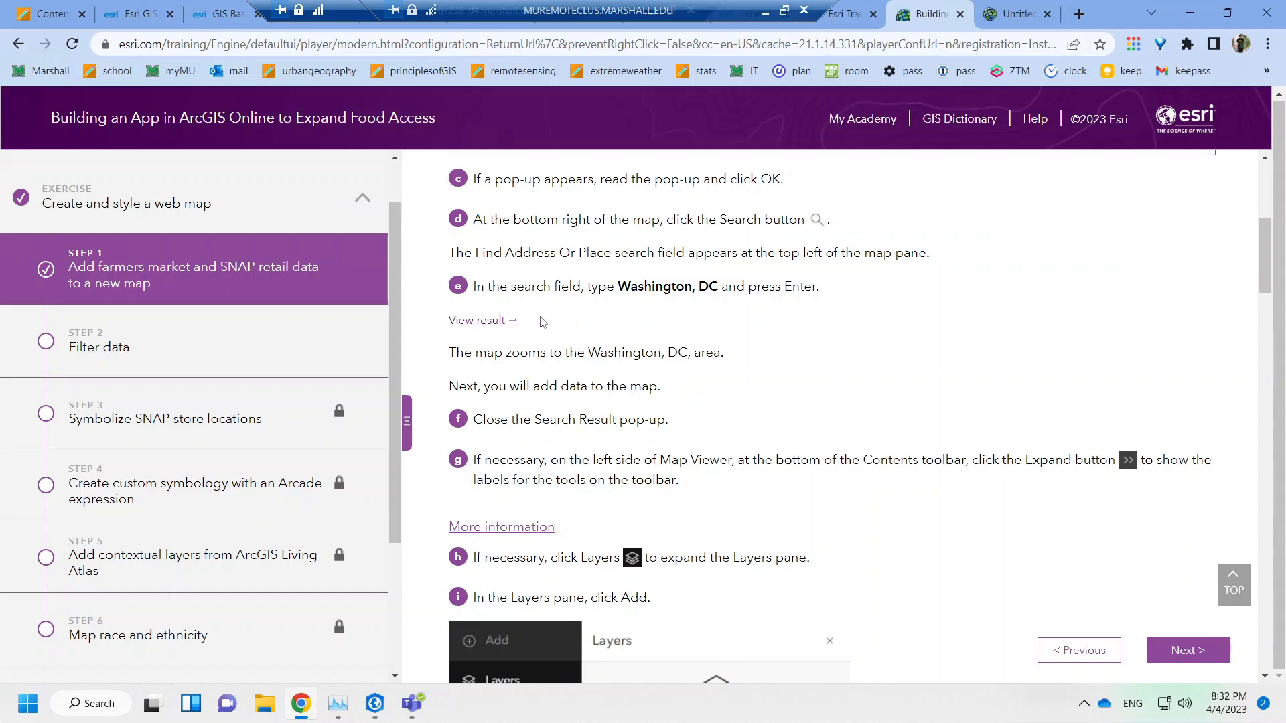
{"action": "left_click", "coordinate": [514, 321]}
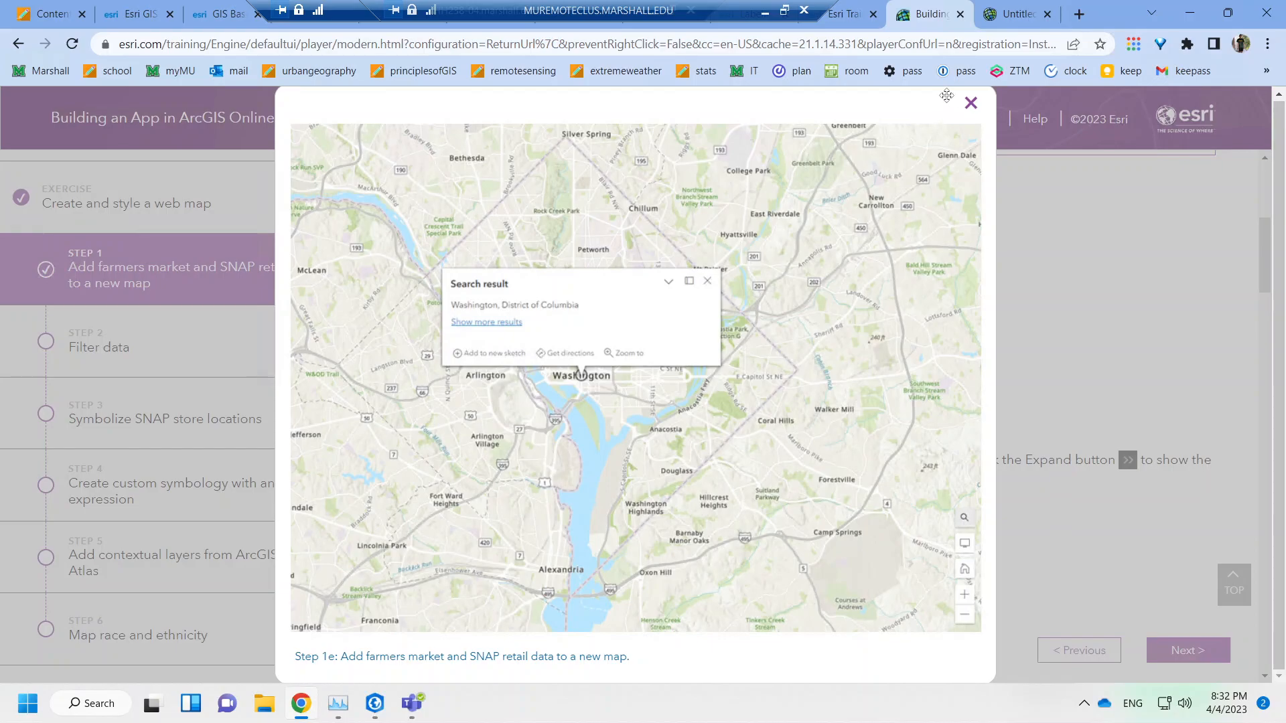
{"action": "left_click", "coordinate": [970, 104]}
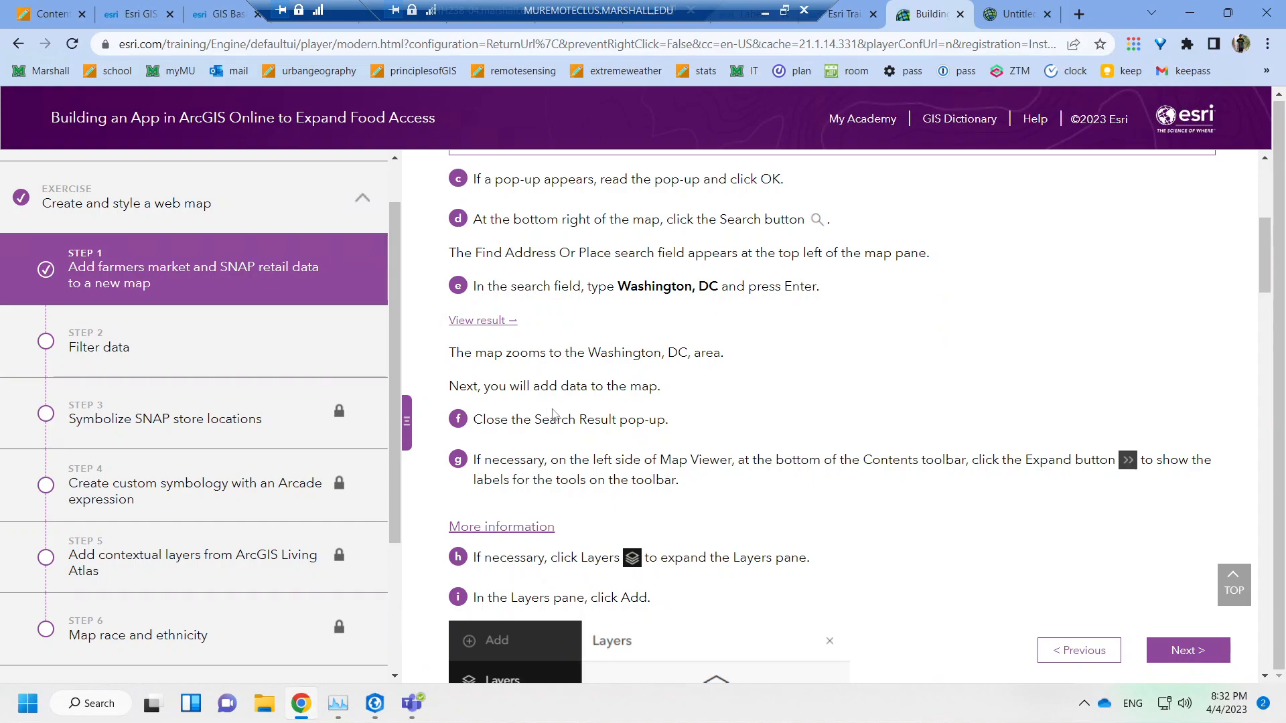
Close the Washington search result pop-up on the map and, following the exercise, expand the Contents toolbar to show its tool labels.
{"action": "left_click", "coordinate": [1018, 14]}
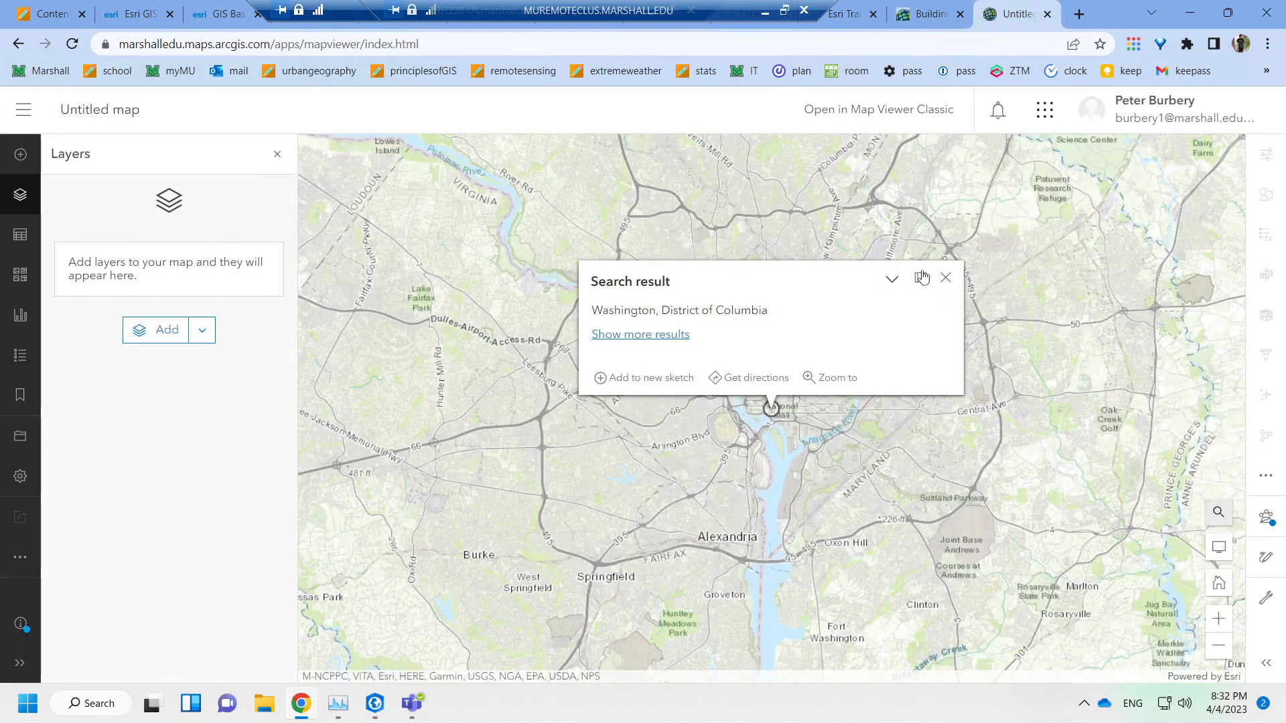
{"action": "left_click", "coordinate": [944, 277]}
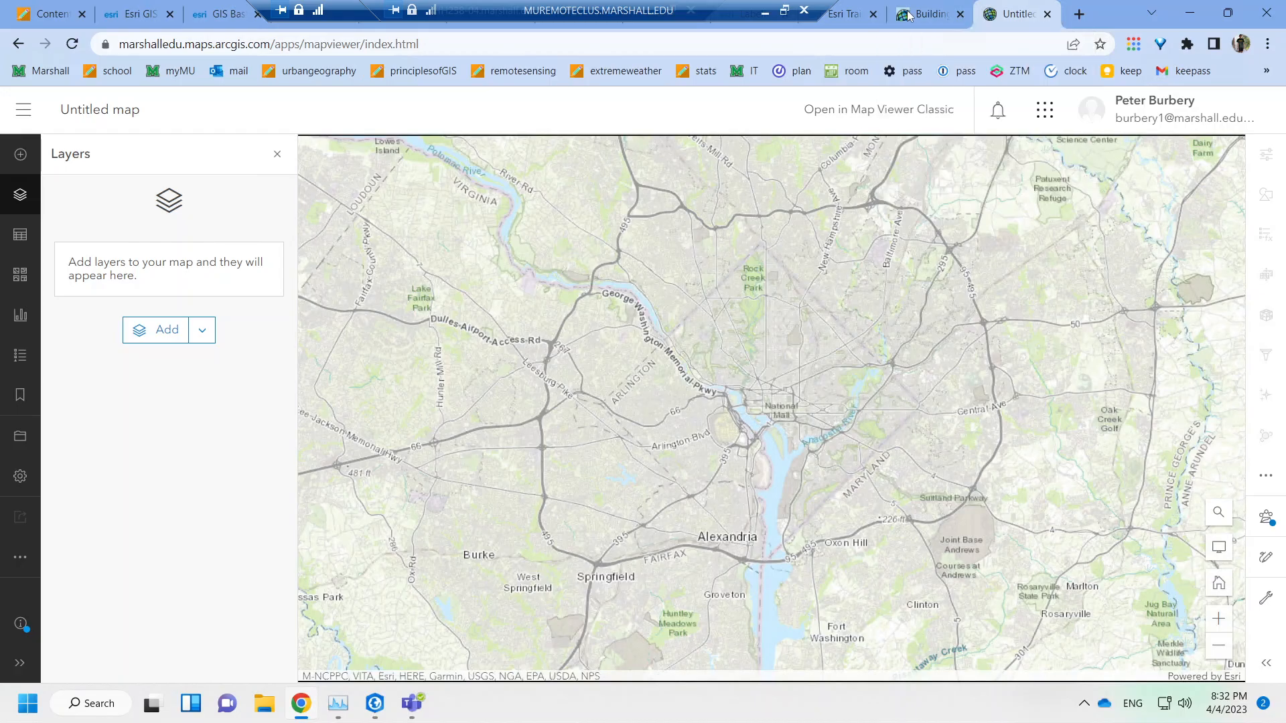
{"action": "left_click", "coordinate": [907, 15]}
{"action": "scroll", "coordinate": [830, 416], "scroll_direction": "down", "scroll_amount": 1}
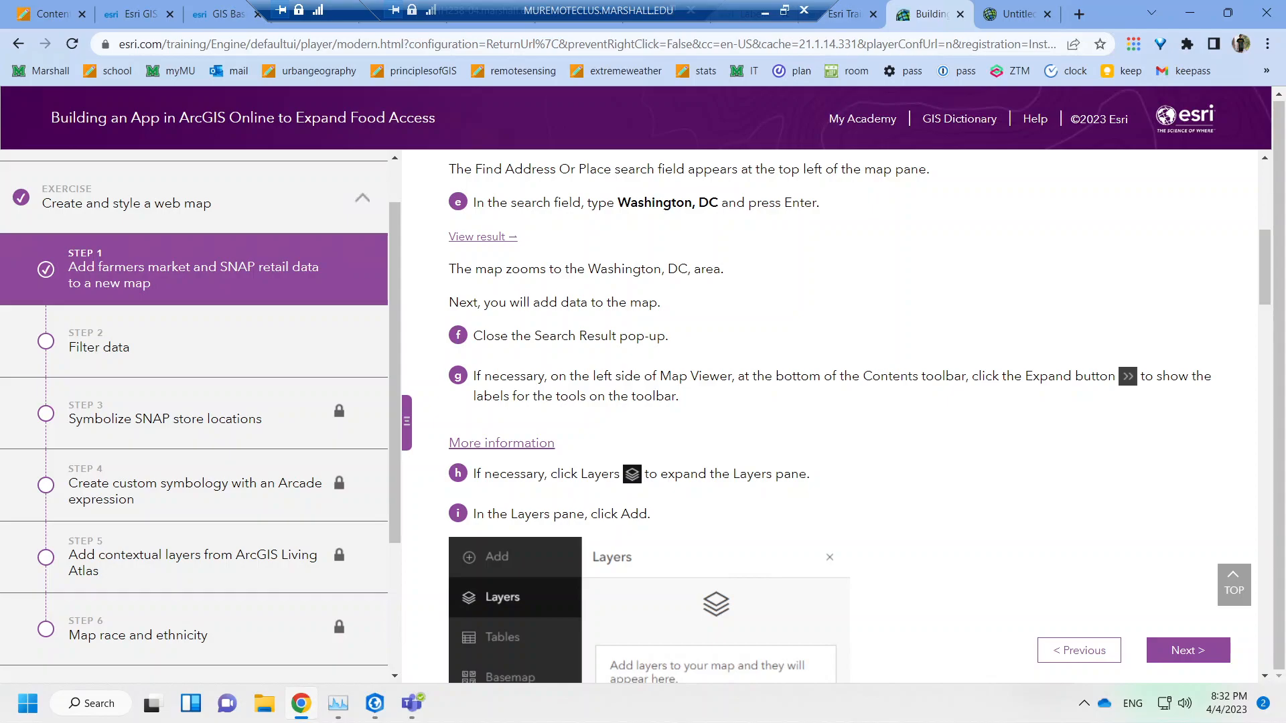
{"action": "scroll", "coordinate": [830, 415], "scroll_direction": "down", "scroll_amount": 1}
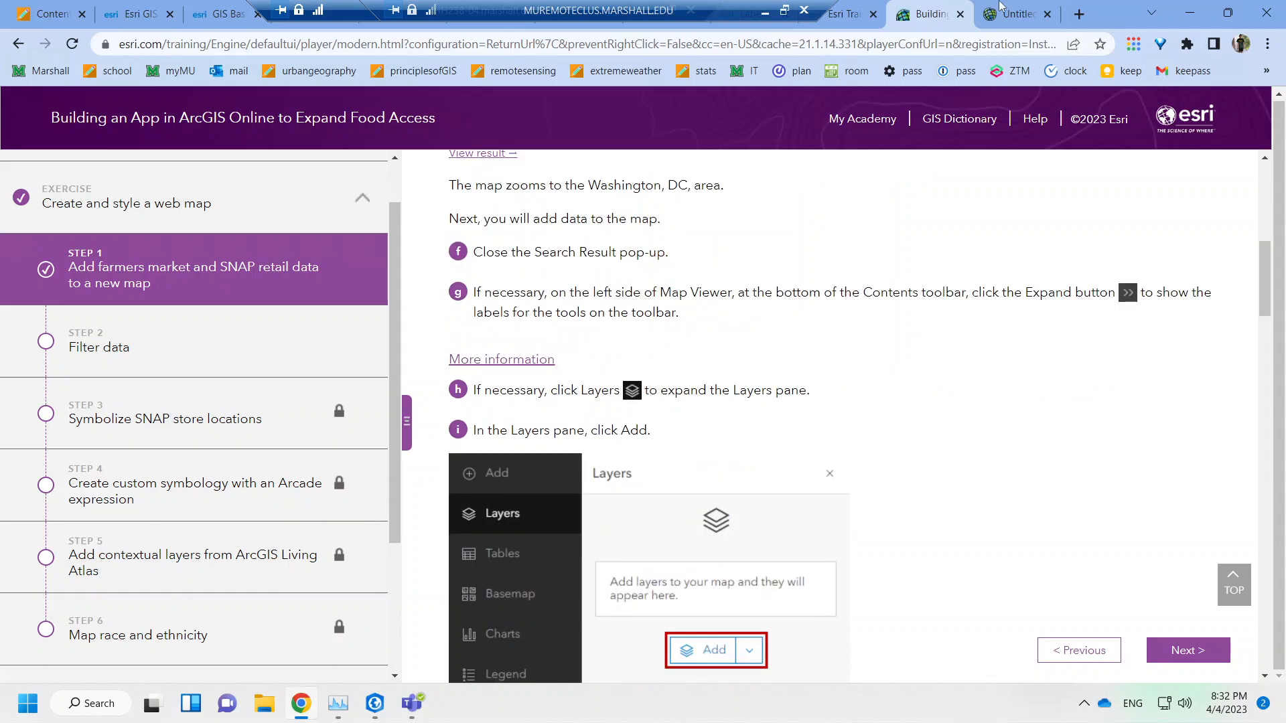
{"action": "left_click", "coordinate": [998, 26]}
{"action": "left_click", "coordinate": [27, 663]}
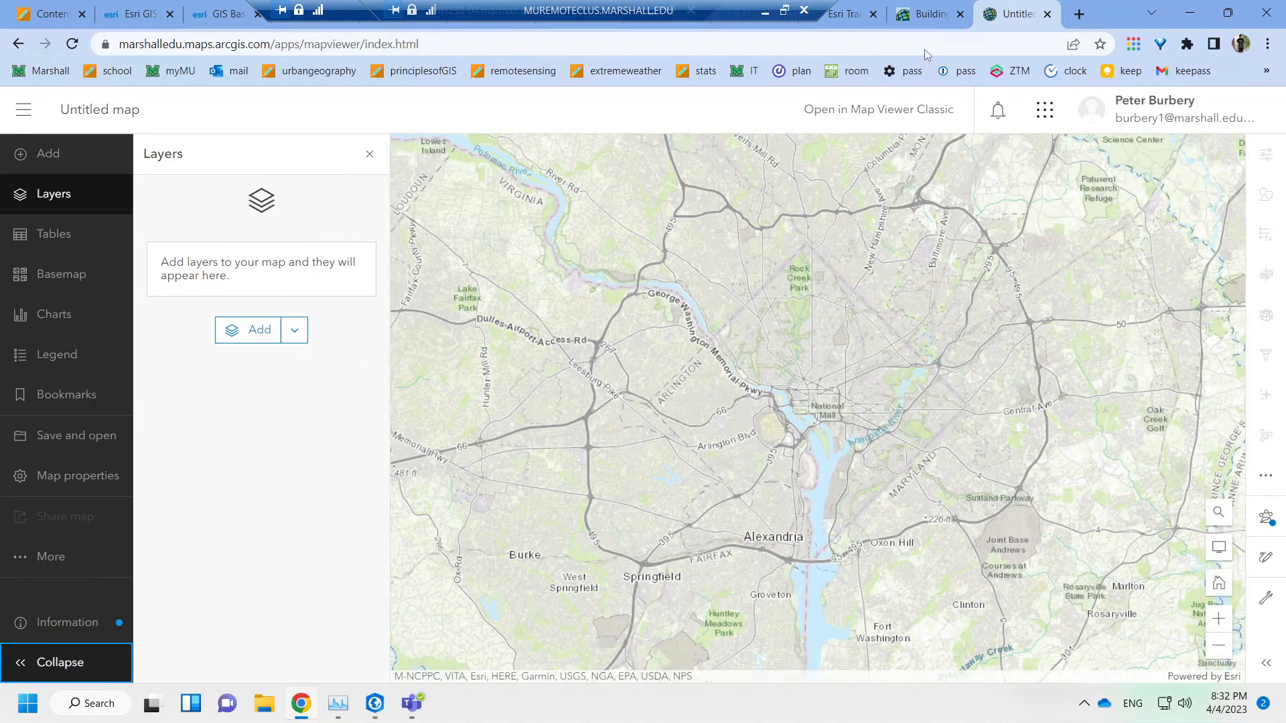
Check the exercise's layer instructions, then start adding a layer to the untitled map with ArcGIS Online as the content source.
{"action": "left_click", "coordinate": [914, 20]}
{"action": "scroll", "coordinate": [829, 223], "scroll_direction": "down", "scroll_amount": 1}
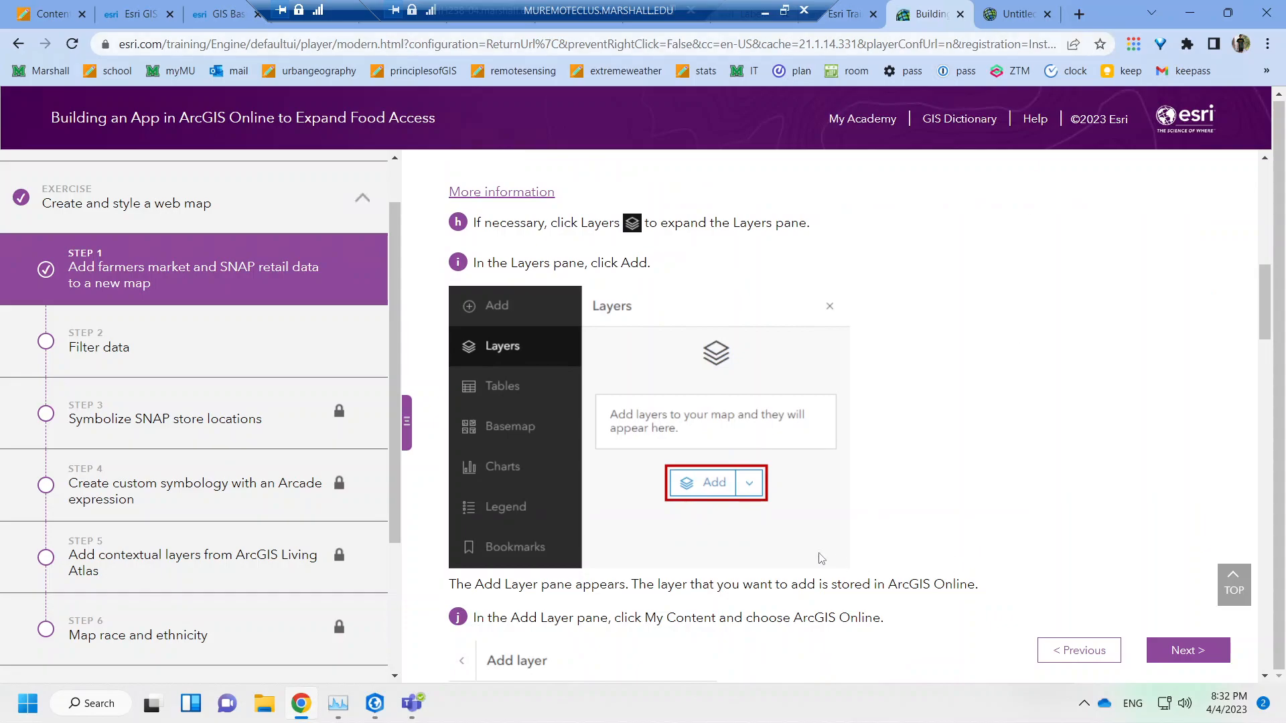
{"action": "scroll", "coordinate": [803, 545], "scroll_direction": "down", "scroll_amount": 2}
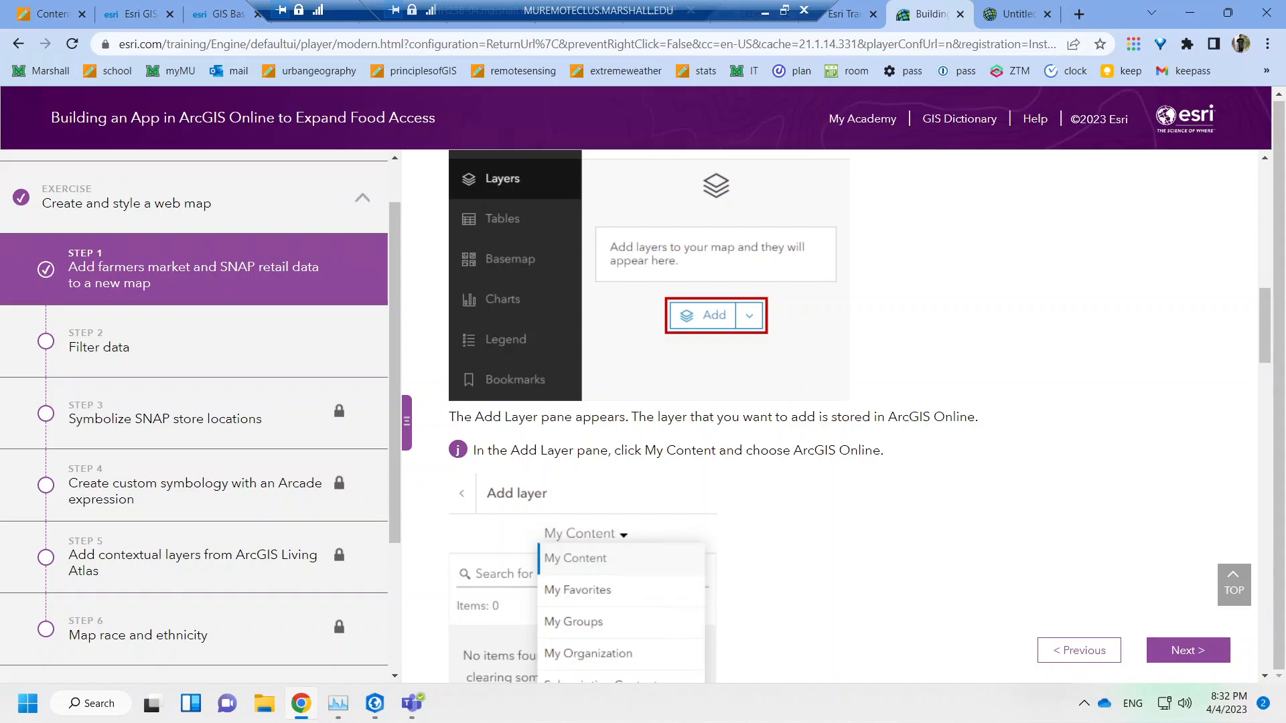
{"action": "scroll", "coordinate": [657, 433], "scroll_direction": "down", "scroll_amount": 1}
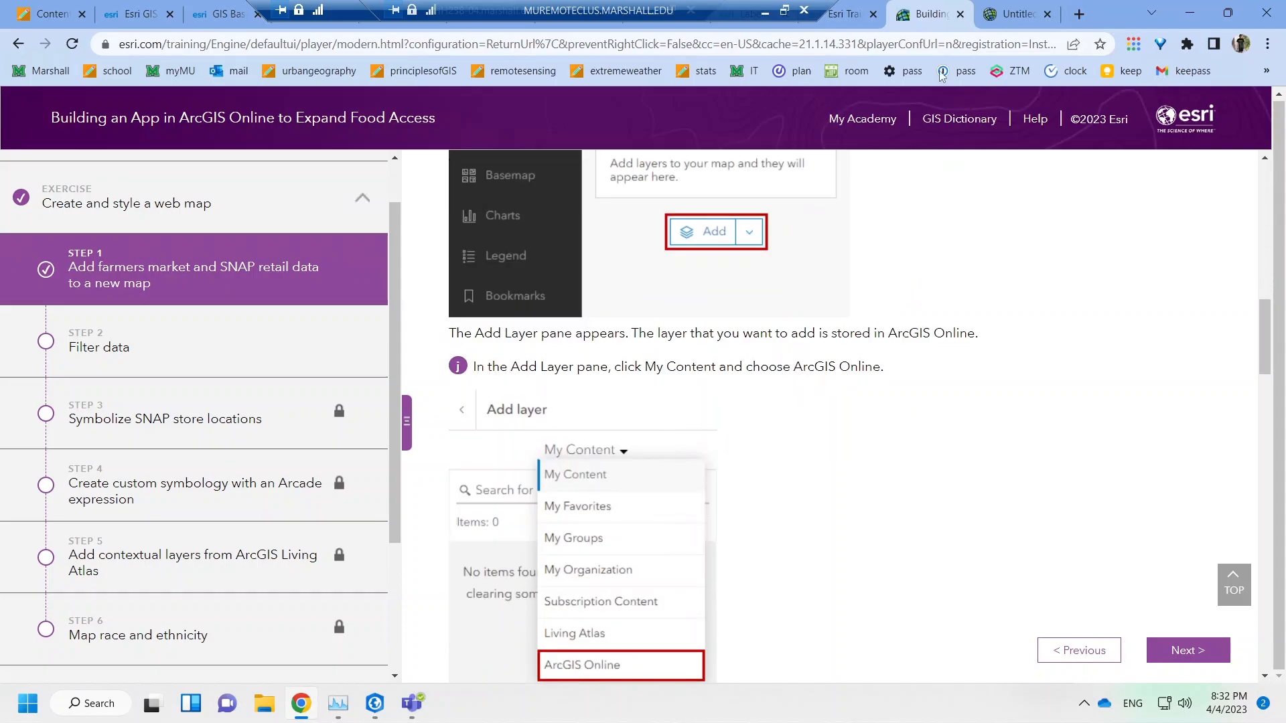
{"action": "left_click", "coordinate": [993, 18]}
{"action": "left_click", "coordinate": [233, 332]}
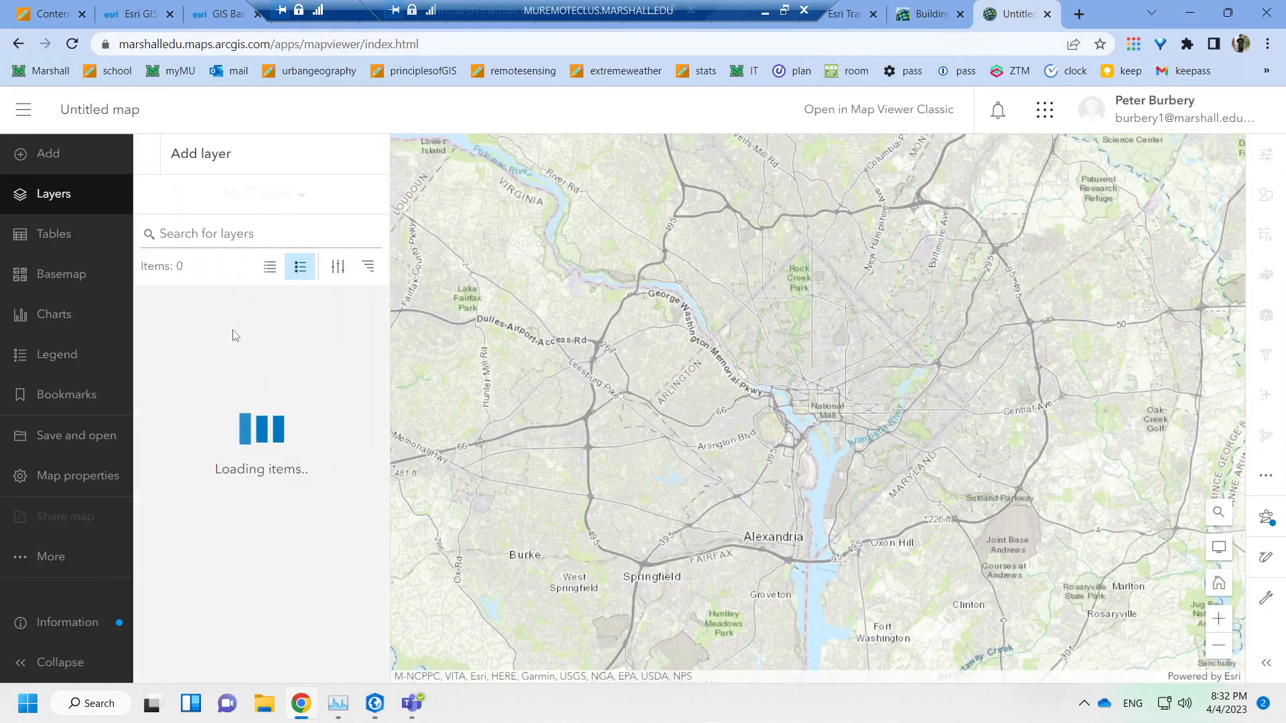
{"action": "left_click", "coordinate": [261, 193]}
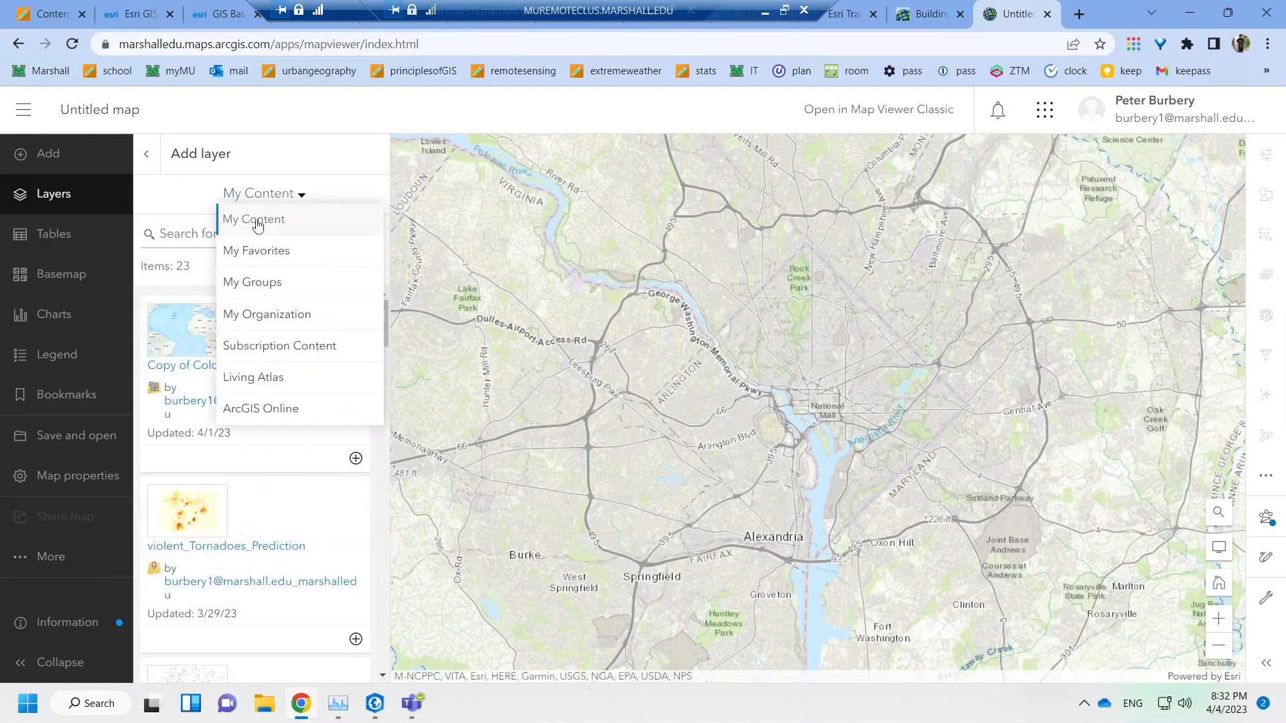
{"action": "left_click", "coordinate": [274, 410]}
Copy the search text from step 1k of the exercise and search for layers with "USDA farmers market directory owner:EsriTrainingSvc".
{"action": "left_click", "coordinate": [924, 13]}
{"action": "scroll", "coordinate": [670, 446], "scroll_direction": "down", "scroll_amount": 5}
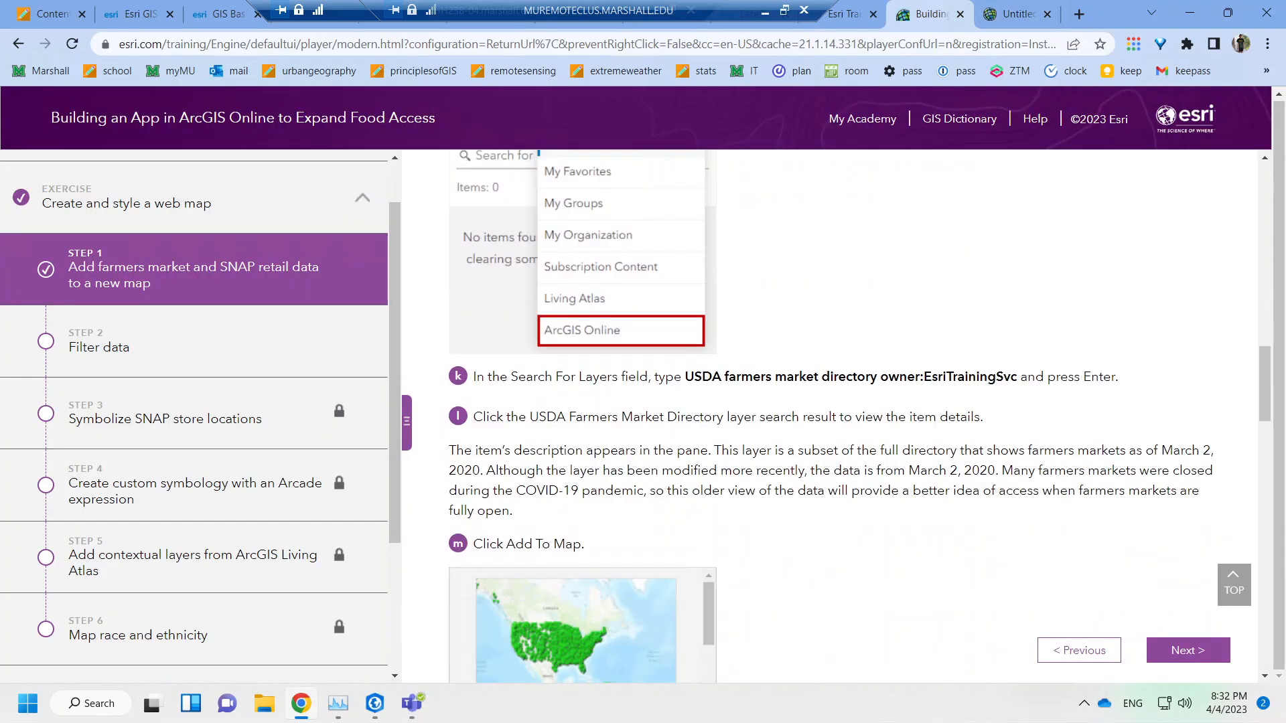
{"action": "mouse_move", "coordinate": [685, 376]}
{"action": "left_mouse_down"}
{"action": "mouse_move", "coordinate": [1017, 377]}
{"action": "mouse_move", "coordinate": [669, 378]}
{"action": "mouse_move", "coordinate": [685, 378]}
{"action": "left_mouse_up"}
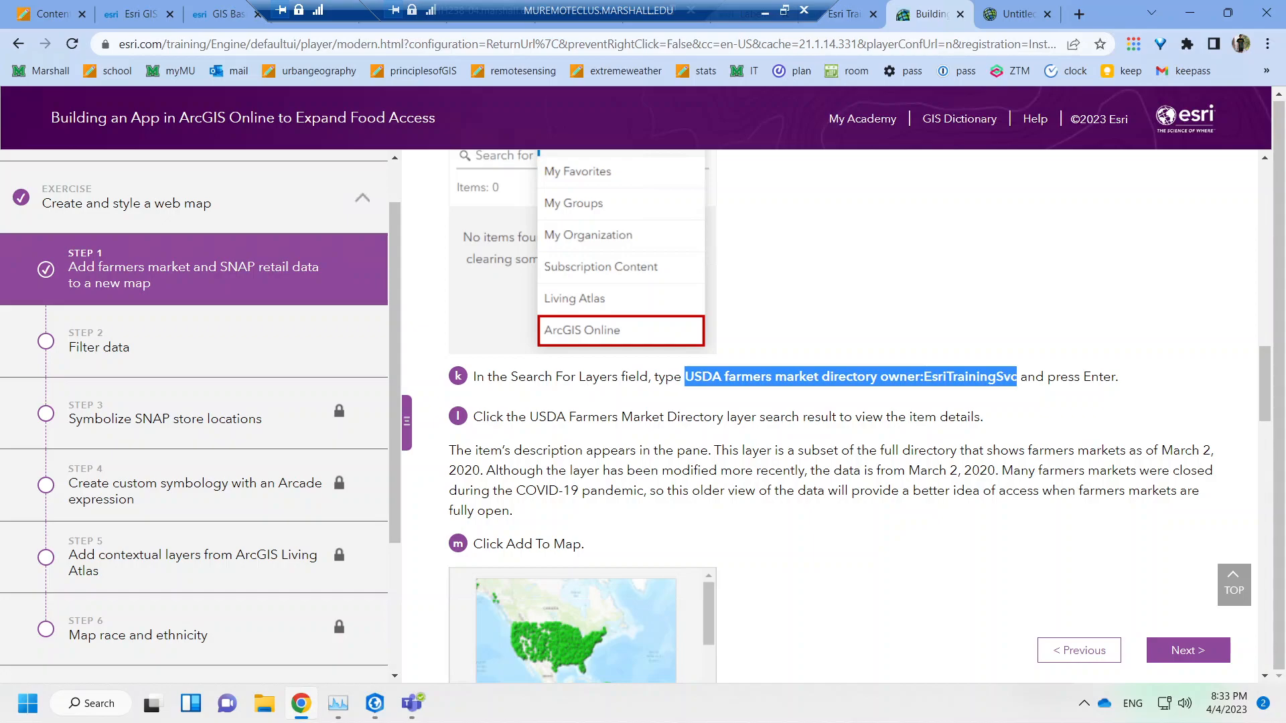
{"action": "key", "text": "ctrl+Tab"}
{"action": "left_click", "coordinate": [231, 234]}
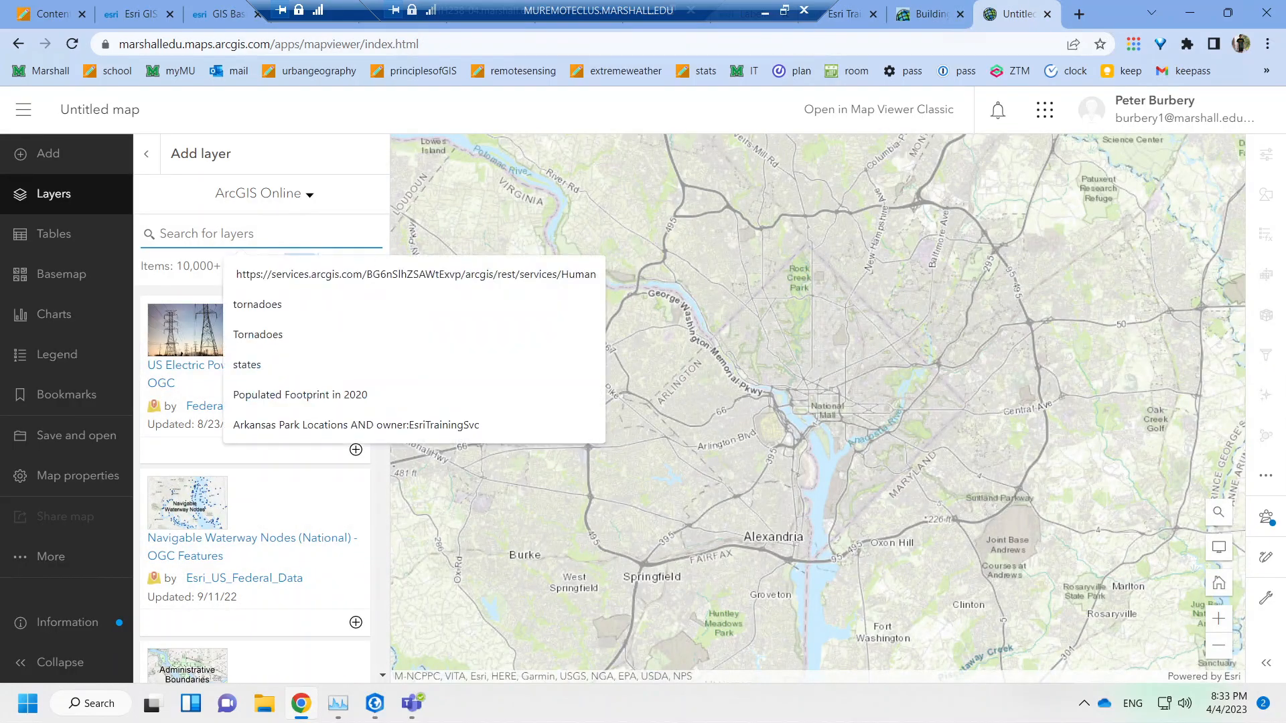
{"action": "key", "text": "ctrl+v"}
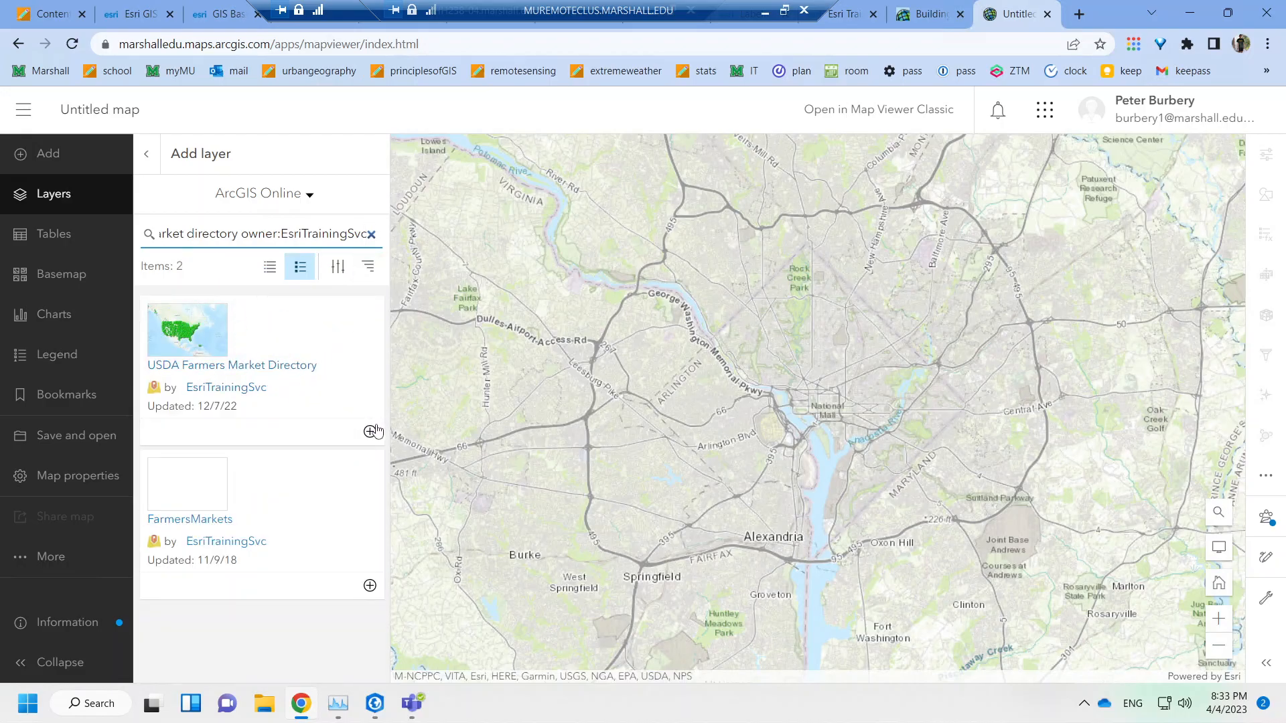
Check exercise step 1l, view the USDA Farmers Market Directory layer's details, and open its full item page before returning to the map.
{"action": "key", "text": "ctrl+shift+Tab"}
{"action": "left_click", "coordinate": [830, 507]}
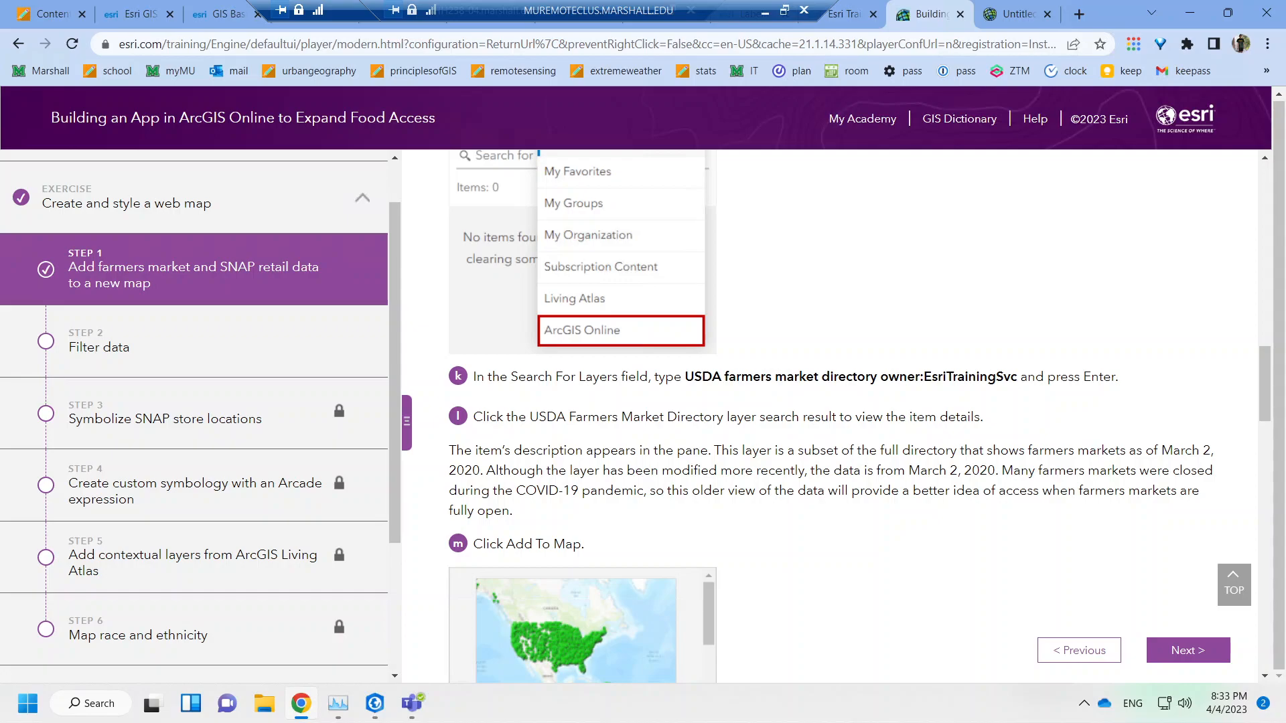
{"action": "scroll", "coordinate": [455, 370], "scroll_direction": "down", "scroll_amount": 2}
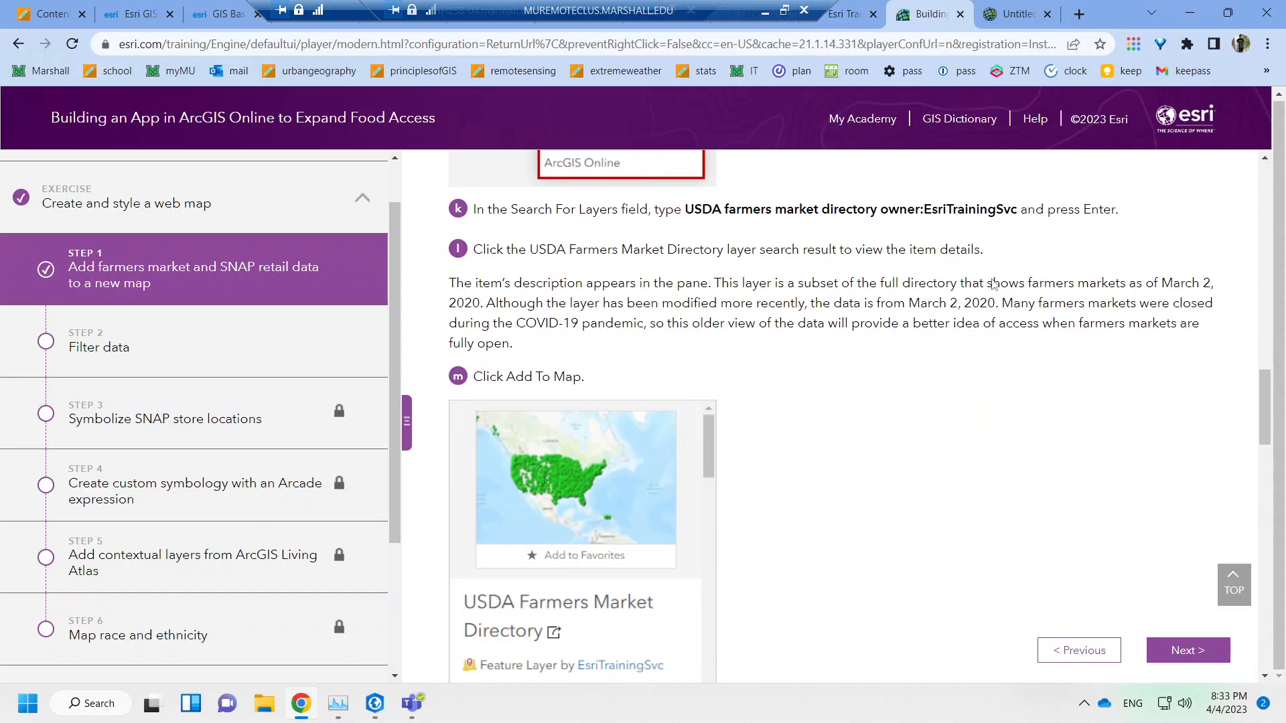
{"action": "left_click", "coordinate": [1011, 13]}
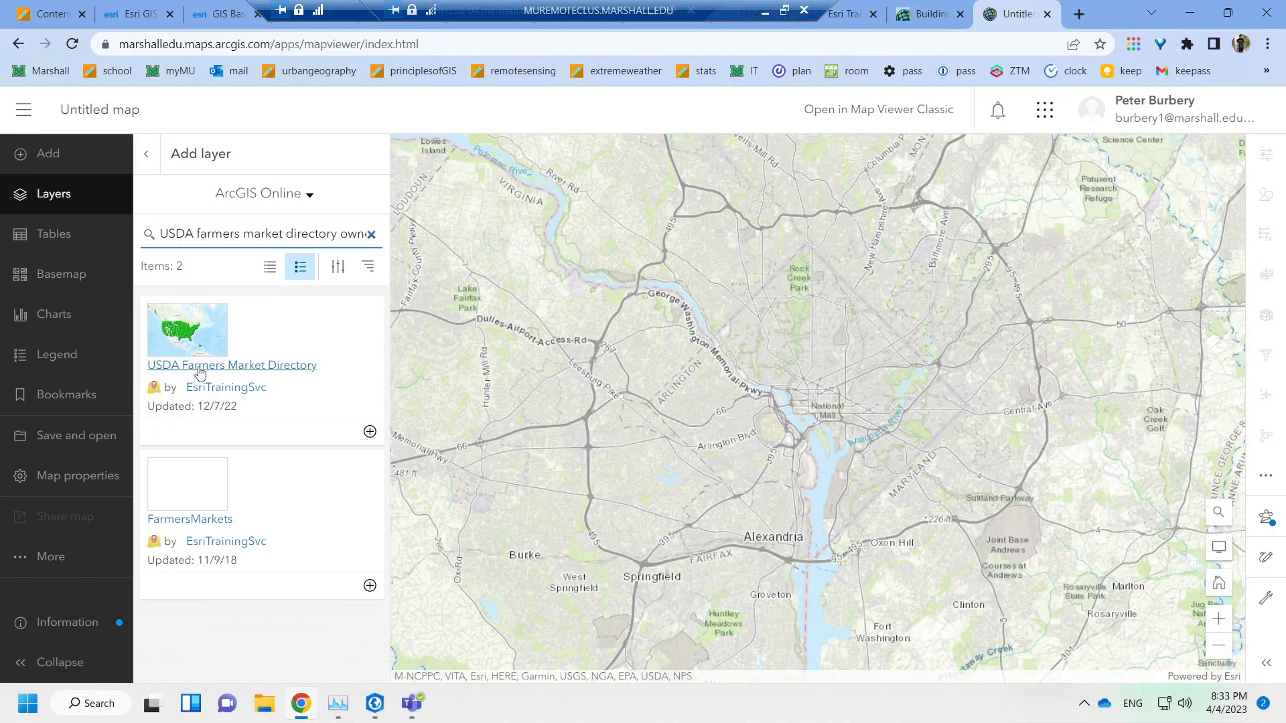
{"action": "left_click", "coordinate": [232, 365]}
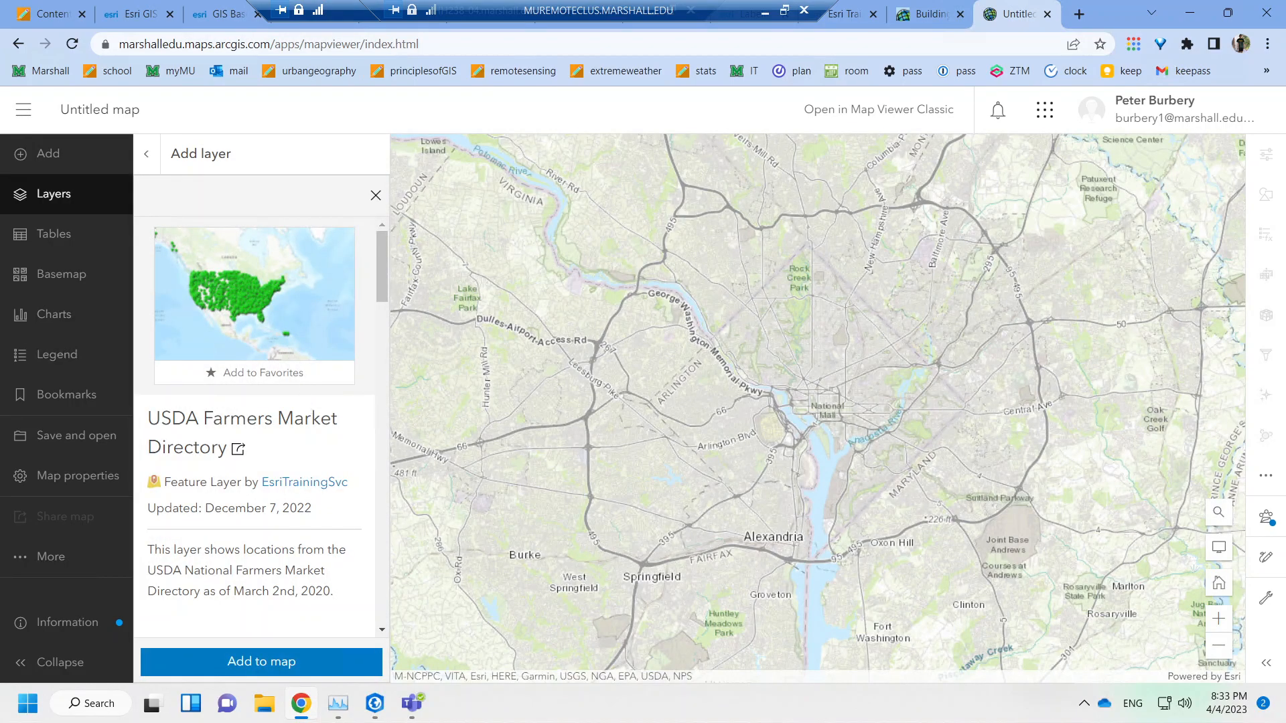
{"action": "left_click", "coordinate": [237, 449]}
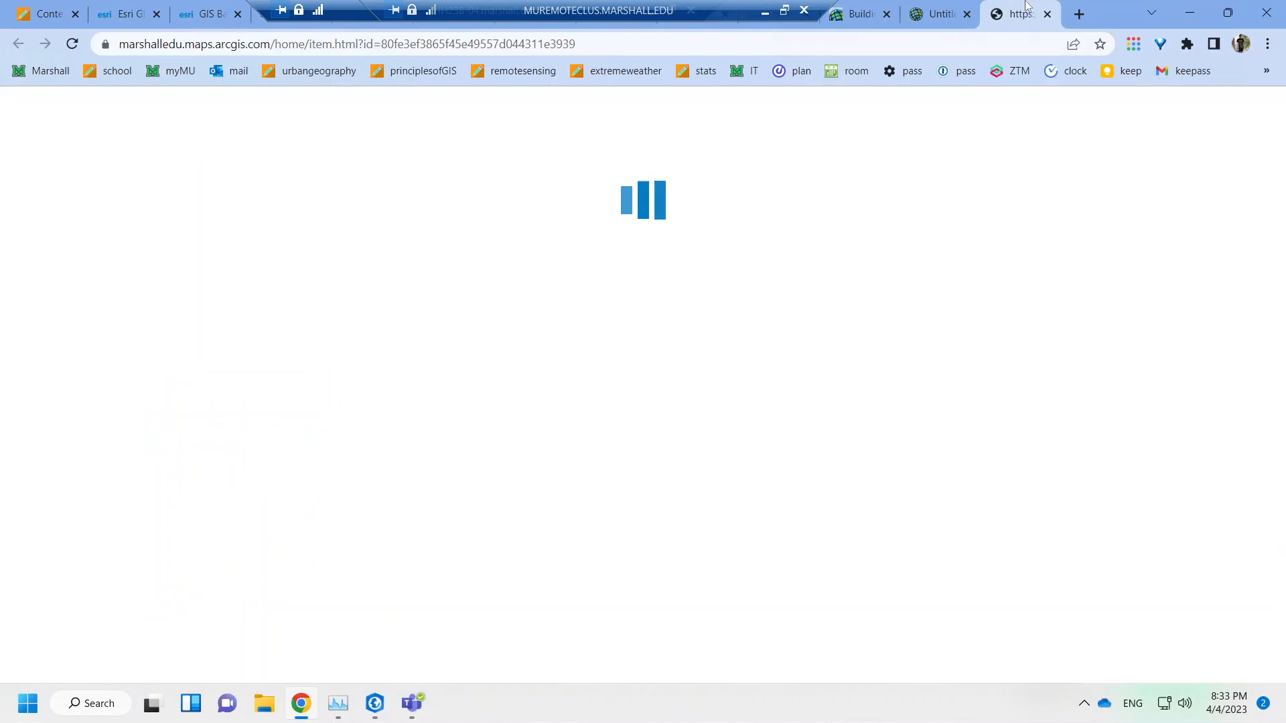
{"action": "left_click", "coordinate": [938, 13]}
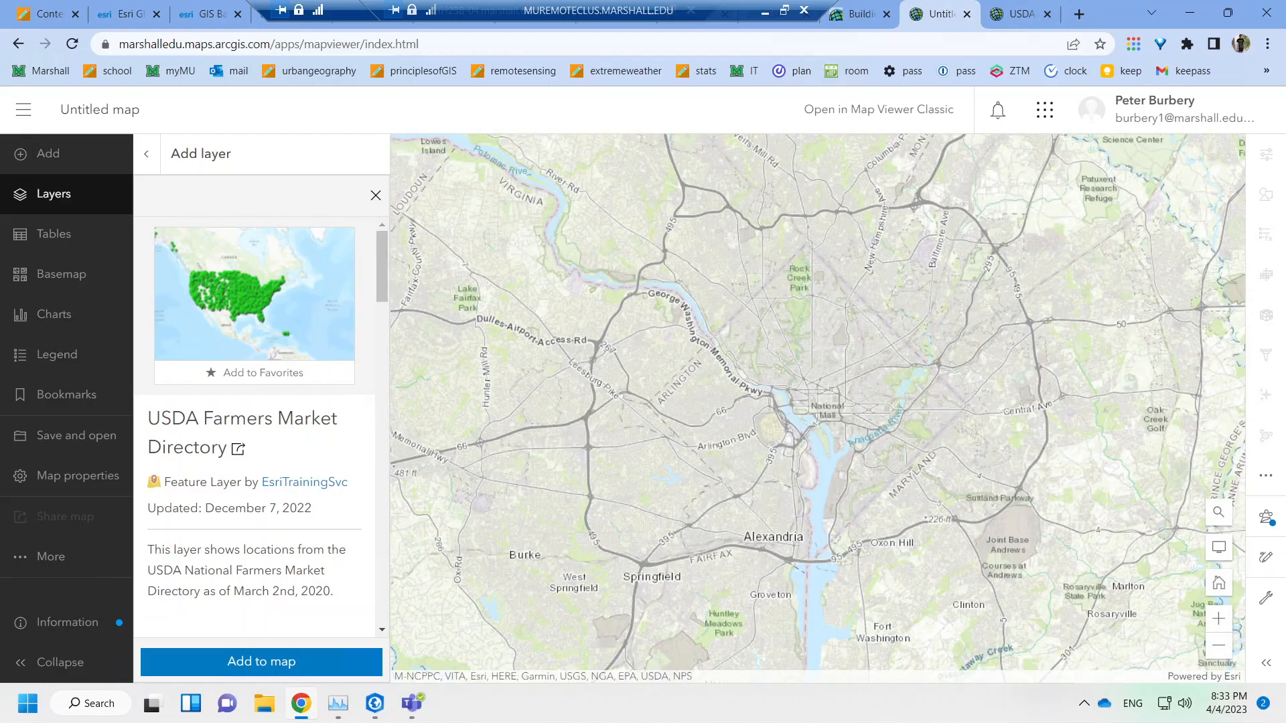
Read the USDA Farmers Market Directory layer's description, terms of use and credits in its details beside the map.
{"action": "scroll", "coordinate": [320, 511], "scroll_direction": "down", "scroll_amount": 1}
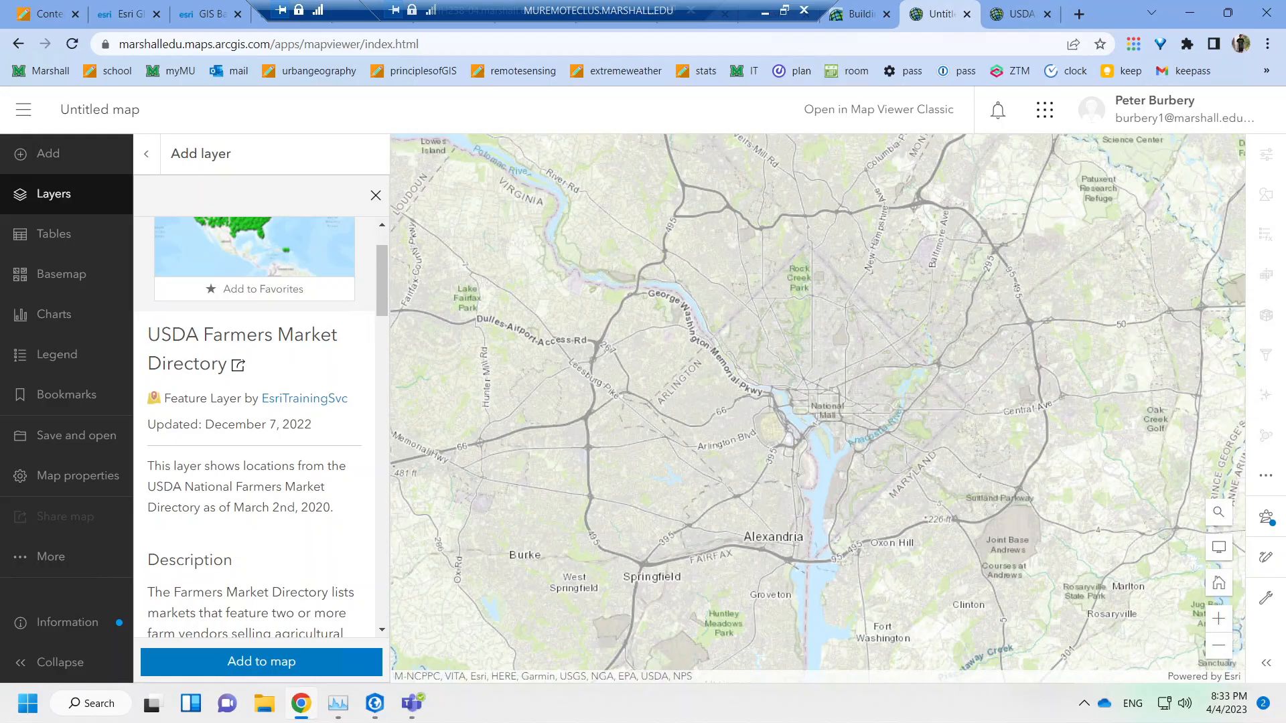
{"action": "scroll", "coordinate": [254, 429], "scroll_direction": "down", "scroll_amount": 3}
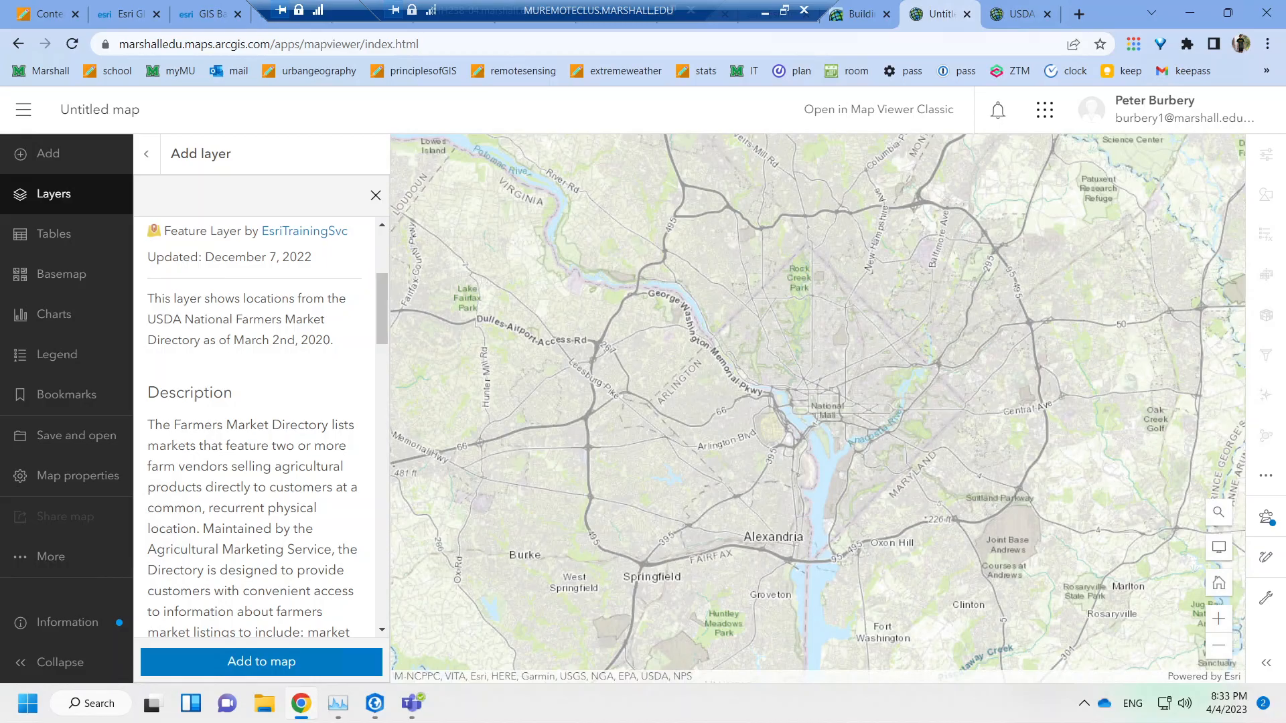
{"action": "scroll", "coordinate": [255, 421], "scroll_direction": "down", "scroll_amount": 1}
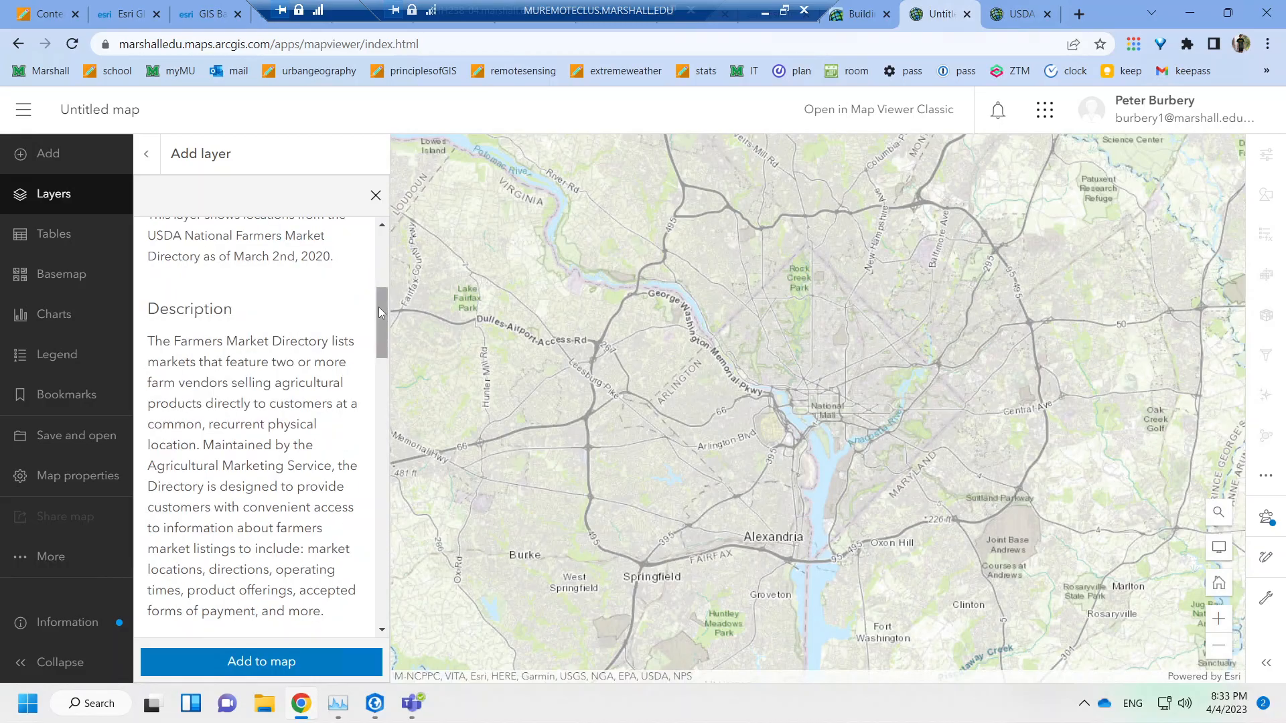
{"action": "left_click_drag", "start_coordinate": [379, 311], "coordinate": [382, 337]}
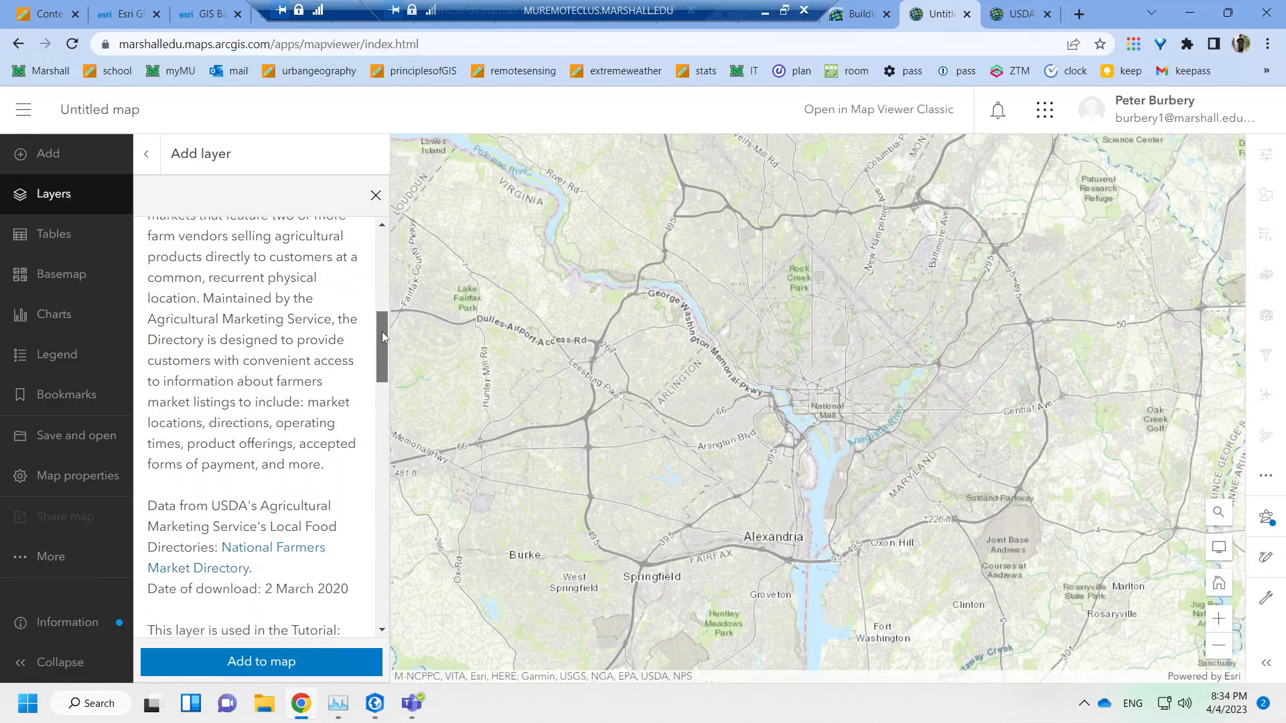
{"action": "left_click_drag", "start_coordinate": [382, 336], "coordinate": [383, 345]}
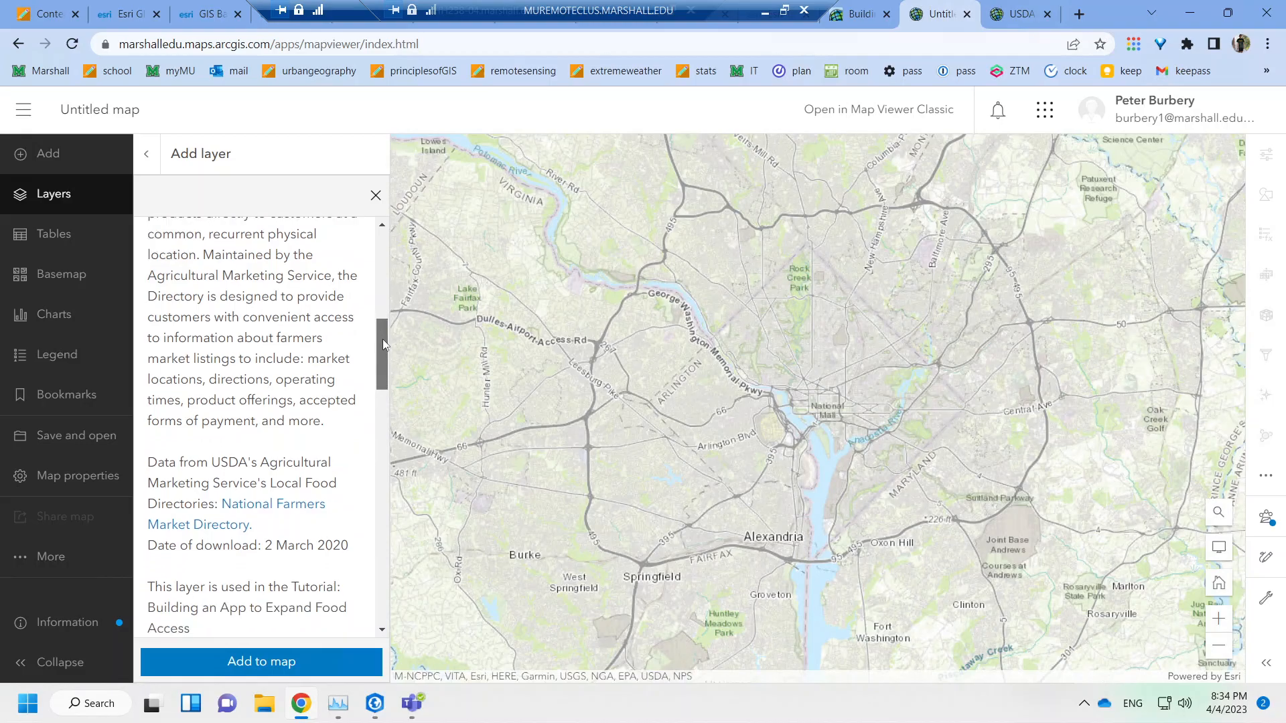
{"action": "left_click_drag", "start_coordinate": [383, 351], "coordinate": [381, 363]}
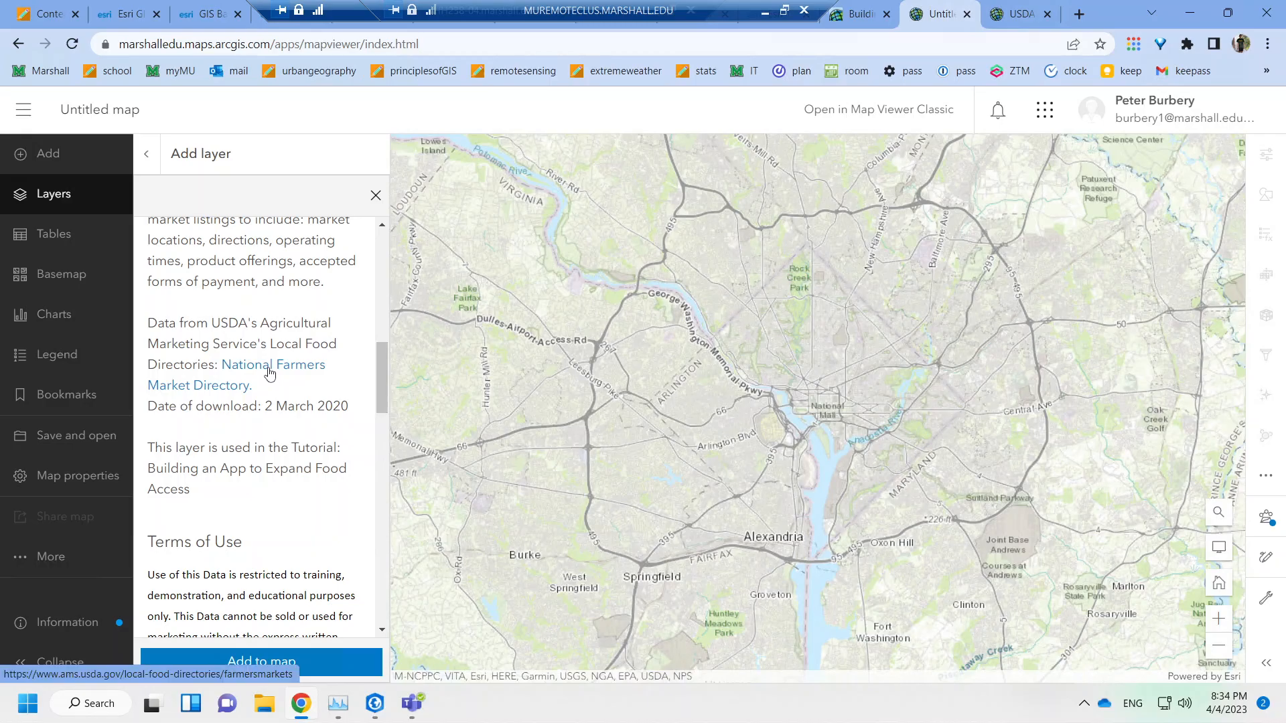
{"action": "left_click_drag", "start_coordinate": [380, 371], "coordinate": [380, 387]}
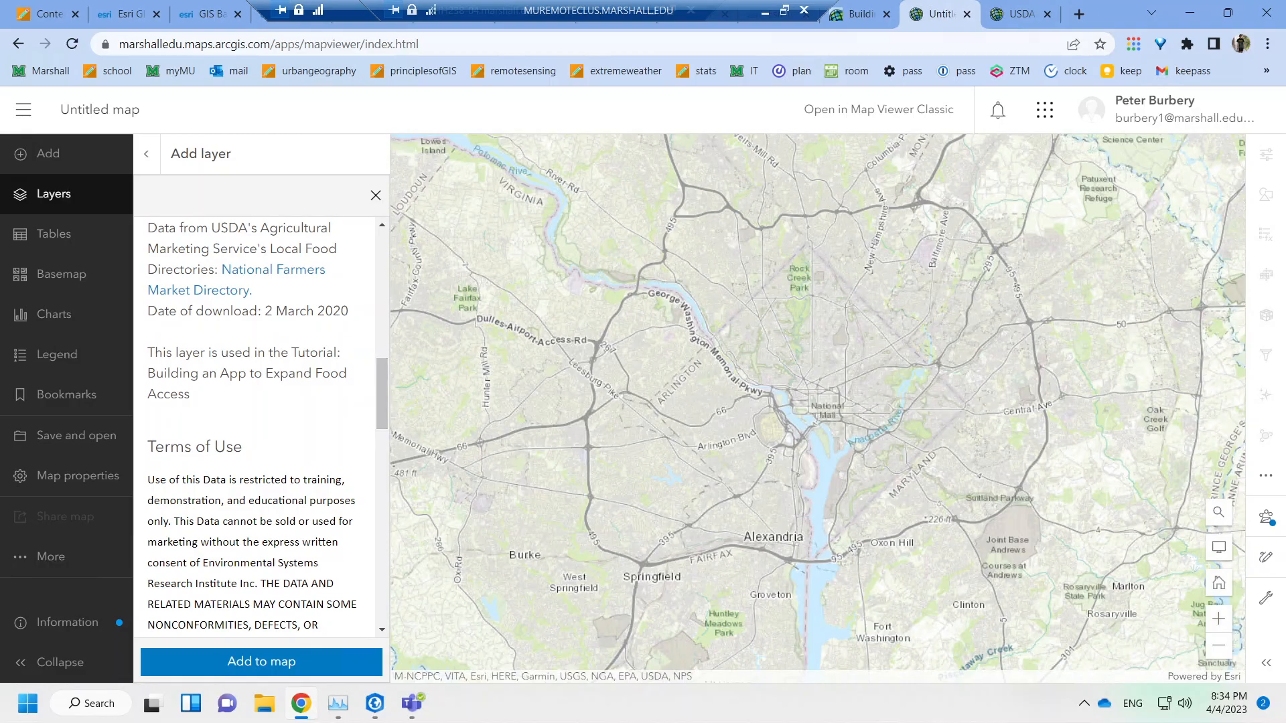
{"action": "left_click_drag", "start_coordinate": [377, 380], "coordinate": [379, 426]}
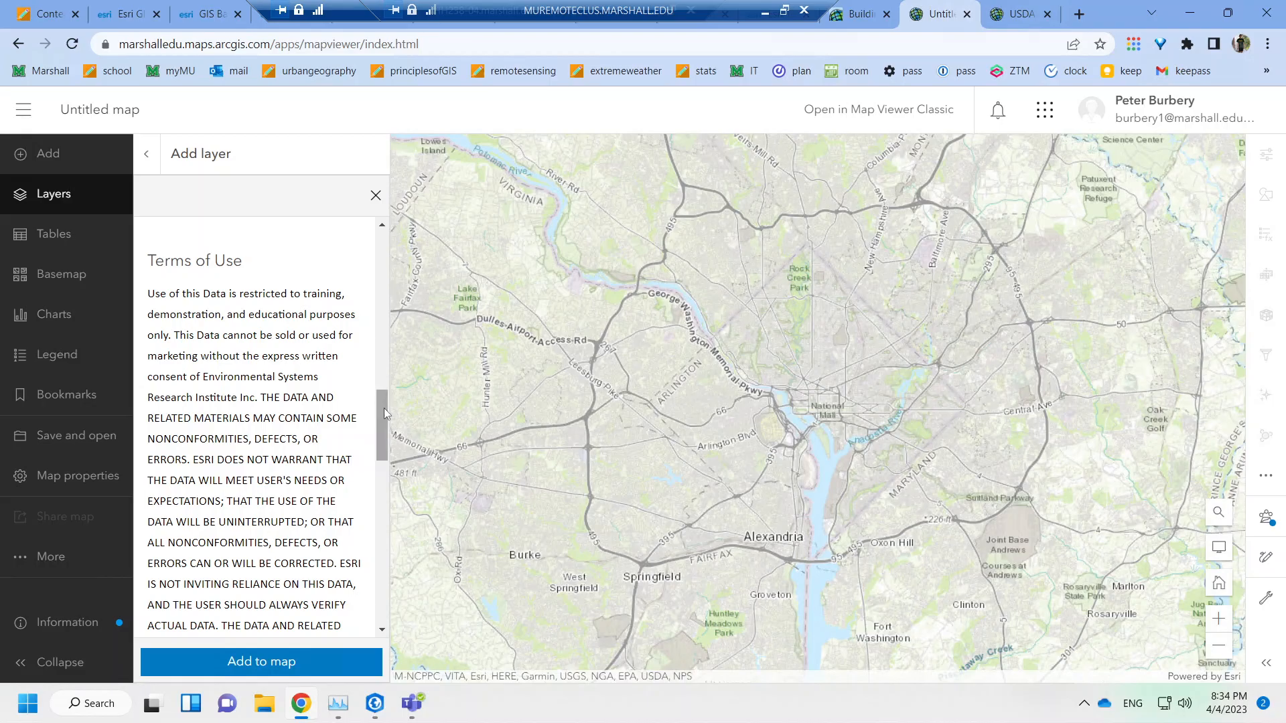
{"action": "left_click_drag", "start_coordinate": [381, 436], "coordinate": [377, 598]}
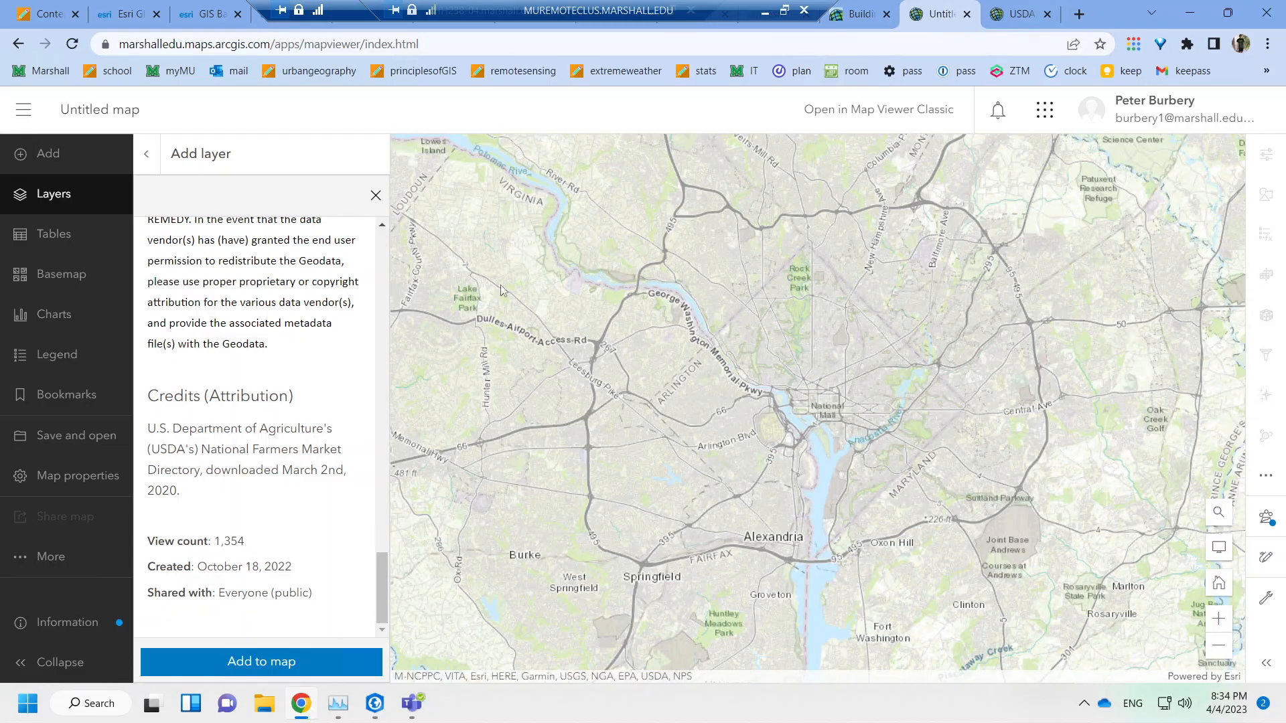
Look over the overview on the USDA Farmers Market Directory's full item page.
{"action": "key", "text": "ctrl+Tab"}
{"action": "scroll", "coordinate": [680, 310], "scroll_direction": "down", "scroll_amount": 3}
{"action": "scroll", "coordinate": [680, 310], "scroll_direction": "up", "scroll_amount": 3}
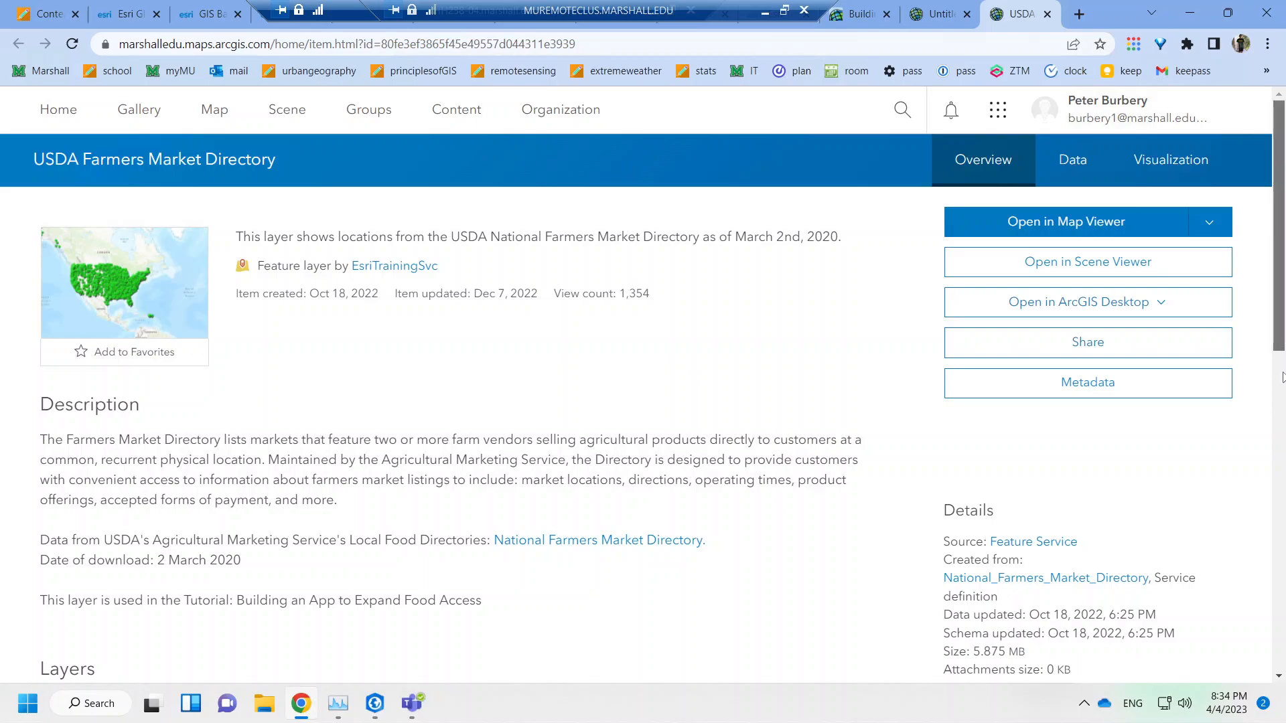
{"action": "scroll", "coordinate": [1283, 370], "scroll_direction": "down", "scroll_amount": 10}
{"action": "scroll", "coordinate": [1282, 370], "scroll_direction": "up", "scroll_amount": 10}
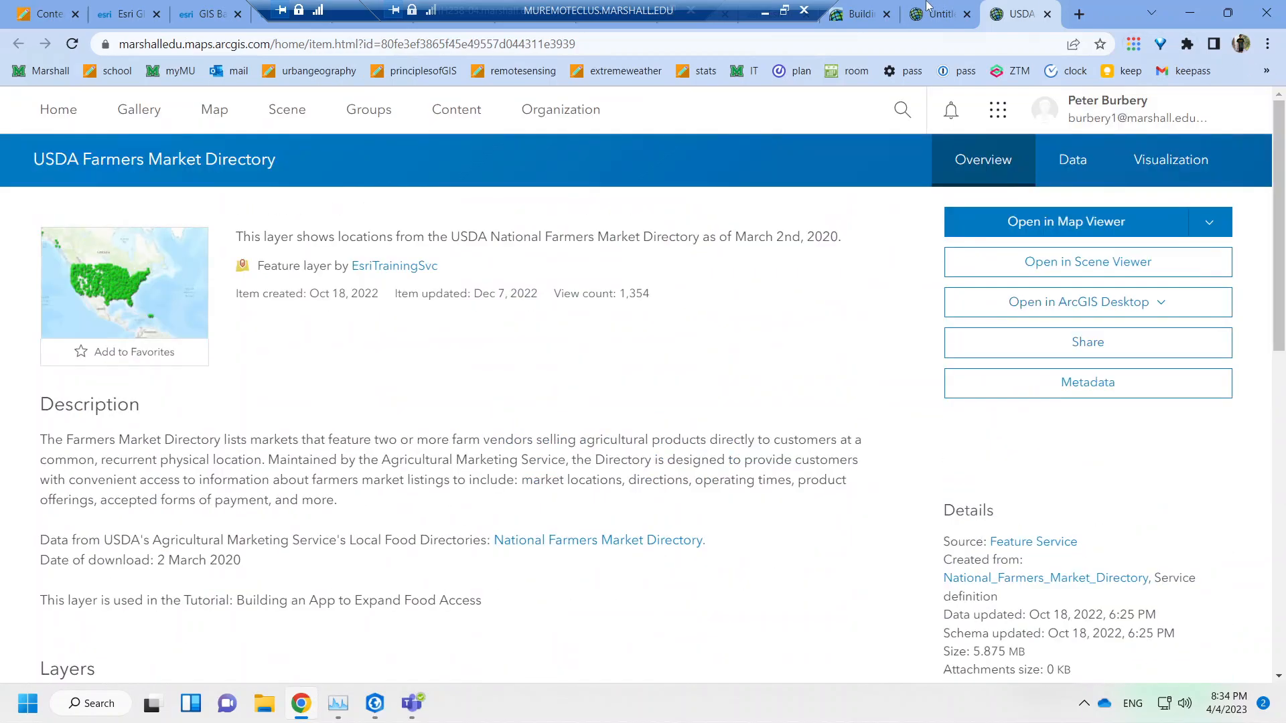
Reread exercise steps 1l and 1m and add the USDA Farmers Market Directory layer to the untitled map.
{"action": "left_click", "coordinate": [882, 8]}
{"action": "scroll", "coordinate": [835, 361], "scroll_direction": "down", "scroll_amount": 1}
{"action": "scroll", "coordinate": [838, 334], "scroll_direction": "down", "scroll_amount": 1}
{"action": "scroll", "coordinate": [838, 328], "scroll_direction": "up", "scroll_amount": 4}
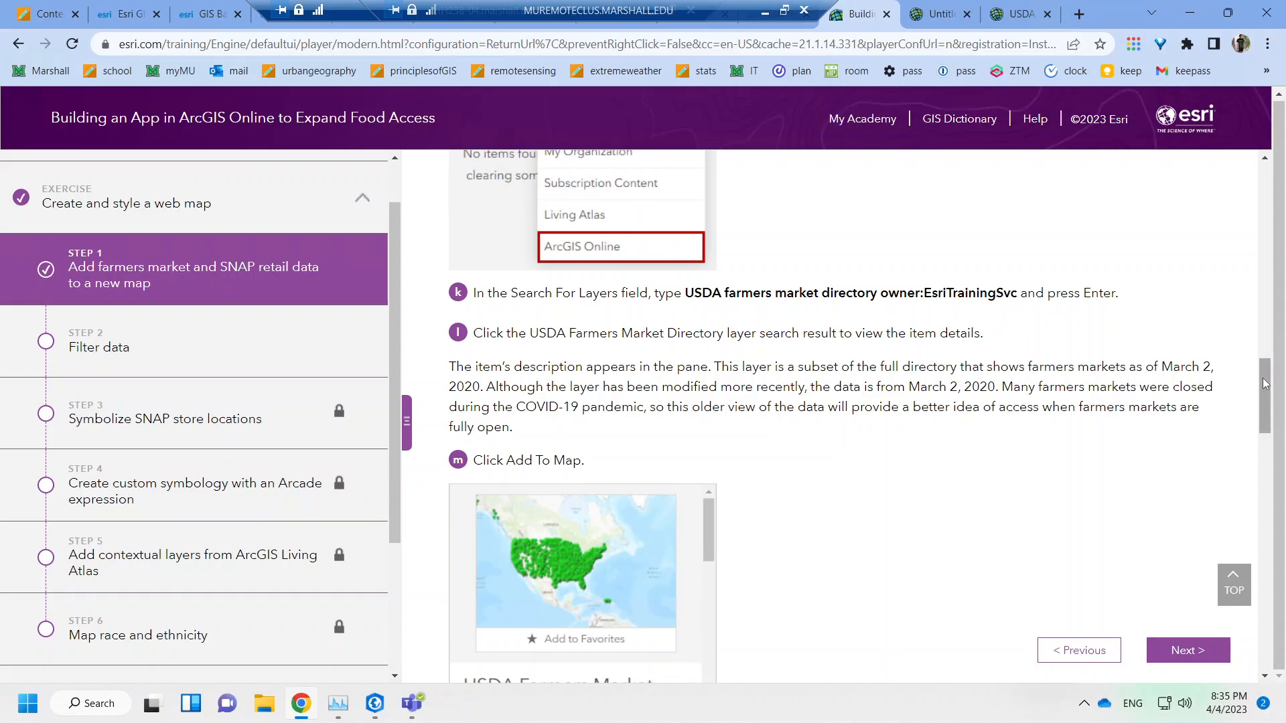
{"action": "scroll", "coordinate": [1261, 385], "scroll_direction": "down", "scroll_amount": 3}
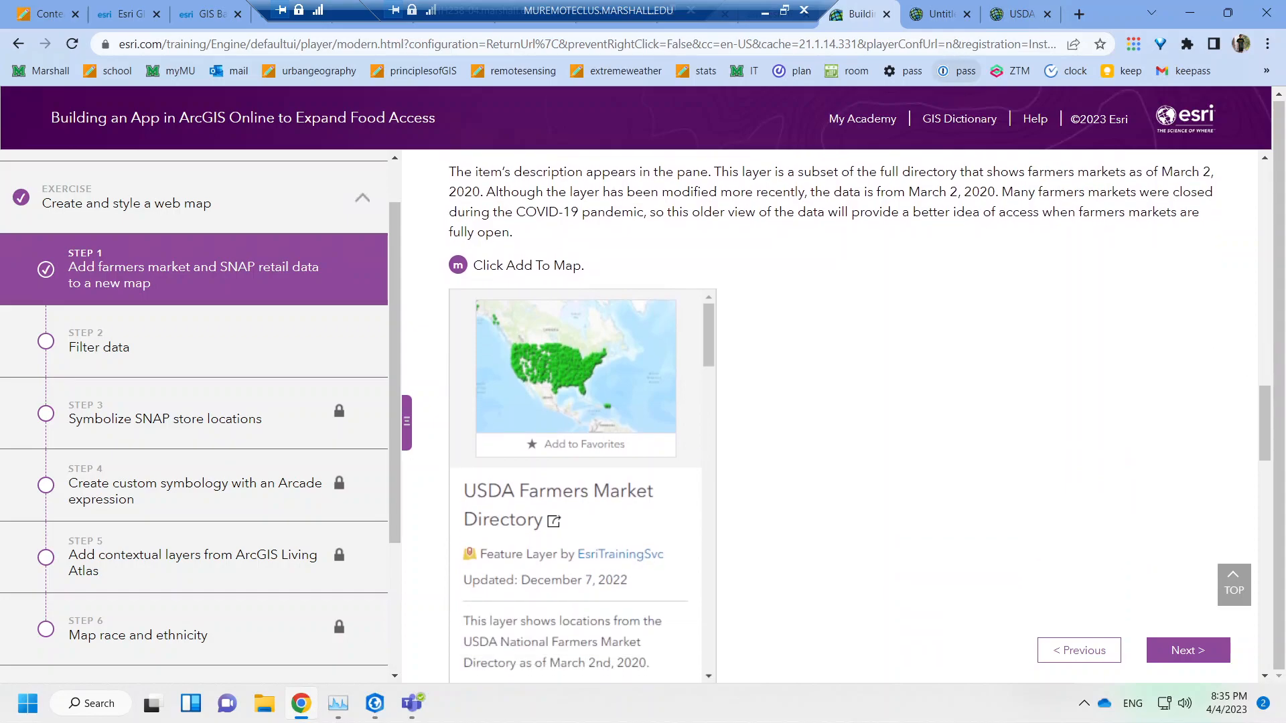
{"action": "left_click", "coordinate": [936, 11]}
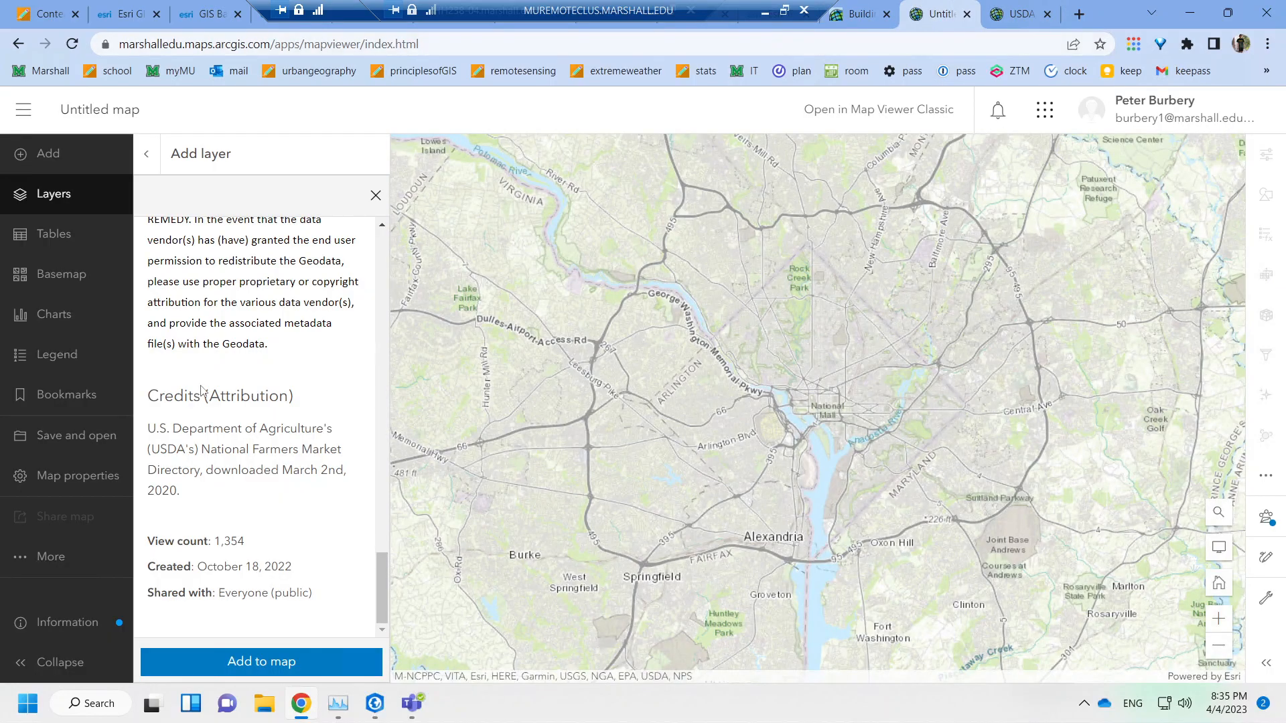
{"action": "left_click", "coordinate": [328, 662]}
{"action": "left_click", "coordinate": [1048, 22]}
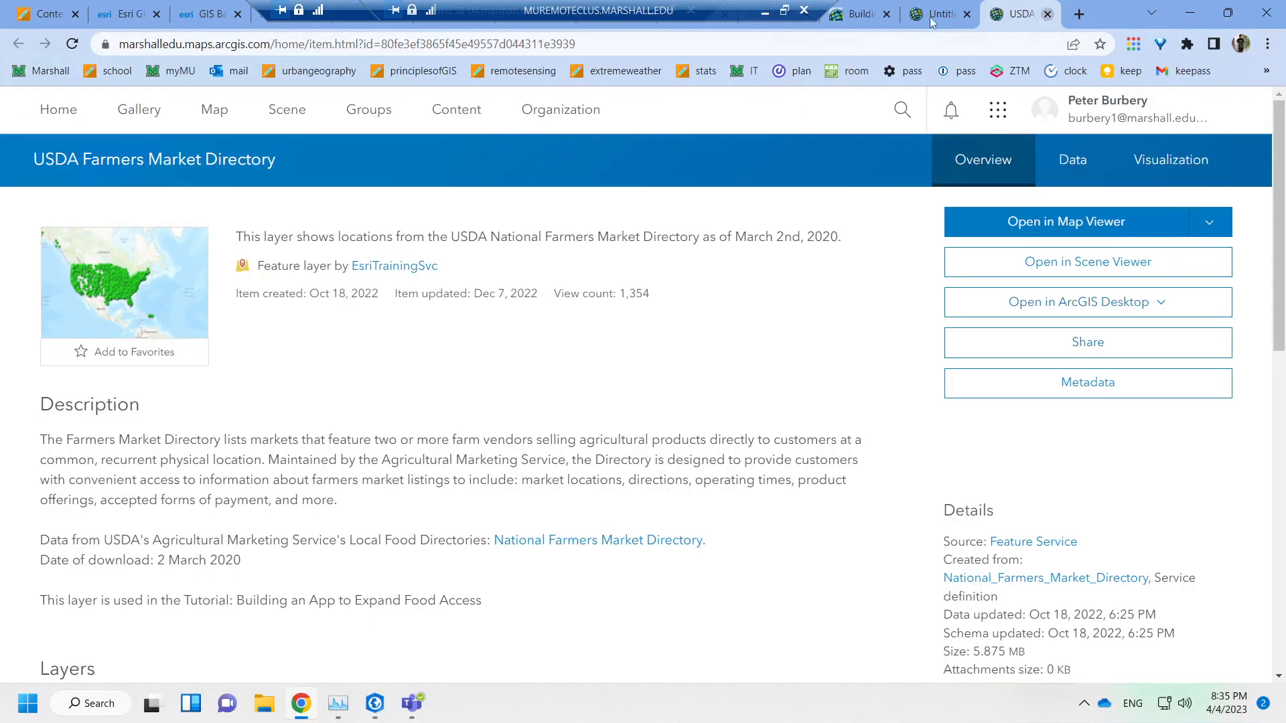
Close the USDA Farmers Market Directory item page and read exercise steps 1n and 1o about changing the basemap.
{"action": "left_click", "coordinate": [1047, 14]}
{"action": "key", "text": "ctrl+shift+Tab"}
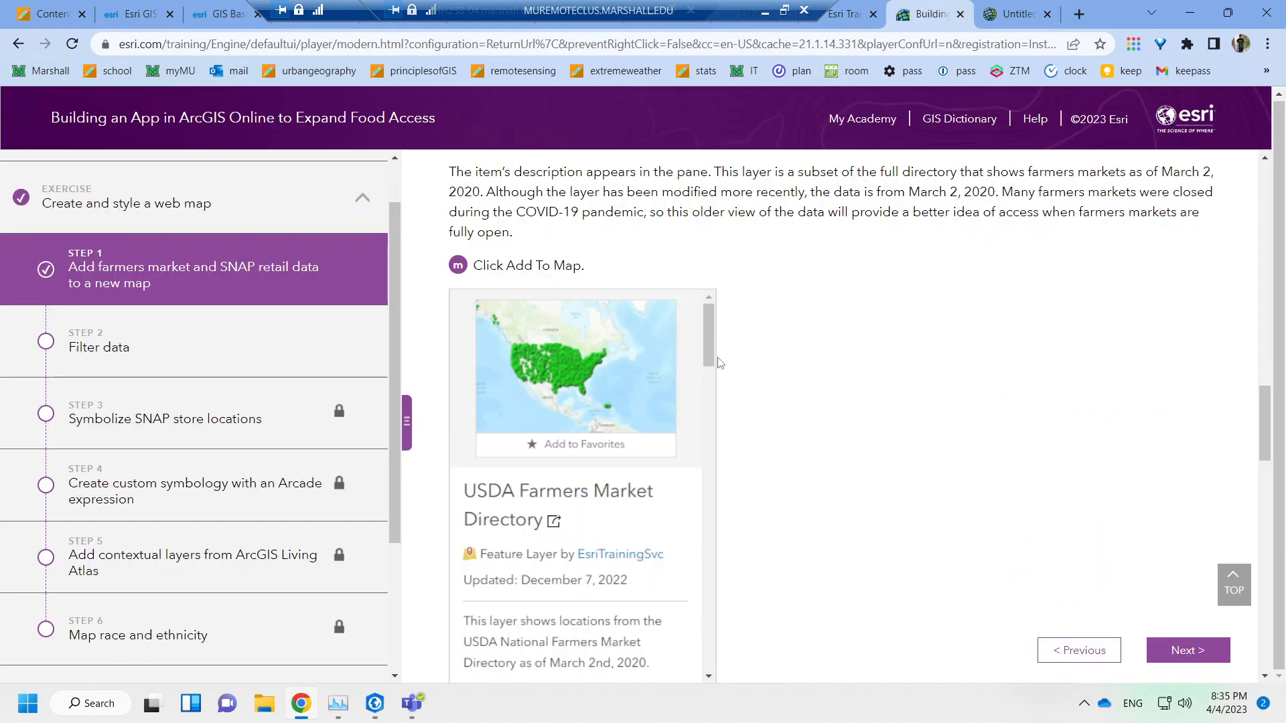
{"action": "scroll", "coordinate": [775, 386], "scroll_direction": "down", "scroll_amount": 3}
{"action": "scroll", "coordinate": [775, 386], "scroll_direction": "down", "scroll_amount": 1}
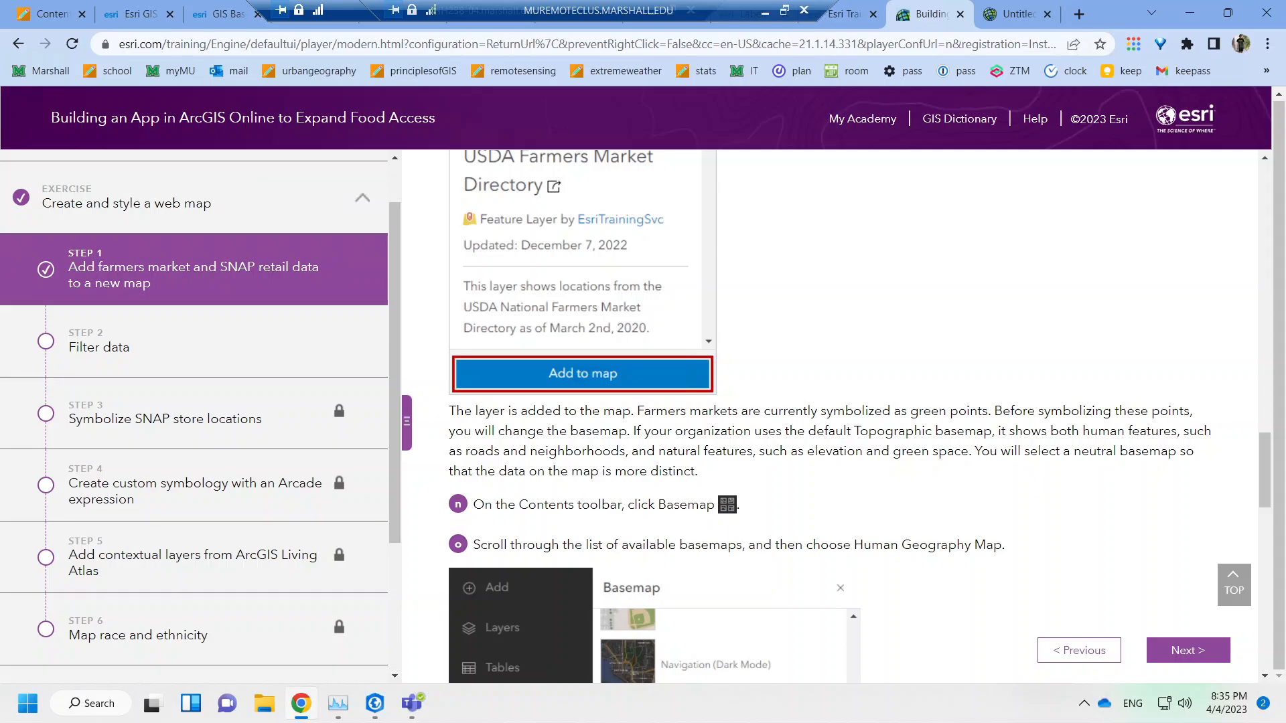
{"action": "scroll", "coordinate": [1004, 263], "scroll_direction": "down", "scroll_amount": 2}
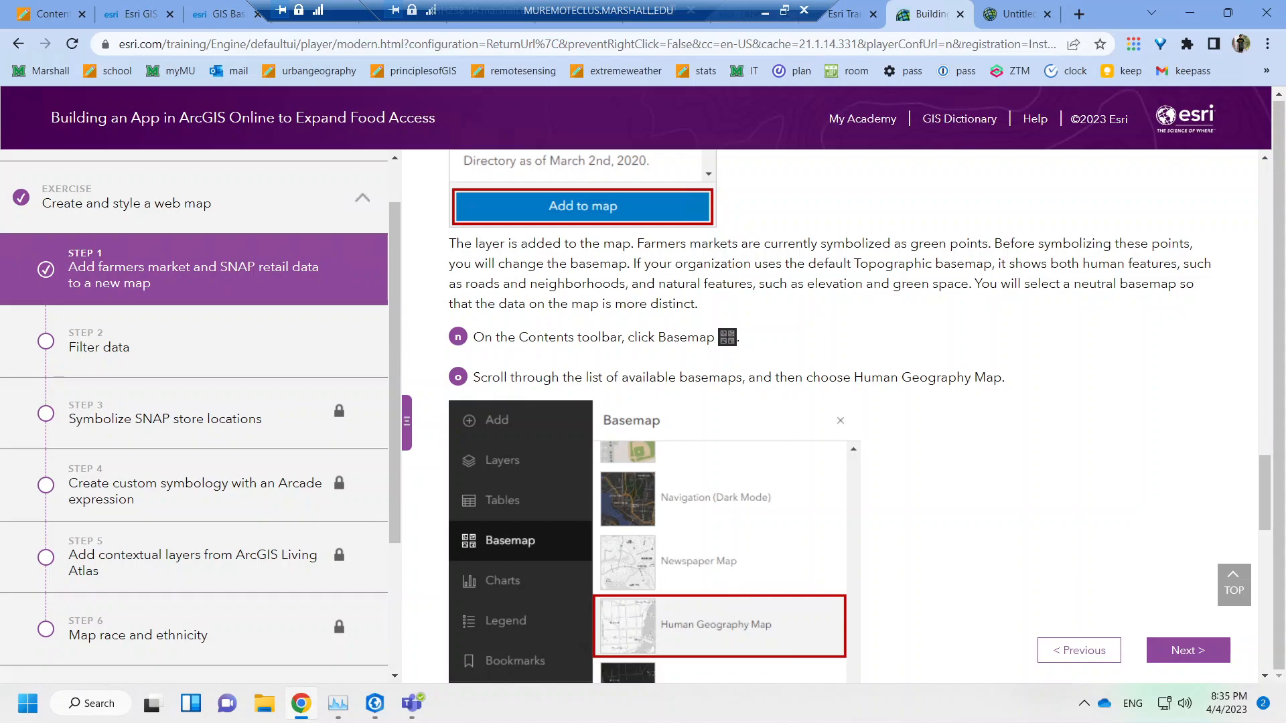
Look through the map's basemap gallery for Human Geography Map, rechecking exercise step 1o.
{"action": "left_click", "coordinate": [1015, 13]}
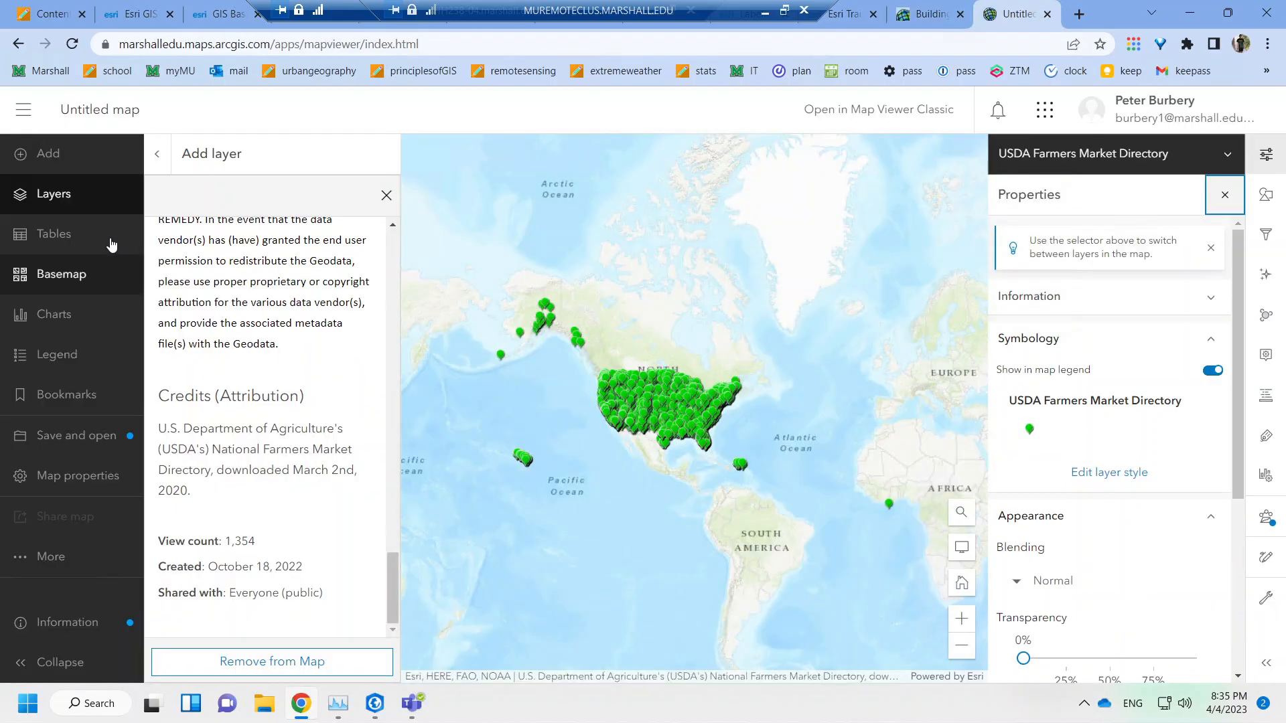
{"action": "left_click", "coordinate": [35, 278]}
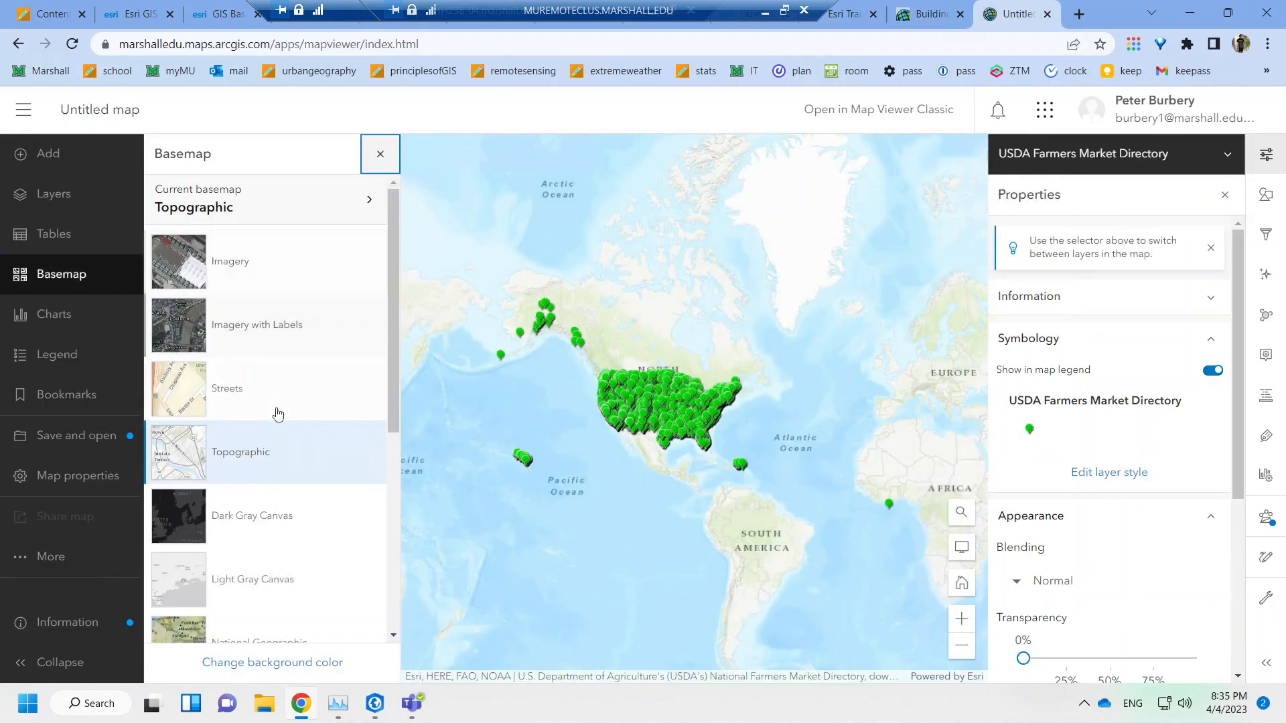
{"action": "scroll", "coordinate": [277, 411], "scroll_direction": "down", "scroll_amount": 3}
{"action": "scroll", "coordinate": [282, 411], "scroll_direction": "down", "scroll_amount": 3}
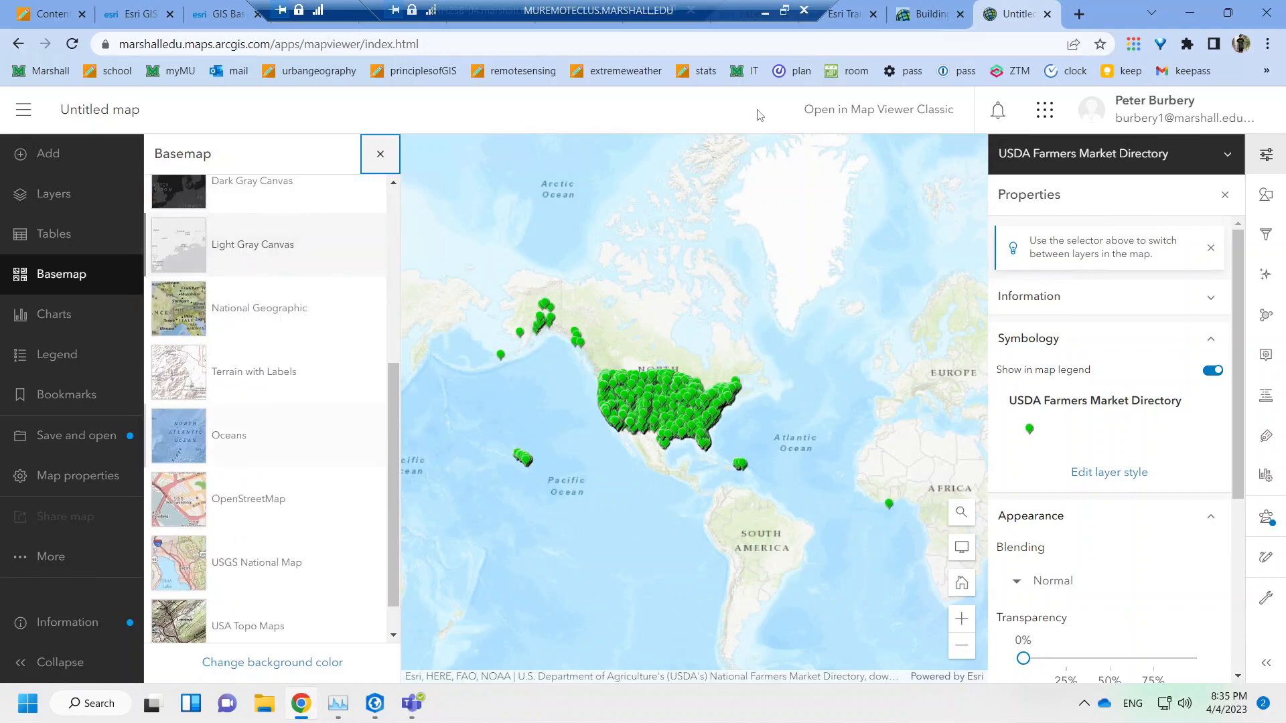
{"action": "left_click", "coordinate": [909, 10]}
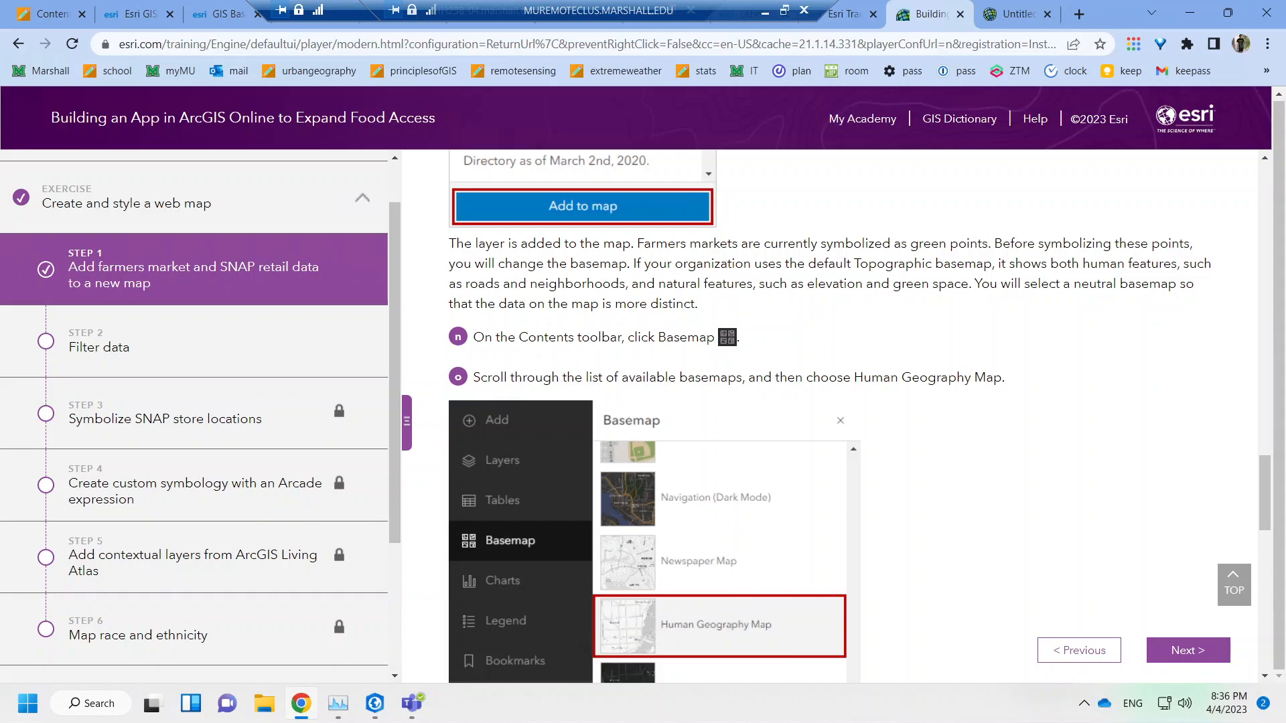
{"action": "scroll", "coordinate": [955, 301], "scroll_direction": "down", "scroll_amount": 1}
{"action": "left_click", "coordinate": [994, 5]}
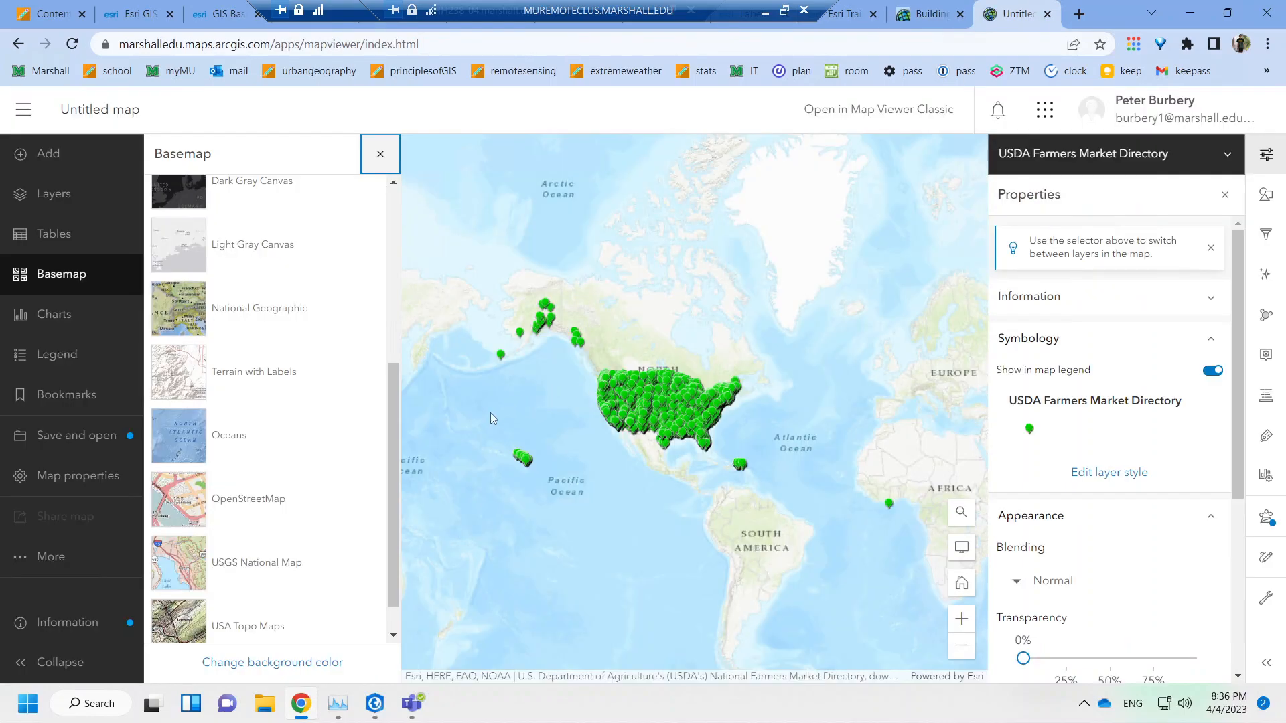
{"action": "scroll", "coordinate": [268, 447], "scroll_direction": "down", "scroll_amount": 1}
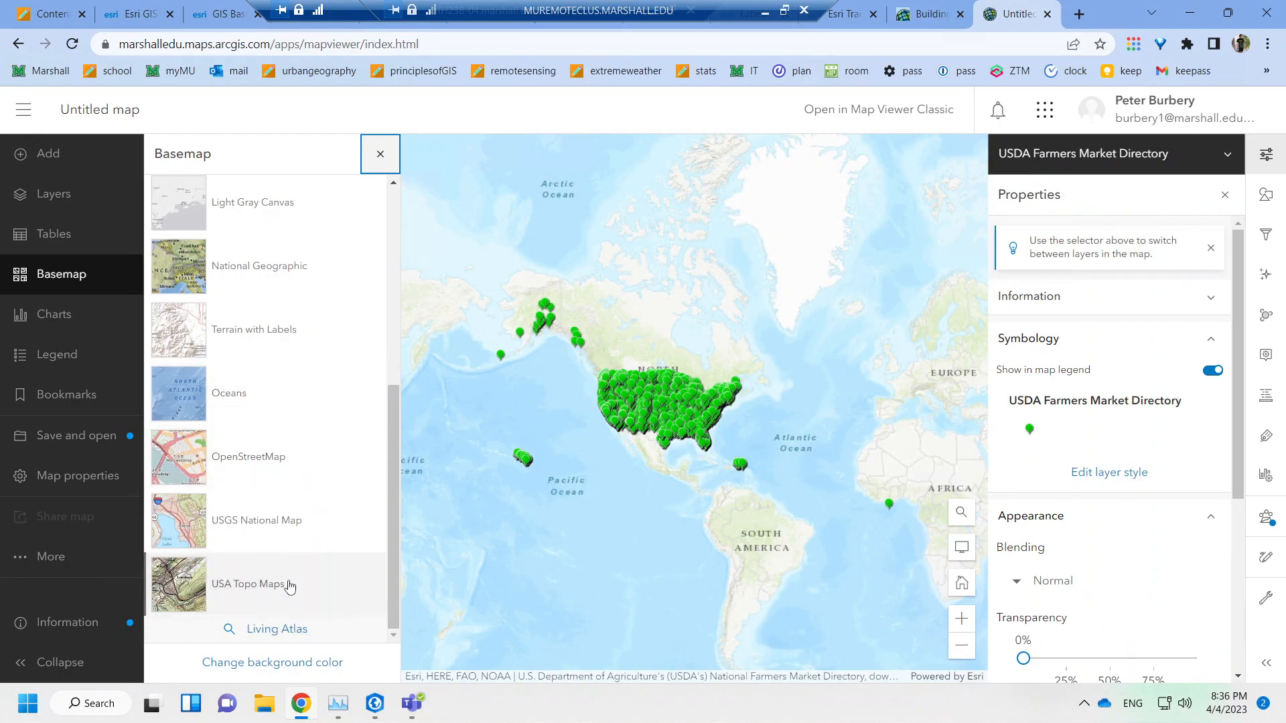
{"action": "scroll", "coordinate": [288, 584], "scroll_direction": "up", "scroll_amount": 5}
{"action": "scroll", "coordinate": [285, 595], "scroll_direction": "down", "scroll_amount": 5}
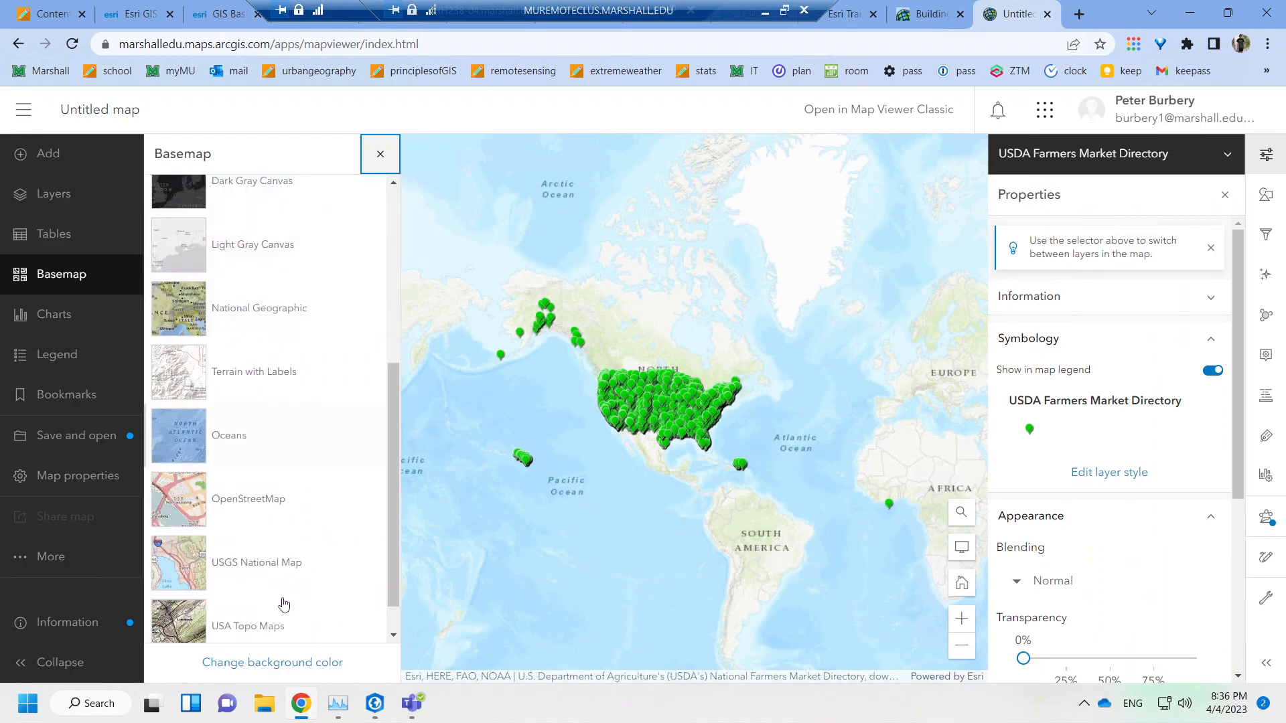
{"action": "scroll", "coordinate": [285, 601], "scroll_direction": "down", "scroll_amount": 1}
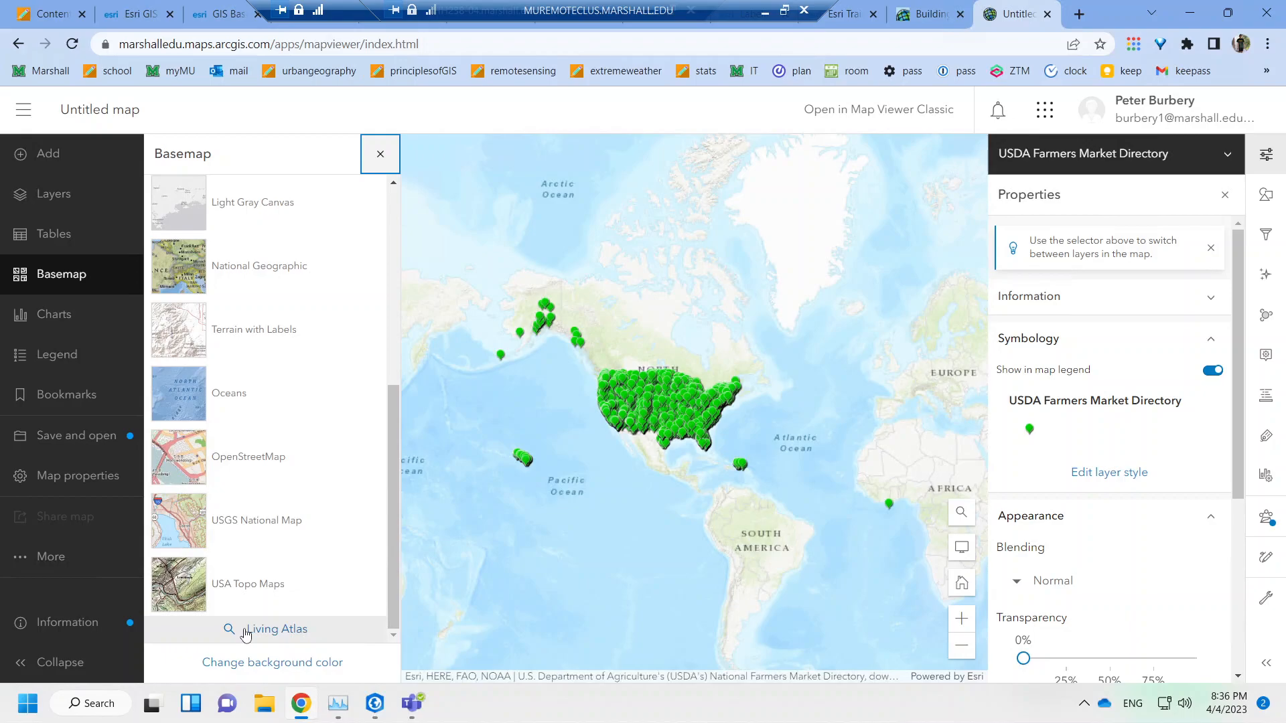
{"action": "left_click", "coordinate": [246, 631]}
{"action": "scroll", "coordinate": [288, 419], "scroll_direction": "down", "scroll_amount": 6}
{"action": "scroll", "coordinate": [258, 419], "scroll_direction": "down", "scroll_amount": 5}
{"action": "left_click", "coordinate": [158, 159]}
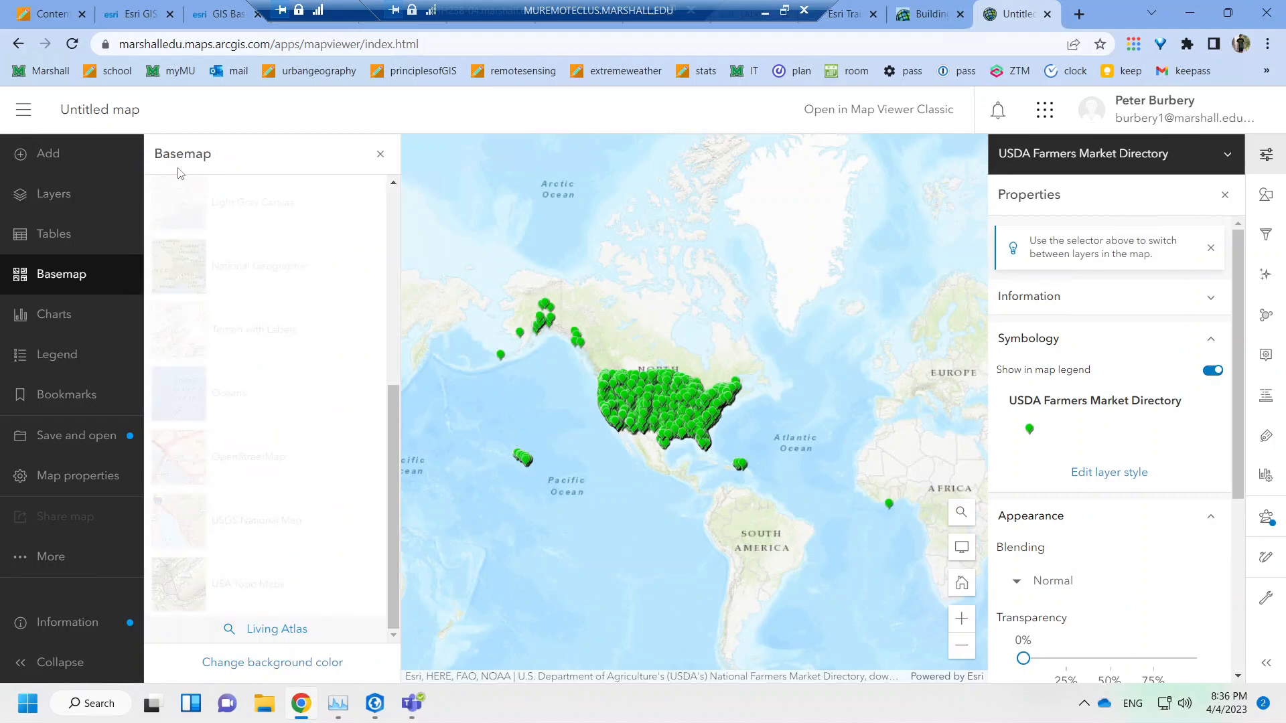
{"action": "left_click", "coordinate": [344, 211]}
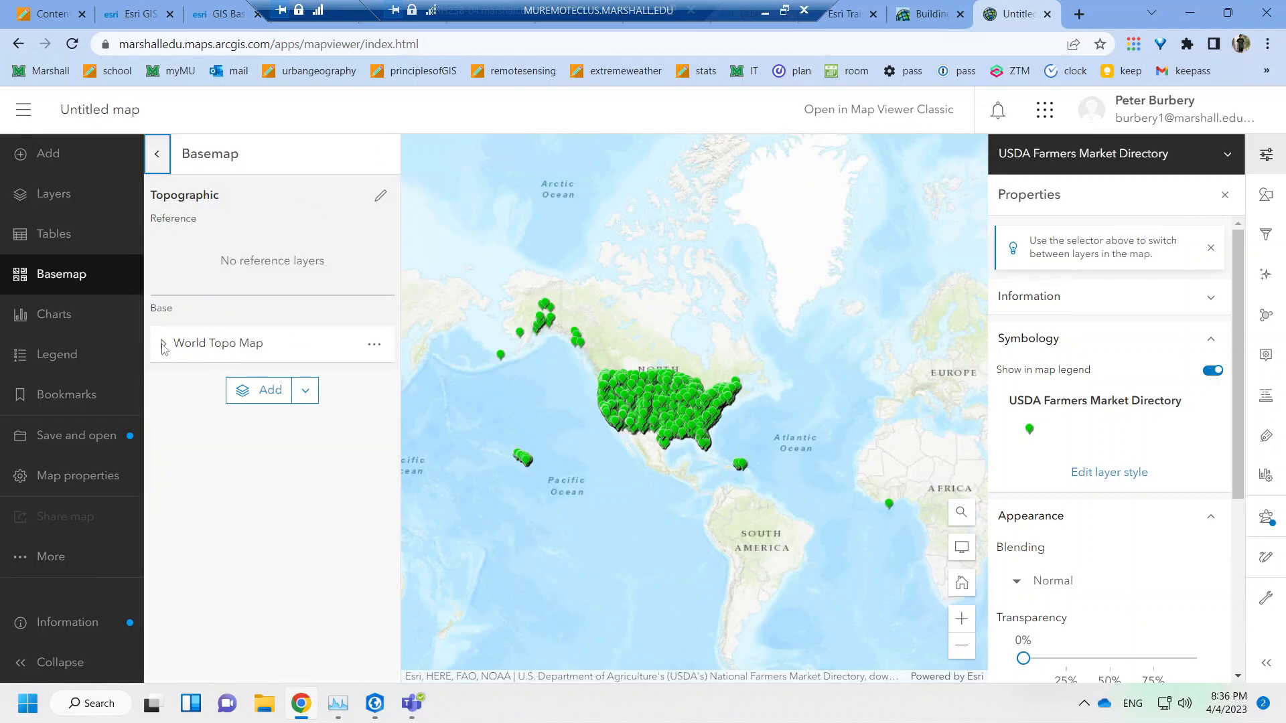
{"action": "left_click", "coordinate": [159, 161]}
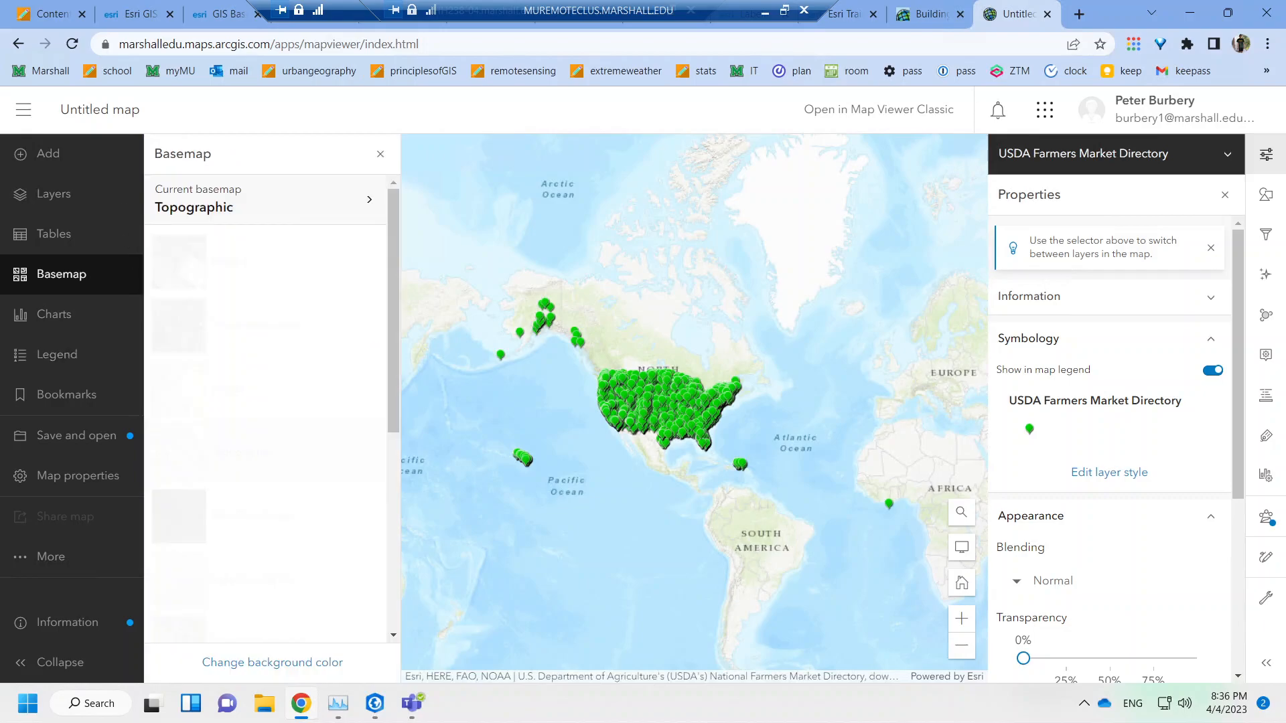
Browse the Living Atlas basemaps and sort them by relevance.
{"action": "scroll", "coordinate": [258, 315], "scroll_direction": "down", "scroll_amount": 5}
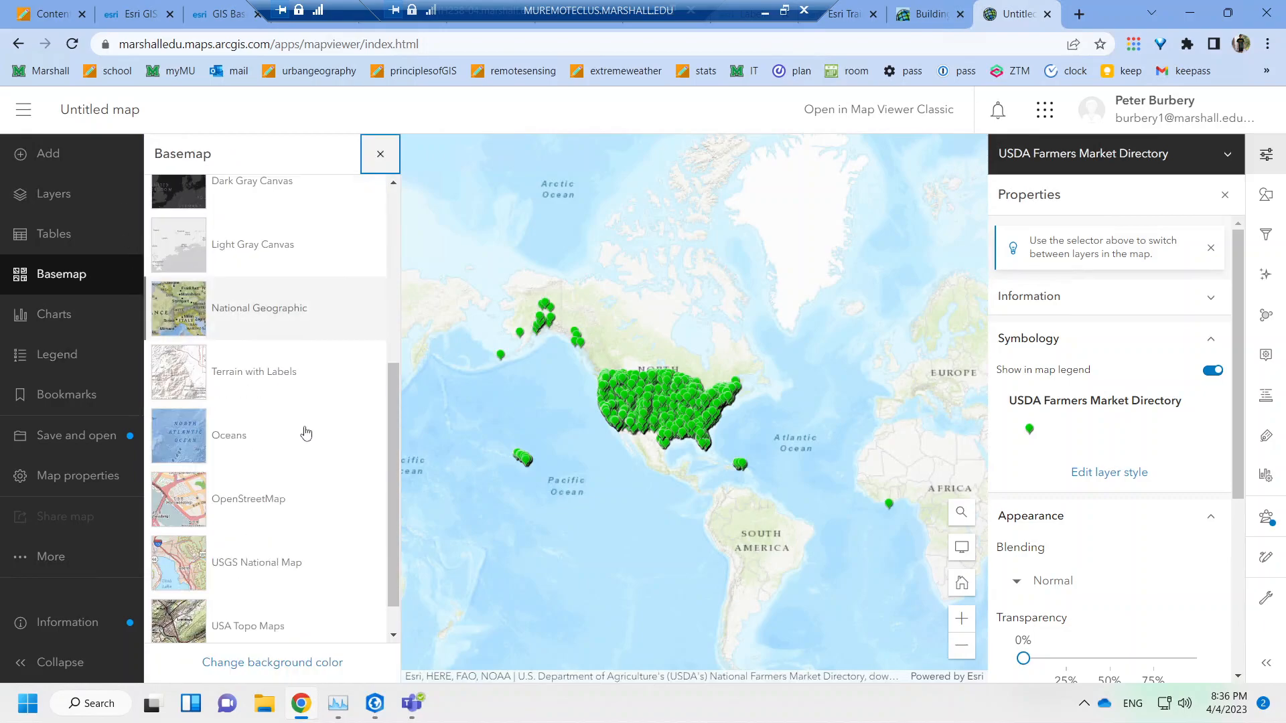
{"action": "scroll", "coordinate": [292, 462], "scroll_direction": "down", "scroll_amount": 1}
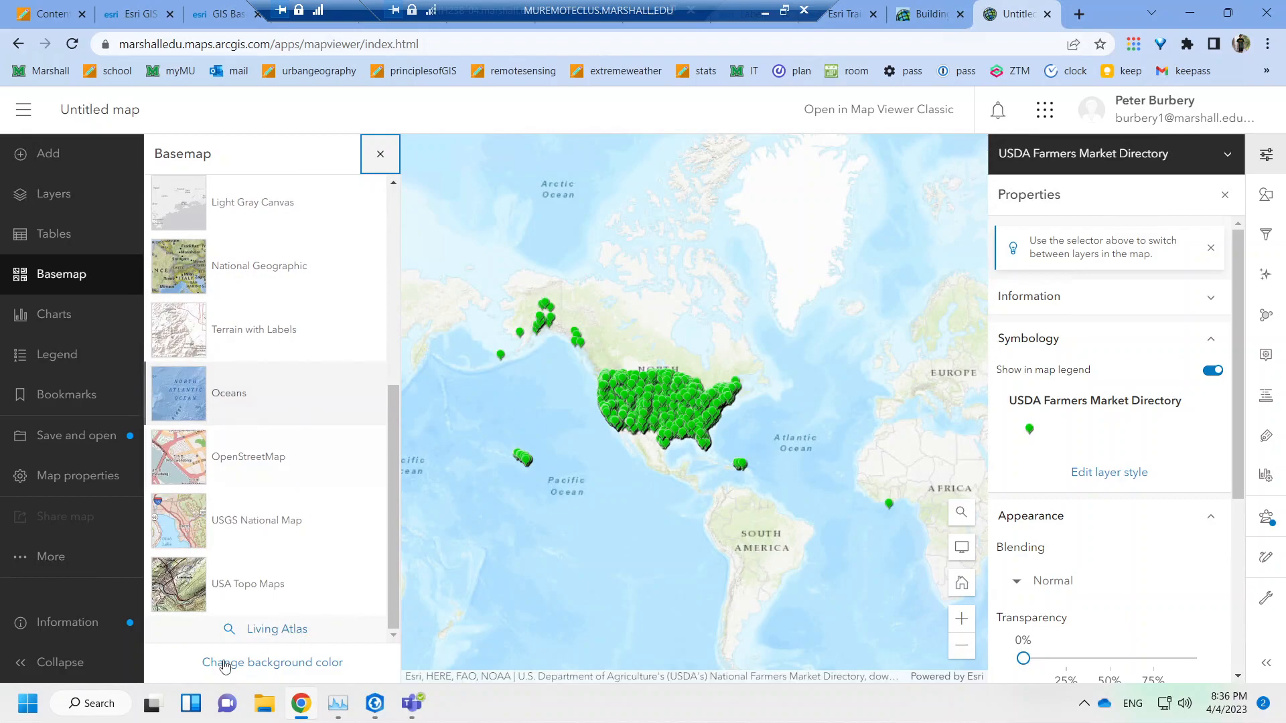
{"action": "left_click", "coordinate": [258, 627]}
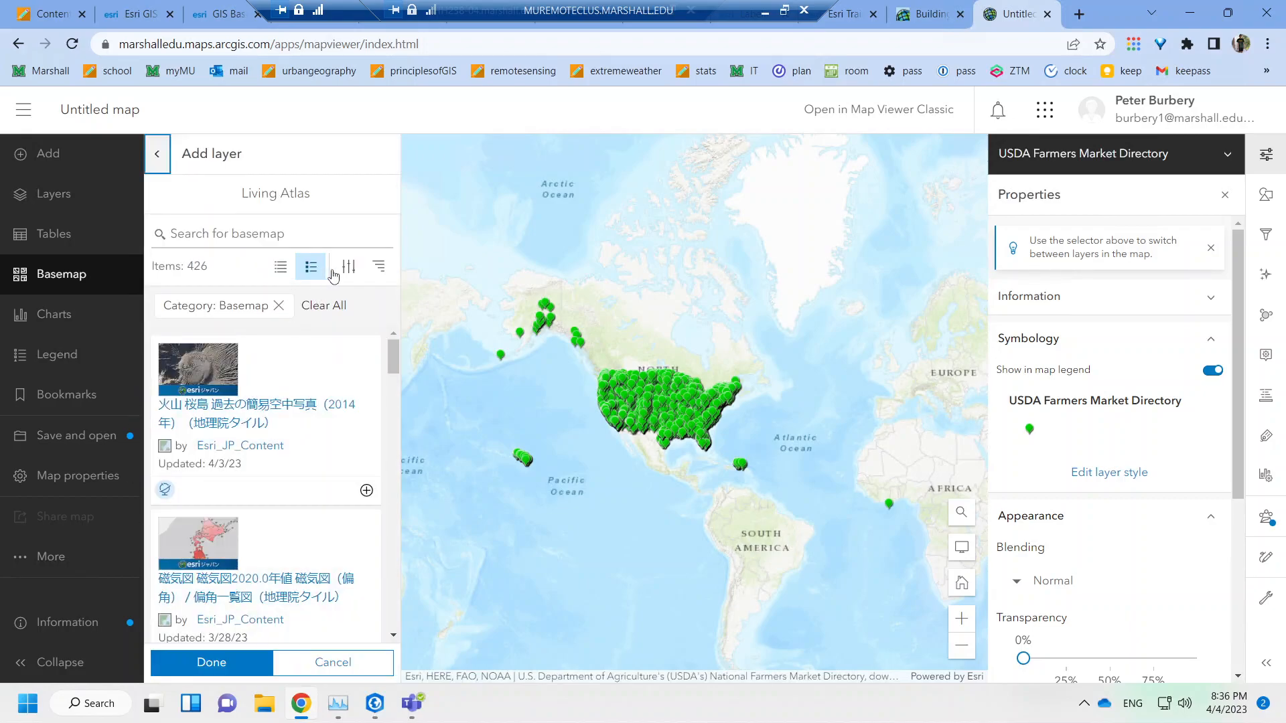
{"action": "left_click", "coordinate": [378, 266]}
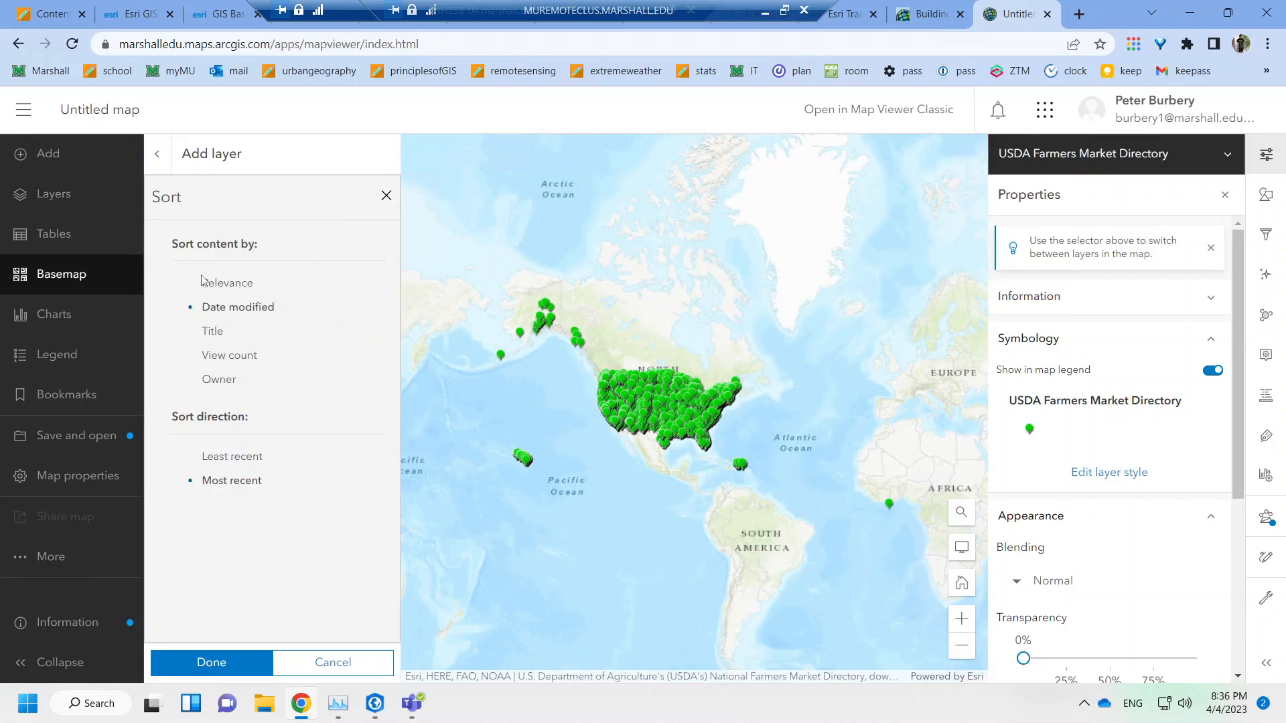
{"action": "left_click", "coordinate": [225, 287]}
{"action": "left_click", "coordinate": [386, 197]}
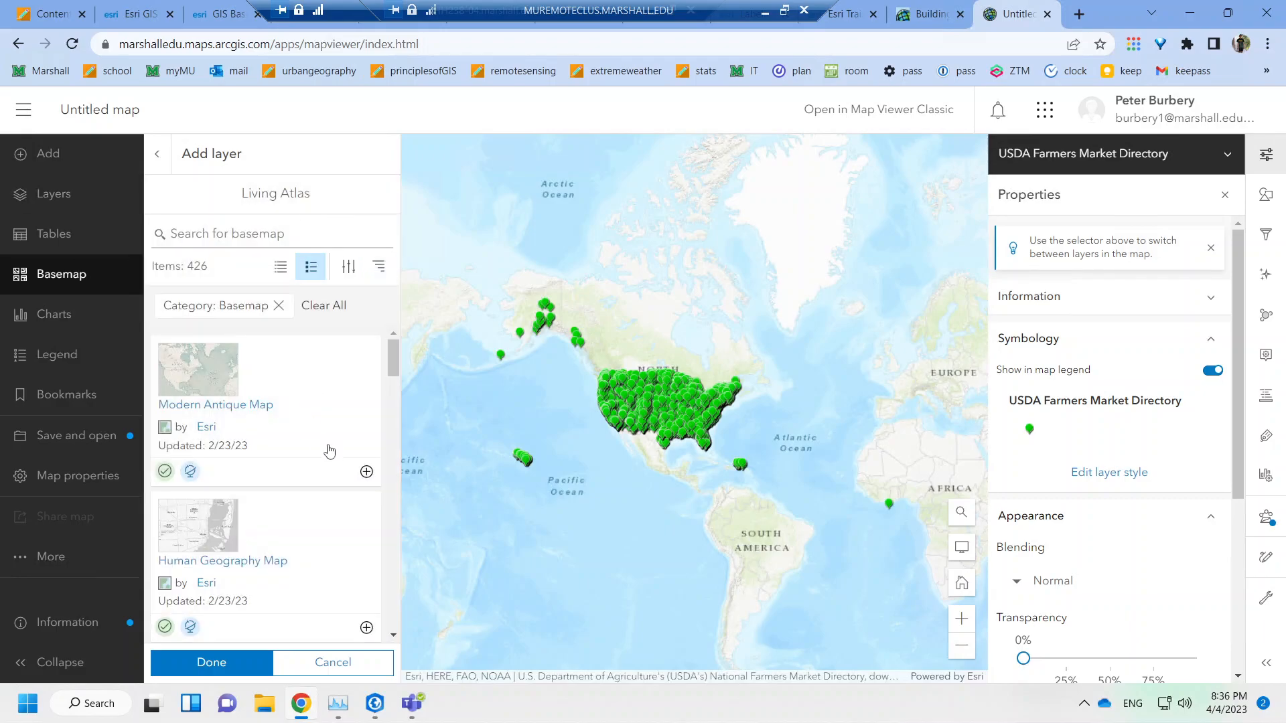
View the details of the Living Atlas Human Geography Map and check exercise steps 1o and 1p.
{"action": "scroll", "coordinate": [329, 451], "scroll_direction": "down", "scroll_amount": 2}
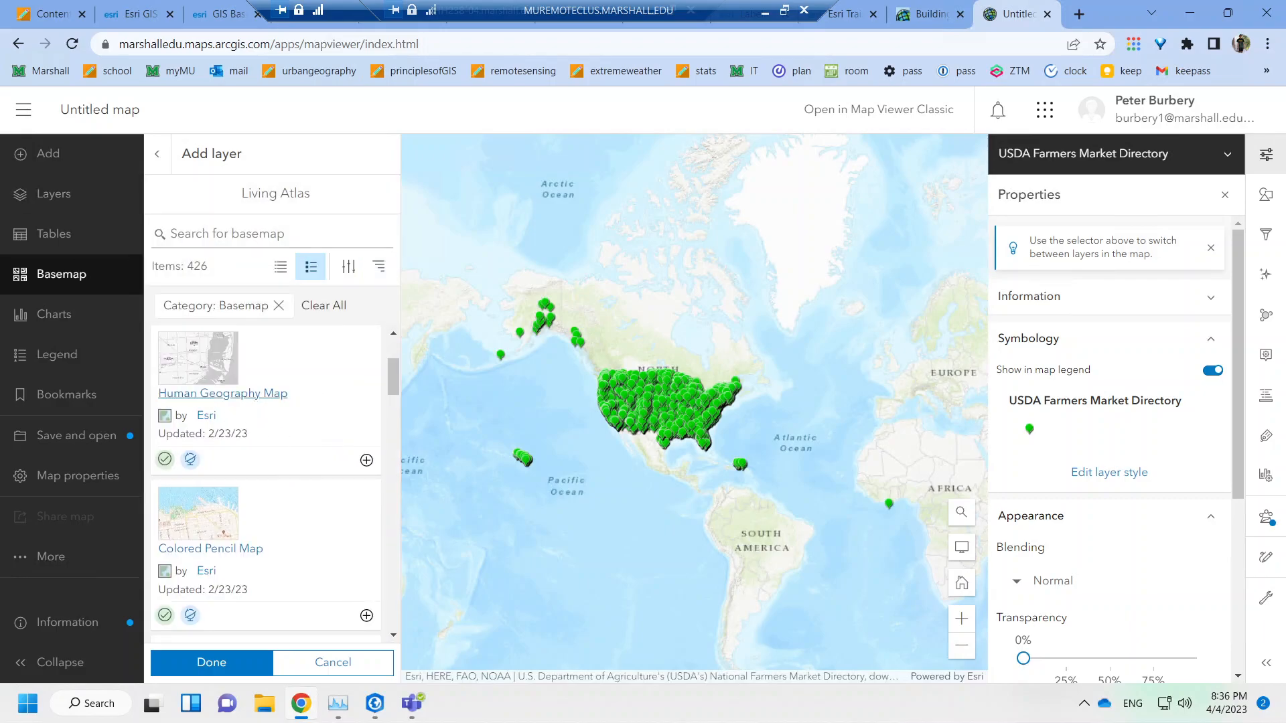
{"action": "left_click", "coordinate": [222, 393]}
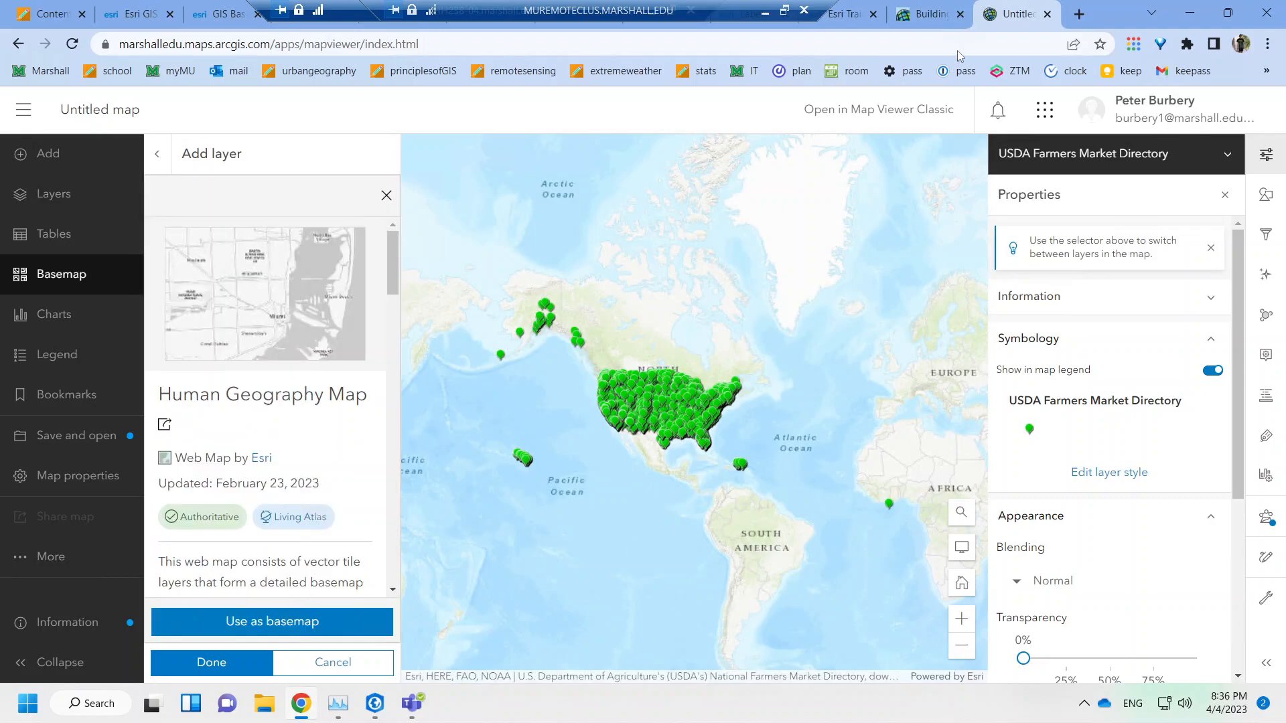
{"action": "left_click", "coordinate": [924, 9]}
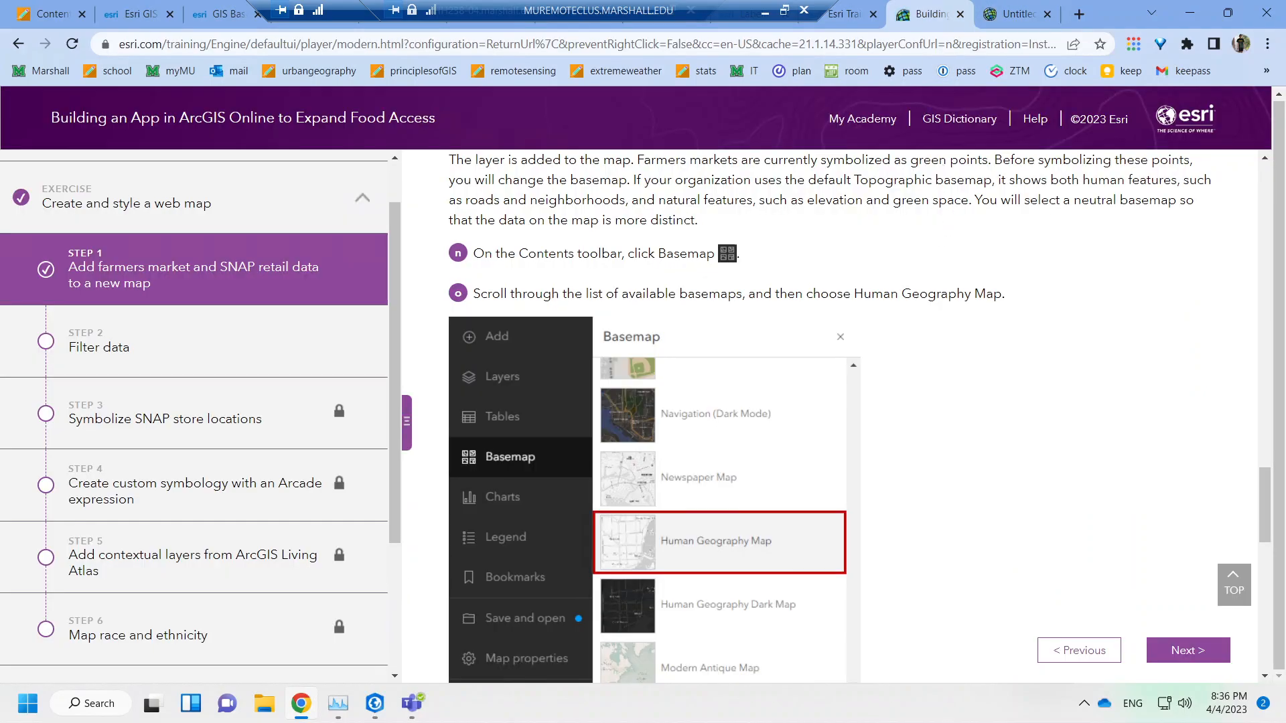
{"action": "scroll", "coordinate": [971, 298], "scroll_direction": "down", "scroll_amount": 3}
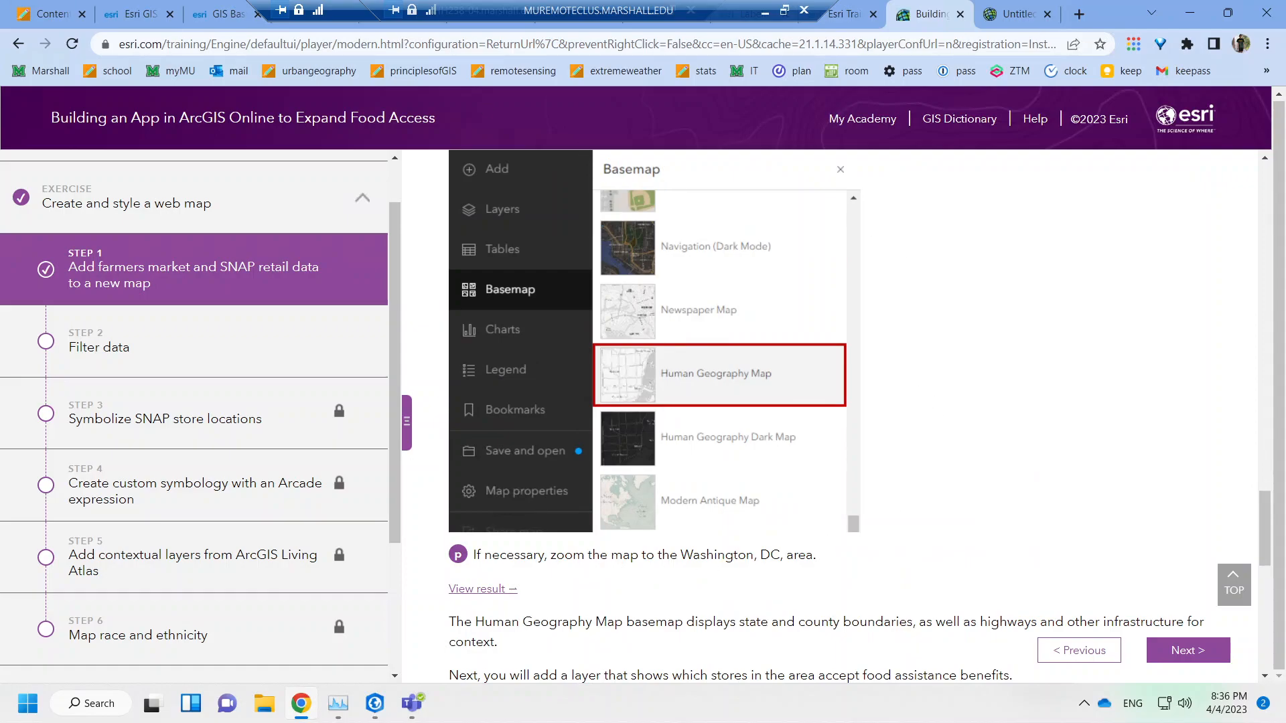
{"action": "left_click", "coordinate": [1015, 14]}
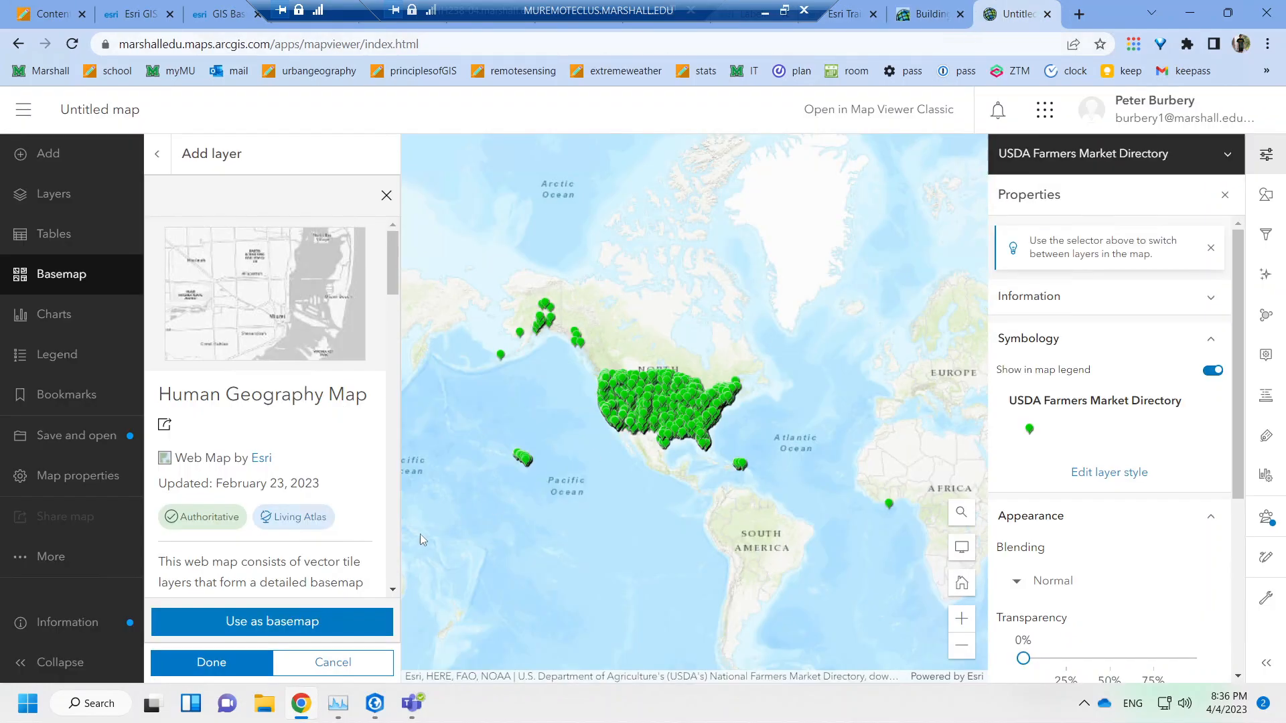
Read the description and layers on the Human Geography Map's full item page, and return to the untitled map.
{"action": "left_click", "coordinate": [164, 424]}
{"action": "left_click", "coordinate": [941, 14]}
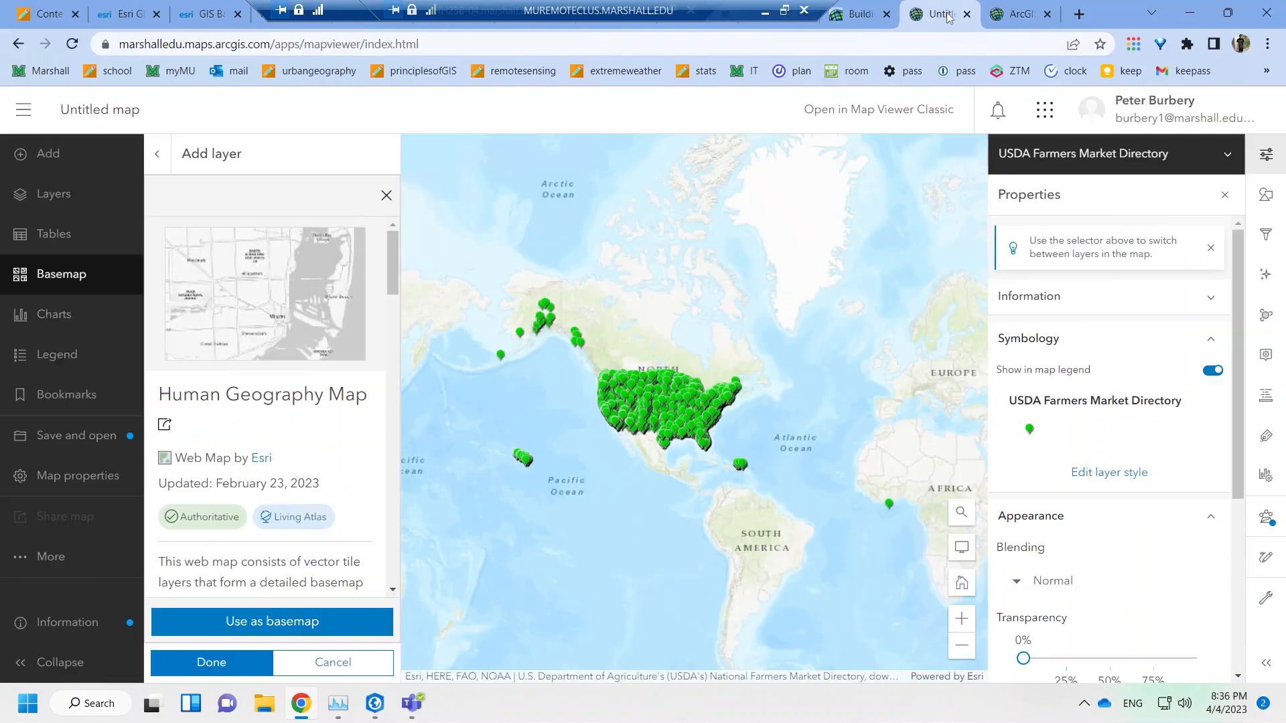
{"action": "left_click", "coordinate": [1034, 5]}
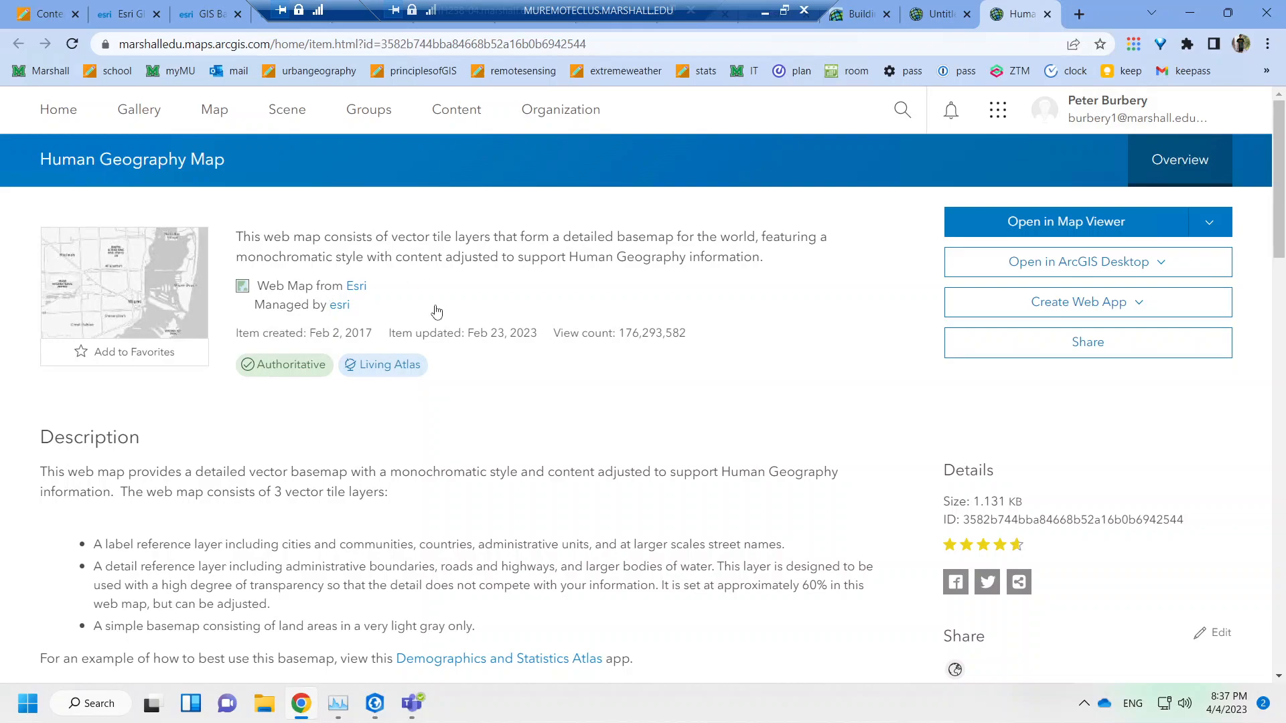
{"action": "scroll", "coordinate": [458, 311], "scroll_direction": "down", "scroll_amount": 2}
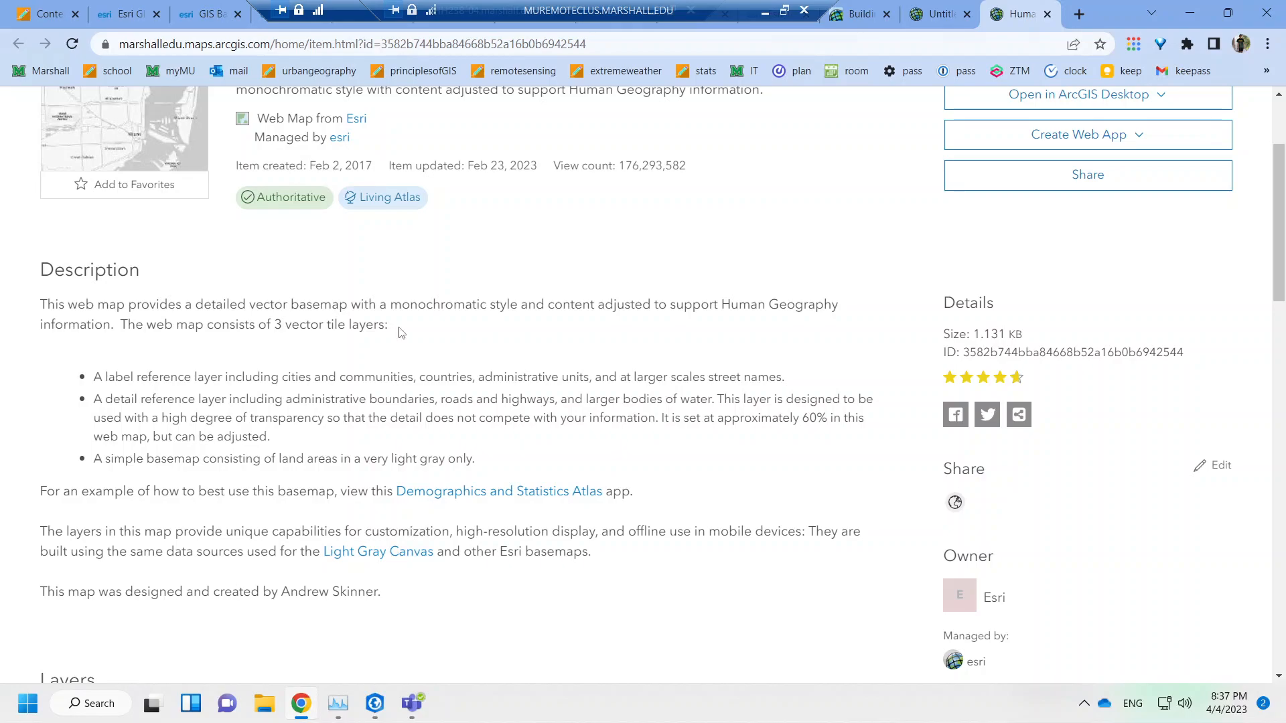
{"action": "scroll", "coordinate": [643, 381], "scroll_direction": "down", "scroll_amount": 1}
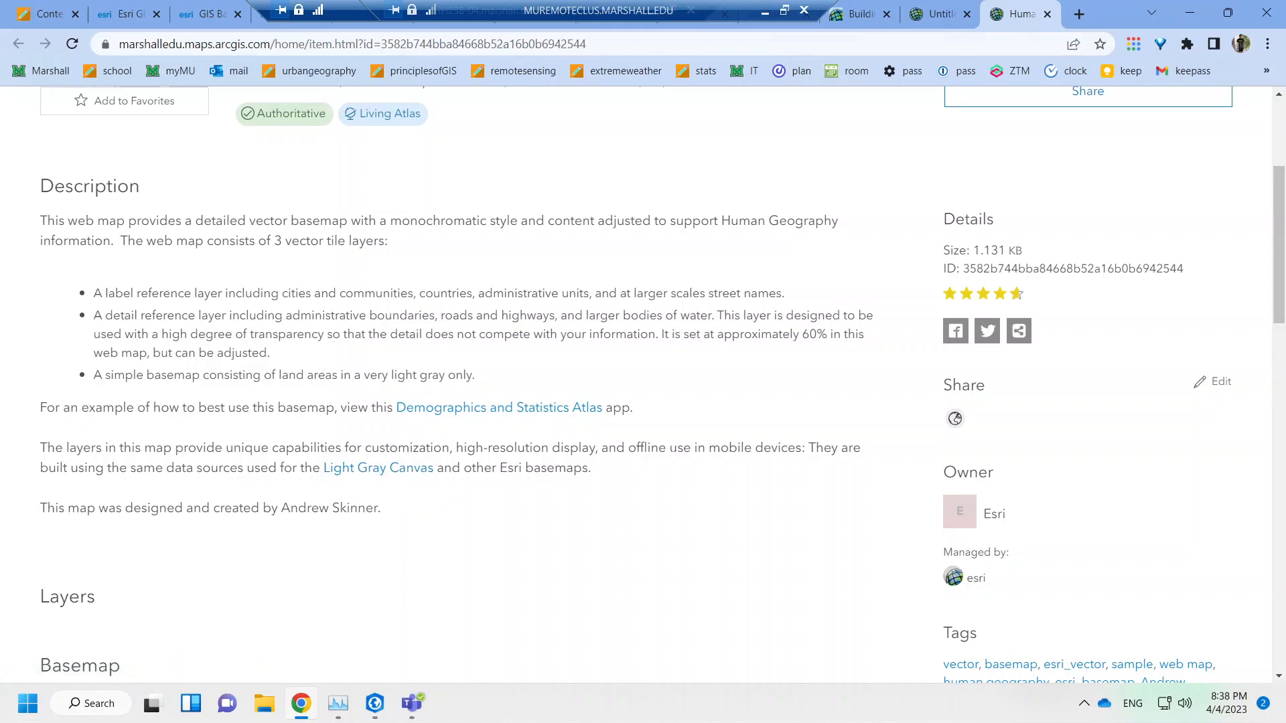
{"action": "scroll", "coordinate": [284, 501], "scroll_direction": "down", "scroll_amount": 3}
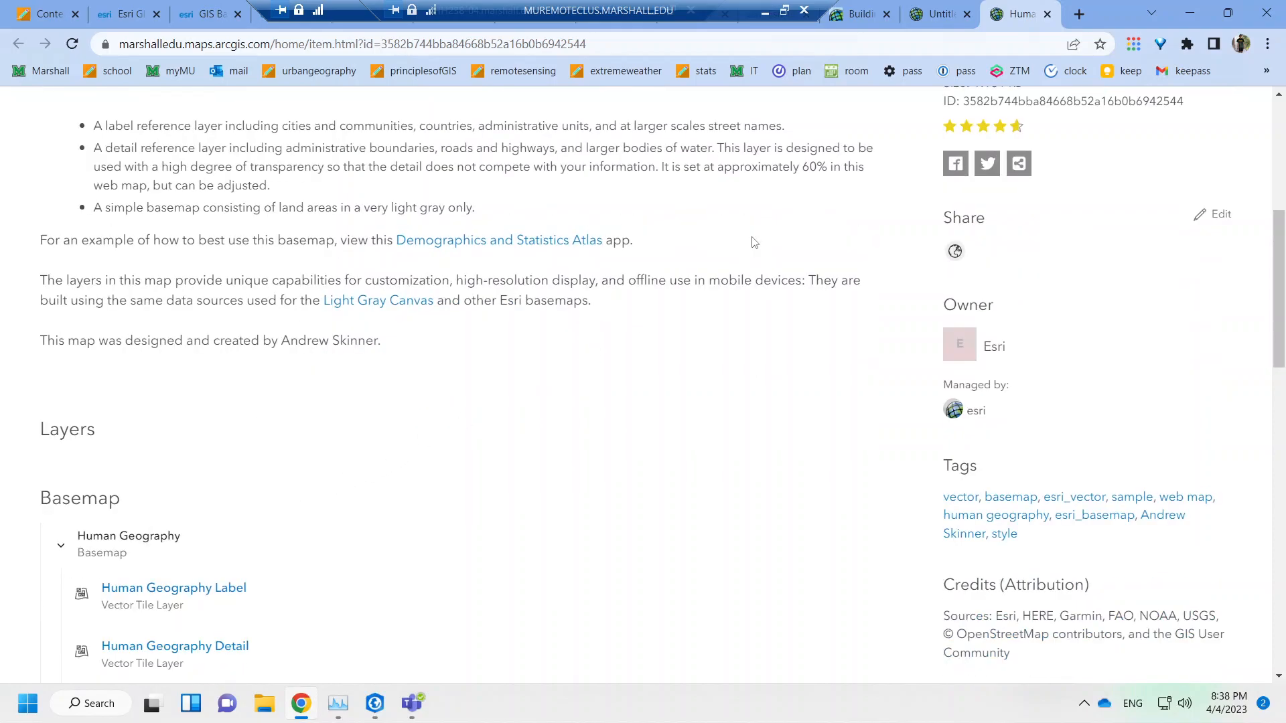
{"action": "left_click", "coordinate": [1046, 15]}
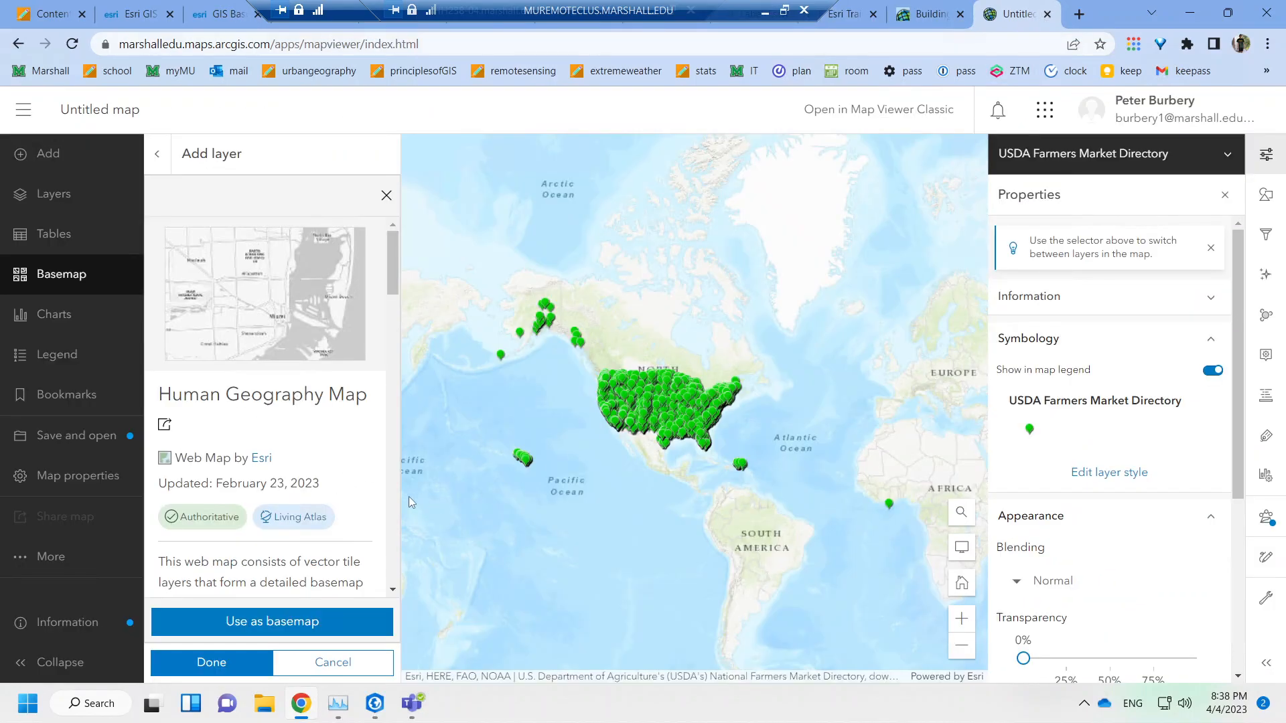
Use Human Geography Map as the basemap and zoom the map to Washington DC with a place search.
{"action": "left_click", "coordinate": [235, 624]}
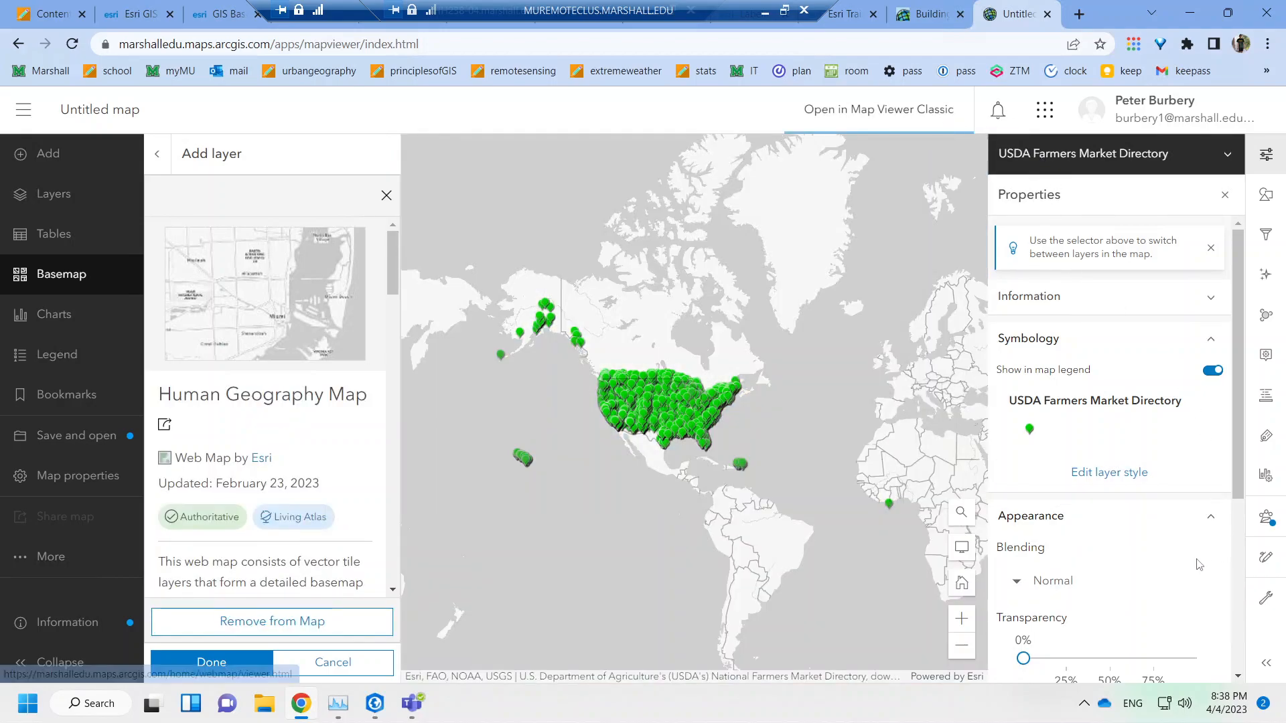
{"action": "left_click", "coordinate": [961, 513]}
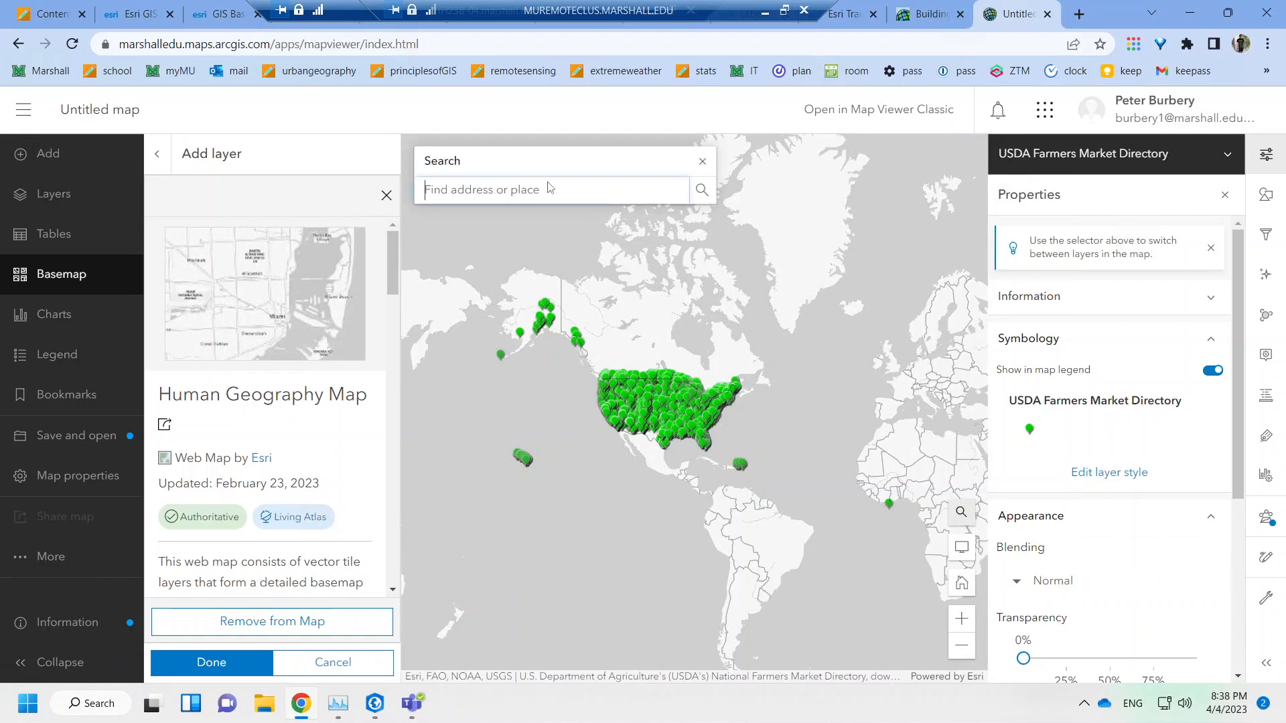
{"action": "type", "text": "W"}
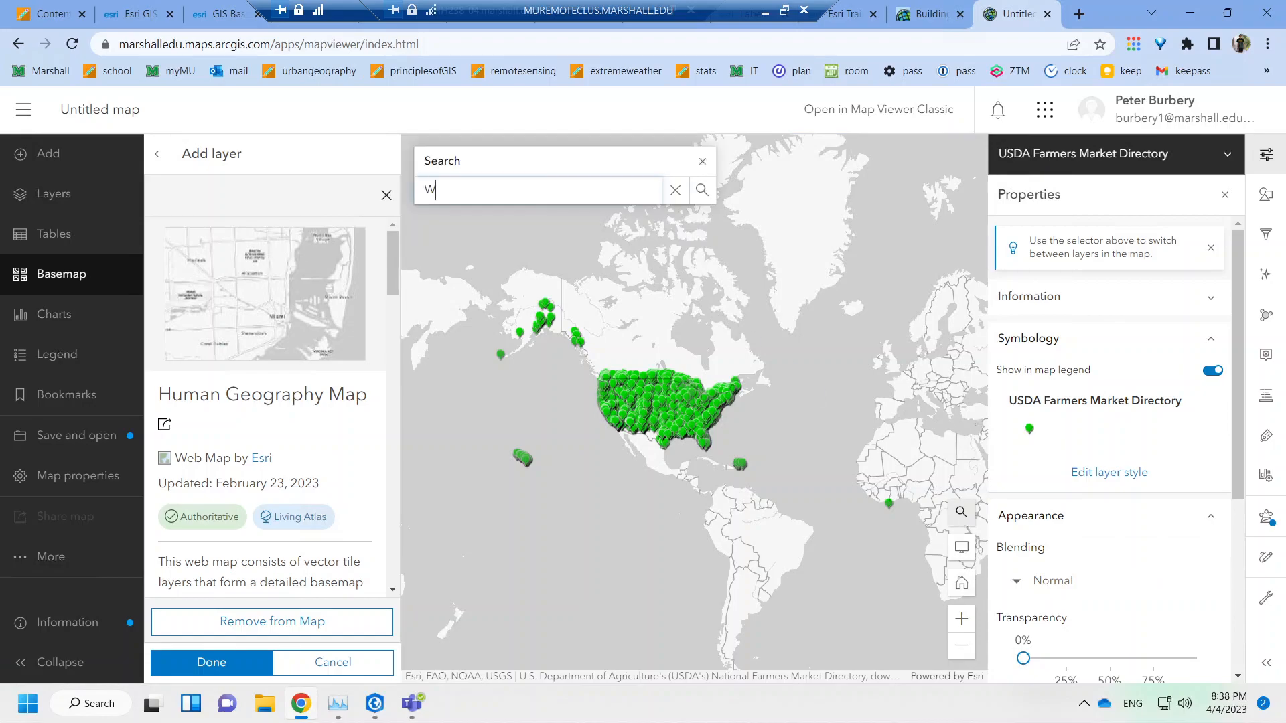
{"action": "type", "text": "ashington DC"}
{"action": "key", "text": "Return"}
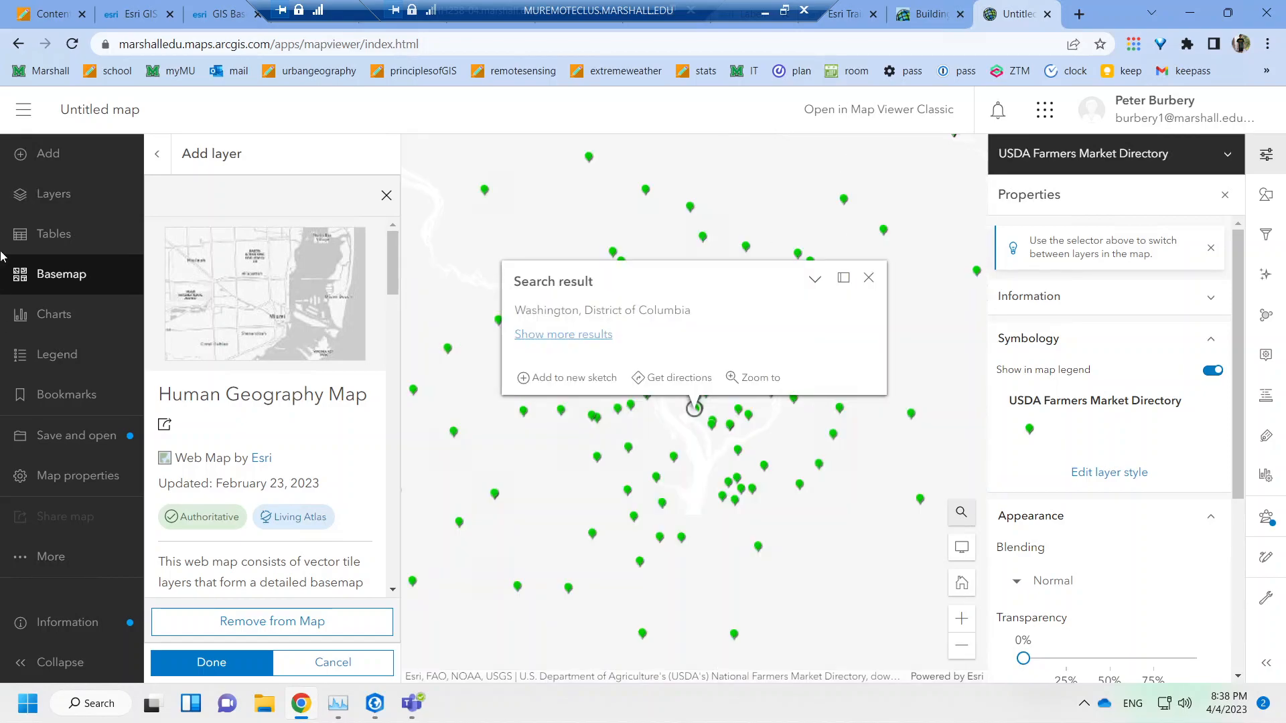
{"action": "left_click", "coordinate": [869, 277]}
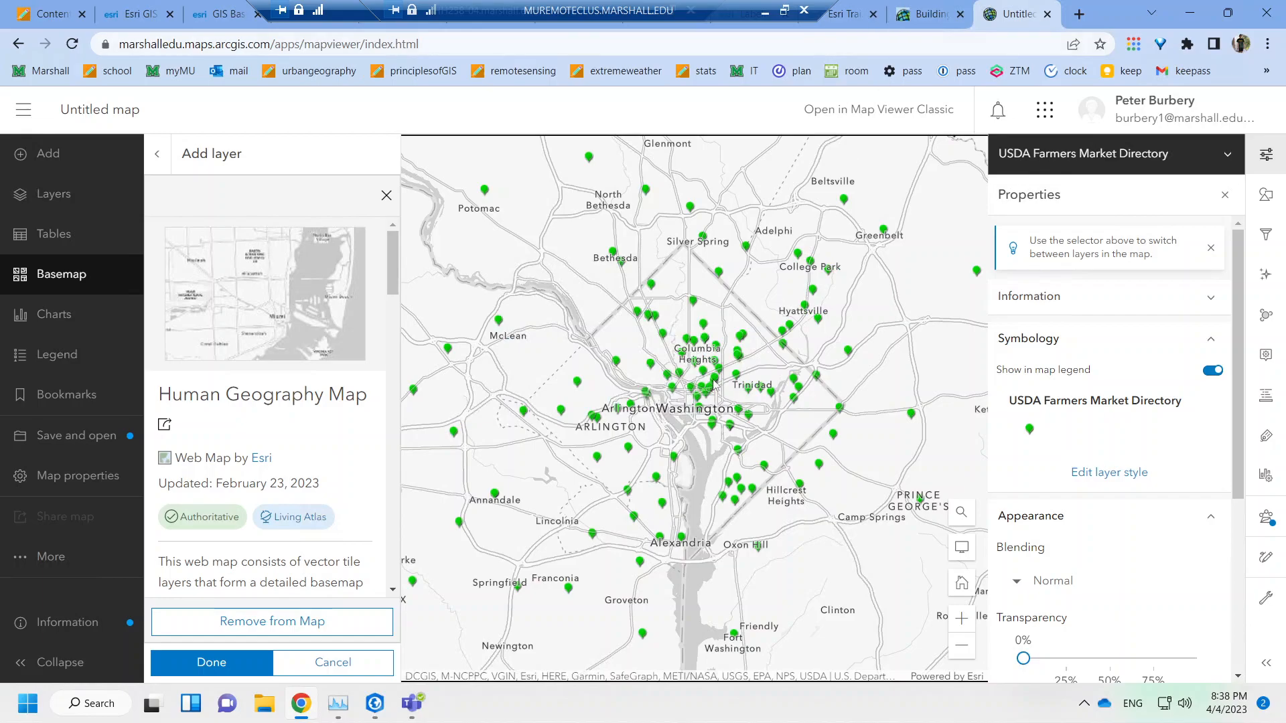
Read exercise steps 1p to 1t and copy the search text for the SNAP Store Locations layer.
{"action": "left_click", "coordinate": [909, 9]}
{"action": "scroll", "coordinate": [761, 517], "scroll_direction": "down", "scroll_amount": 2}
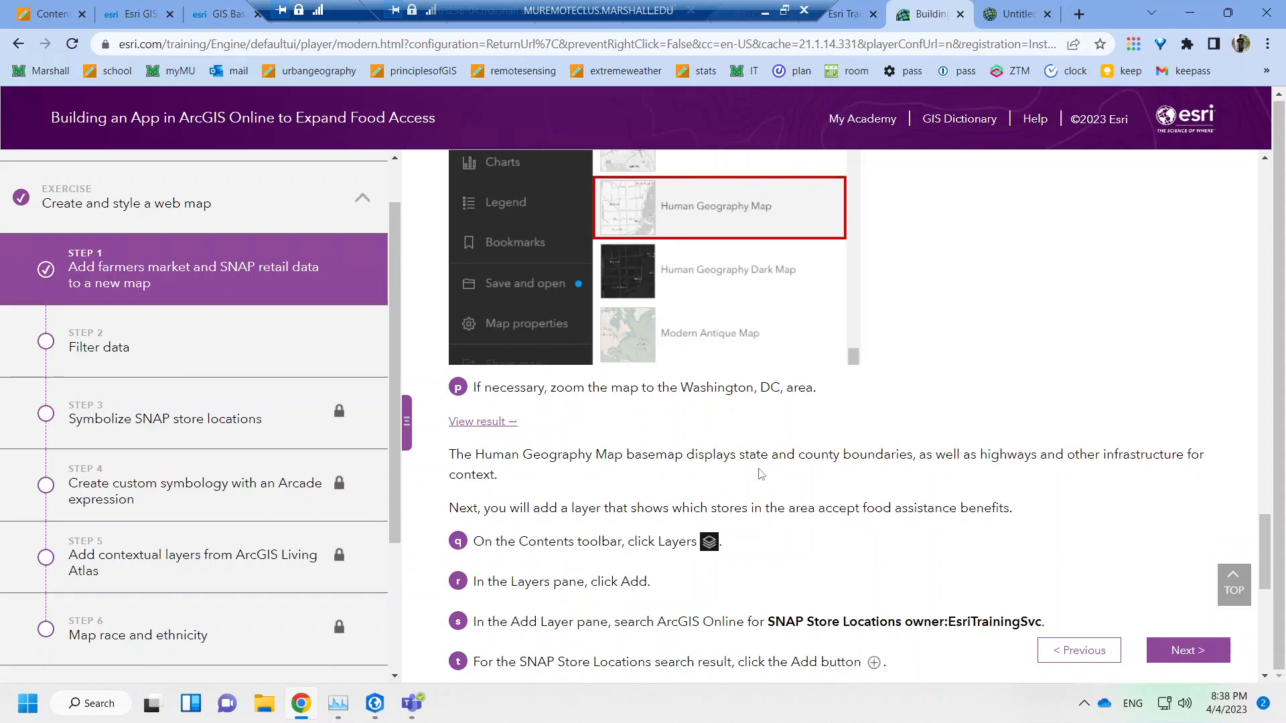
{"action": "scroll", "coordinate": [762, 473], "scroll_direction": "down", "scroll_amount": 1}
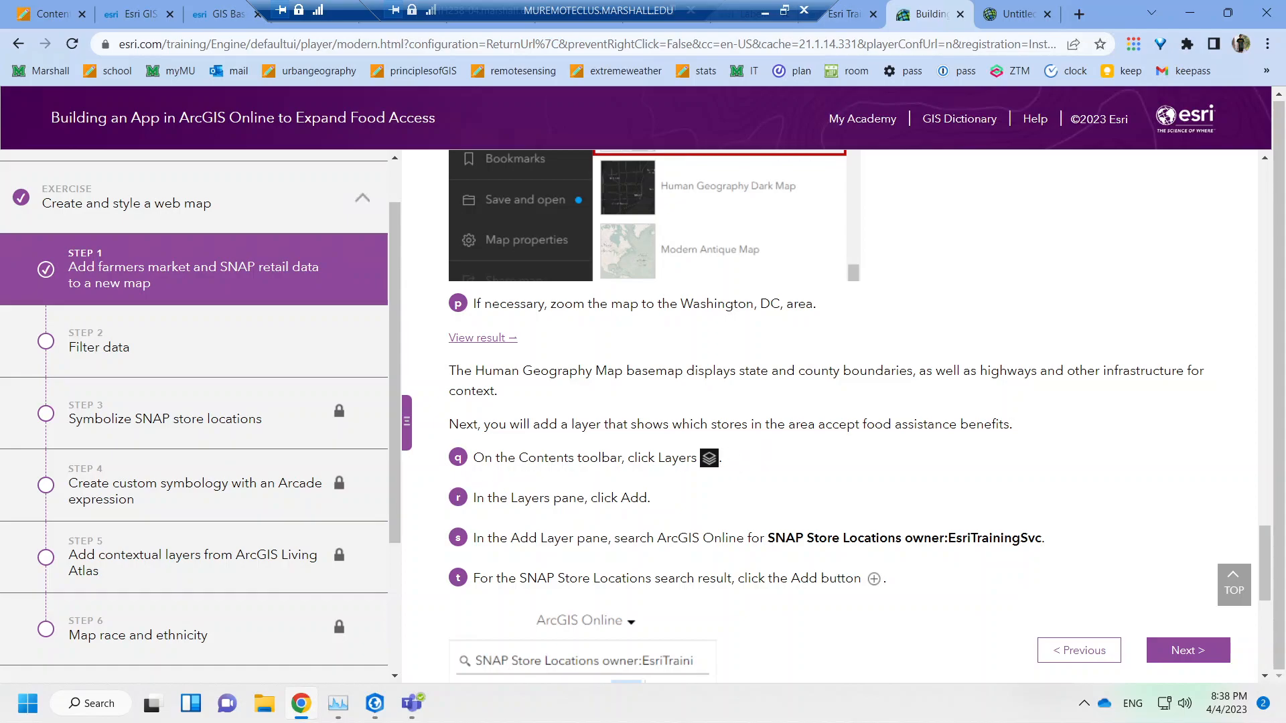
{"action": "scroll", "coordinate": [651, 493], "scroll_direction": "down", "scroll_amount": 1}
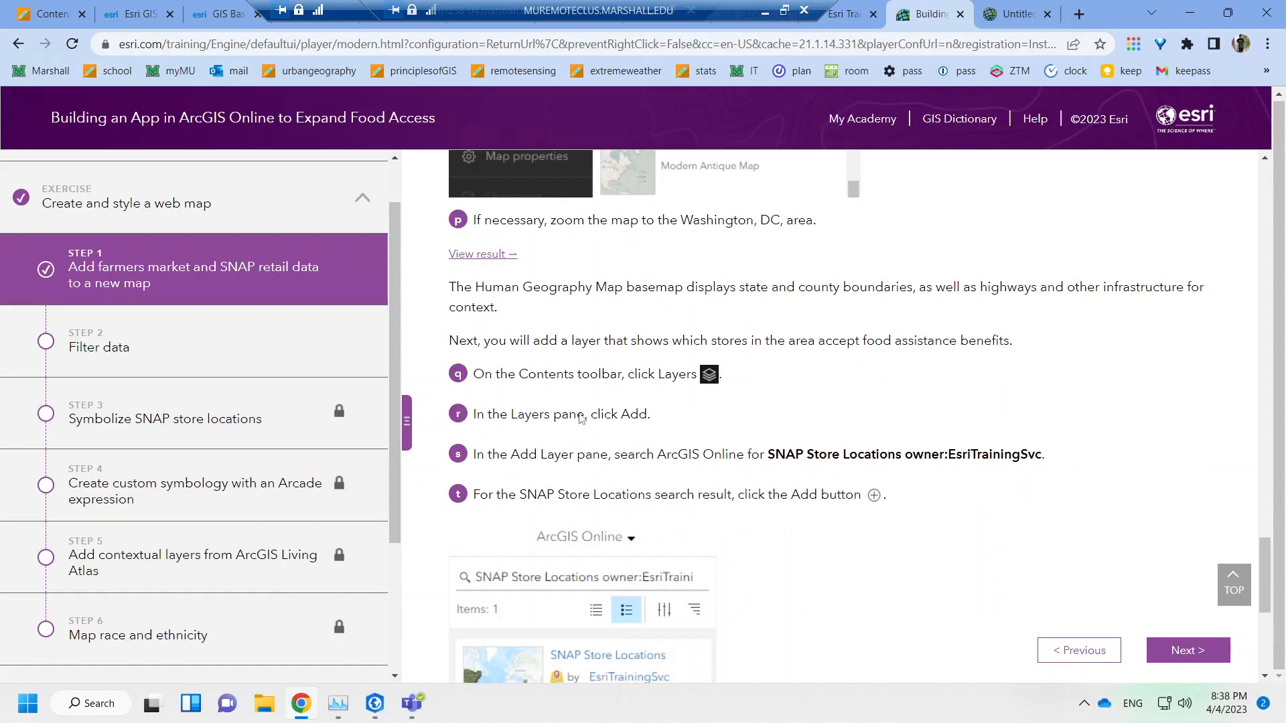
{"action": "left_click_drag", "start_coordinate": [775, 454], "coordinate": [1042, 454]}
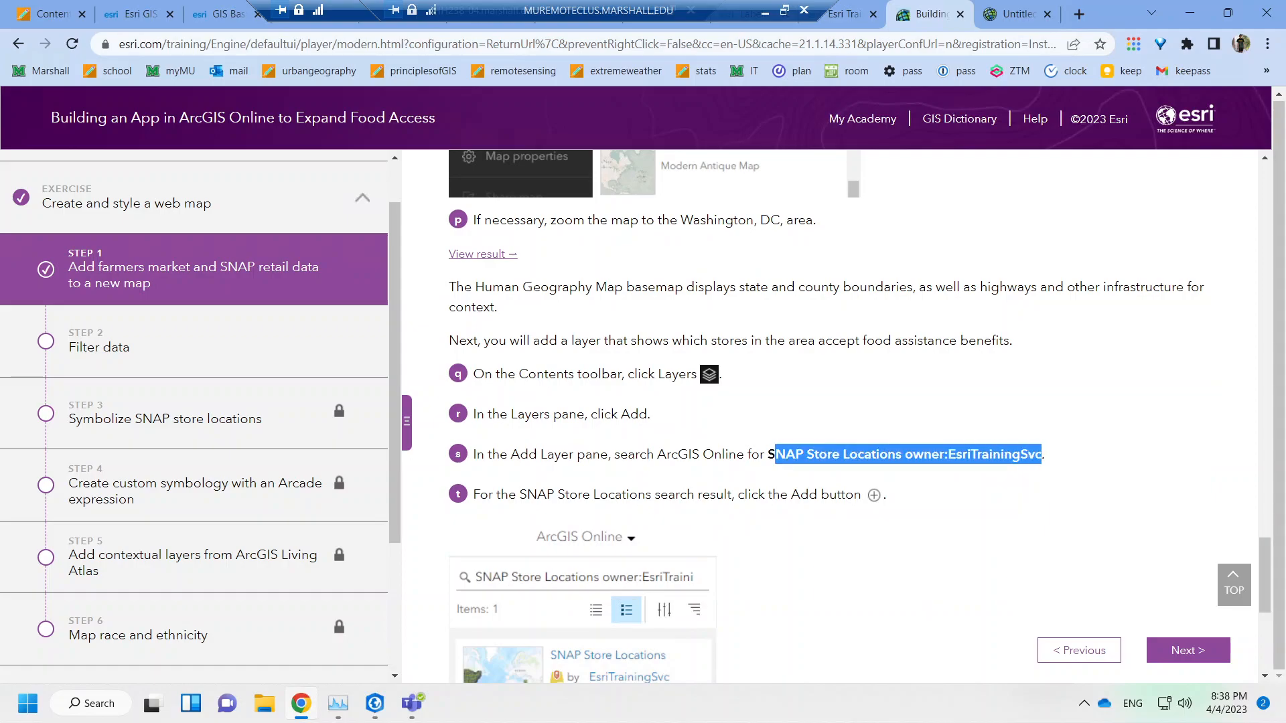
Browse layers on the untitled map and search ArcGIS Online for "SNAP Store Locations owner:EsriTrainingSvc".
{"action": "left_click", "coordinate": [1011, 11]}
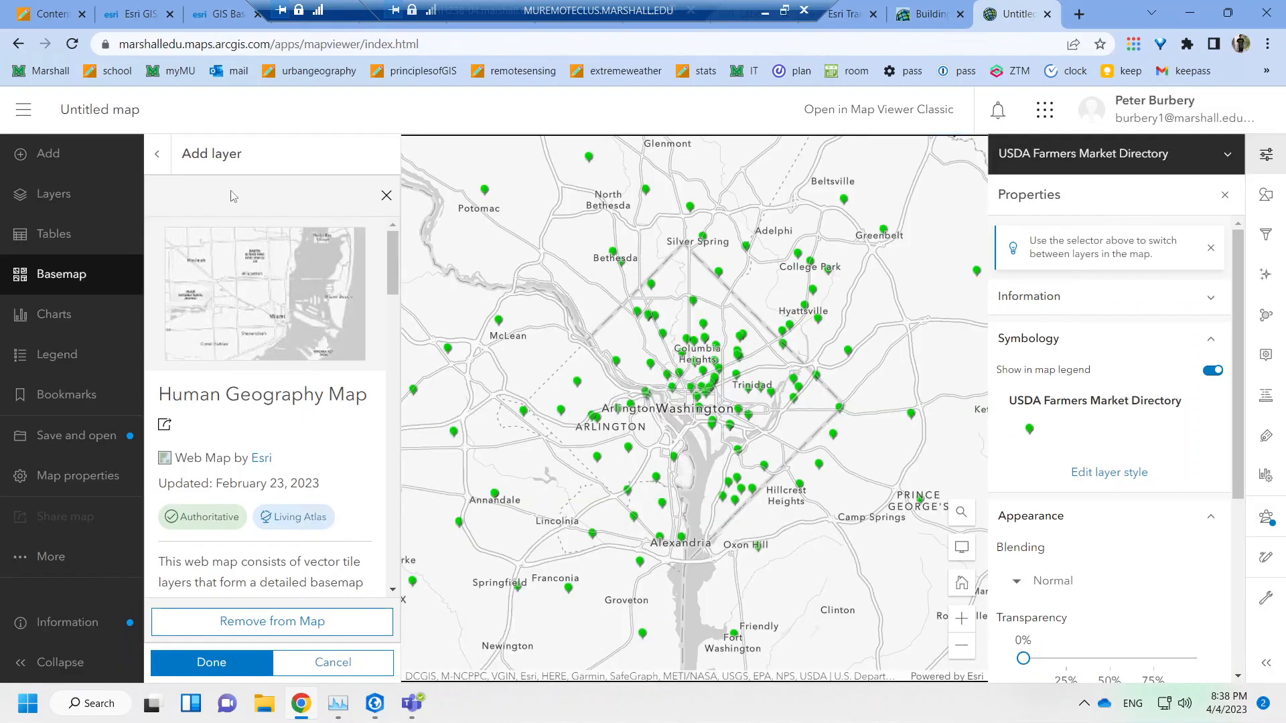
{"action": "left_click", "coordinate": [45, 167]}
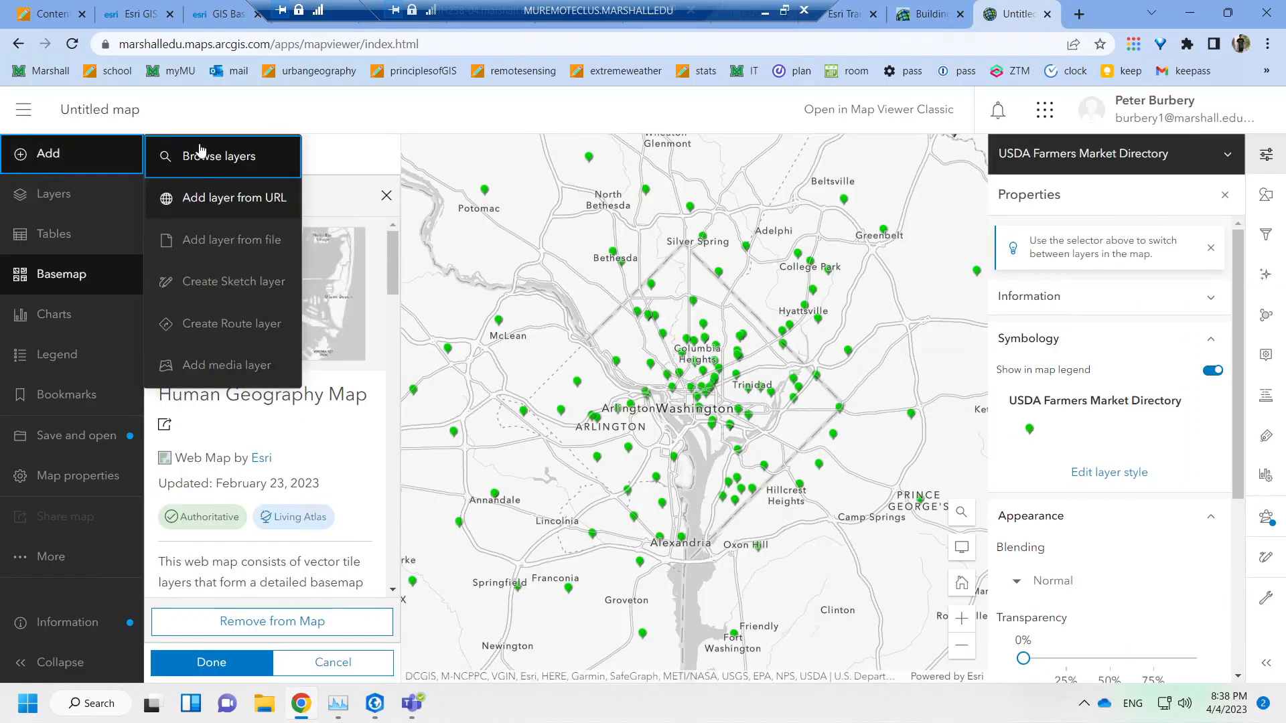
{"action": "left_click", "coordinate": [219, 156]}
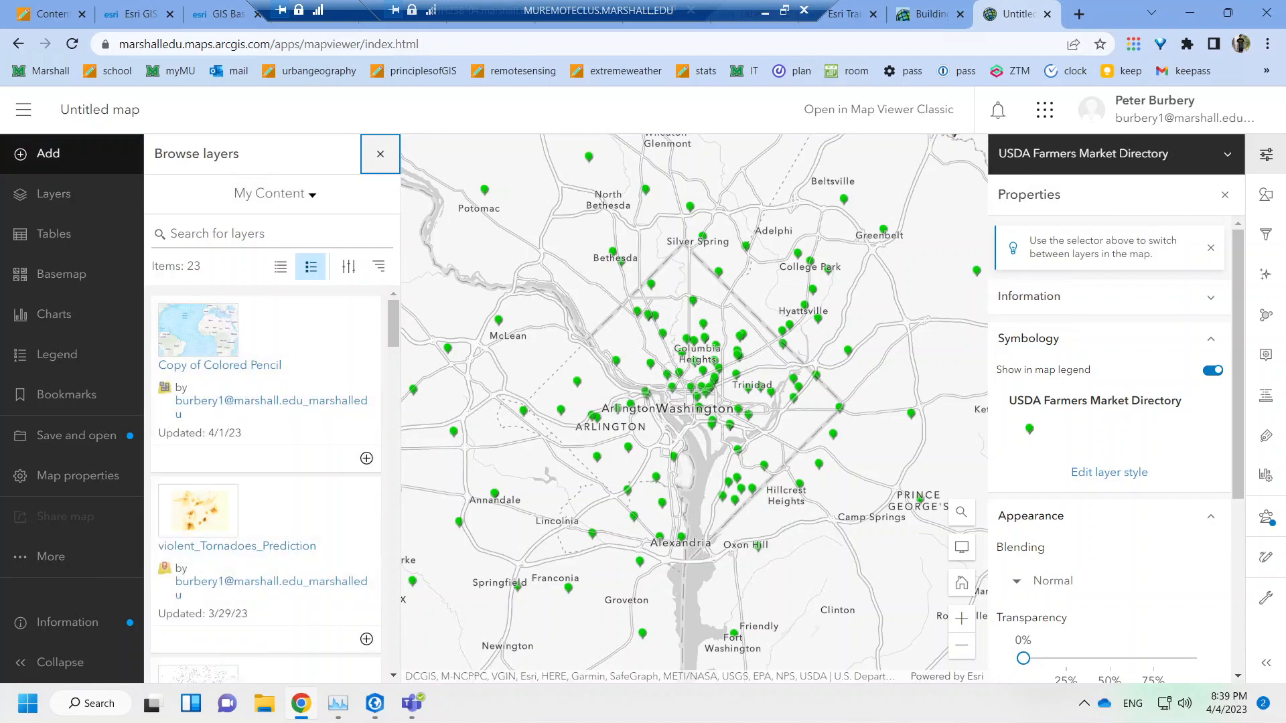
{"action": "left_click", "coordinate": [272, 194]}
{"action": "left_click", "coordinate": [281, 410]}
{"action": "left_click", "coordinate": [252, 233]}
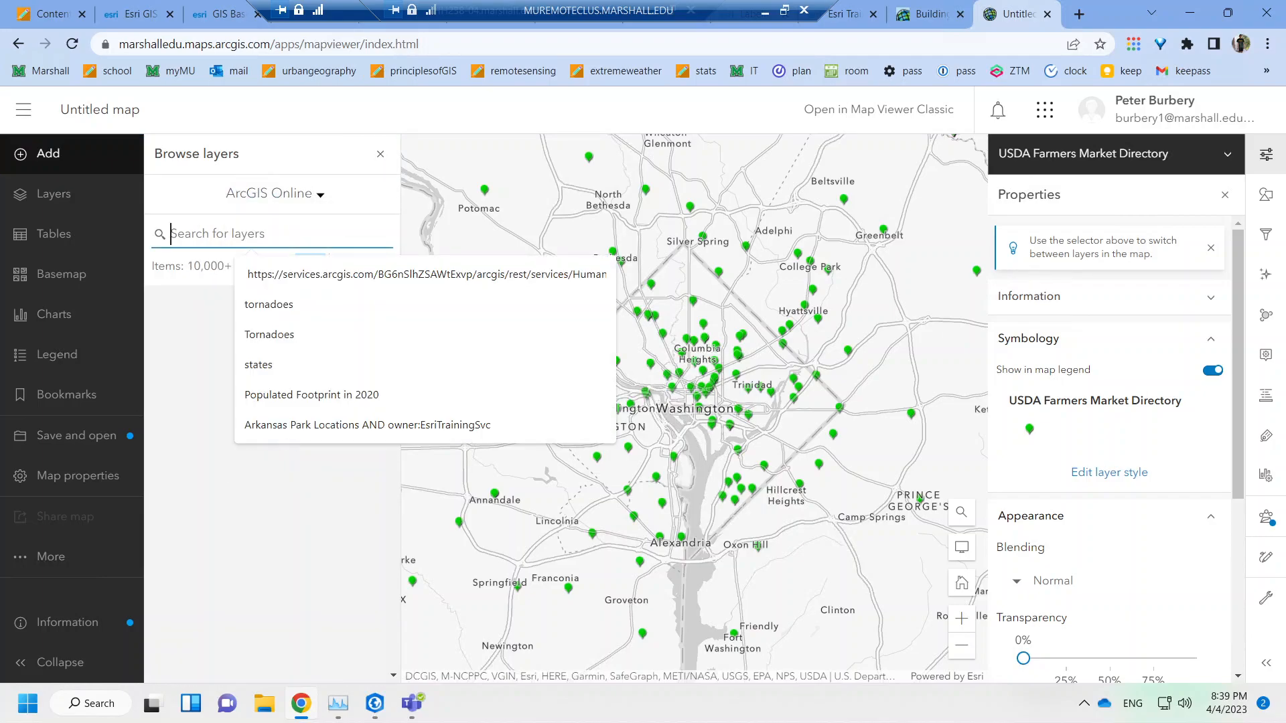
{"action": "type", "text": "S"}
{"action": "key", "text": "ctrl+v"}
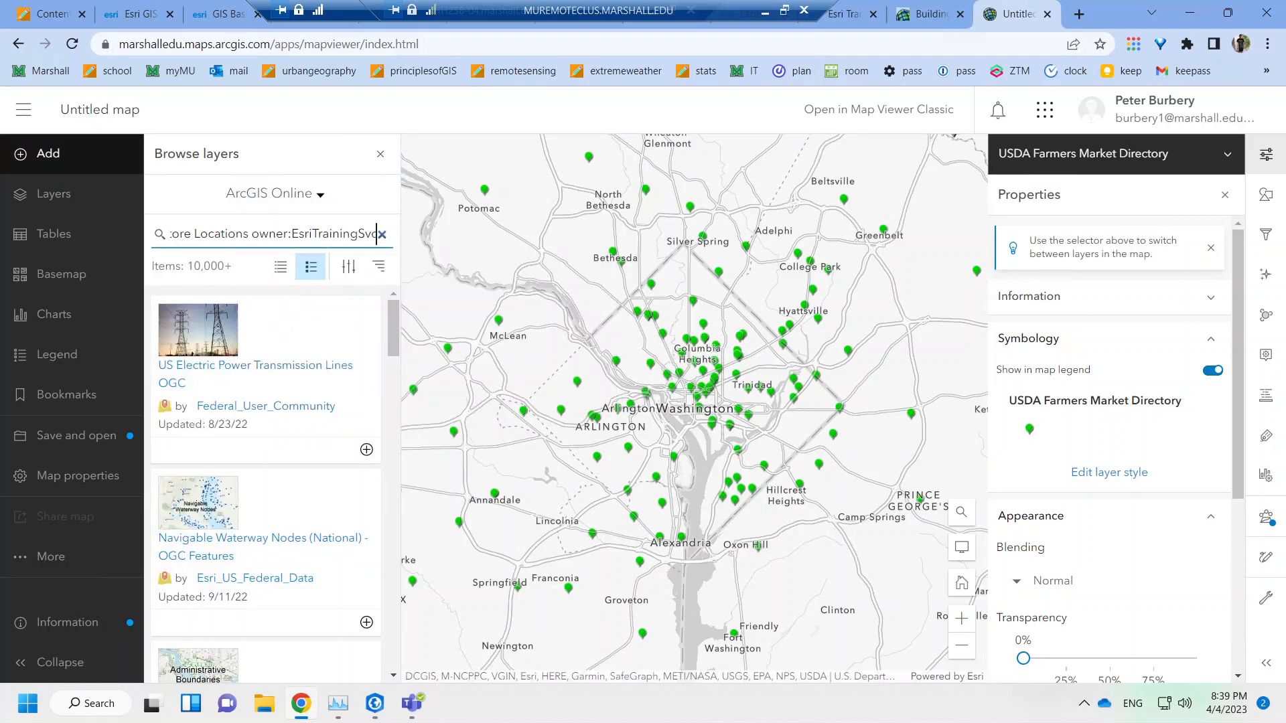
Review the SNAP Store Locations layer's details and the description on its full item page.
{"action": "left_click", "coordinate": [213, 368]}
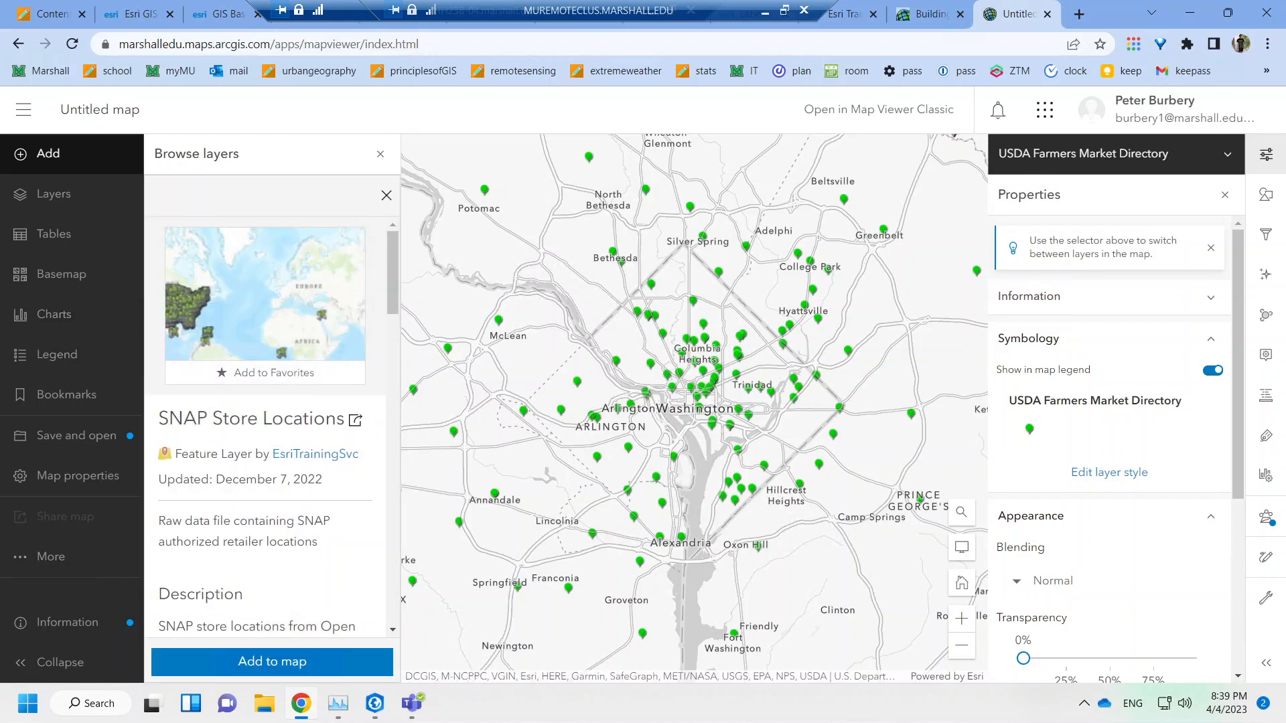
{"action": "scroll", "coordinate": [272, 429], "scroll_direction": "down", "scroll_amount": 2}
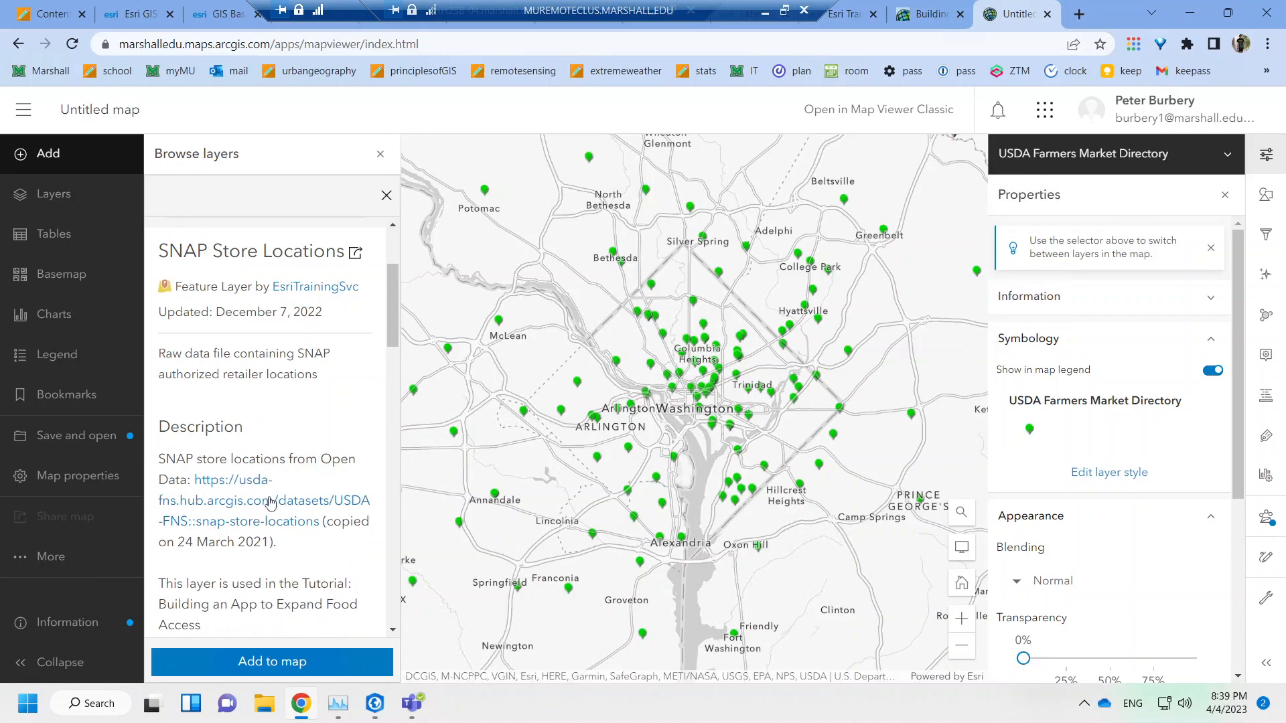
{"action": "scroll", "coordinate": [270, 503], "scroll_direction": "up", "scroll_amount": 2}
{"action": "left_click", "coordinate": [352, 421]}
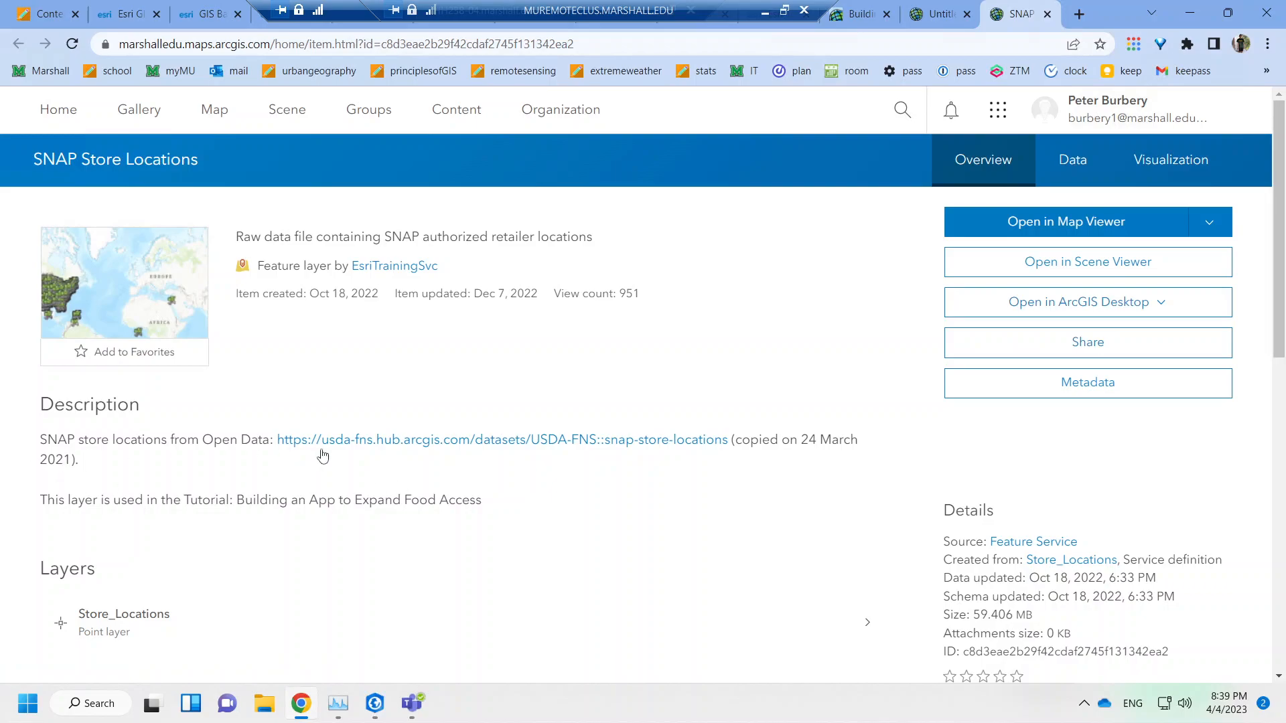
{"action": "scroll", "coordinate": [321, 454], "scroll_direction": "down", "scroll_amount": 1}
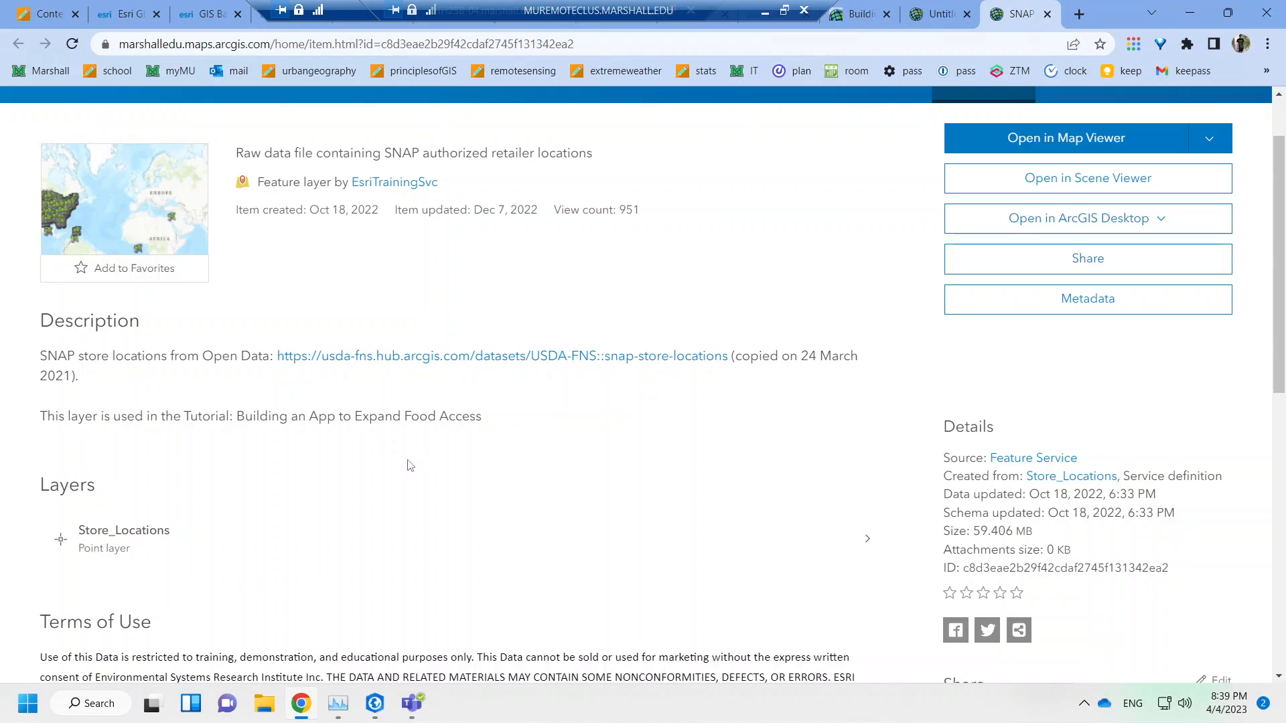
{"action": "scroll", "coordinate": [410, 465], "scroll_direction": "up", "scroll_amount": 1}
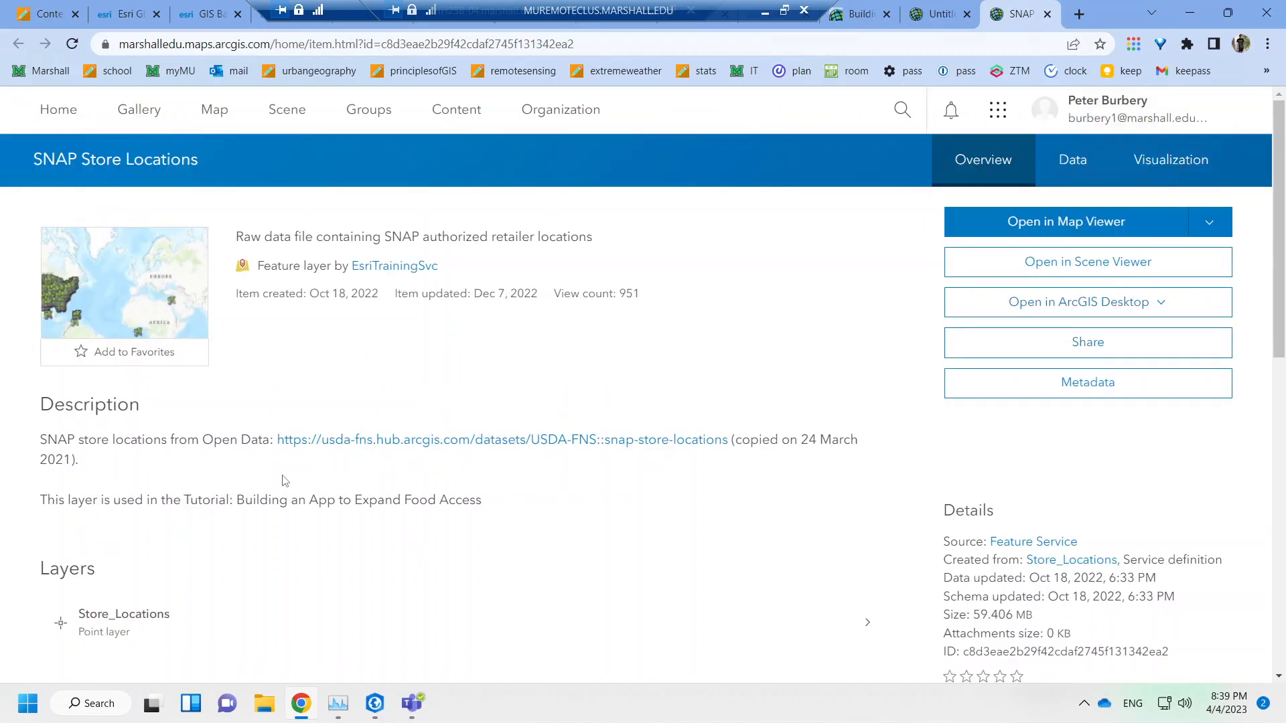
Close the item page and add the SNAP Store Locations layer to the map.
{"action": "left_click", "coordinate": [1047, 14]}
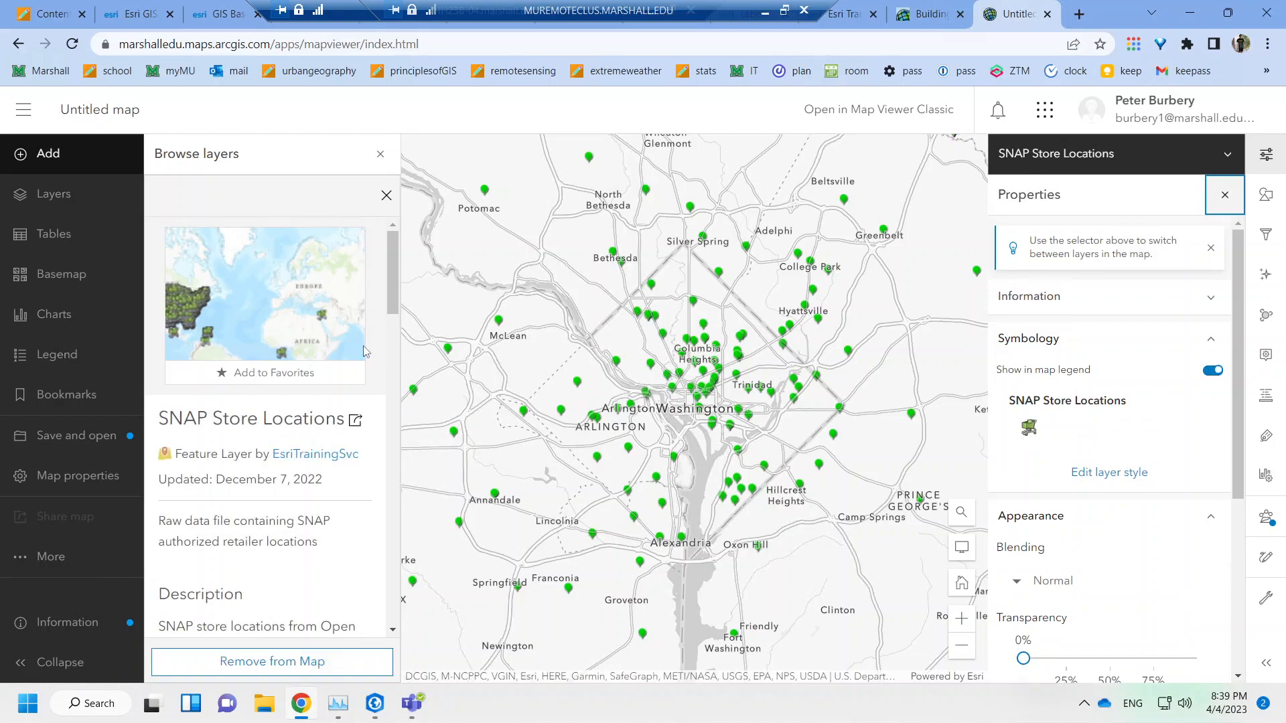
{"action": "left_click", "coordinate": [897, 14]}
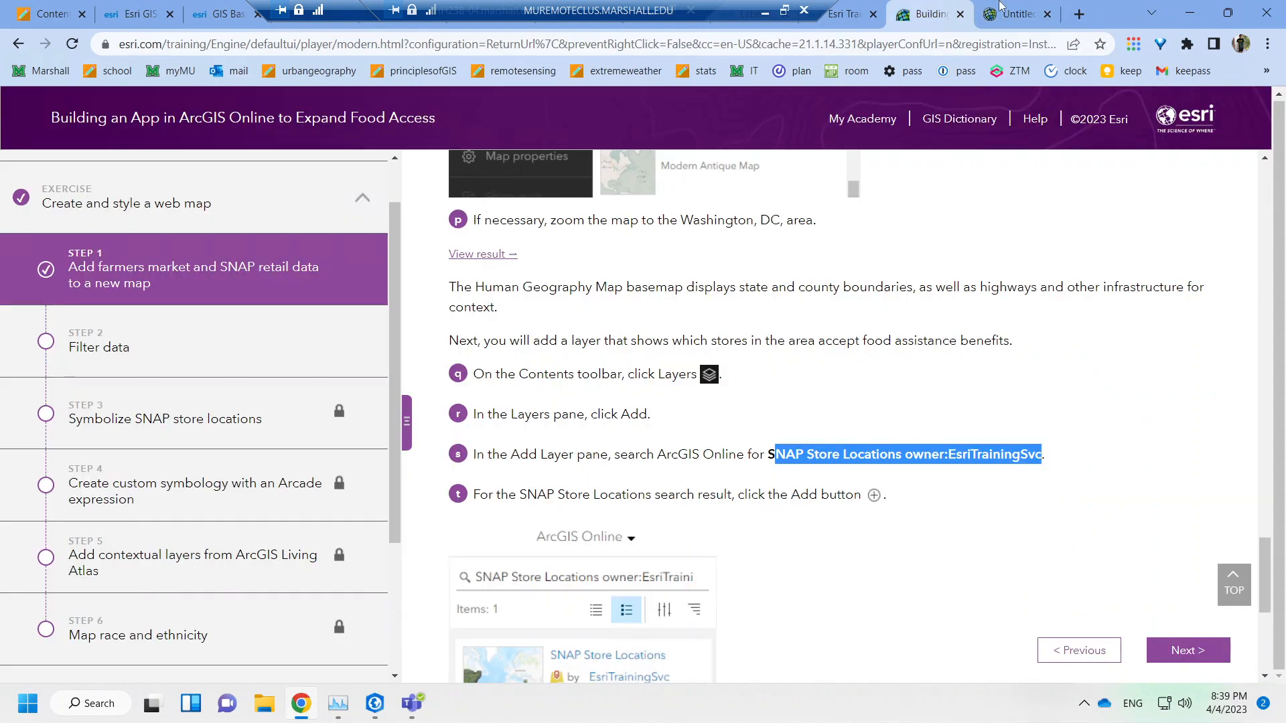
{"action": "left_click", "coordinate": [997, 10]}
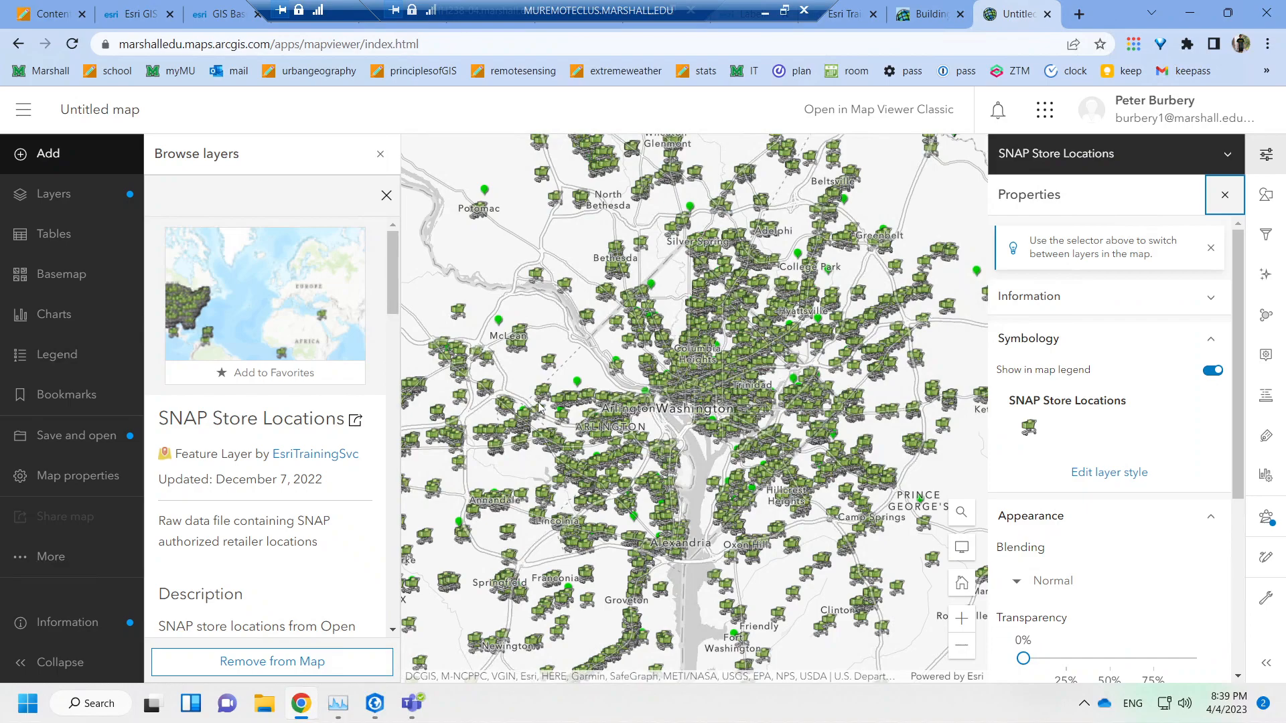
Read exercise steps 1u to 1w and start saving the untitled map as a new map.
{"action": "left_click", "coordinate": [931, 13]}
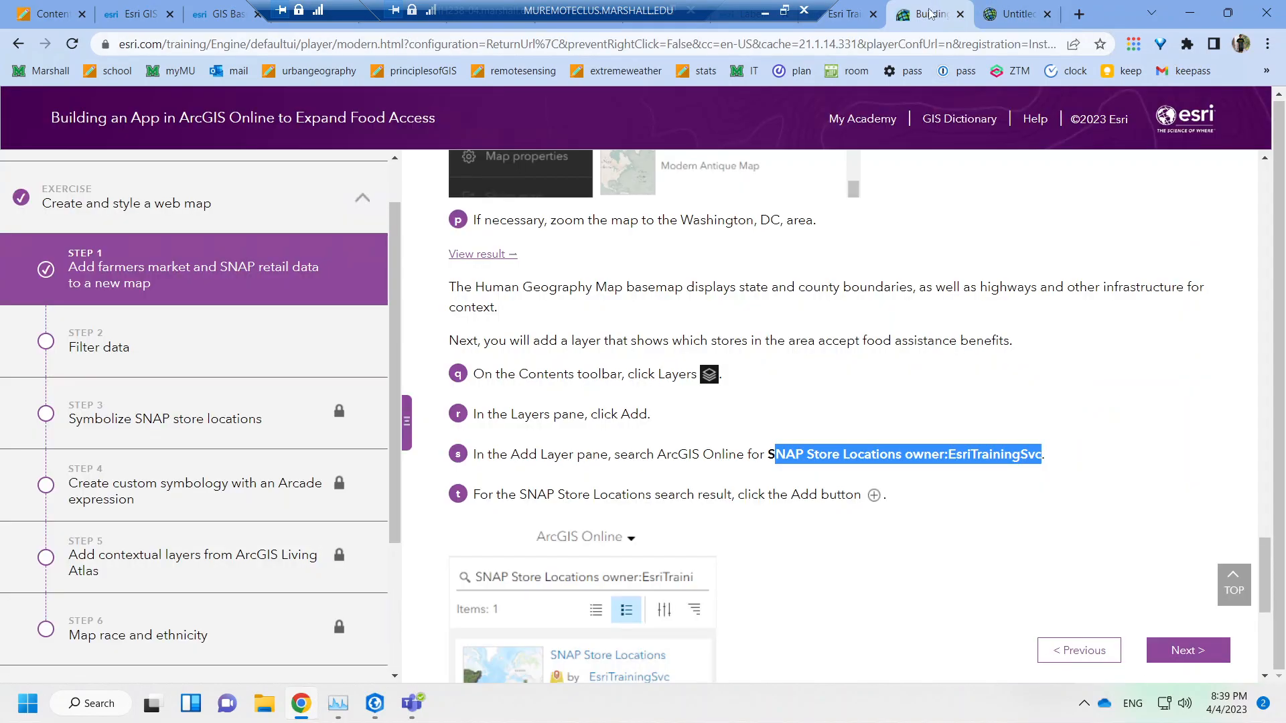
{"action": "scroll", "coordinate": [780, 448], "scroll_direction": "down", "scroll_amount": 2}
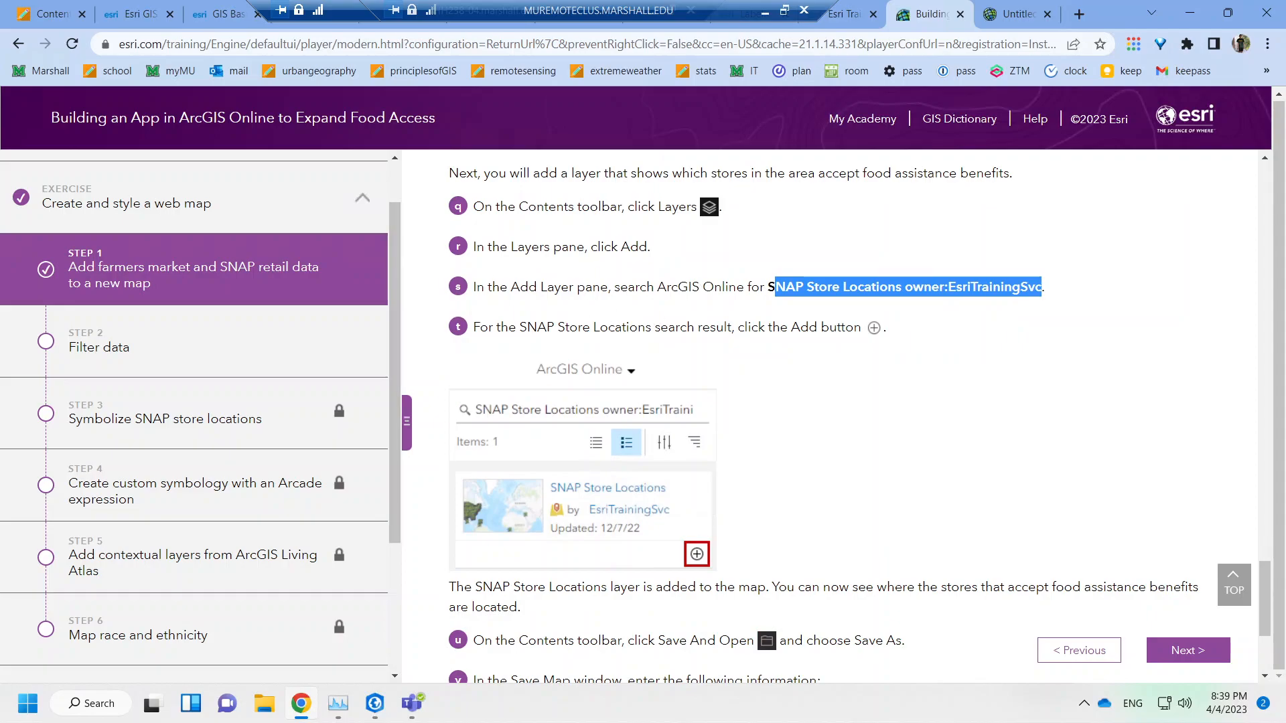
{"action": "scroll", "coordinate": [777, 442], "scroll_direction": "down", "scroll_amount": 2}
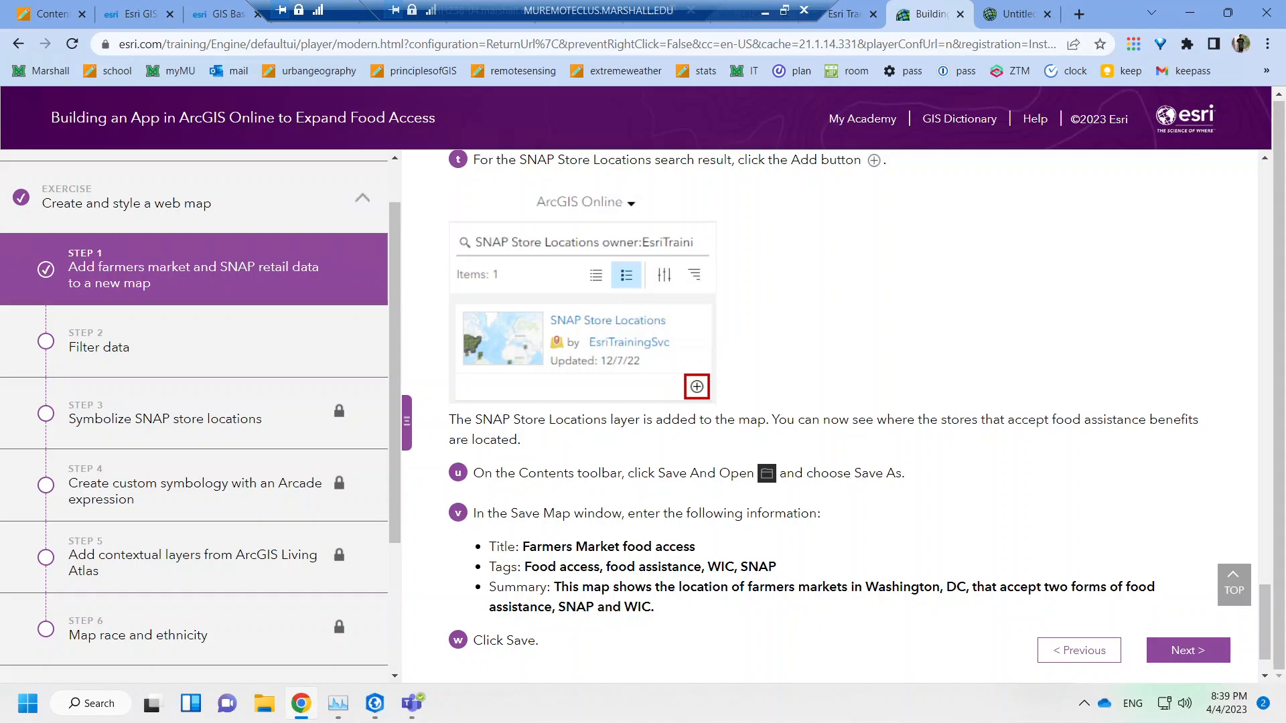
{"action": "left_click", "coordinate": [999, 7]}
{"action": "left_click", "coordinate": [76, 436]}
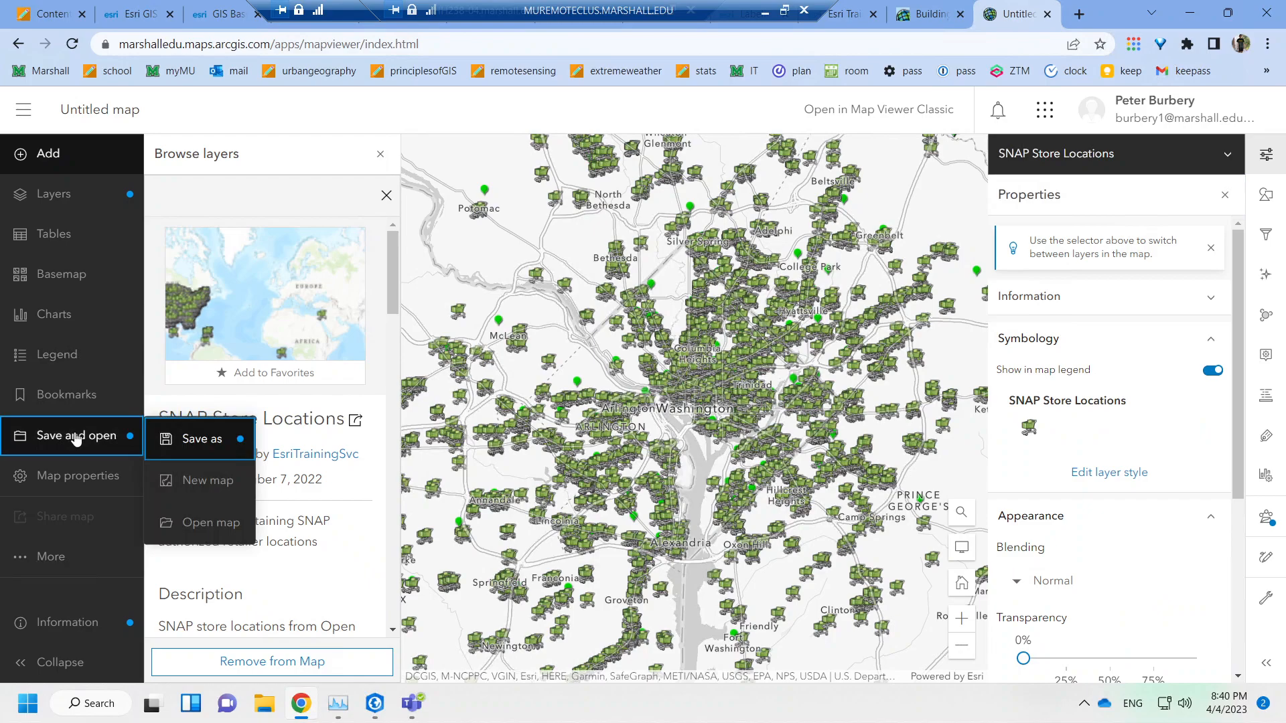
{"action": "left_click", "coordinate": [192, 445]}
Title the map "Farmers Market food access", as given in exercise step 1v.
{"action": "left_click", "coordinate": [928, 6]}
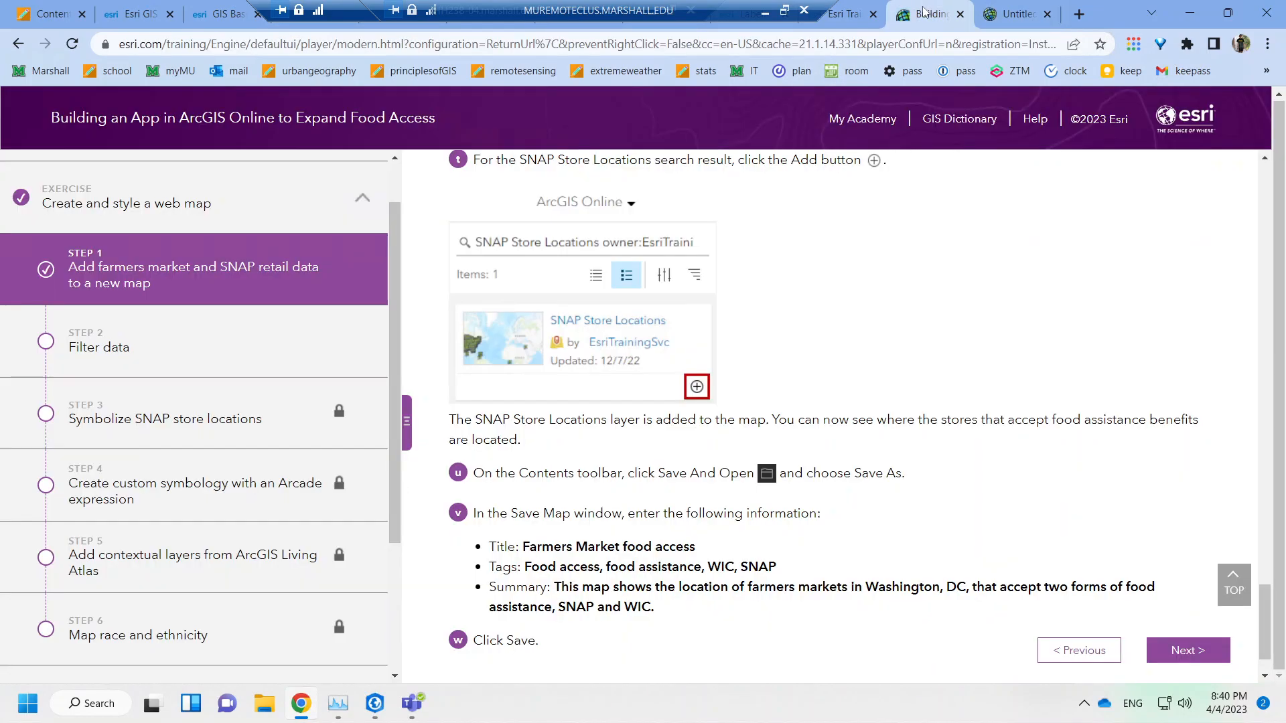
{"action": "scroll", "coordinate": [689, 462], "scroll_direction": "down", "scroll_amount": 1}
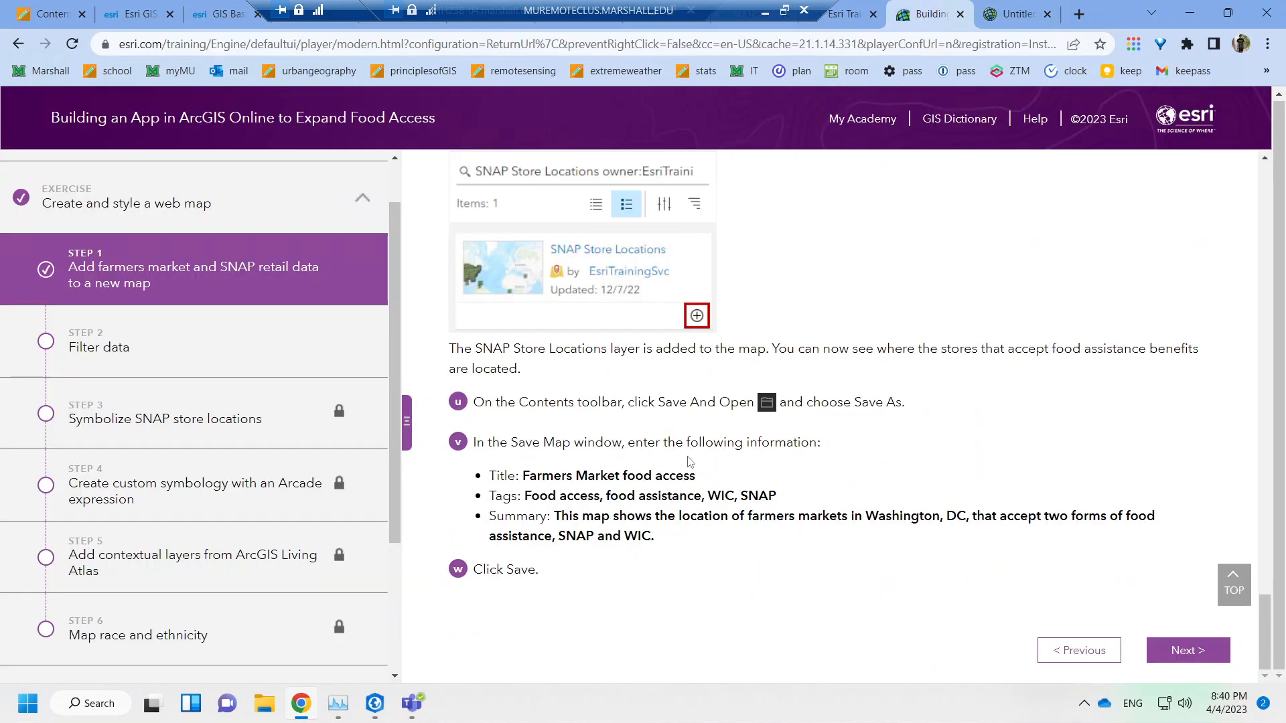
{"action": "left_click_drag", "start_coordinate": [696, 476], "coordinate": [523, 488]}
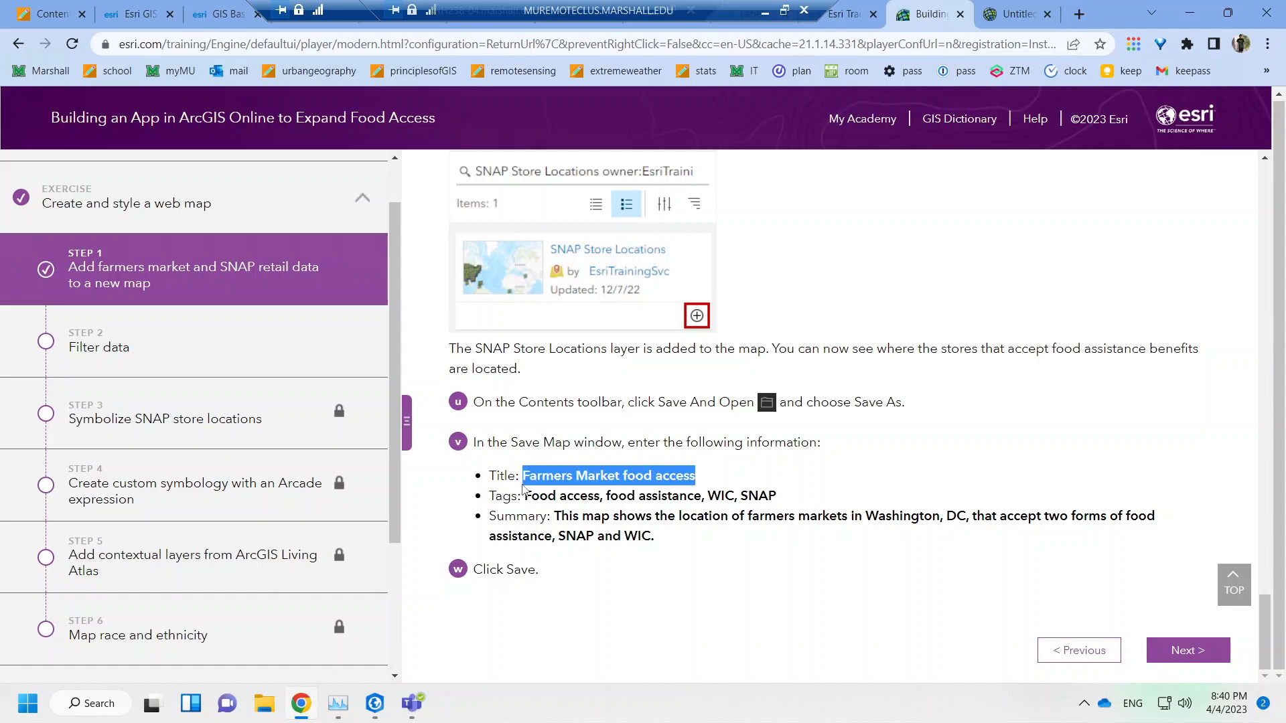
{"action": "key", "text": "alt+Tab"}
{"action": "key", "text": "ctrl+Tab"}
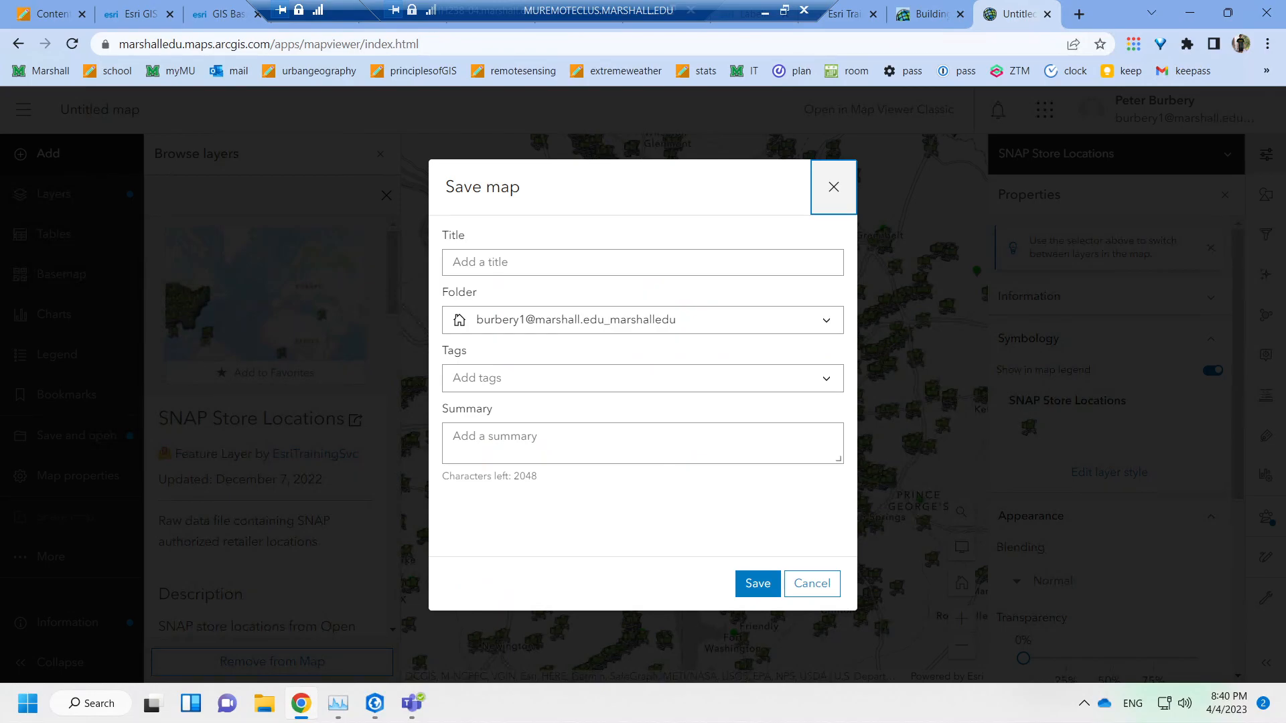
{"action": "key", "text": "Tab"}
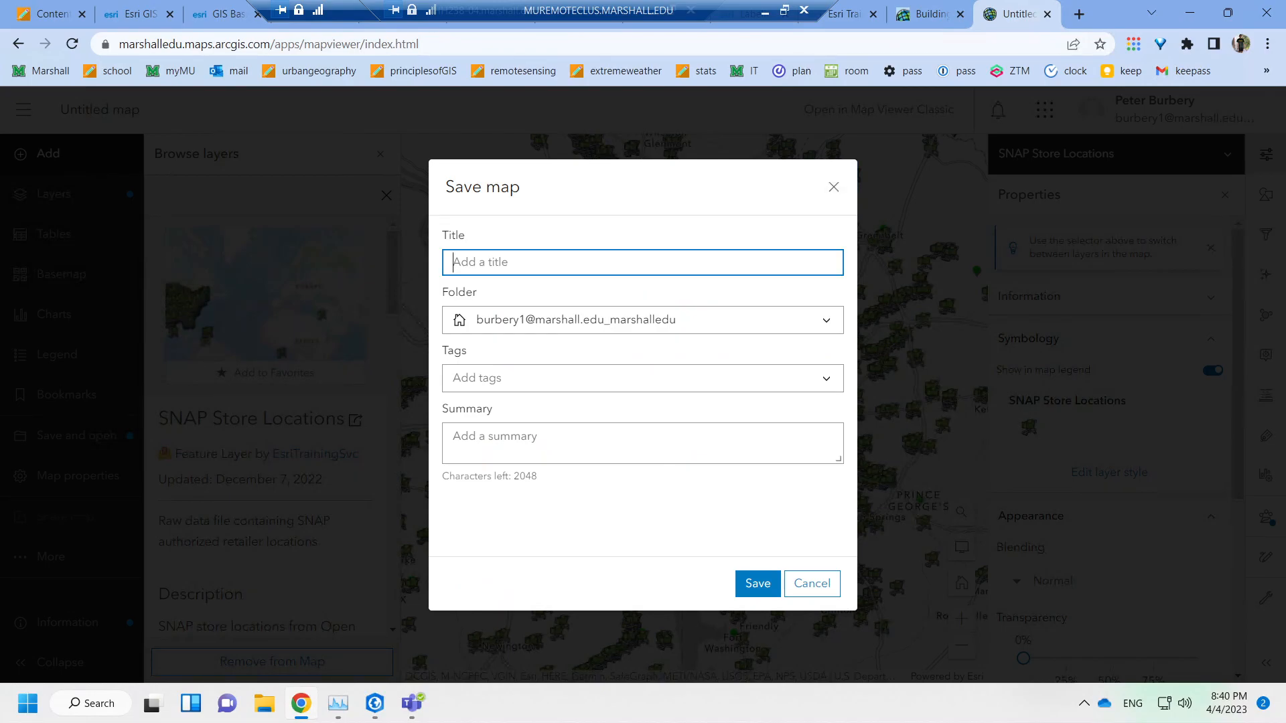
{"action": "type", "text": "v"}
{"action": "key", "text": "ctrl+a"}
{"action": "key", "text": "ctrl+shift+Tab"}
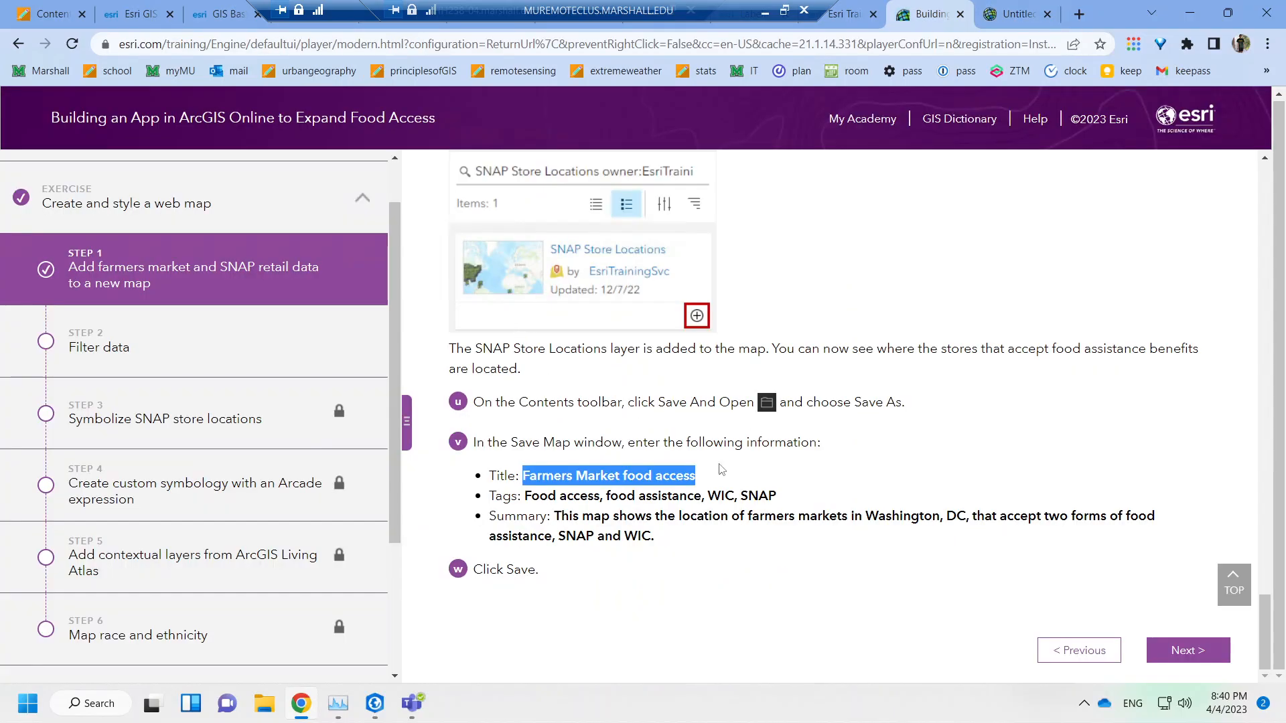
{"action": "key", "text": "ctrl+Tab"}
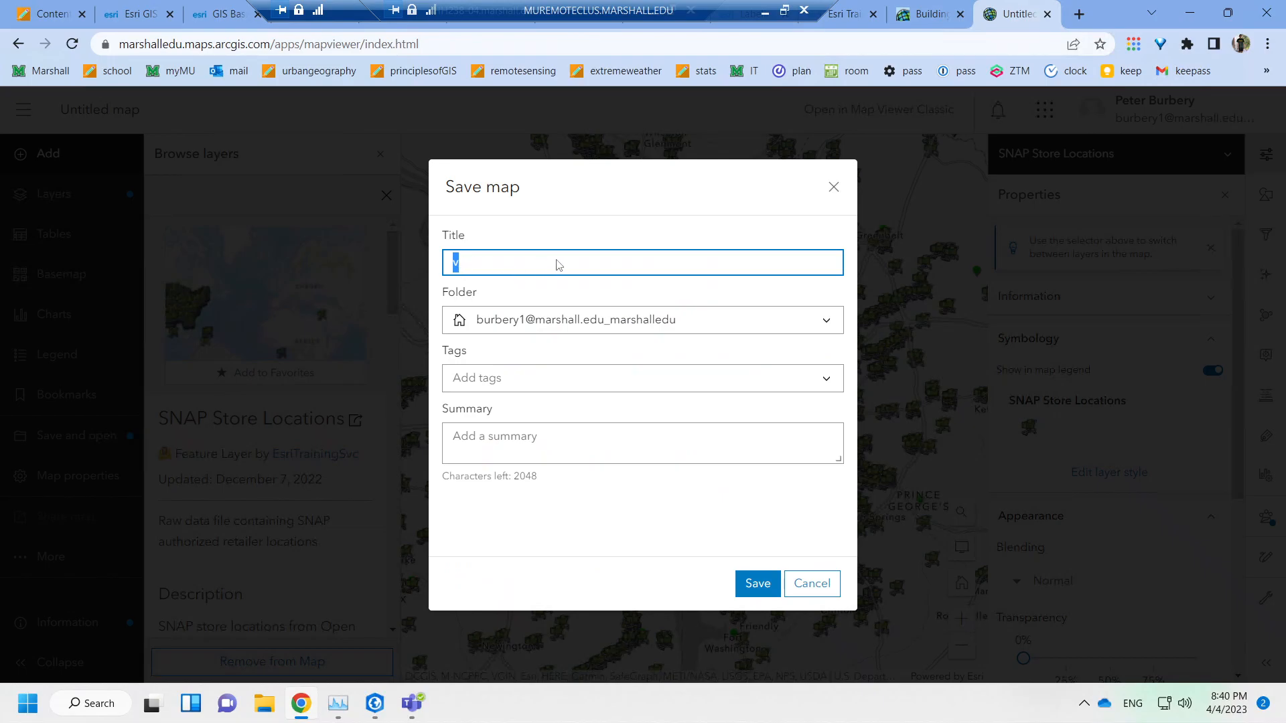
{"action": "type", "text": "v"}
{"action": "key", "text": "BackSpace"}
{"action": "type", "text": "Farmers Market food access"}
Create a new folder named "ArcGIS Labs" as the map's save location.
{"action": "left_click", "coordinate": [561, 327]}
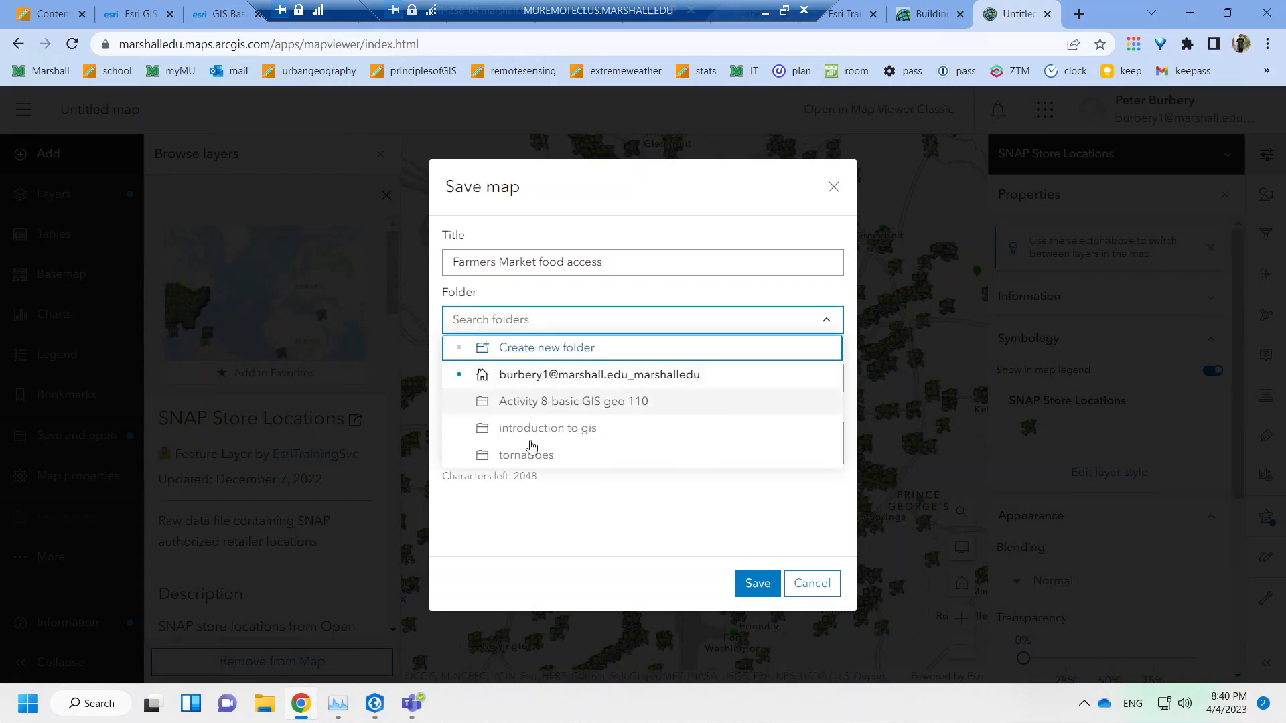
{"action": "left_click", "coordinate": [507, 350]}
{"action": "type", "text": "ArcGIS Labs"}
{"action": "key", "text": "Return"}
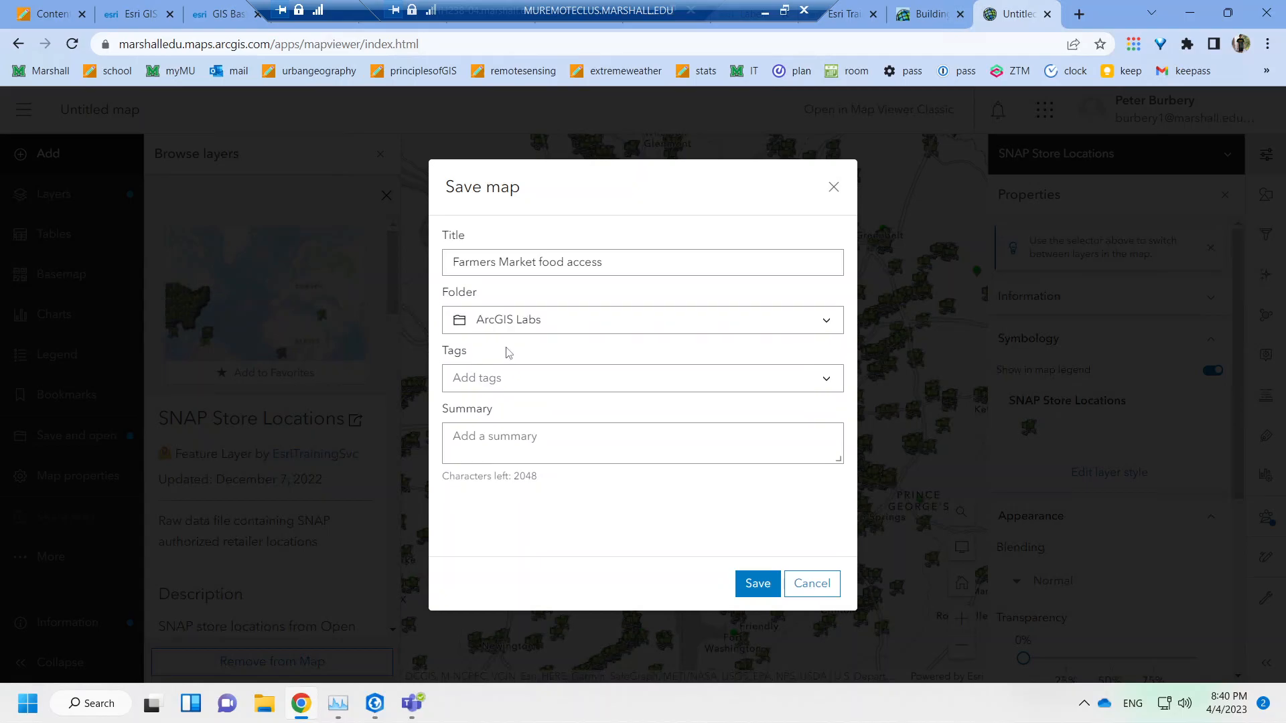
Try to add the exercise's tag list "Food access, food assistance, WIC, SNAP" in one go, and remove the combined tag.
{"action": "key", "text": "ctrl+shift+Tab"}
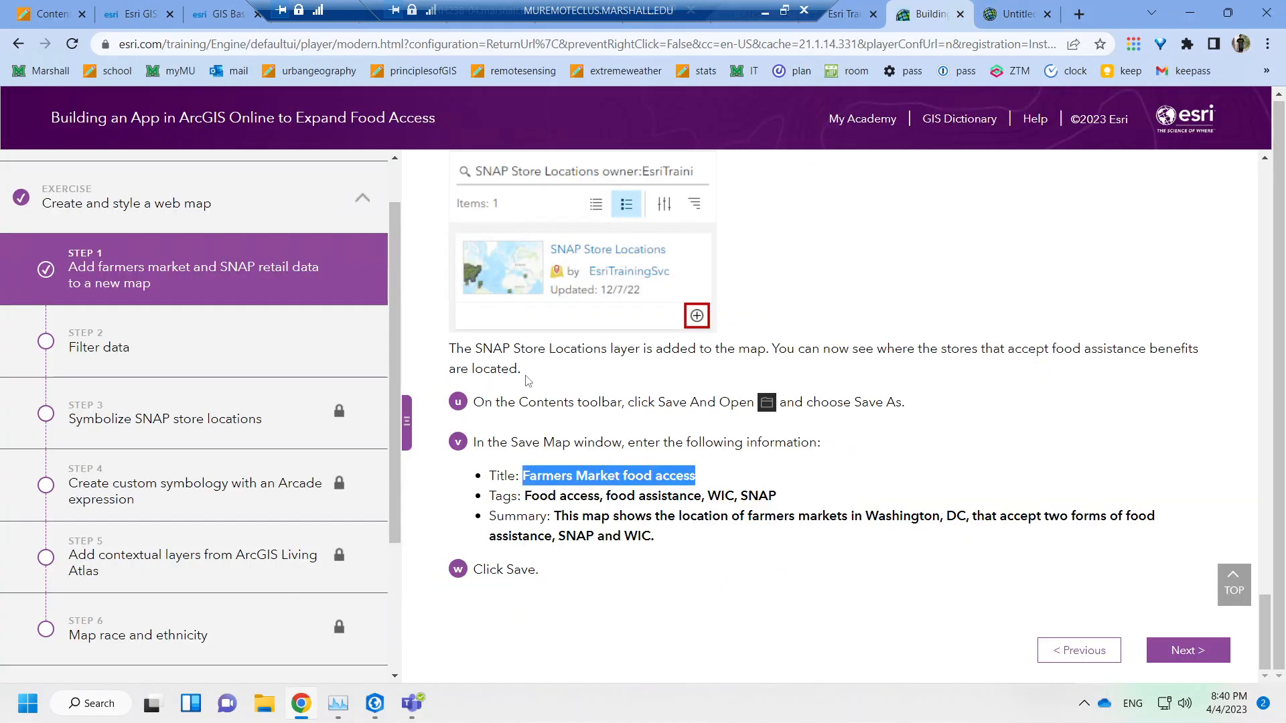
{"action": "left_click_drag", "start_coordinate": [776, 496], "coordinate": [525, 496]}
{"action": "key", "text": "ctrl+c"}
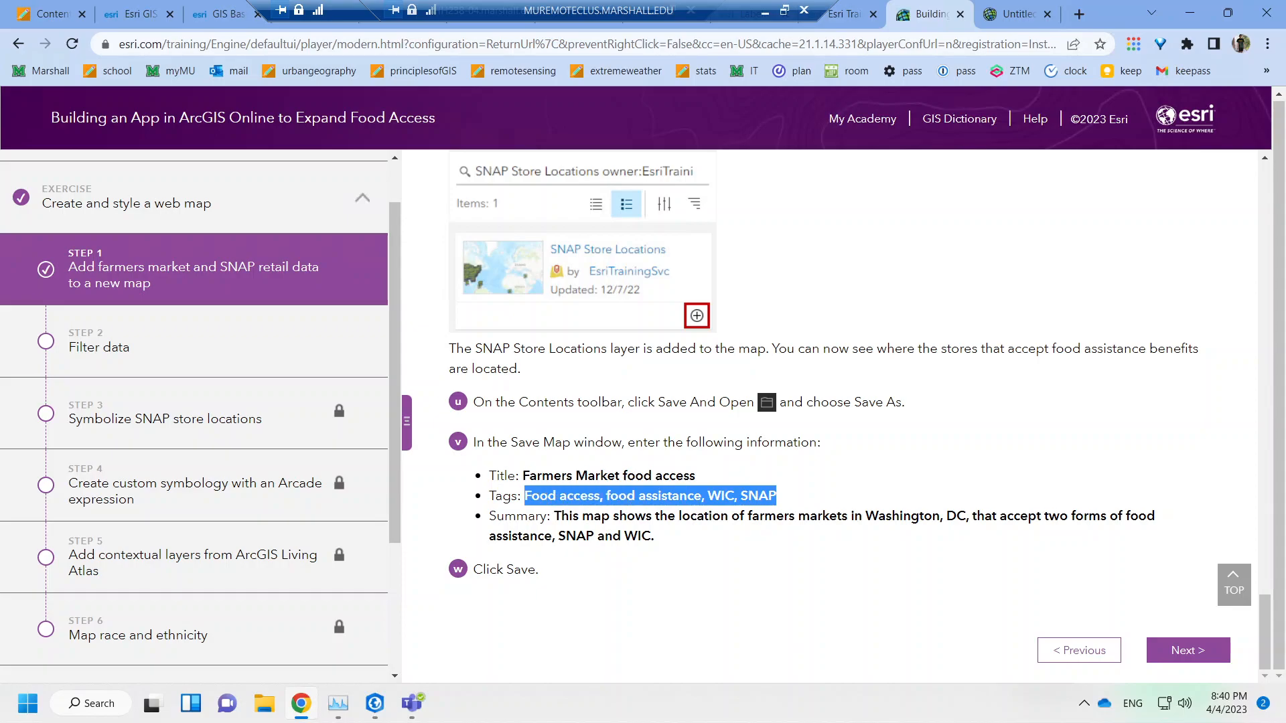
{"action": "key", "text": "ctrl+Tab"}
{"action": "left_click", "coordinate": [618, 374]}
{"action": "key", "text": "ctrl+v"}
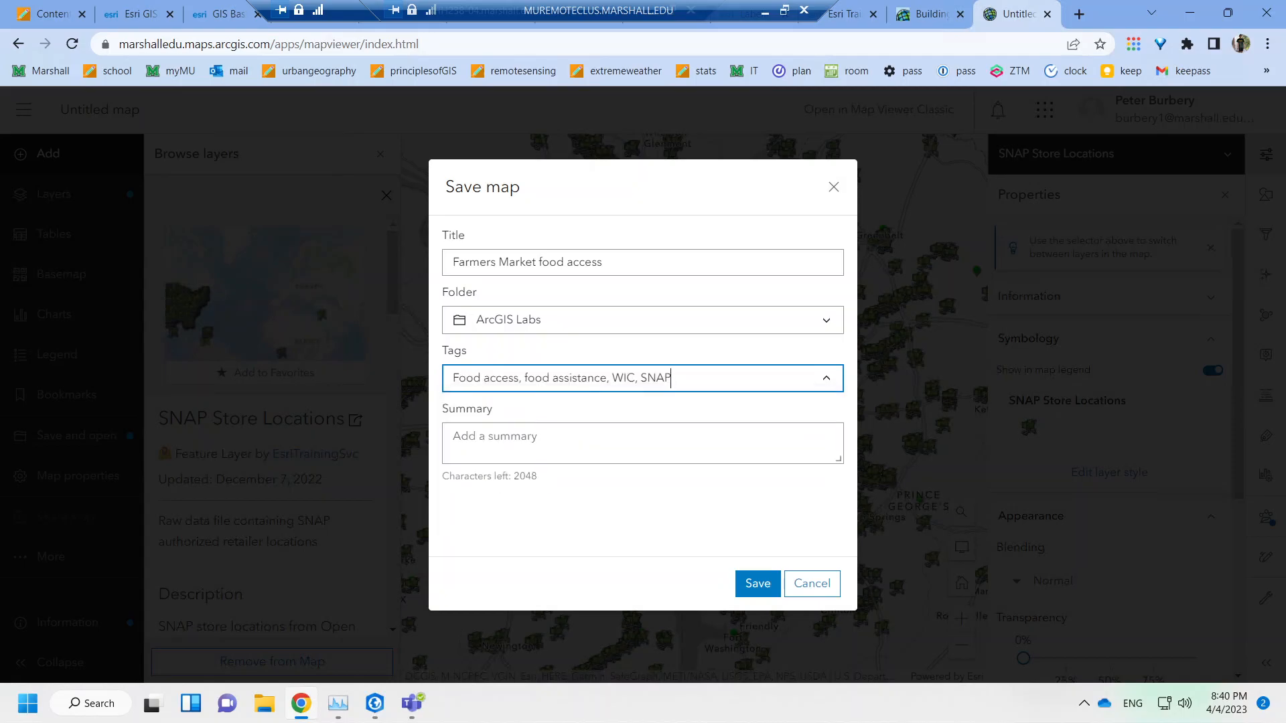
{"action": "key", "text": "Return"}
{"action": "left_click", "coordinate": [520, 484]}
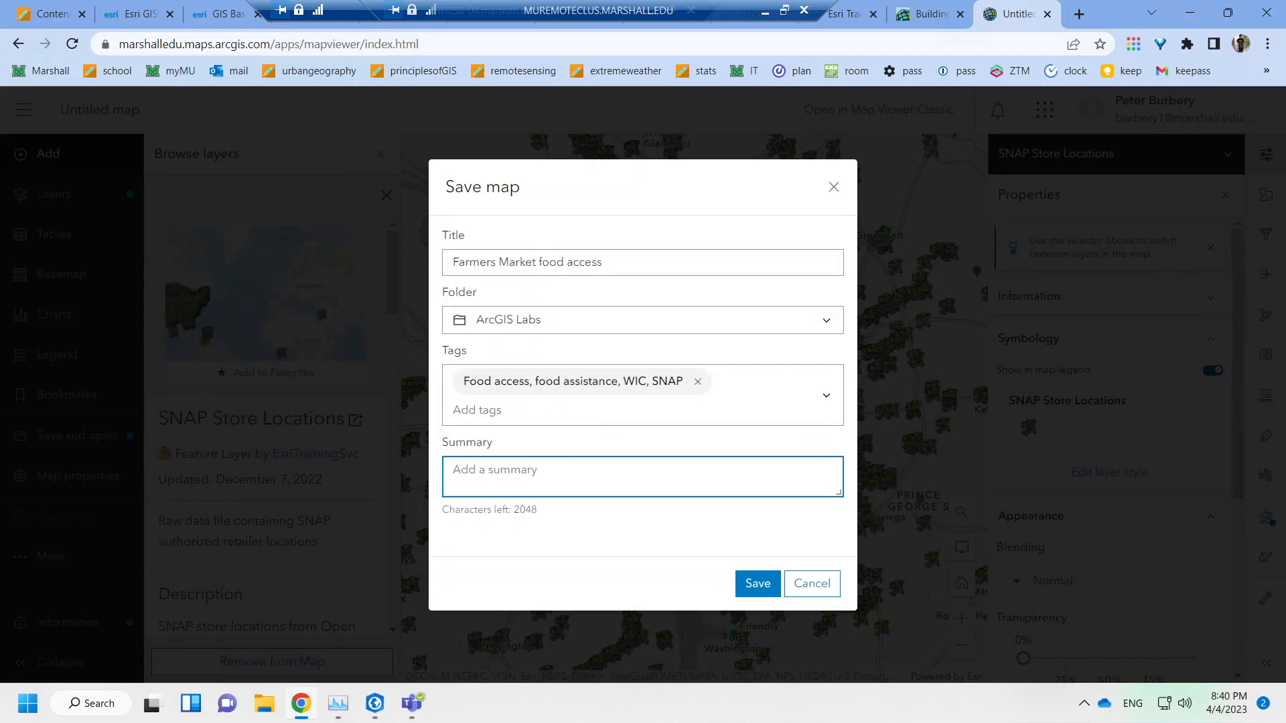
{"action": "left_click", "coordinate": [697, 381]}
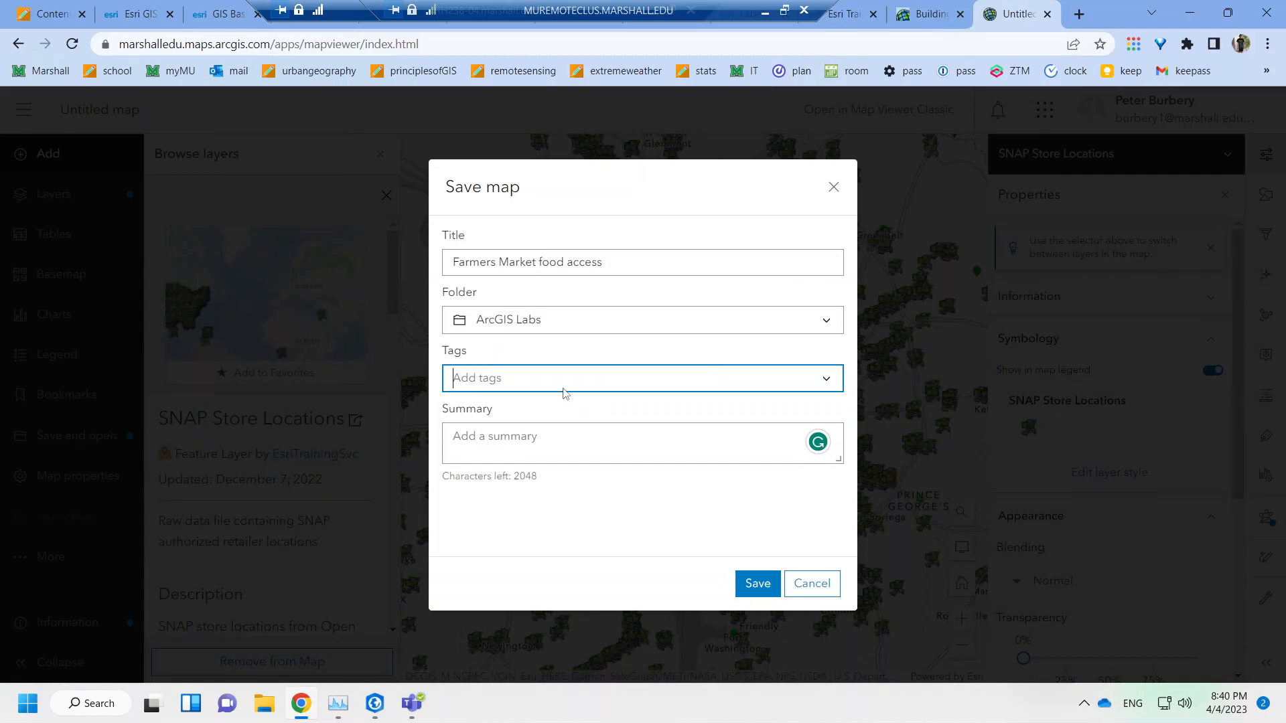
{"action": "type", "text": "Food"}
{"action": "key", "text": "ctrl+shift+Tab"}
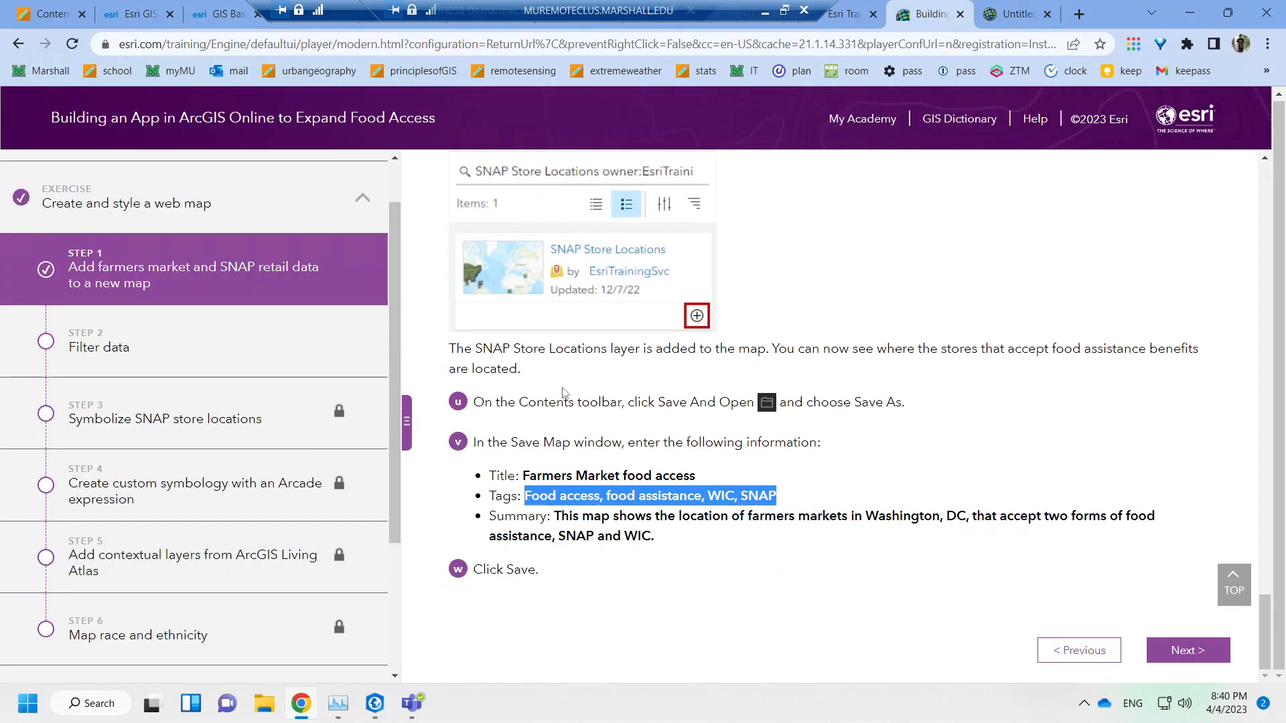
{"action": "key", "text": "ctrl+Tab"}
{"action": "key", "text": "BackSpace"}
{"action": "key", "text": "BackSpace"}
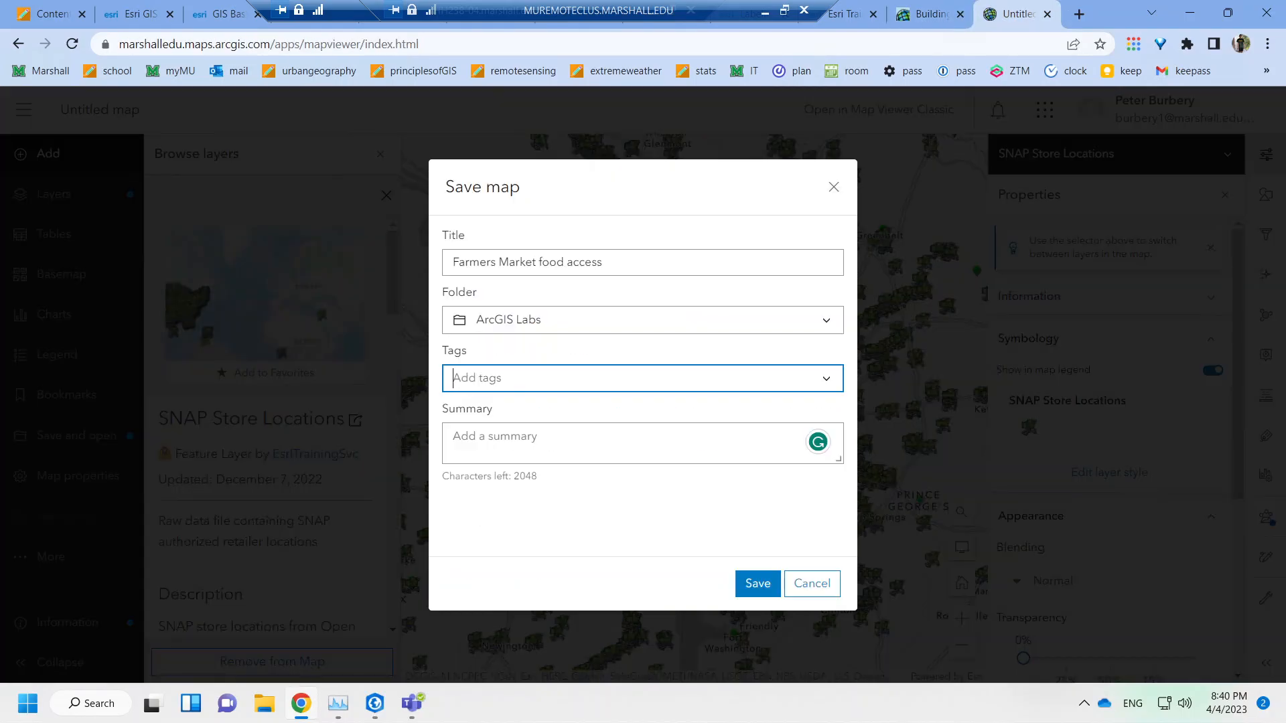
Place the map and the exercise side by side in separate windows, with the exercise outline collapsed to show step 1v.
{"action": "left_click_drag", "start_coordinate": [1011, 14], "coordinate": [980, 142]}
{"action": "key", "text": "super+Right"}
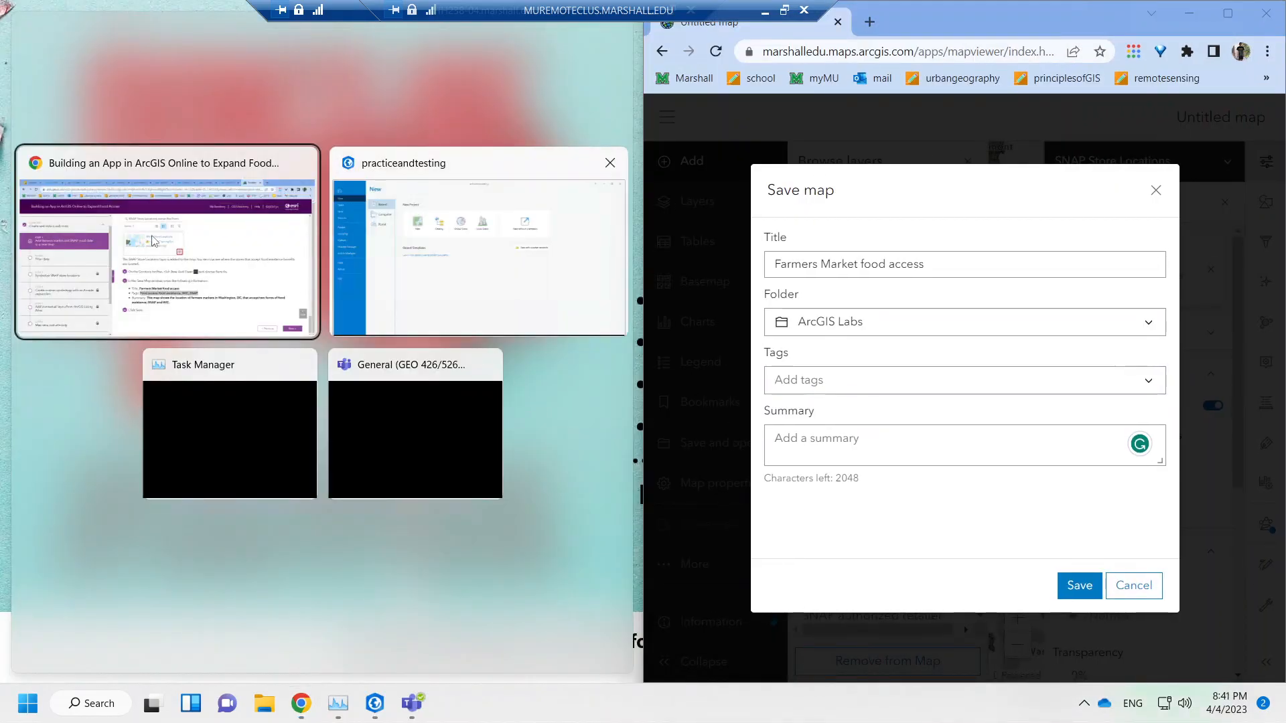
{"action": "left_click", "coordinate": [153, 240]}
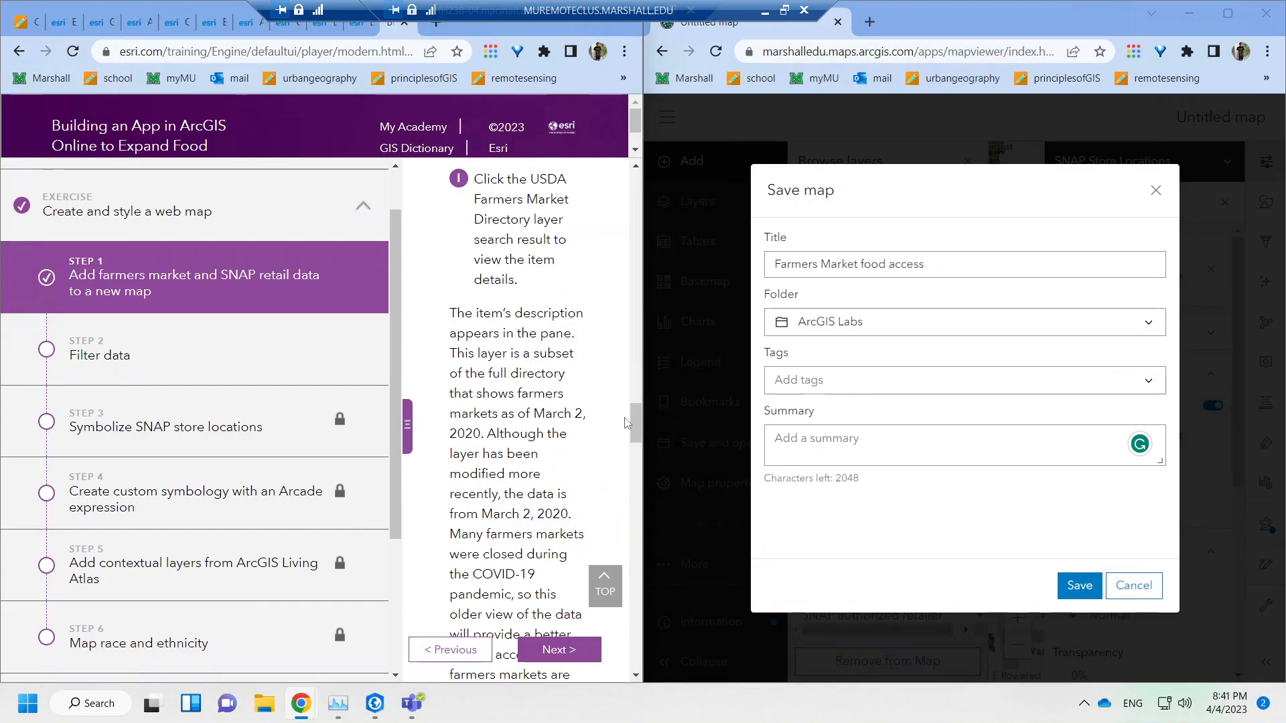
{"action": "scroll", "coordinate": [633, 483], "scroll_direction": "down", "scroll_amount": 2}
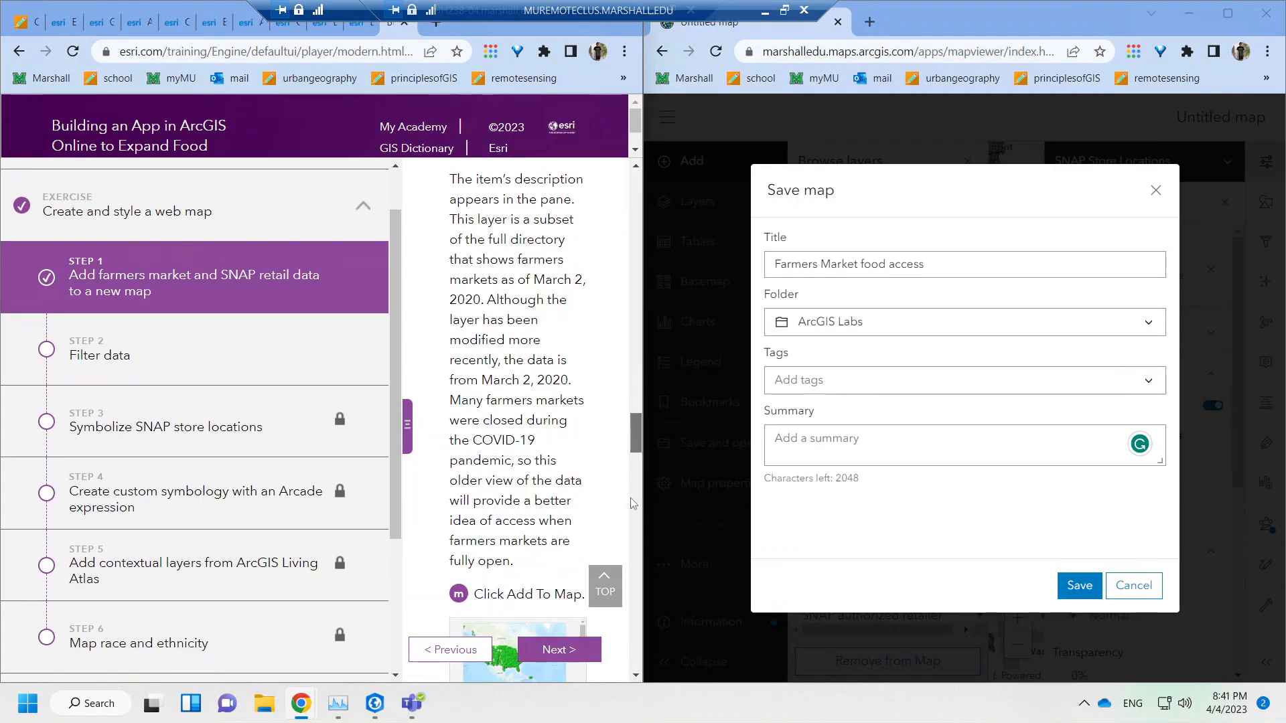
{"action": "scroll", "coordinate": [461, 328], "scroll_direction": "down", "scroll_amount": 8}
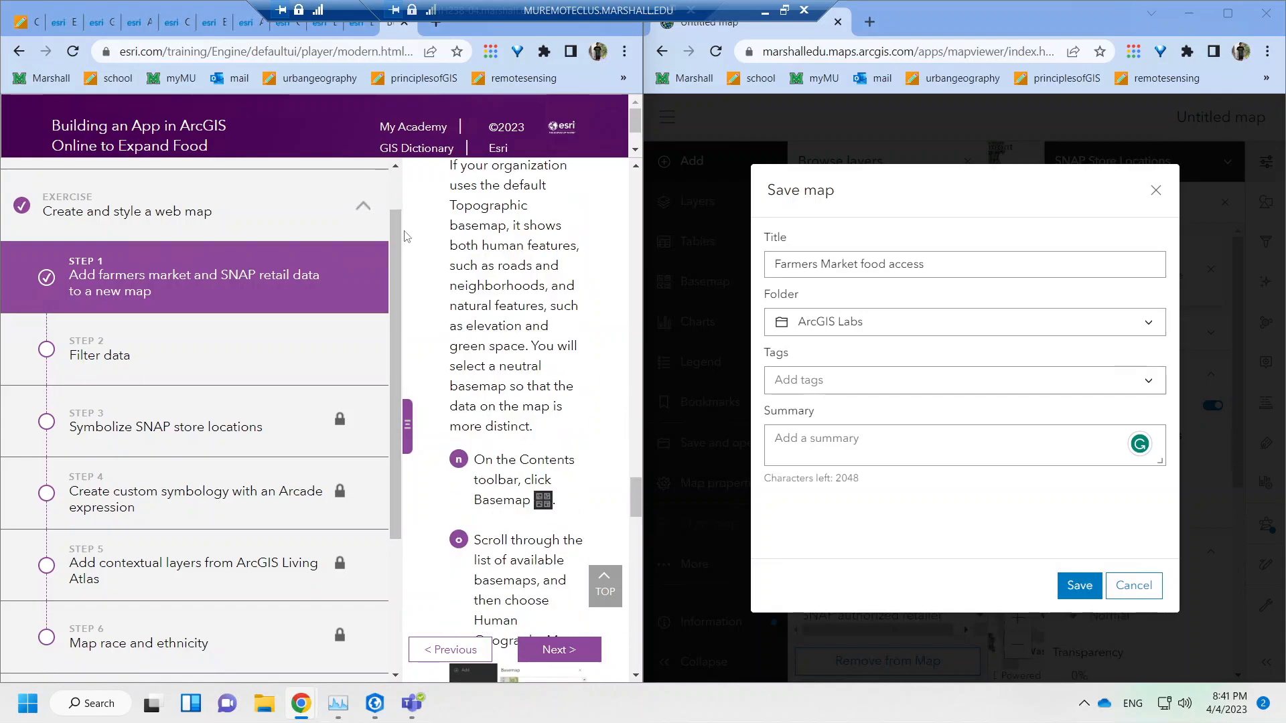
{"action": "scroll", "coordinate": [321, 223], "scroll_direction": "up", "scroll_amount": 1}
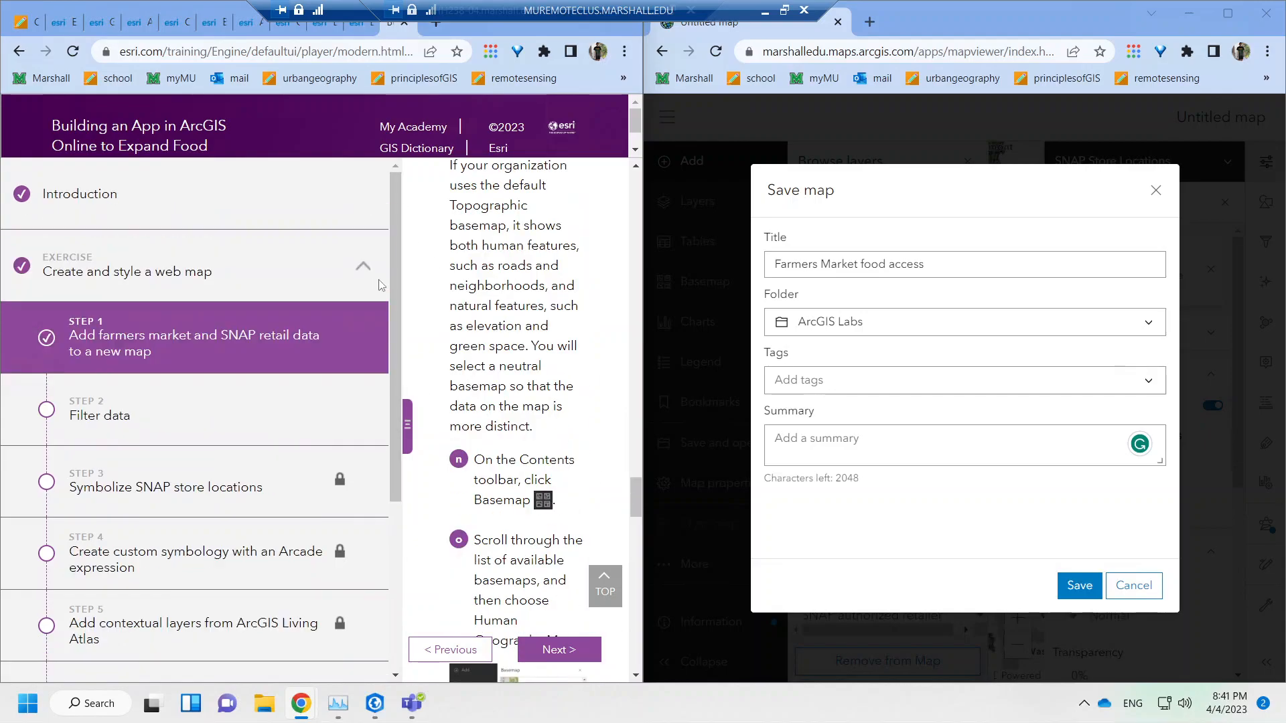
{"action": "left_click", "coordinate": [407, 426]}
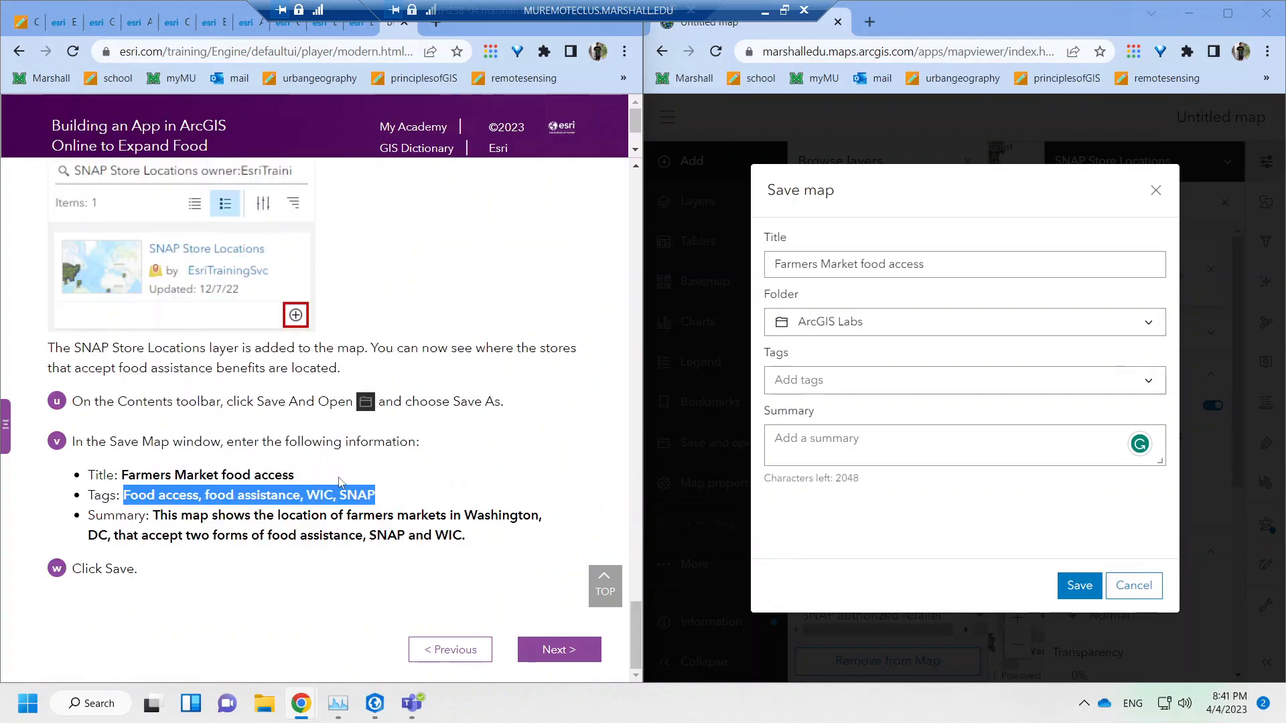
Add the separate tags "Food access", "food assistance", "WIC" and "SNAP" to the map being saved.
{"action": "left_click", "coordinate": [870, 380]}
{"action": "type", "text": "Food access"}
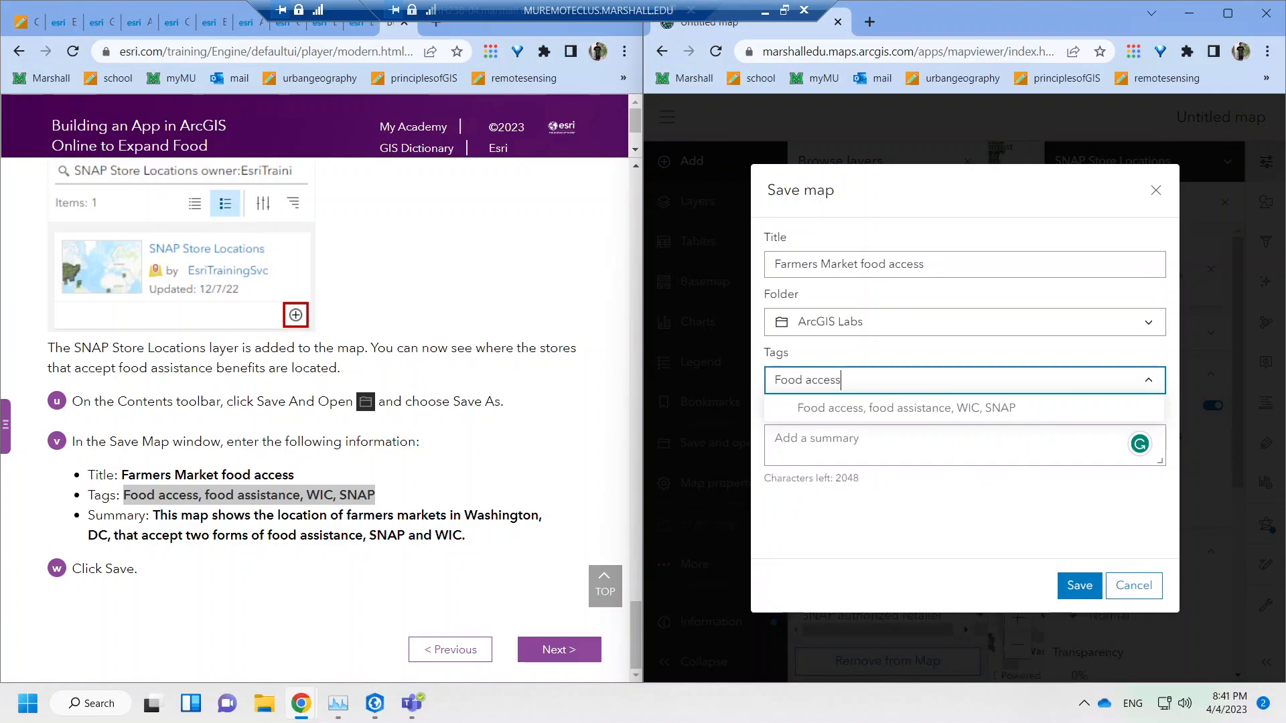
{"action": "key", "text": "Return"}
{"action": "type", "text": "food as"}
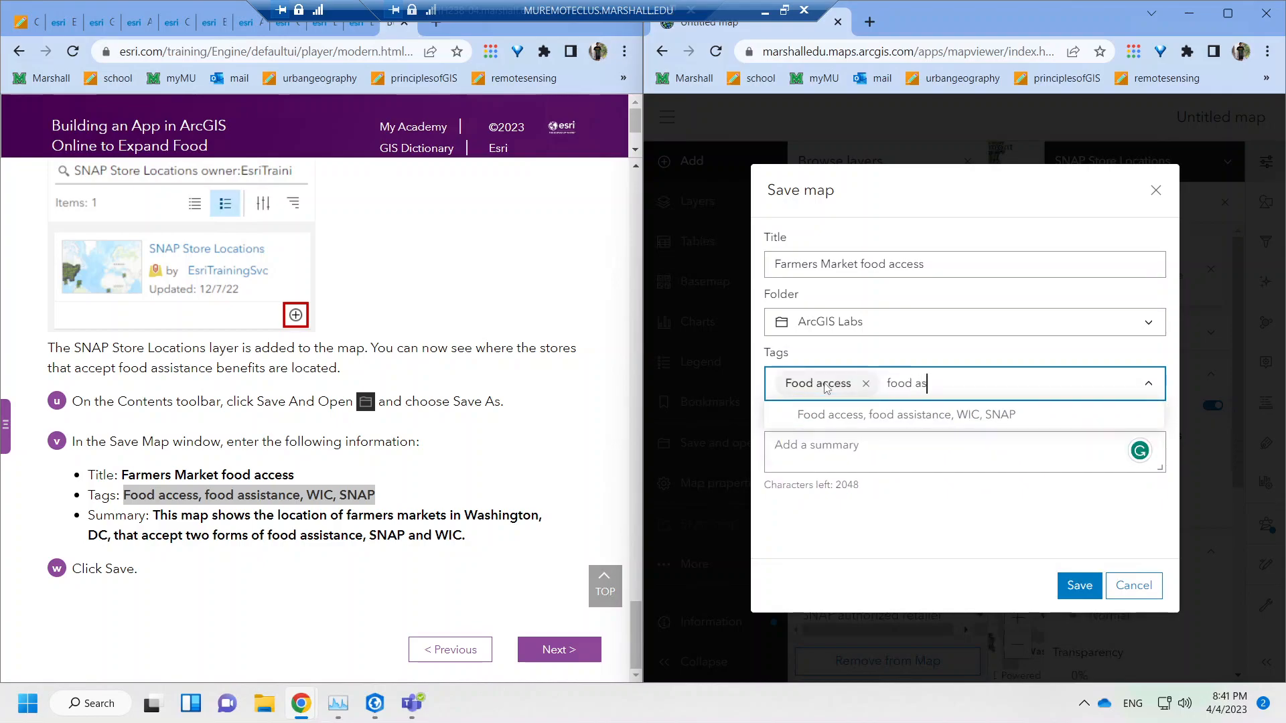
{"action": "type", "text": "sistance"}
{"action": "key", "text": "Return"}
{"action": "type", "text": "WIC"}
{"action": "key", "text": "Return"}
{"action": "type", "text": "SNAP"}
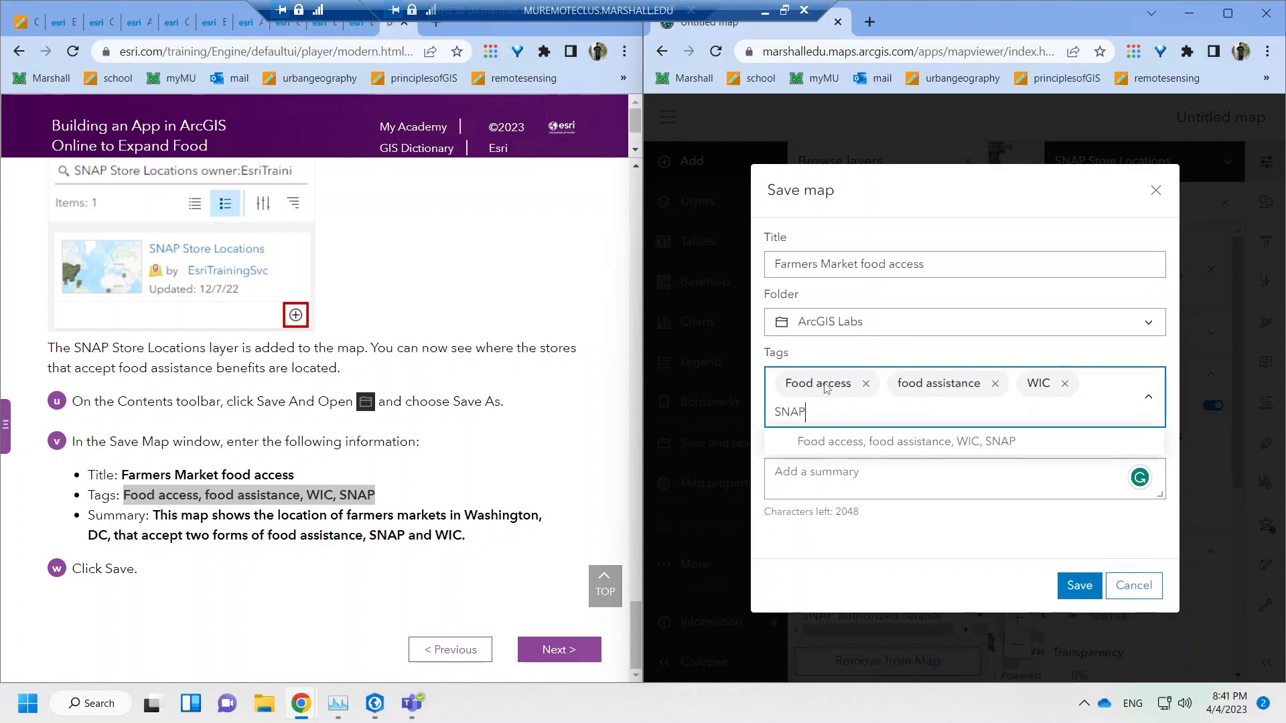
{"action": "key", "text": "Return"}
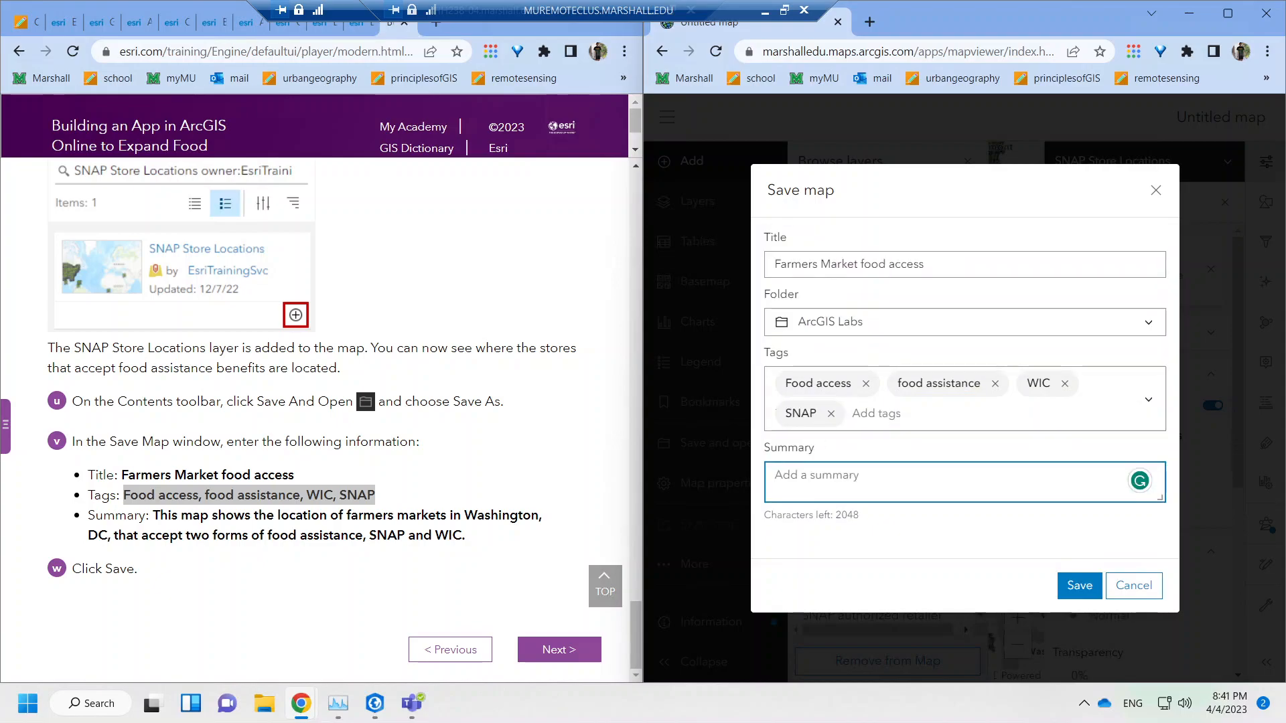
Copy the summary text from exercise step 1v into the map's summary and save the map.
{"action": "left_click_drag", "start_coordinate": [466, 536], "coordinate": [147, 515]}
{"action": "key", "text": "ctrl+c"}
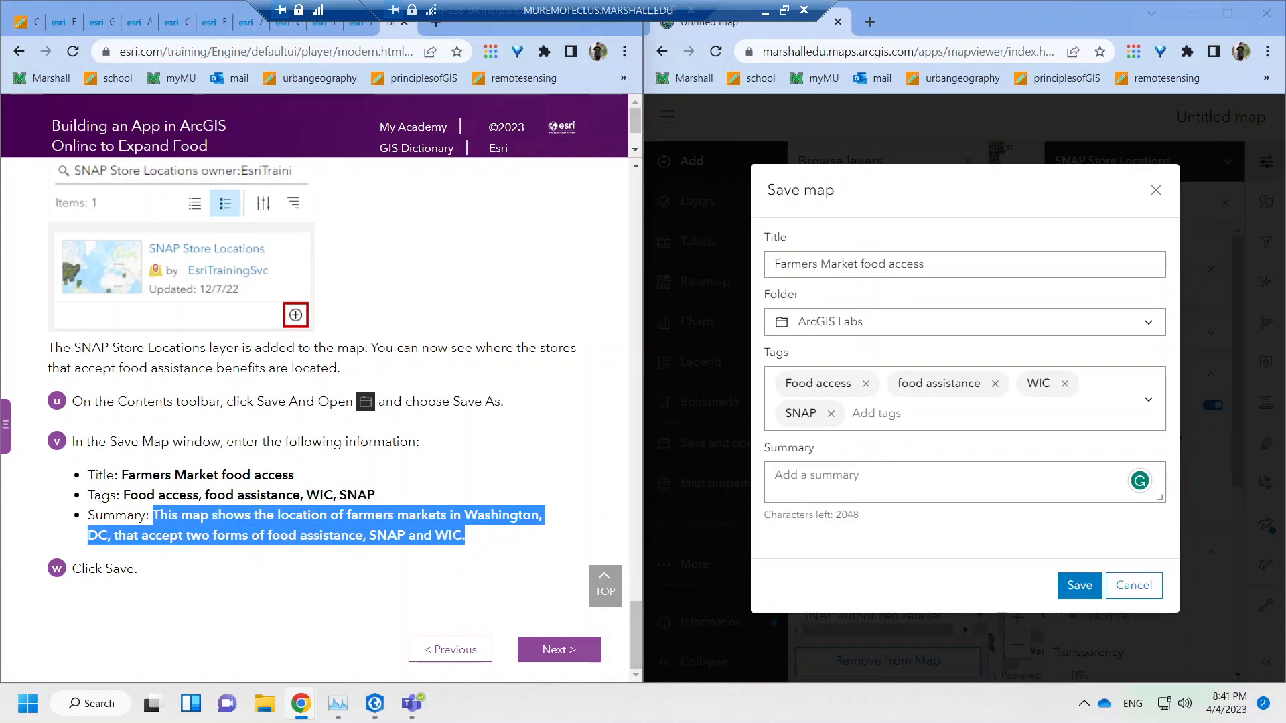
{"action": "left_click", "coordinate": [776, 491]}
{"action": "key", "text": "ctrl+v"}
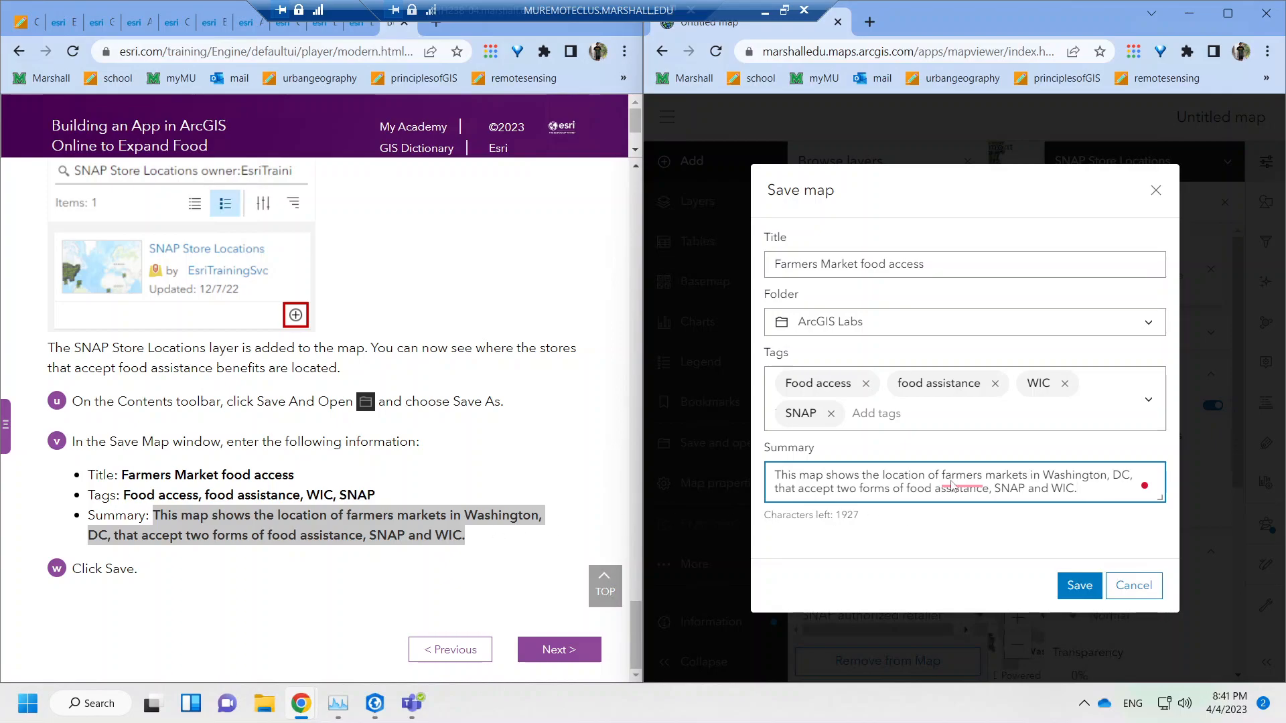
{"action": "left_click_drag", "start_coordinate": [260, 497], "coordinate": [266, 496]}
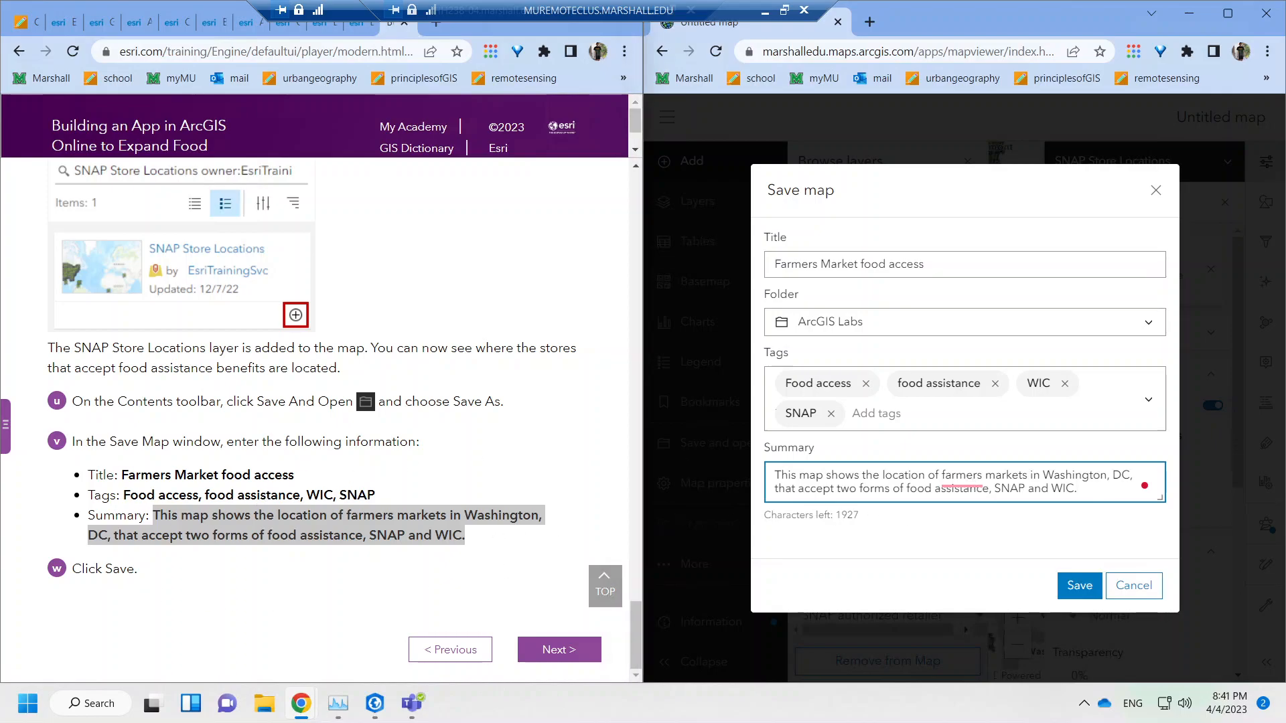
{"action": "left_click", "coordinate": [973, 475]}
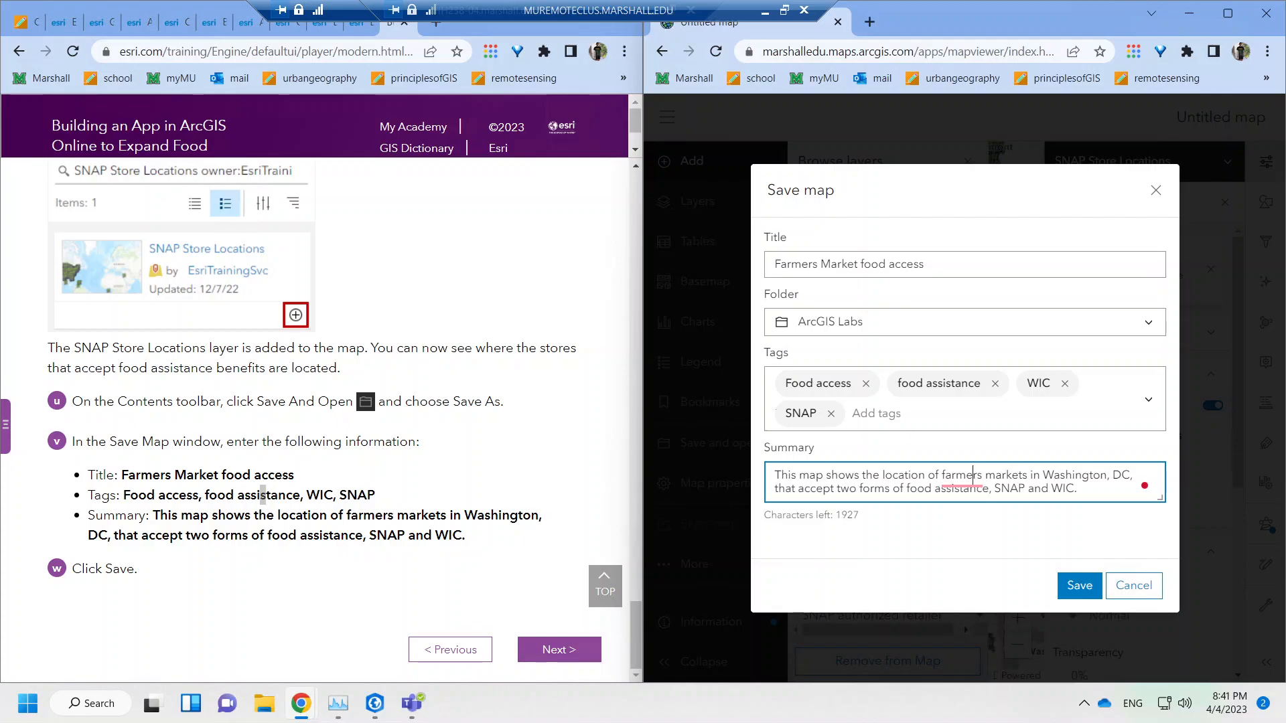
{"action": "left_click", "coordinate": [1058, 584]}
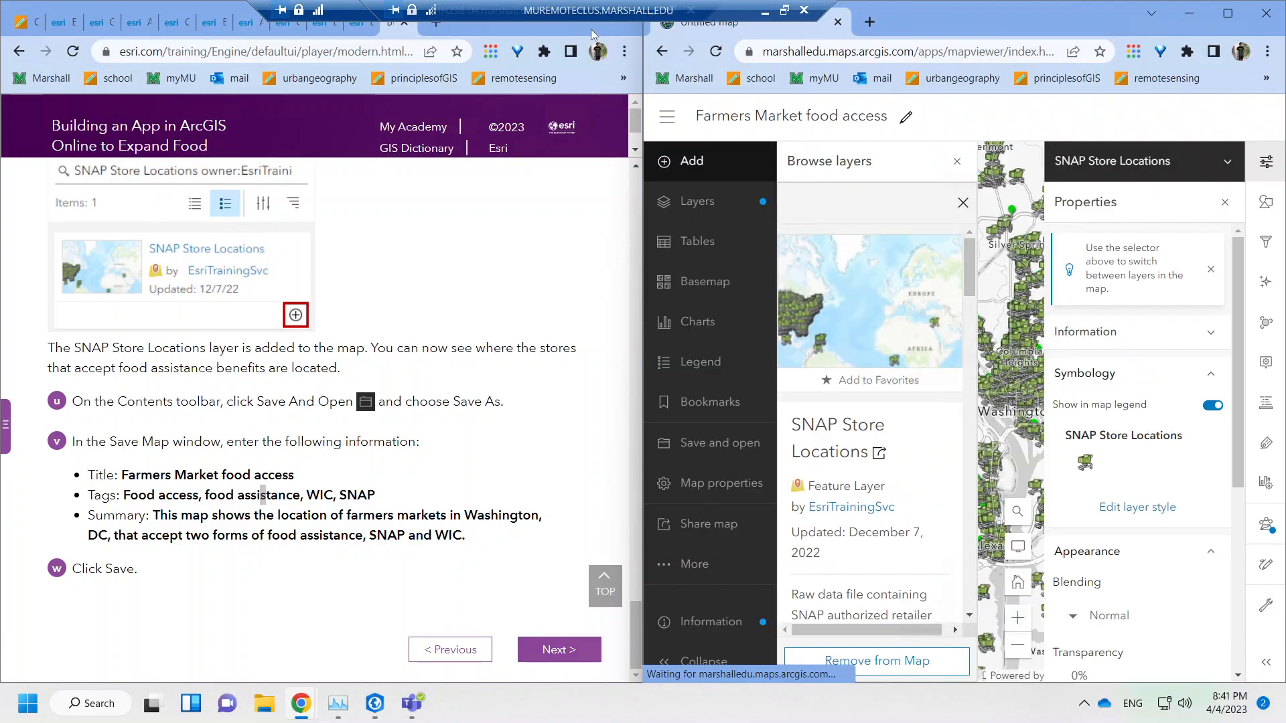
Maximize the exercise window, advance to "Step 2: Filter data" with the outline shown, and read its introduction.
{"action": "left_click", "coordinate": [492, 317]}
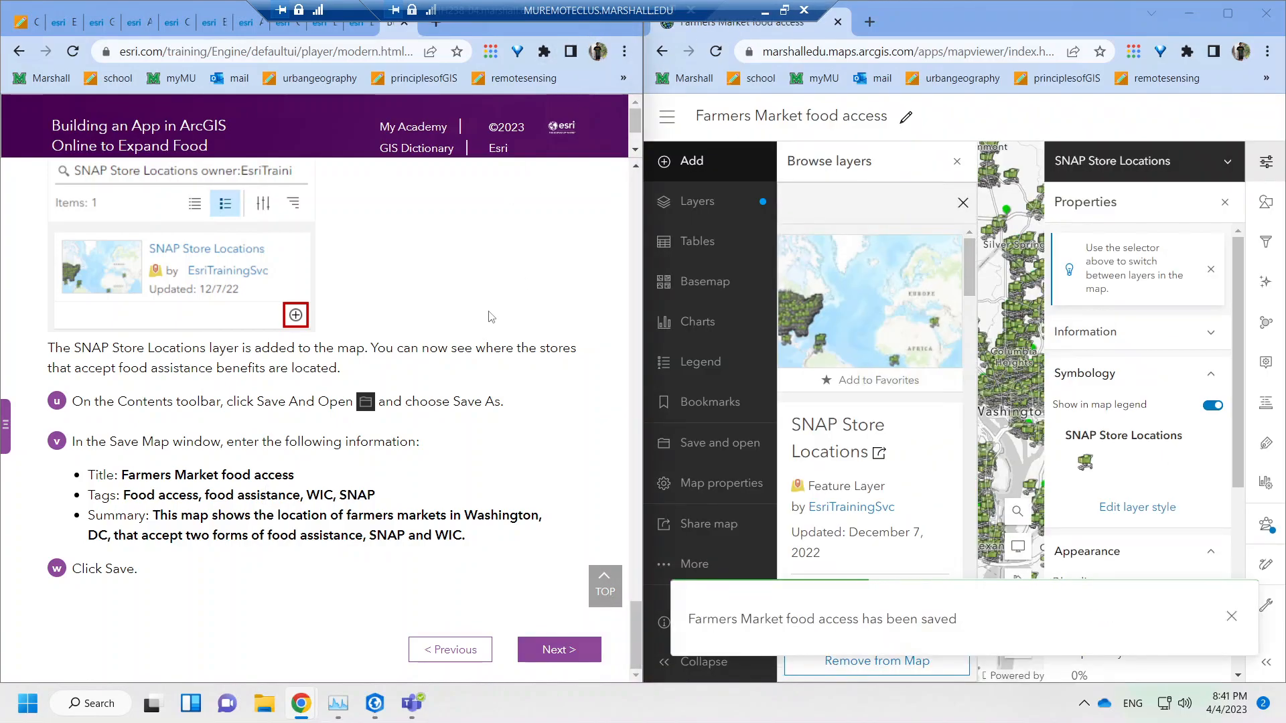
{"action": "key", "text": "super+Up"}
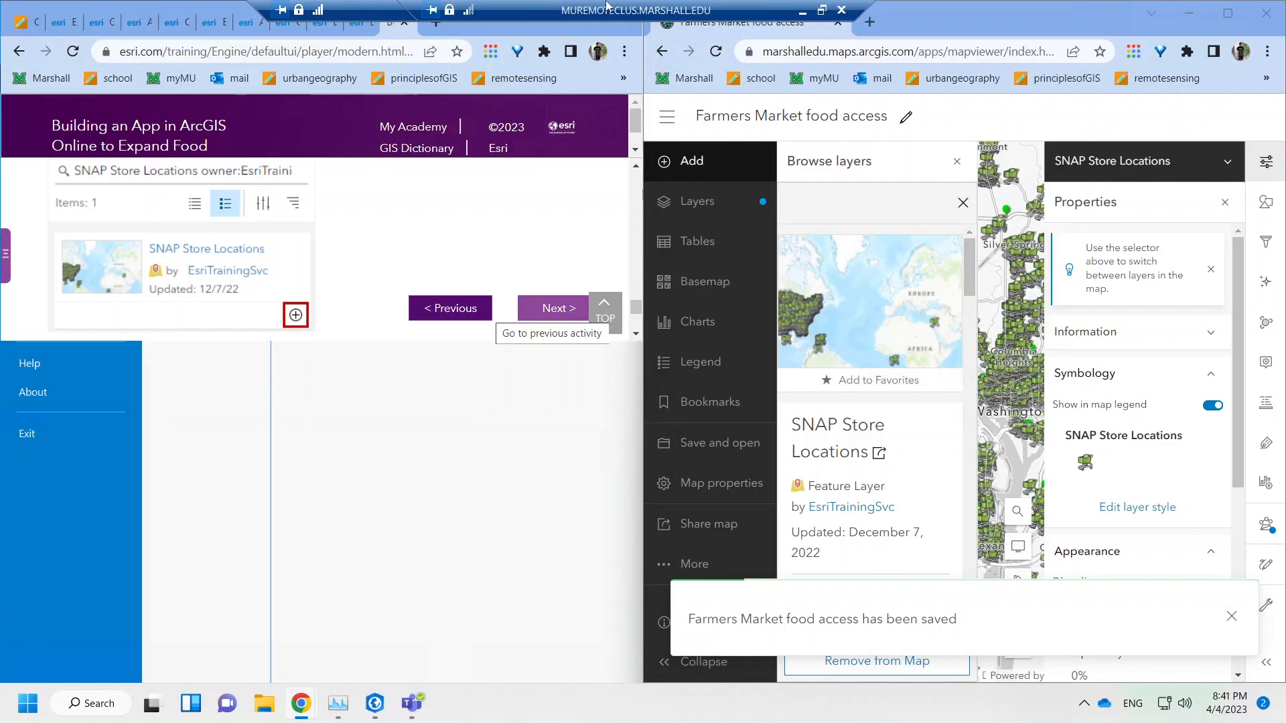
{"action": "key", "text": "super+Up"}
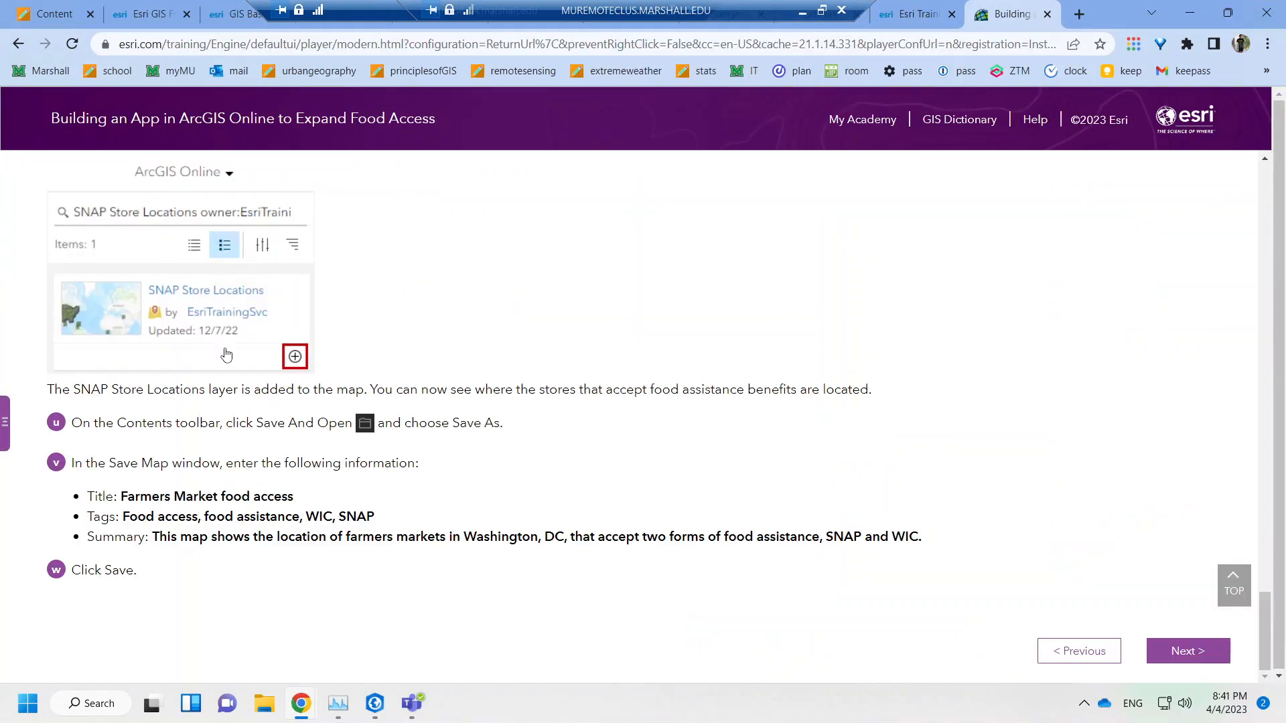
{"action": "left_click", "coordinate": [1192, 651]}
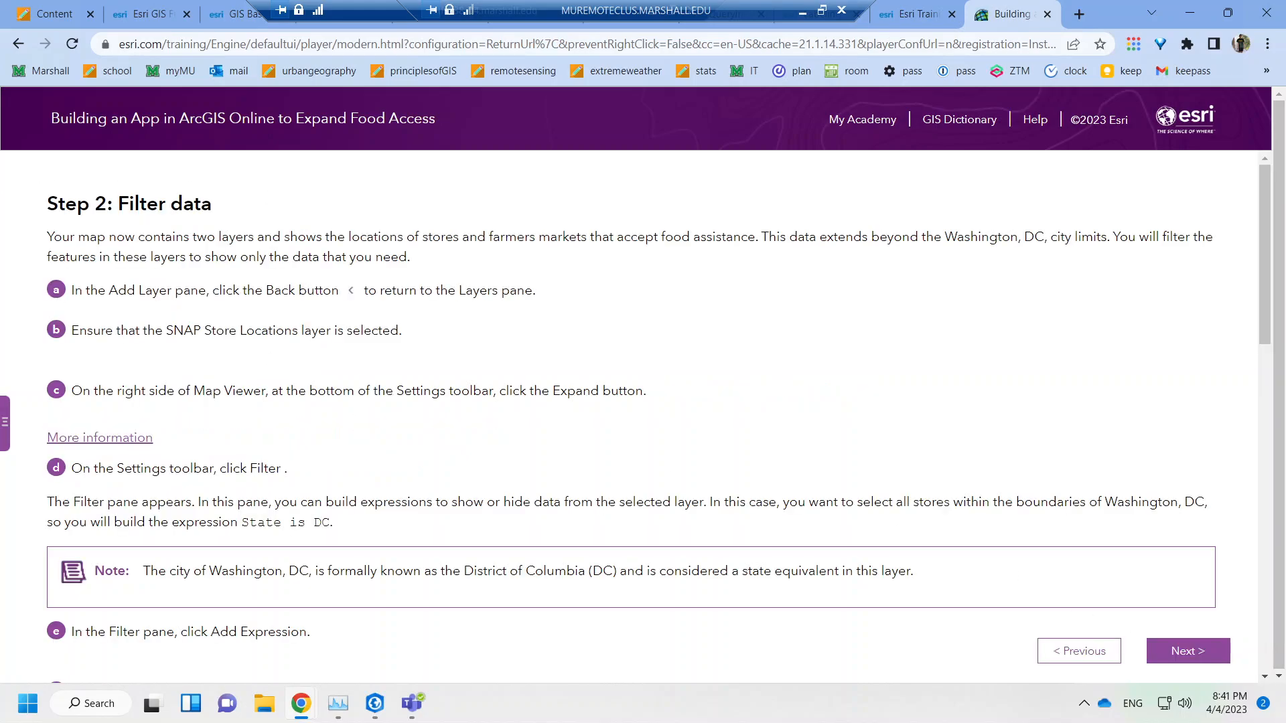
{"action": "left_click", "coordinate": [4, 421]}
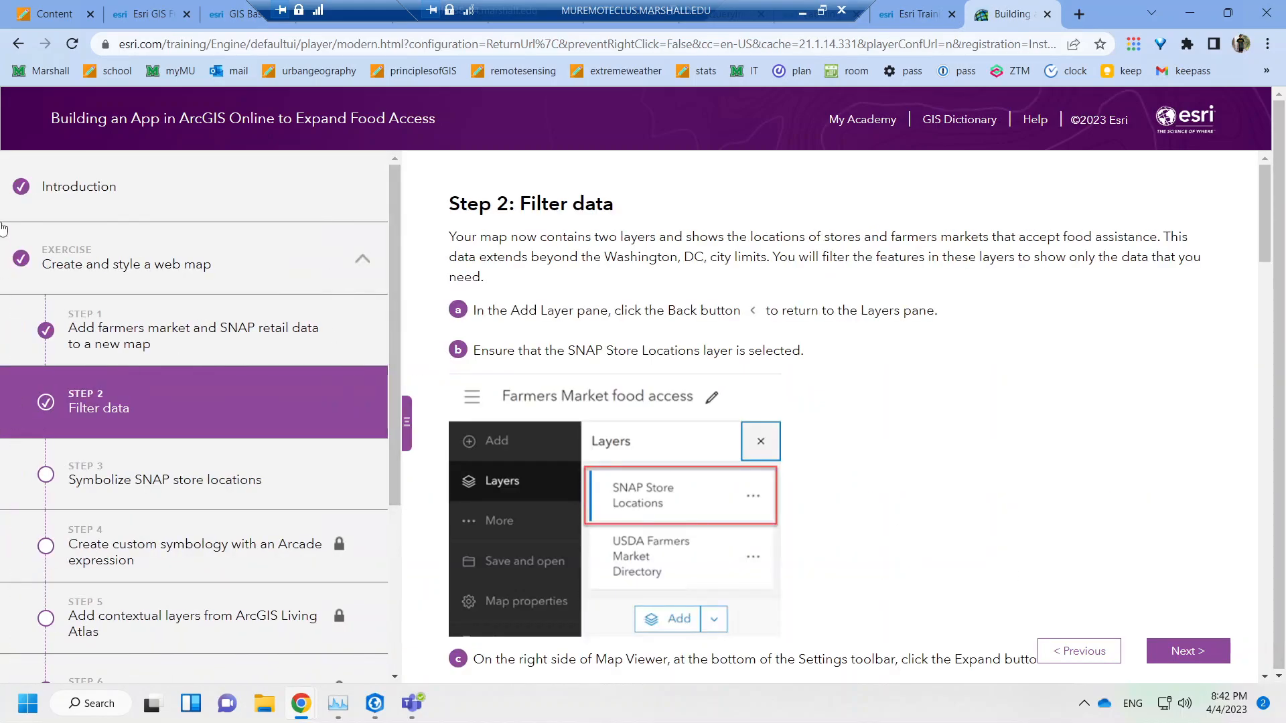
{"action": "mouse_move", "coordinate": [394, 188]}
{"action": "left_mouse_down"}
{"action": "mouse_move", "coordinate": [402, 452]}
{"action": "mouse_move", "coordinate": [409, 297]}
{"action": "mouse_move", "coordinate": [397, 196]}
{"action": "left_mouse_up"}
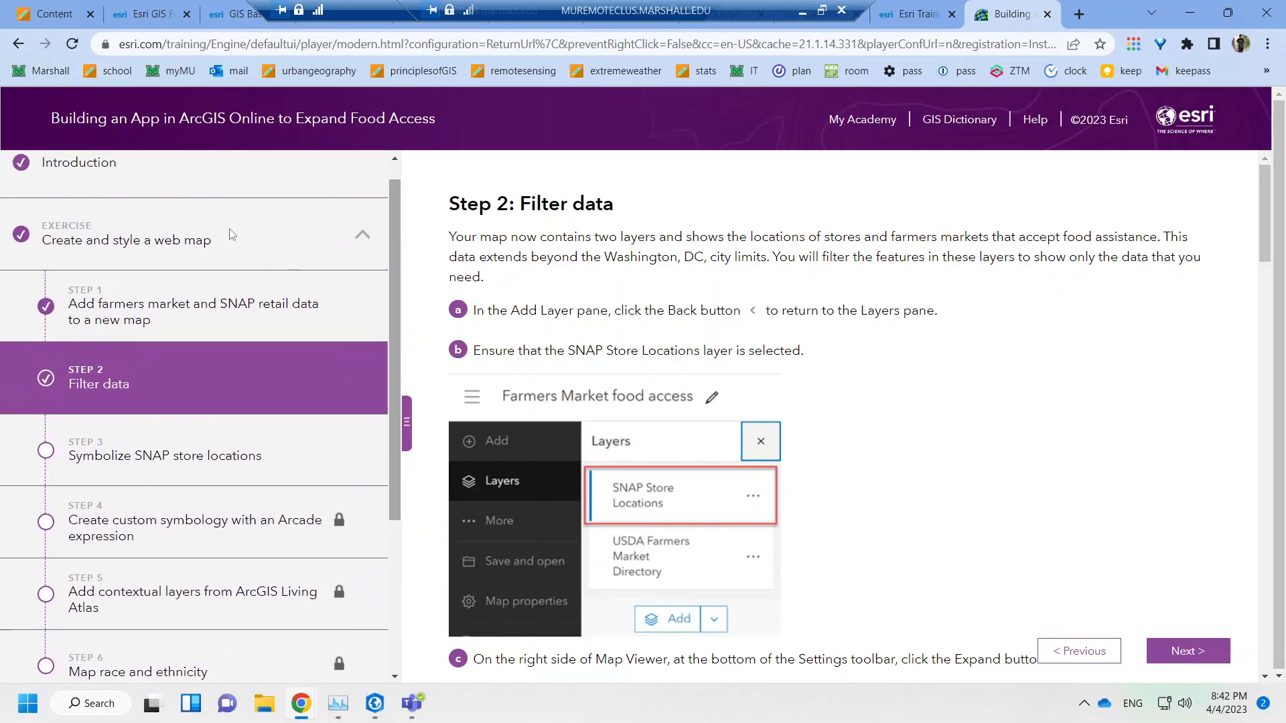
{"action": "left_click_drag", "start_coordinate": [527, 237], "coordinate": [575, 249]}
{"action": "left_click", "coordinate": [575, 249]}
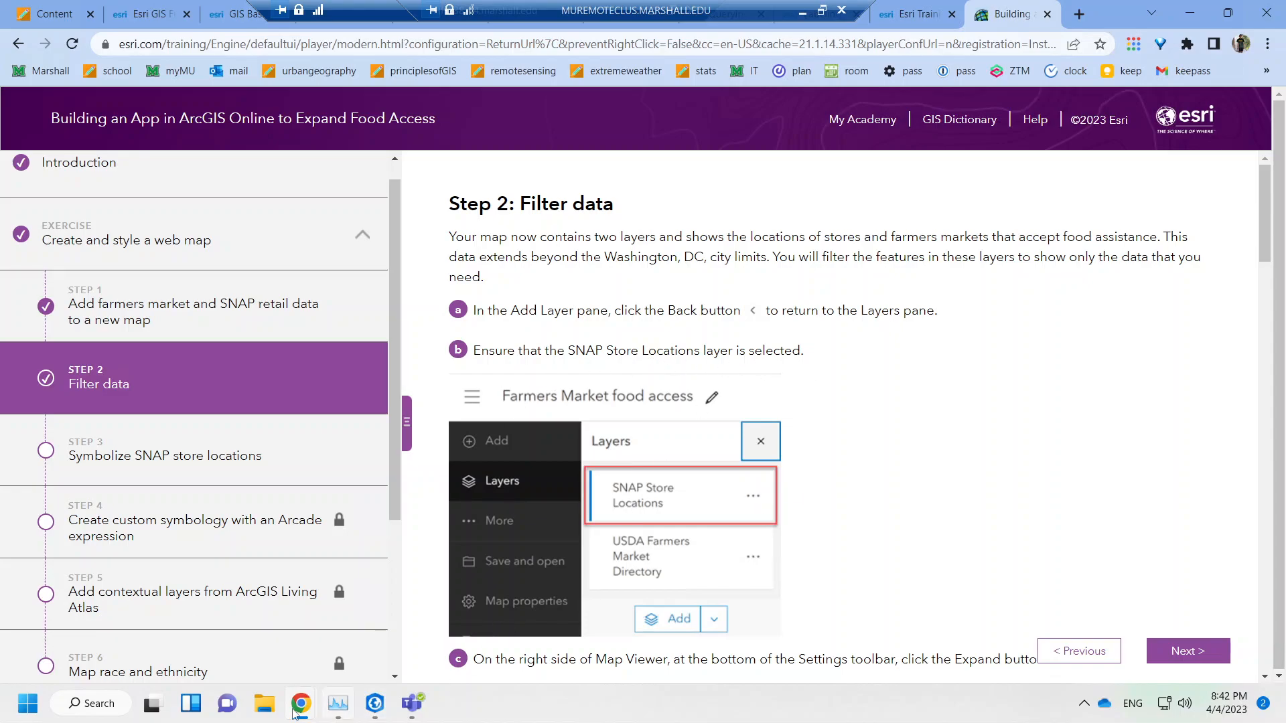
Switch to the Farmers Market food access map, leave the layer browser for the map's layer list, and select SNAP Store Locations.
{"action": "mouse_move", "coordinate": [300, 703]}
{"action": "left_click", "coordinate": [429, 649]}
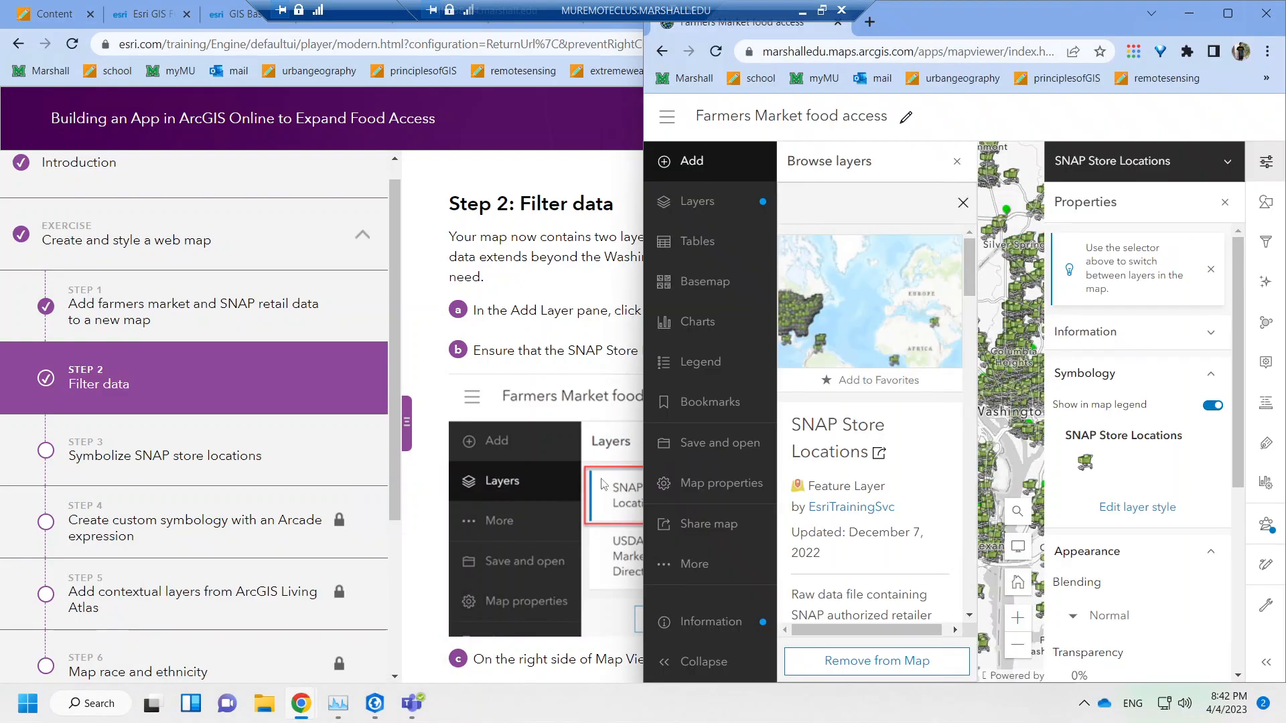
{"action": "left_click", "coordinate": [962, 204]}
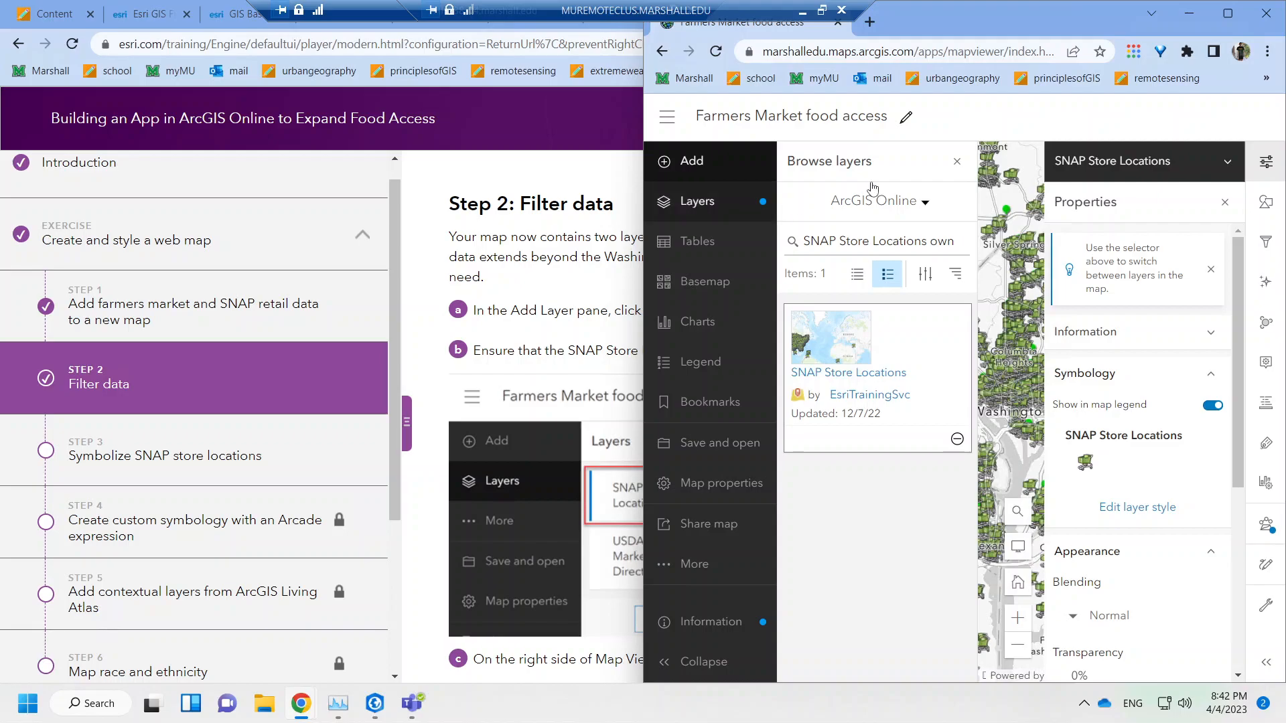
{"action": "left_click", "coordinate": [696, 199]}
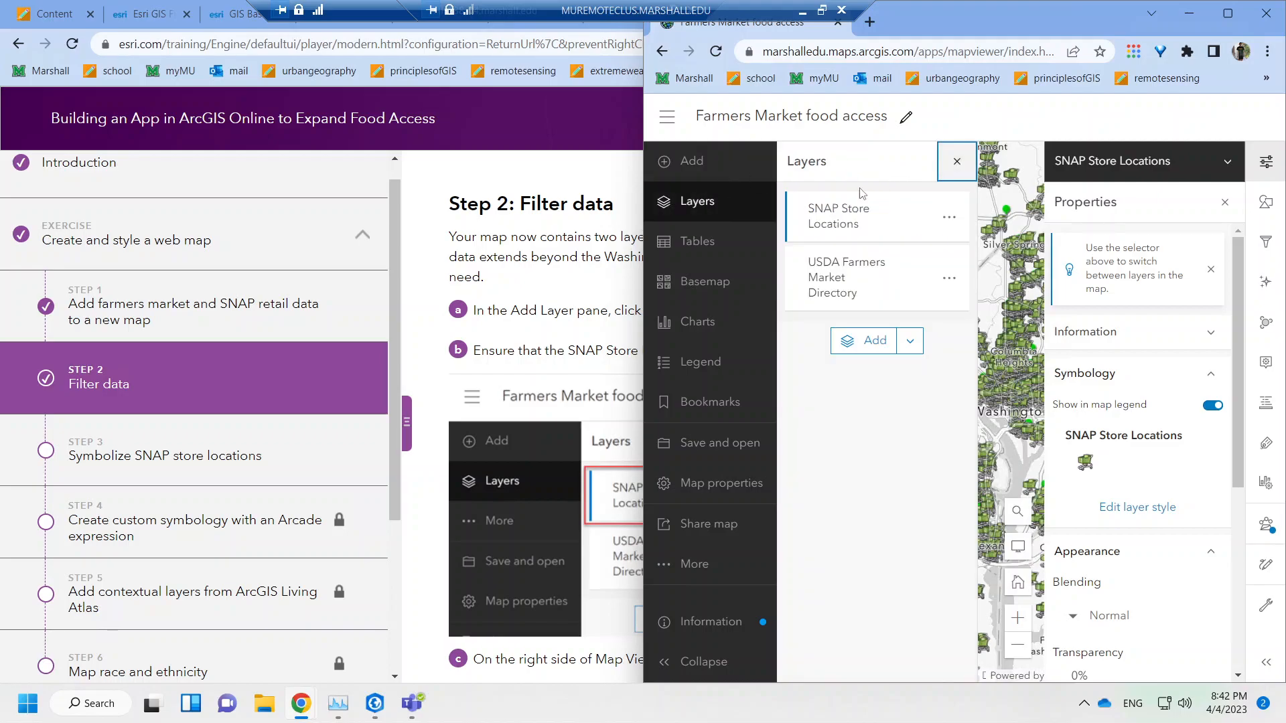
{"action": "left_click", "coordinate": [831, 224]}
Return to the exercise and read steps 2c to 2g on building the State is DC filter expression.
{"action": "left_click", "coordinate": [563, 310]}
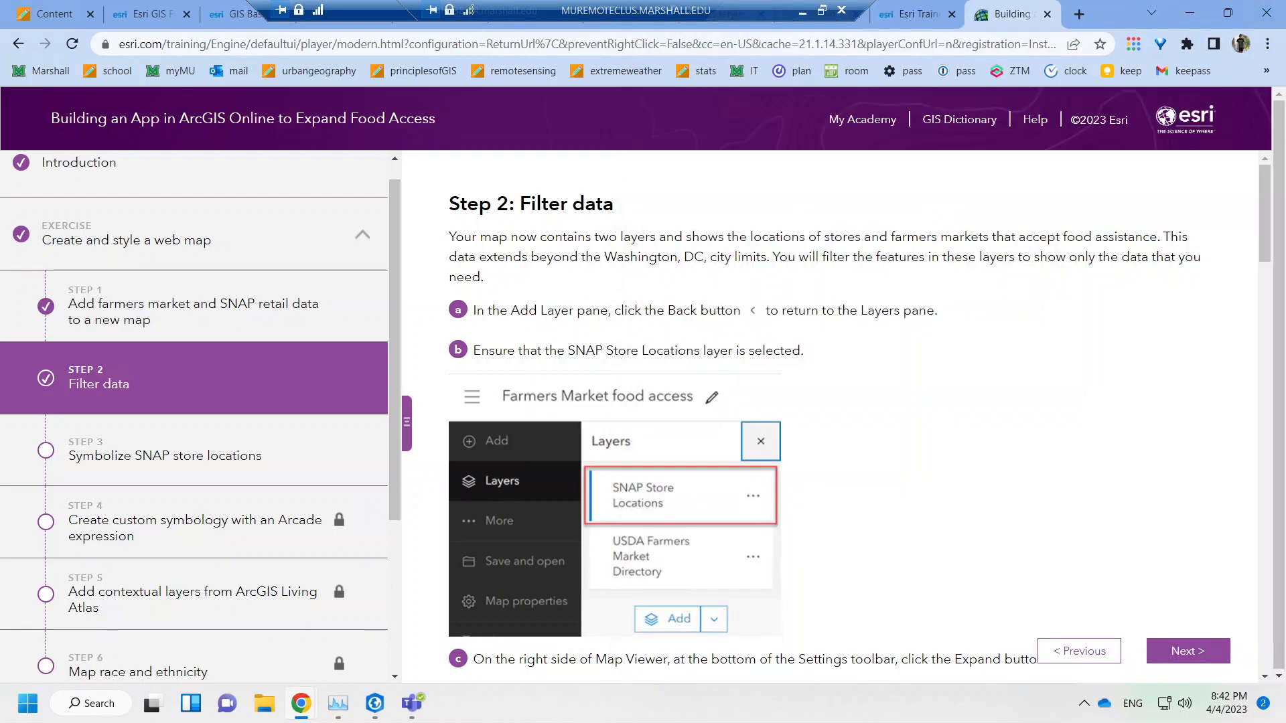
{"action": "scroll", "coordinate": [564, 305], "scroll_direction": "down", "scroll_amount": 2}
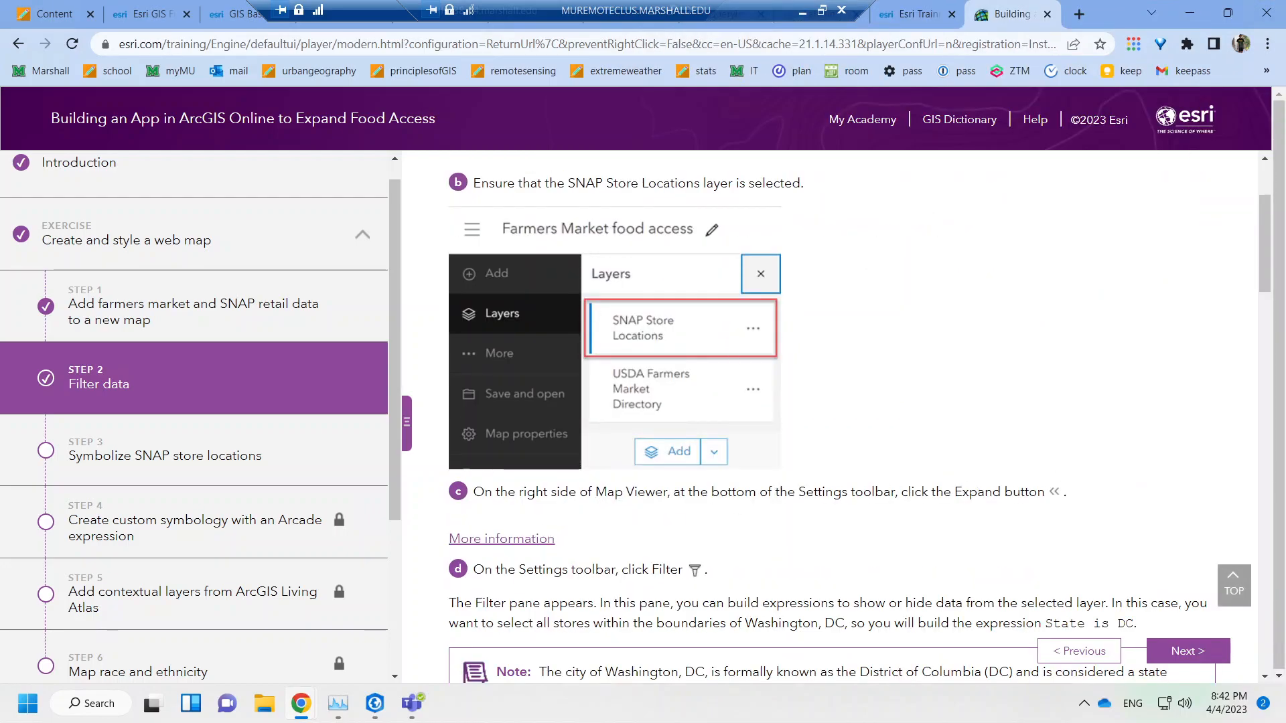
{"action": "mouse_move", "coordinate": [411, 704]}
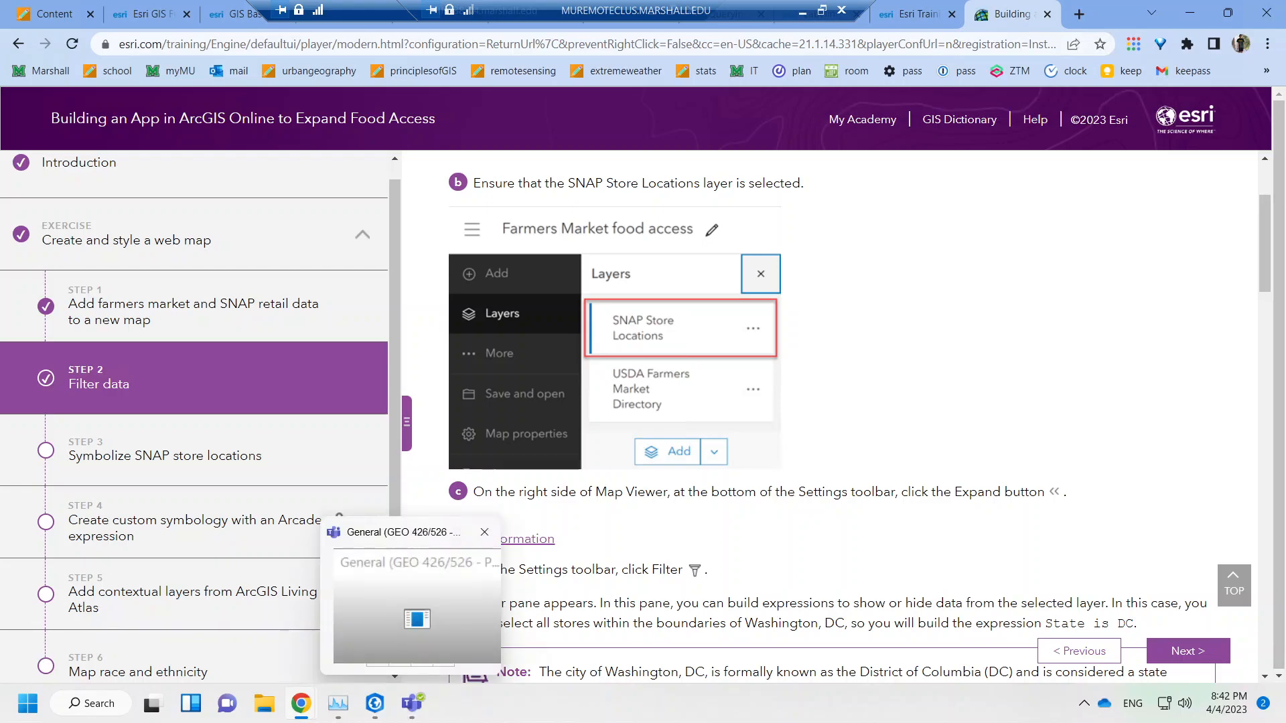
{"action": "scroll", "coordinate": [686, 566], "scroll_direction": "down", "scroll_amount": 1}
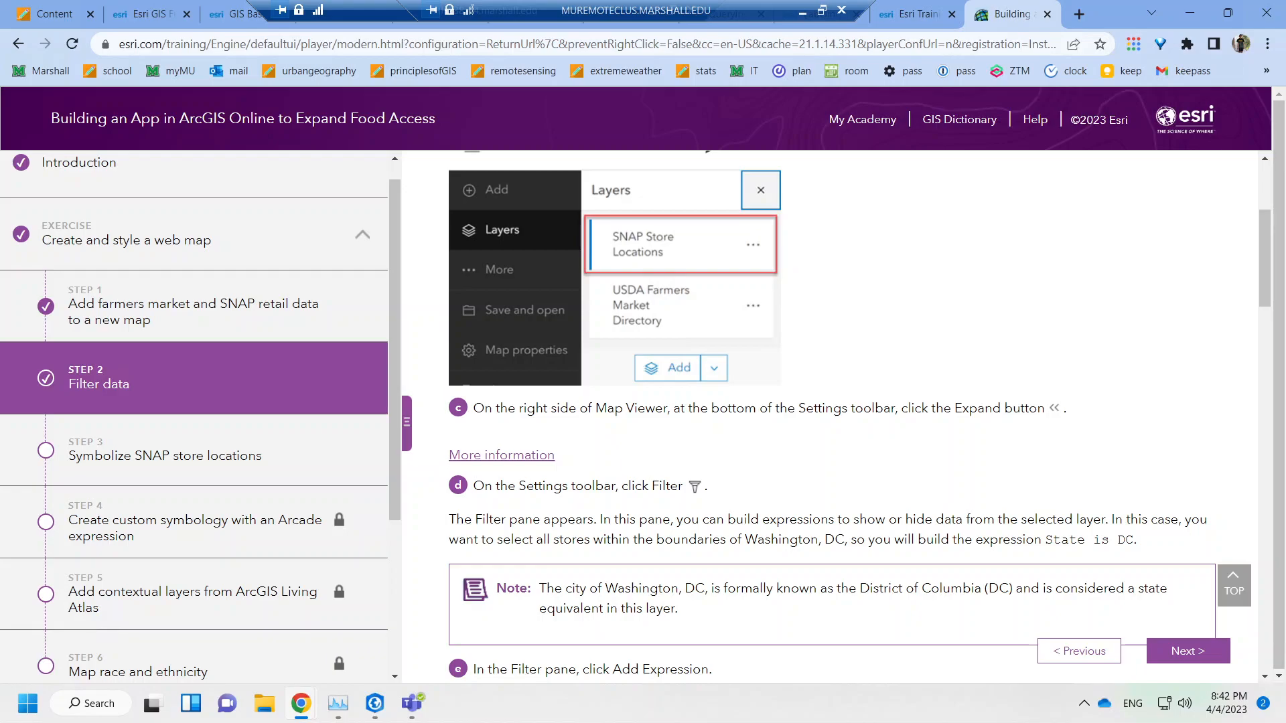
{"action": "scroll", "coordinate": [1092, 536], "scroll_direction": "down", "scroll_amount": 1}
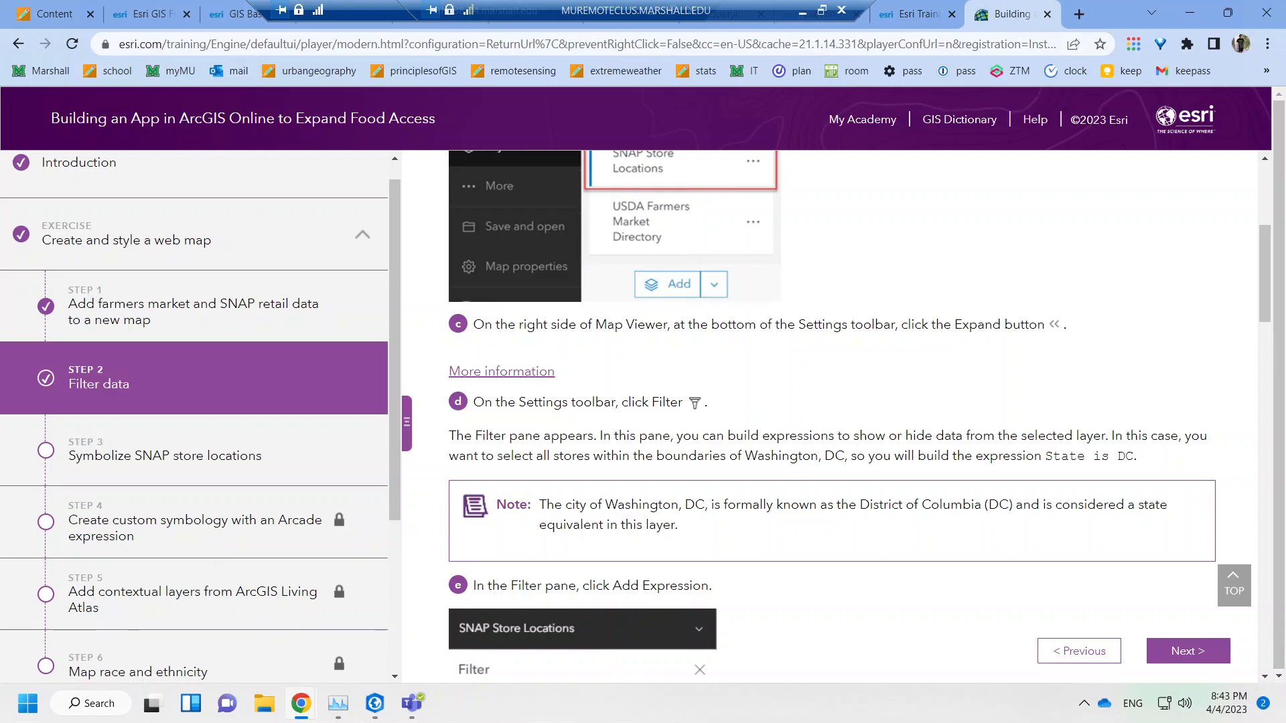
{"action": "scroll", "coordinate": [837, 415], "scroll_direction": "down", "scroll_amount": 1}
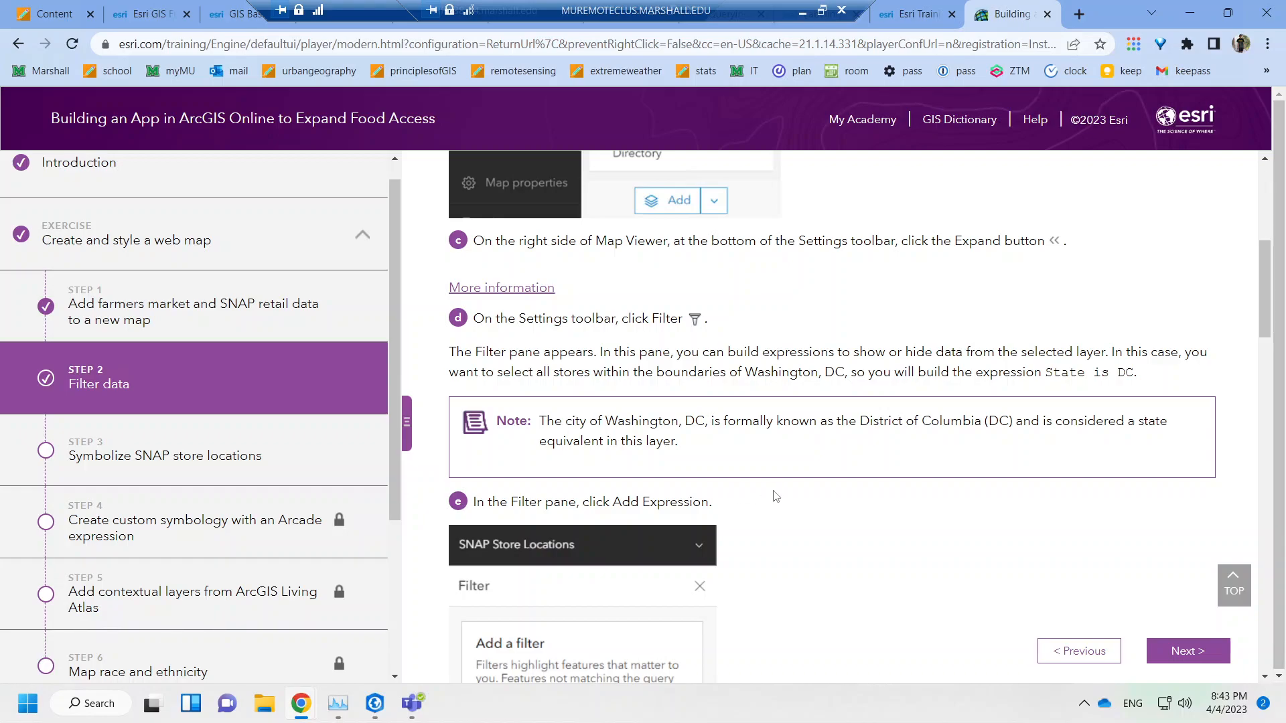
{"action": "scroll", "coordinate": [776, 496], "scroll_direction": "down", "scroll_amount": 2}
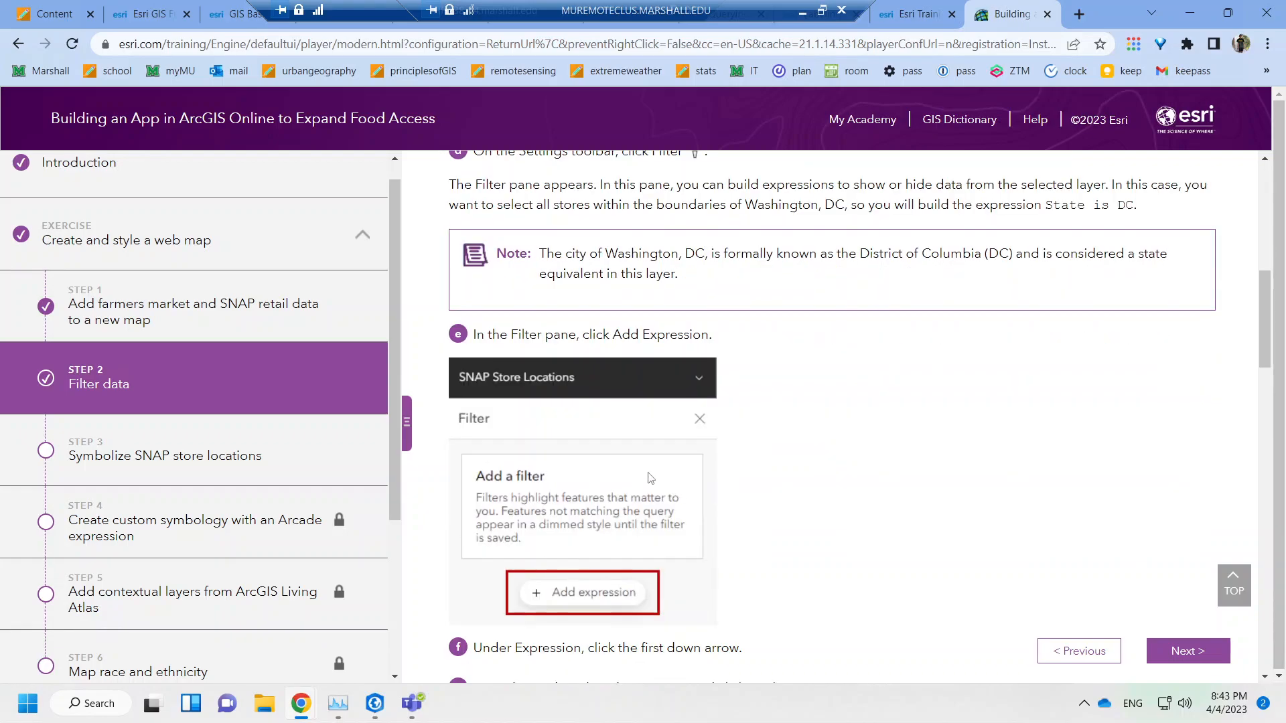
{"action": "scroll", "coordinate": [732, 494], "scroll_direction": "down", "scroll_amount": 1}
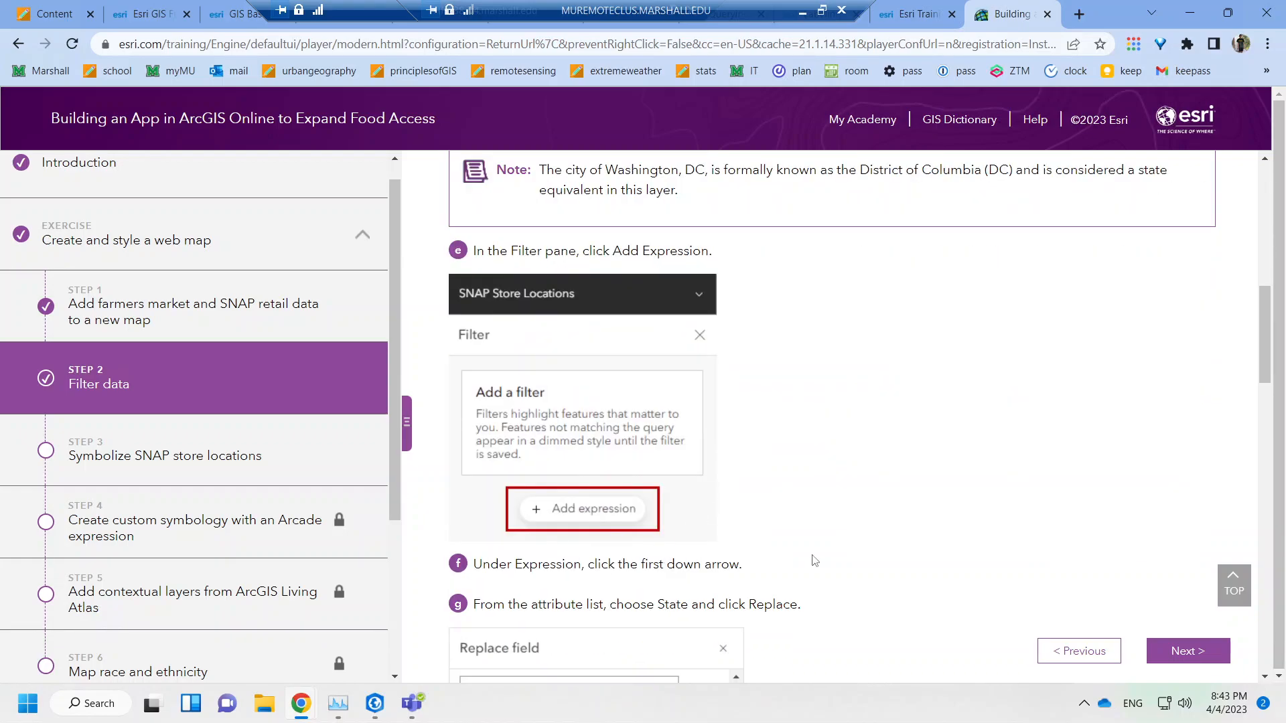
Read exercise steps 2g to 2o on choosing the State field, sorting its values, saving the filter and filtering farmers markets.
{"action": "scroll", "coordinate": [815, 561], "scroll_direction": "down", "scroll_amount": 1}
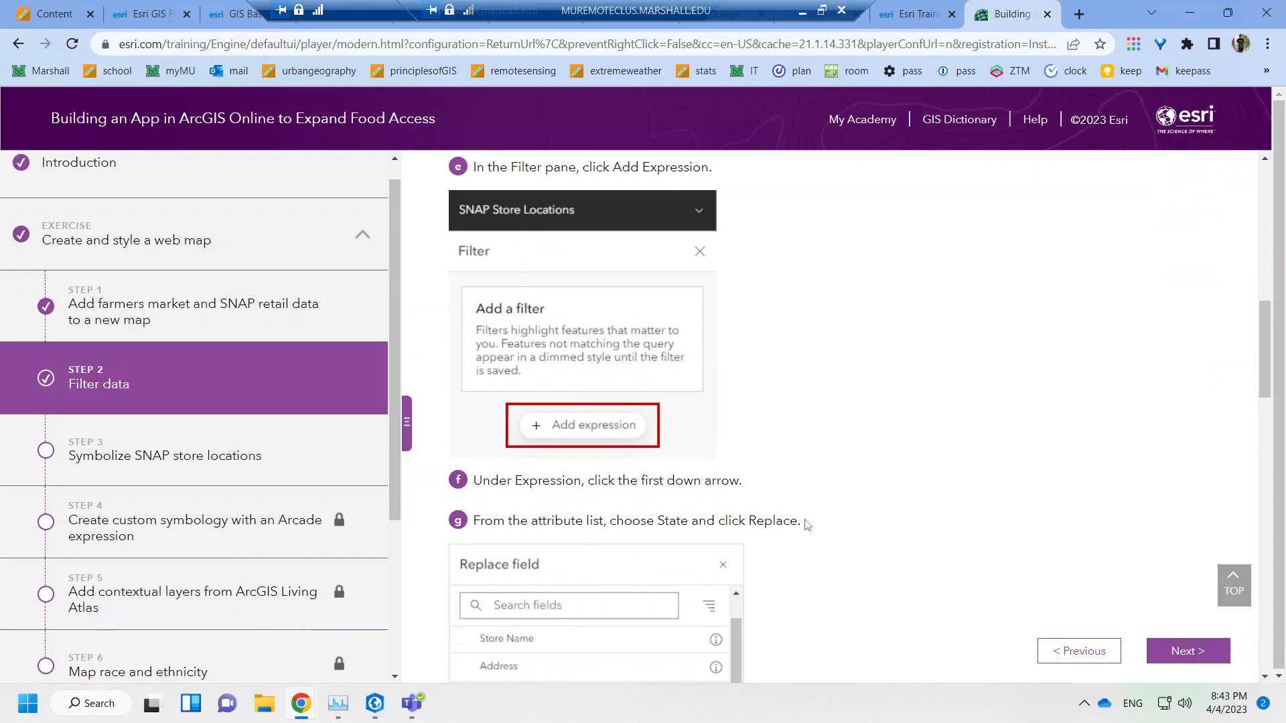
{"action": "scroll", "coordinate": [595, 473], "scroll_direction": "down", "scroll_amount": 5}
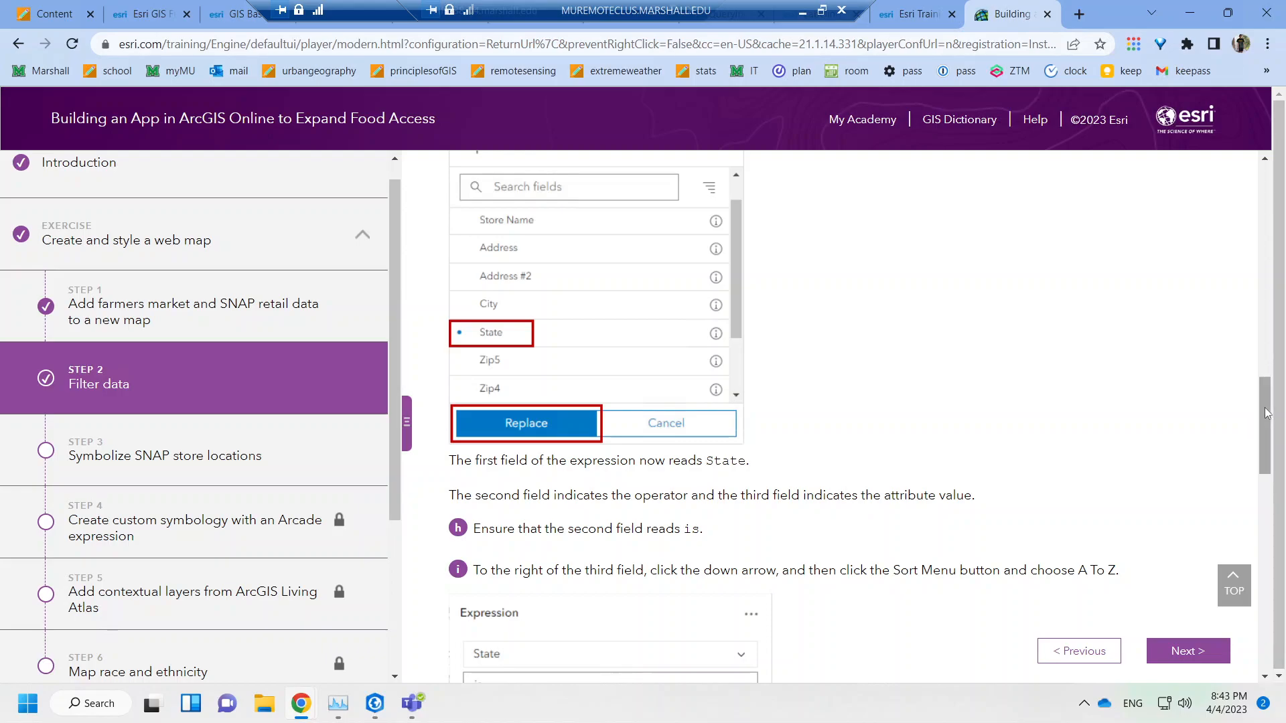
{"action": "left_click_drag", "start_coordinate": [1258, 432], "coordinate": [1249, 525]}
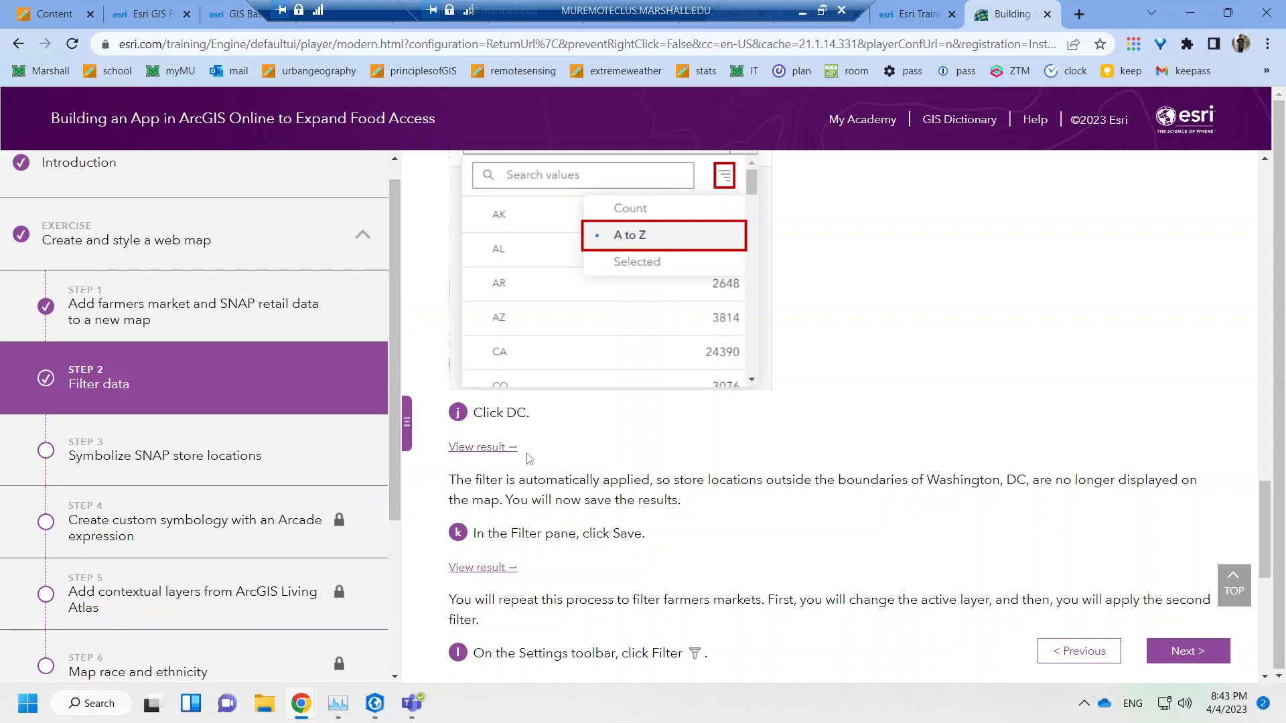
{"action": "left_click_drag", "start_coordinate": [640, 500], "coordinate": [717, 504]}
{"action": "left_click", "coordinate": [717, 505]}
{"action": "mouse_move", "coordinate": [302, 716]}
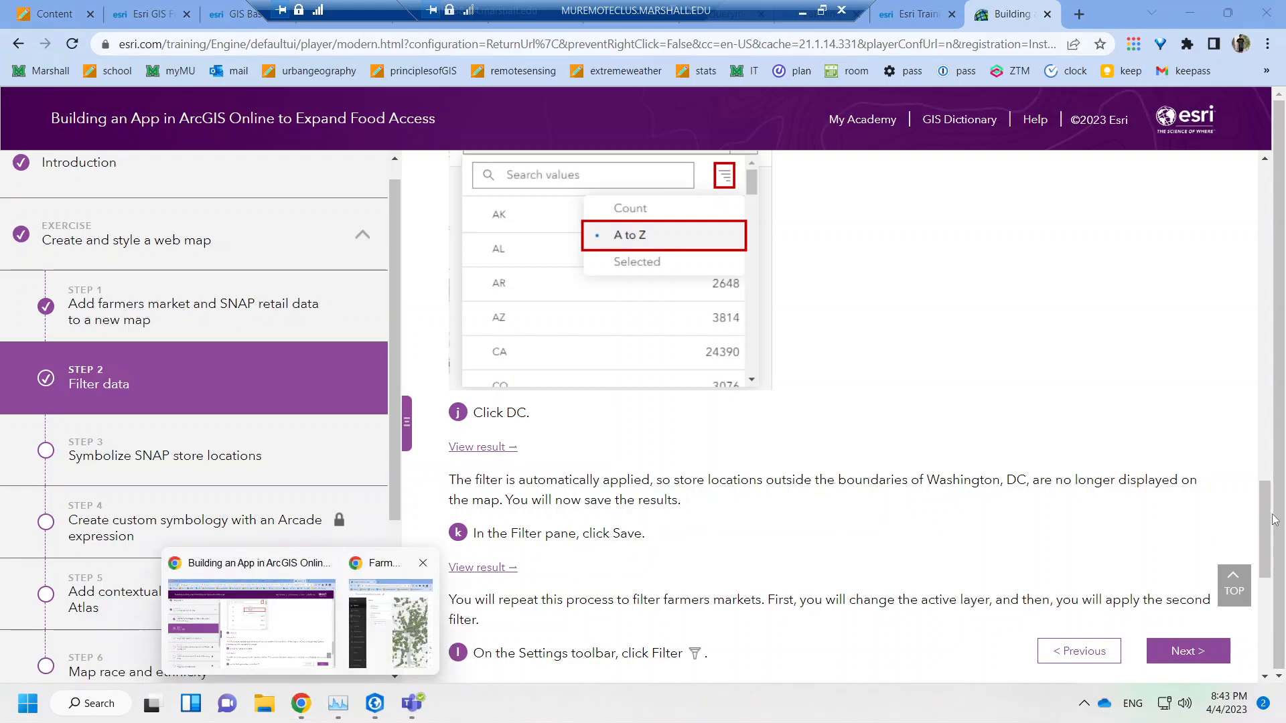
{"action": "scroll", "coordinate": [777, 501], "scroll_direction": "down", "scroll_amount": 2}
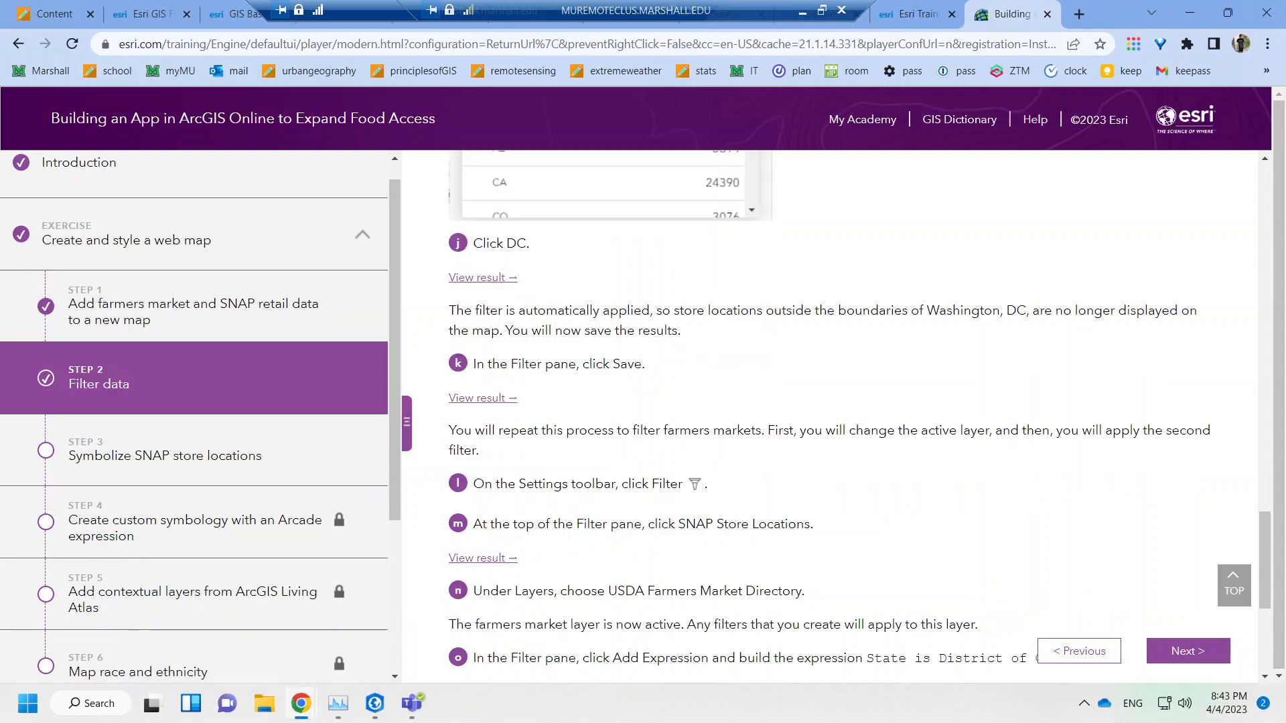
{"action": "left_click_drag", "start_coordinate": [617, 434], "coordinate": [781, 434]}
{"action": "left_click", "coordinate": [780, 434]}
{"action": "mouse_move", "coordinate": [301, 703]}
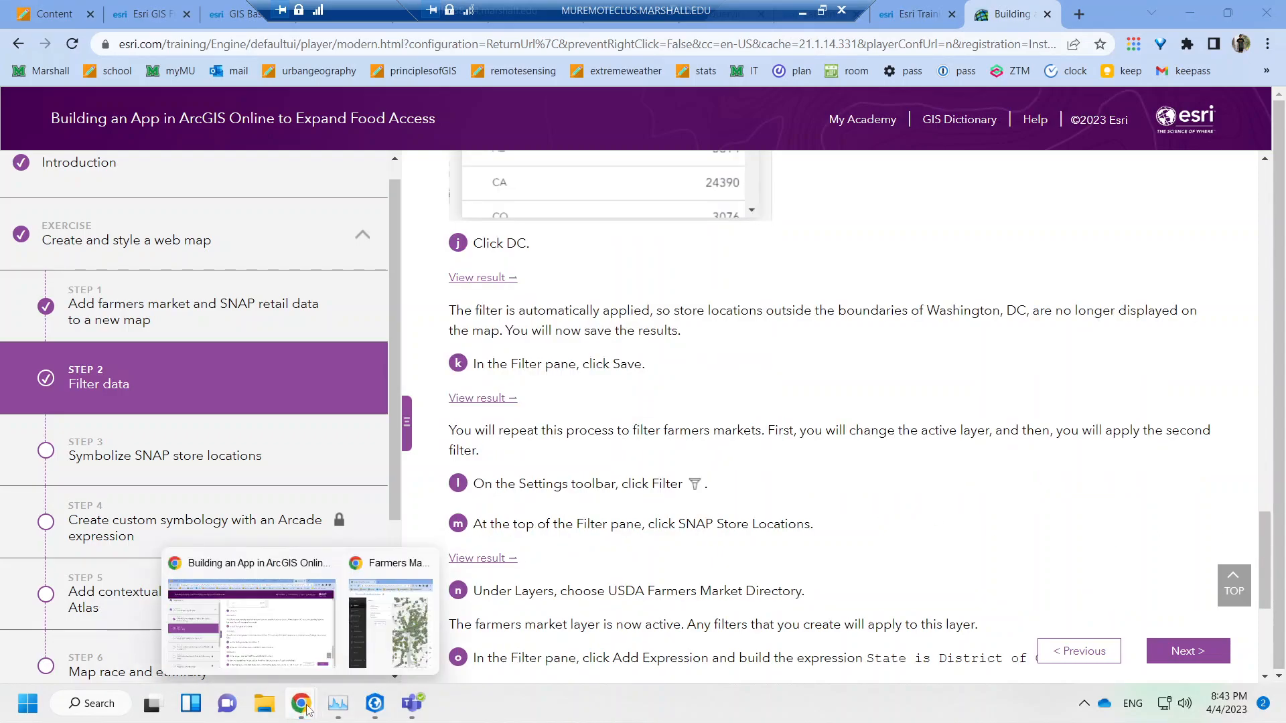
Switch to the Farmers Market food access map, expand the settings toolbar and open the filter settings for SNAP Store Locations.
{"action": "left_click", "coordinate": [385, 643]}
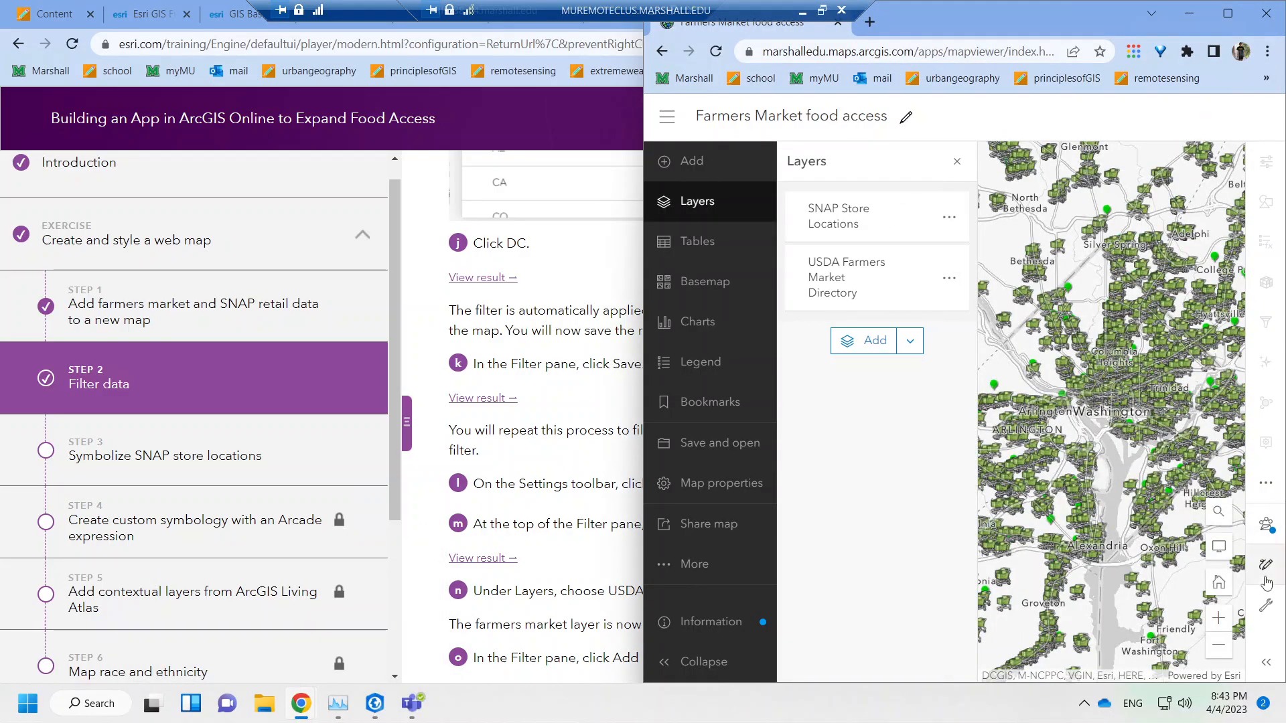
{"action": "left_click", "coordinate": [1266, 663]}
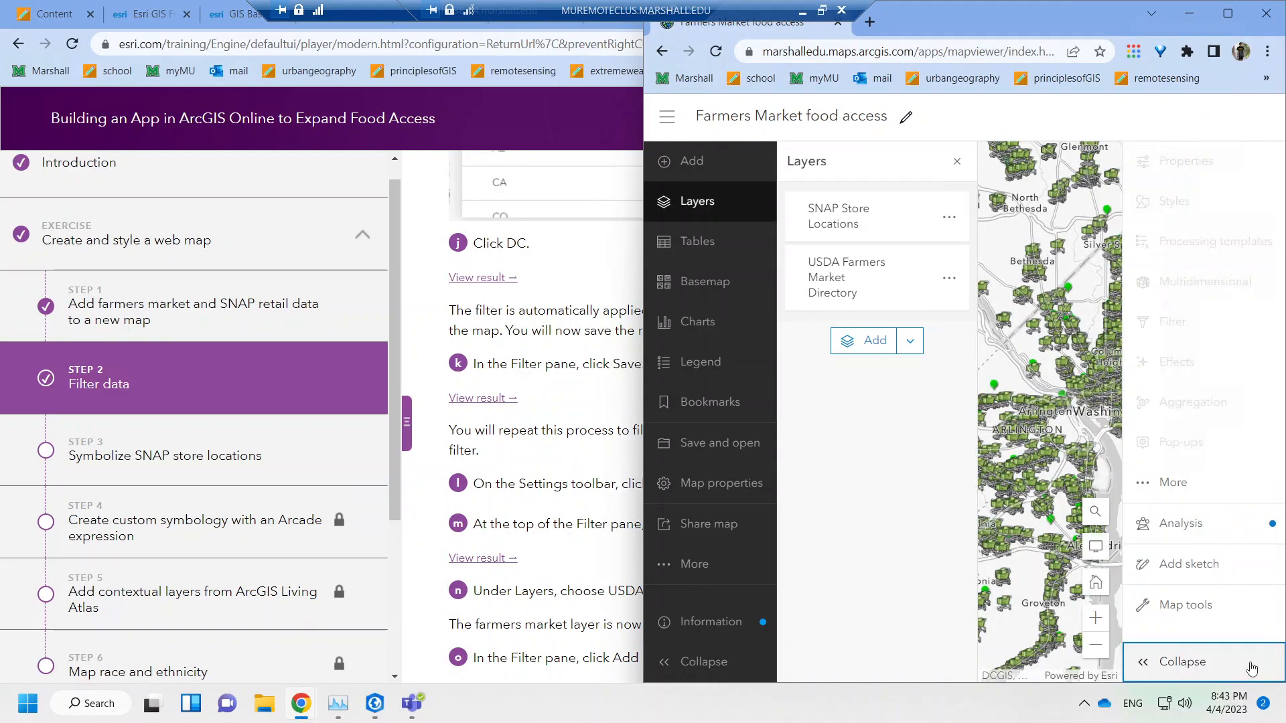
{"action": "left_click", "coordinate": [1151, 485]}
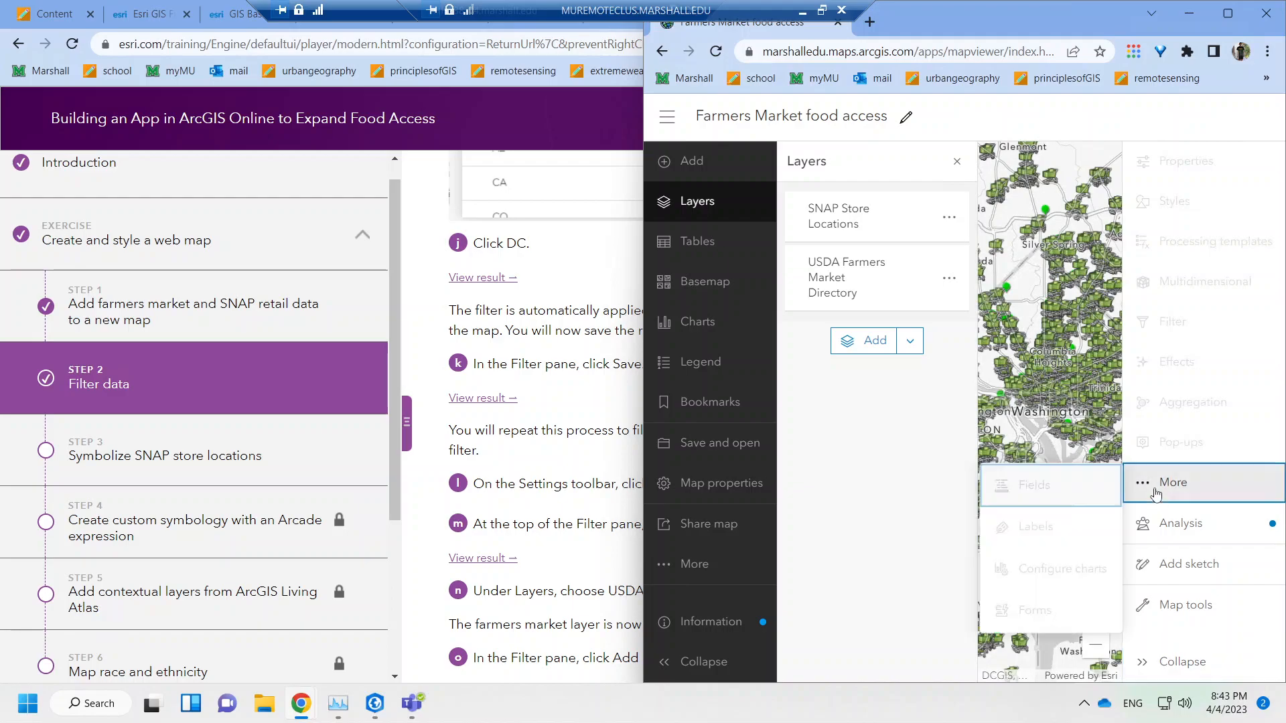
{"action": "left_click", "coordinate": [870, 216]}
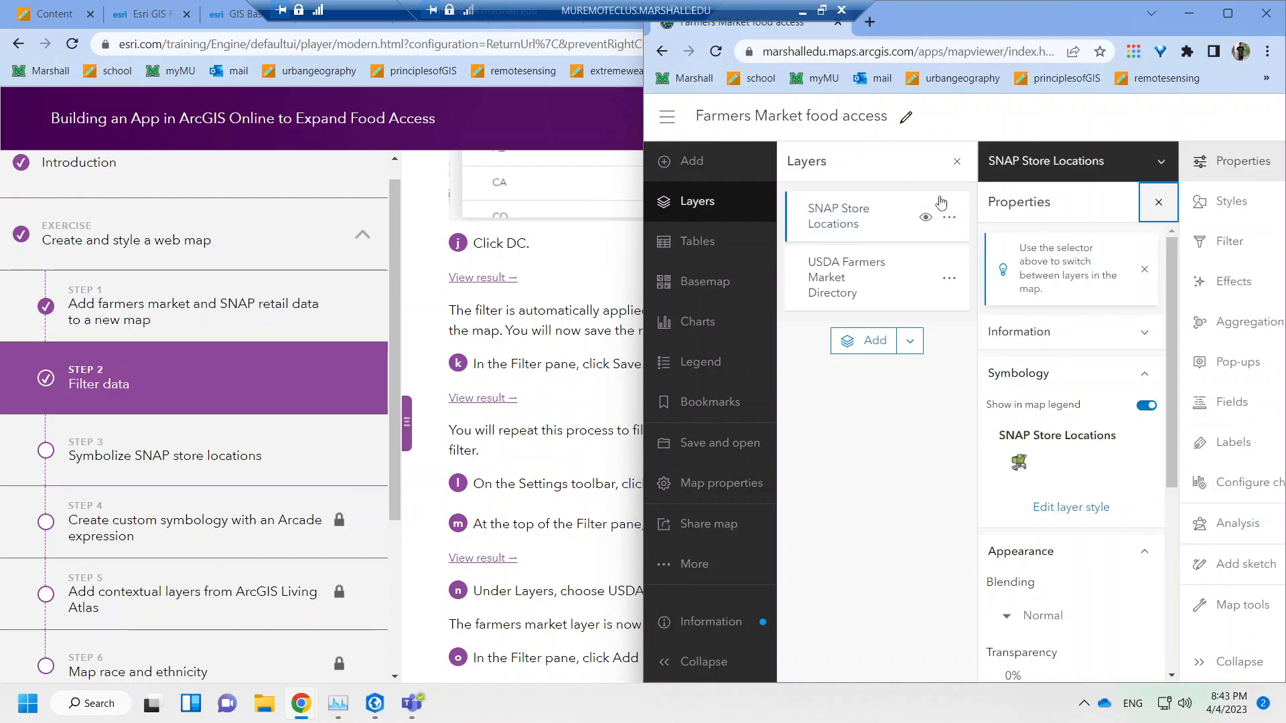
{"action": "left_click", "coordinate": [1235, 245]}
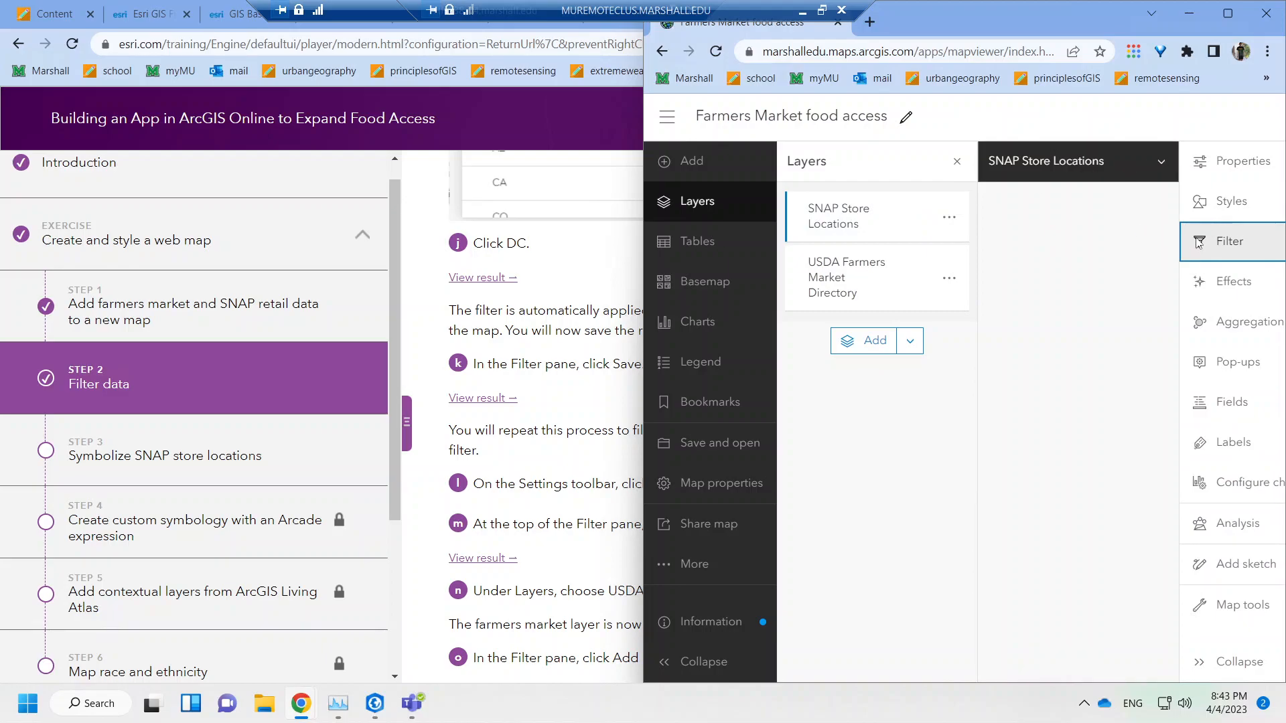
Add a filter expression to SNAP Store Locations and set its field to State.
{"action": "left_click", "coordinate": [1075, 389]}
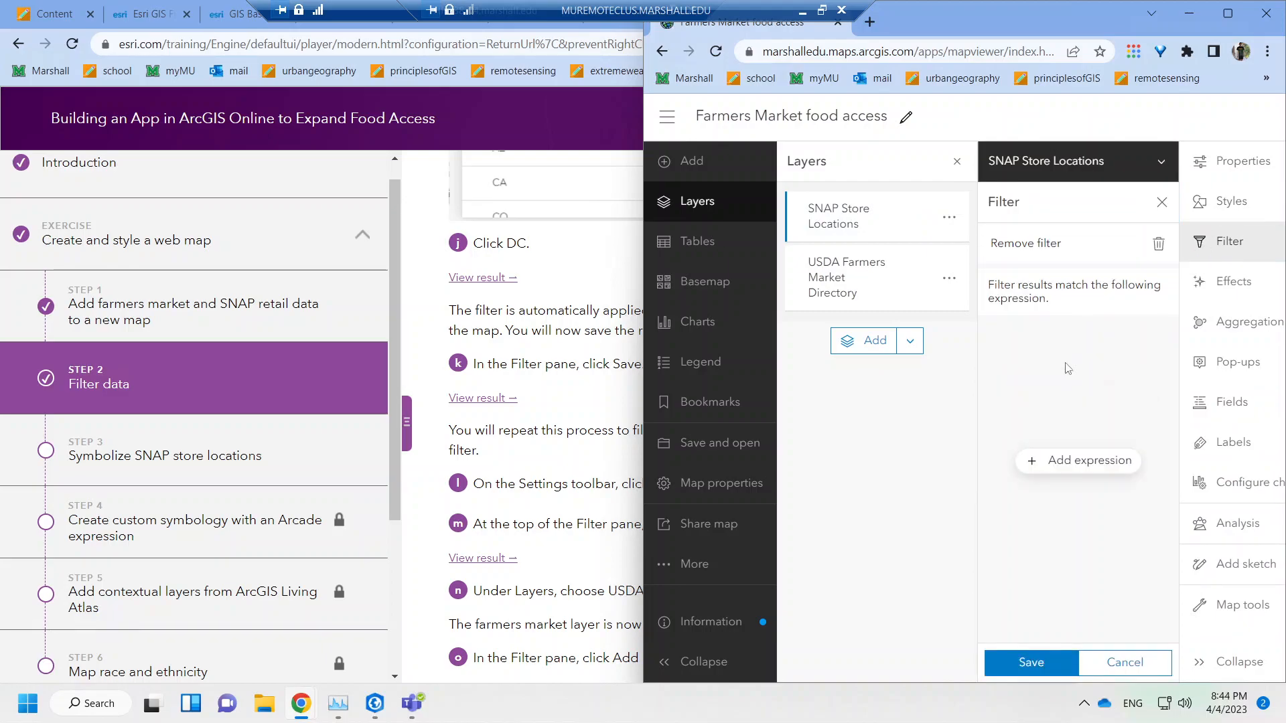
{"action": "left_click", "coordinate": [1133, 388]}
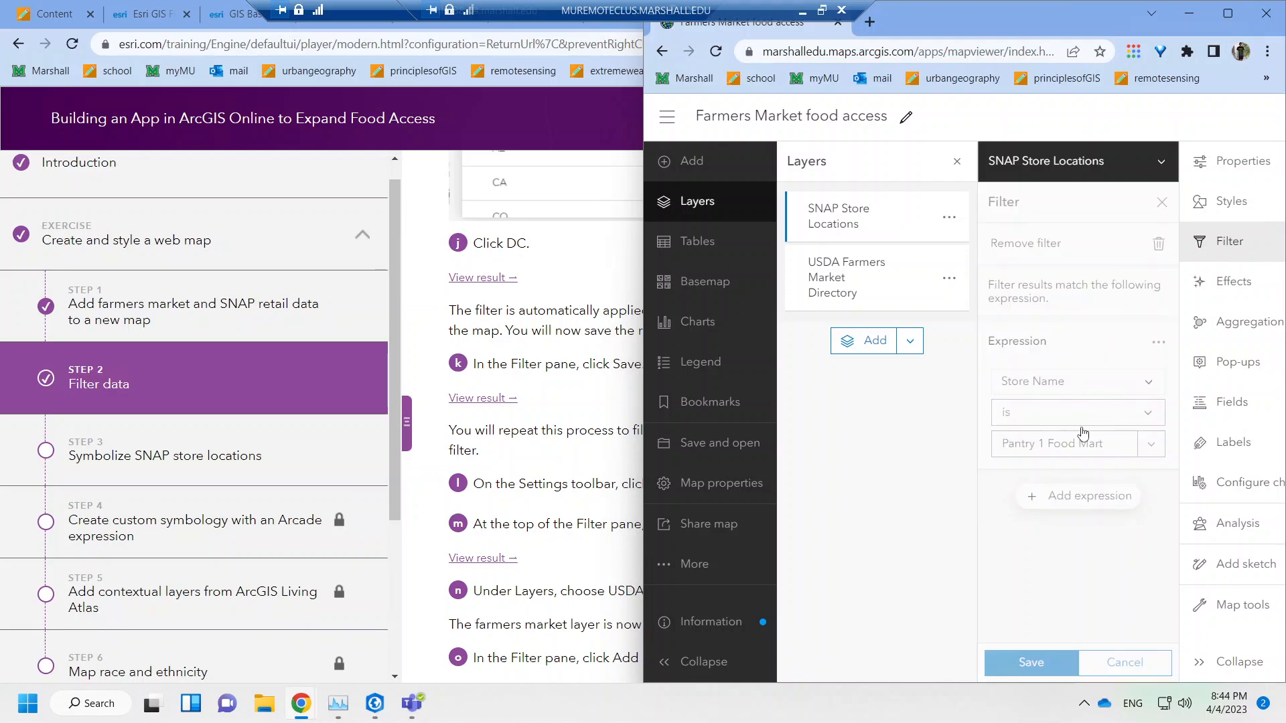
{"action": "left_click", "coordinate": [1011, 478]}
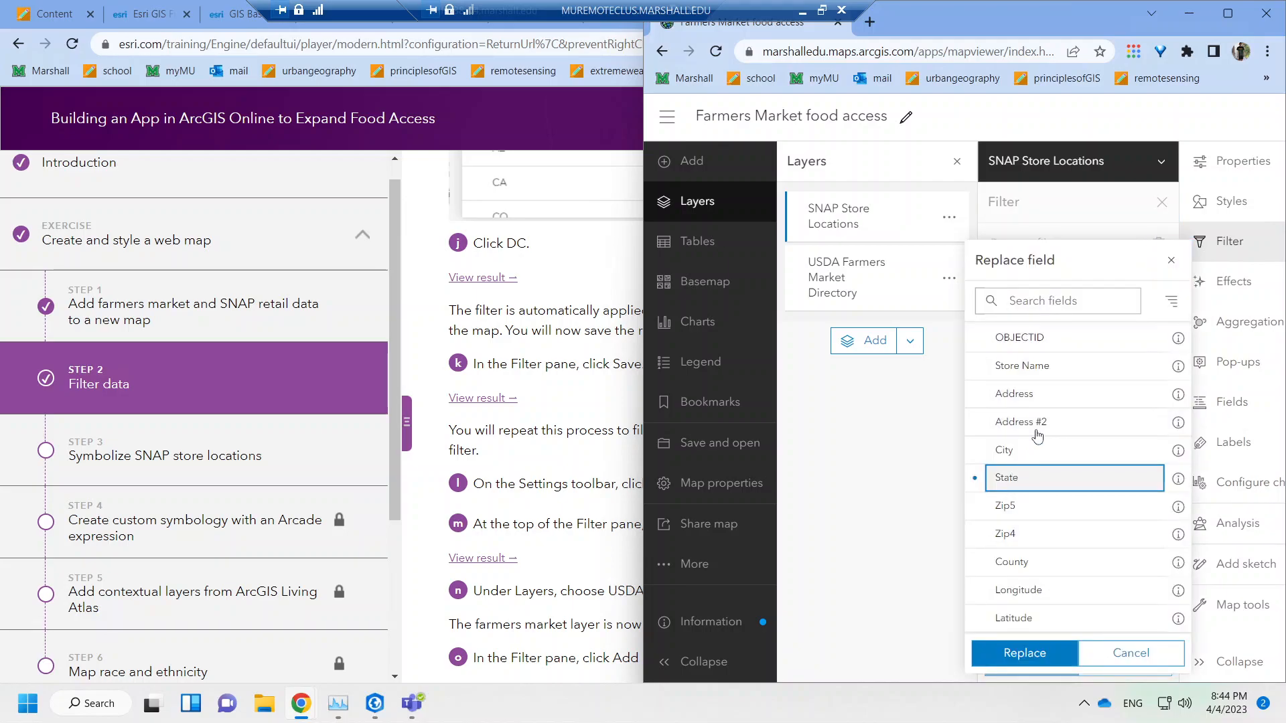
{"action": "left_click", "coordinate": [1024, 653]}
{"action": "left_click", "coordinate": [1038, 450]}
{"action": "type", "text": "CA"}
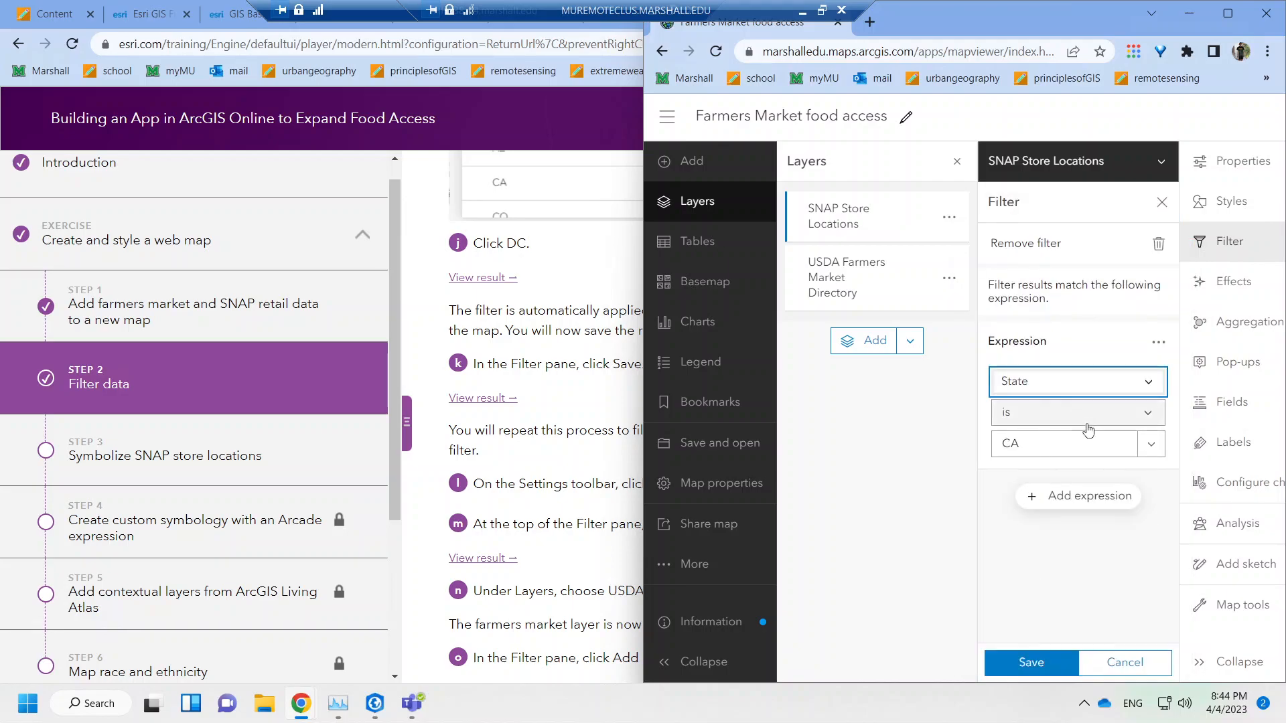
Sort the expression's values A to Z, choose DC so it reads State is DC, and save the filter.
{"action": "left_click", "coordinate": [1150, 443]}
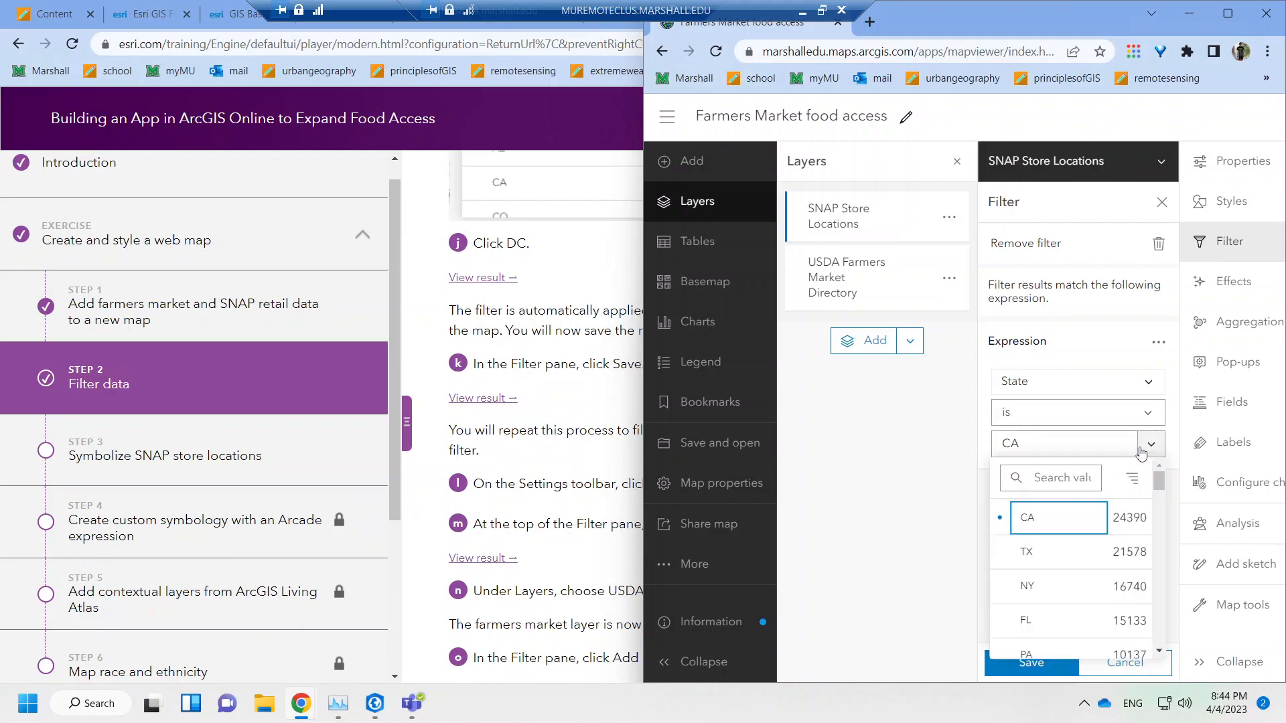
{"action": "left_click", "coordinate": [1132, 480]}
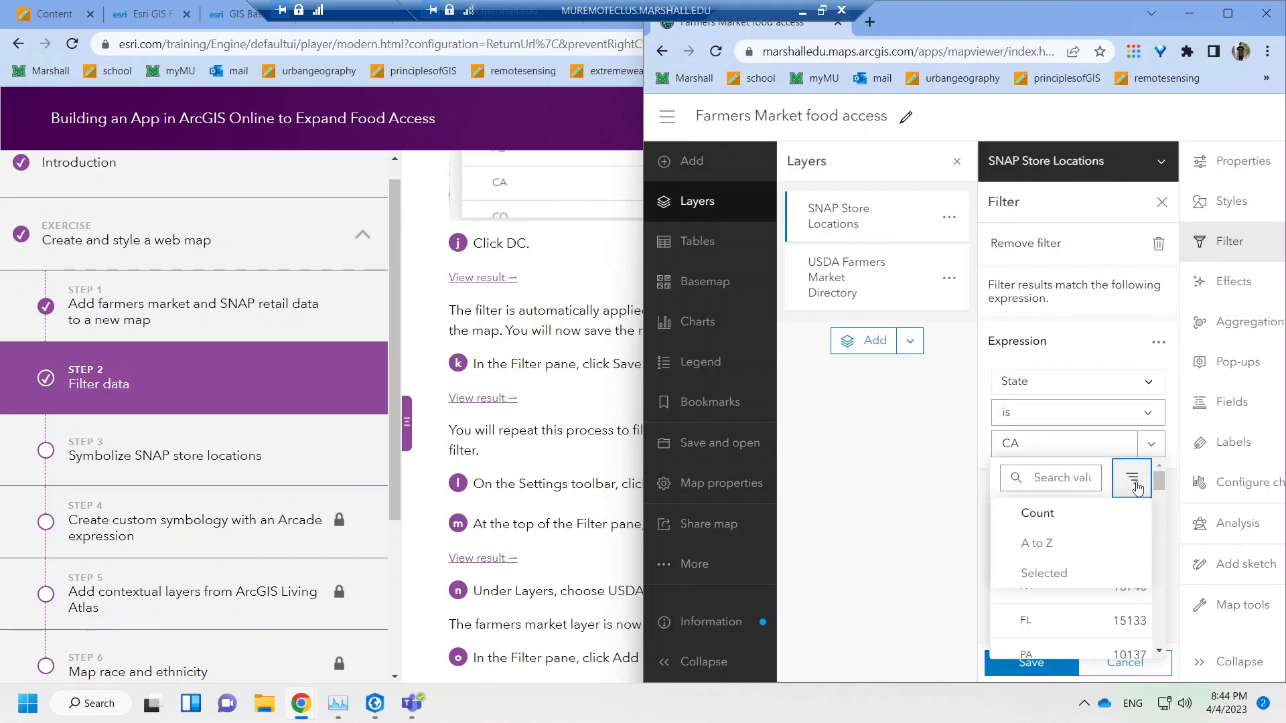
{"action": "left_click", "coordinate": [1057, 544]}
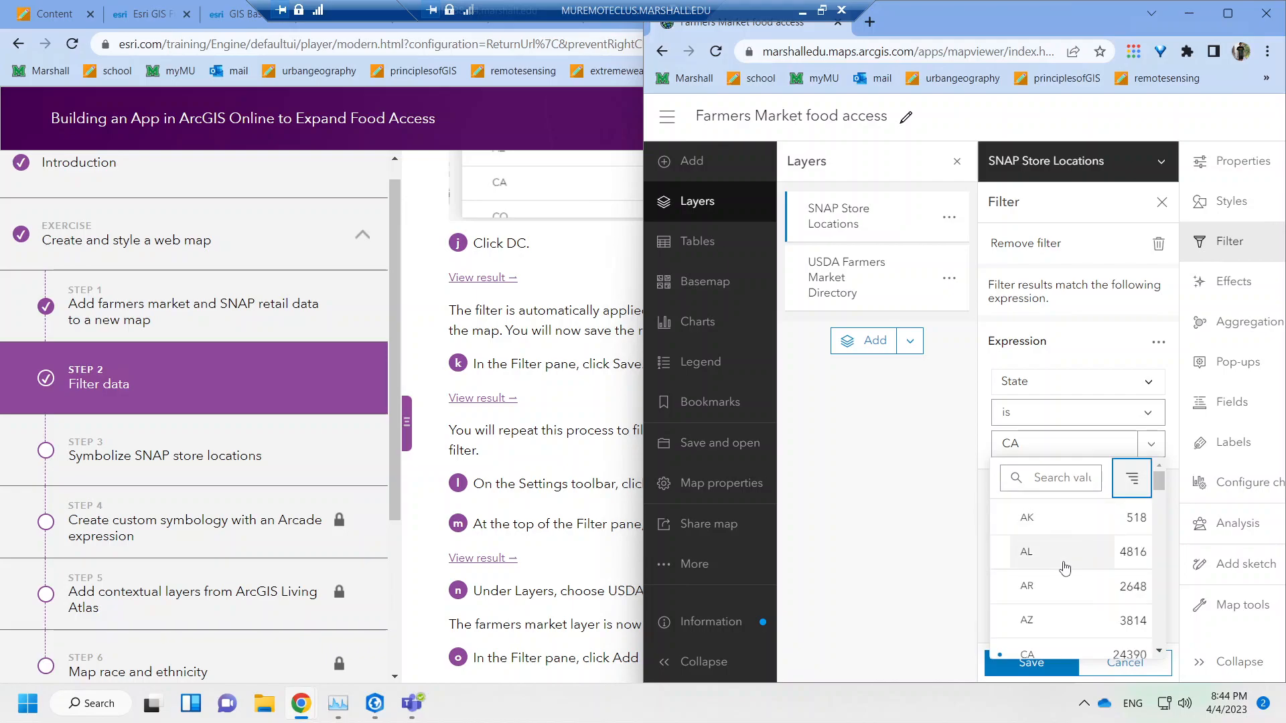
{"action": "scroll", "coordinate": [1069, 597], "scroll_direction": "down", "scroll_amount": 3}
{"action": "left_click", "coordinate": [1044, 598]}
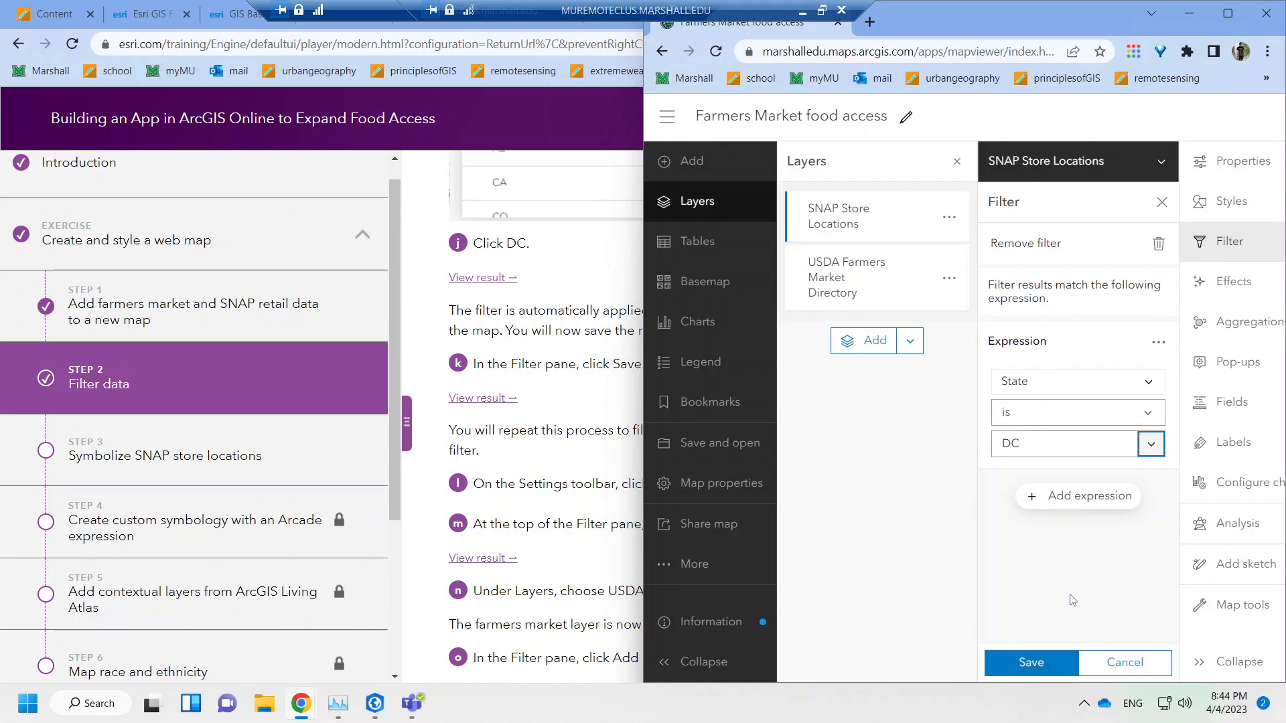
{"action": "left_click", "coordinate": [1044, 662]}
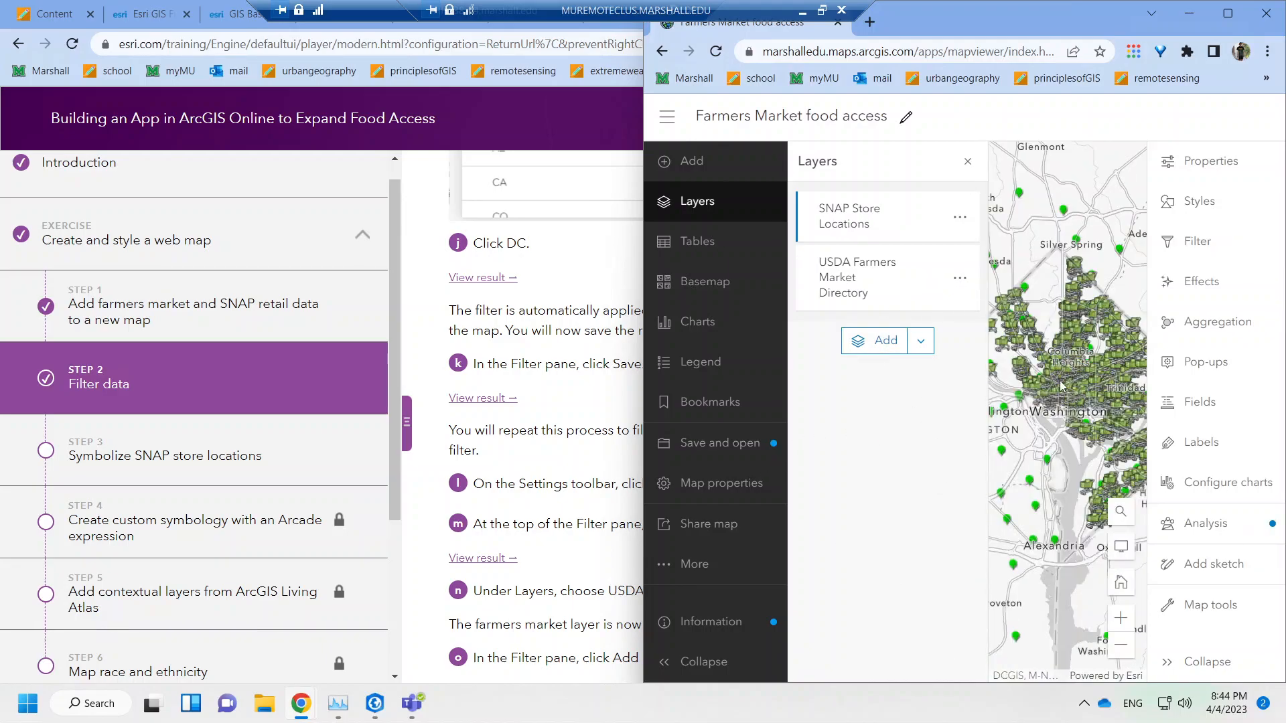
Make USDA Farmers Market Directory the active layer for filtering, and read exercise steps 2l to 2r.
{"action": "left_click", "coordinate": [859, 284]}
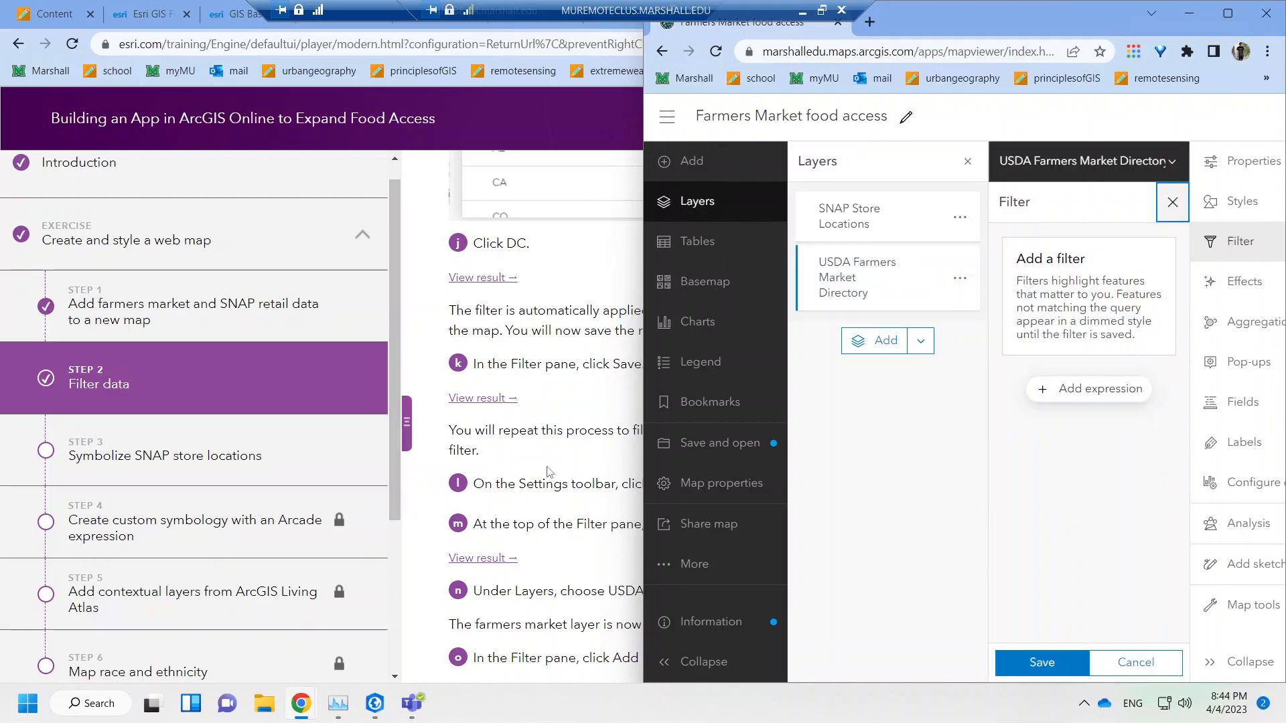
{"action": "left_click", "coordinate": [502, 469]}
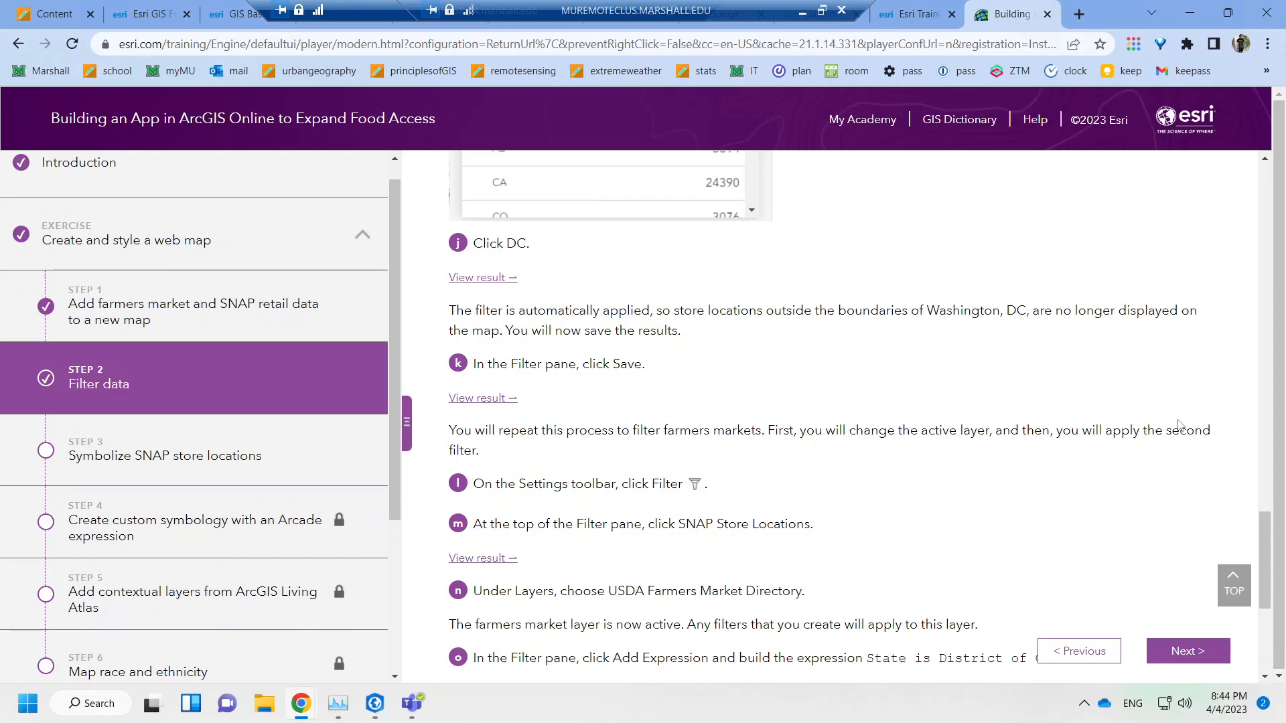
{"action": "scroll", "coordinate": [830, 415], "scroll_direction": "down", "scroll_amount": 2}
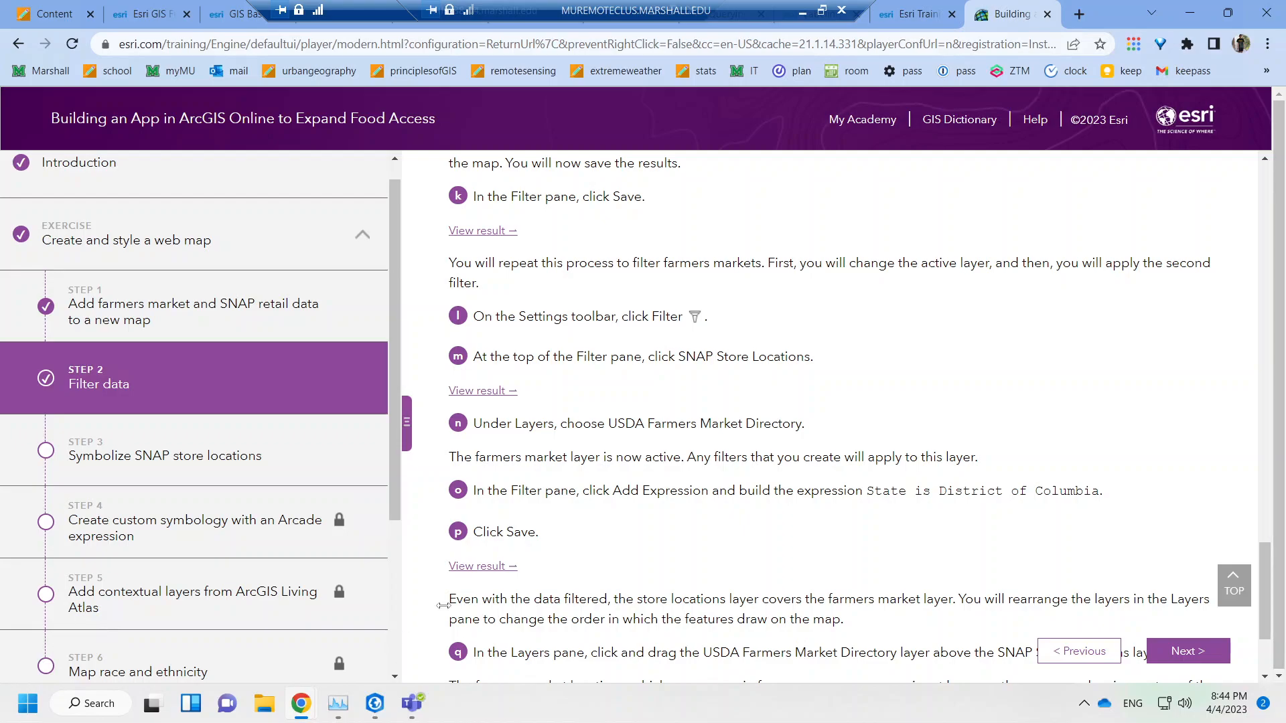
{"action": "mouse_move", "coordinate": [318, 708]}
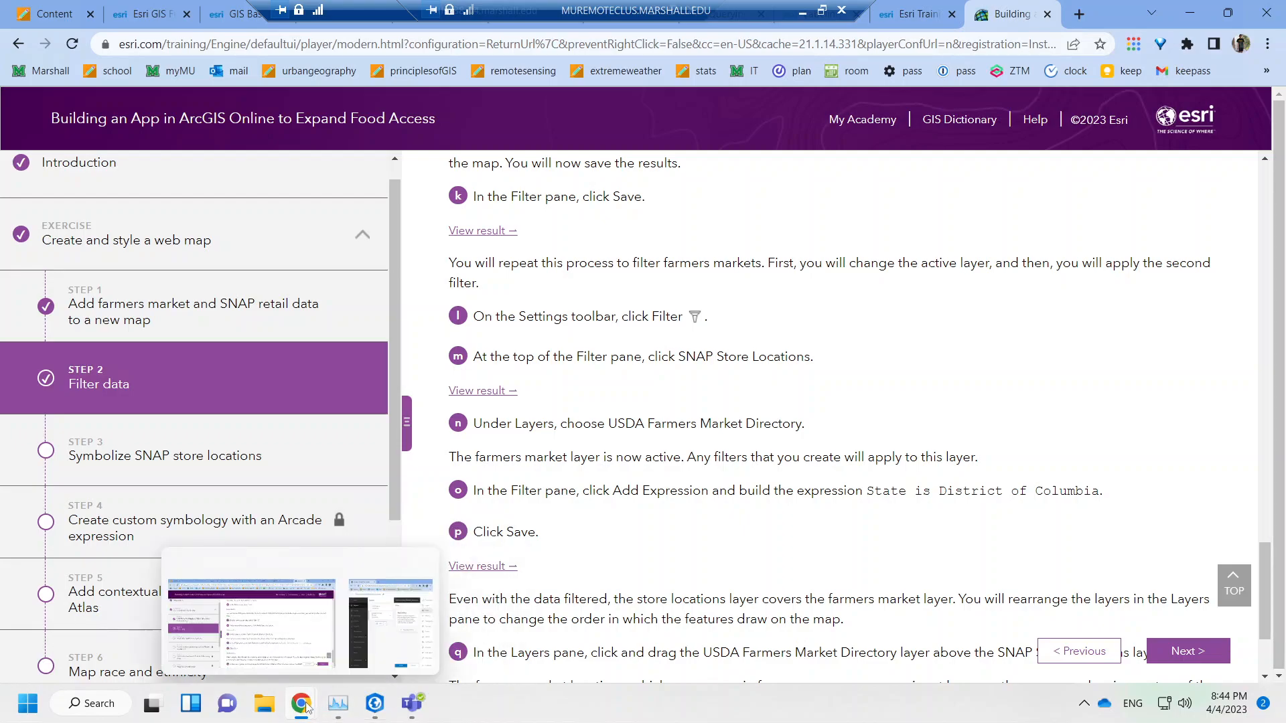
{"action": "left_click", "coordinate": [385, 636]}
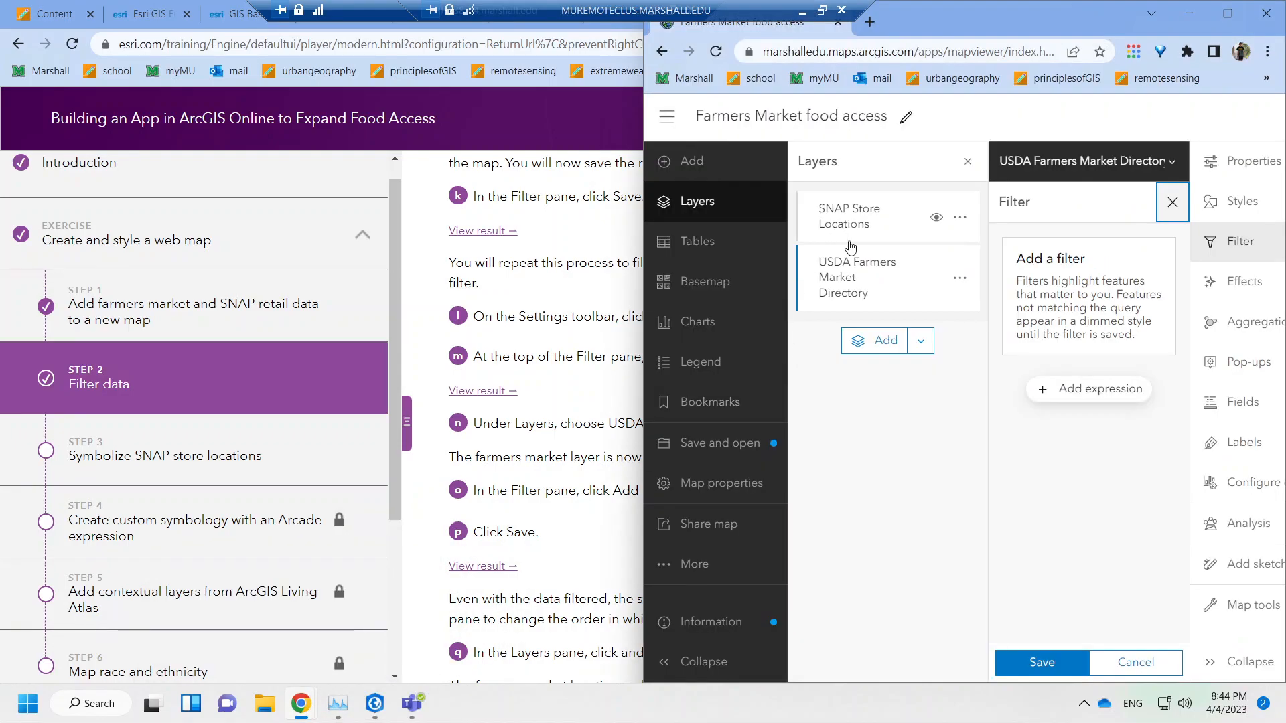
{"action": "left_click", "coordinate": [512, 469]}
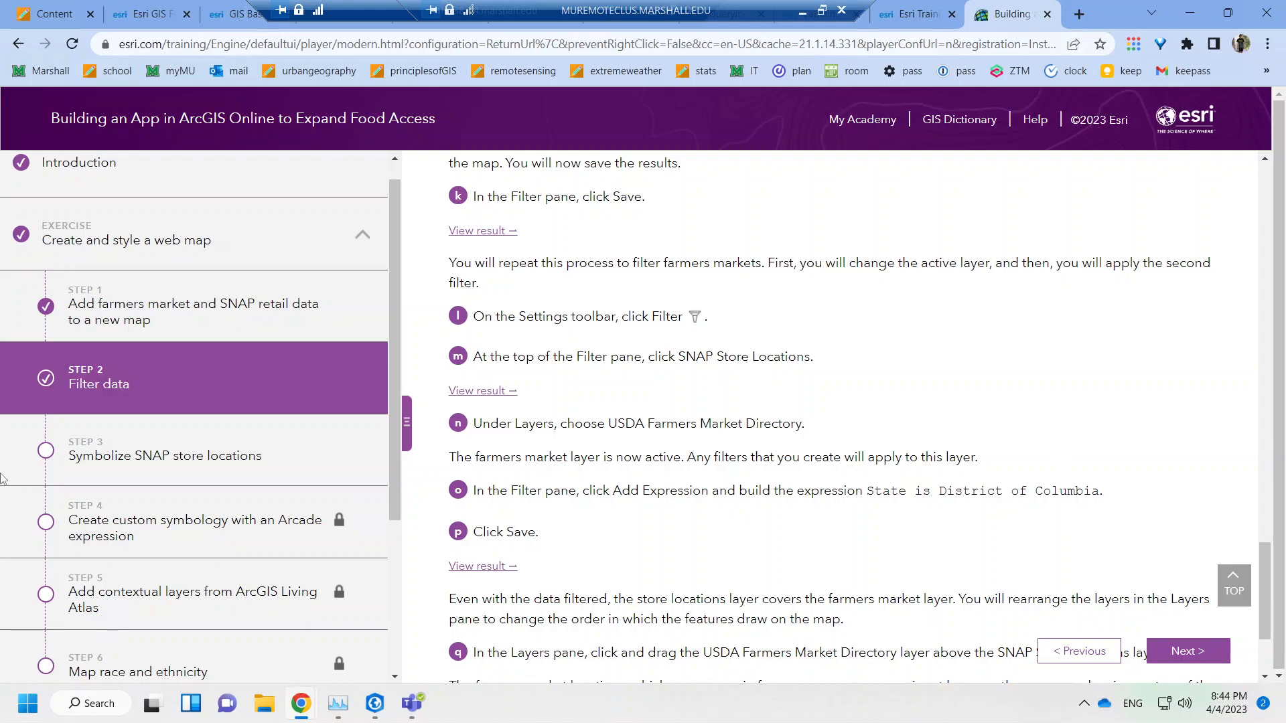
{"action": "scroll", "coordinate": [775, 442], "scroll_direction": "down", "scroll_amount": 2}
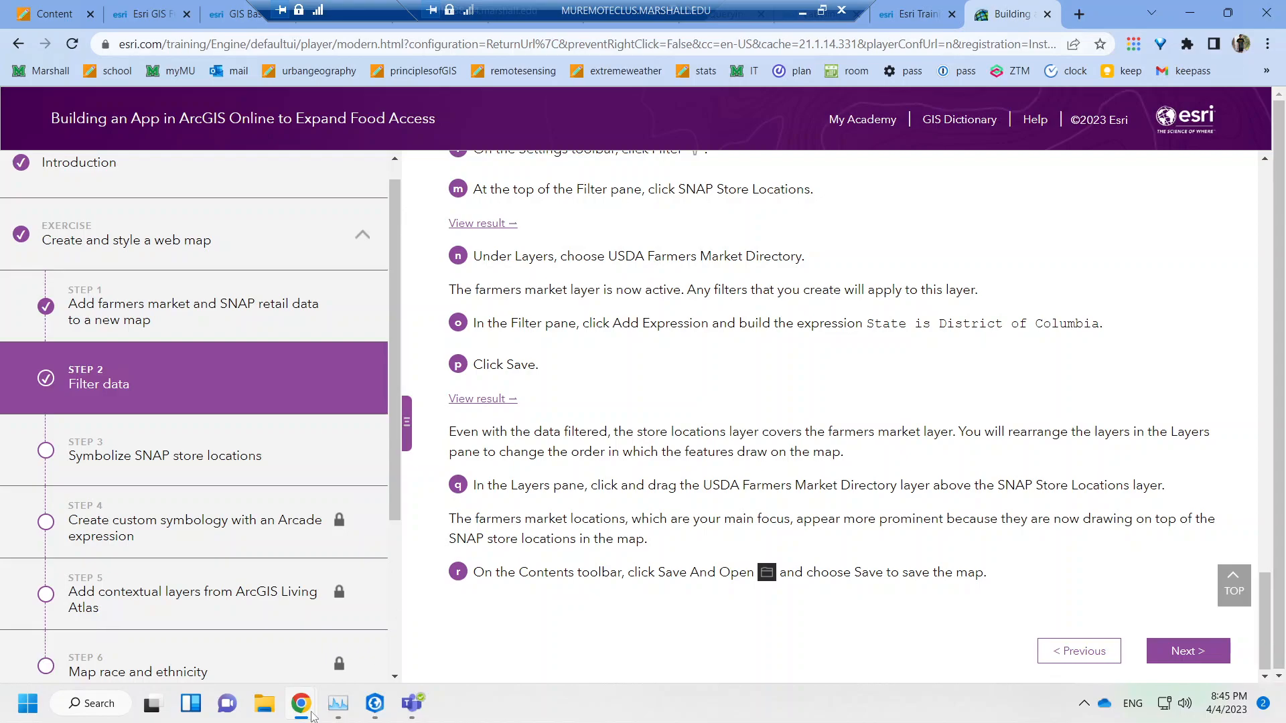
Return to the map, add a filter expression to USDA Farmers Market Directory and set its field to State.
{"action": "mouse_move", "coordinate": [300, 703]}
{"action": "left_click", "coordinate": [405, 648]}
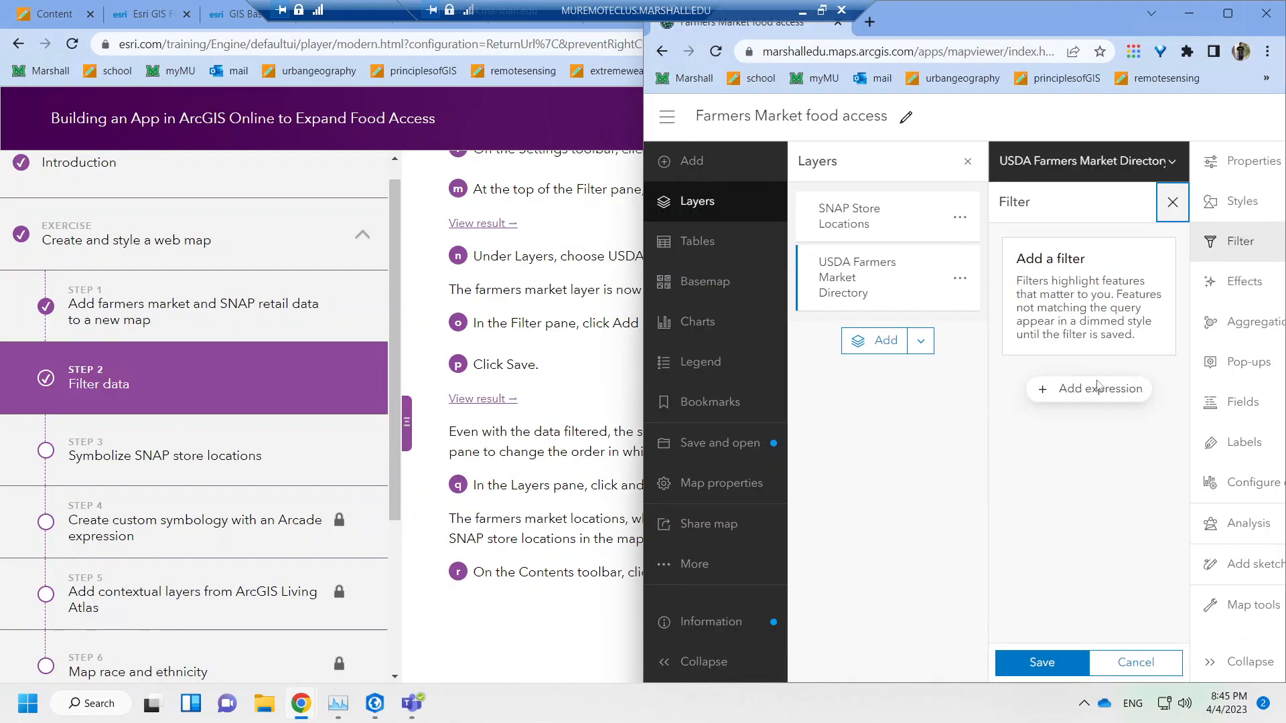
{"action": "left_click", "coordinate": [1096, 394]}
{"action": "left_click", "coordinate": [1096, 394]}
{"action": "left_click", "coordinate": [1105, 388]}
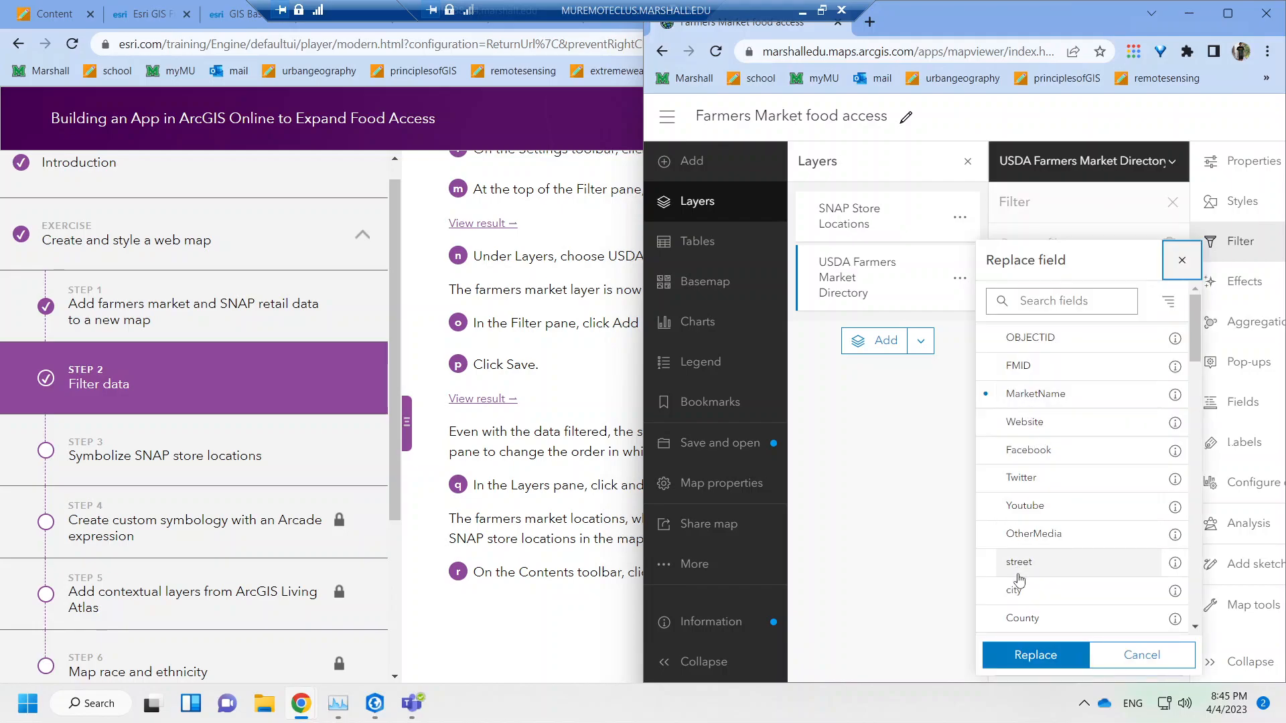
{"action": "scroll", "coordinate": [1049, 509], "scroll_direction": "down", "scroll_amount": 3}
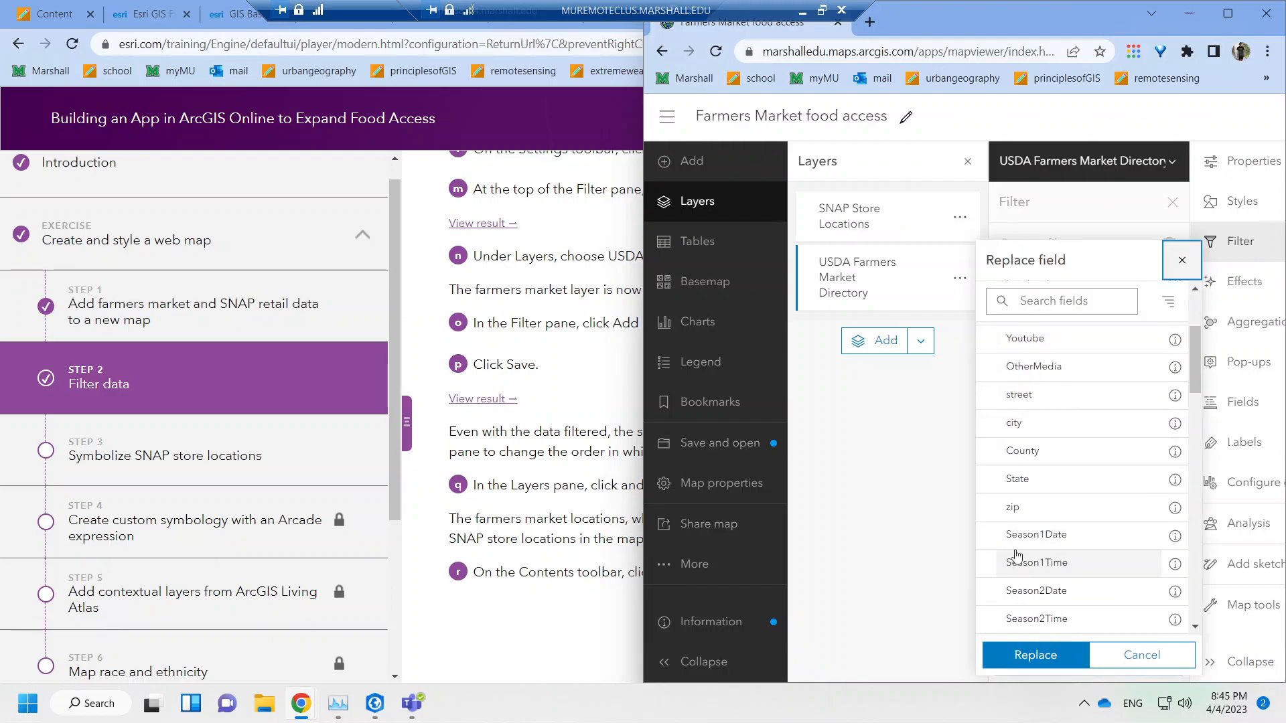
{"action": "left_click", "coordinate": [1018, 479]}
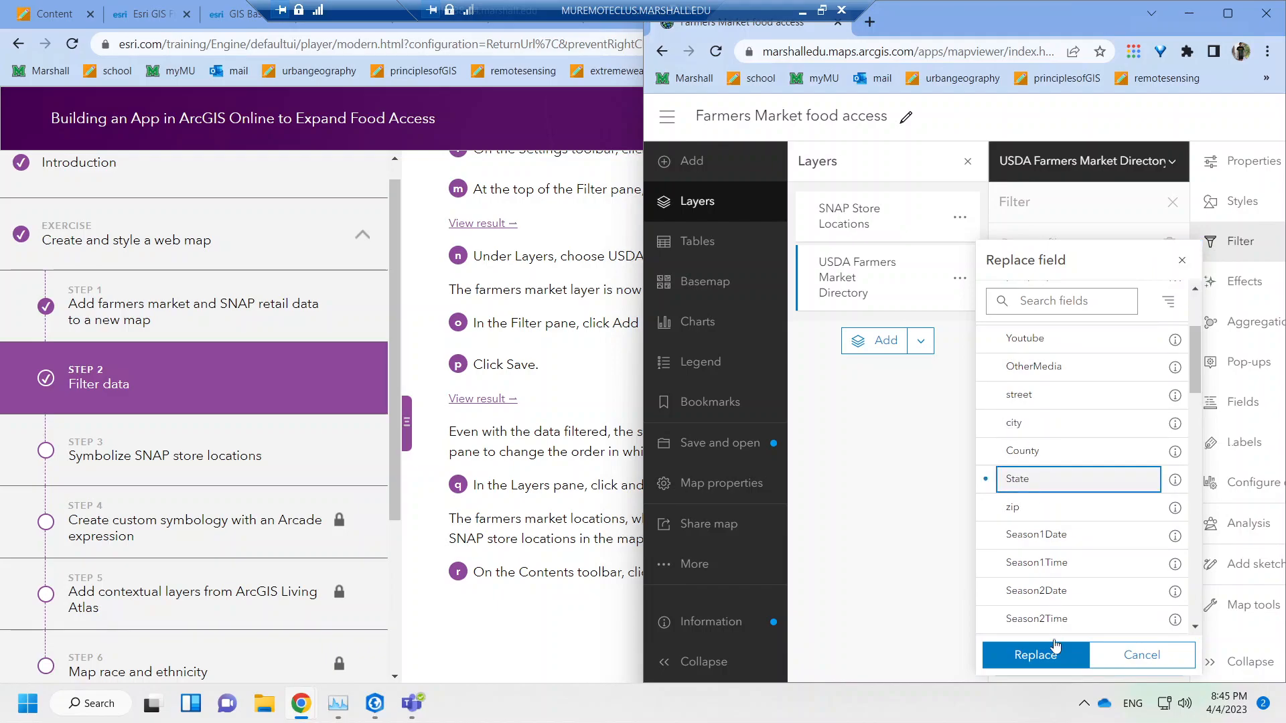
{"action": "left_click", "coordinate": [1028, 653]}
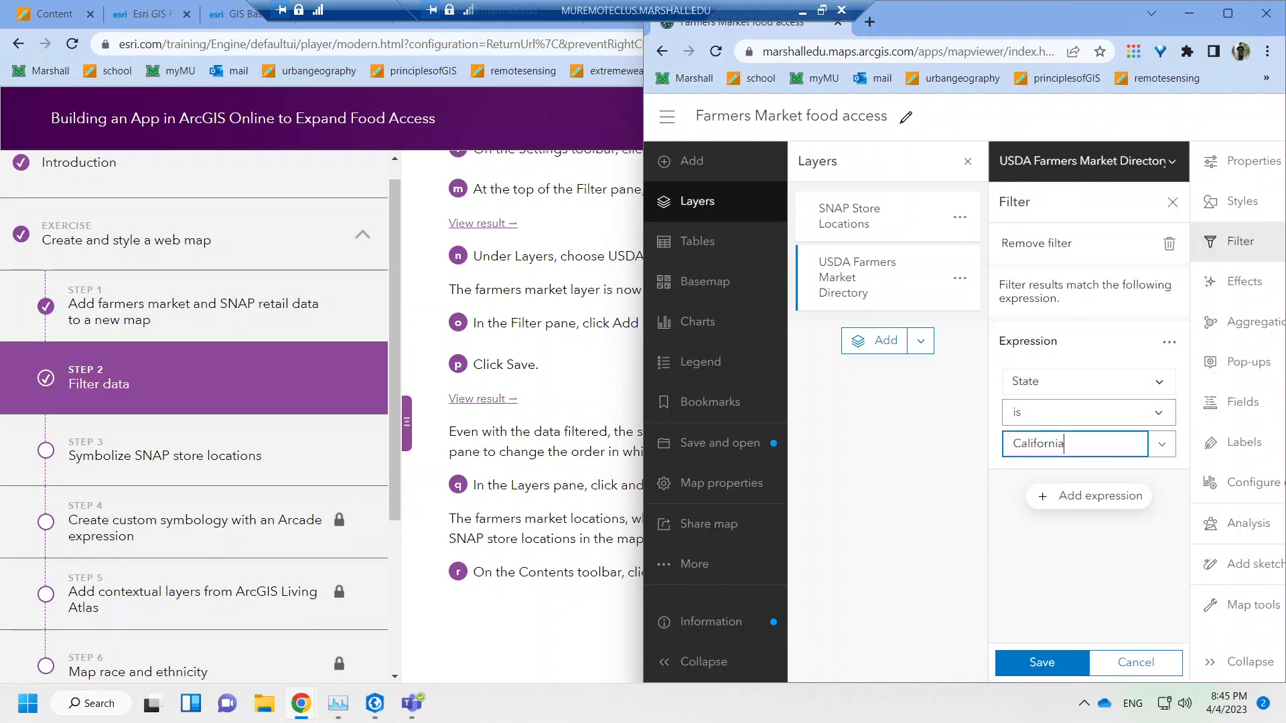
Sort the filter values A to Z, choose District of Columbia so the expression reads State is District of Columbia, and save the filter.
{"action": "left_click", "coordinate": [1157, 451]}
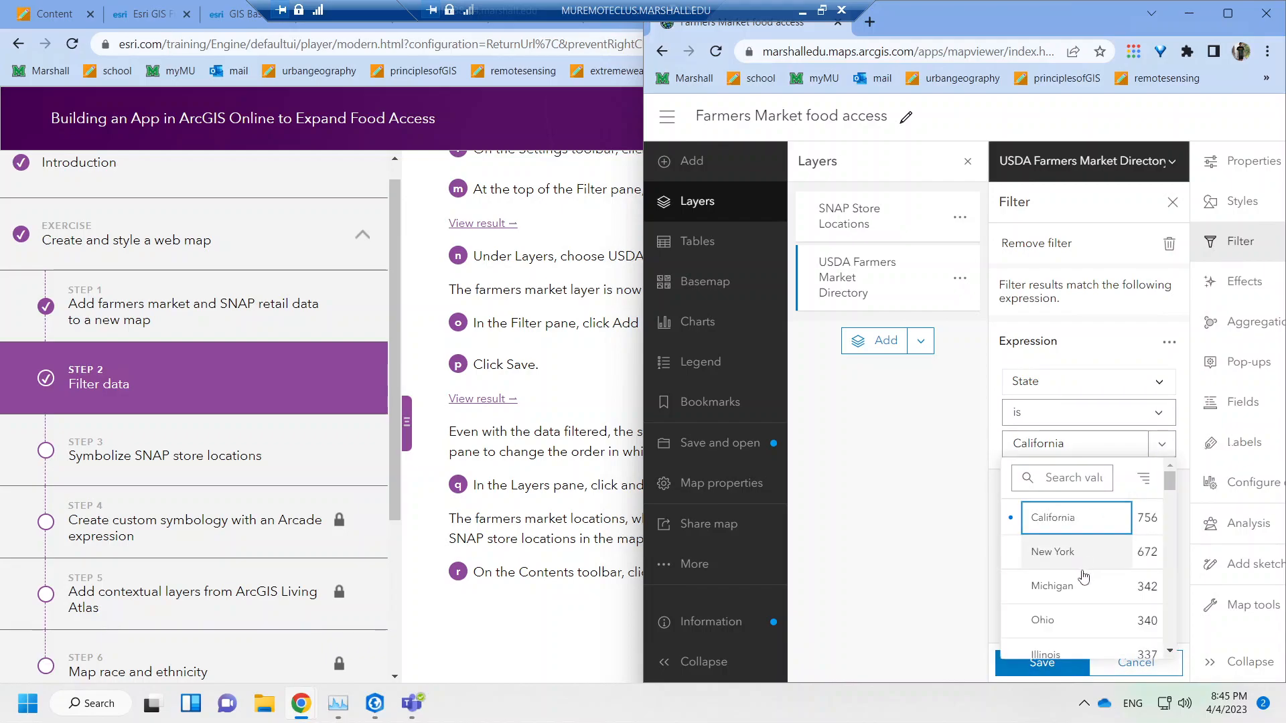
{"action": "scroll", "coordinate": [1086, 574], "scroll_direction": "down", "scroll_amount": 2}
{"action": "left_click_drag", "start_coordinate": [1169, 497], "coordinate": [1170, 517]}
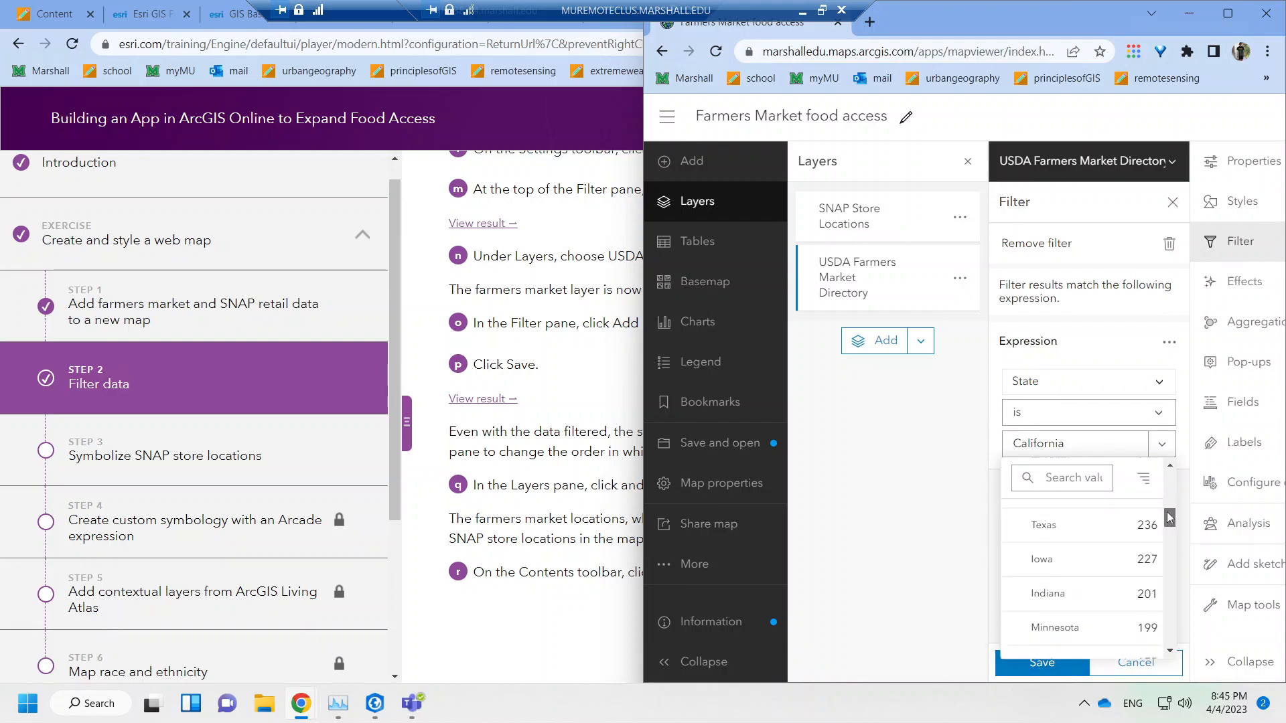
{"action": "left_click", "coordinate": [1143, 478]}
{"action": "left_click", "coordinate": [1075, 543]}
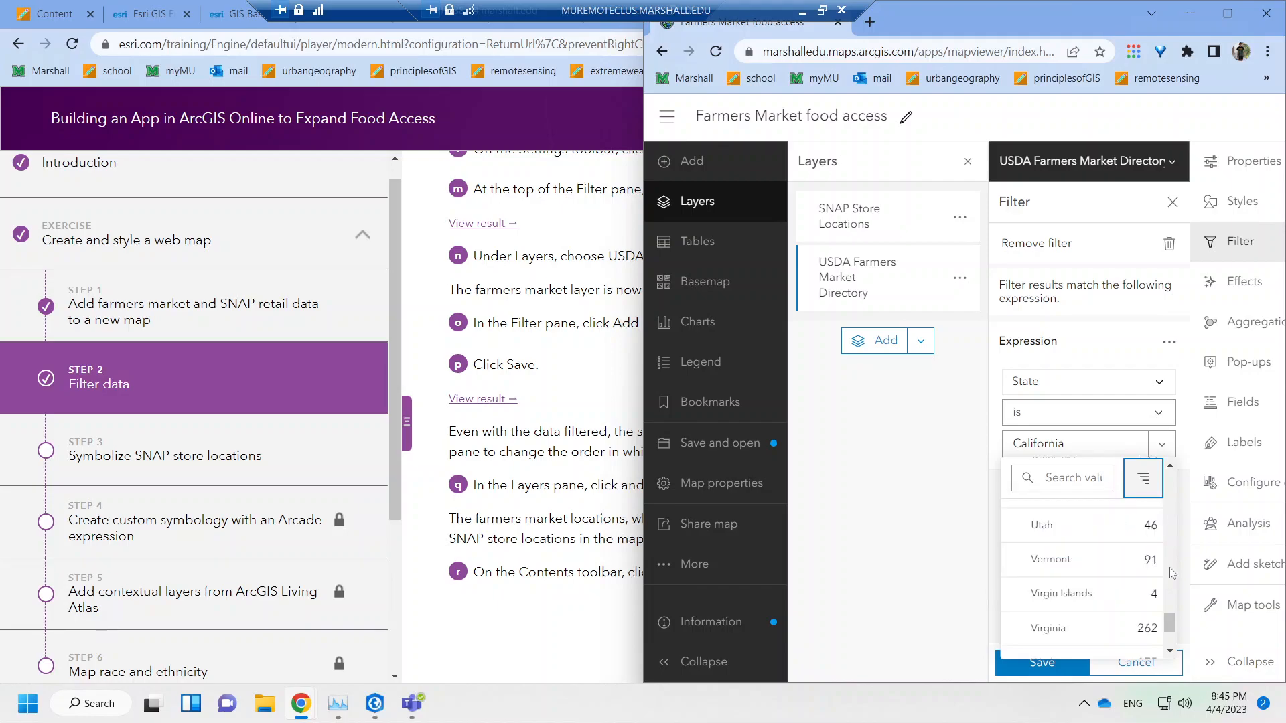
{"action": "left_click_drag", "start_coordinate": [1169, 507], "coordinate": [1169, 497]}
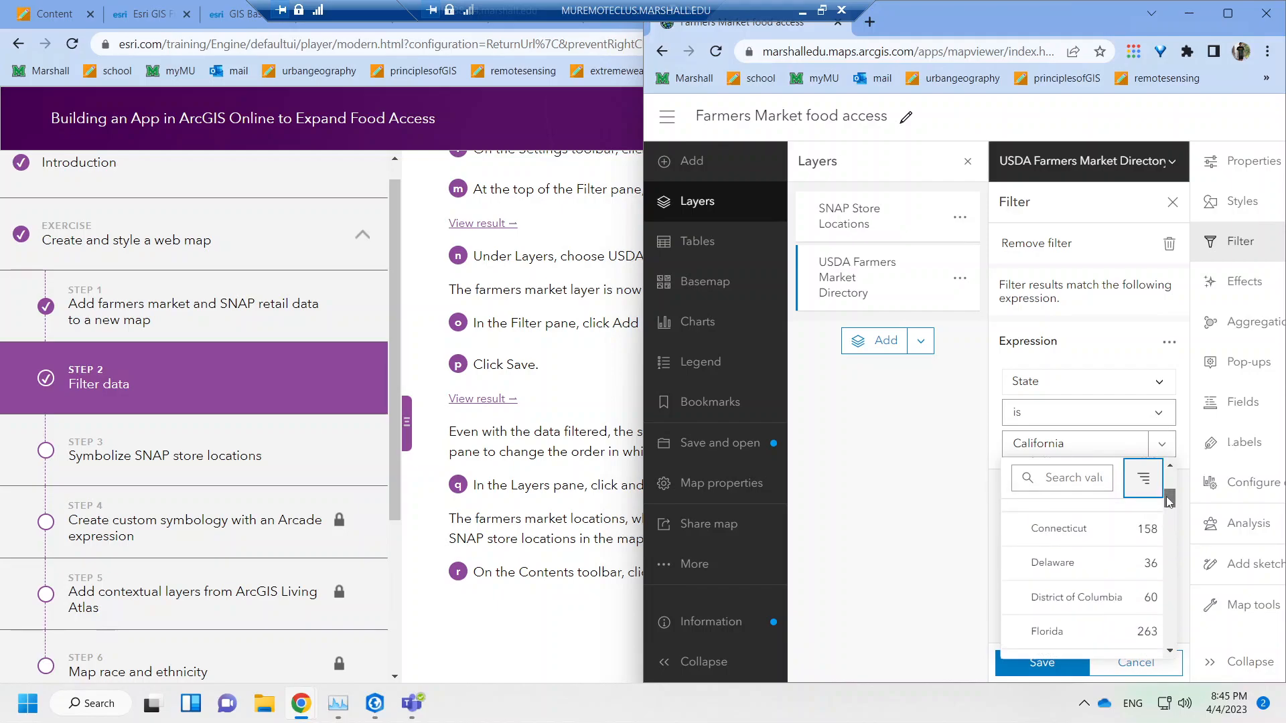
{"action": "left_click", "coordinate": [1071, 598]}
{"action": "left_click", "coordinate": [1032, 662]}
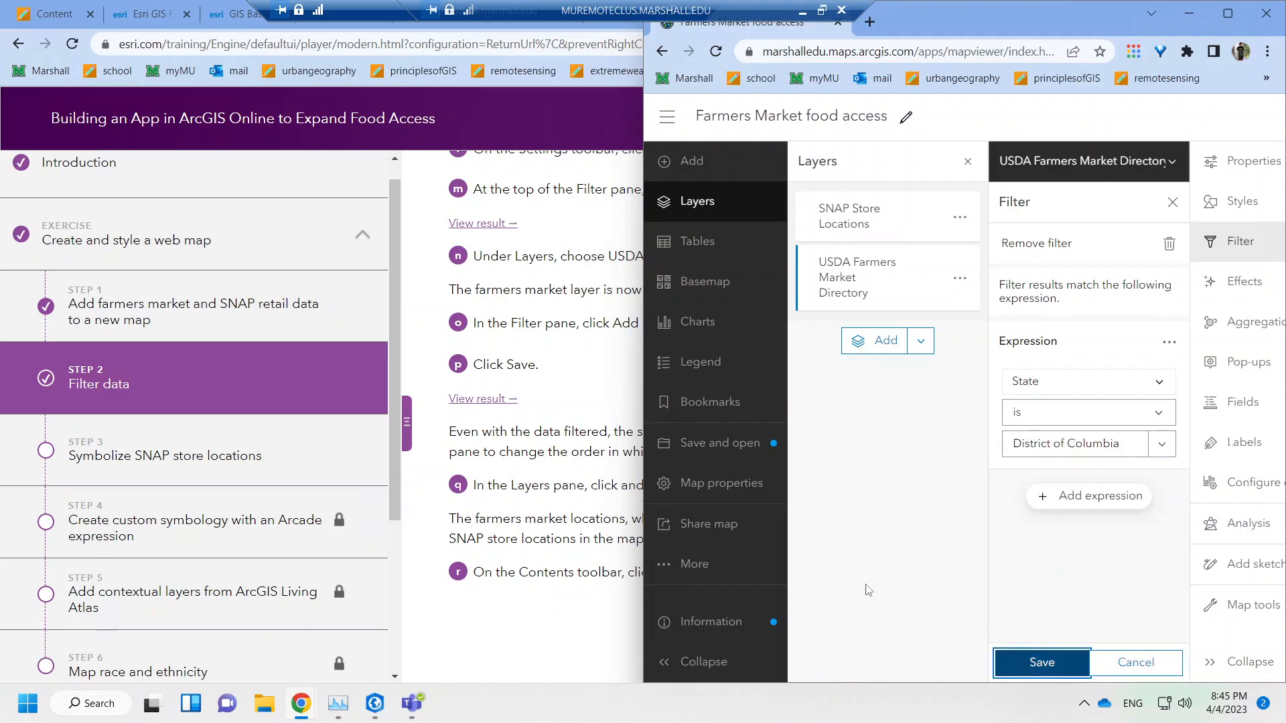
Read exercise step 2q, return to the map and move USDA Farmers Market Directory above SNAP Store Locations in the layer order.
{"action": "key", "text": "alt+Tab"}
{"action": "left_click_drag", "start_coordinate": [489, 366], "coordinate": [587, 371]}
{"action": "left_click", "coordinate": [630, 371]}
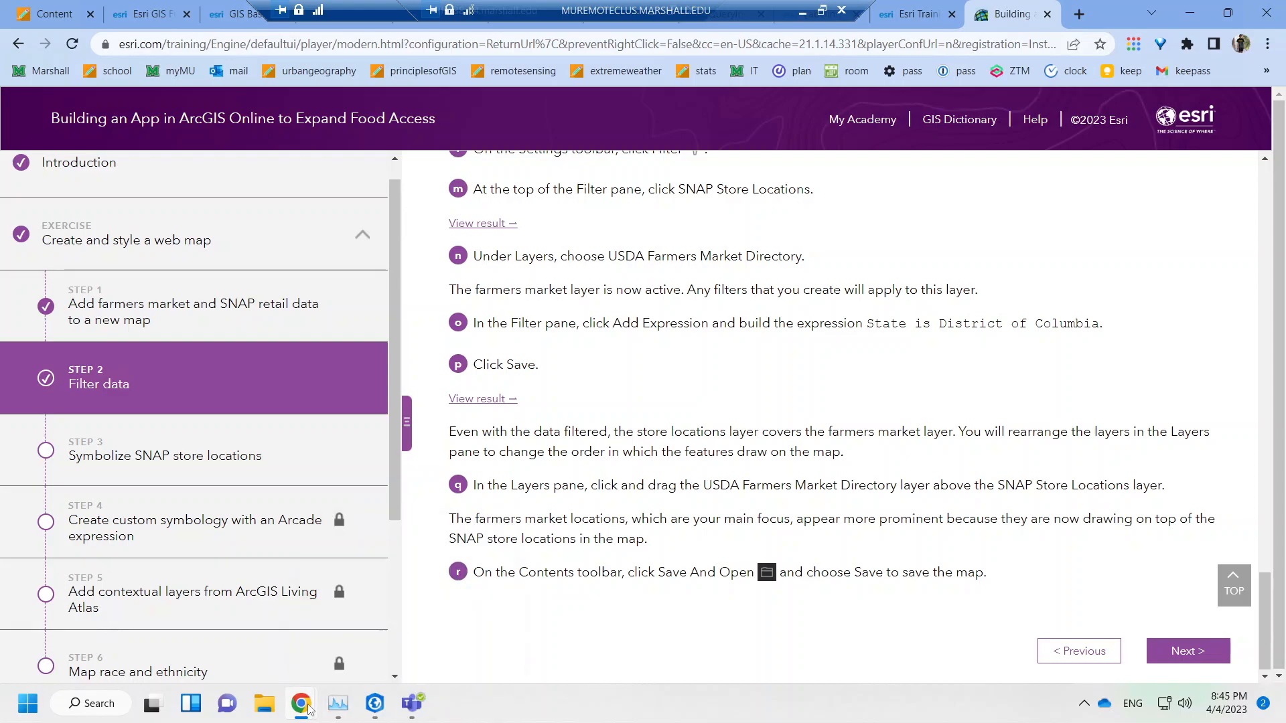
{"action": "mouse_move", "coordinate": [310, 707]}
{"action": "left_click", "coordinate": [419, 641]}
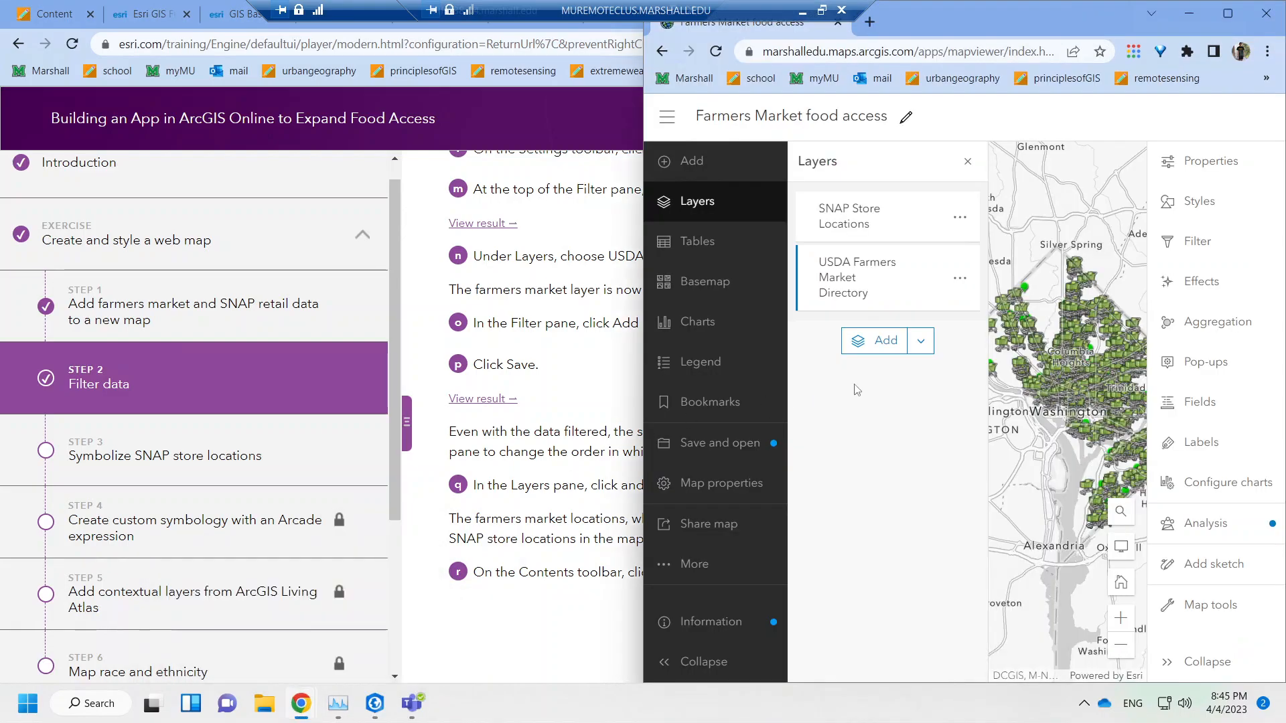
{"action": "left_click_drag", "start_coordinate": [848, 275], "coordinate": [829, 201]}
Check exercise step 2r, return to the map and save the Farmers Market food access map.
{"action": "key", "text": "alt+Tab"}
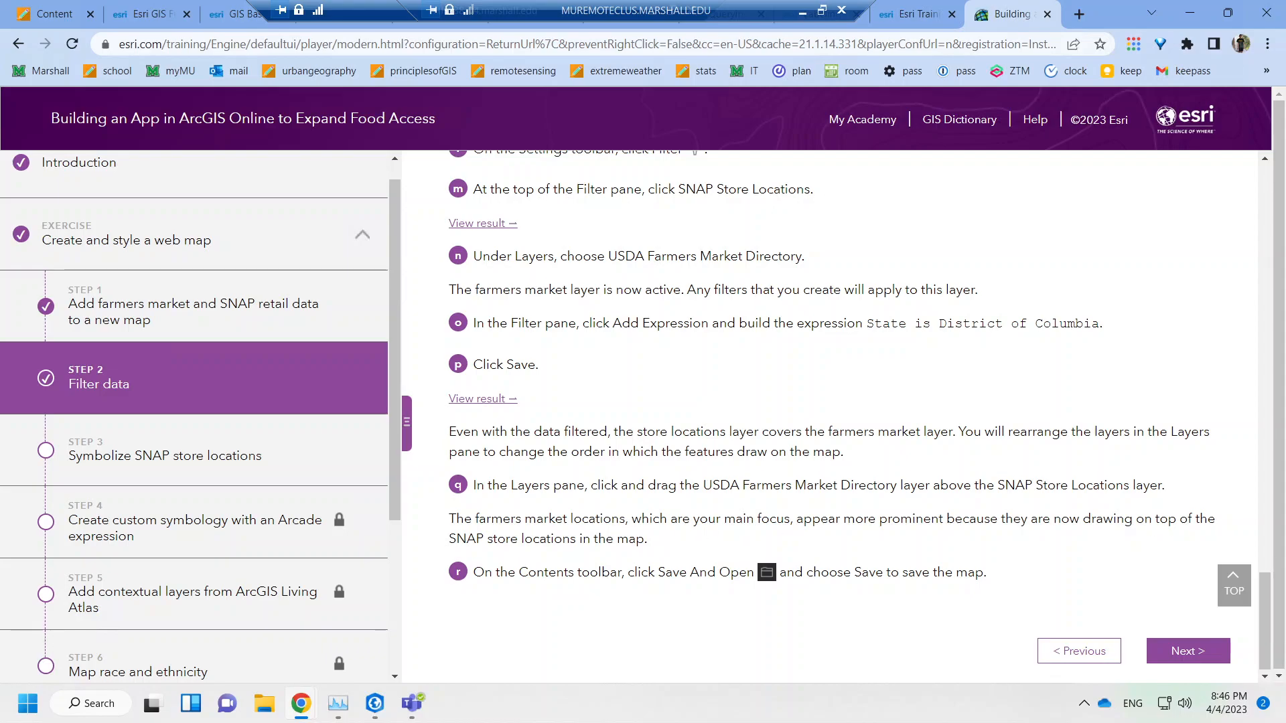
{"action": "scroll", "coordinate": [736, 512], "scroll_direction": "down", "scroll_amount": 1}
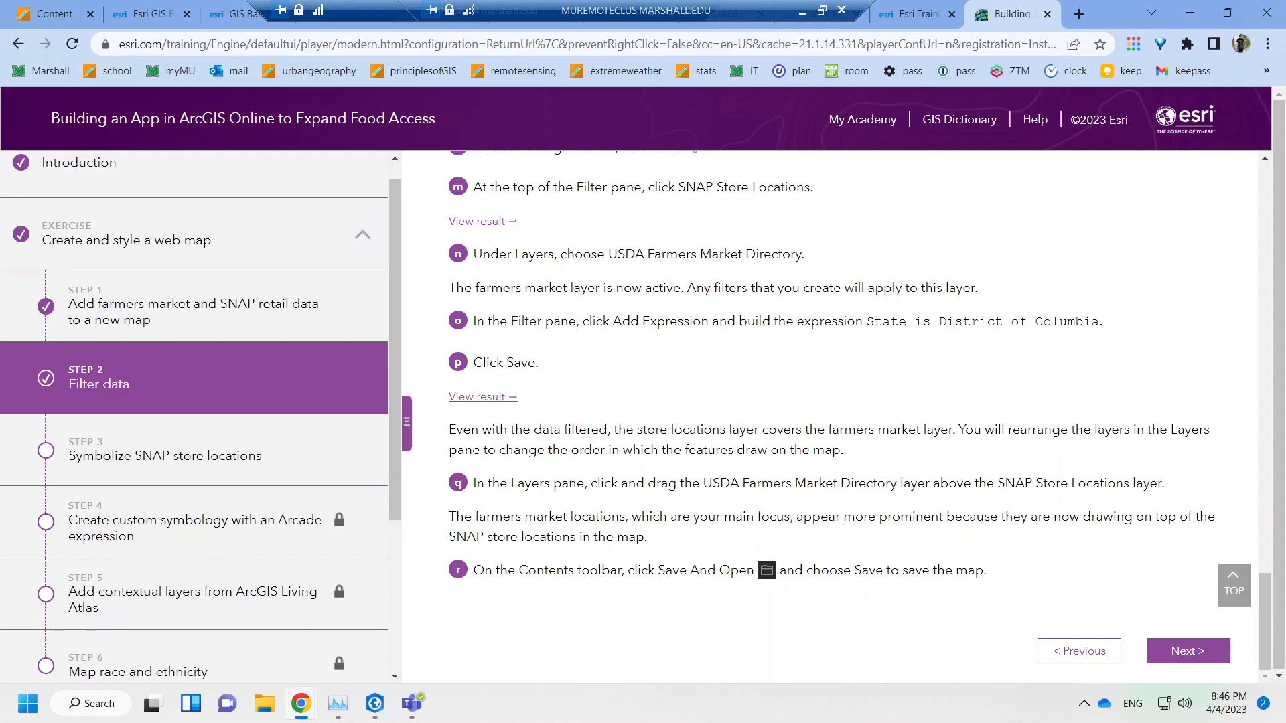
{"action": "mouse_move", "coordinate": [300, 703]}
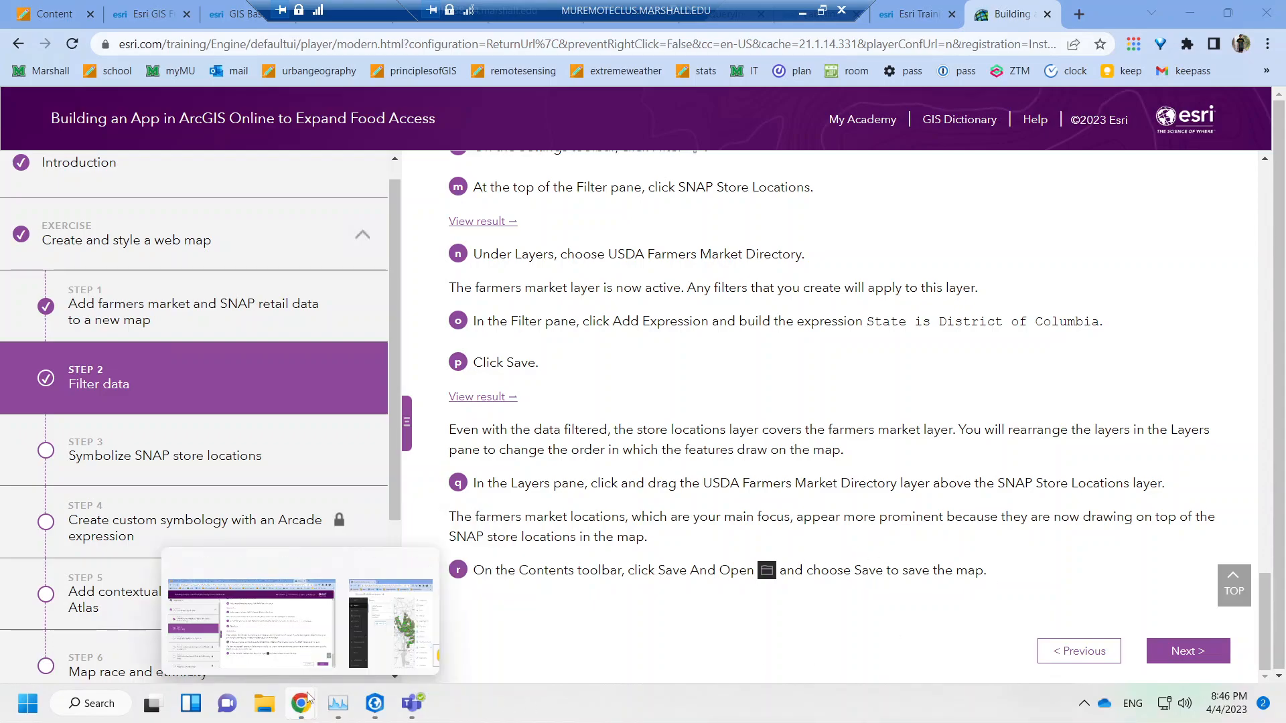
{"action": "left_click", "coordinate": [402, 635]}
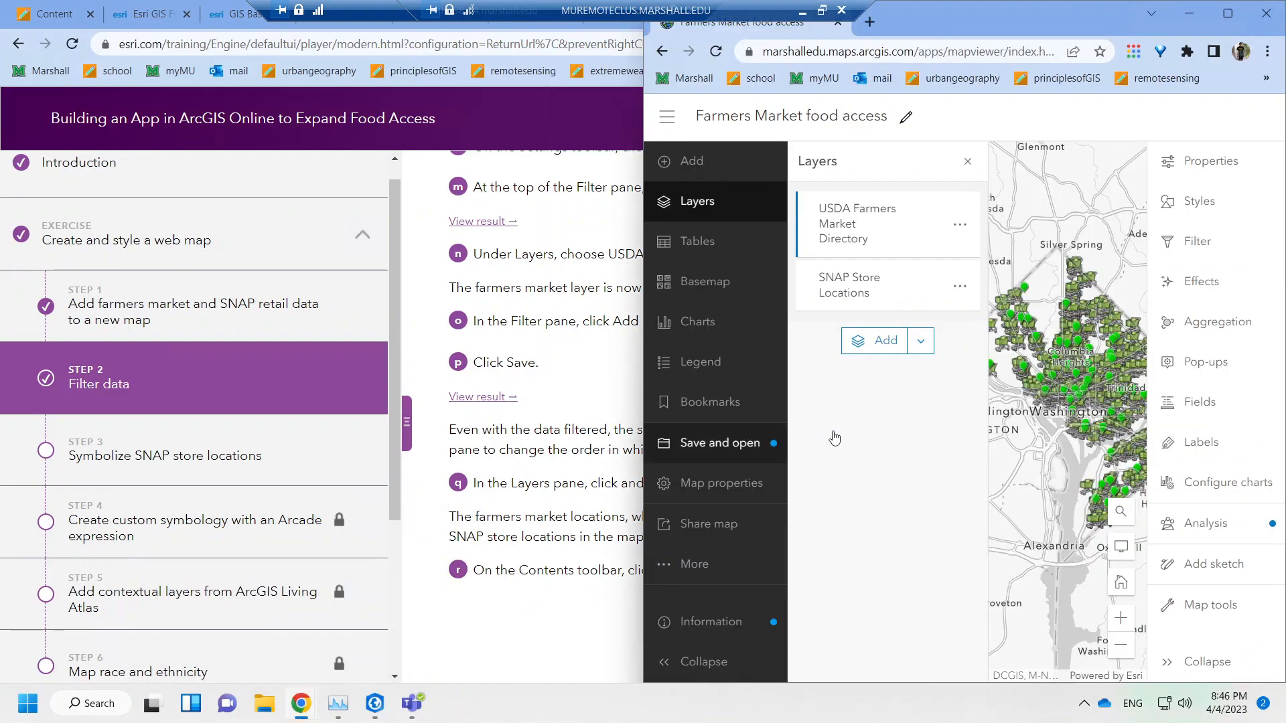
{"action": "left_click", "coordinate": [712, 445]}
{"action": "left_click", "coordinate": [894, 464]}
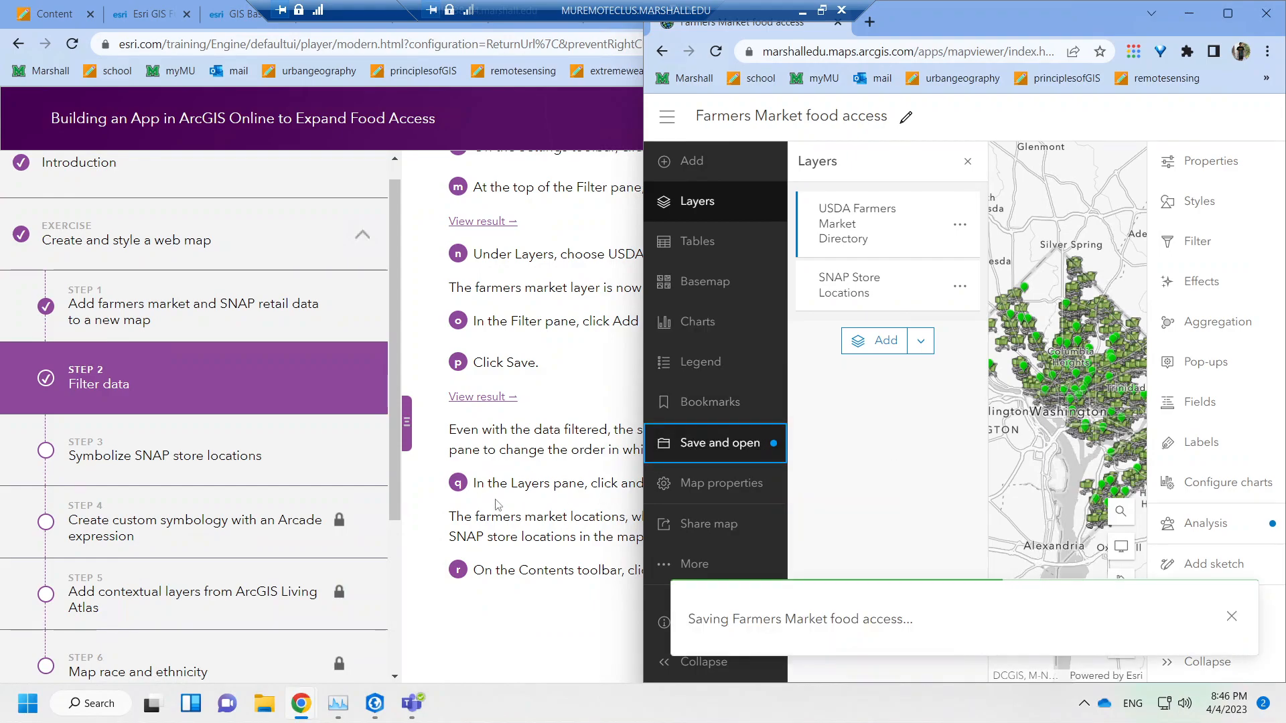
Advance the exercise to Step 3, Symbolize SNAP store locations, and read instructions 3a to 3g.
{"action": "left_click", "coordinate": [497, 505]}
{"action": "left_click", "coordinate": [1201, 651]}
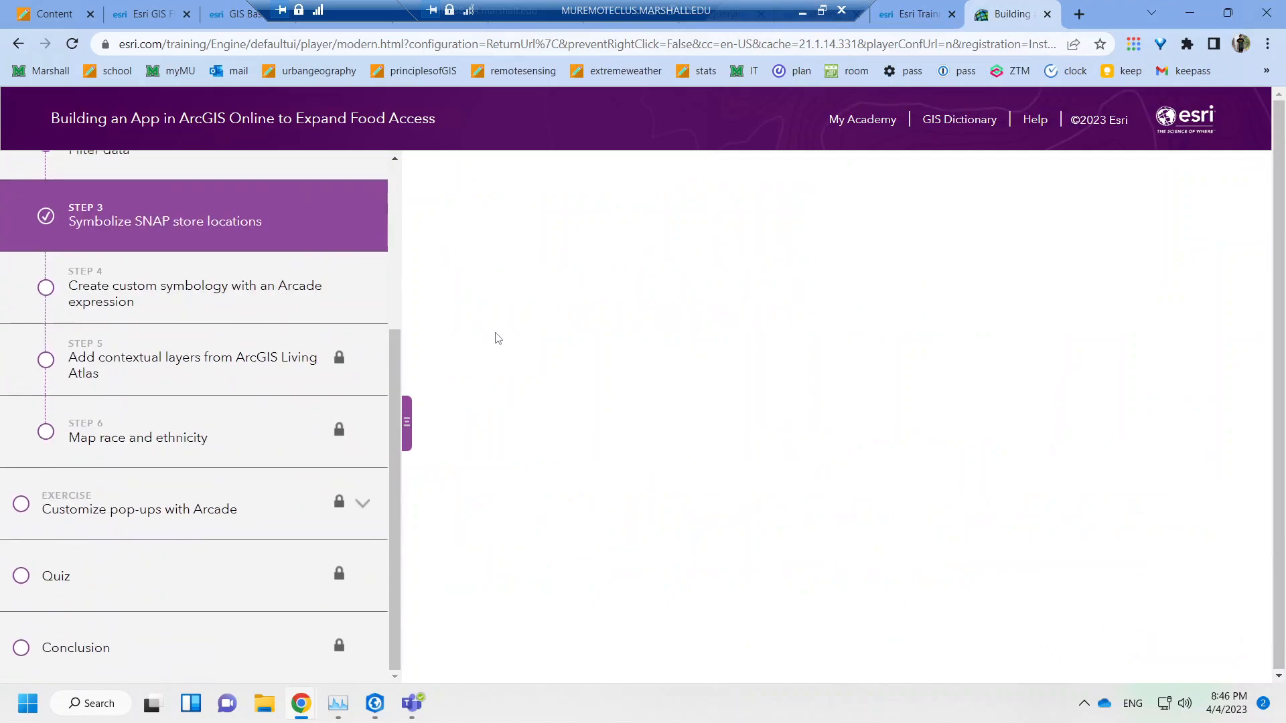
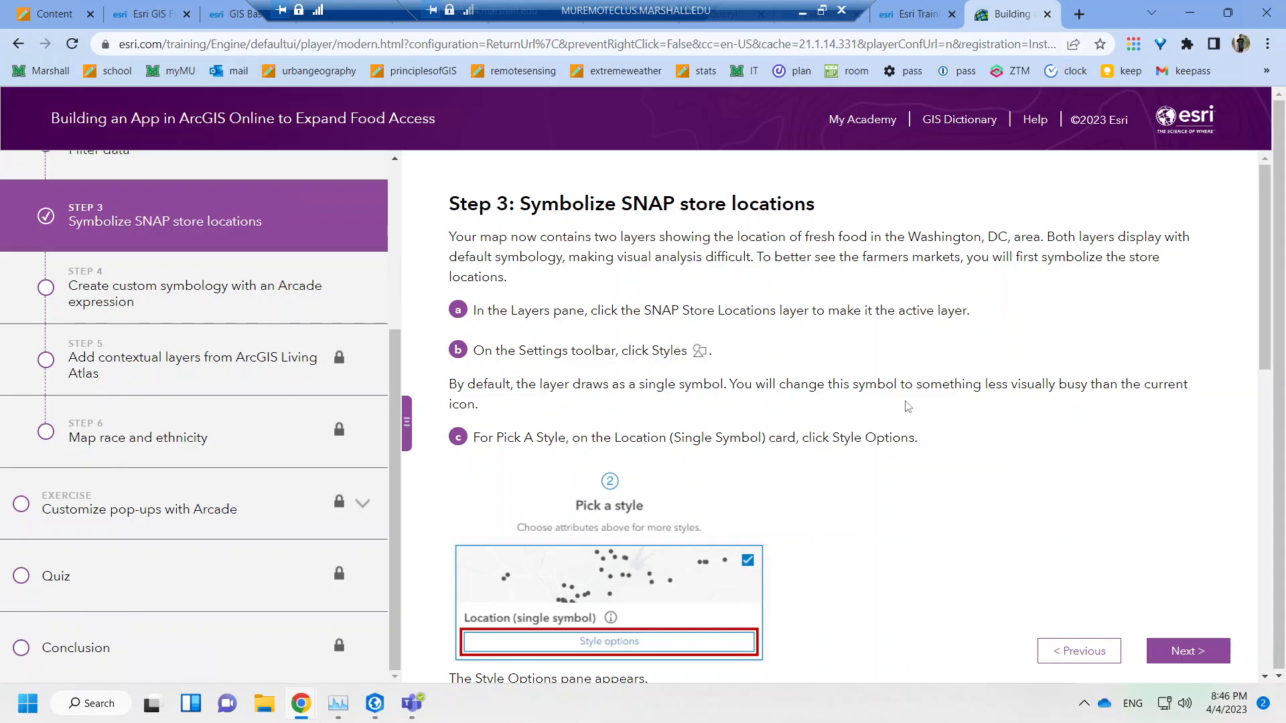
{"action": "scroll", "coordinate": [908, 407], "scroll_direction": "down", "scroll_amount": 1}
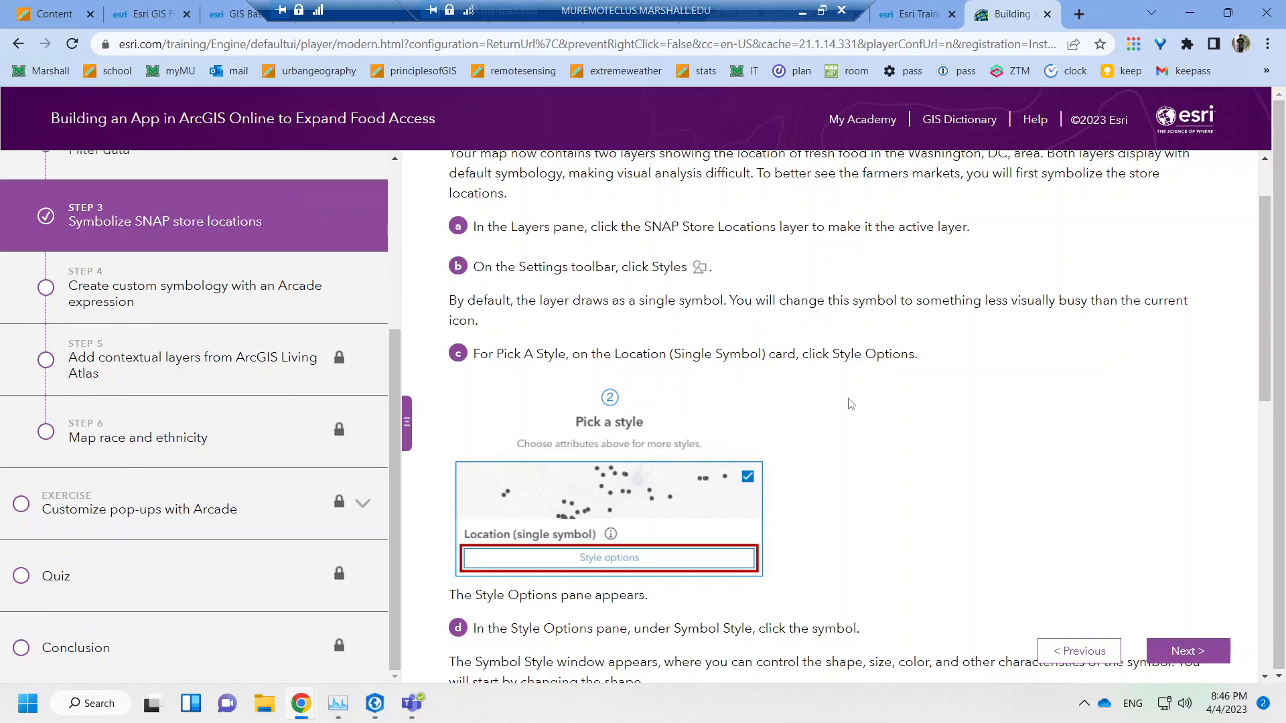
{"action": "scroll", "coordinate": [848, 402], "scroll_direction": "down", "scroll_amount": 1}
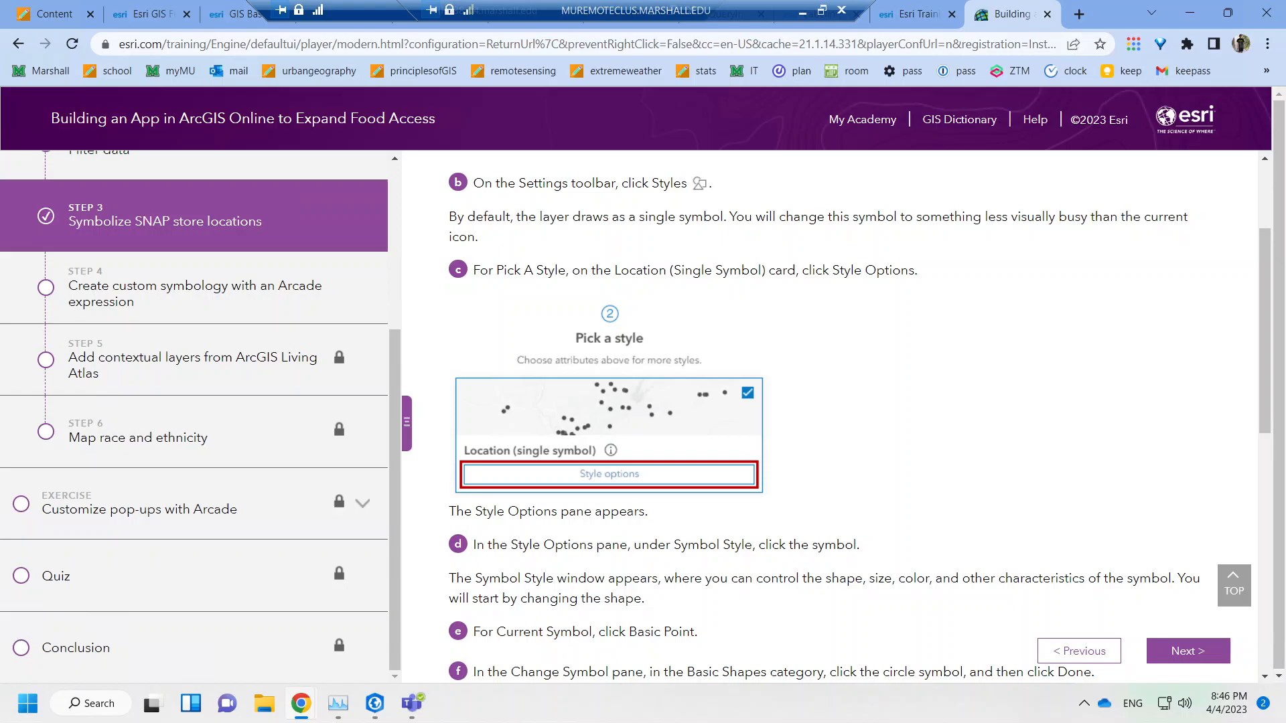
{"action": "scroll", "coordinate": [847, 402], "scroll_direction": "down", "scroll_amount": 1}
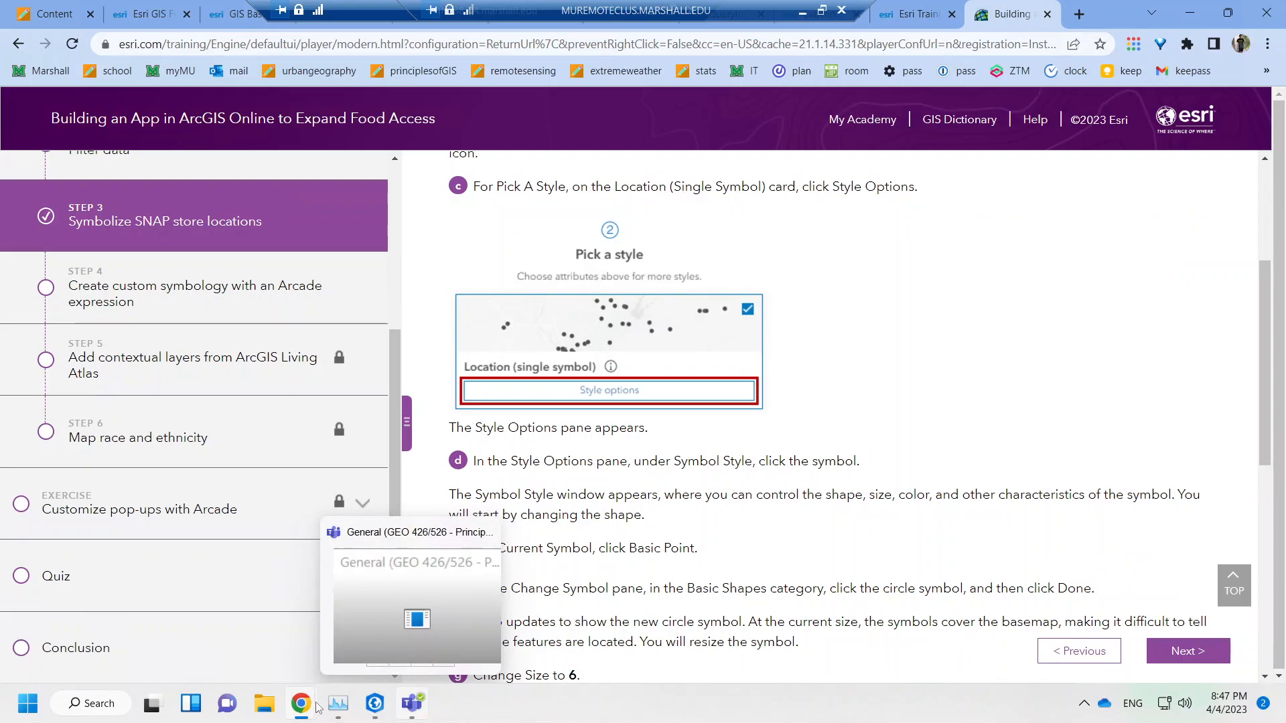
Return to the map, make SNAP Store Locations the active layer, and open the symbol style of its Location (single symbol) style for editing.
{"action": "mouse_move", "coordinate": [322, 697]}
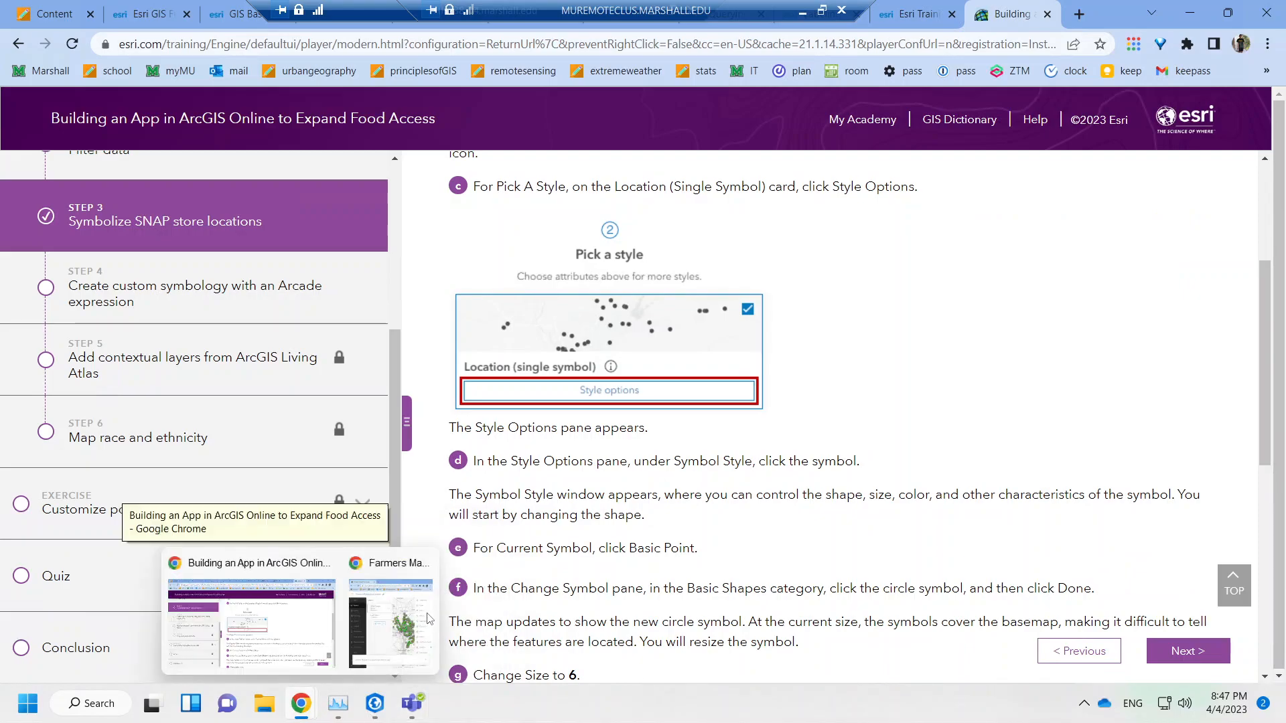
{"action": "left_click", "coordinate": [391, 622]}
{"action": "left_click", "coordinate": [813, 282]}
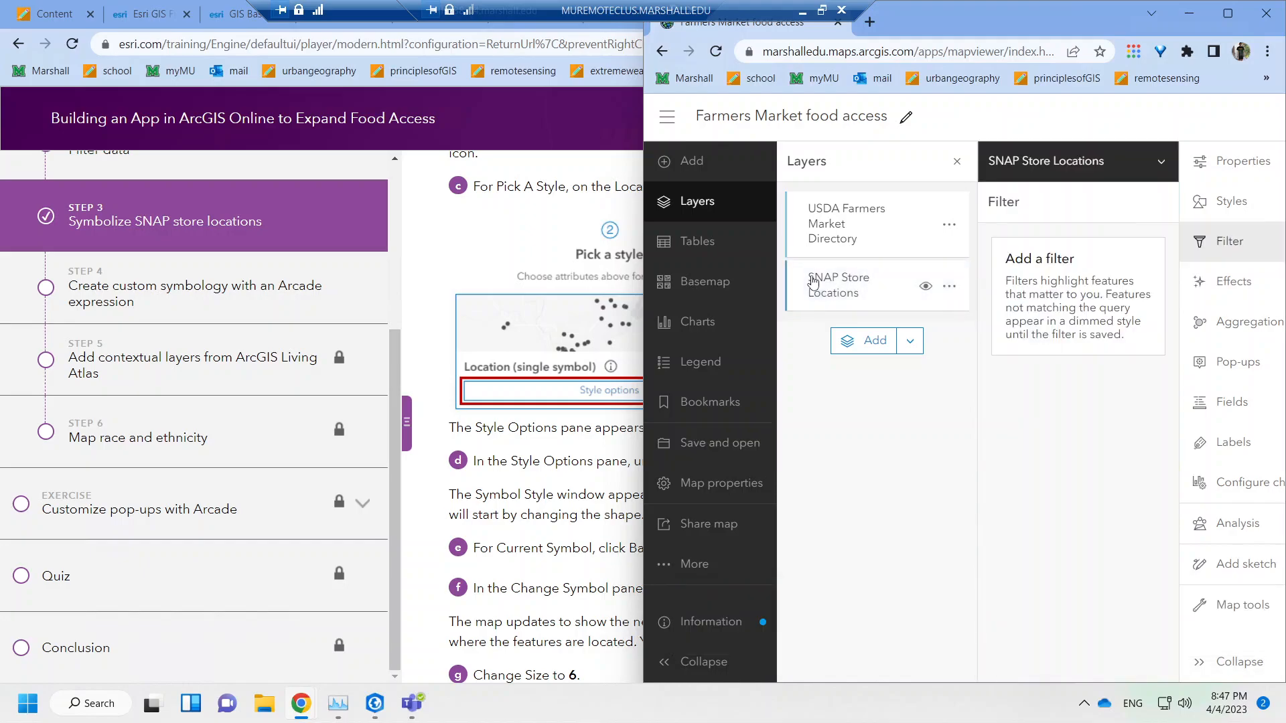
{"action": "left_click", "coordinate": [1226, 202]}
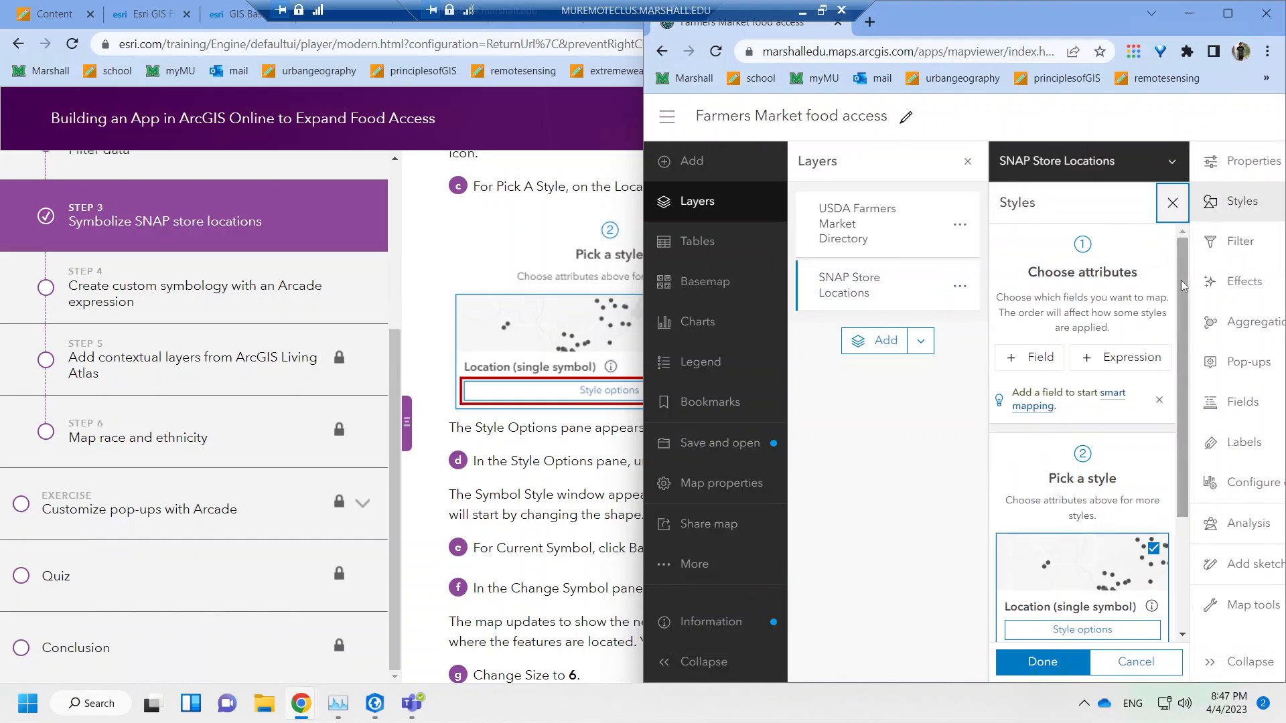
{"action": "scroll", "coordinate": [1138, 429], "scroll_direction": "down", "scroll_amount": 3}
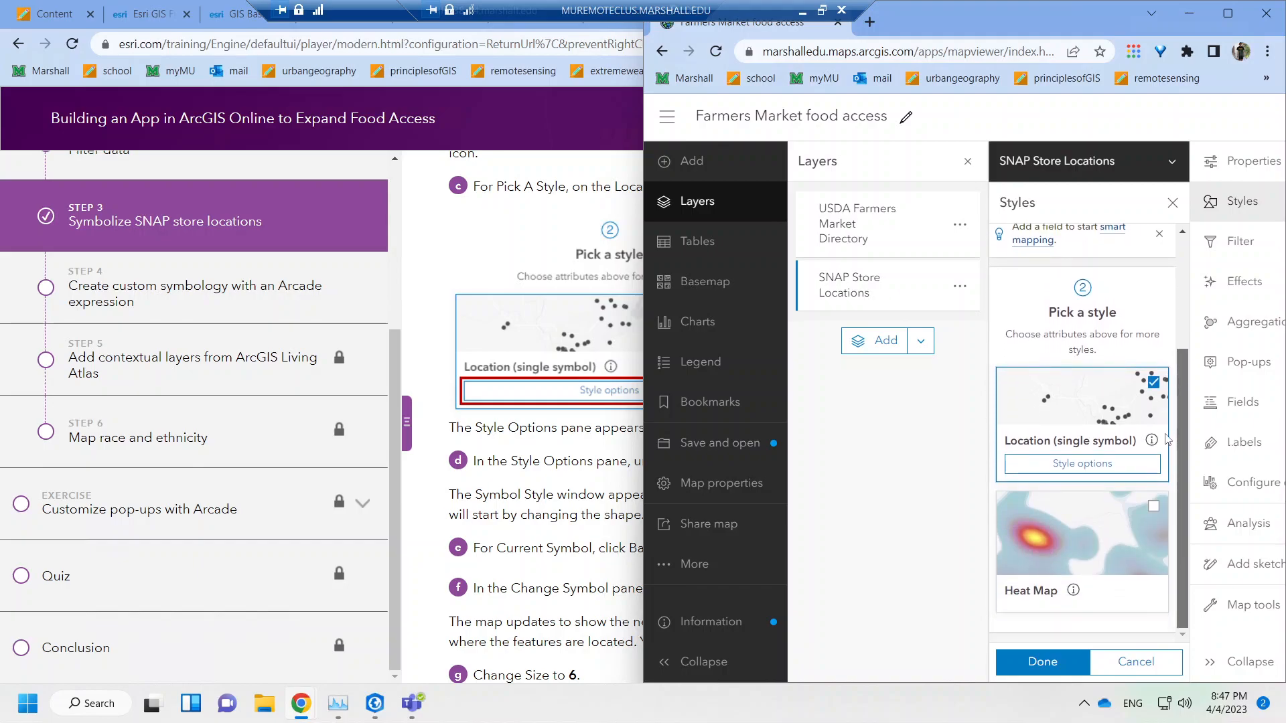
{"action": "left_click", "coordinate": [1071, 465]}
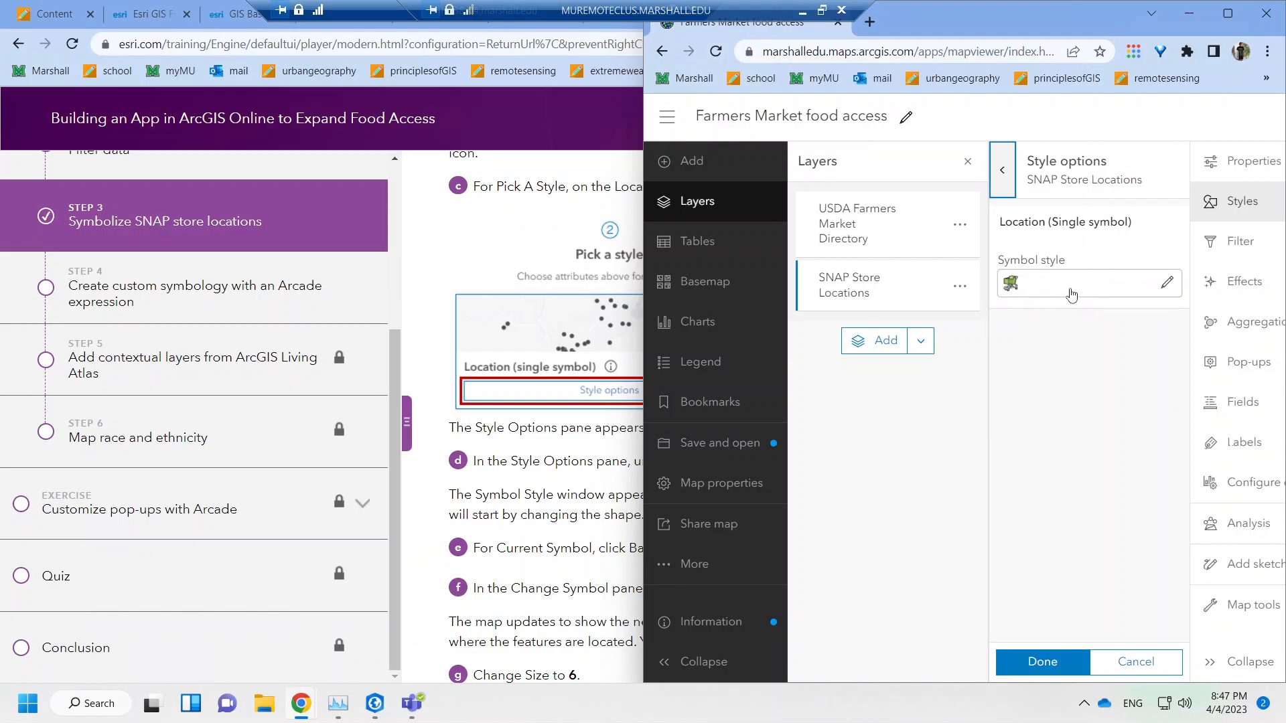
{"action": "left_click", "coordinate": [1166, 282]}
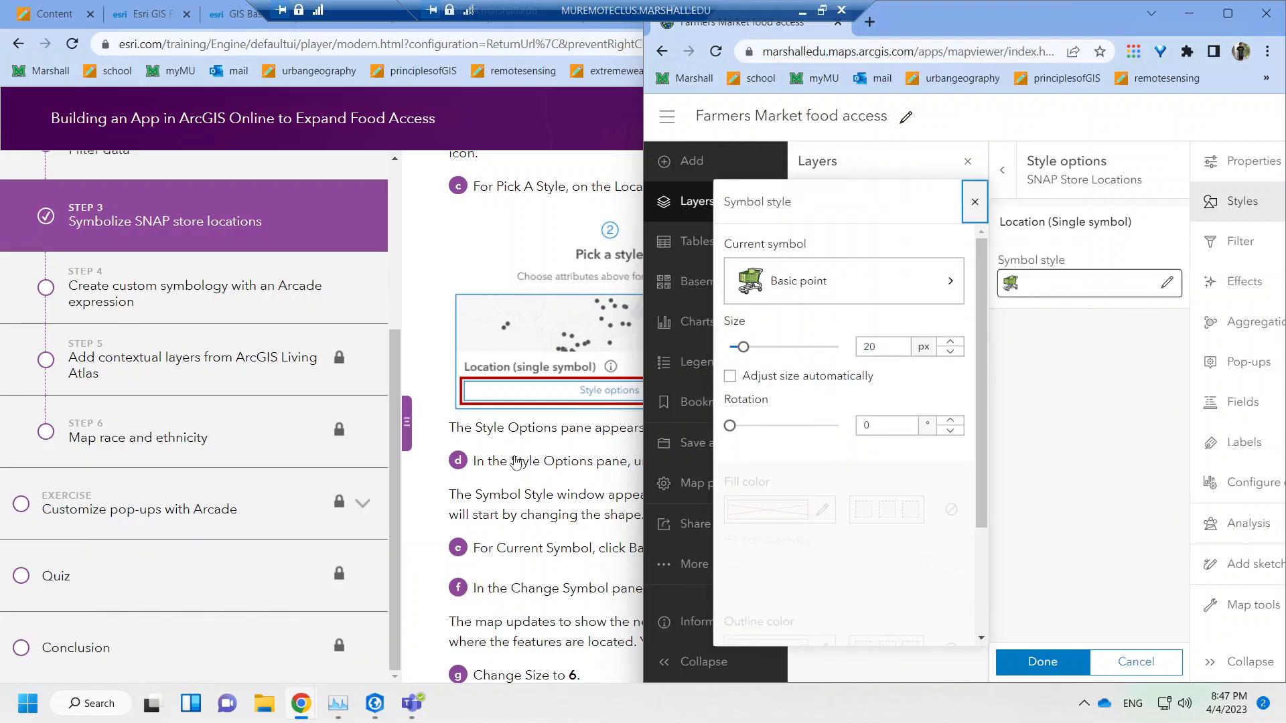
Read exercise steps 3d to 3h, and open the Basic shapes choices for the current SNAP store symbol.
{"action": "left_click", "coordinate": [535, 495]}
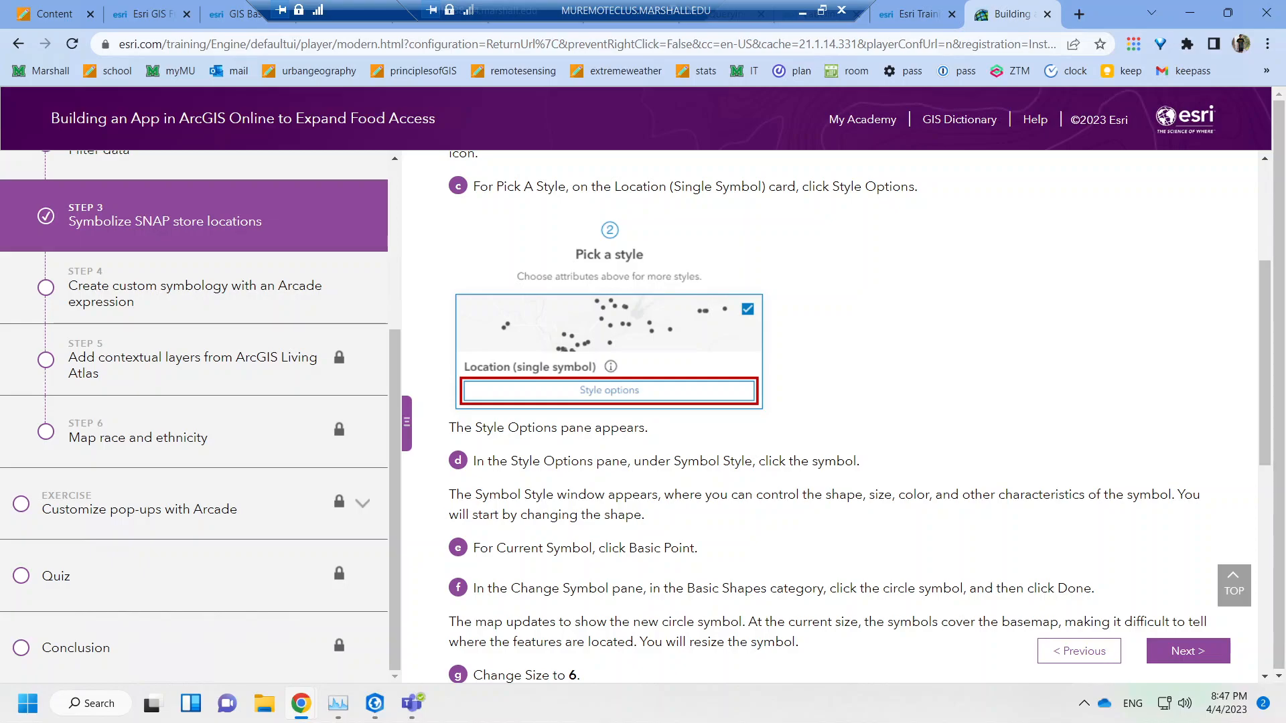
{"action": "left_click_drag", "start_coordinate": [1268, 383], "coordinate": [1261, 426]}
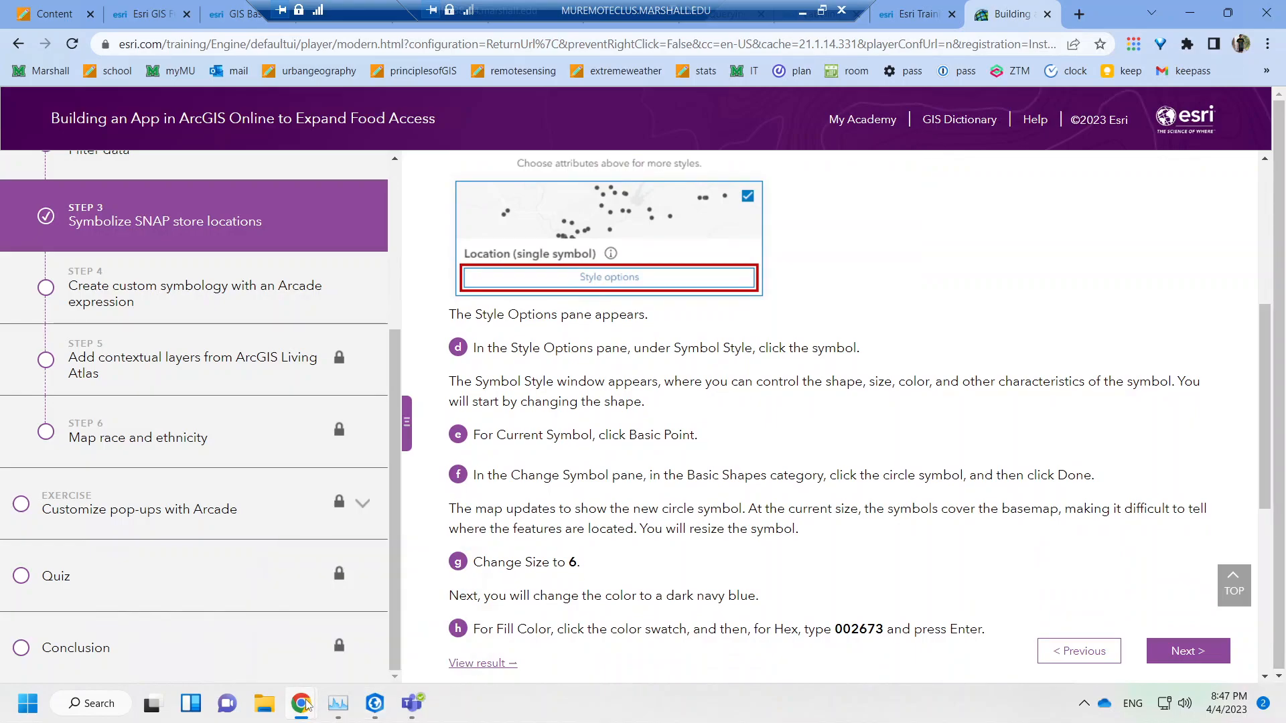
{"action": "mouse_move", "coordinate": [305, 703]}
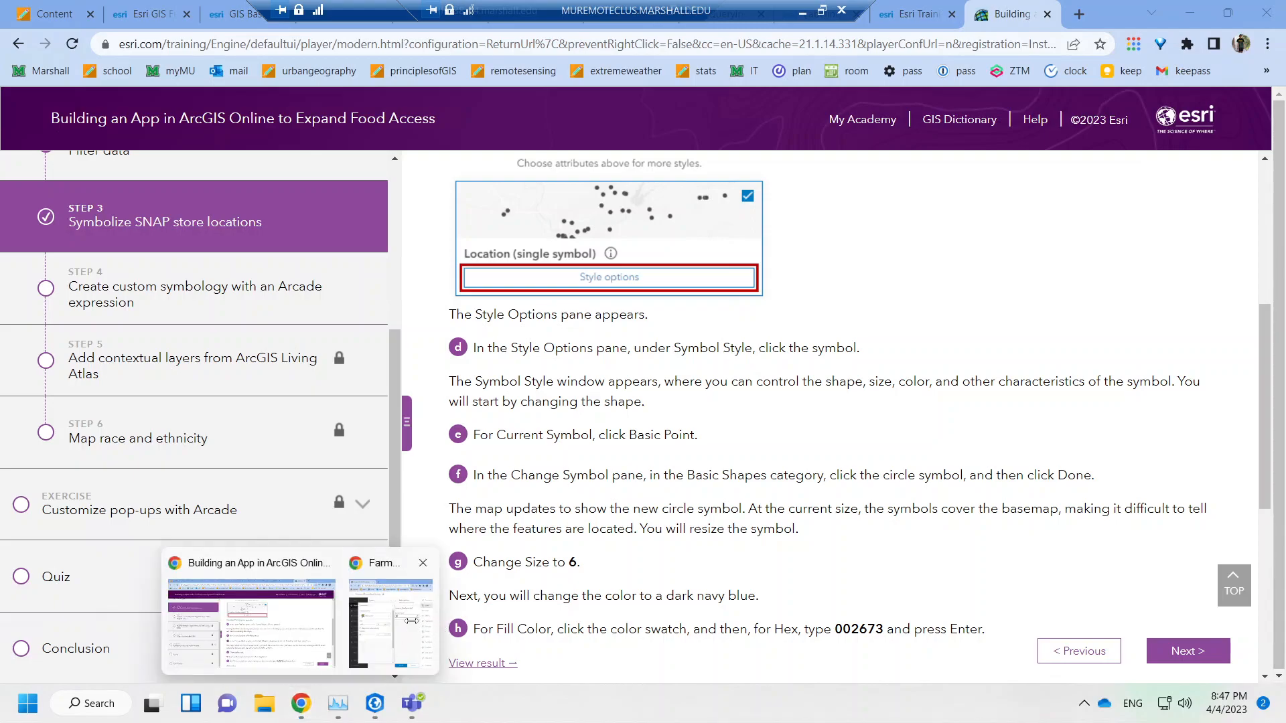
{"action": "left_click", "coordinate": [390, 623]}
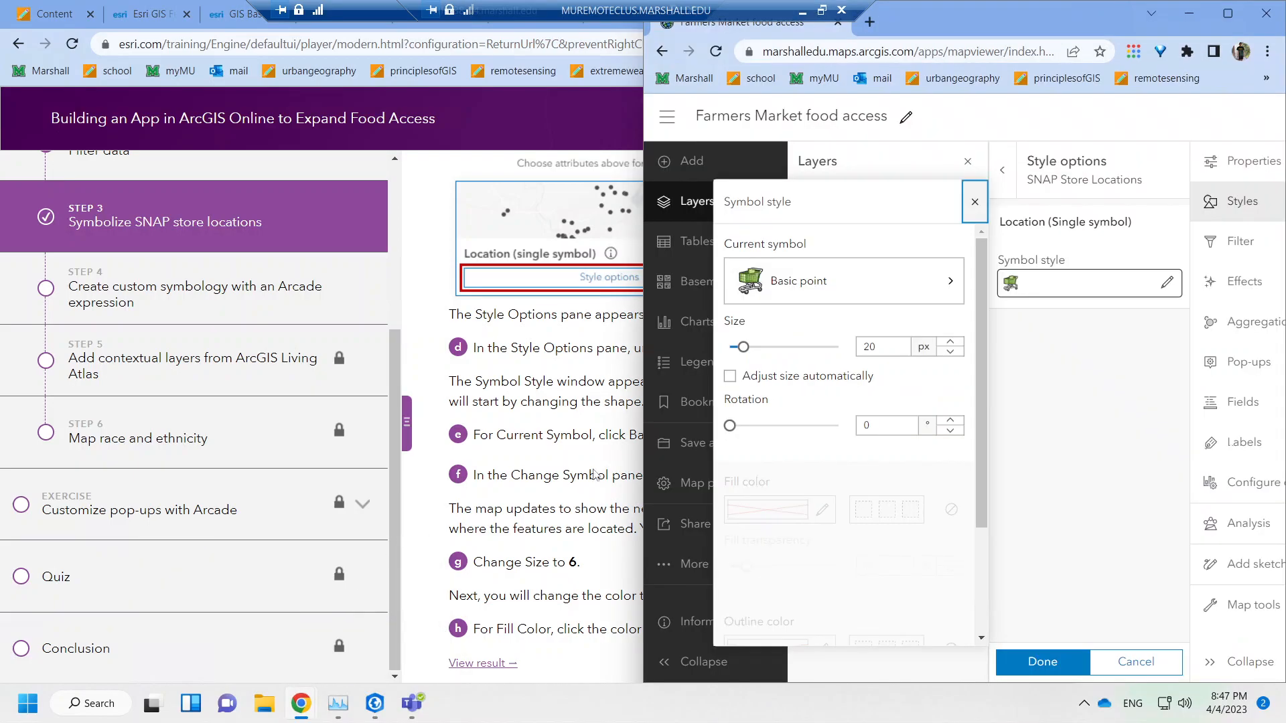
{"action": "left_click", "coordinate": [870, 294]}
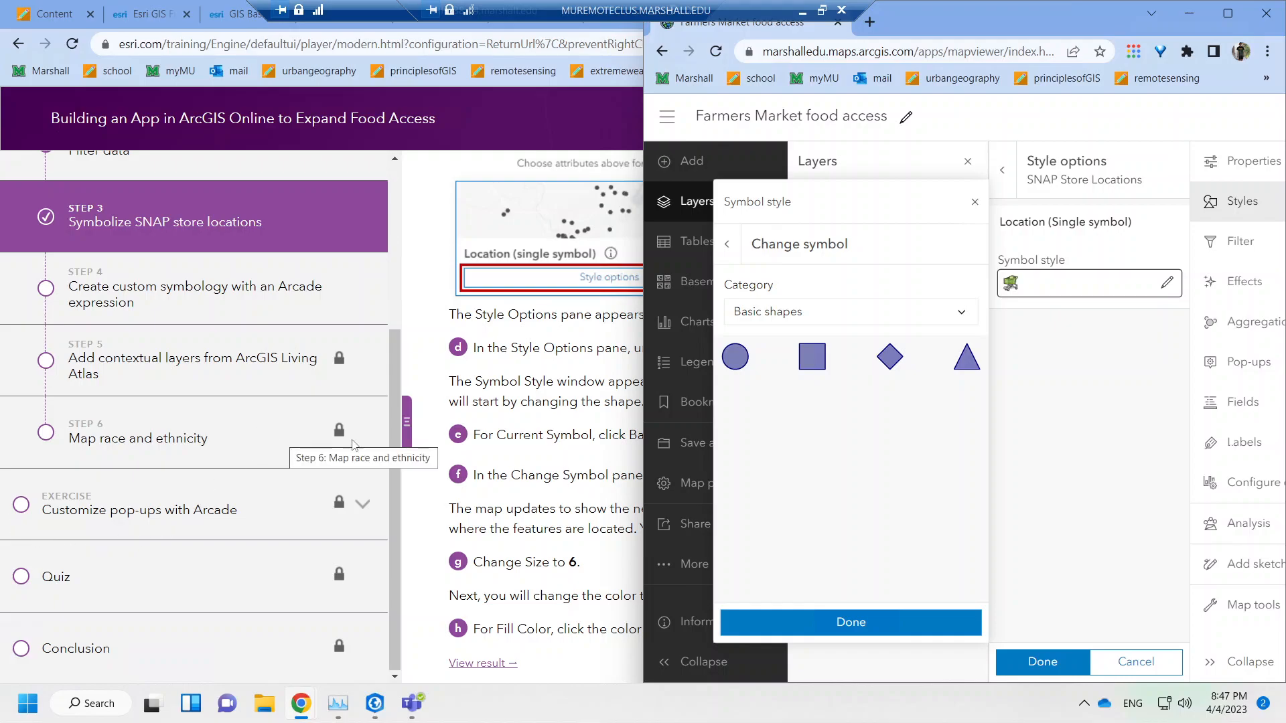
{"action": "double_click", "coordinate": [522, 458]}
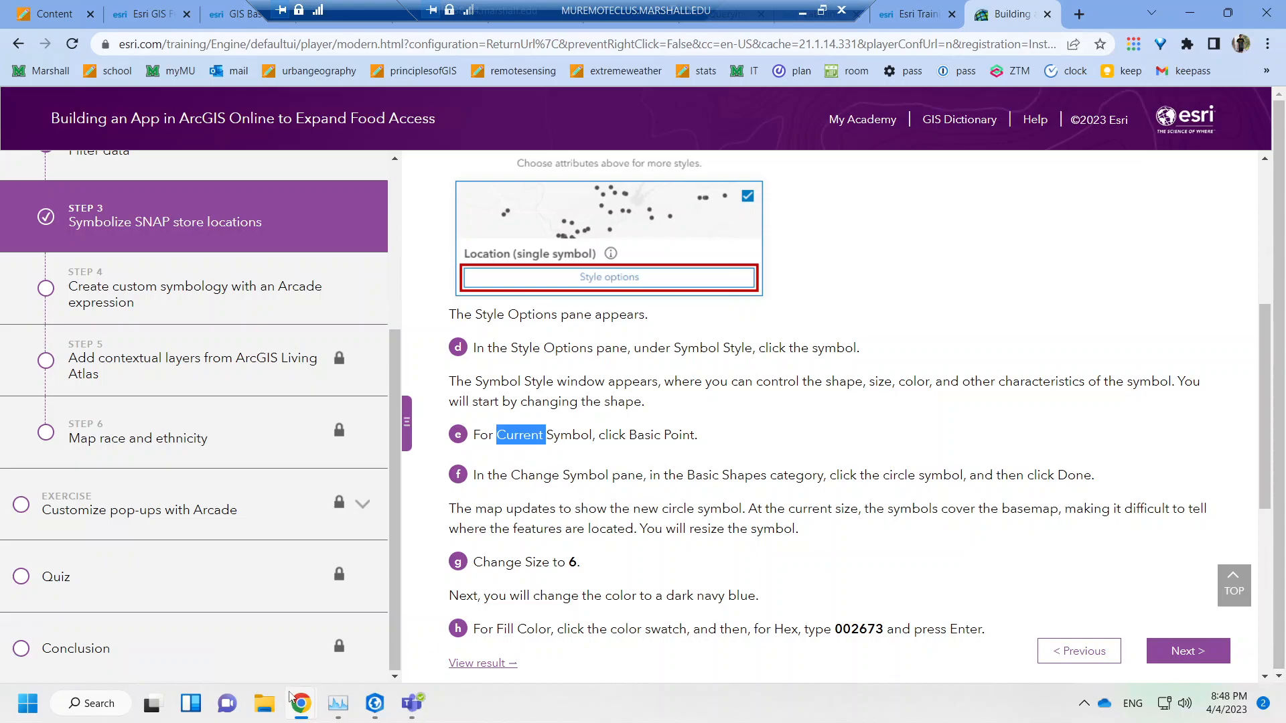
Arrange the course instructions side by side with the Farmers Market food access map and hide the course outline.
{"action": "mouse_move", "coordinate": [295, 701]}
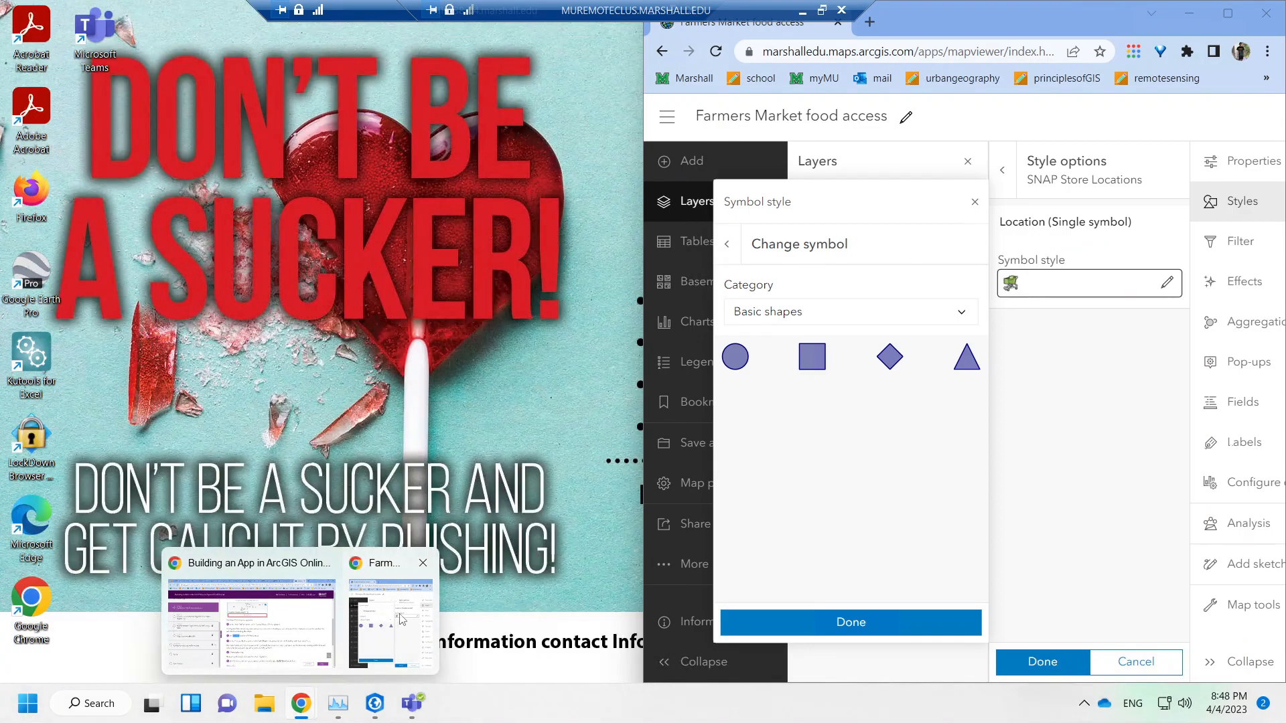
{"action": "left_click", "coordinate": [400, 619]}
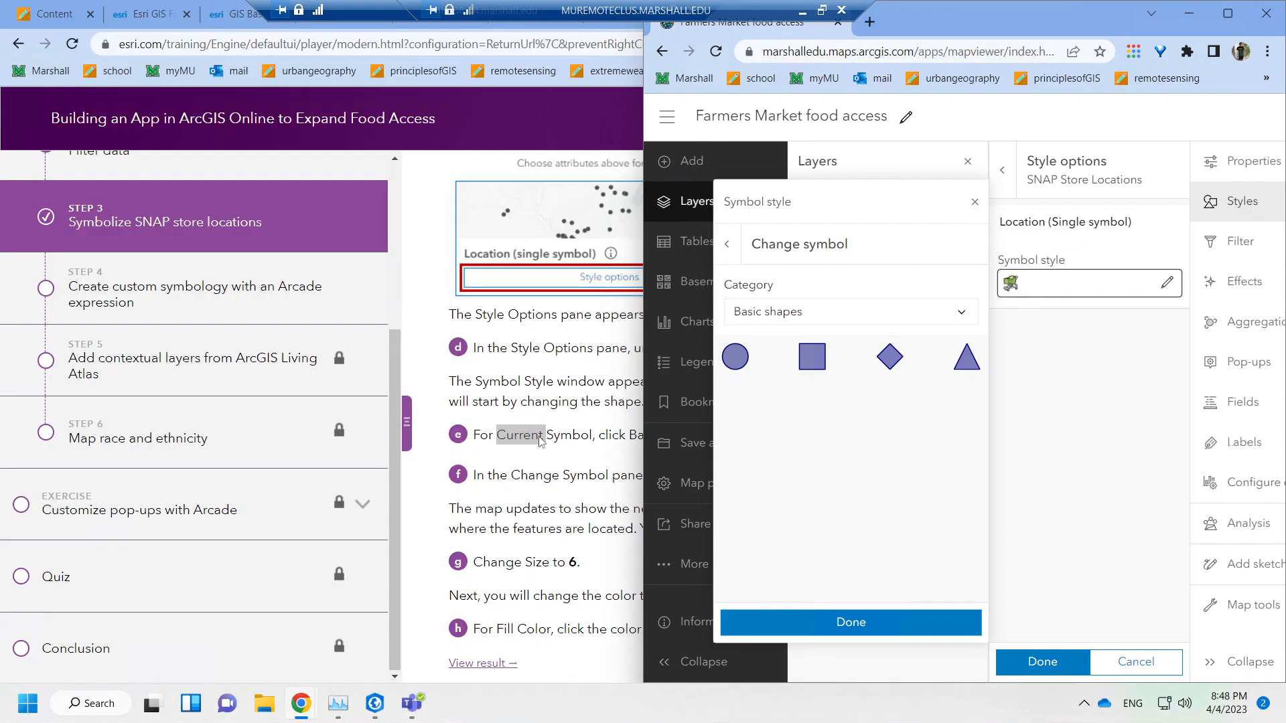
{"action": "left_click", "coordinate": [563, 424]}
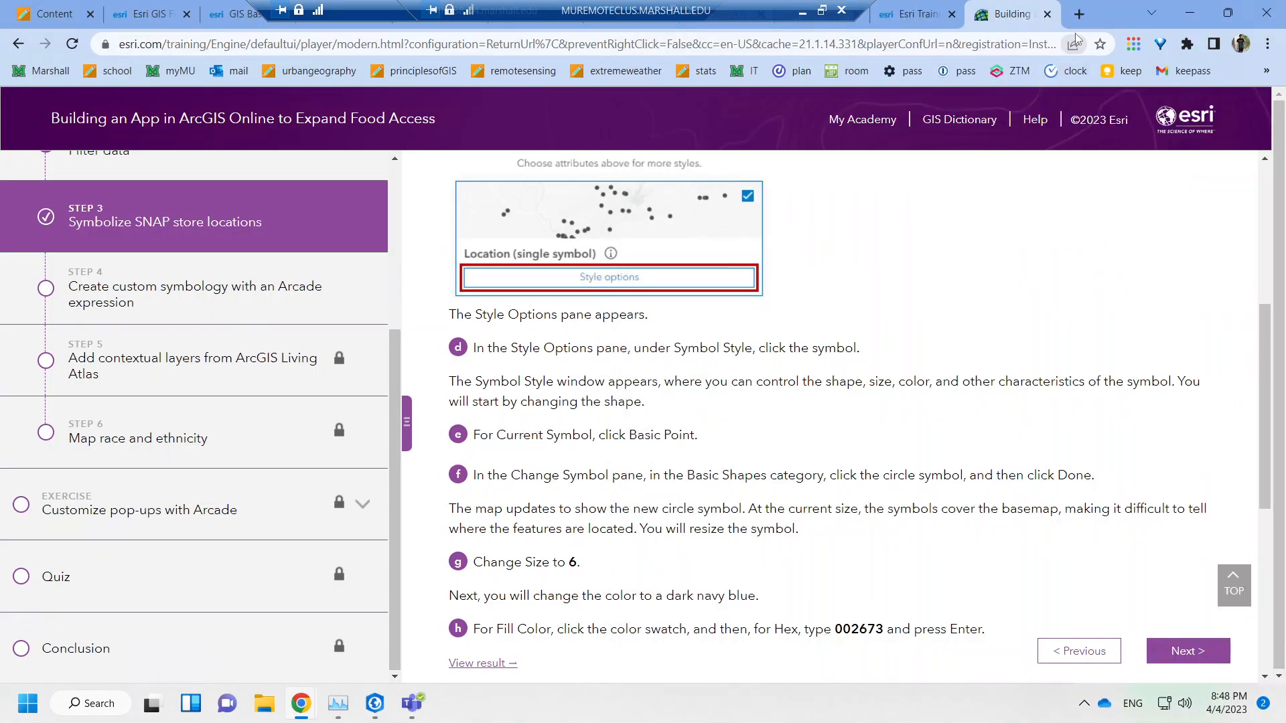
{"action": "key", "text": "super+Left"}
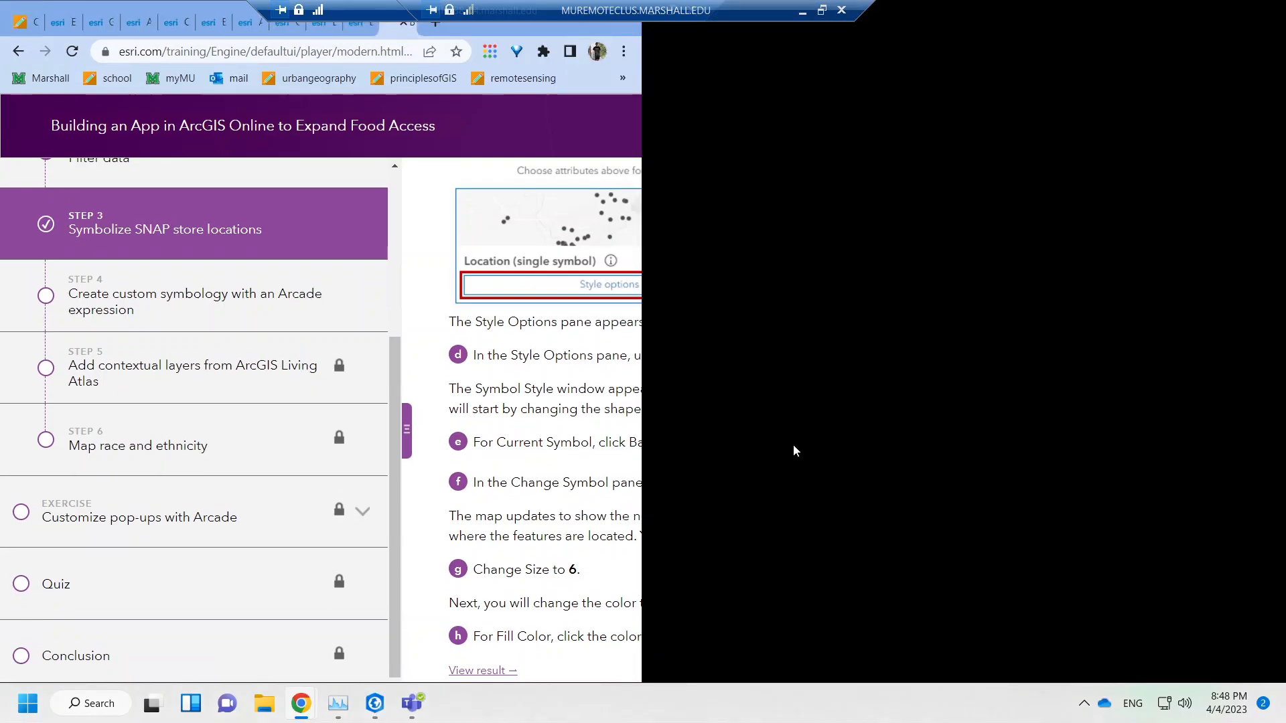
{"action": "left_click", "coordinate": [774, 450]}
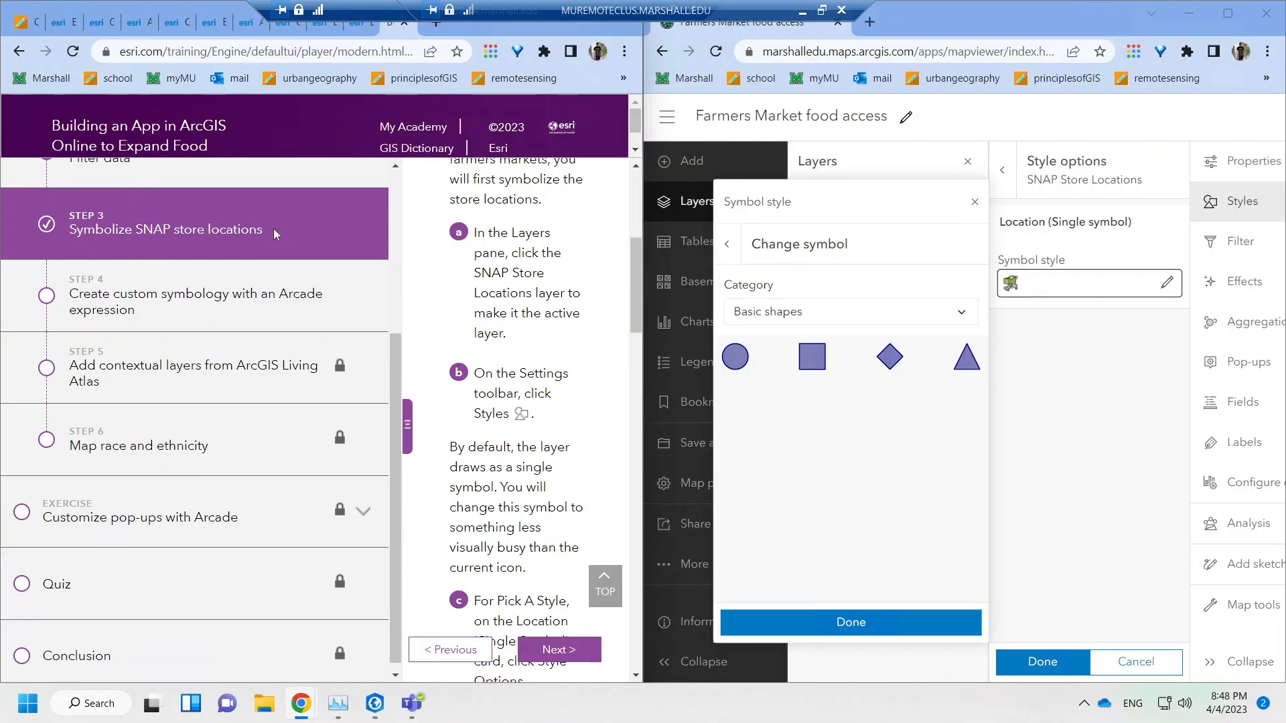
{"action": "left_click", "coordinate": [407, 426]}
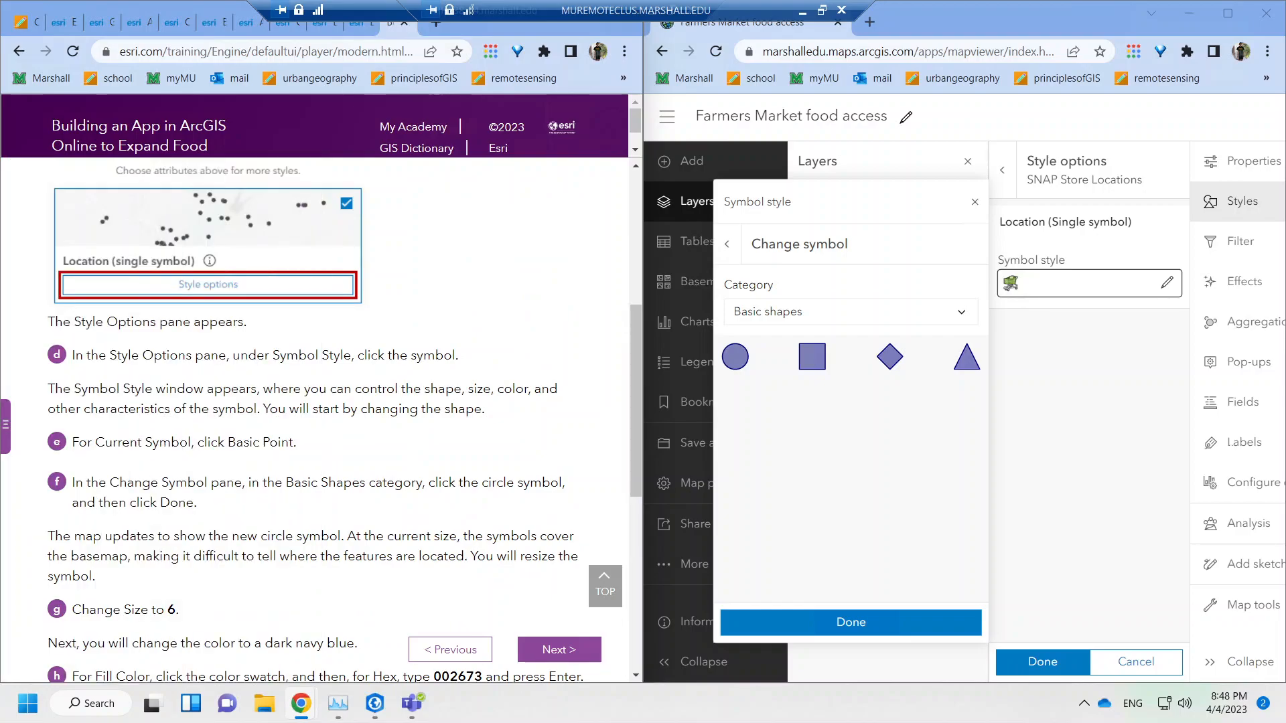
Change the SNAP Store Locations symbol to the basic circle shape and set its size to 6 px.
{"action": "left_click", "coordinate": [737, 361]}
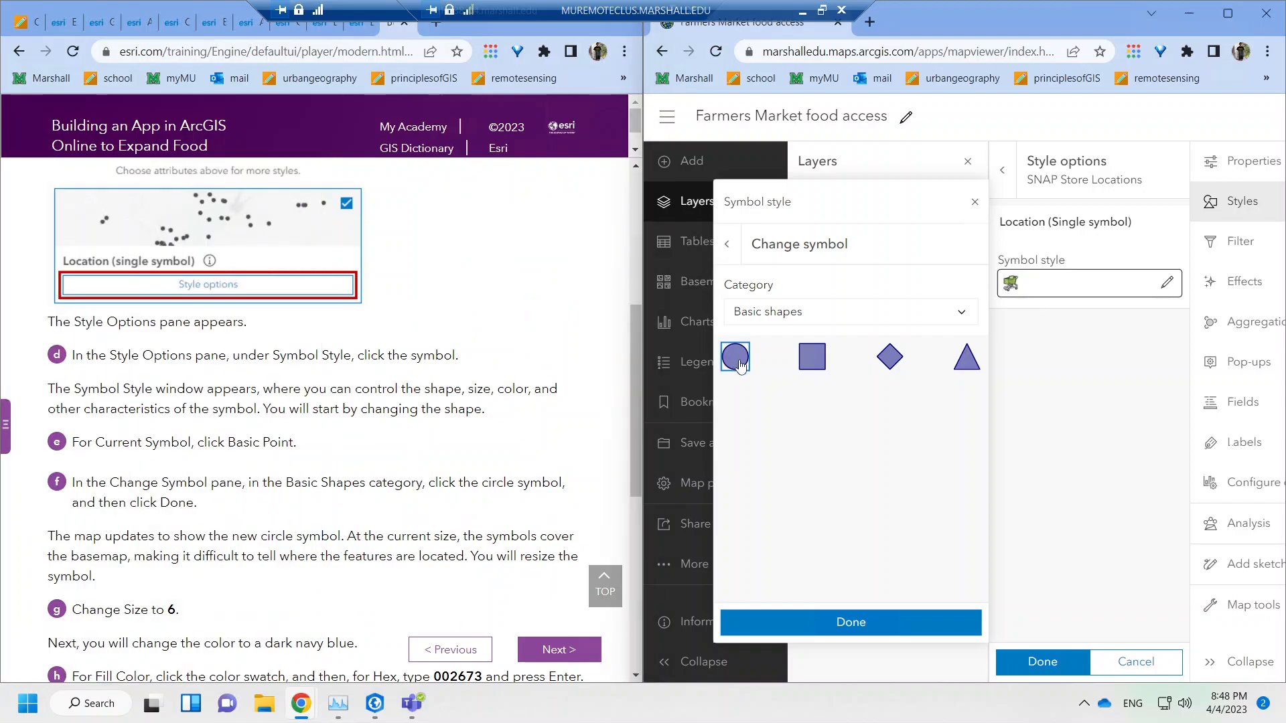
{"action": "left_click", "coordinate": [785, 627]}
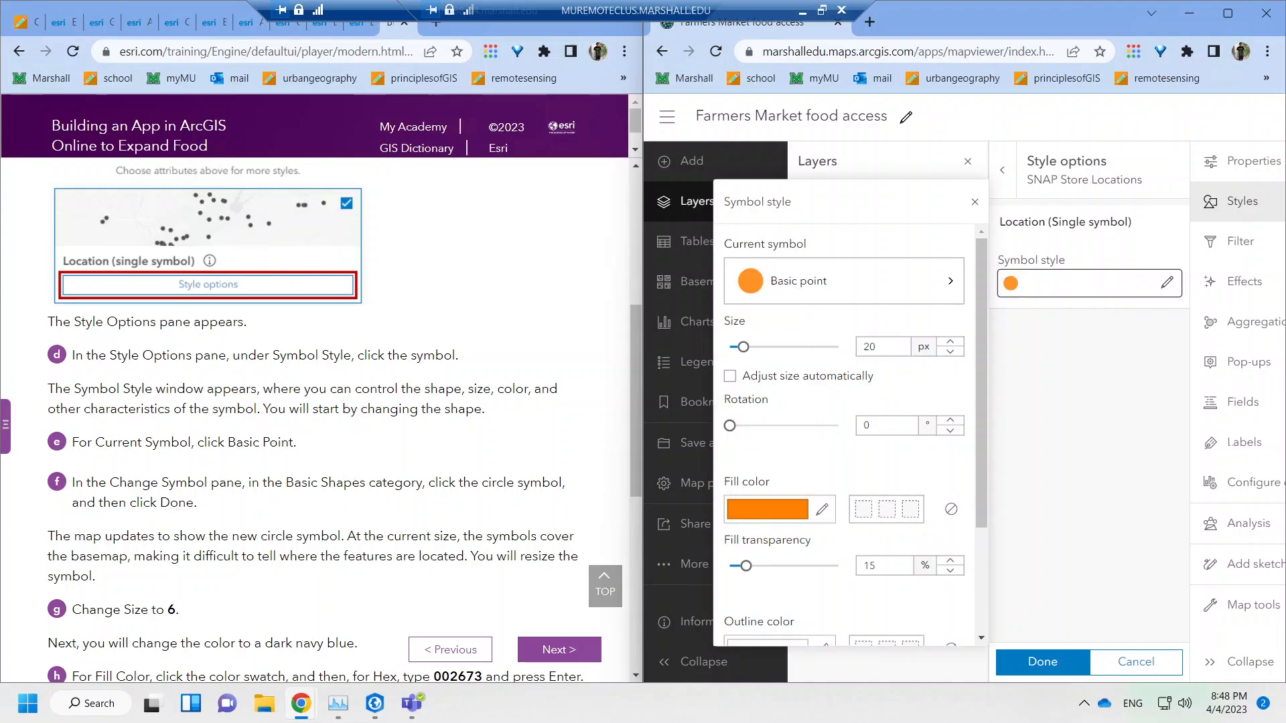
{"action": "scroll", "coordinate": [315, 415], "scroll_direction": "down", "scroll_amount": 1}
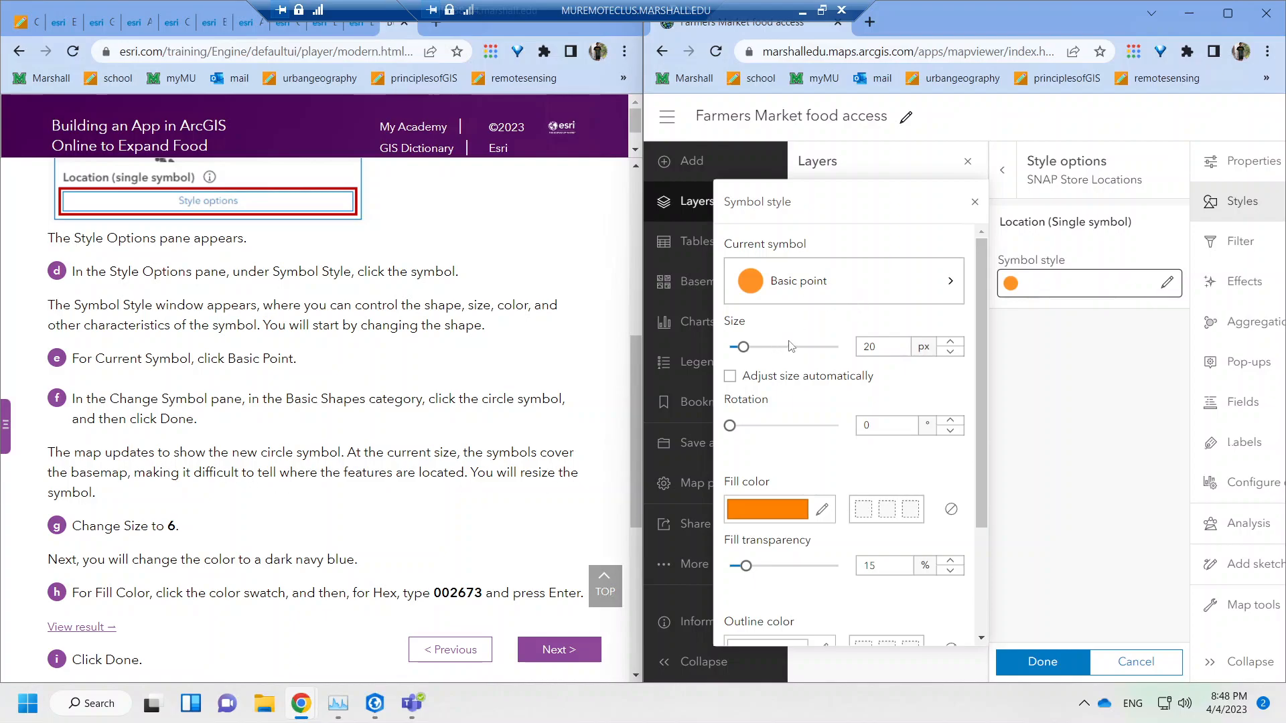
{"action": "double_click", "coordinate": [864, 347]}
{"action": "type", "text": "6"}
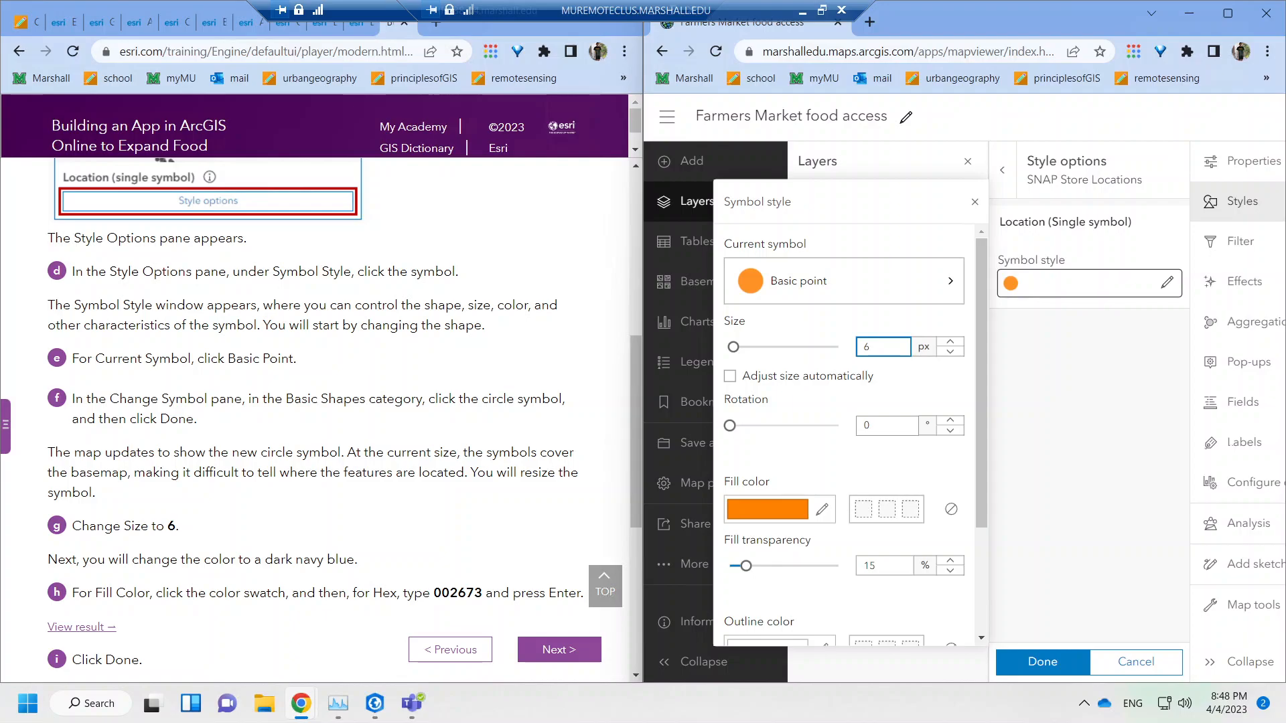
Set the circle symbol's fill color to dark navy blue with hex value 002673.
{"action": "left_click", "coordinate": [766, 509]}
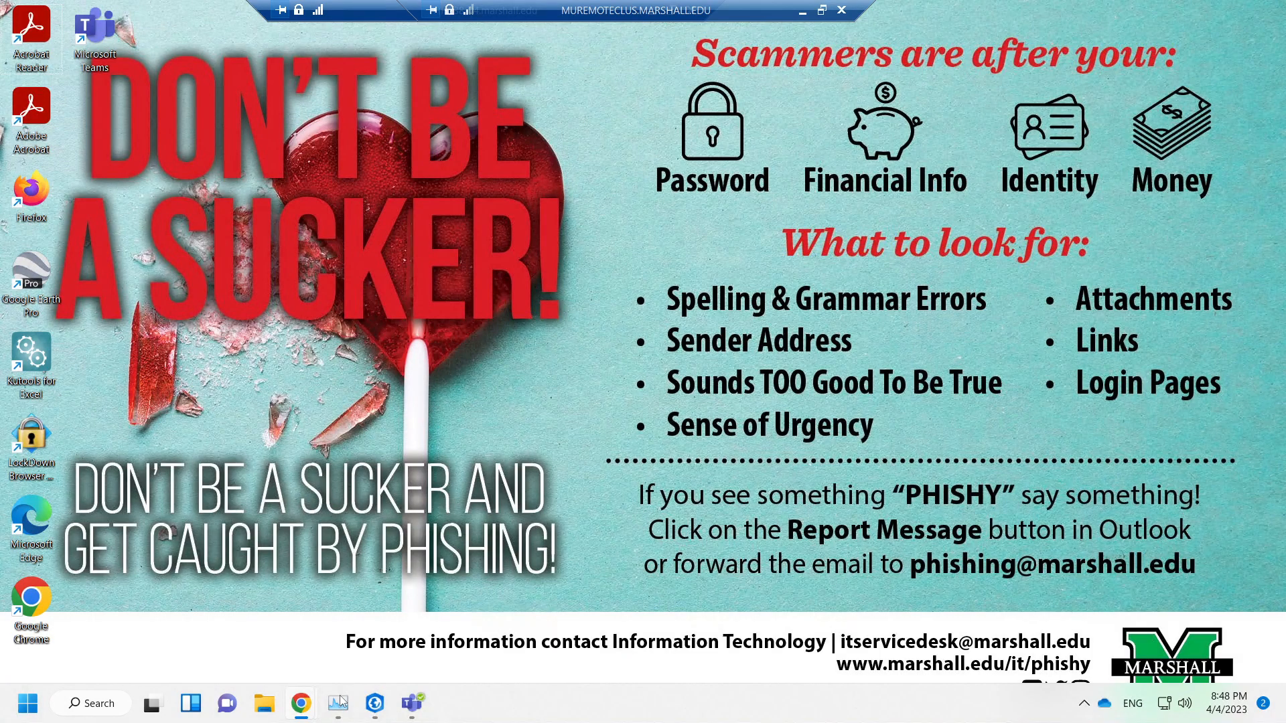
{"action": "mouse_move", "coordinate": [301, 703]}
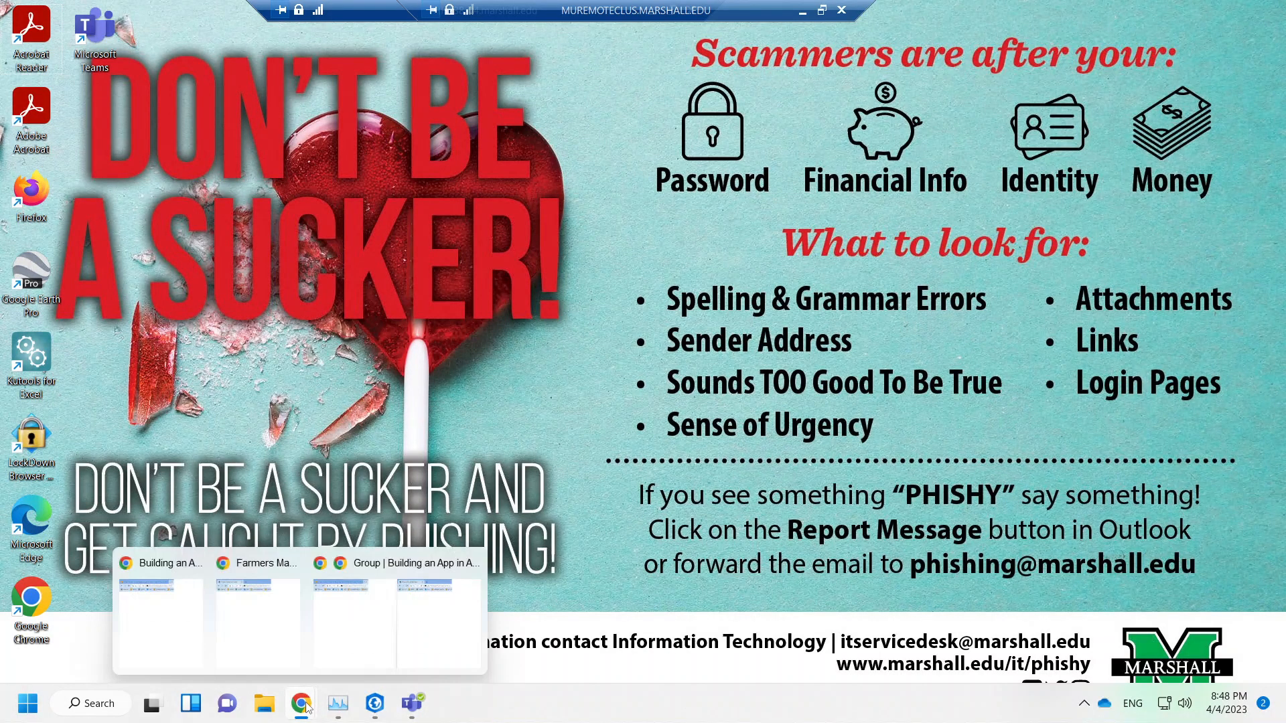
{"action": "left_click", "coordinate": [364, 638]}
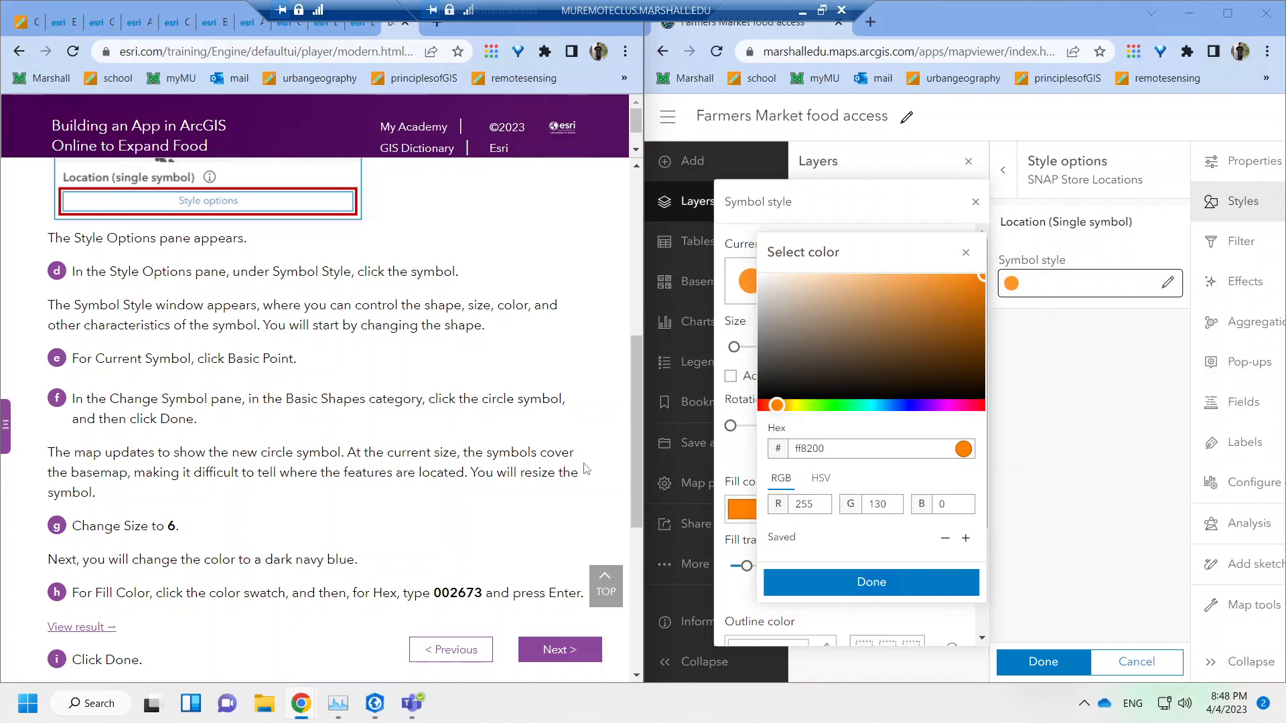
{"action": "left_click_drag", "start_coordinate": [826, 449], "coordinate": [812, 449]}
{"action": "double_click", "coordinate": [812, 449]}
{"action": "type", "text": "002673"}
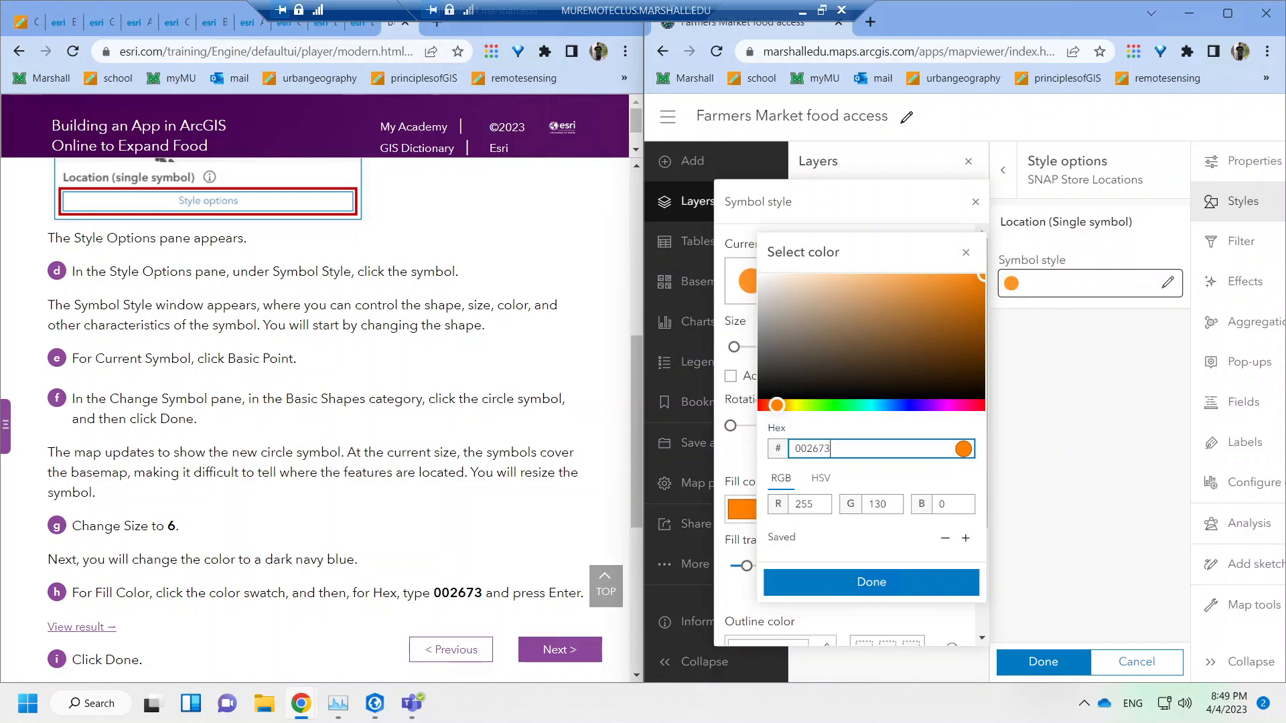
{"action": "key", "text": "Return"}
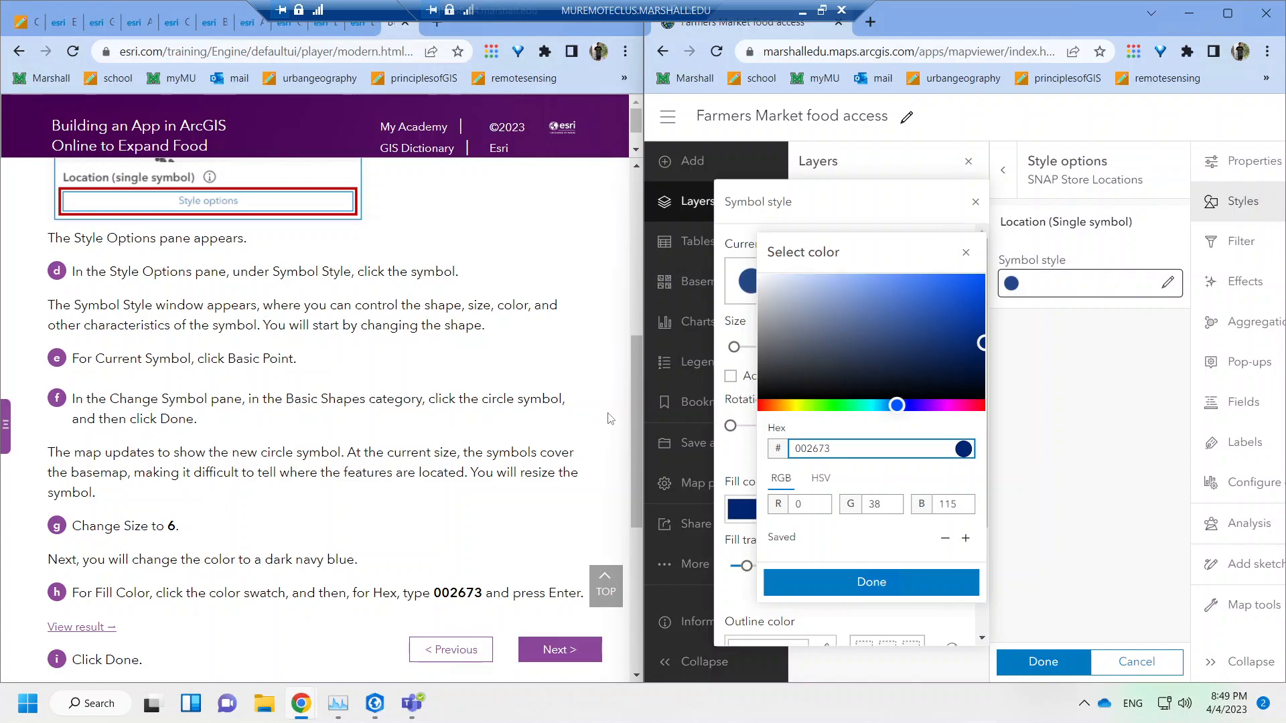
{"action": "left_click", "coordinate": [633, 372]}
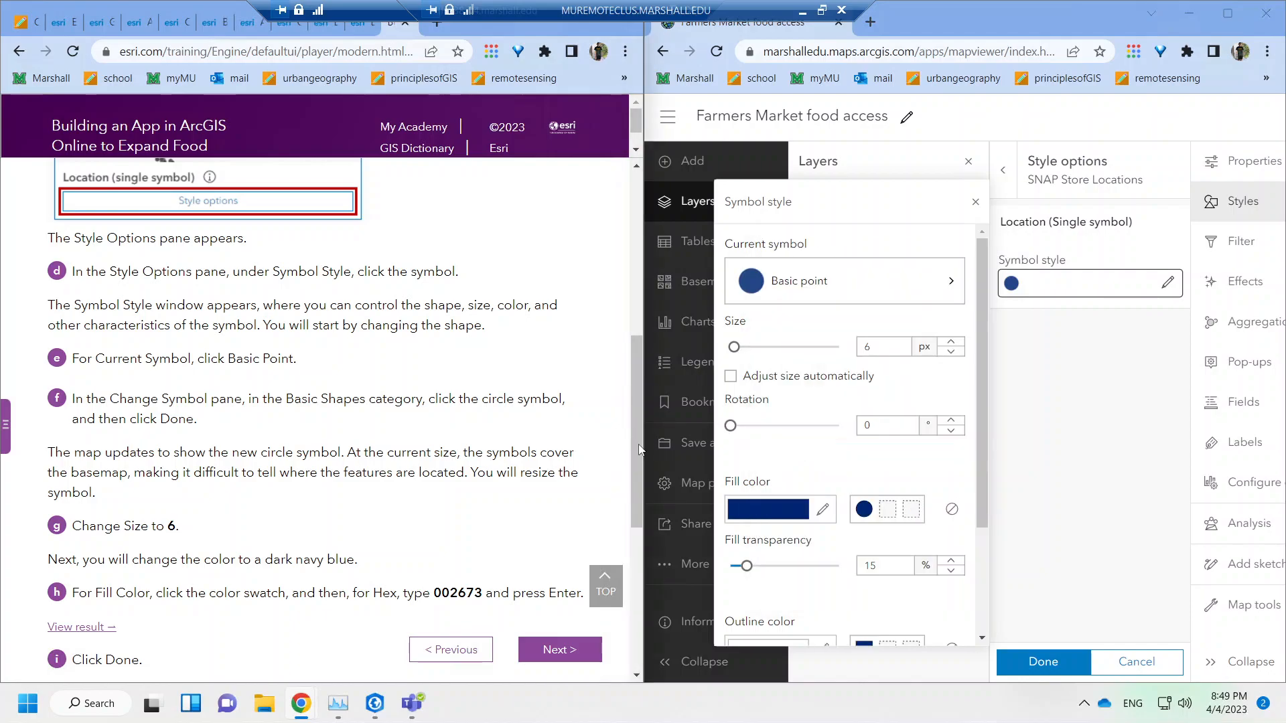
Remove the symbol's outline color and apply the style changes to the SNAP Store Locations layer.
{"action": "scroll", "coordinate": [472, 462], "scroll_direction": "down", "scroll_amount": 1}
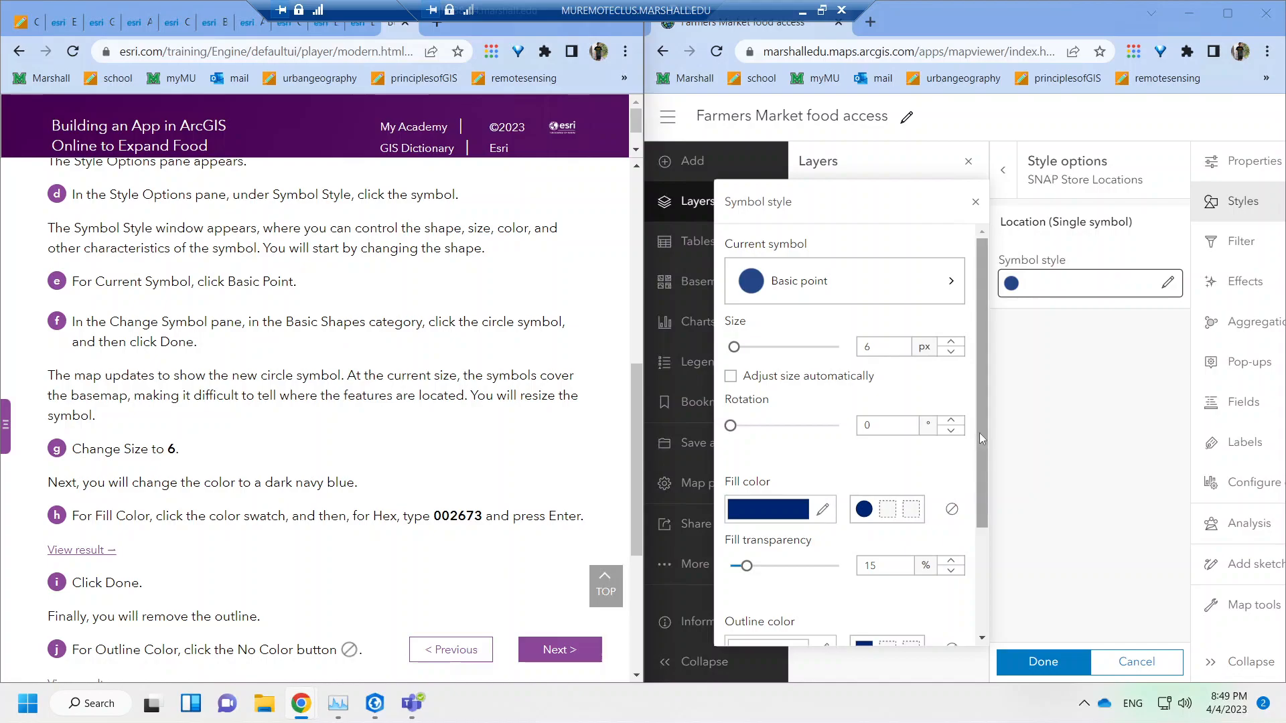
{"action": "left_click_drag", "start_coordinate": [982, 441], "coordinate": [973, 515]}
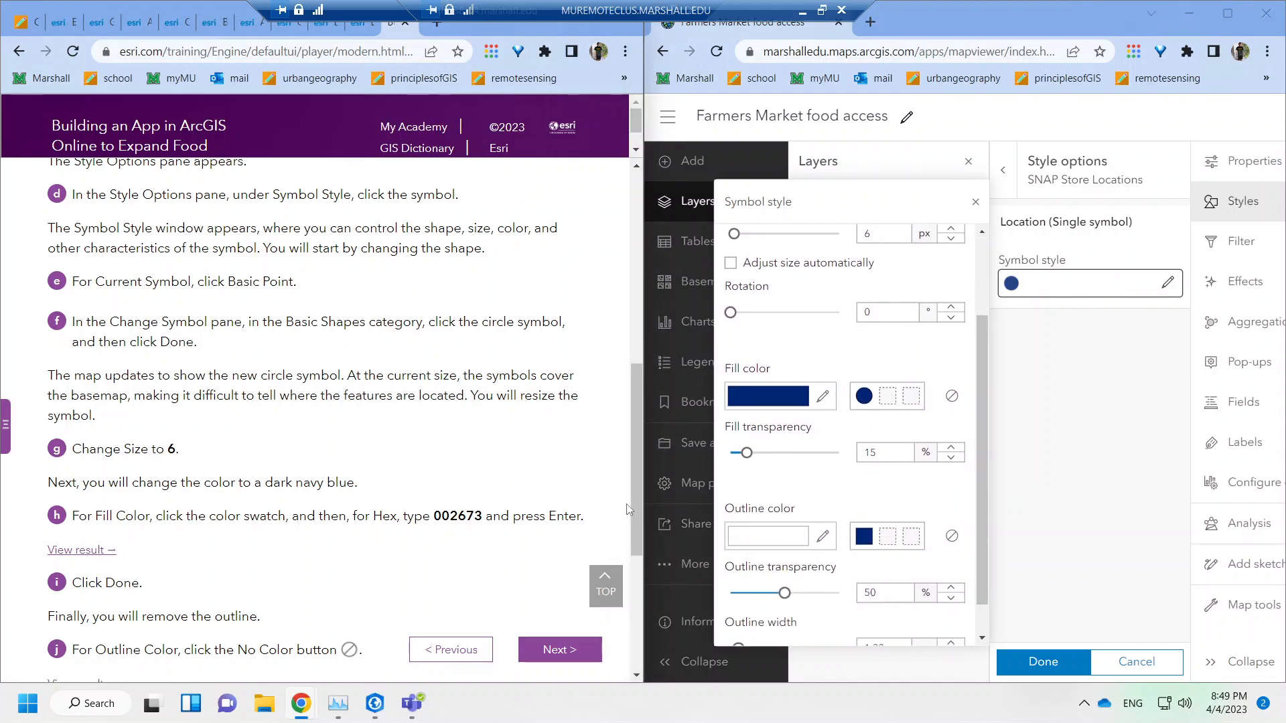
{"action": "scroll", "coordinate": [633, 522], "scroll_direction": "down", "scroll_amount": 2}
{"action": "scroll", "coordinate": [630, 552], "scroll_direction": "down", "scroll_amount": 1}
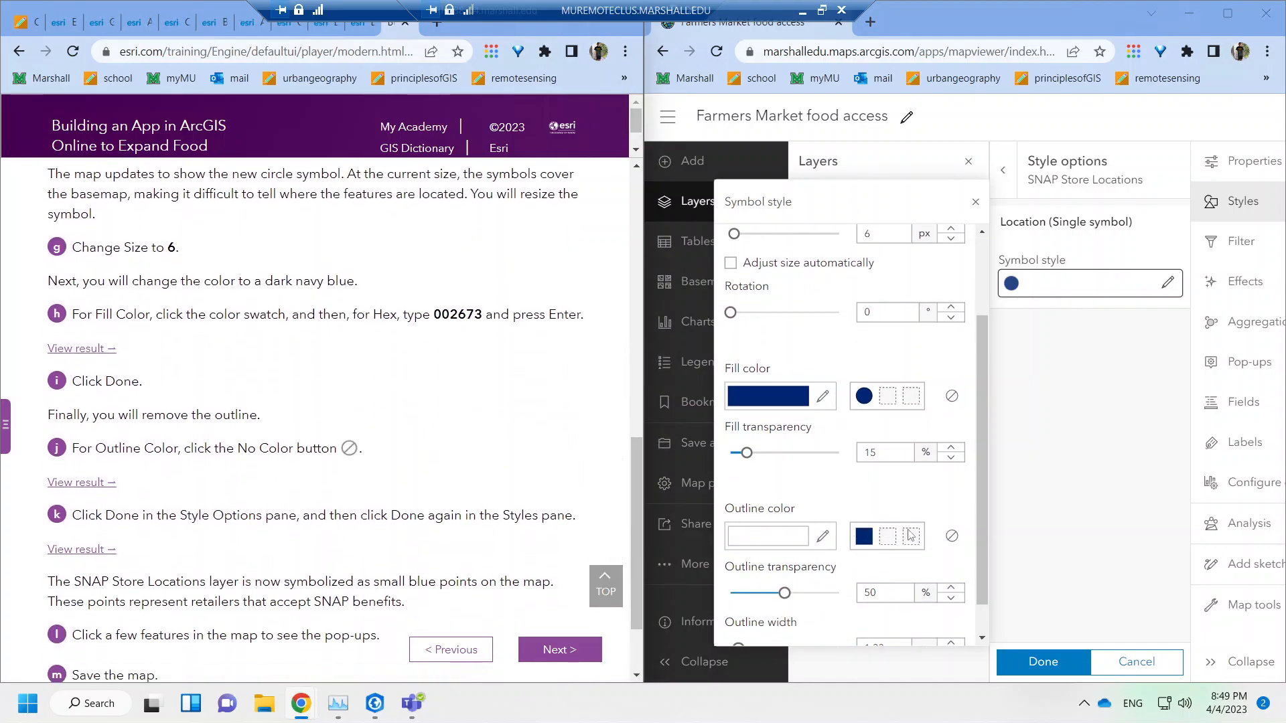
{"action": "left_click", "coordinate": [952, 537]}
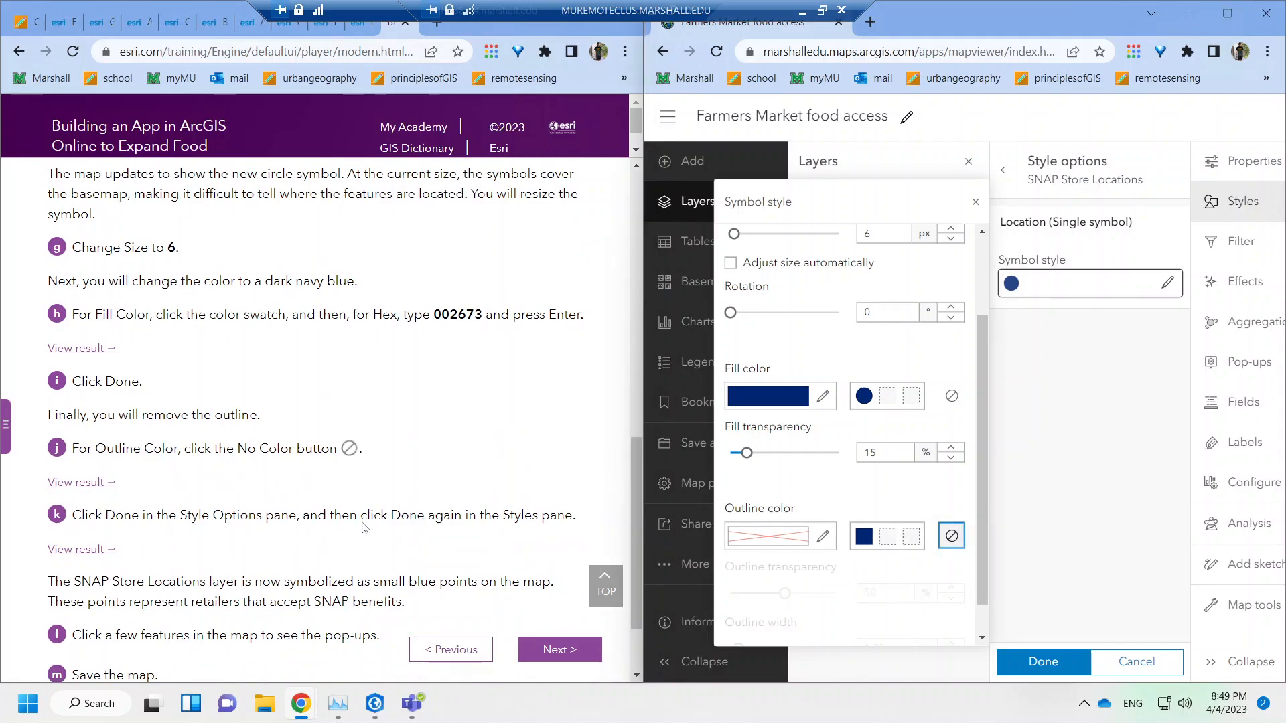
{"action": "left_click", "coordinate": [1023, 660]}
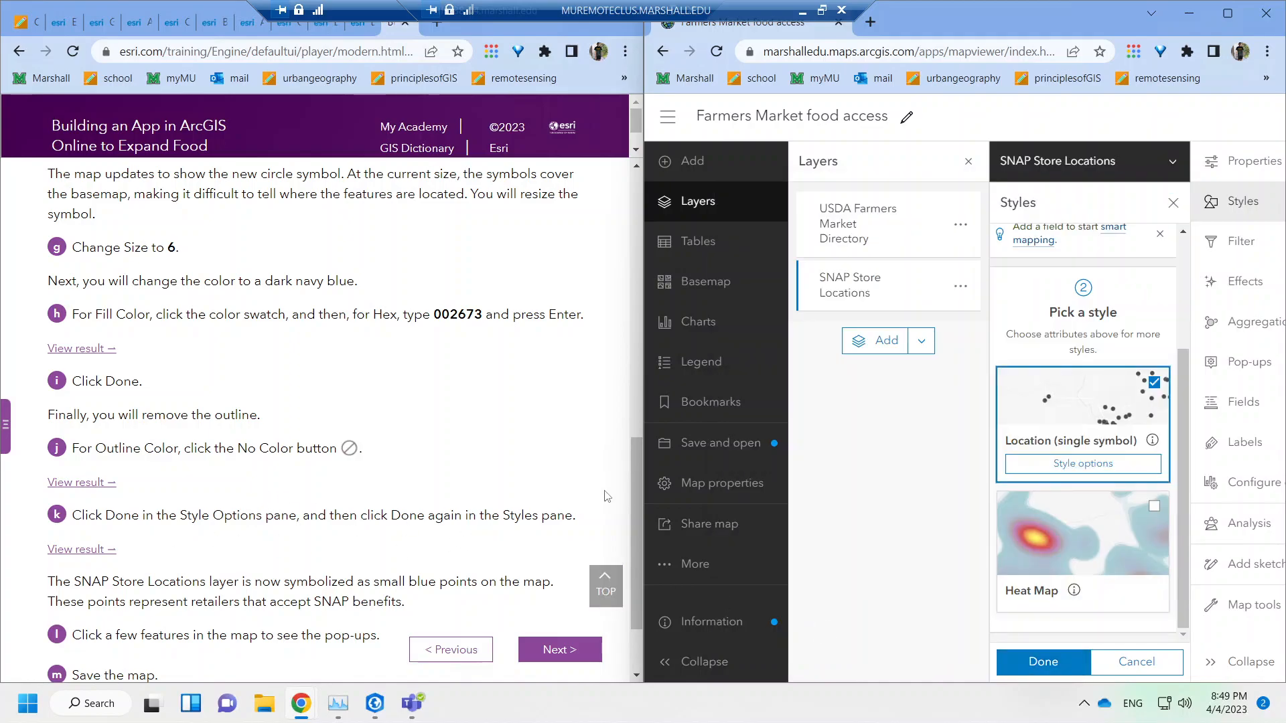
{"action": "left_click_drag", "start_coordinate": [634, 456], "coordinate": [633, 492]}
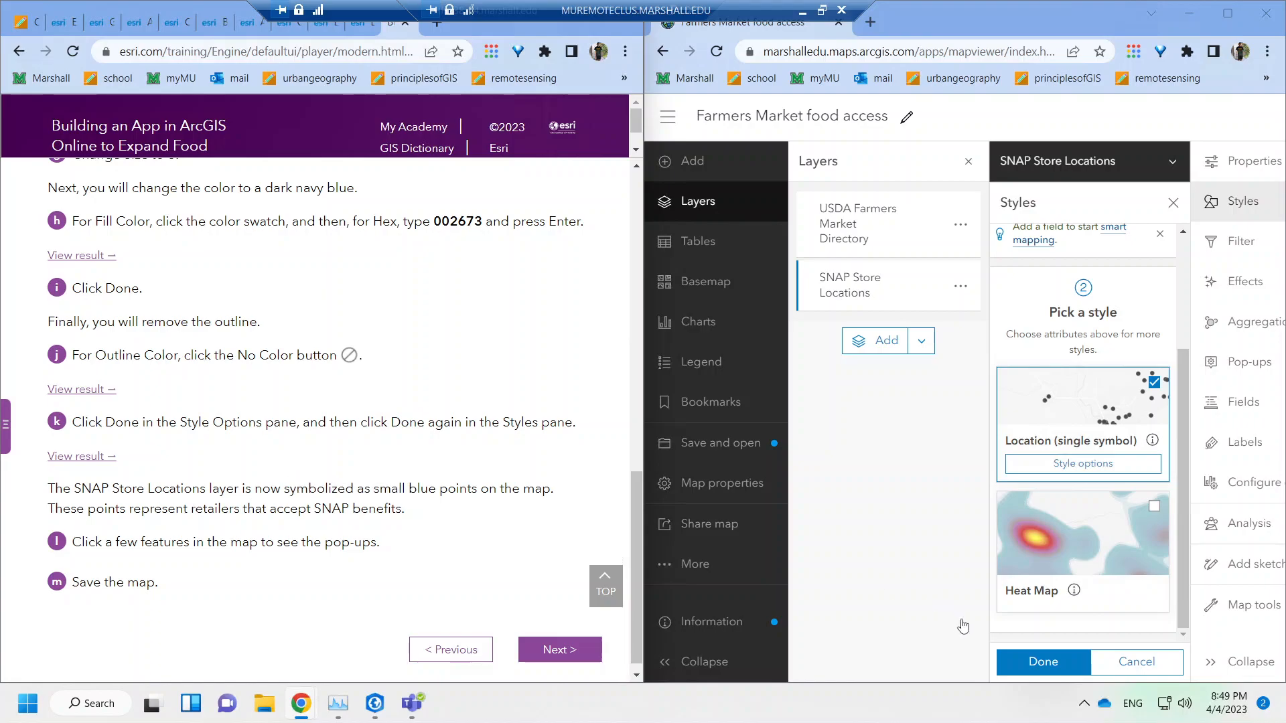
{"action": "left_click", "coordinate": [1040, 661]}
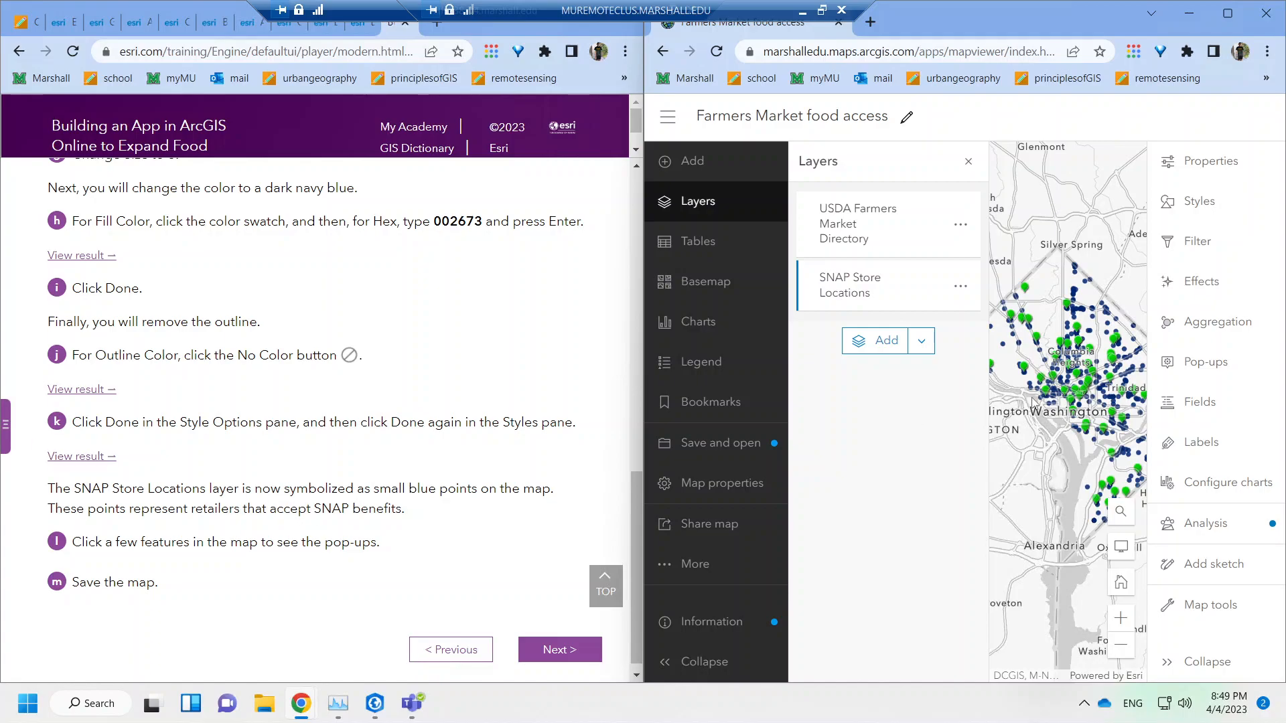
Enlarge the map window and examine the pop-ups of several SNAP store points across Washington, closing each one.
{"action": "left_click", "coordinate": [1076, 269]}
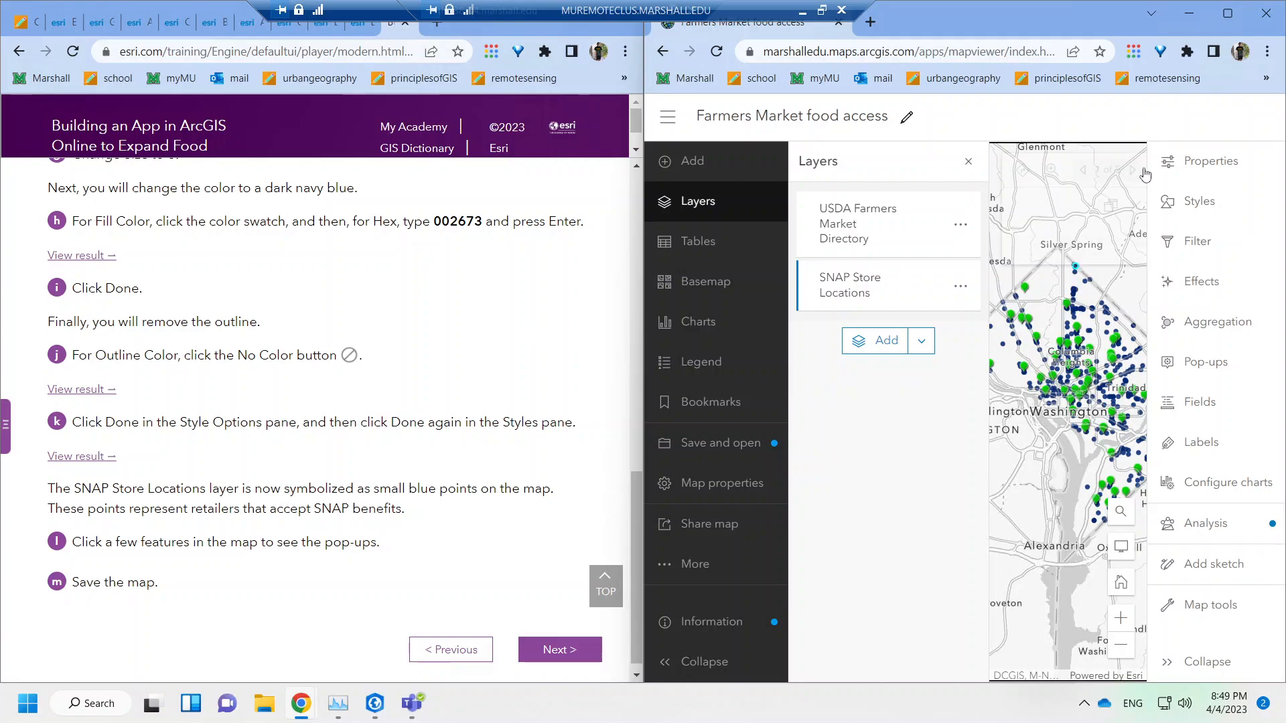
{"action": "left_click", "coordinate": [1227, 13]}
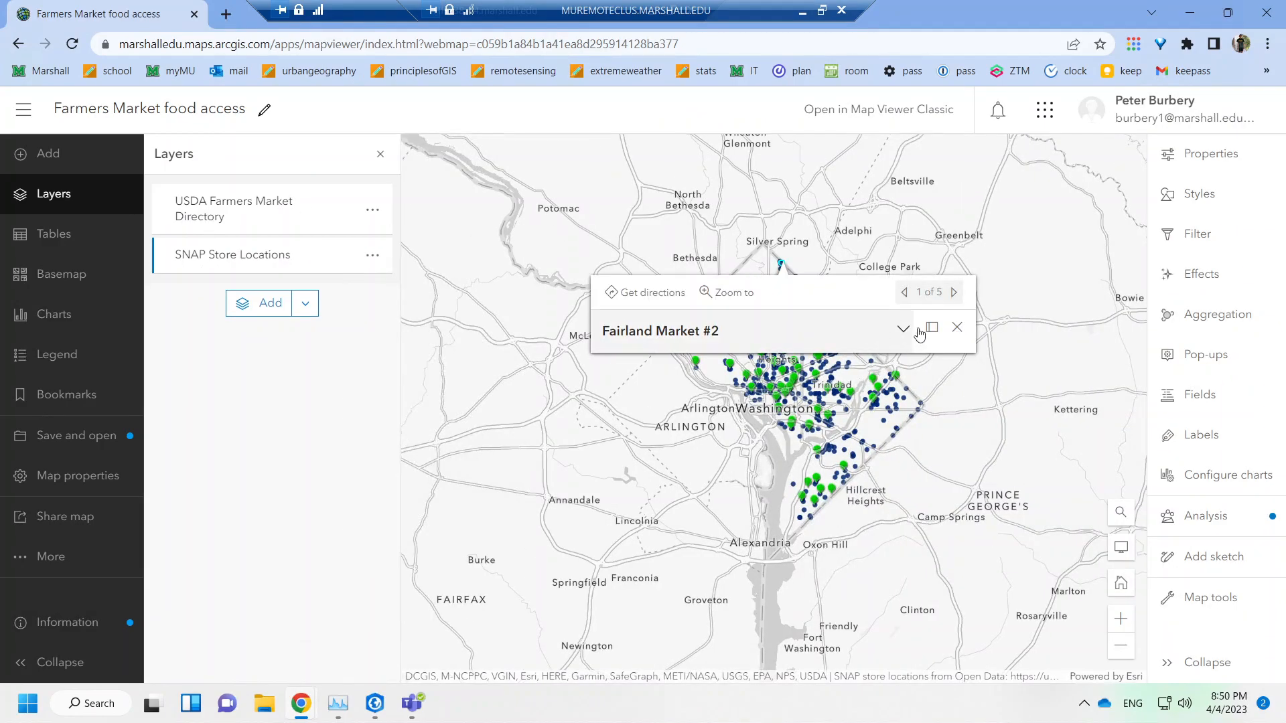
{"action": "left_click", "coordinate": [956, 326]}
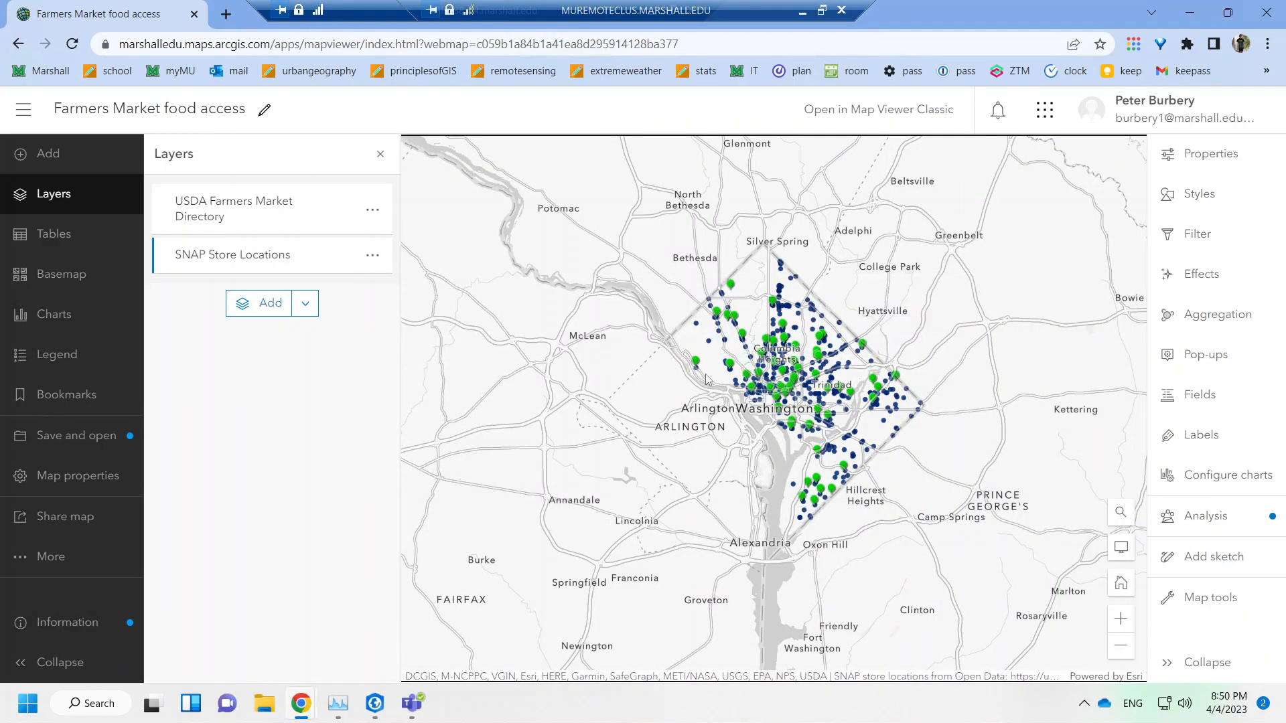
{"action": "left_click", "coordinate": [697, 326]}
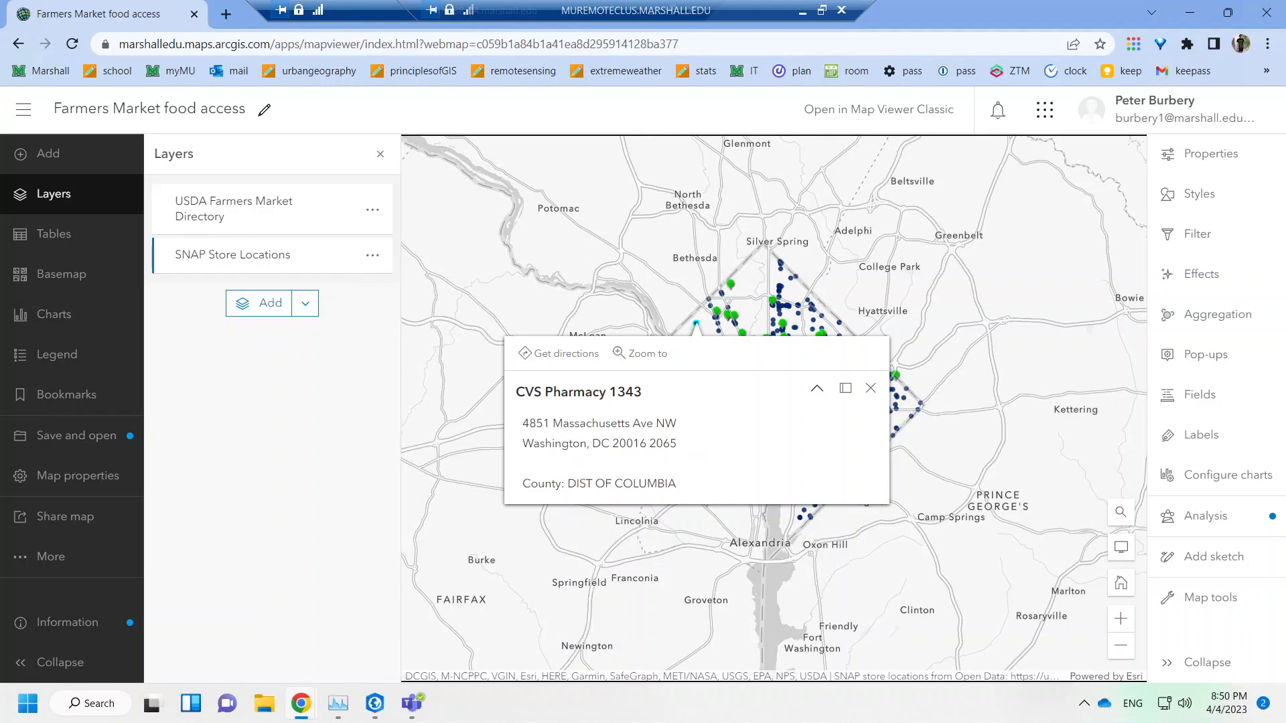
{"action": "left_click", "coordinate": [870, 388]}
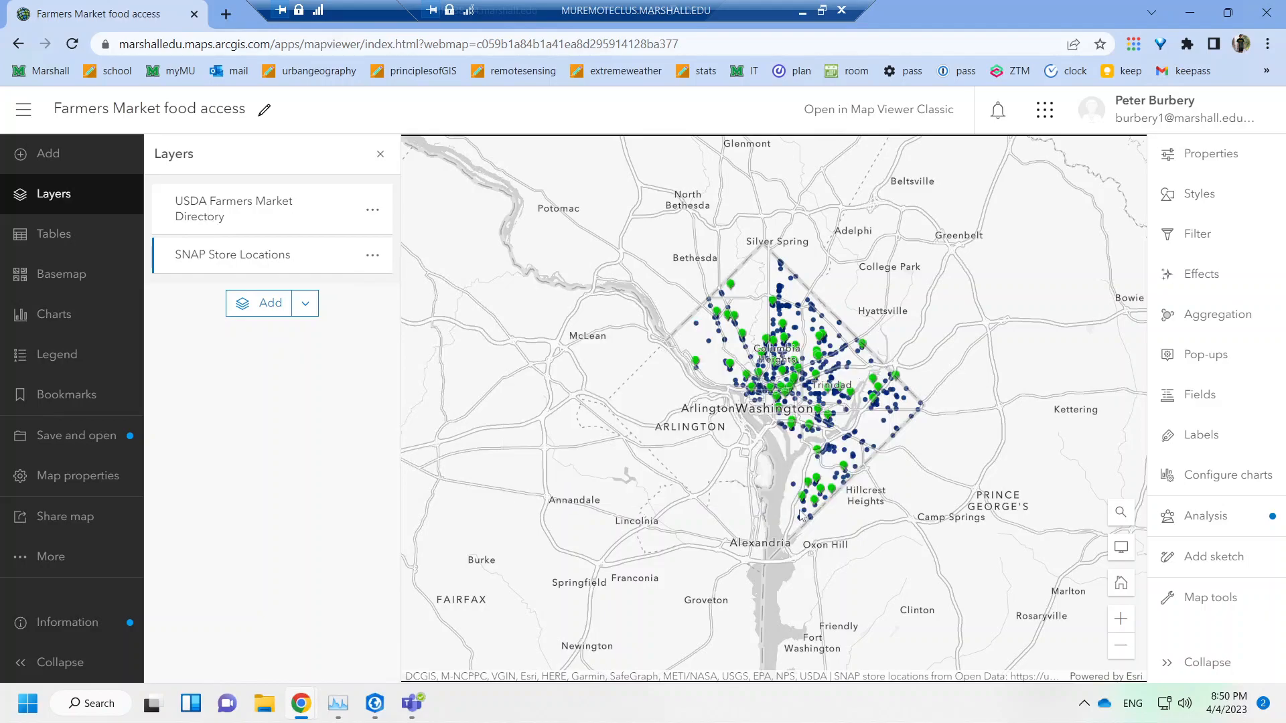
{"action": "left_click", "coordinate": [884, 422]}
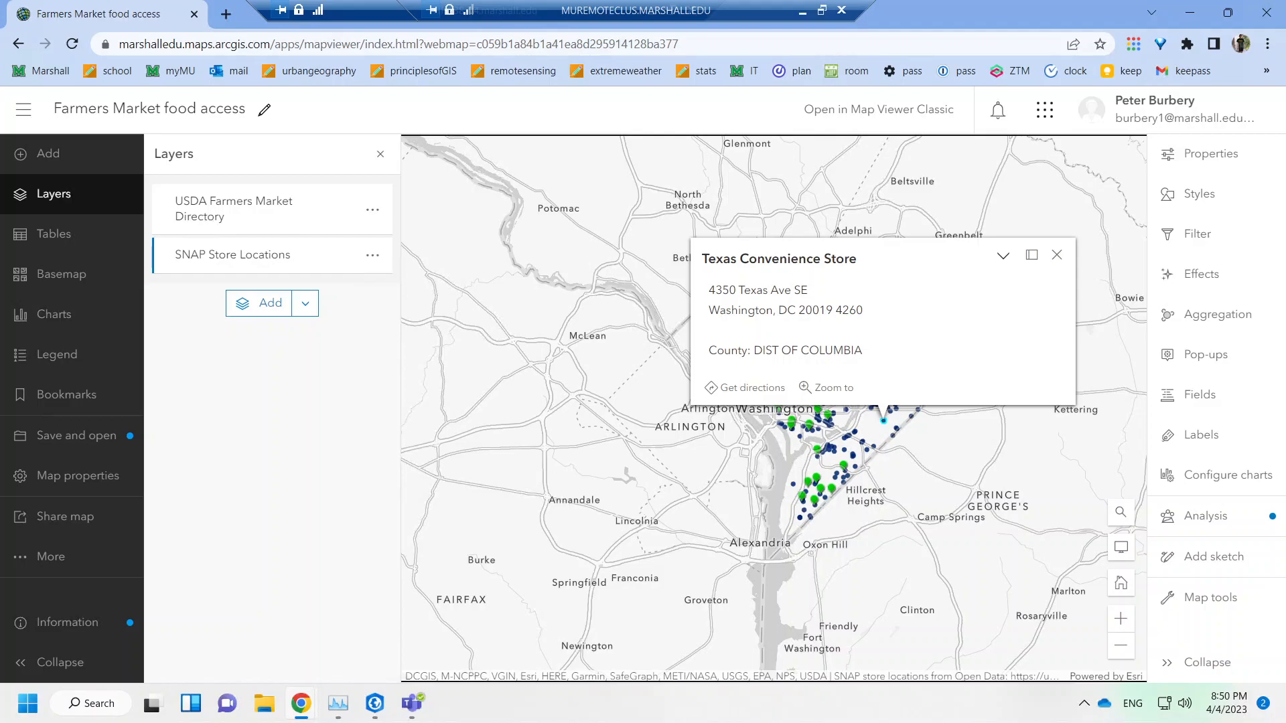
{"action": "left_click", "coordinate": [1057, 255]}
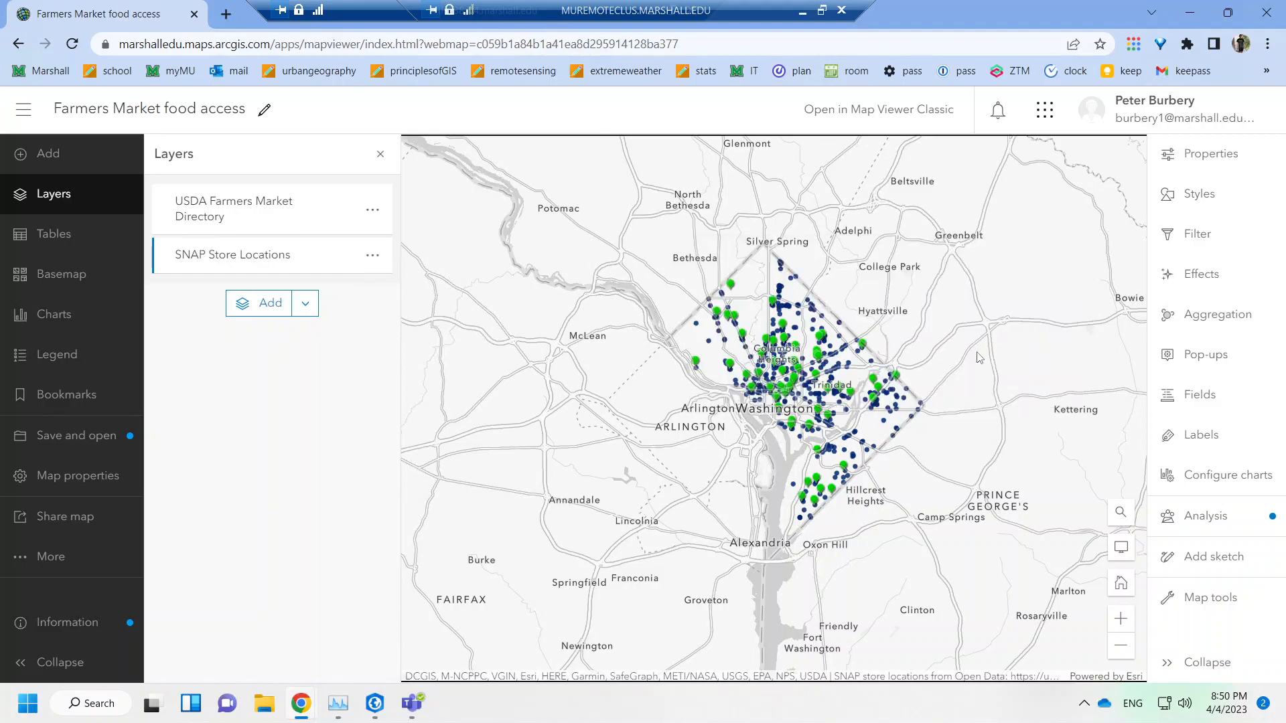
{"action": "left_click", "coordinate": [726, 343]}
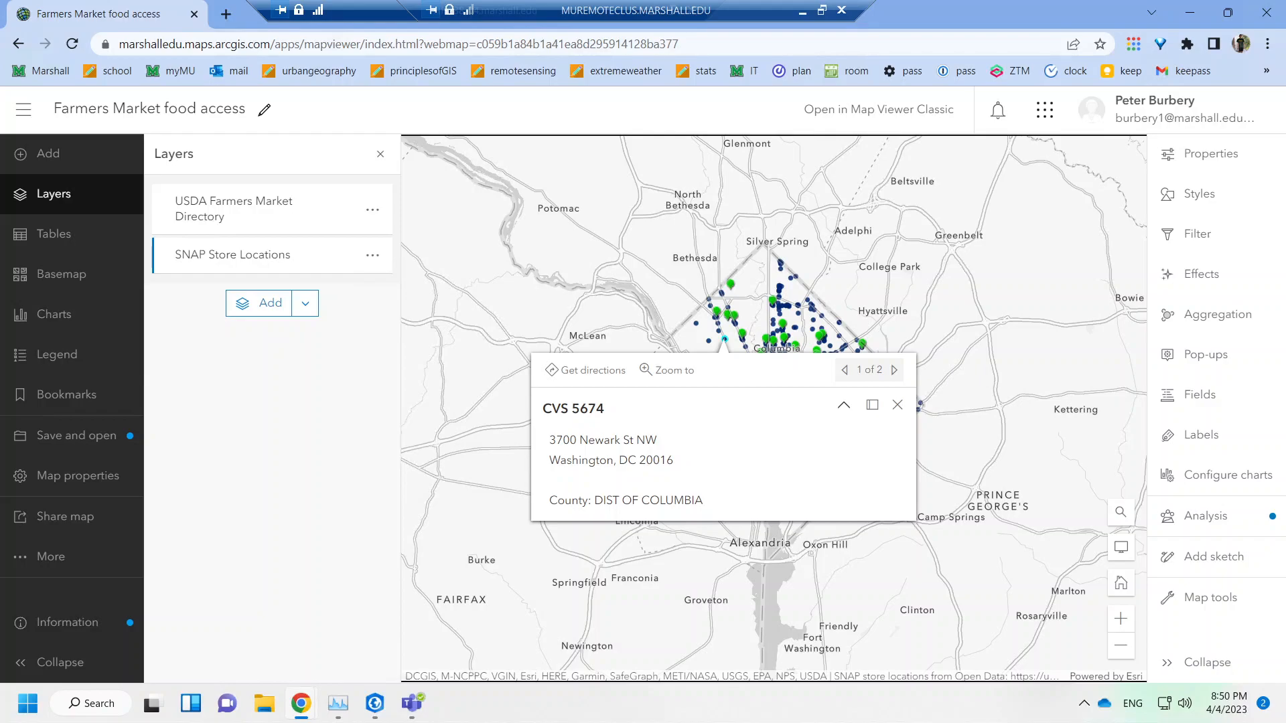
{"action": "left_click", "coordinate": [894, 370]}
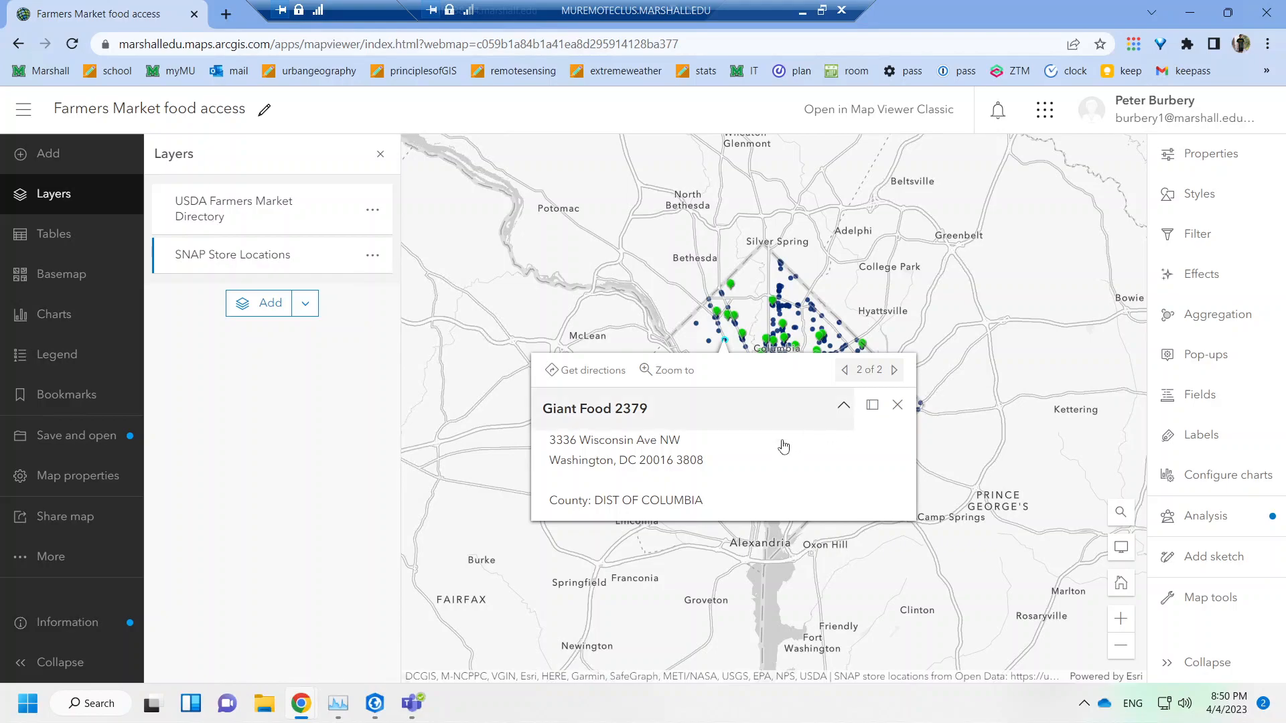
{"action": "left_click", "coordinate": [897, 404]}
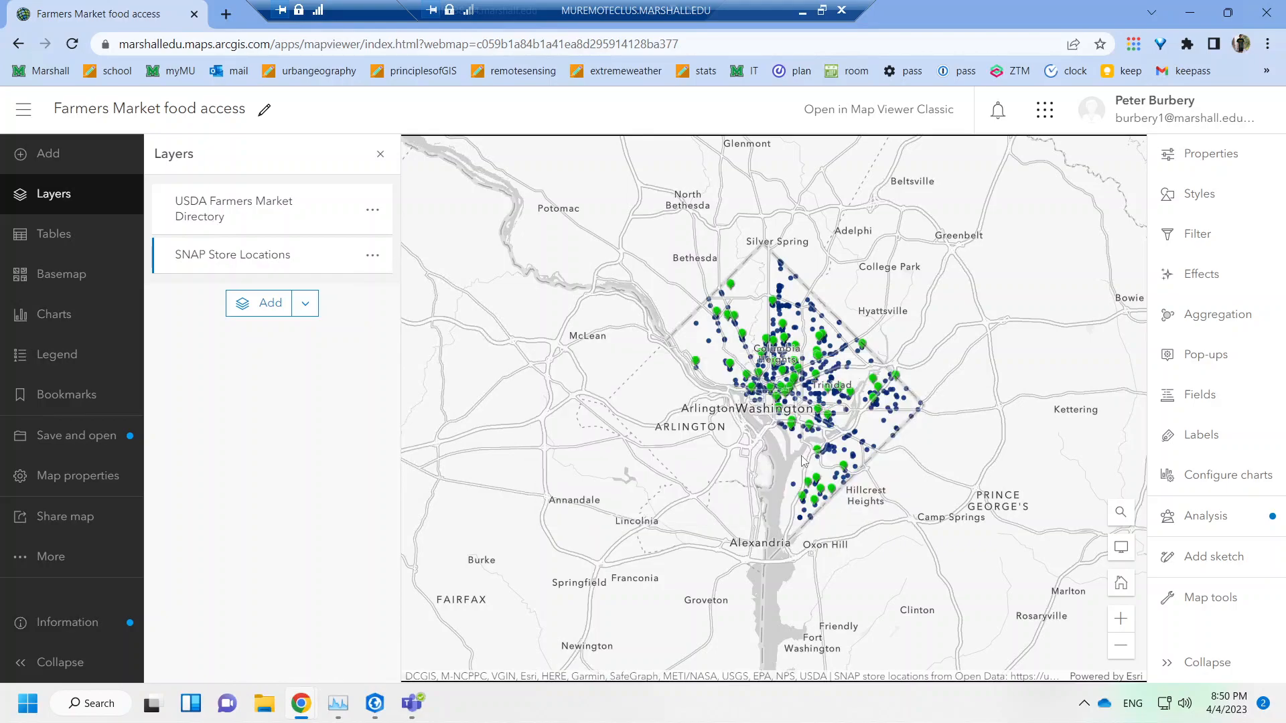
Save the Farmers Market food access map and bring the course instructions back beside it.
{"action": "left_click", "coordinate": [107, 436]}
{"action": "left_click", "coordinate": [185, 440]}
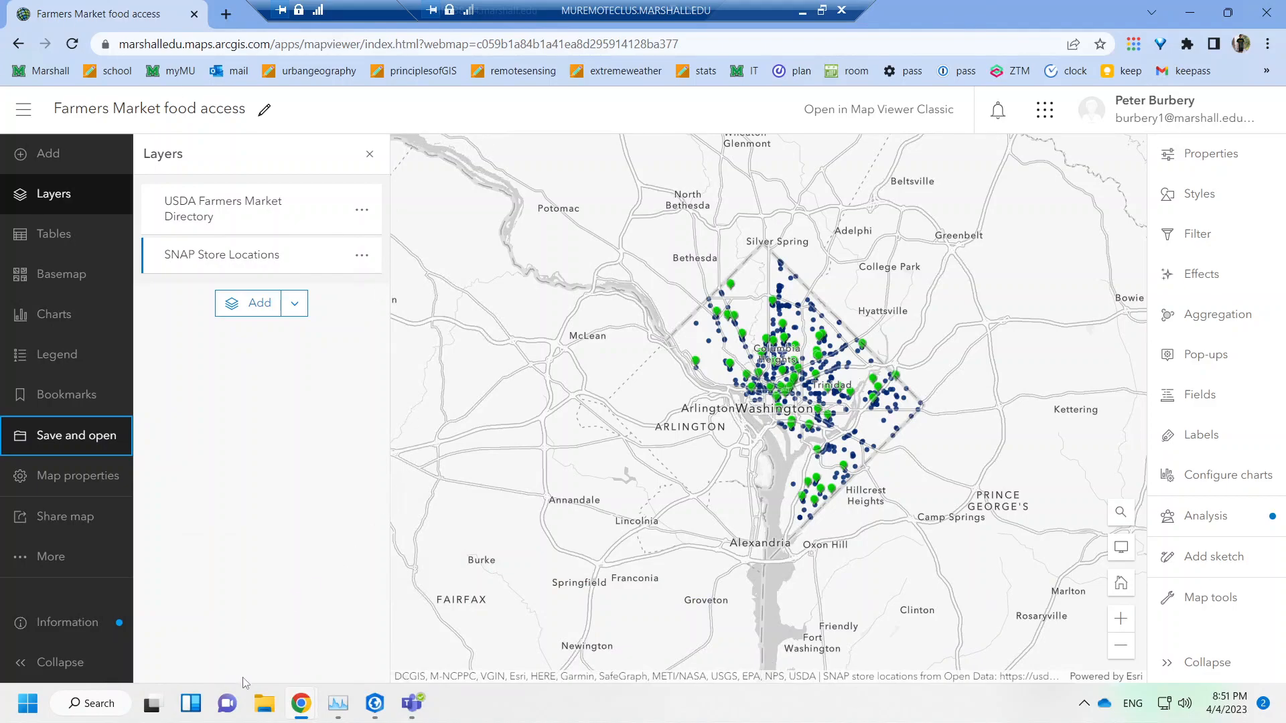
{"action": "left_click", "coordinate": [305, 710]}
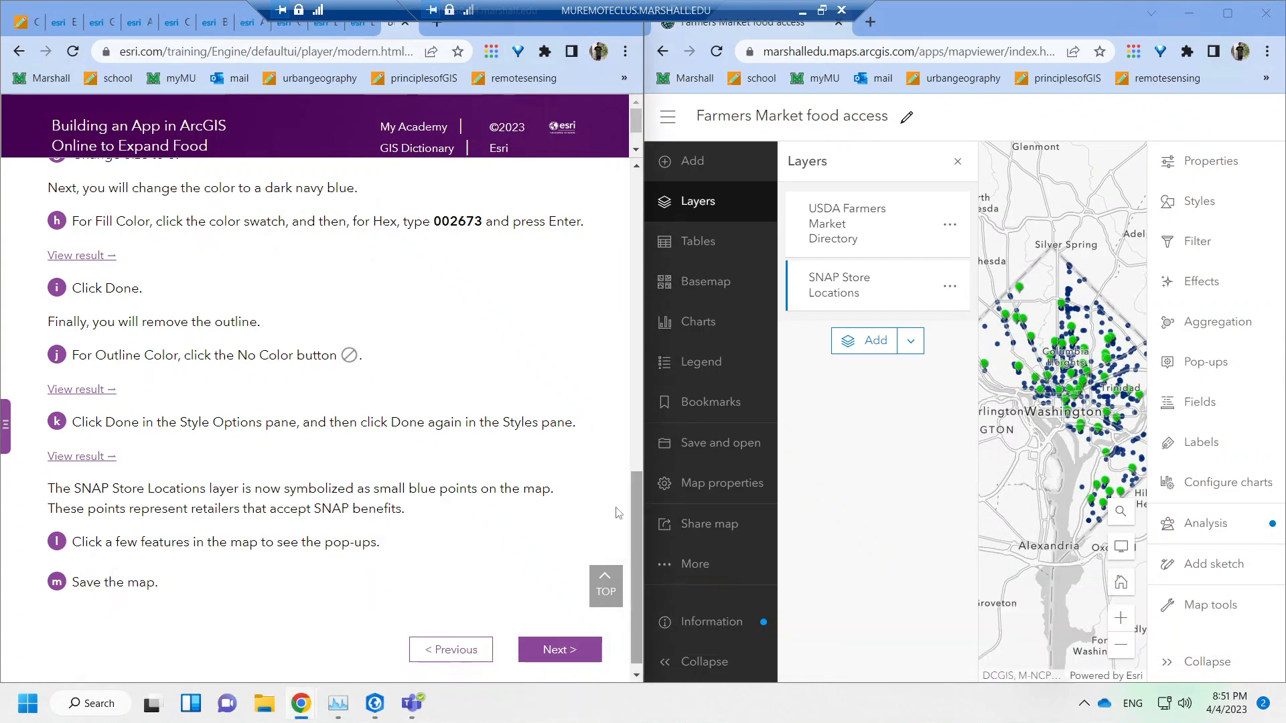
Advance the course to Step 4 on Arcade symbology and make USDA Farmers Market Directory the active layer.
{"action": "left_click", "coordinate": [572, 656]}
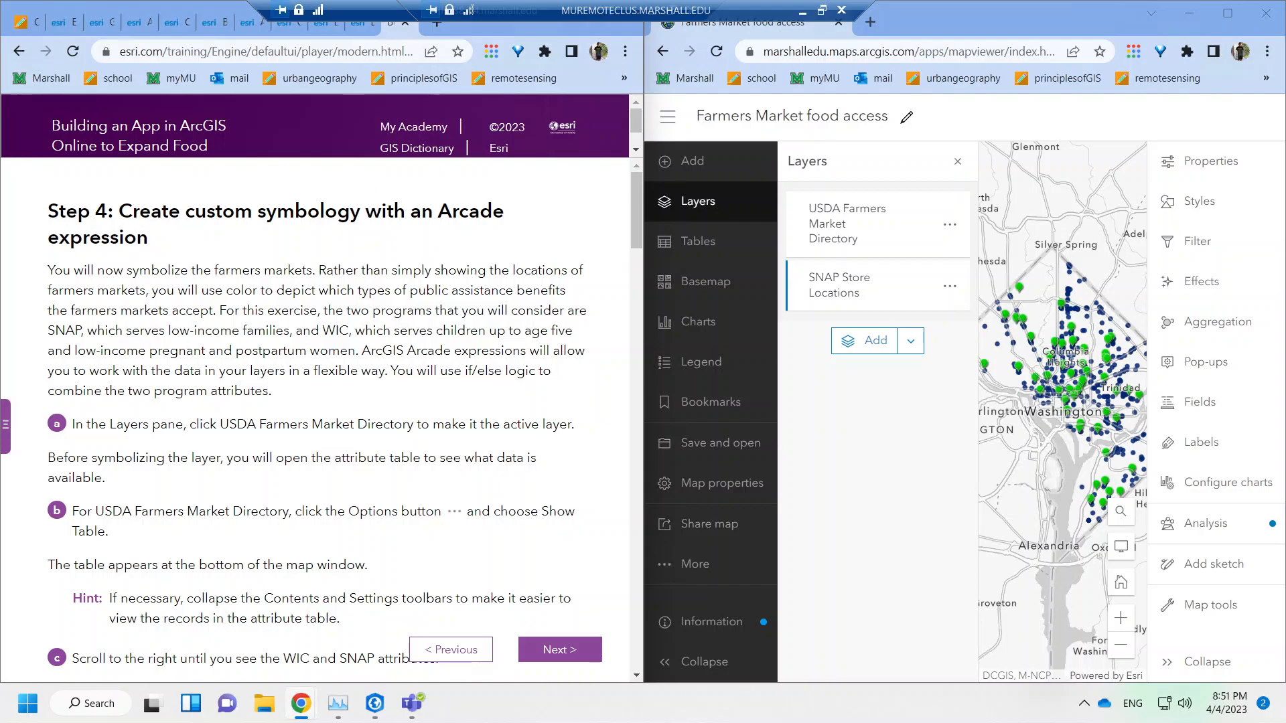
{"action": "left_click_drag", "start_coordinate": [113, 270], "coordinate": [161, 271]}
{"action": "left_click", "coordinate": [161, 271]}
{"action": "left_click_drag", "start_coordinate": [643, 209], "coordinate": [646, 209]}
{"action": "scroll", "coordinate": [637, 218], "scroll_direction": "down", "scroll_amount": 1}
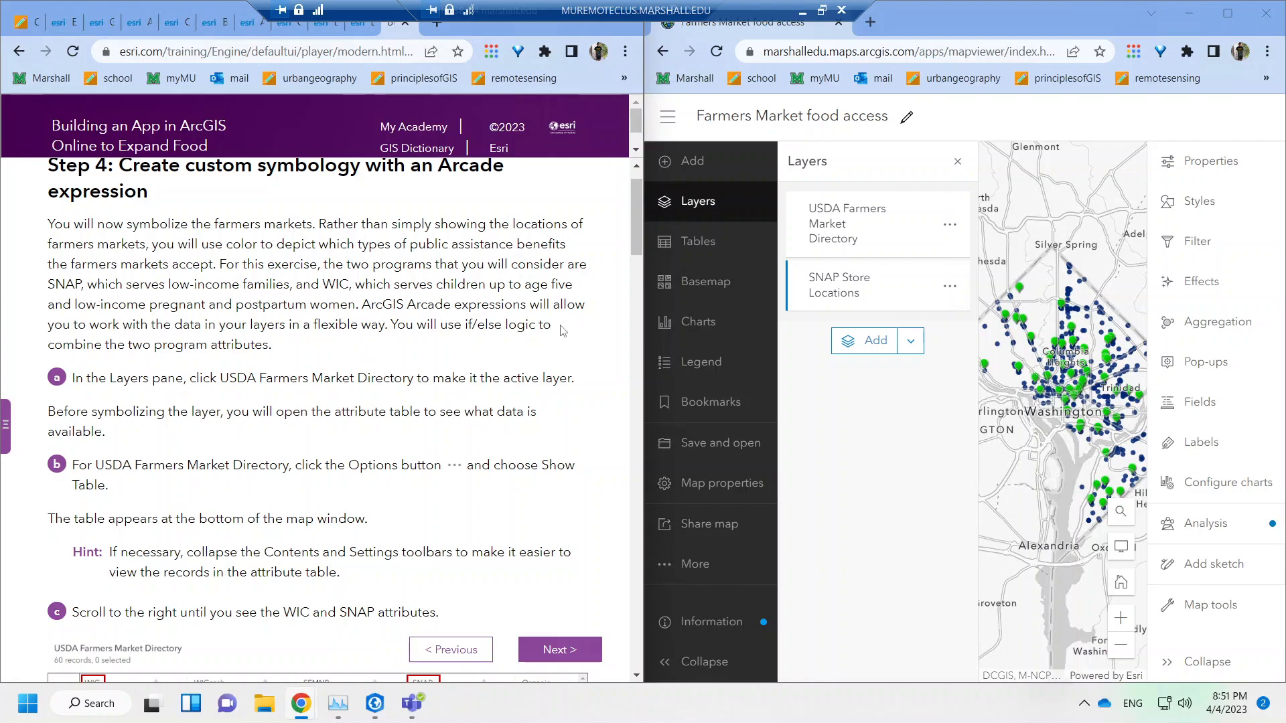
{"action": "left_click_drag", "start_coordinate": [210, 346], "coordinate": [299, 355]}
{"action": "left_click", "coordinate": [299, 354]}
{"action": "left_click", "coordinate": [877, 233]}
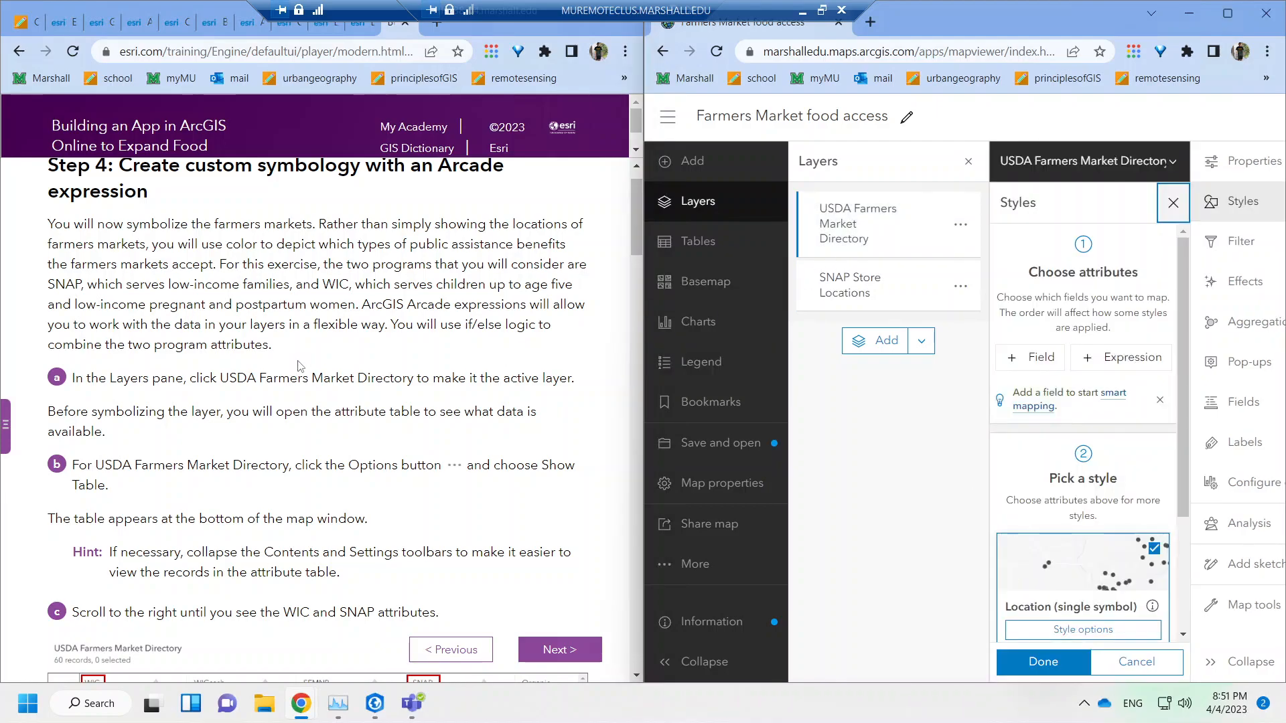
Show the attribute table of the USDA Farmers Market Directory layer and enlarge the map window.
{"action": "left_click_drag", "start_coordinate": [633, 205], "coordinate": [637, 233]}
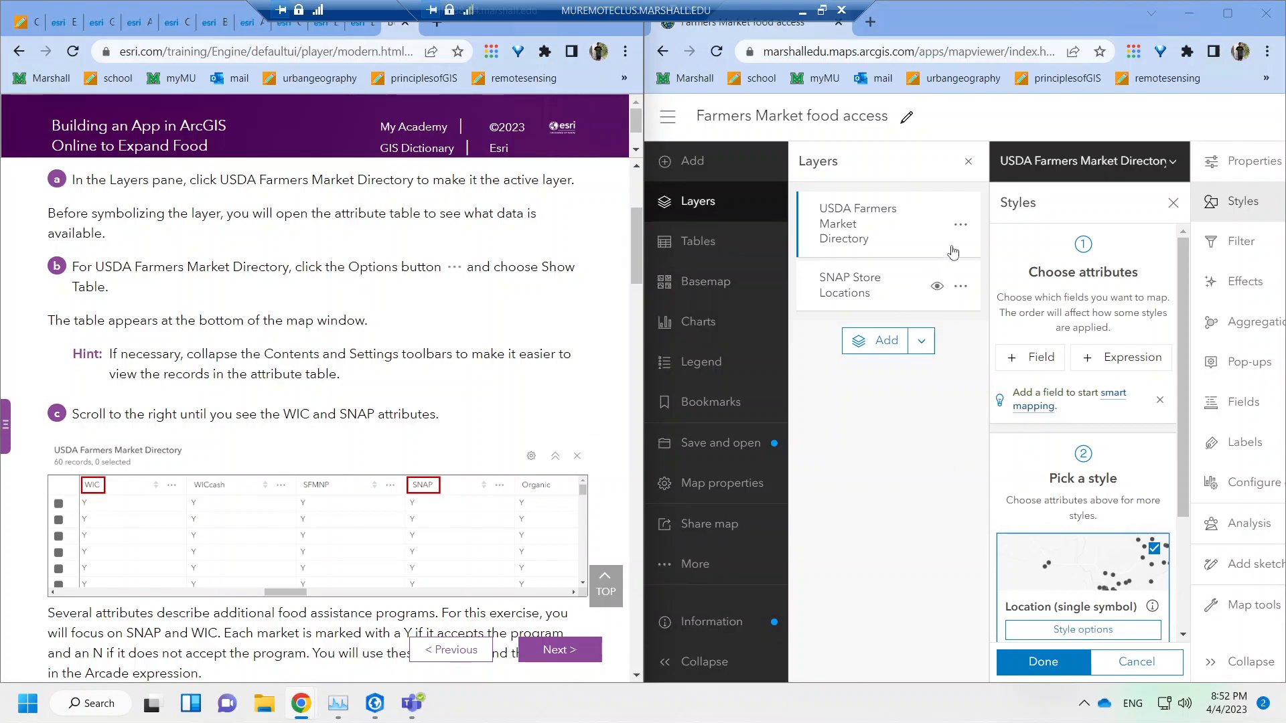
{"action": "left_click", "coordinate": [959, 227]}
{"action": "left_click", "coordinate": [850, 327]}
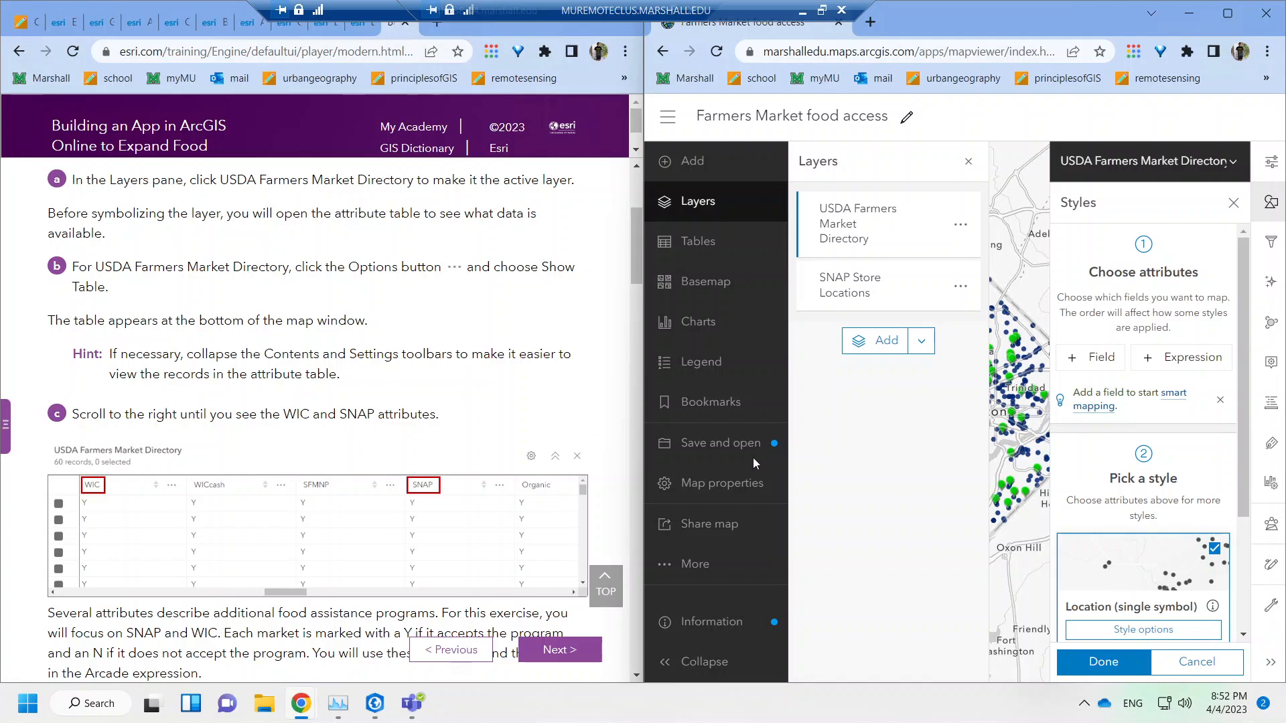
{"action": "left_click", "coordinate": [959, 228]}
{"action": "left_click", "coordinate": [850, 332]}
{"action": "left_click", "coordinate": [1223, 22]}
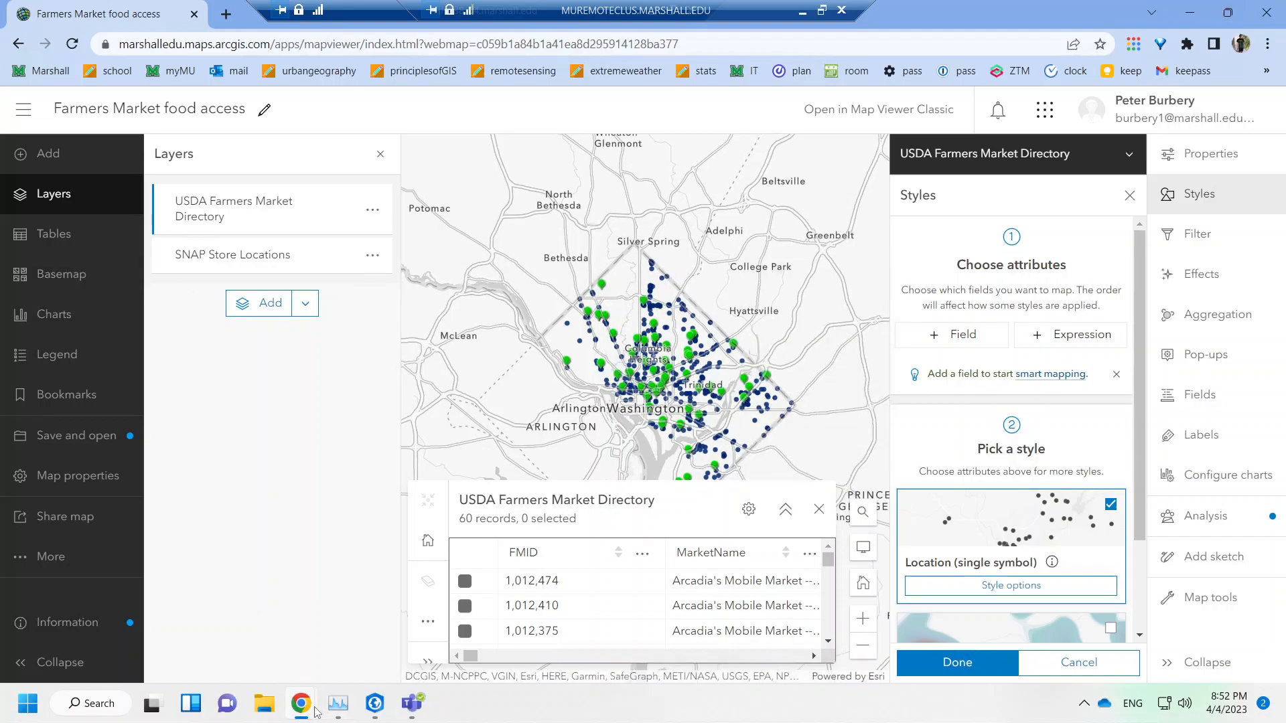
Place the course instructions beside the map and make room for the table by closing the Styles and Layers panes and collapsing the settings toolbar.
{"action": "mouse_move", "coordinate": [302, 700]}
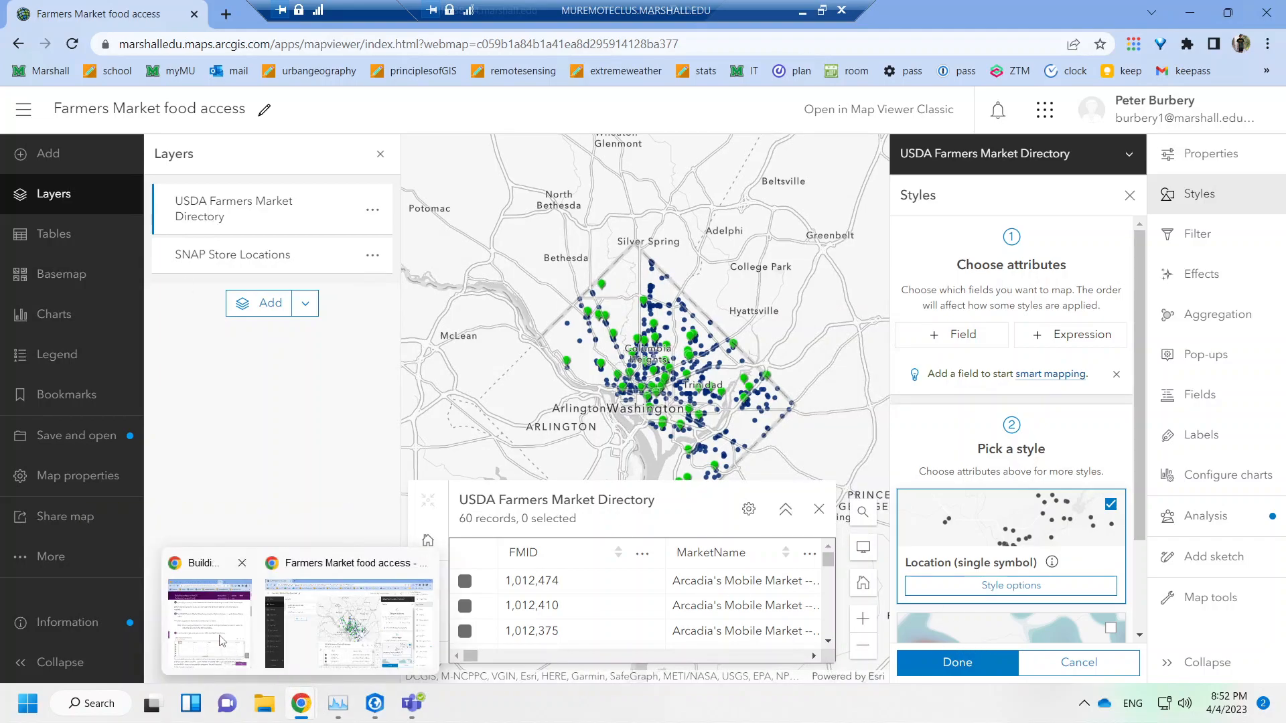
{"action": "left_click", "coordinate": [188, 607]}
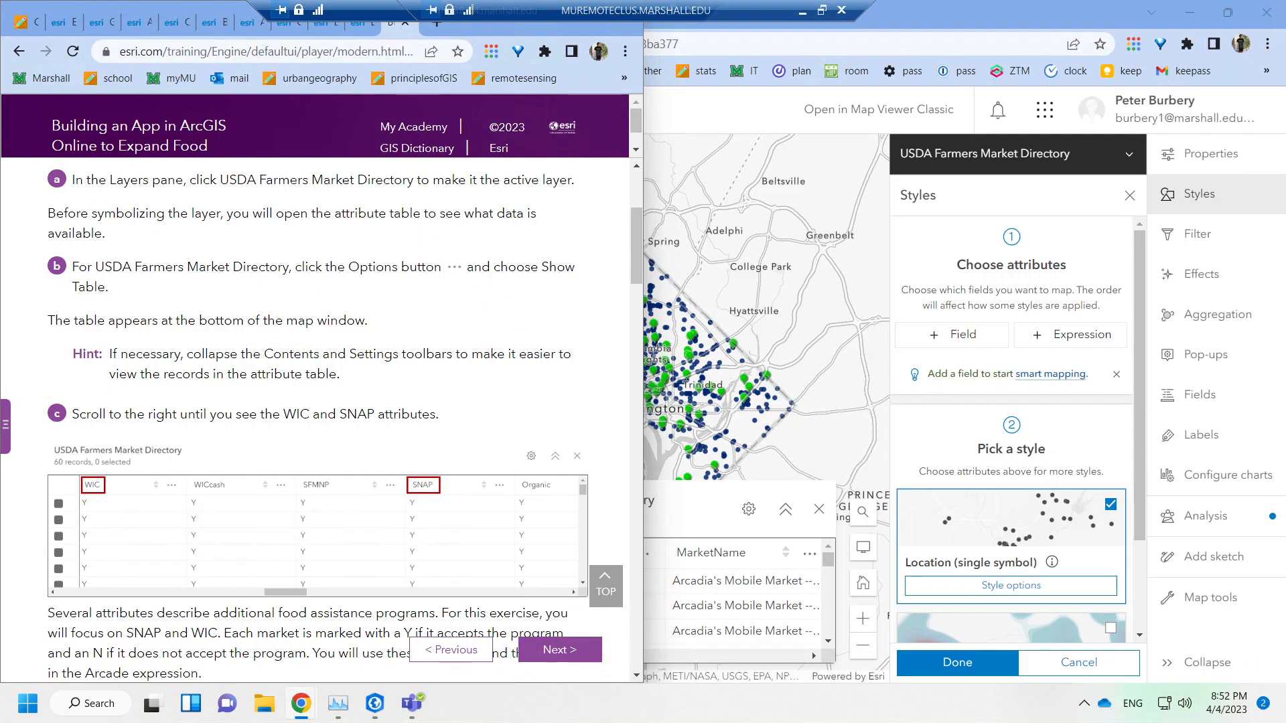
{"action": "left_click_drag", "start_coordinate": [163, 355], "coordinate": [261, 375]}
{"action": "left_click", "coordinate": [365, 384]}
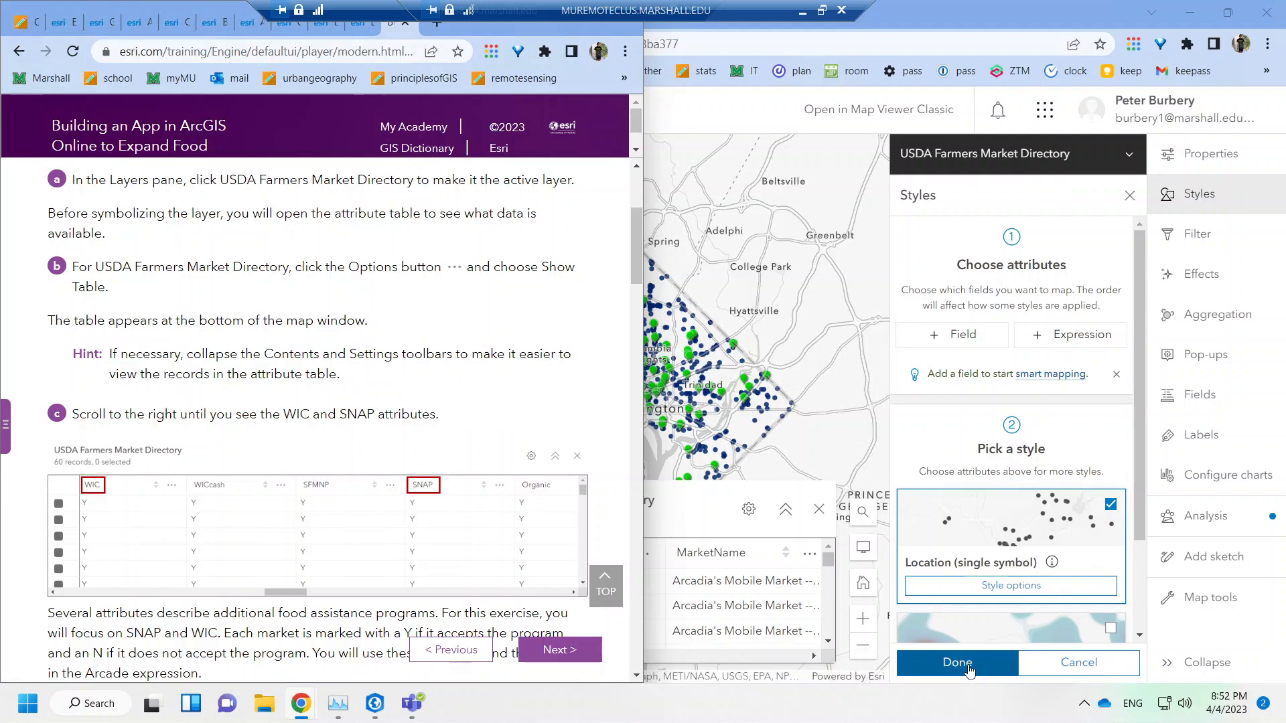
{"action": "left_click", "coordinate": [991, 669]}
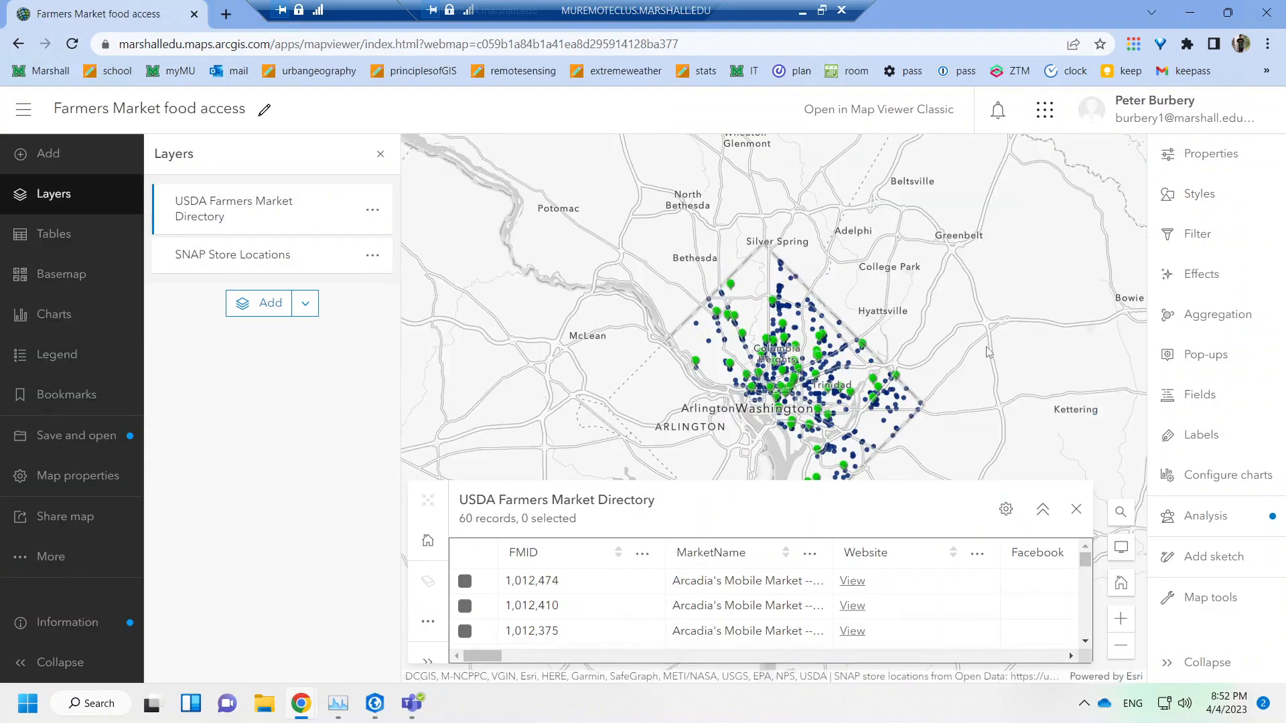
{"action": "double_click", "coordinate": [1004, 17]}
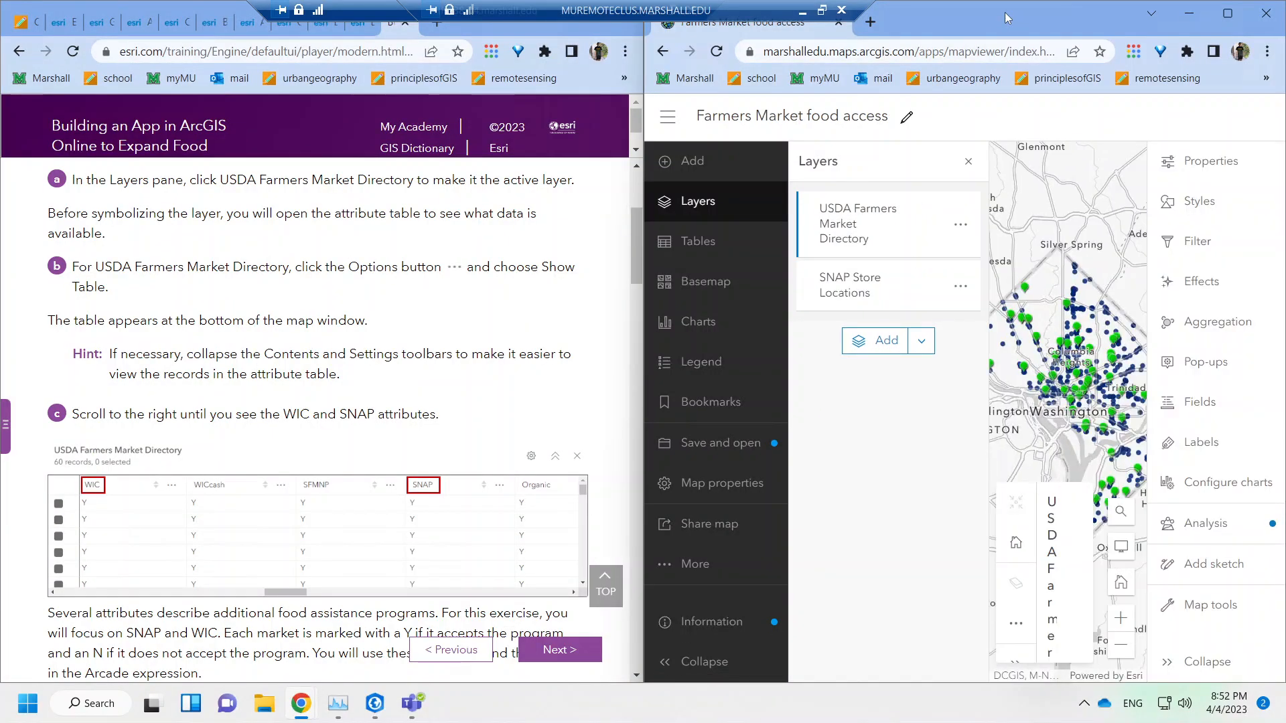
{"action": "left_click", "coordinate": [1197, 663]}
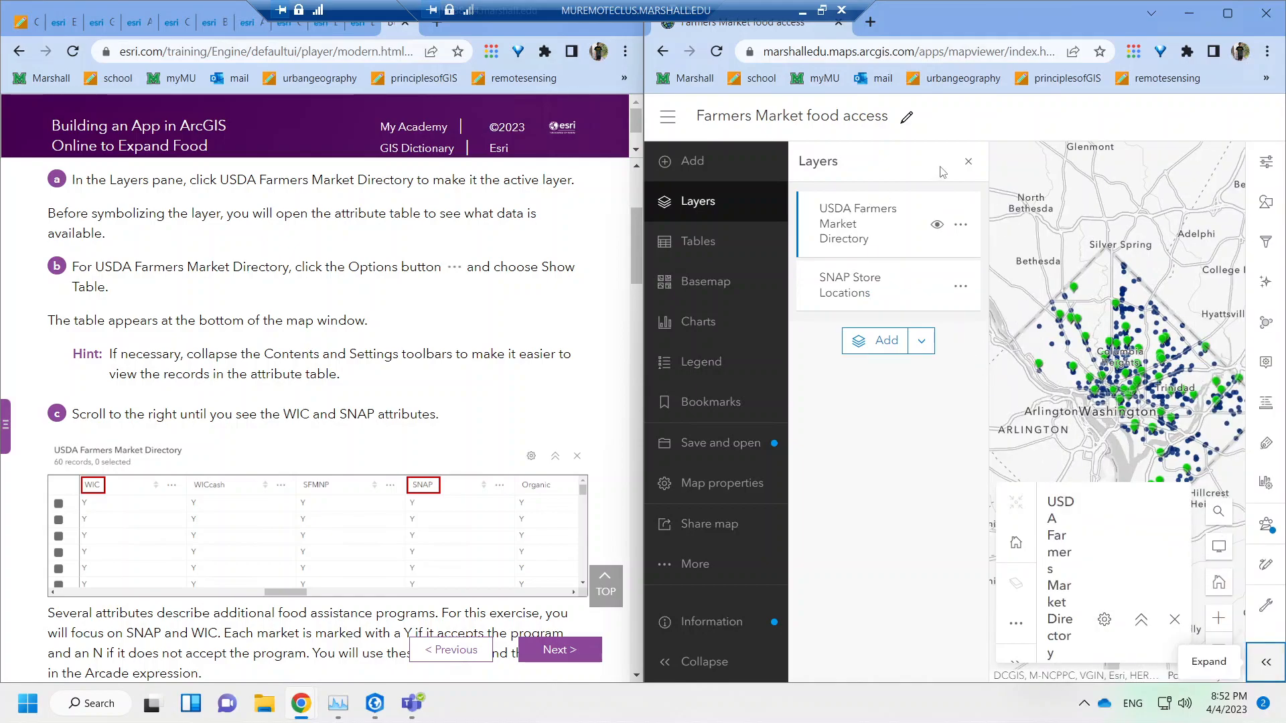
{"action": "left_click", "coordinate": [968, 162]}
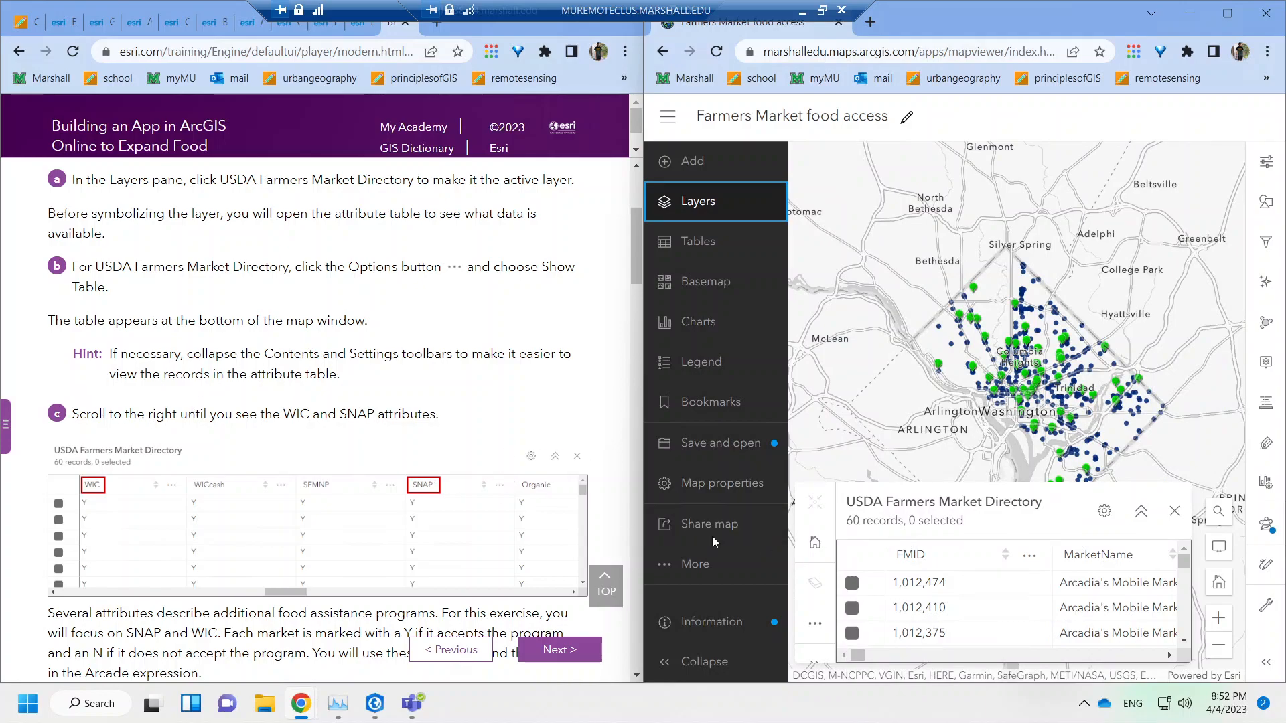
Examine the WIC and SNAP attributes in the USDA Farmers Market Directory table, and close the table.
{"action": "left_click_drag", "start_coordinate": [860, 656], "coordinate": [996, 657]}
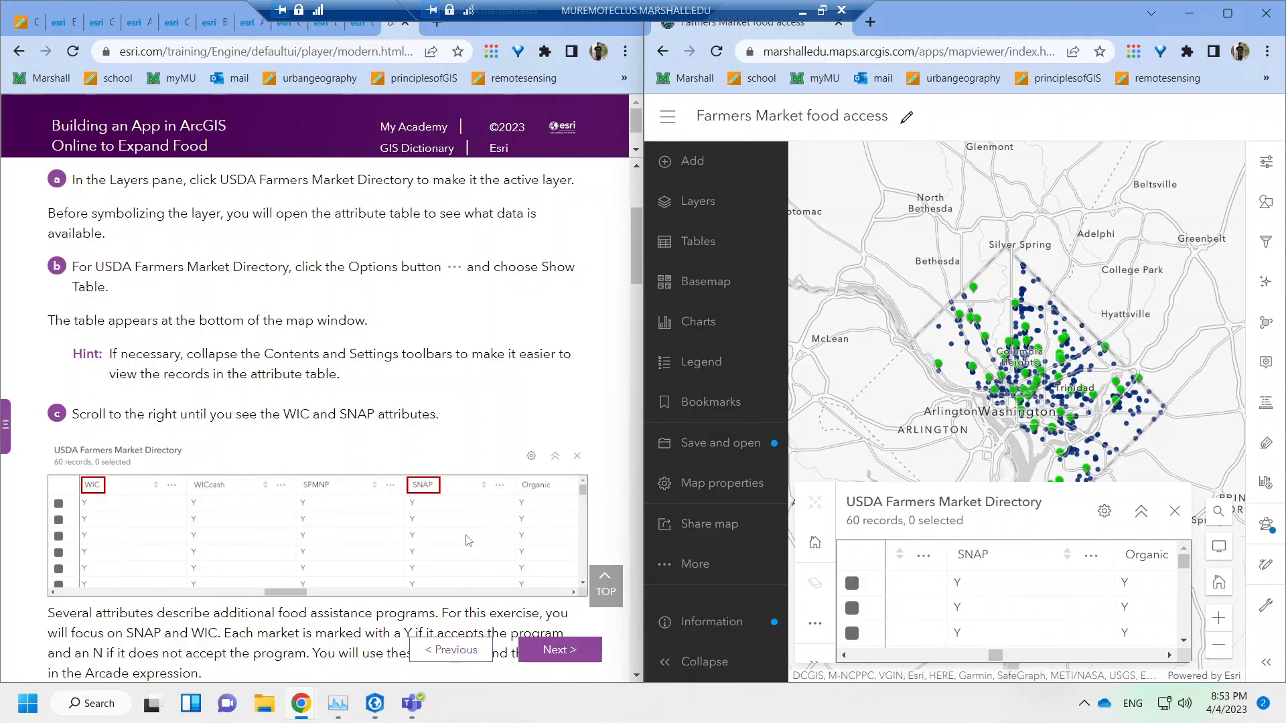
{"action": "scroll", "coordinate": [469, 541], "scroll_direction": "down", "scroll_amount": 1}
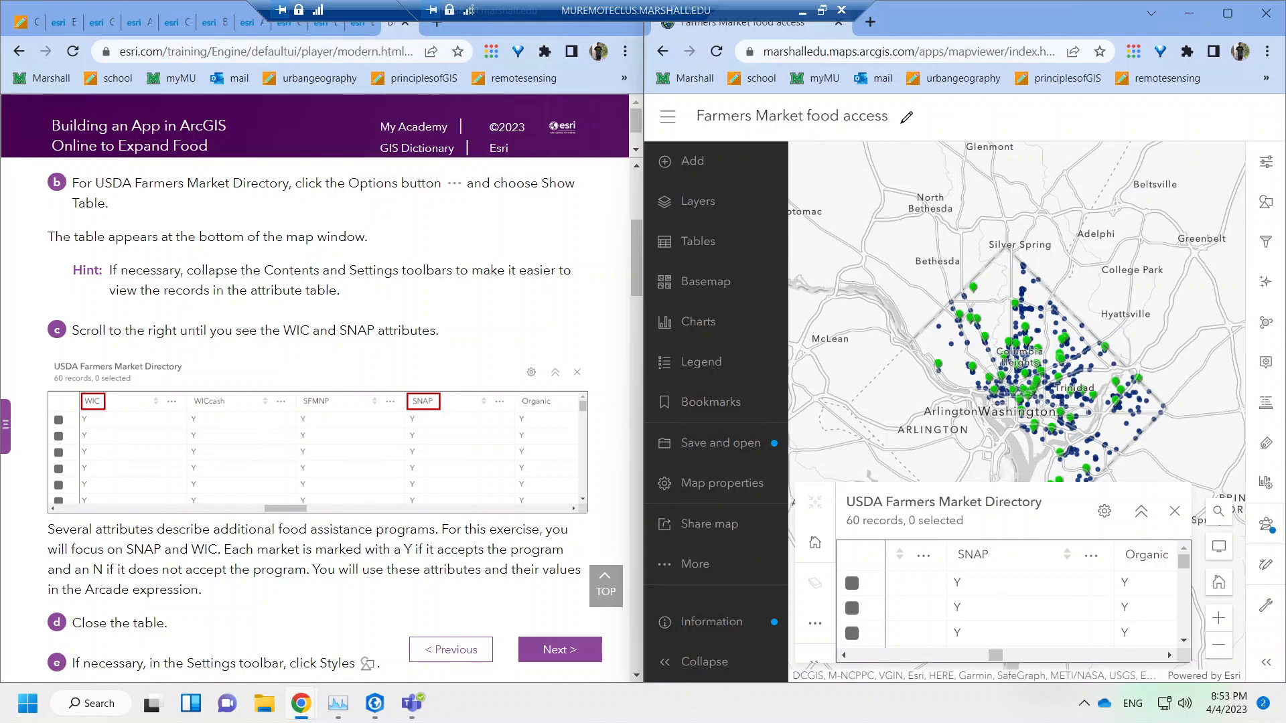
{"action": "scroll", "coordinate": [482, 542], "scroll_direction": "down", "scroll_amount": 1}
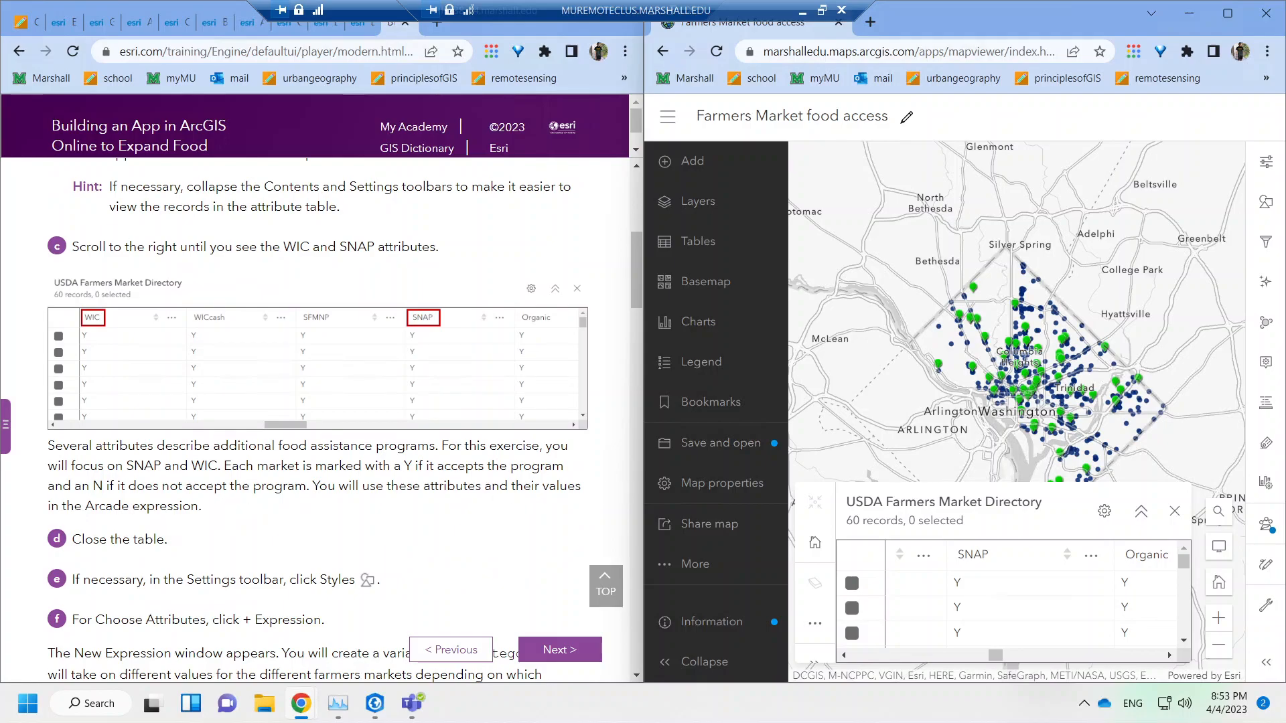
{"action": "left_click", "coordinate": [1174, 511]}
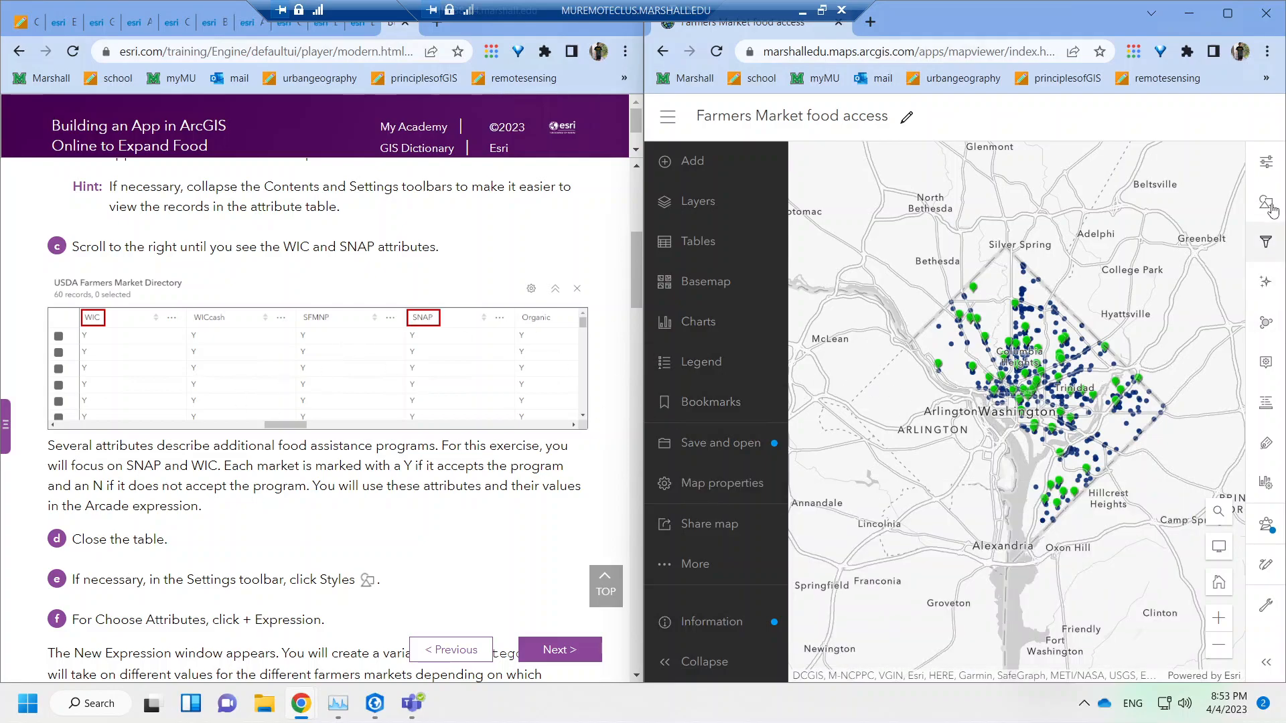
Open the styles of the USDA Farmers Market Directory layer and start a new attribute expression.
{"action": "scroll", "coordinate": [273, 539], "scroll_direction": "down", "scroll_amount": 1}
{"action": "left_click", "coordinate": [1156, 359]}
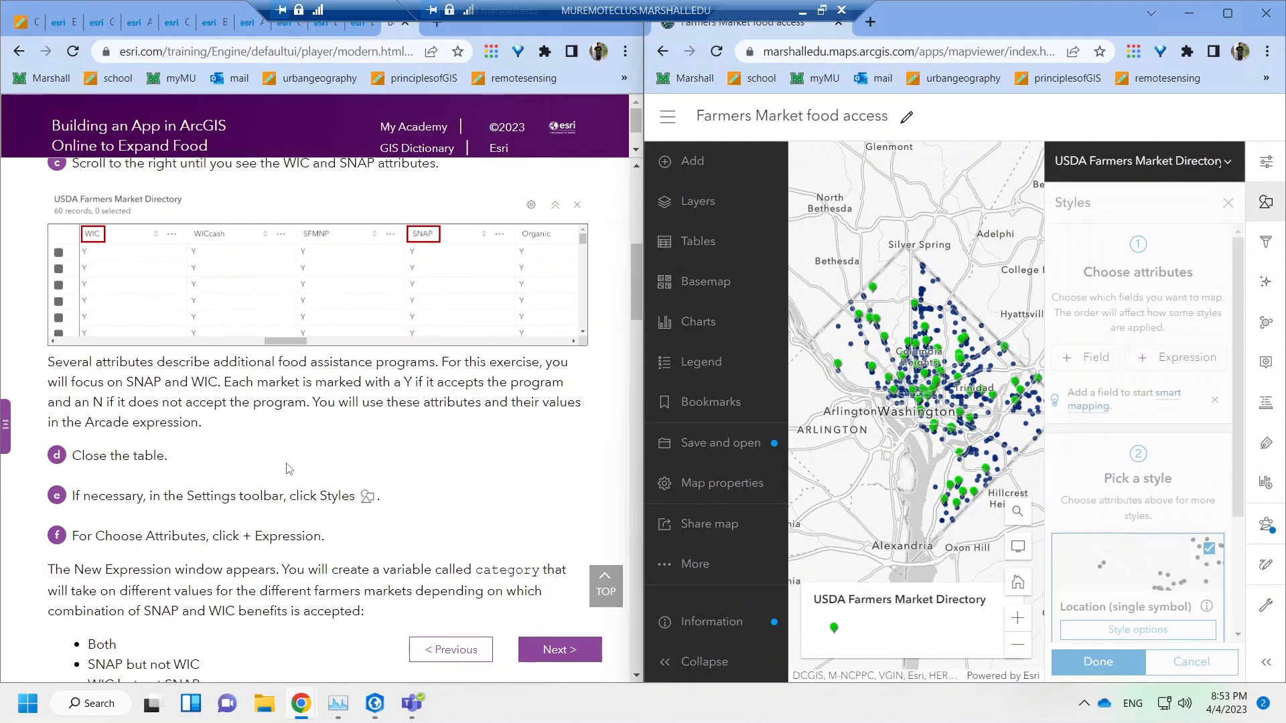
{"action": "scroll", "coordinate": [385, 482], "scroll_direction": "down", "scroll_amount": 1}
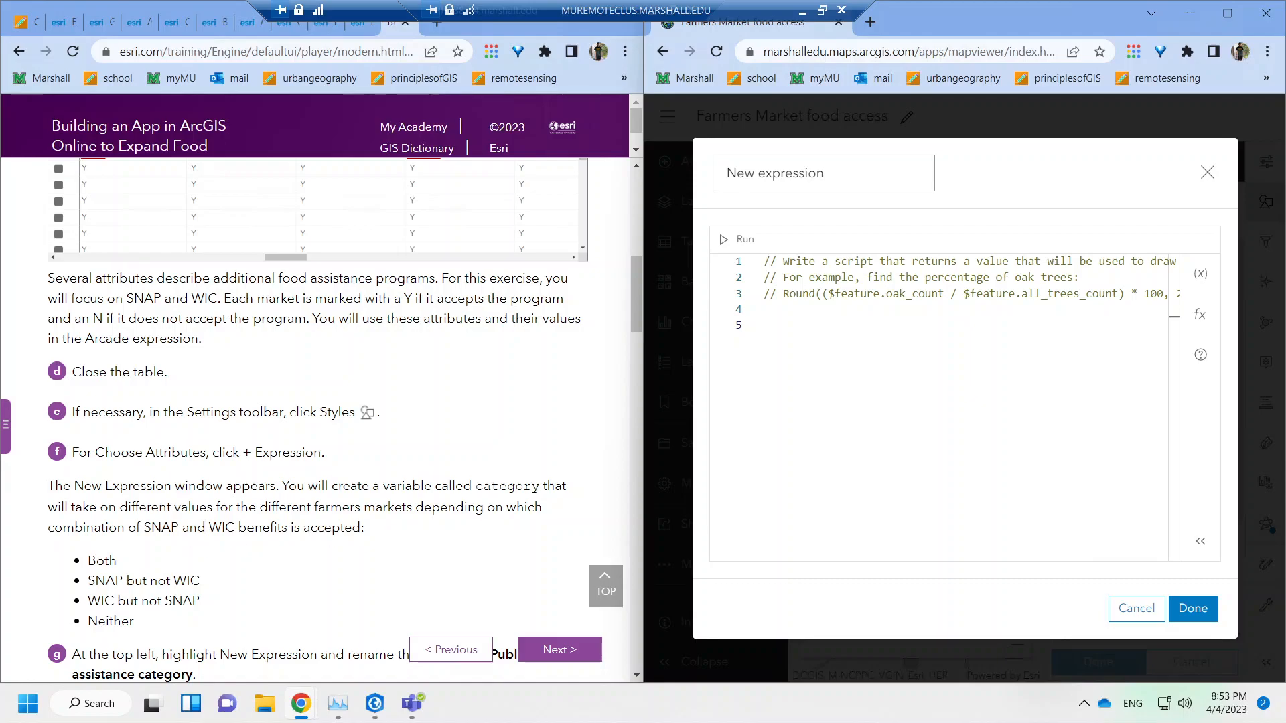
Rename the new expression as Public assistance category.
{"action": "scroll", "coordinate": [315, 402], "scroll_direction": "down", "scroll_amount": 1}
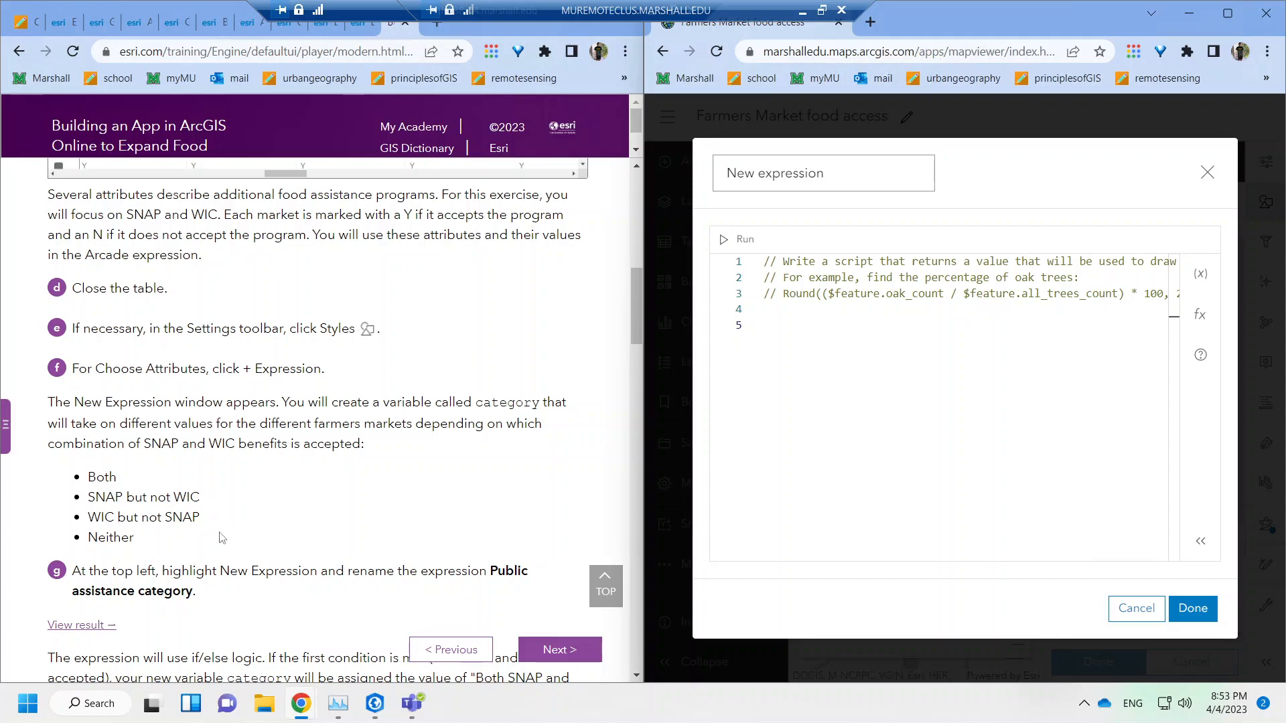
{"action": "scroll", "coordinate": [216, 540], "scroll_direction": "down", "scroll_amount": 1}
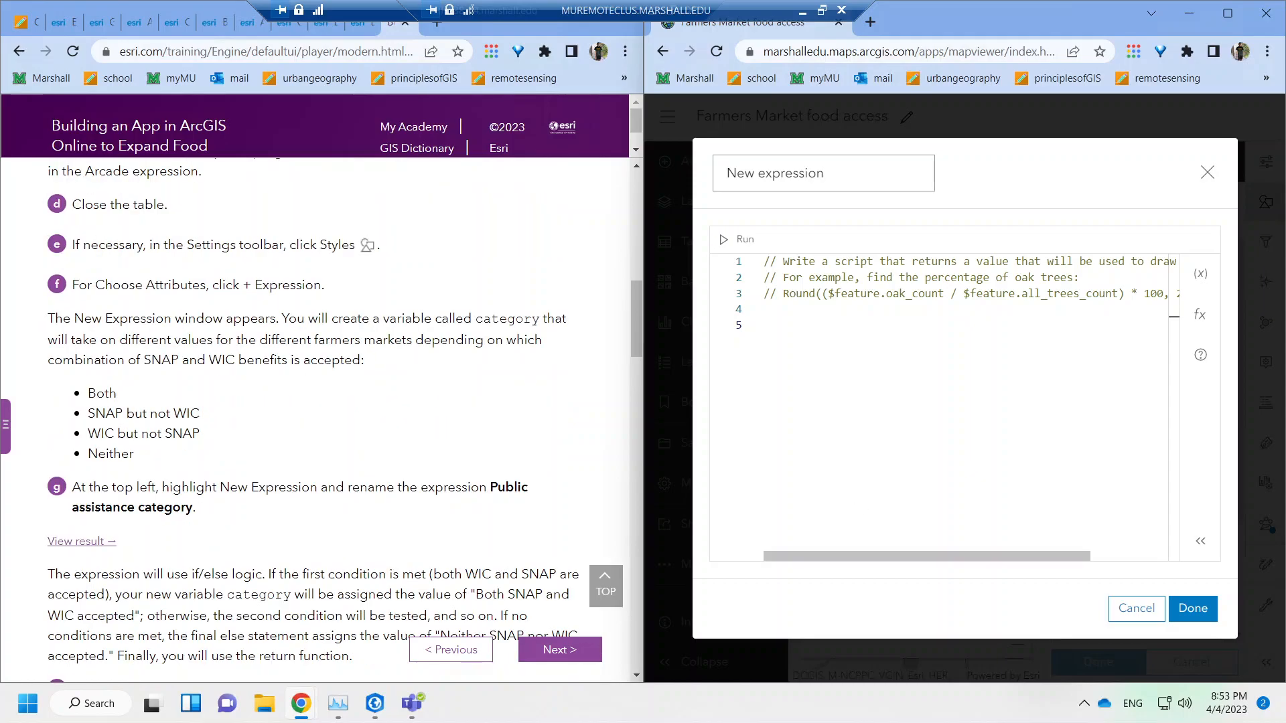
{"action": "left_click", "coordinate": [772, 173]}
{"action": "left_click_drag", "start_coordinate": [825, 173], "coordinate": [725, 173]}
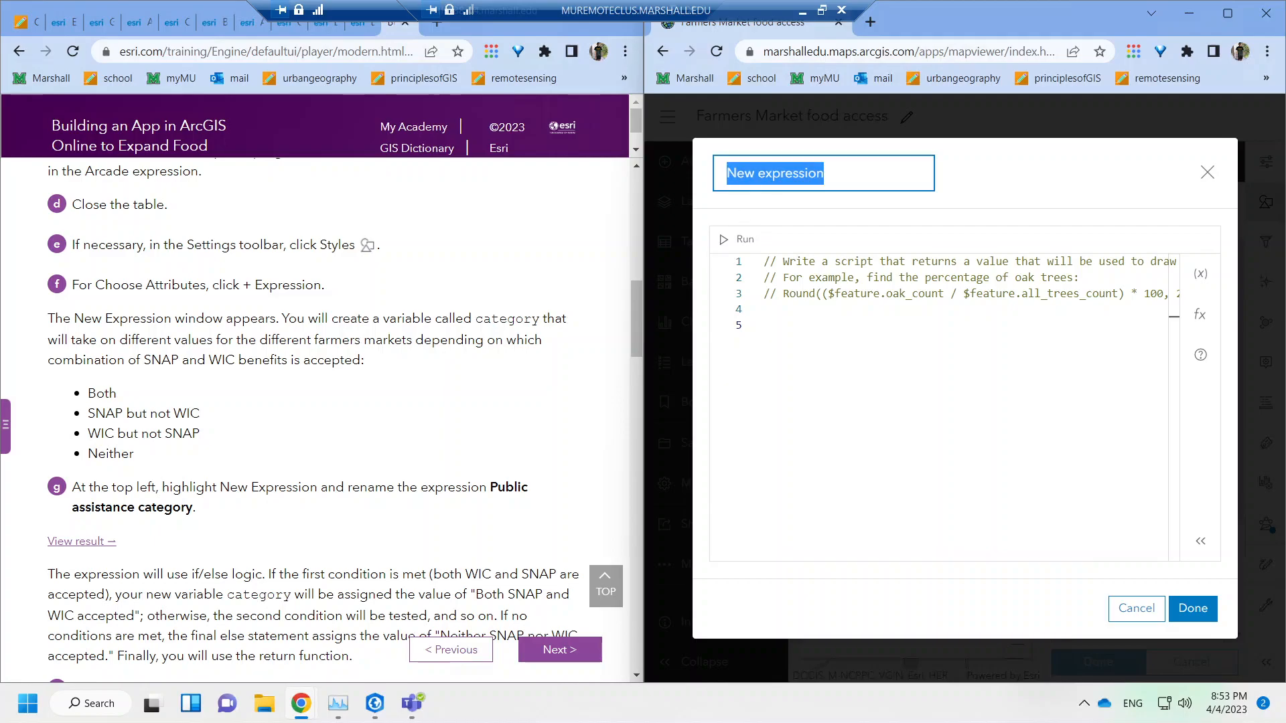
{"action": "type", "text": "public assis"}
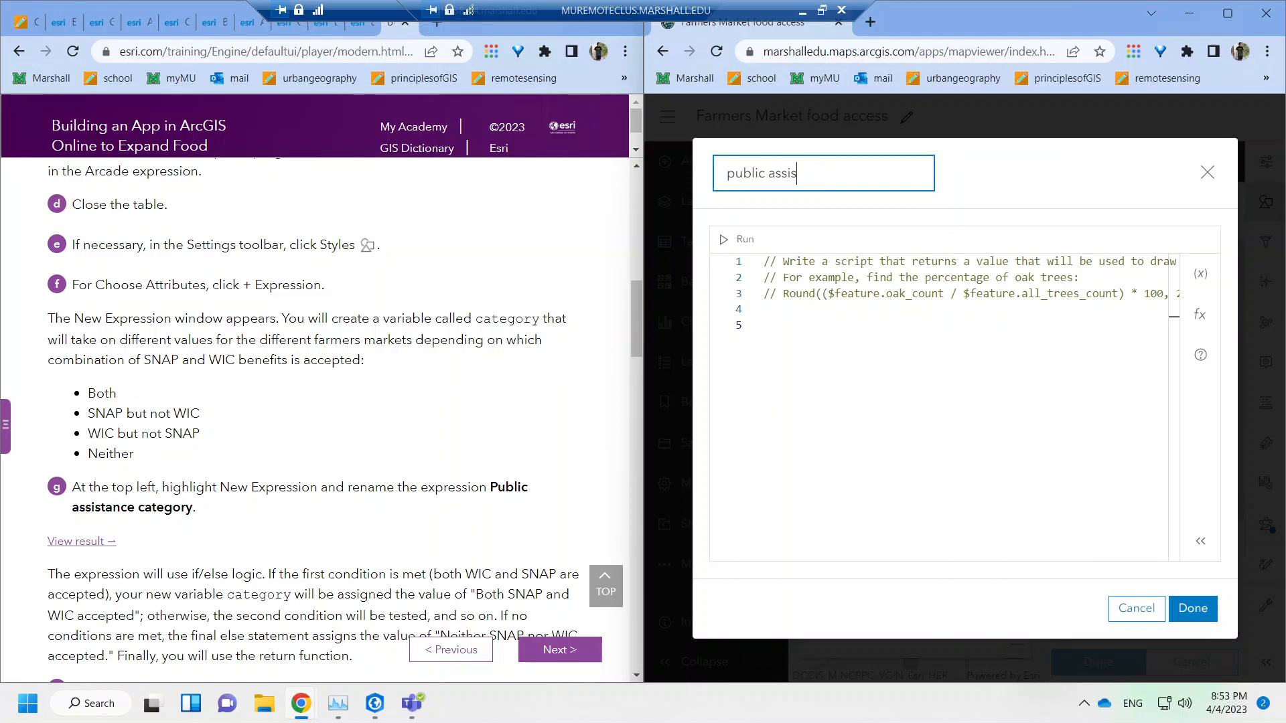
{"action": "type", "text": "tance category"}
{"action": "key", "text": "ctrl+Left"}
{"action": "key", "text": "ctrl+Left"}
{"action": "key", "text": "ctrl+Left"}
{"action": "key", "text": "BackSpace"}
{"action": "type", "text": "P"}
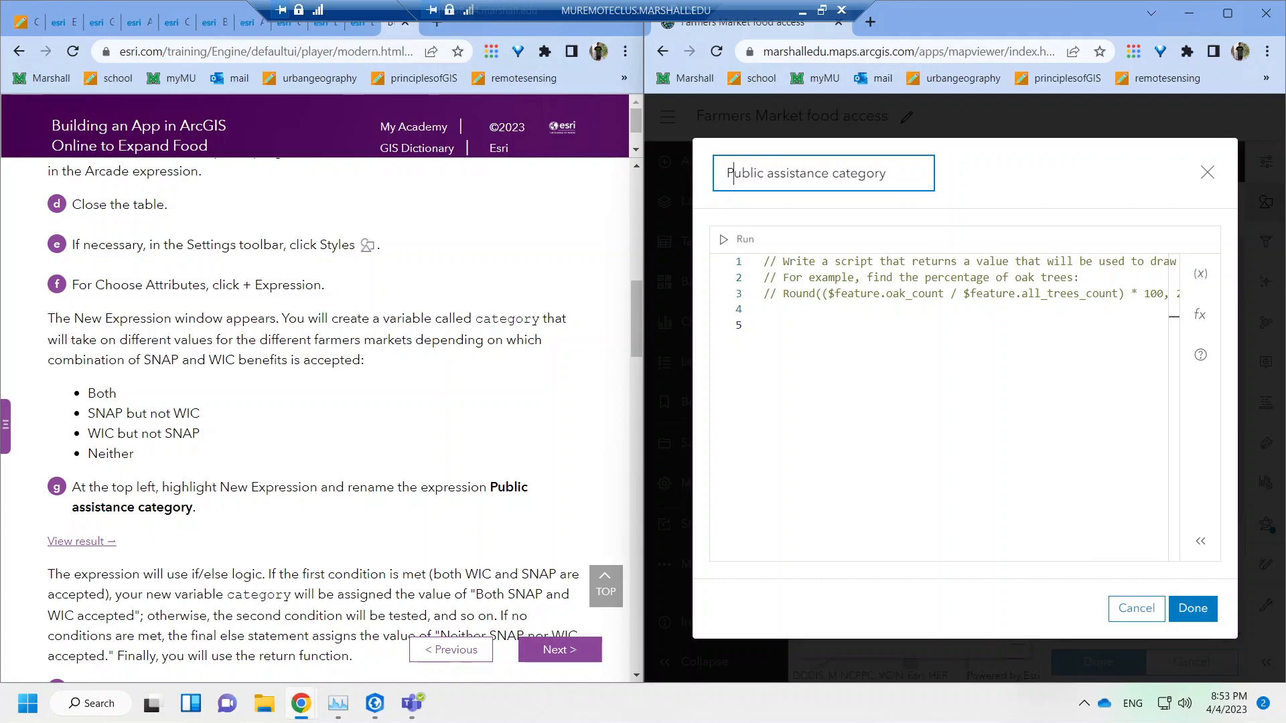
{"action": "scroll", "coordinate": [603, 348], "scroll_direction": "down", "scroll_amount": 2}
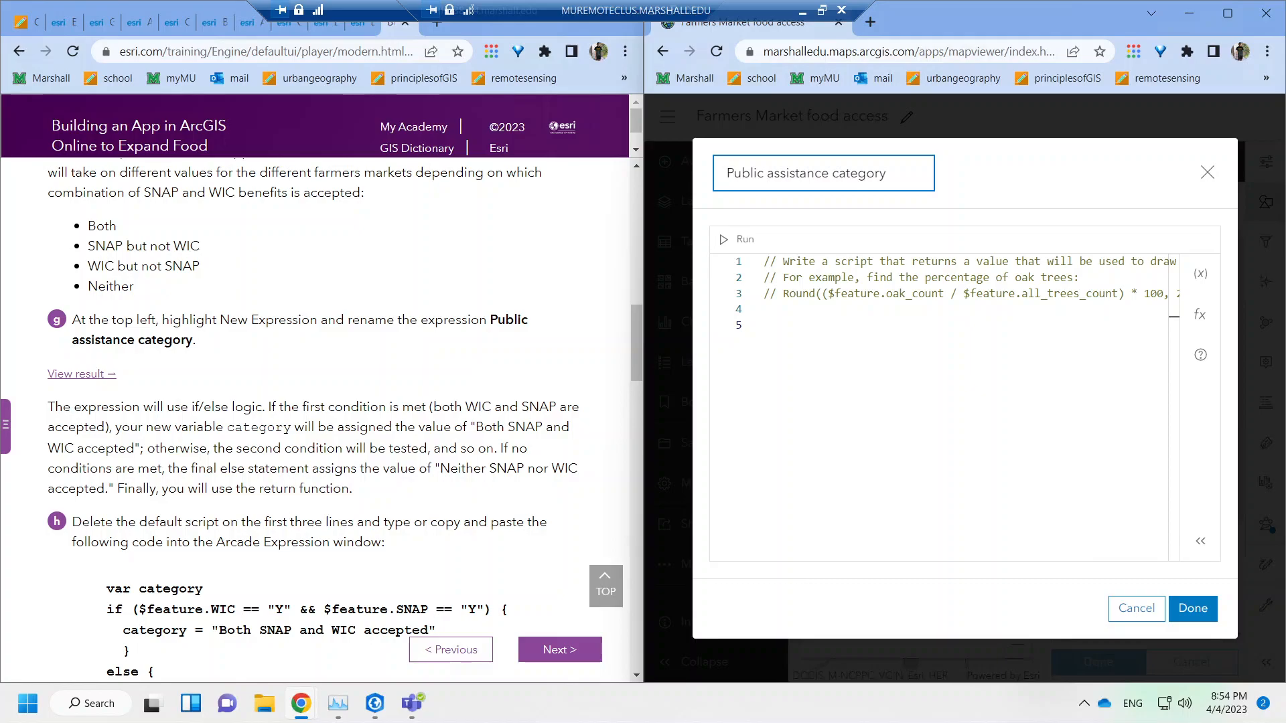
{"action": "left_click", "coordinate": [432, 447]}
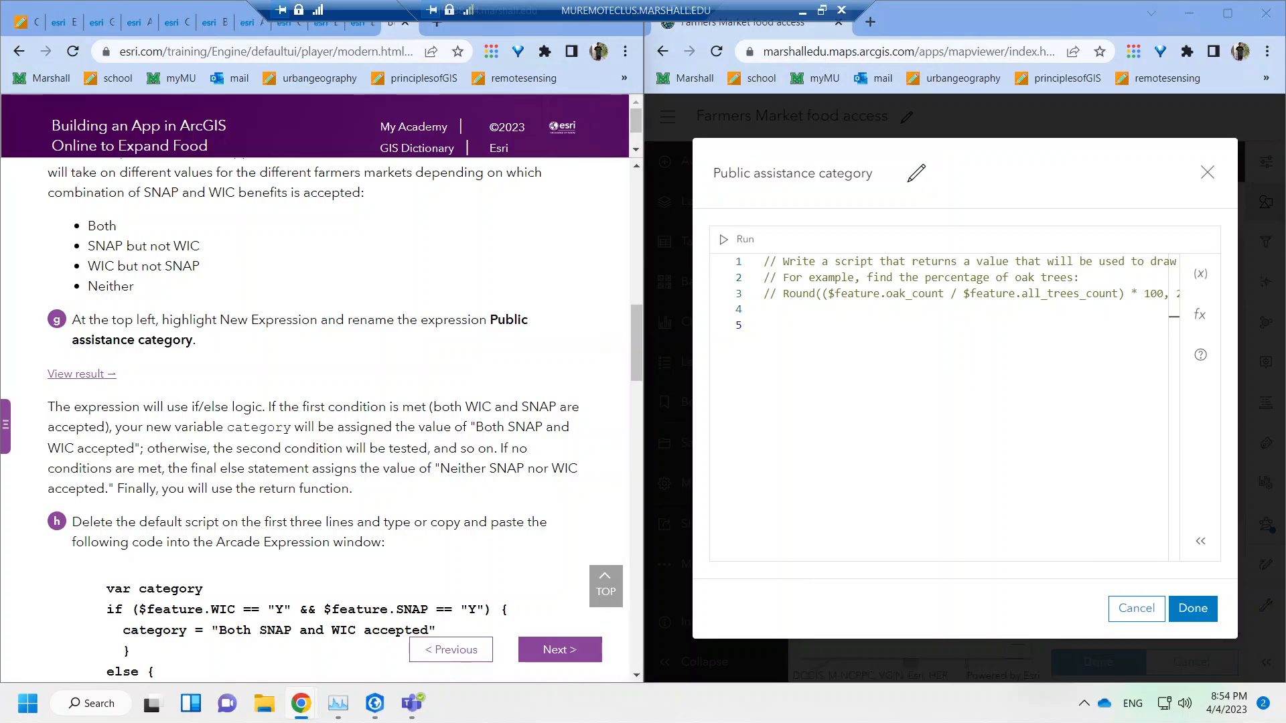
Delete the default comment script from the expression editor.
{"action": "left_click_drag", "start_coordinate": [180, 468], "coordinate": [188, 468]}
{"action": "left_click", "coordinate": [185, 468]}
{"action": "left_click_drag", "start_coordinate": [645, 351], "coordinate": [646, 373]}
{"action": "left_click_drag", "start_coordinate": [771, 329], "coordinate": [763, 262]}
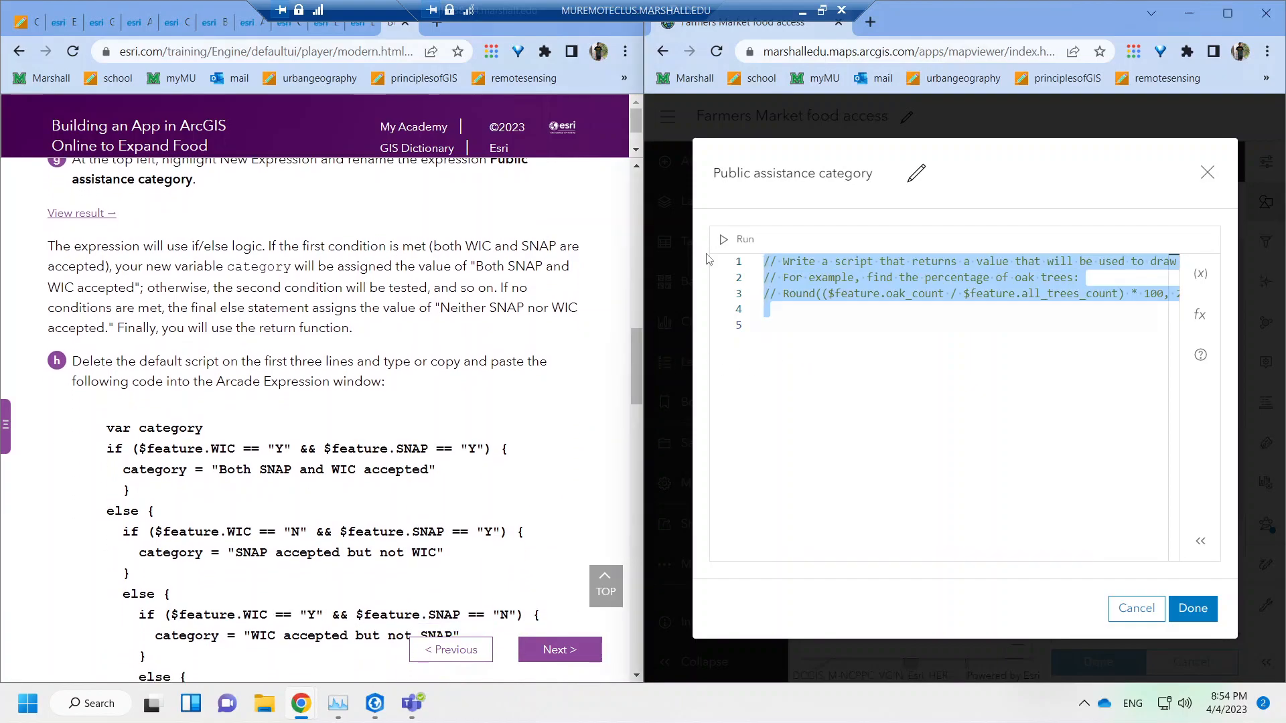
{"action": "key", "text": "BackSpace"}
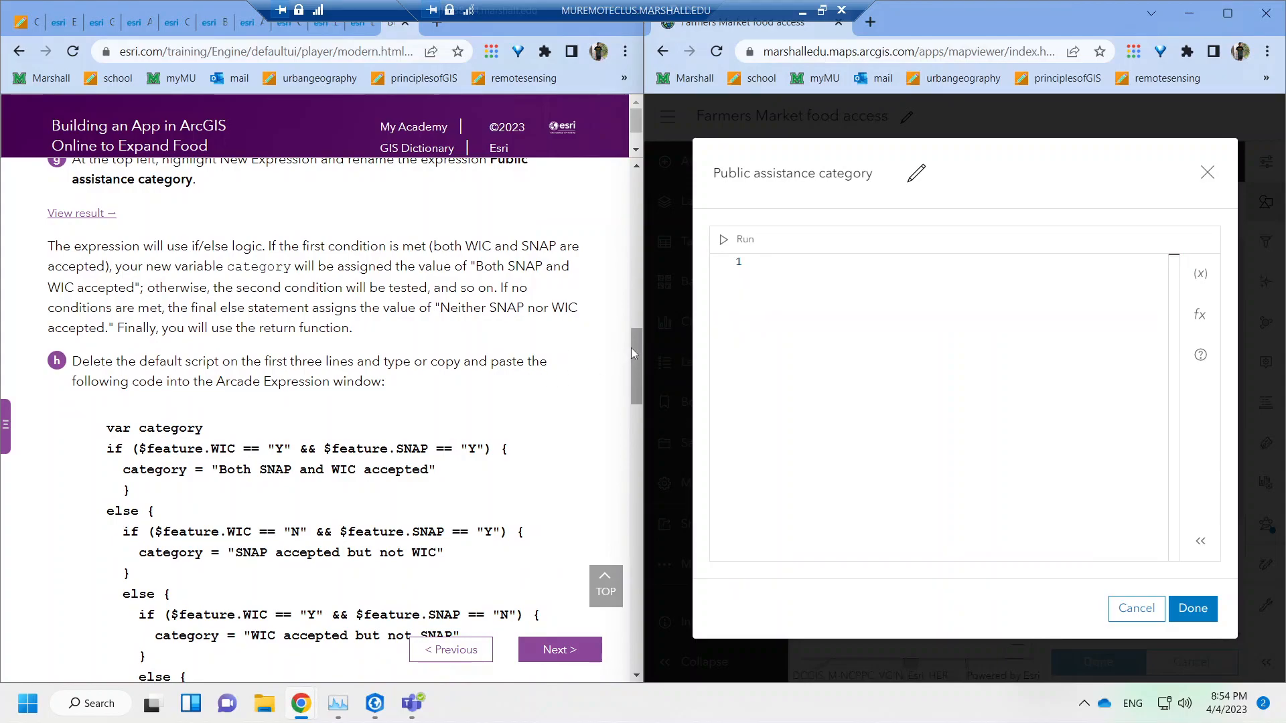
Copy the if/else category code, from var category to return category, from the instructions into the Arcade expression editor.
{"action": "left_click_drag", "start_coordinate": [635, 352], "coordinate": [636, 376]}
{"action": "left_click_drag", "start_coordinate": [106, 235], "coordinate": [250, 592]}
{"action": "key", "text": "ctrl+c"}
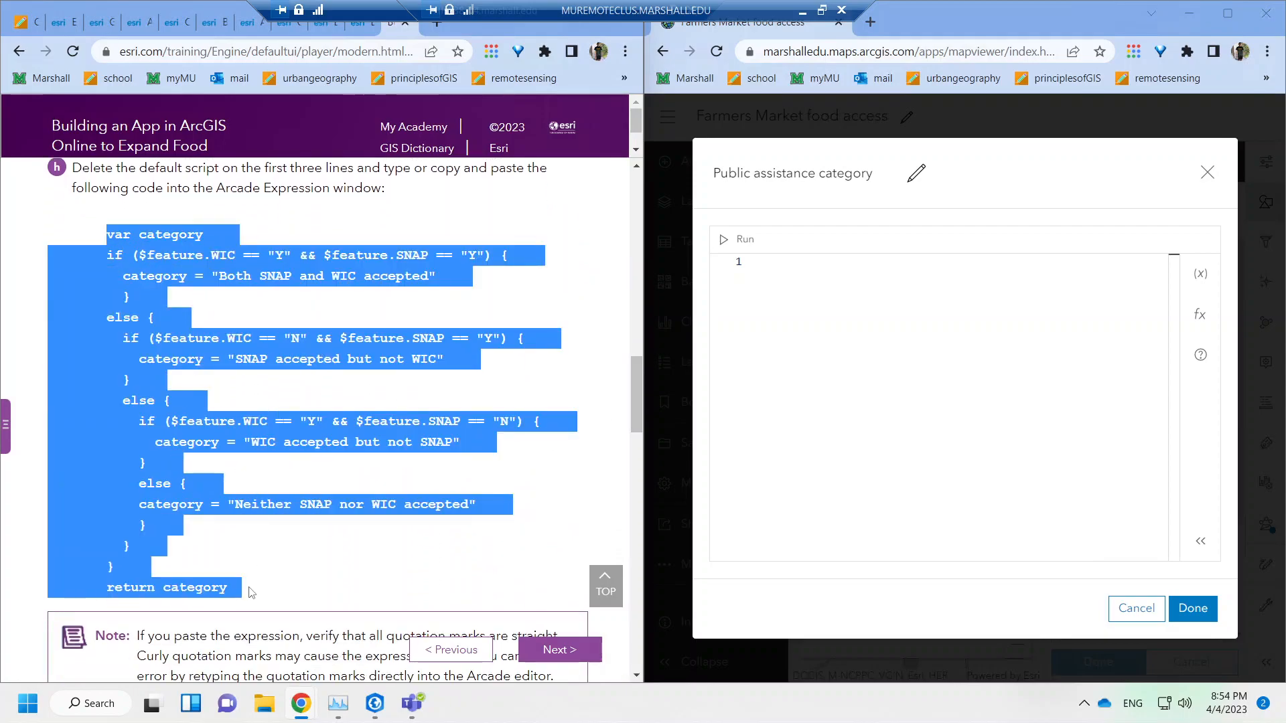
{"action": "left_click", "coordinate": [762, 335]}
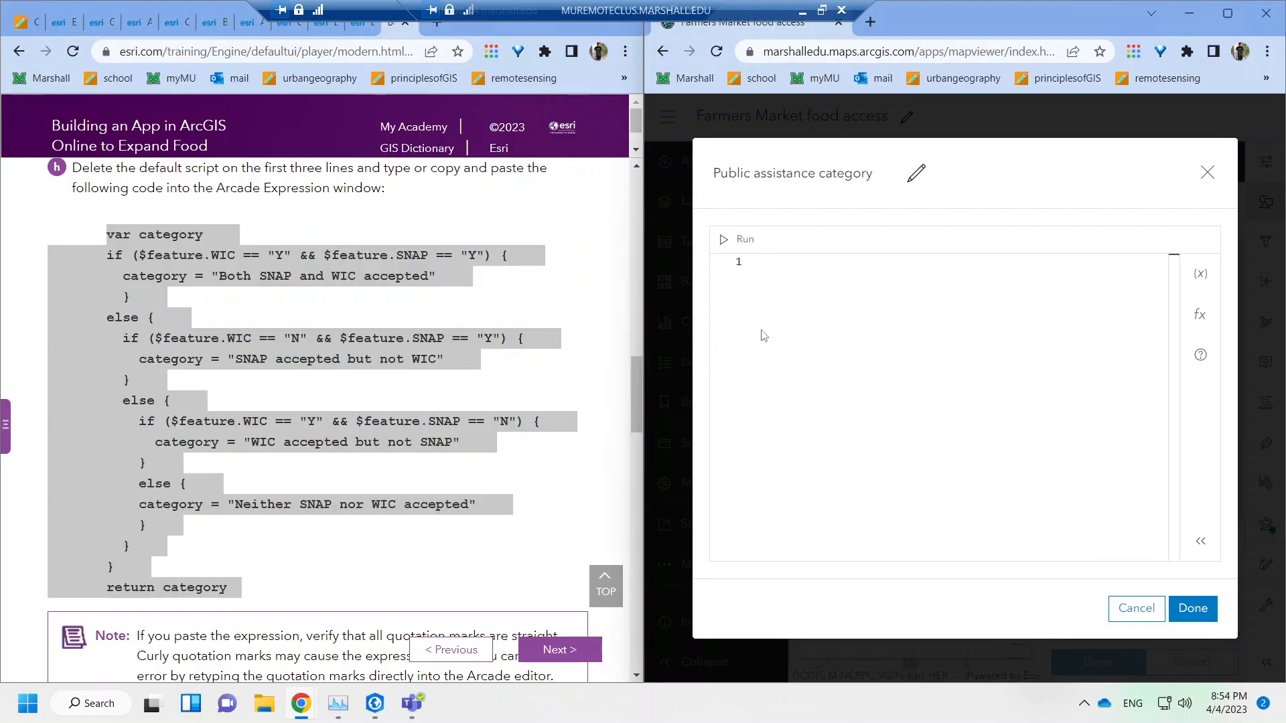
{"action": "key", "text": "ctrl+v"}
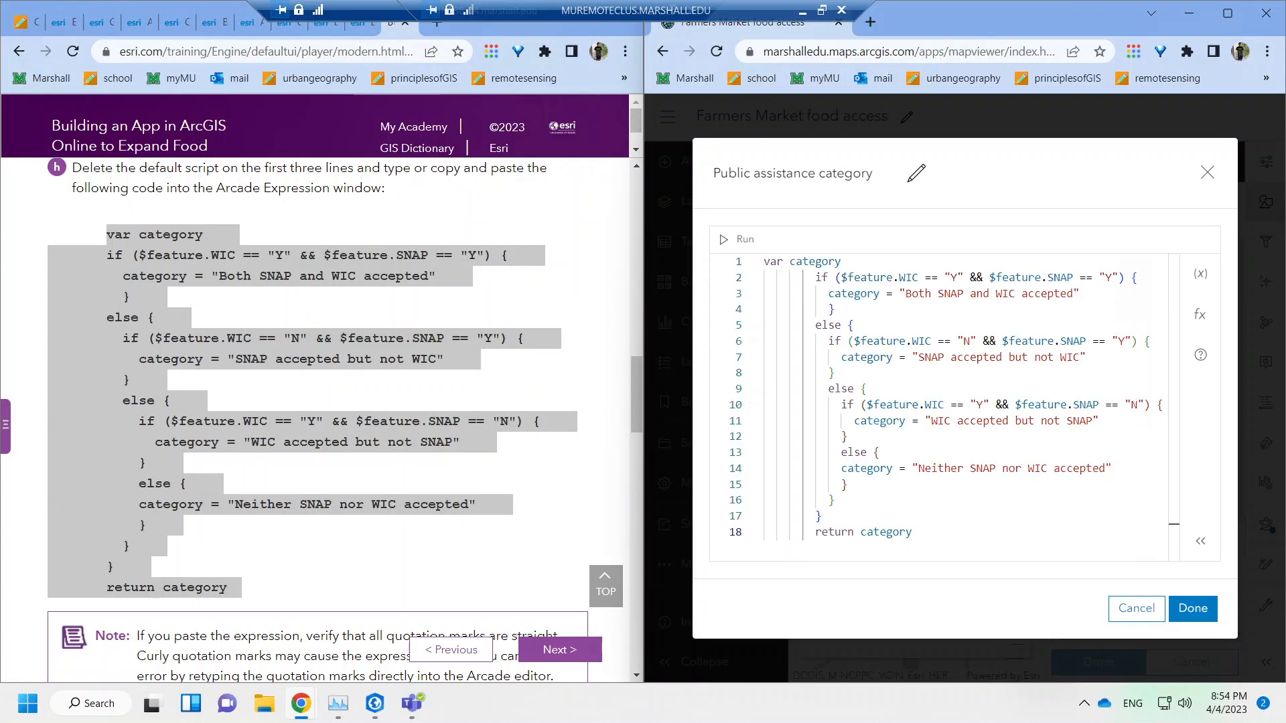
{"action": "left_click", "coordinate": [859, 372]}
{"action": "left_click", "coordinate": [384, 350]}
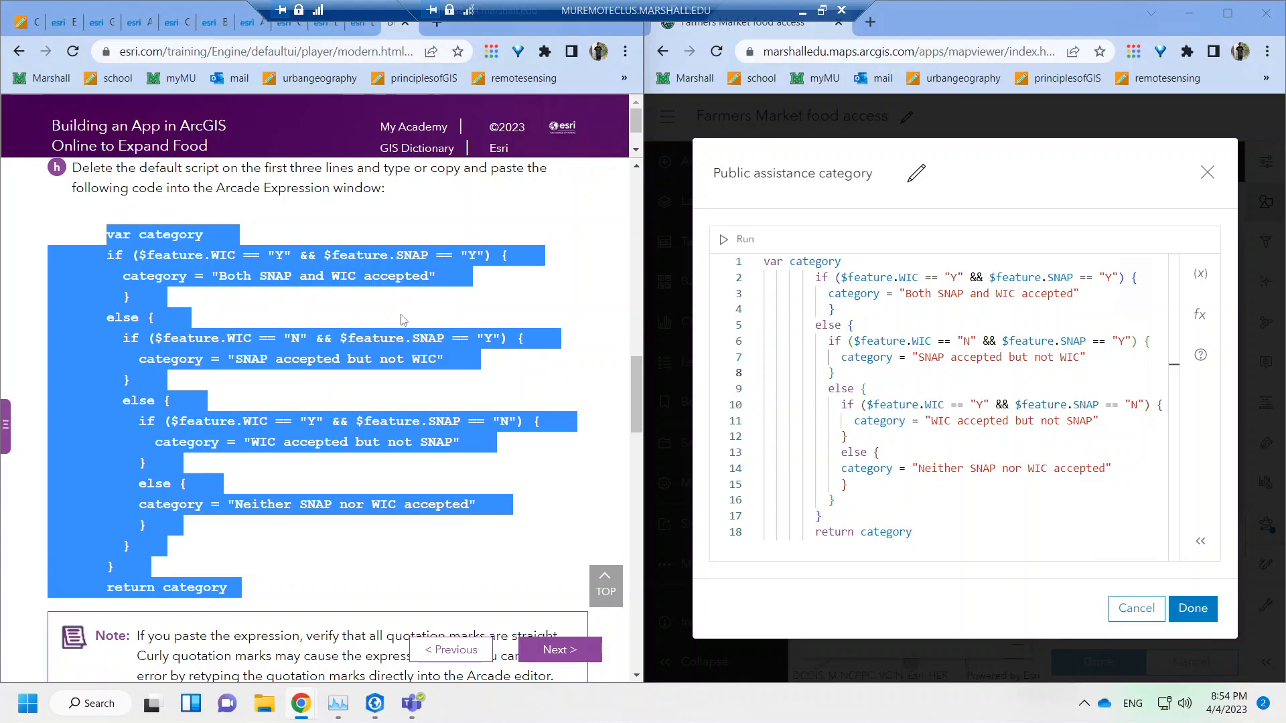
{"action": "left_click", "coordinate": [304, 296]}
Run the Public assistance category expression to check for syntax errors.
{"action": "left_click_drag", "start_coordinate": [633, 370], "coordinate": [600, 416]}
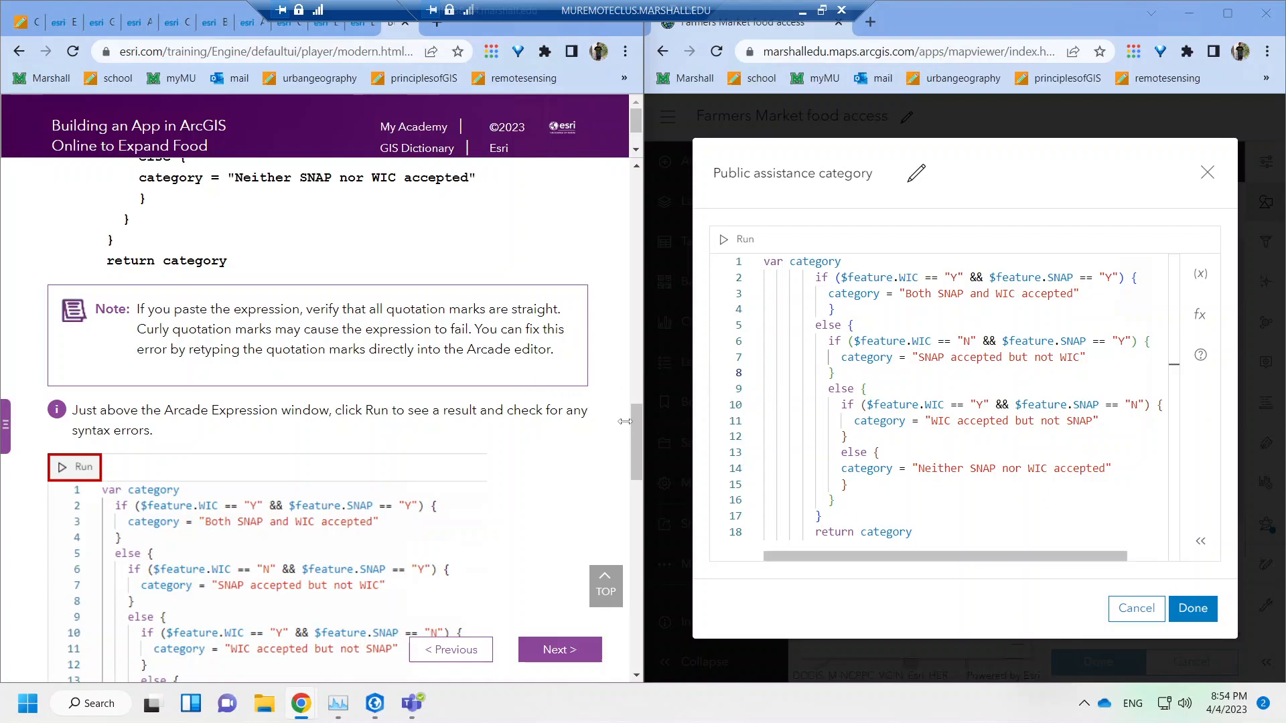
{"action": "left_click_drag", "start_coordinate": [637, 426], "coordinate": [638, 440]}
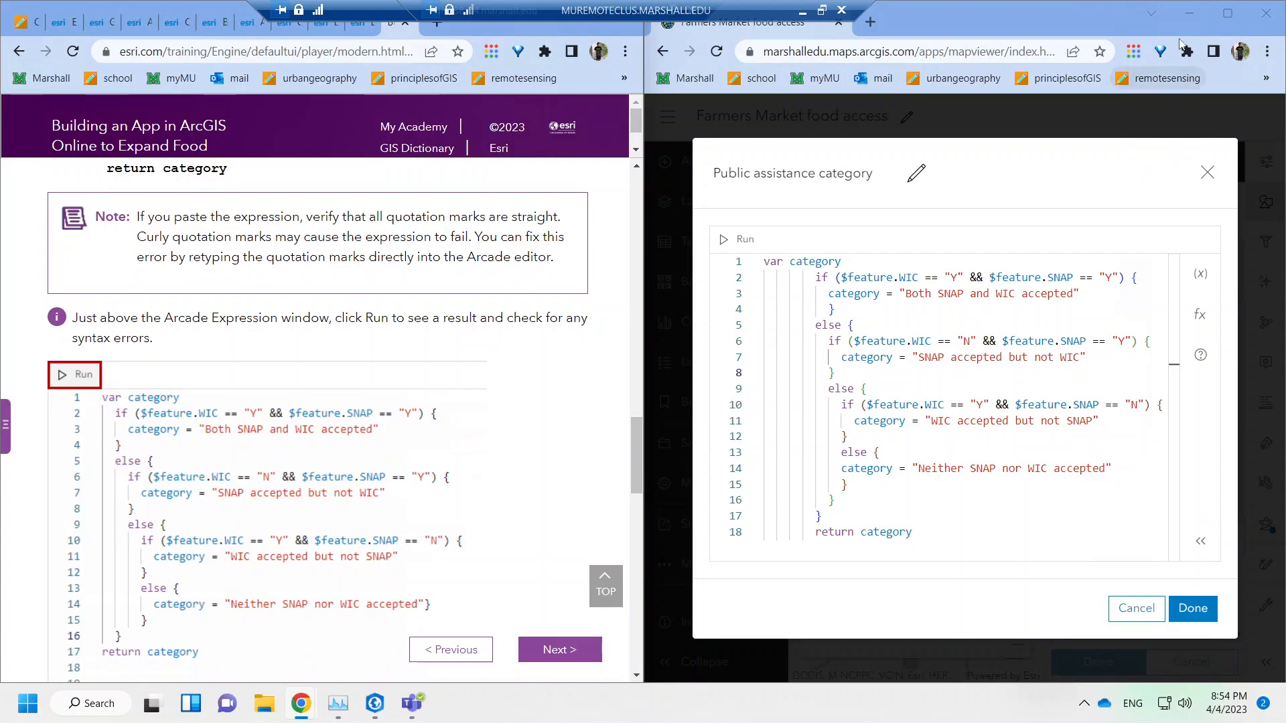
{"action": "left_click", "coordinate": [736, 243]}
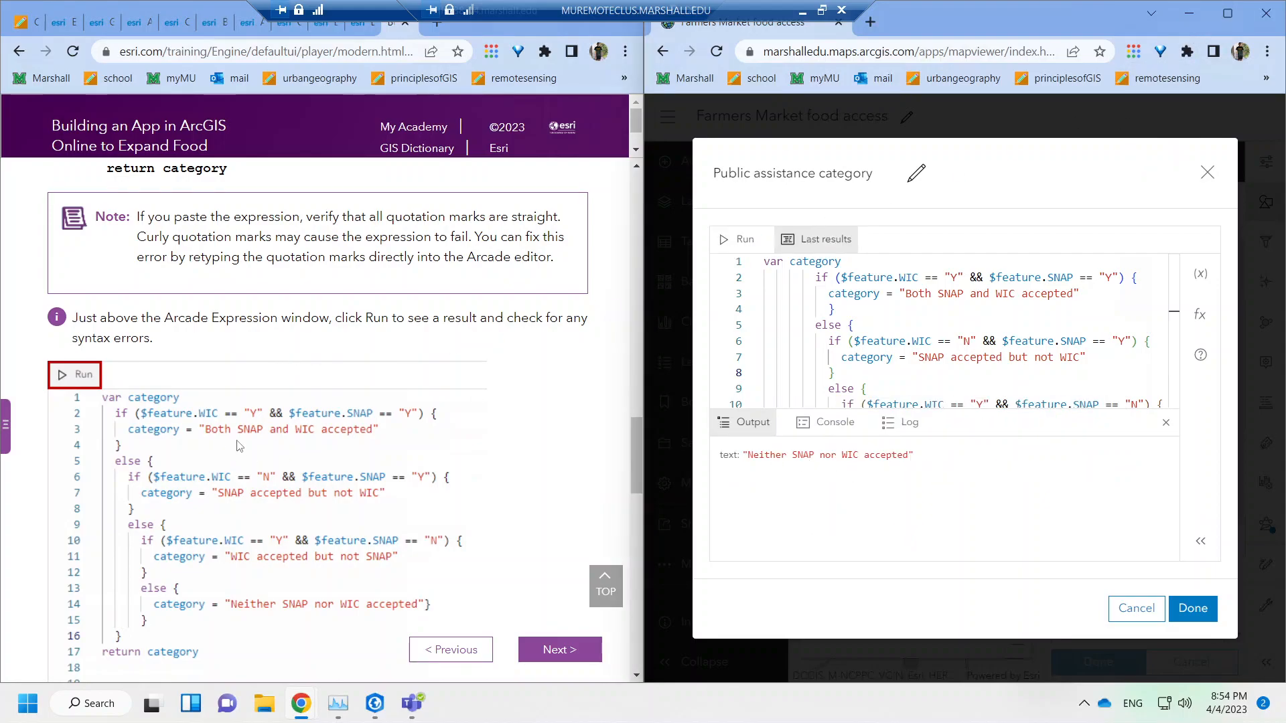
Compare the expression's test output with the instructions' example result and apply the Public assistance category expression to the layer.
{"action": "scroll", "coordinate": [466, 458], "scroll_direction": "down", "scroll_amount": 3}
{"action": "left_click", "coordinate": [75, 545]}
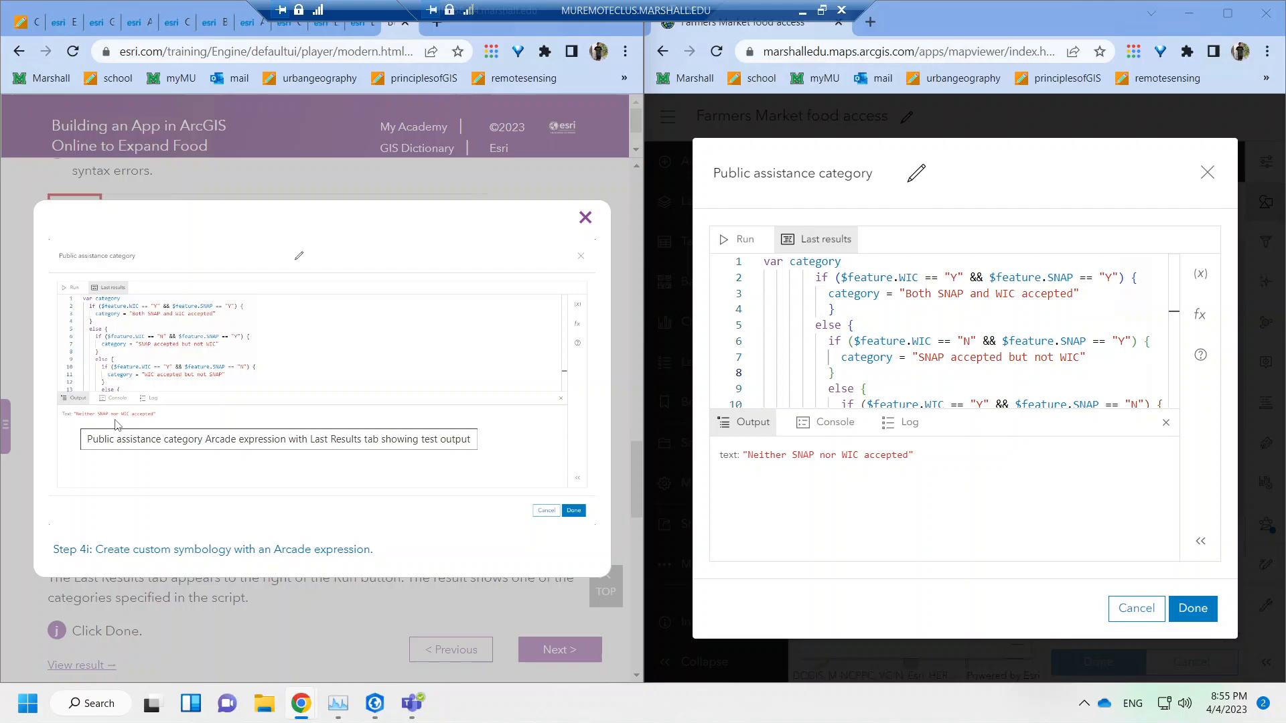
{"action": "left_click", "coordinate": [585, 219]}
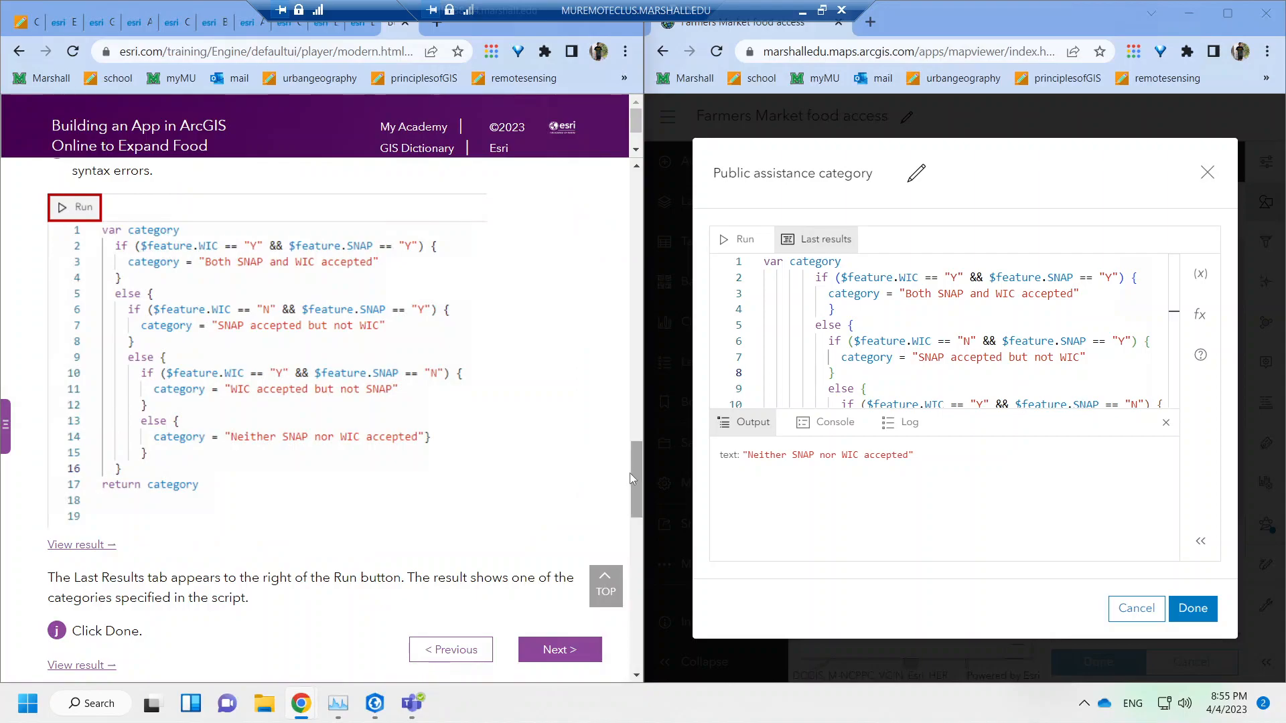
{"action": "left_click_drag", "start_coordinate": [637, 468], "coordinate": [634, 493]}
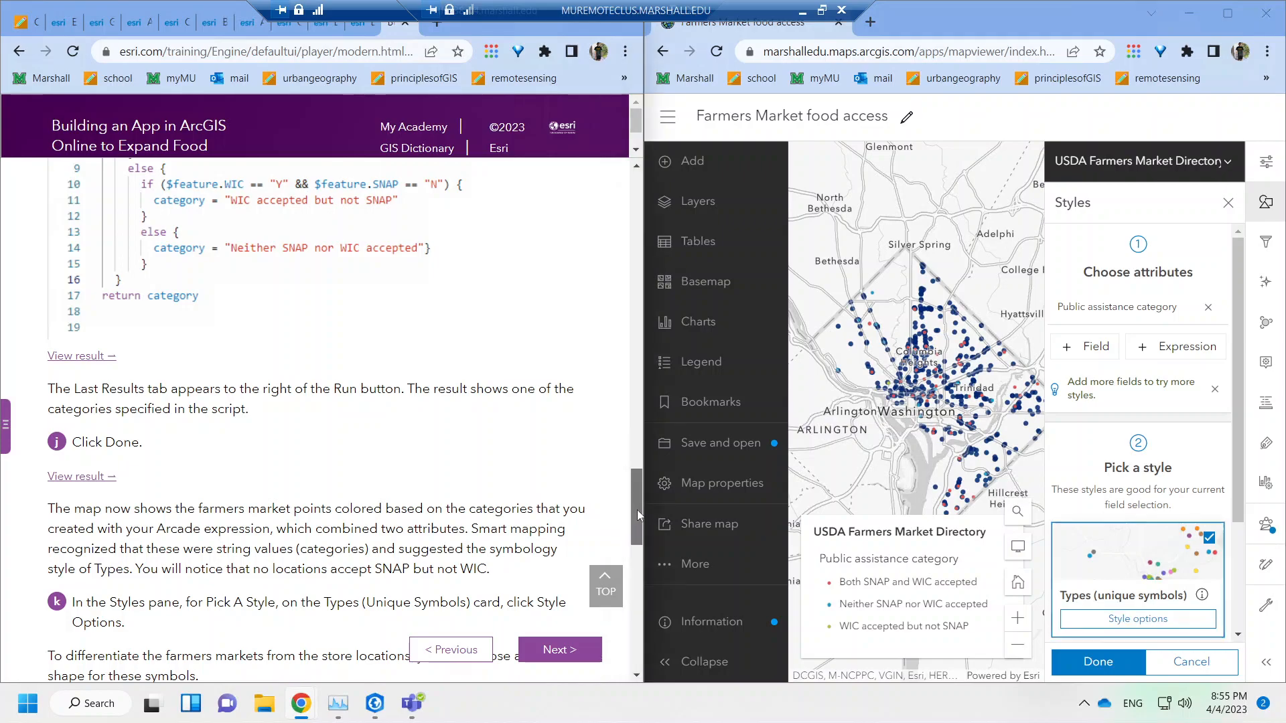
{"action": "scroll", "coordinate": [637, 507], "scroll_direction": "down", "scroll_amount": 1}
{"action": "scroll", "coordinate": [638, 511], "scroll_direction": "down", "scroll_amount": 1}
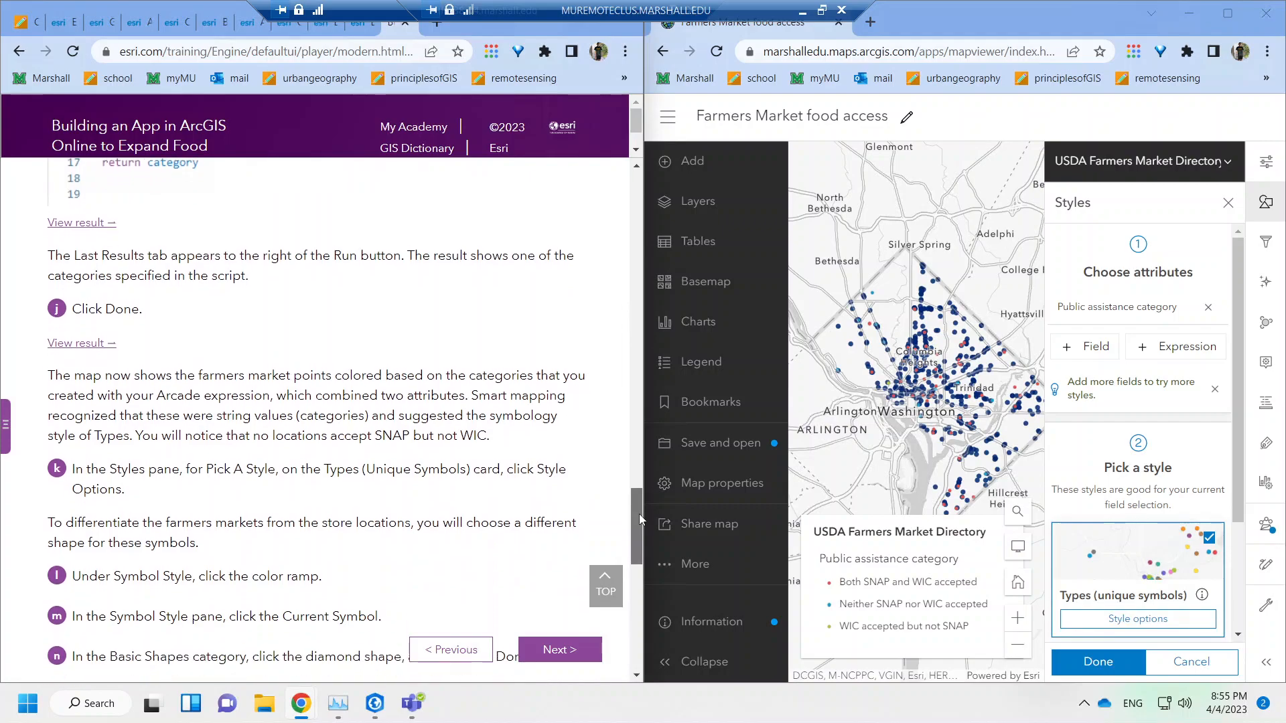
In the Types (unique symbols) style options, change the farmers market symbols to the Basic shapes diamond at size 16 px.
{"action": "left_click_drag", "start_coordinate": [237, 435], "coordinate": [261, 436]}
{"action": "left_click", "coordinate": [261, 435]}
{"action": "left_click", "coordinate": [1147, 619]}
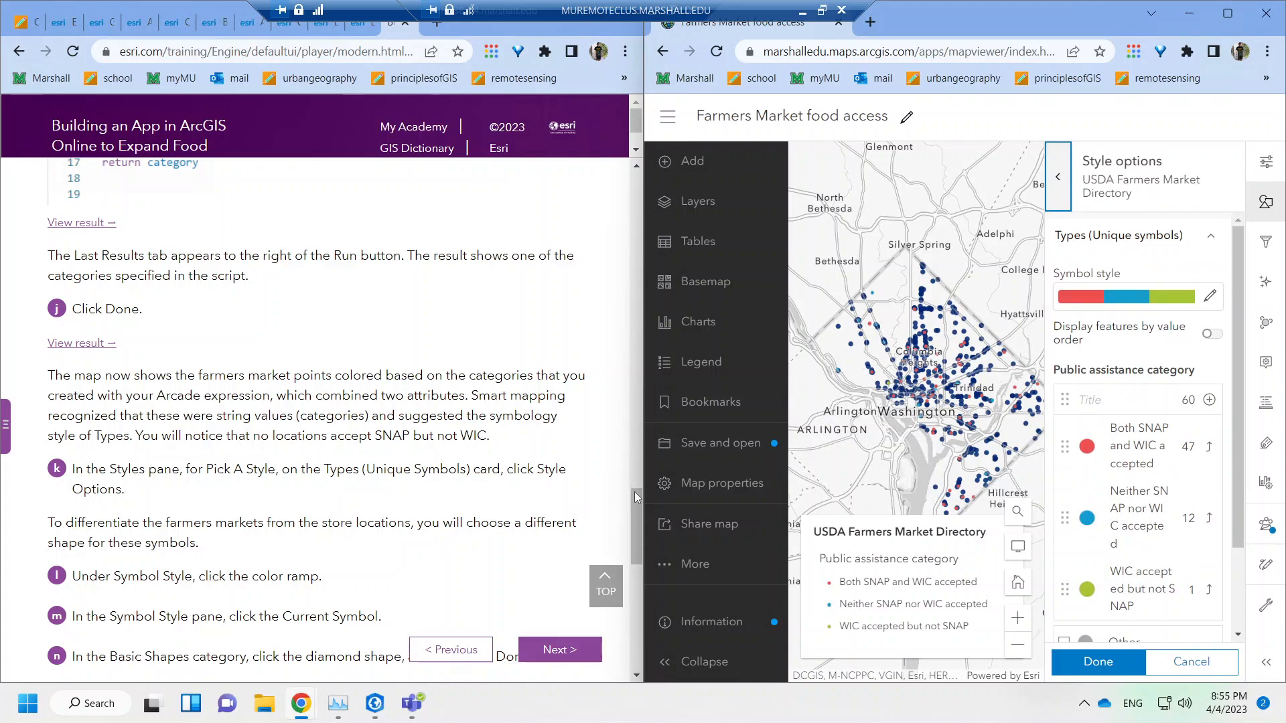
{"action": "left_click_drag", "start_coordinate": [636, 497], "coordinate": [633, 521]}
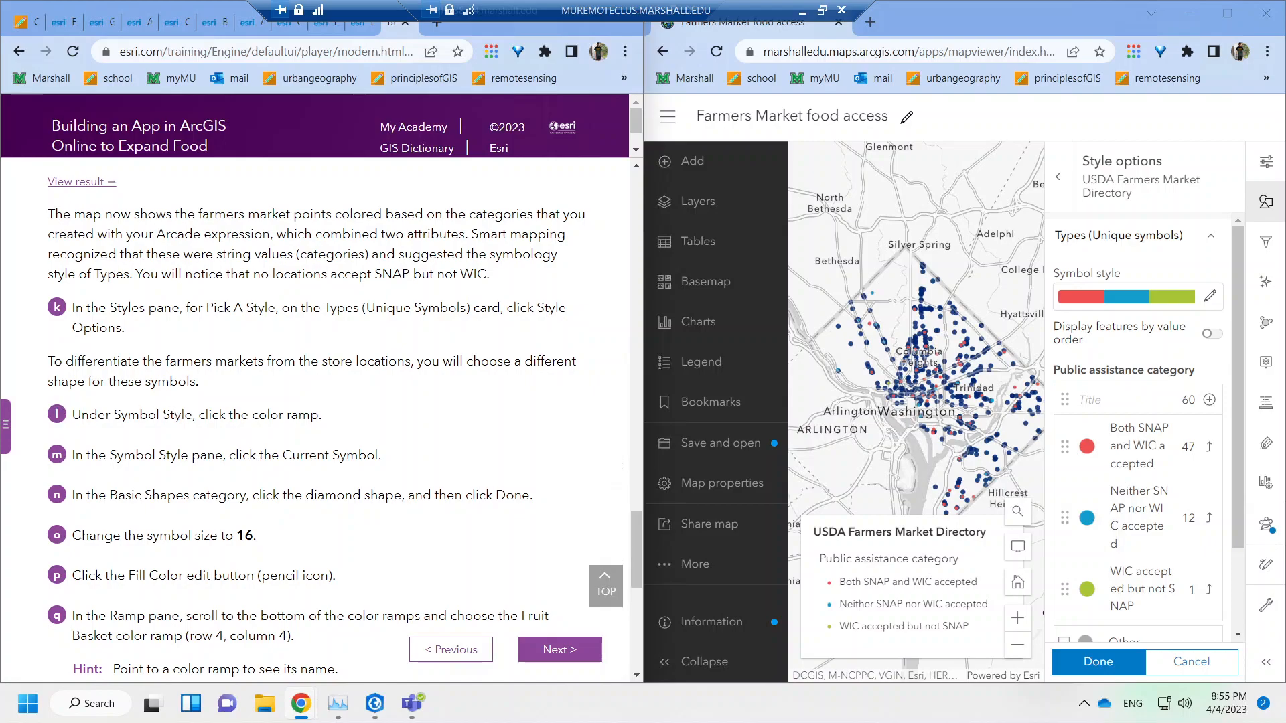
{"action": "left_click", "coordinate": [1123, 295]}
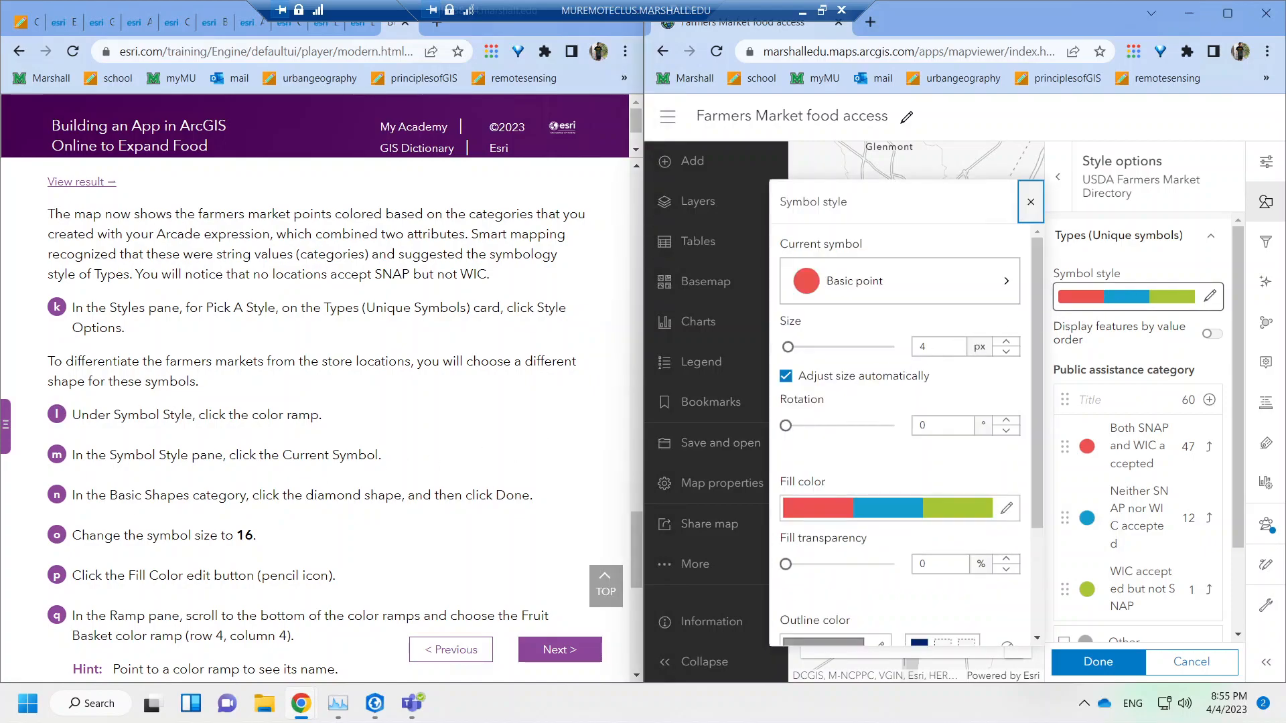
{"action": "left_click", "coordinate": [871, 271]}
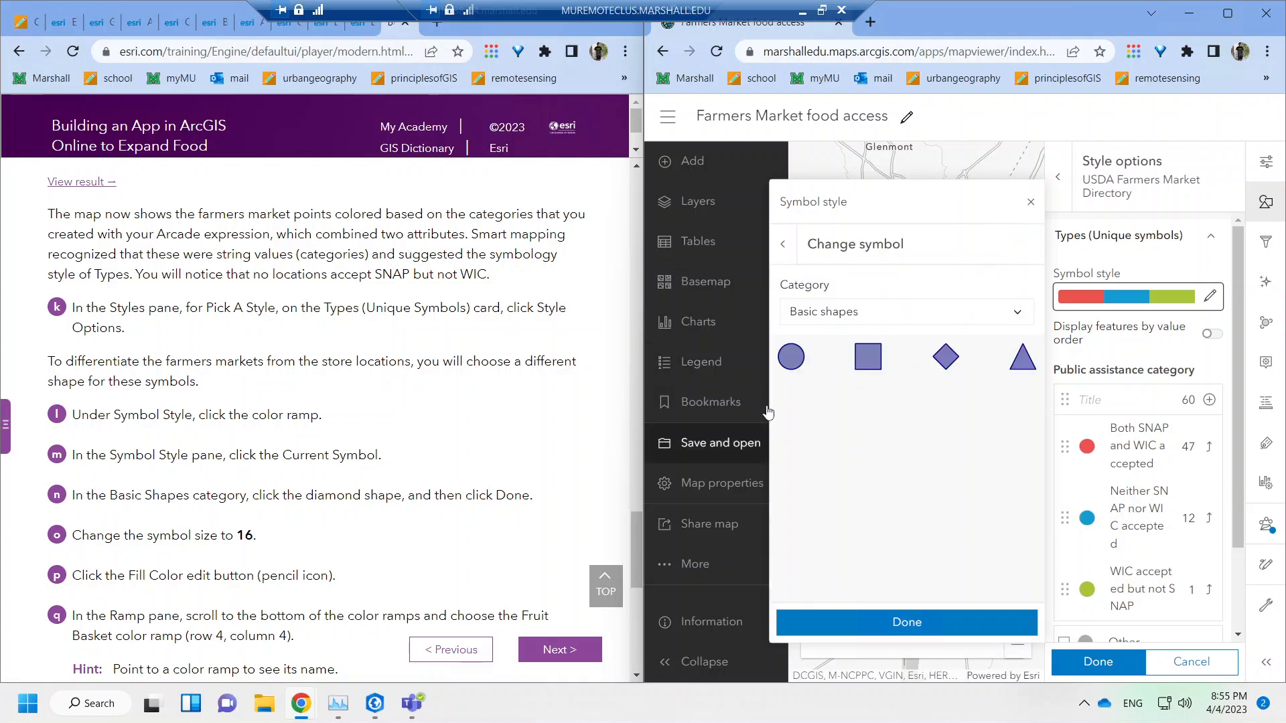
{"action": "left_click", "coordinate": [944, 357]}
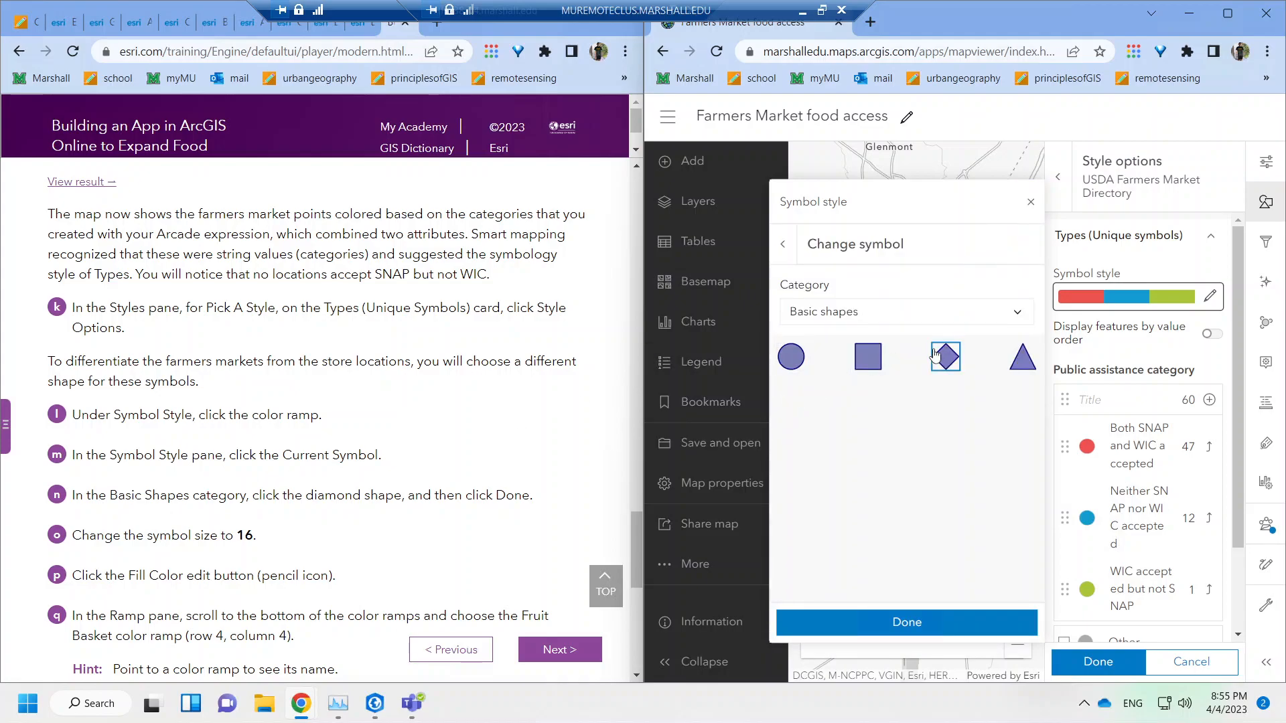
{"action": "left_click", "coordinate": [858, 623]}
{"action": "double_click", "coordinate": [922, 346]}
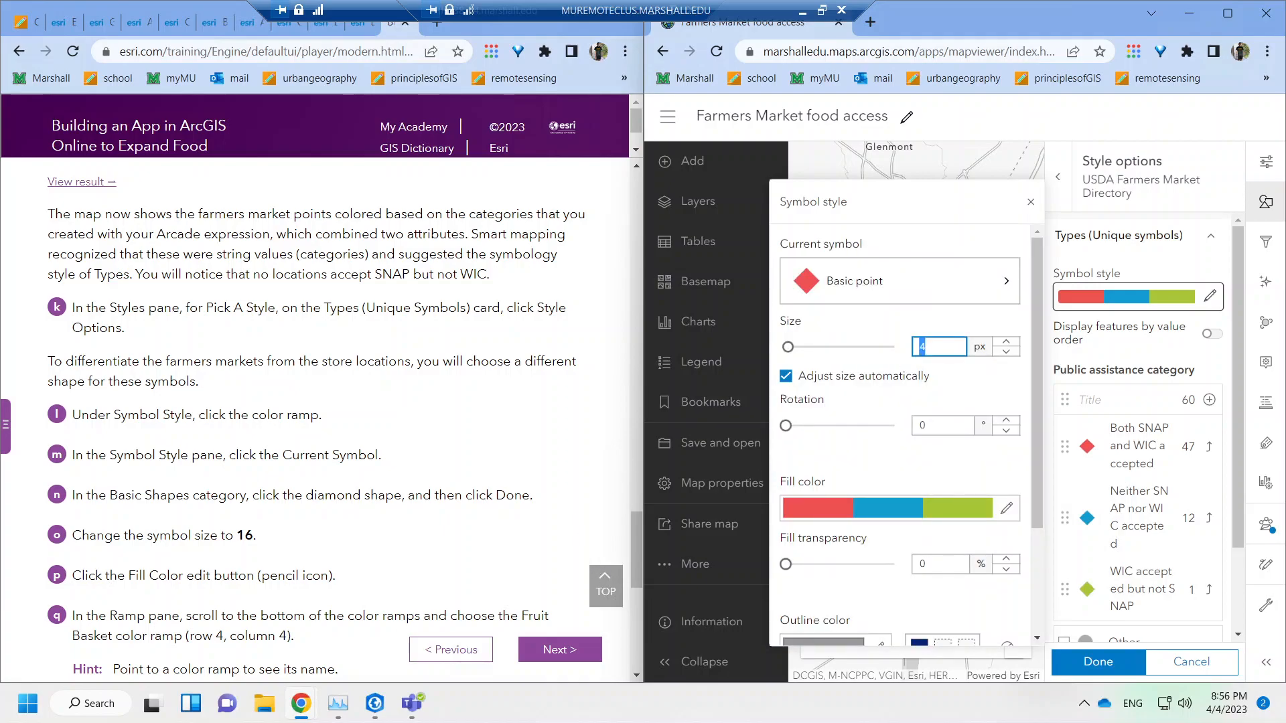
{"action": "type", "text": "16"}
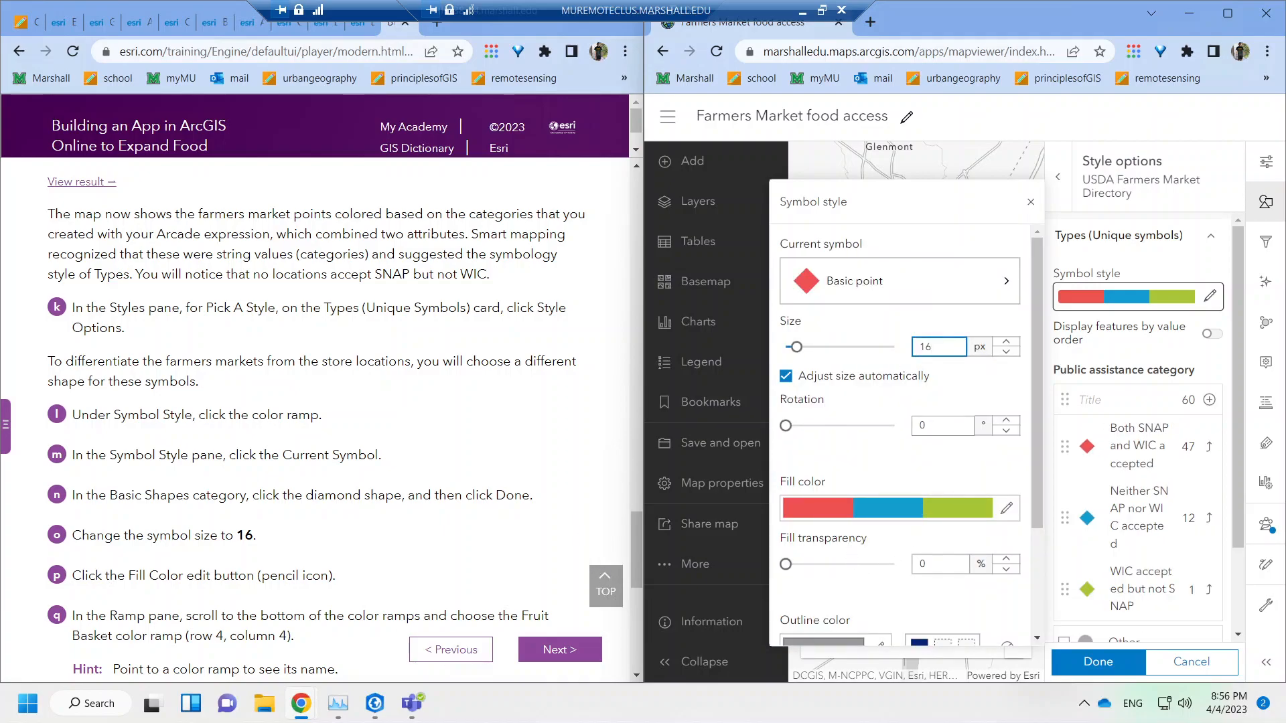
Set the symbols' fill color to the Fruit Basket color ramp in row 4, column 4 of the exercise's ramp image.
{"action": "left_click", "coordinate": [842, 520]}
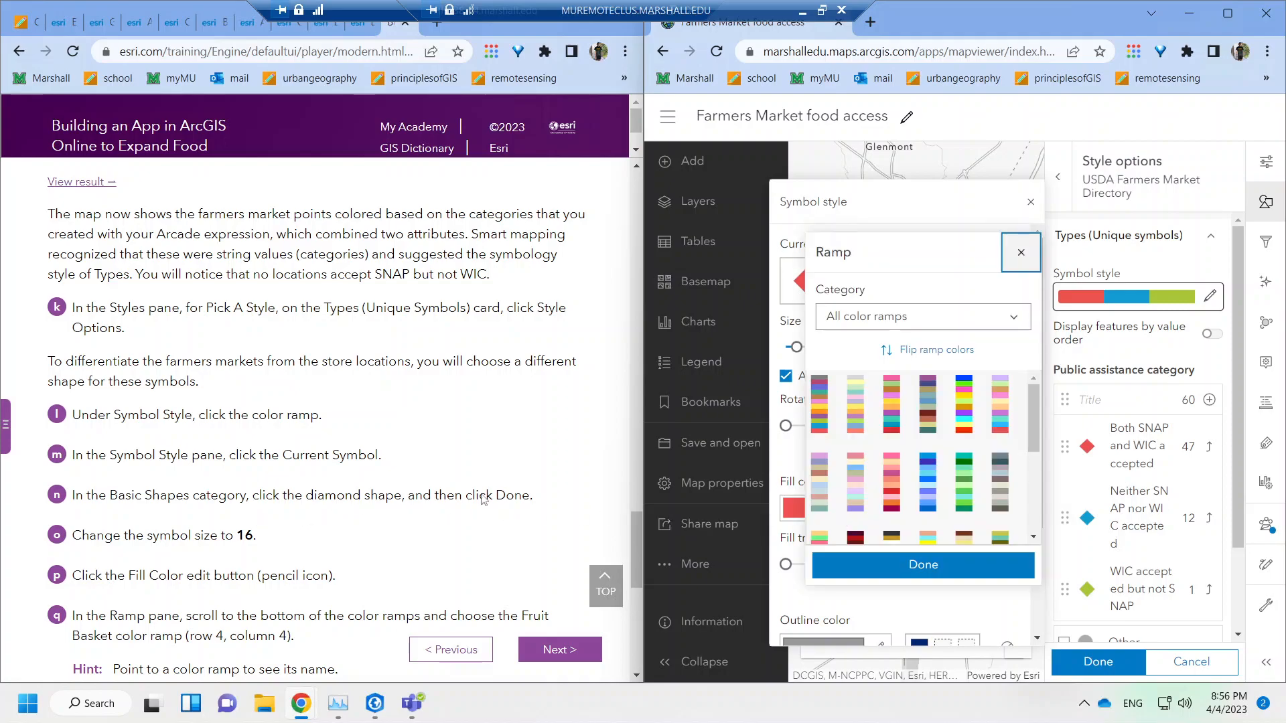
{"action": "left_click", "coordinate": [1019, 253]}
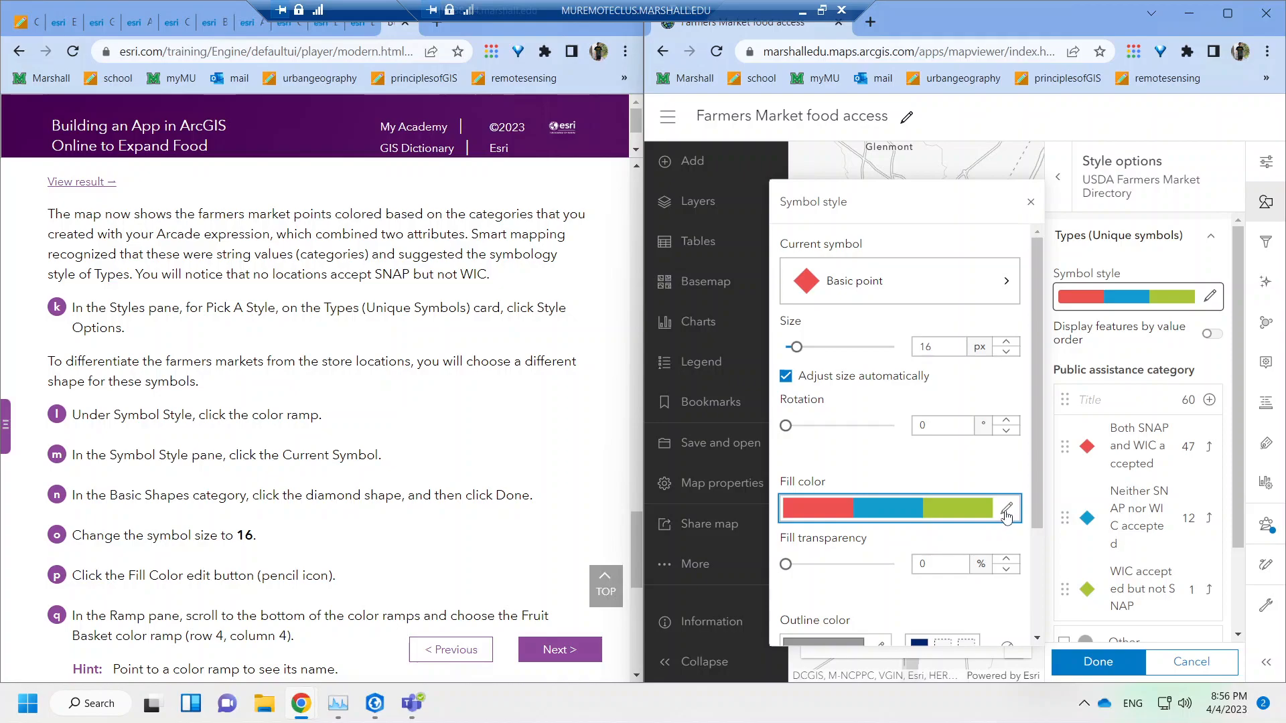
{"action": "left_click", "coordinate": [1005, 514]}
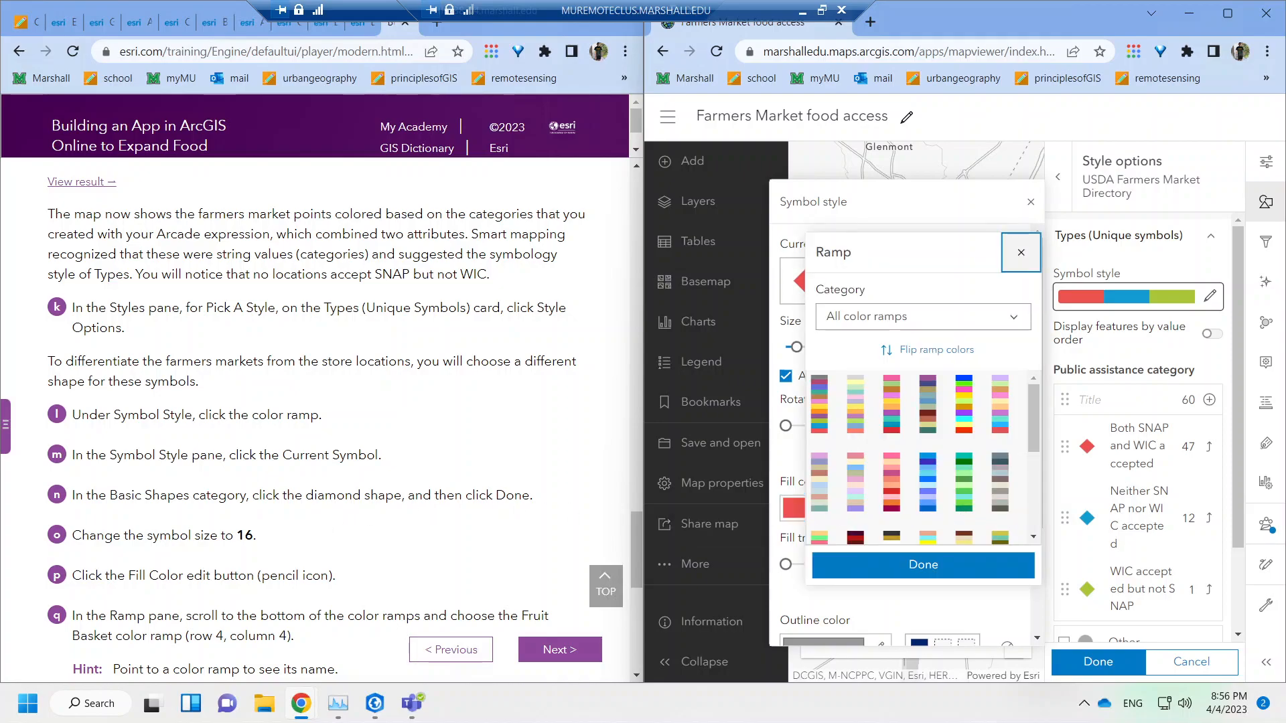
{"action": "scroll", "coordinate": [635, 556], "scroll_direction": "up", "scroll_amount": 4}
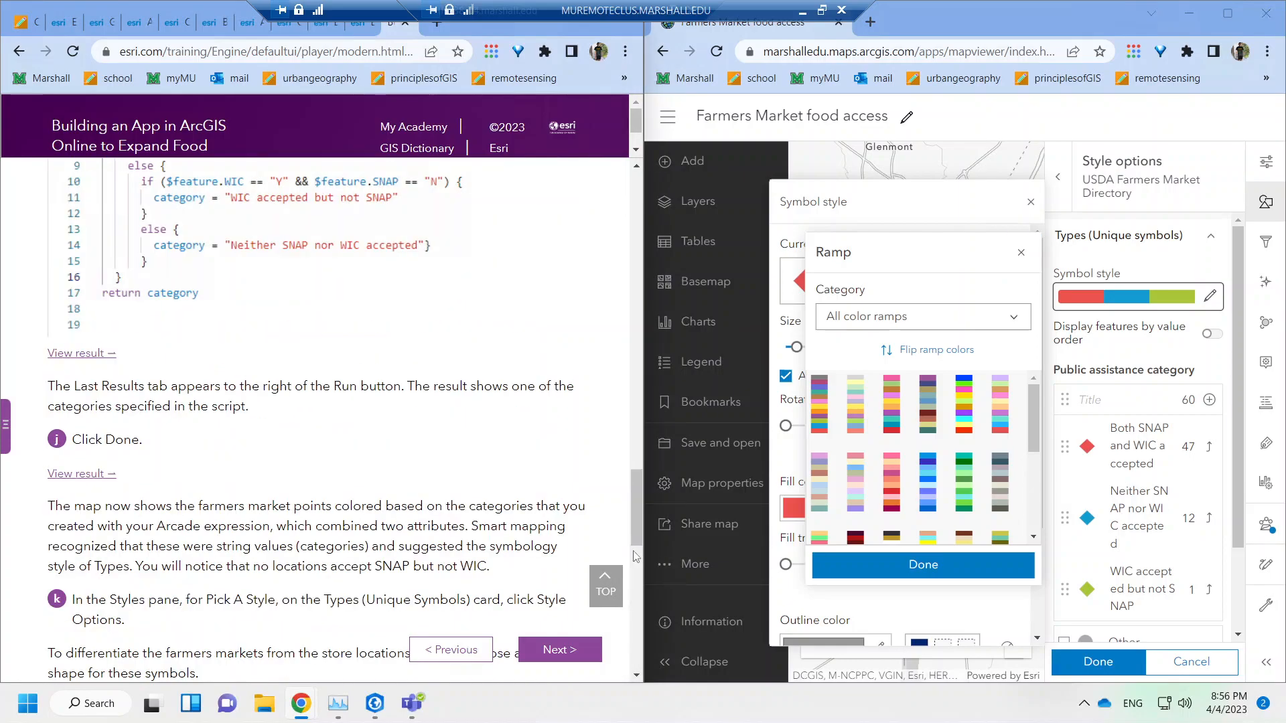
{"action": "left_click_drag", "start_coordinate": [1031, 412], "coordinate": [1020, 517]}
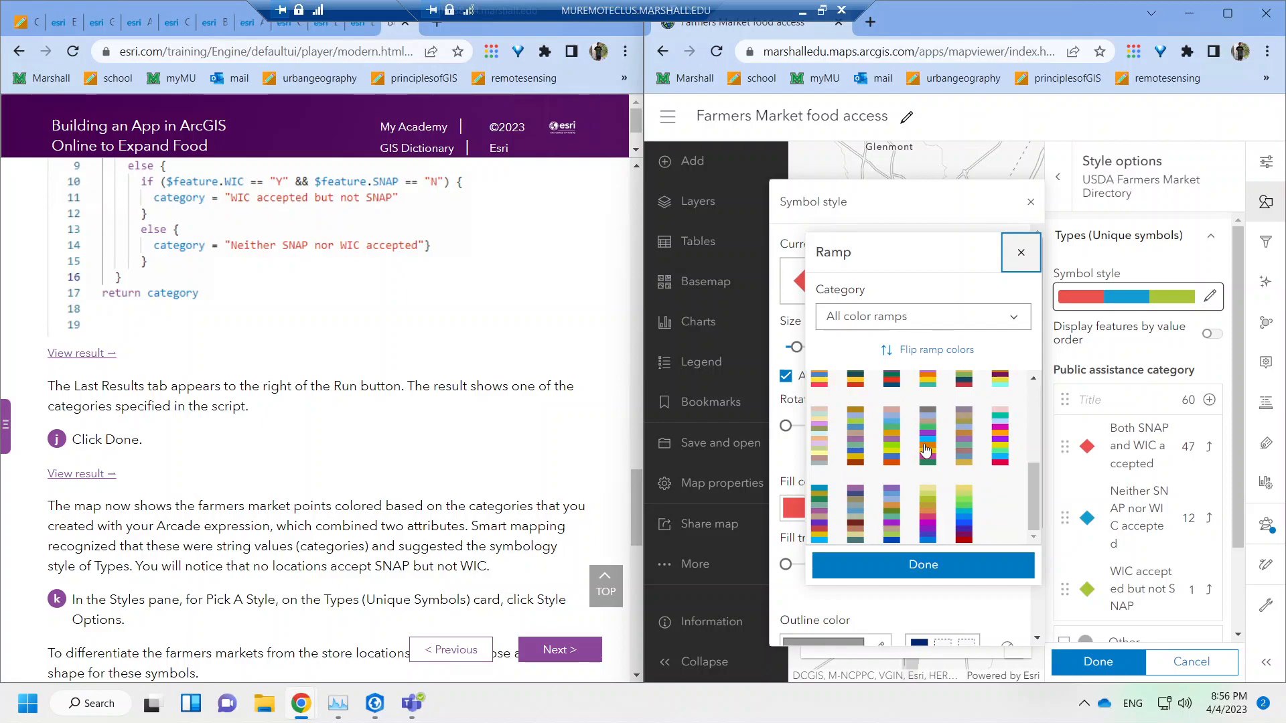
{"action": "left_click", "coordinate": [927, 449]}
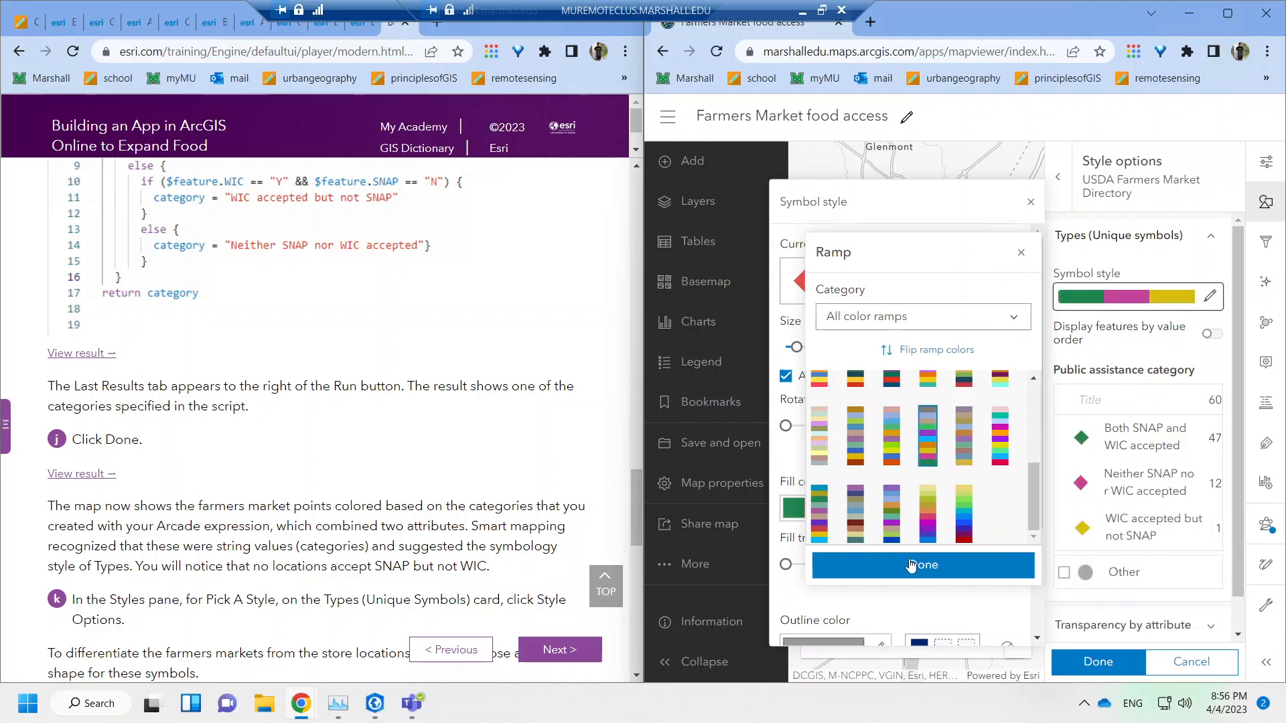
{"action": "left_click", "coordinate": [901, 576]}
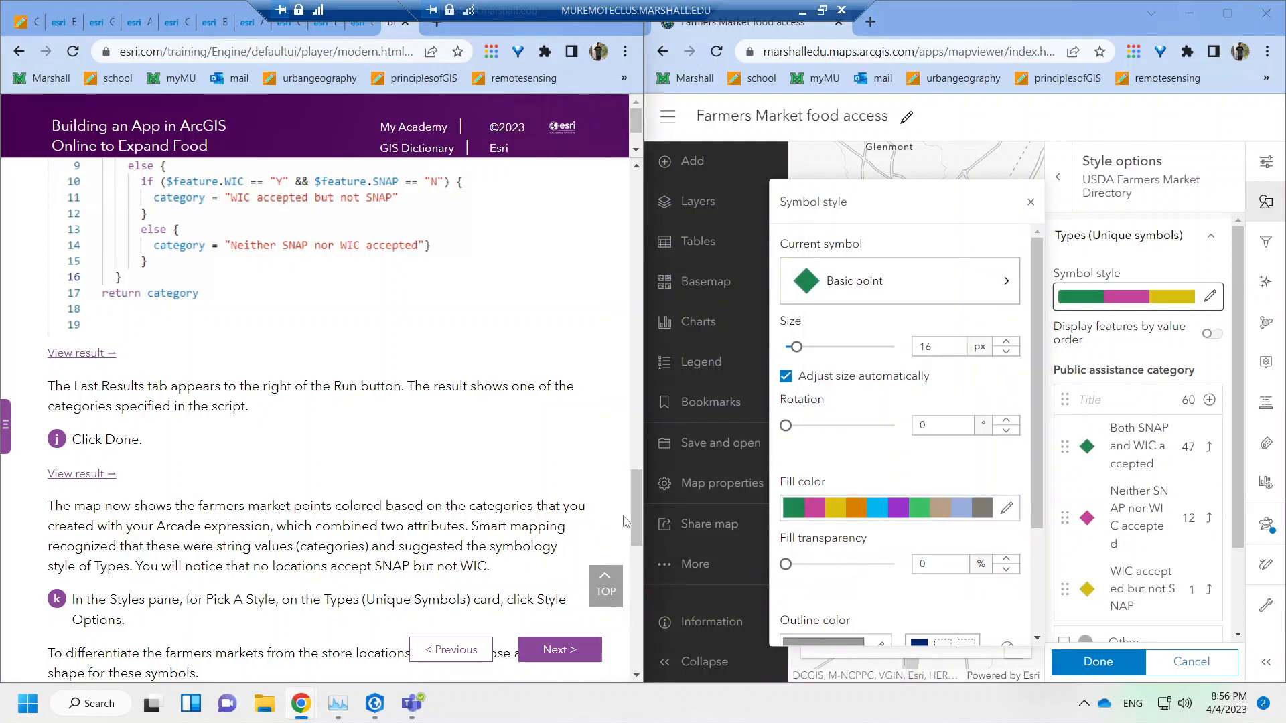
Check the remaining styling instructions and finish both the style options and the Styles settings for the farmers market layer.
{"action": "left_click_drag", "start_coordinate": [636, 494], "coordinate": [634, 536]}
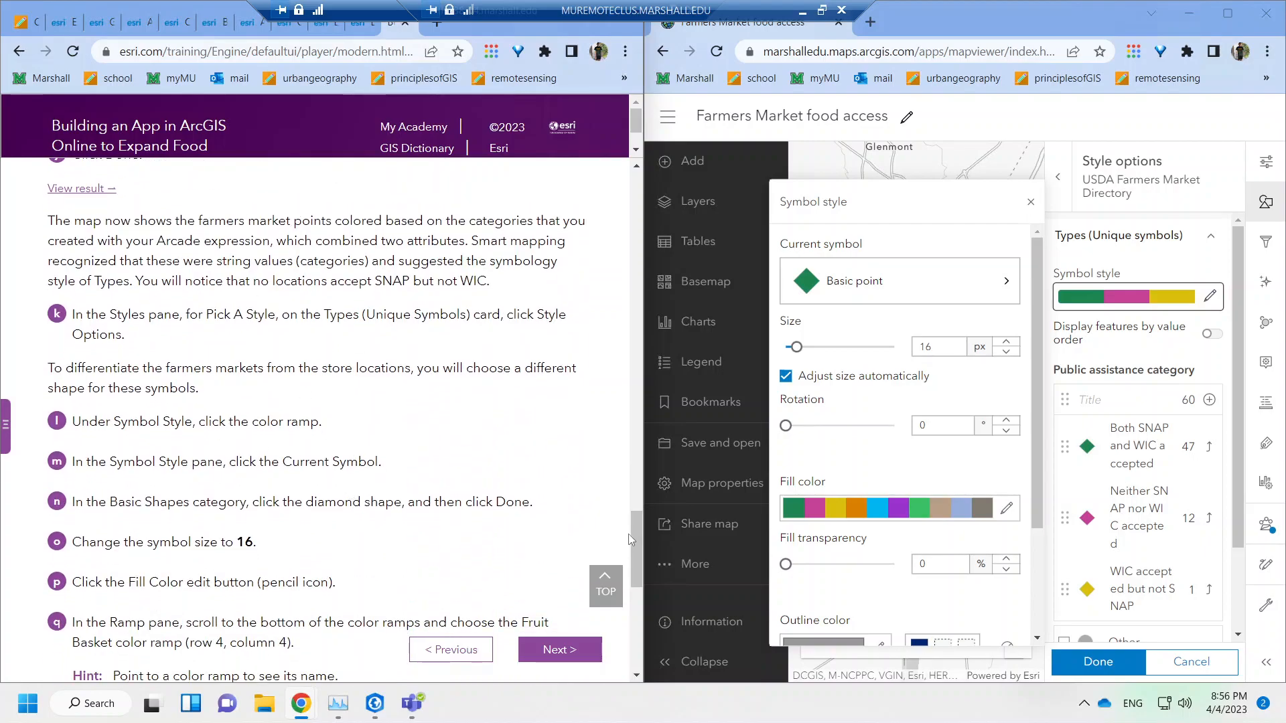
{"action": "left_click_drag", "start_coordinate": [637, 535], "coordinate": [632, 596]}
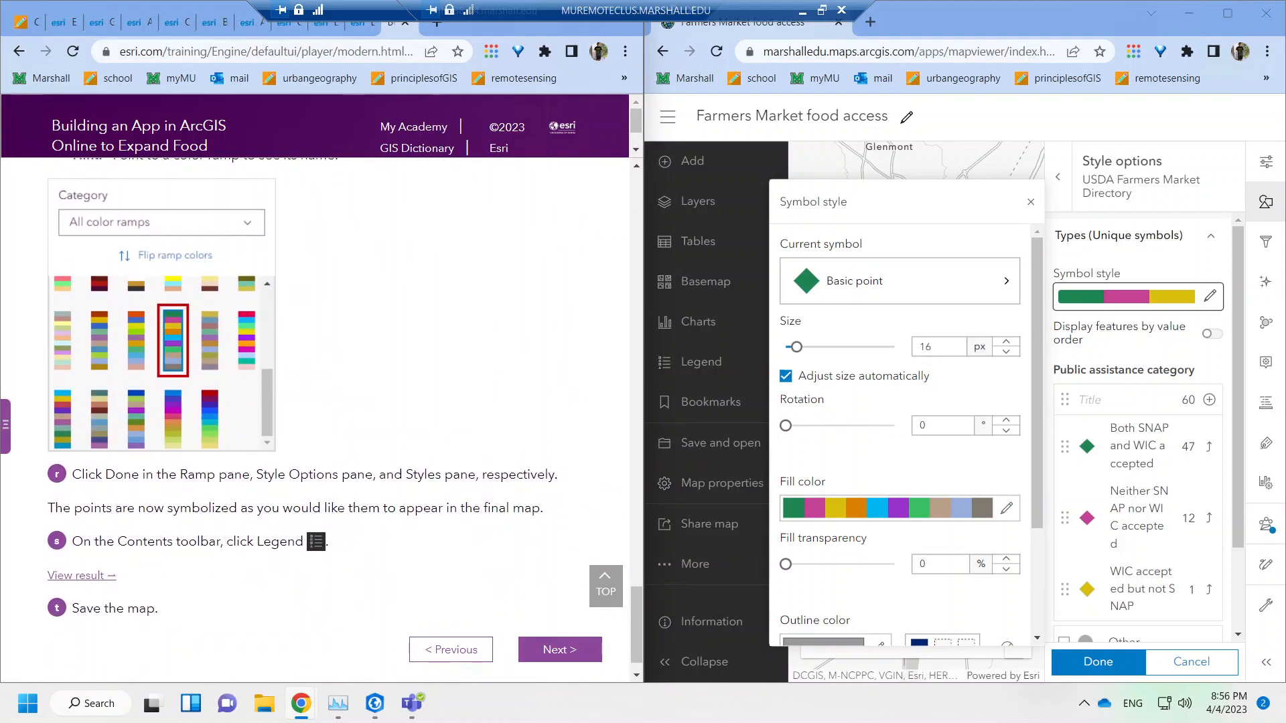
{"action": "scroll", "coordinate": [1035, 415], "scroll_direction": "down", "scroll_amount": 3}
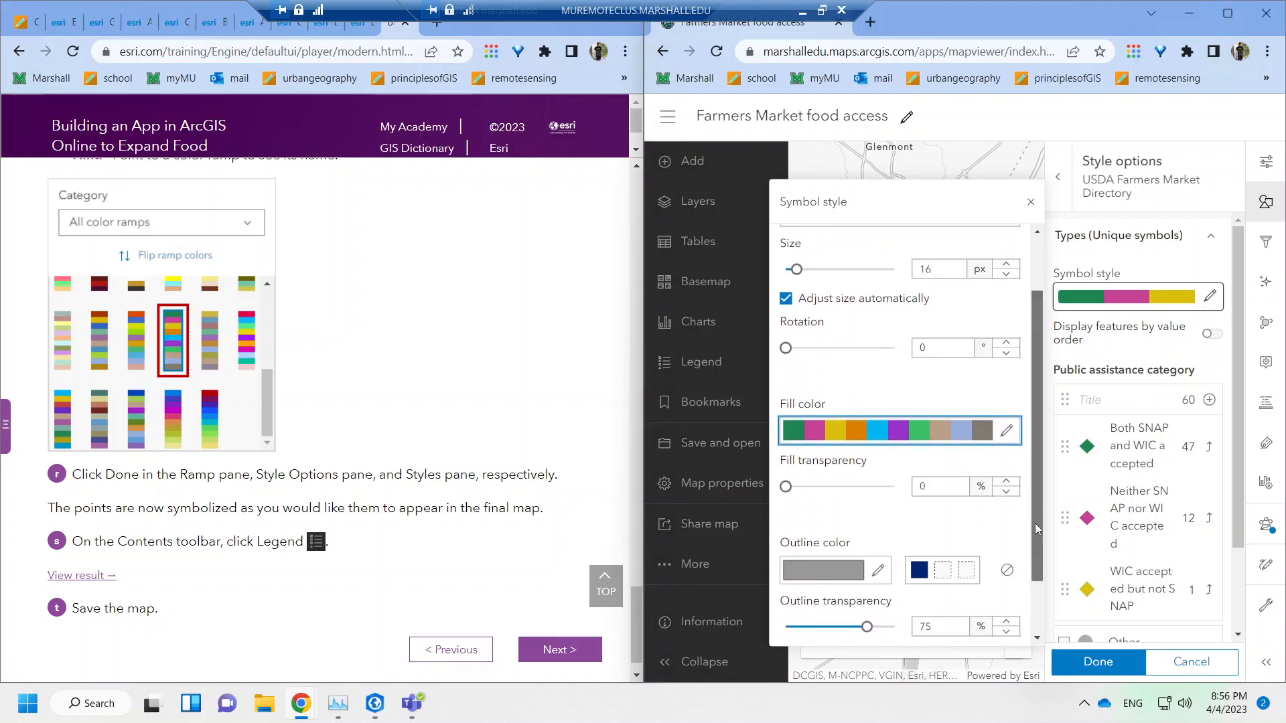
{"action": "left_click", "coordinate": [1098, 661]}
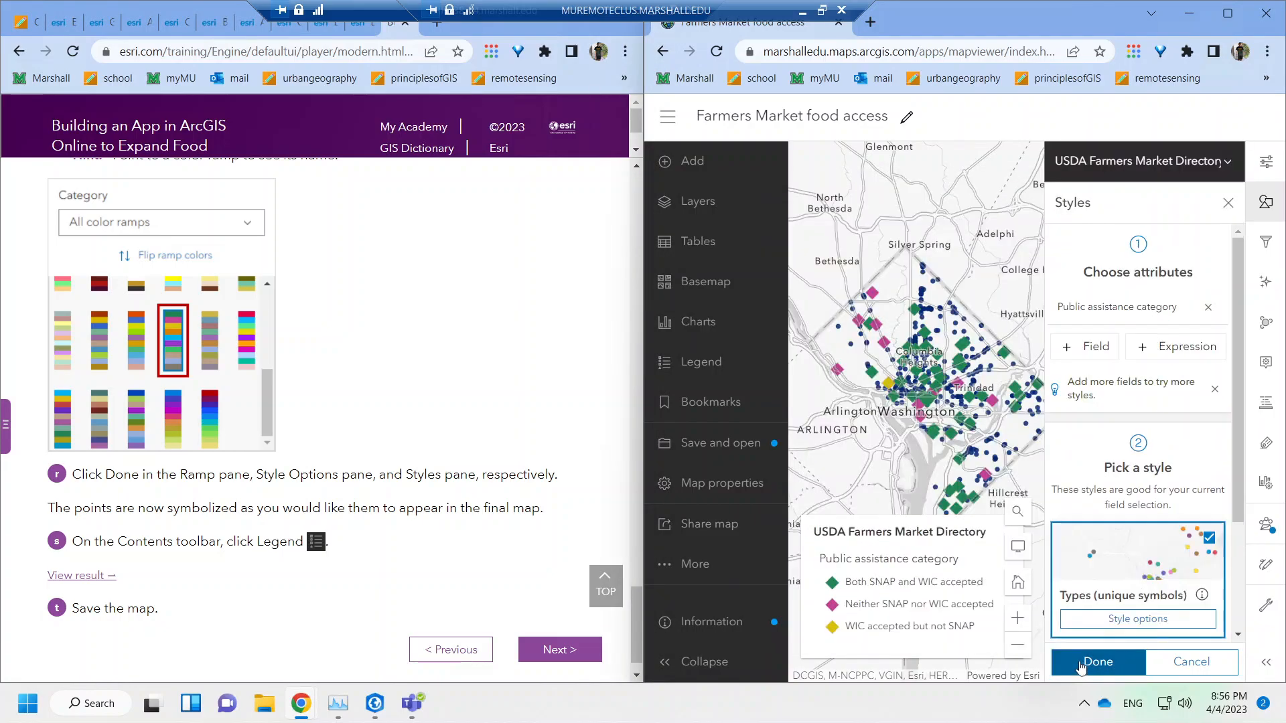
{"action": "left_click", "coordinate": [1099, 661]}
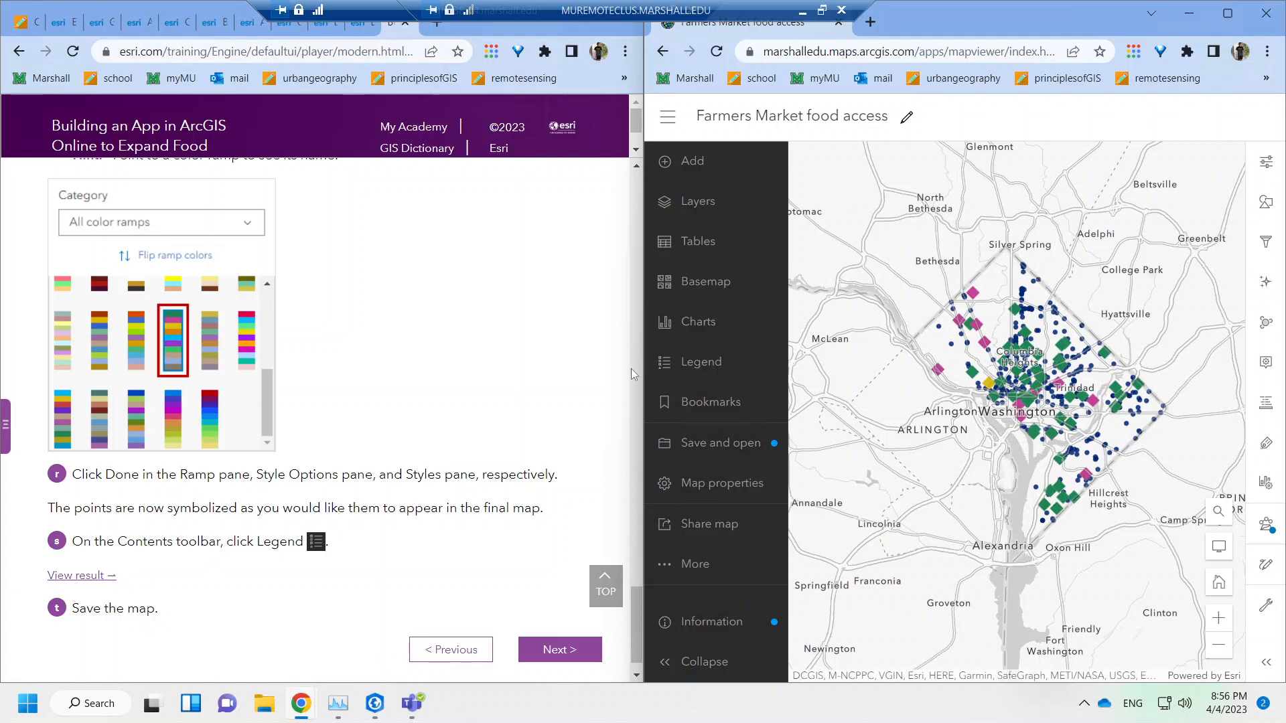
Show the map legend and compare it and the diamond symbols with the exercise's example result for Step 4s.
{"action": "left_click", "coordinate": [700, 365]}
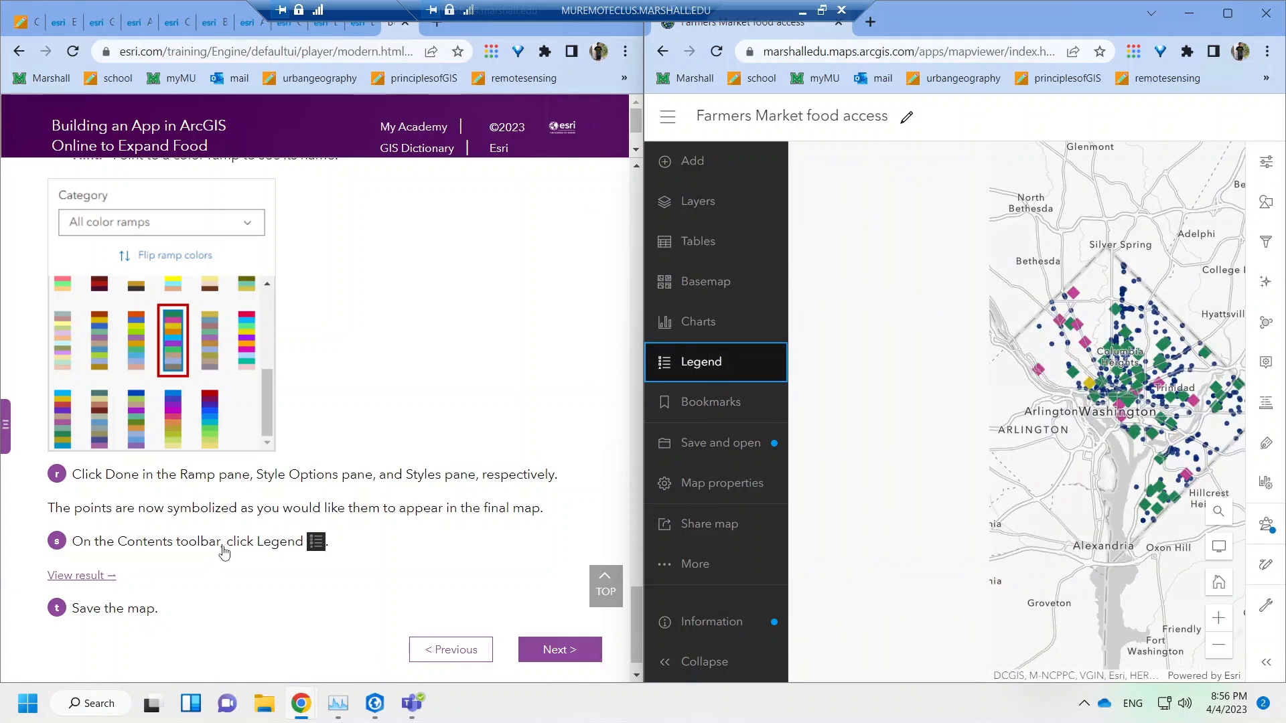
{"action": "left_click", "coordinate": [93, 578]}
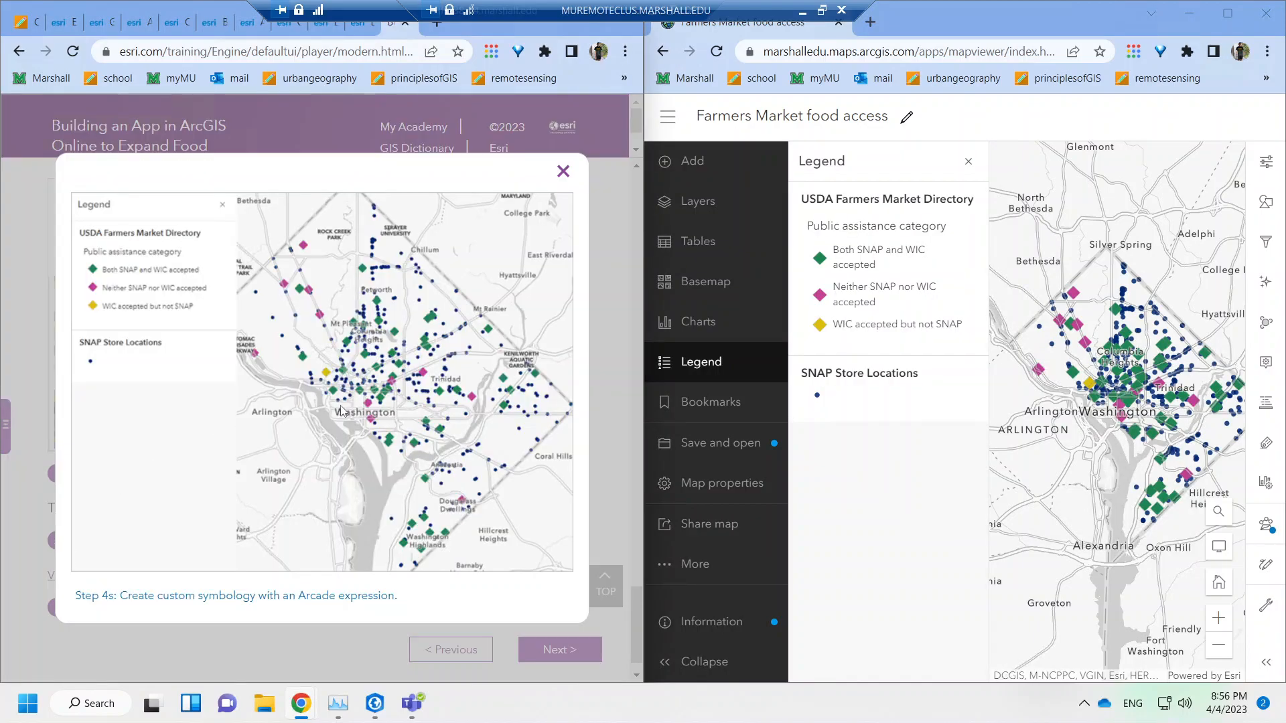
{"action": "left_click", "coordinate": [564, 171]}
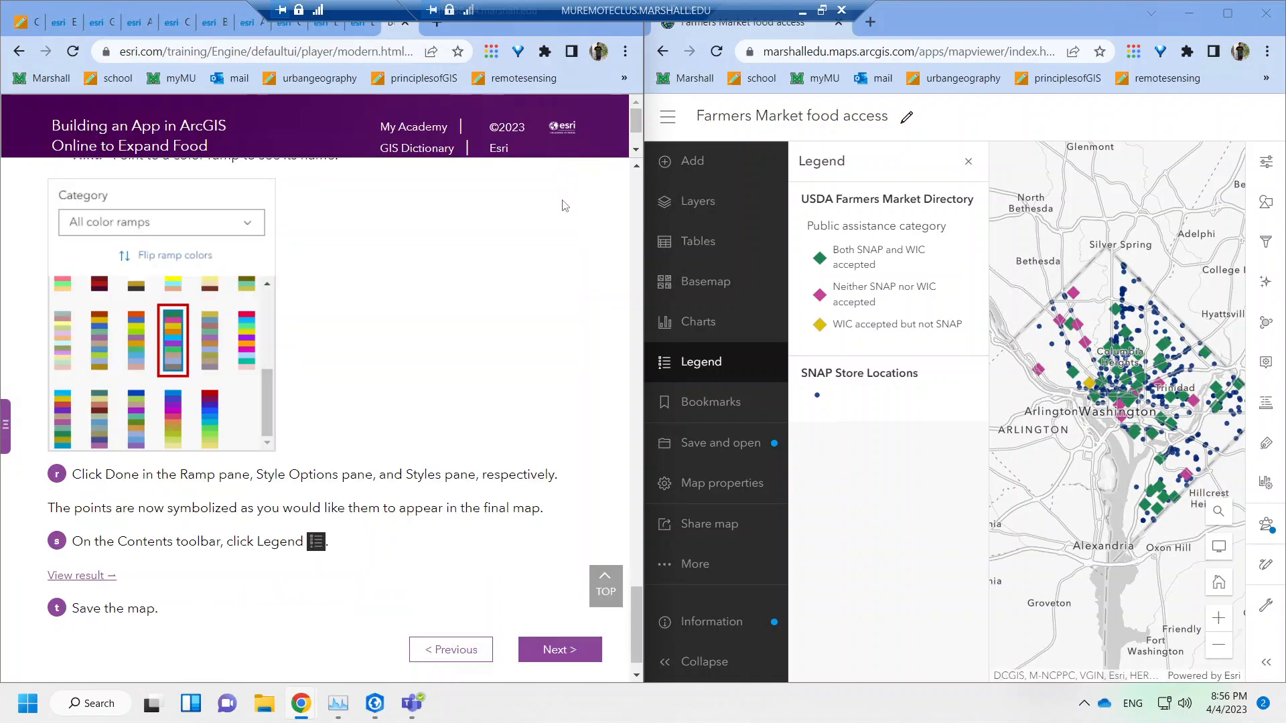
Save the map and advance the exercise to Step 5, Add contextual layers from ArcGIS Living Atlas.
{"action": "left_click", "coordinate": [713, 444]}
{"action": "left_click", "coordinate": [820, 447]}
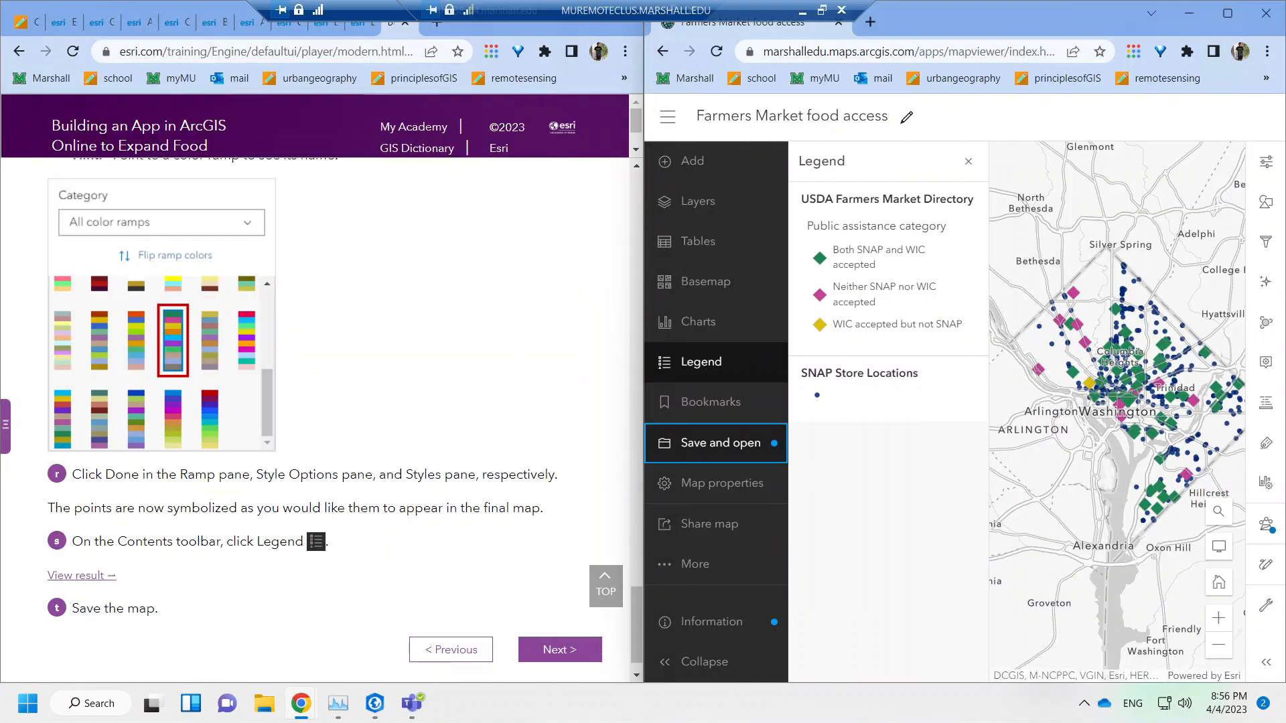
{"action": "left_click", "coordinate": [564, 649]}
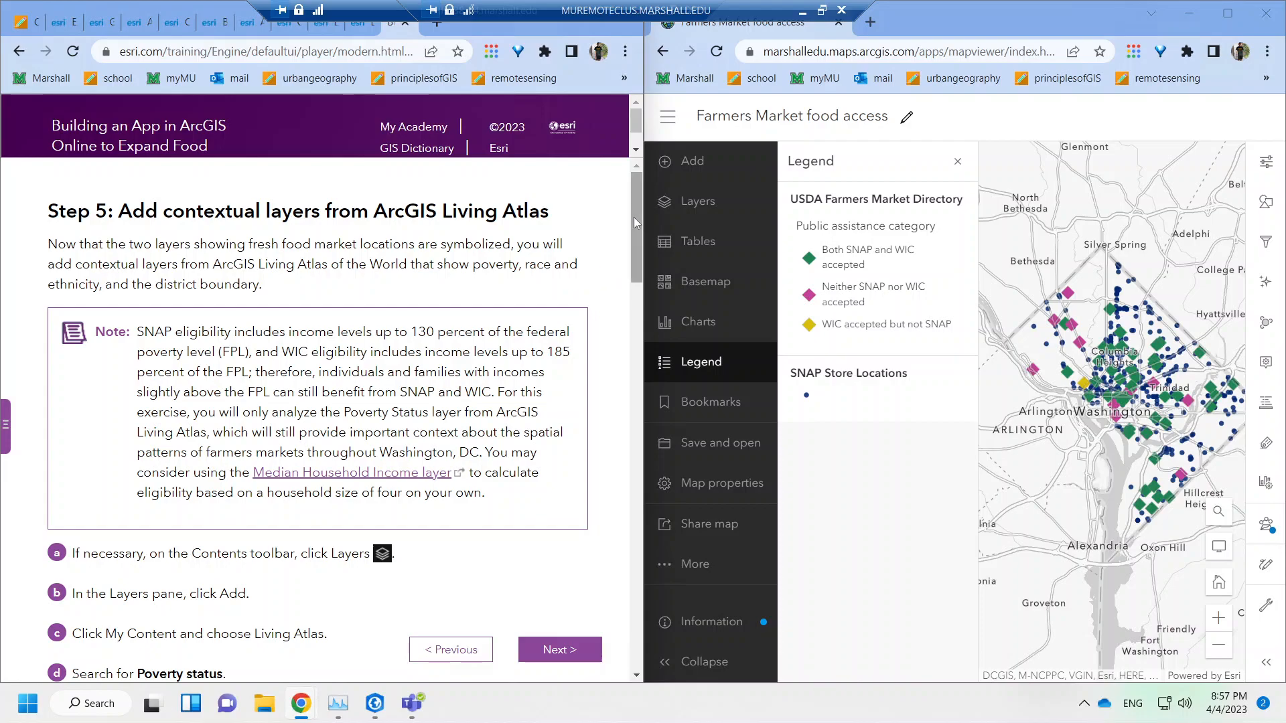
Read the Step 5 eligibility note and follow its Median Household Income layer link to examine the layer's description and data notes.
{"action": "left_click_drag", "start_coordinate": [633, 214], "coordinate": [632, 225]}
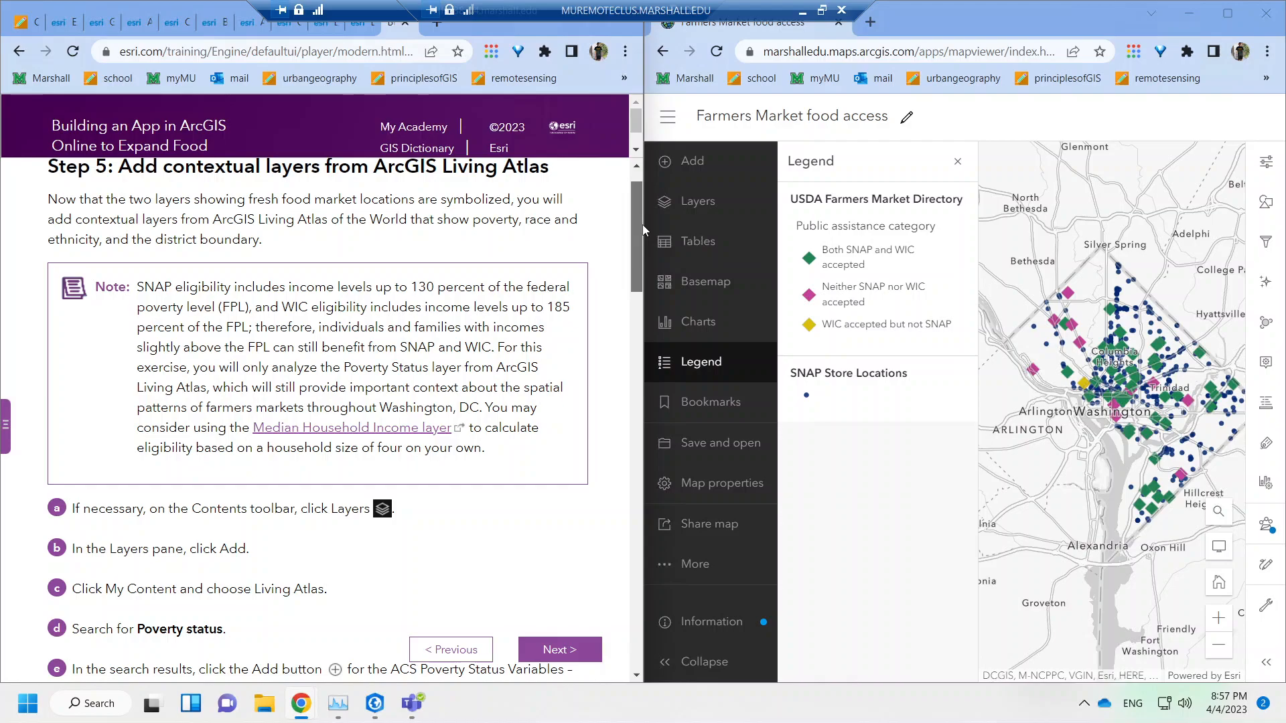
{"action": "left_click_drag", "start_coordinate": [642, 229], "coordinate": [643, 233]}
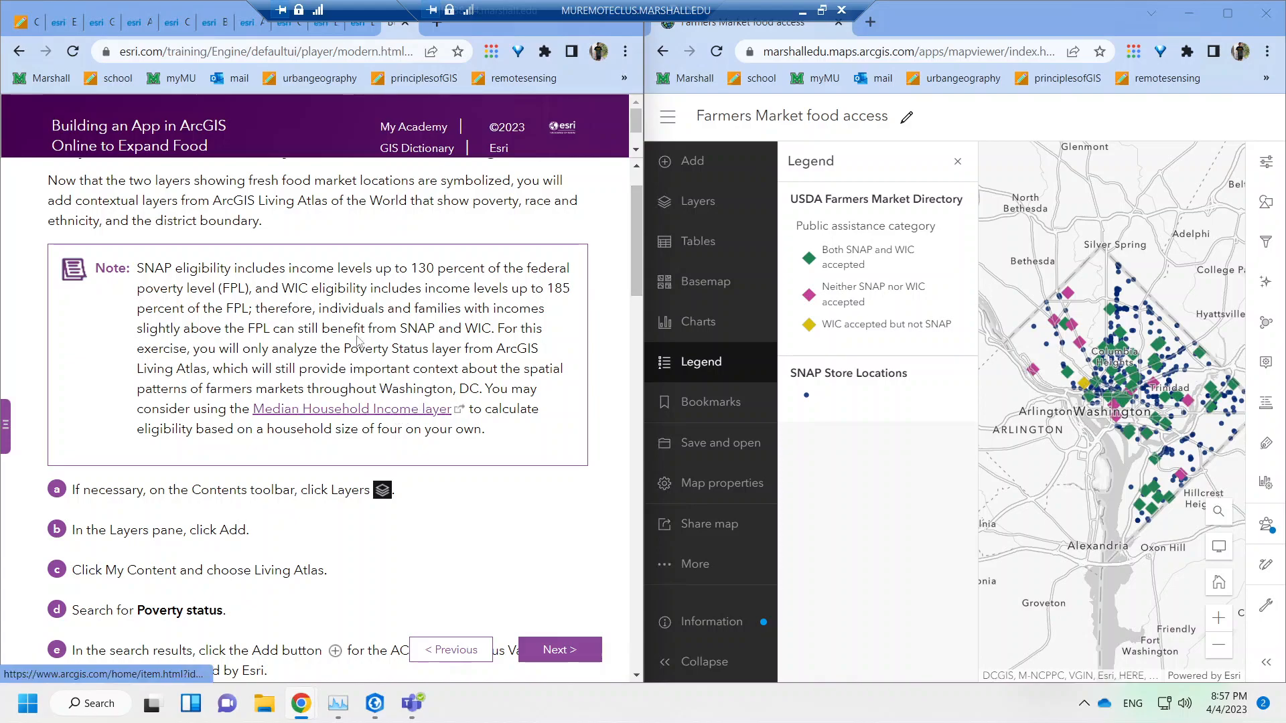
{"action": "left_click_drag", "start_coordinate": [273, 309], "coordinate": [372, 328]}
{"action": "left_click", "coordinate": [403, 426]}
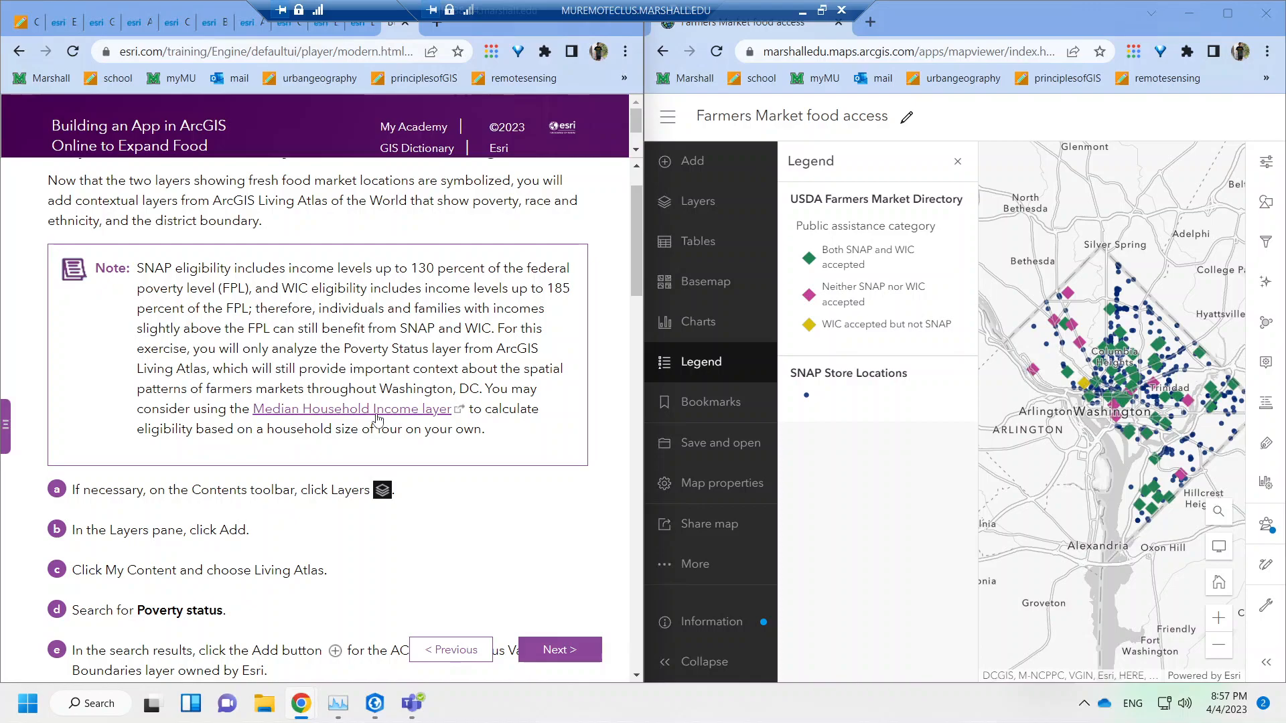
{"action": "left_click", "coordinate": [377, 418]}
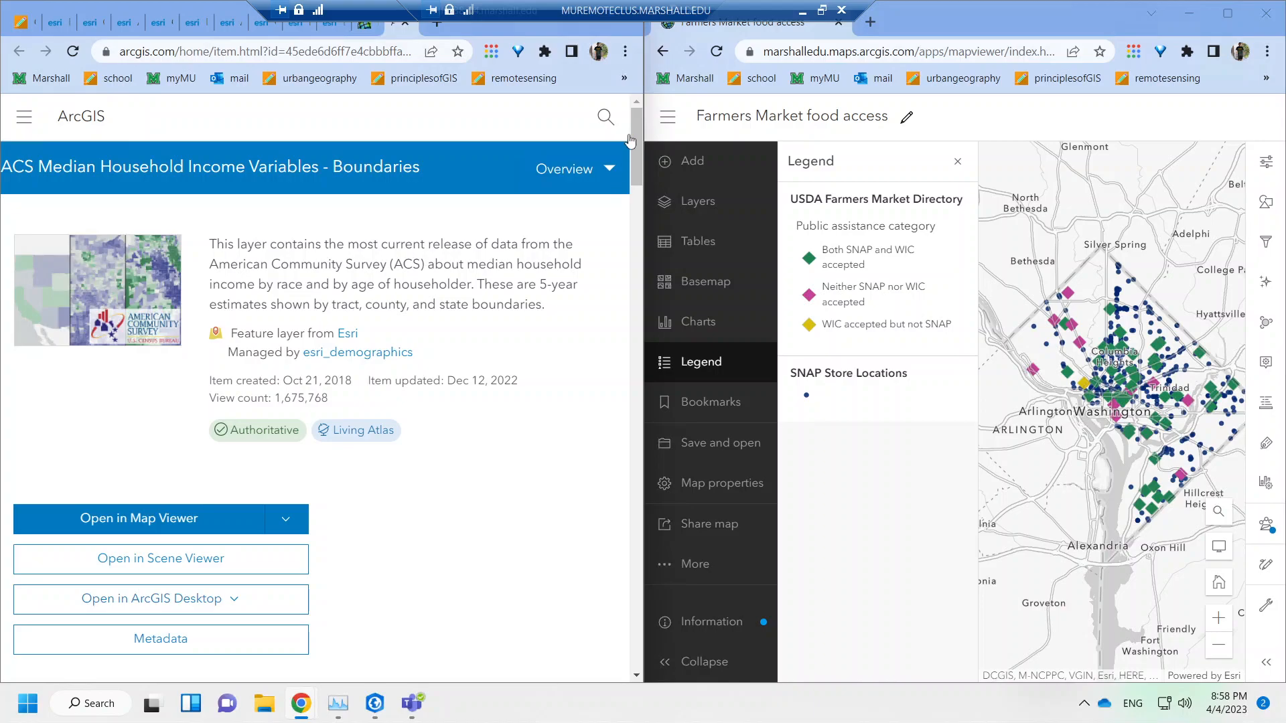
{"action": "left_click_drag", "start_coordinate": [634, 151], "coordinate": [626, 205]}
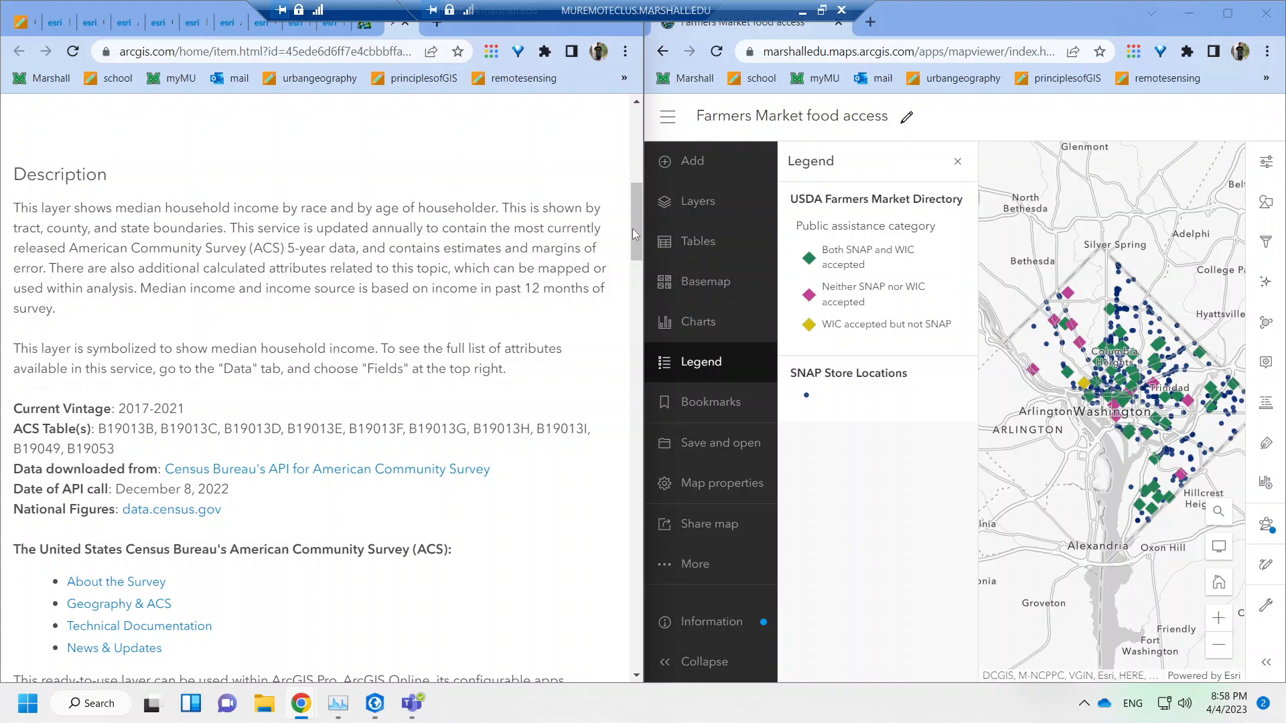
{"action": "left_click_drag", "start_coordinate": [636, 223], "coordinate": [637, 235]}
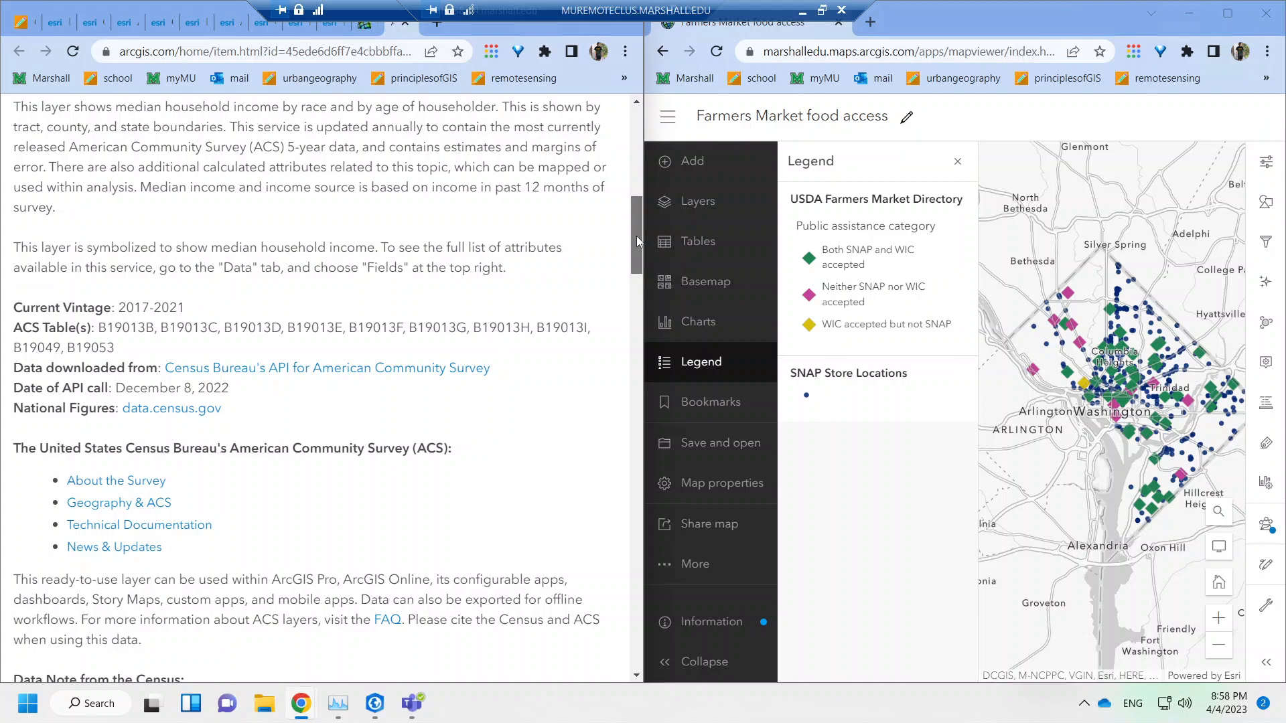
{"action": "left_click_drag", "start_coordinate": [636, 236], "coordinate": [630, 290]}
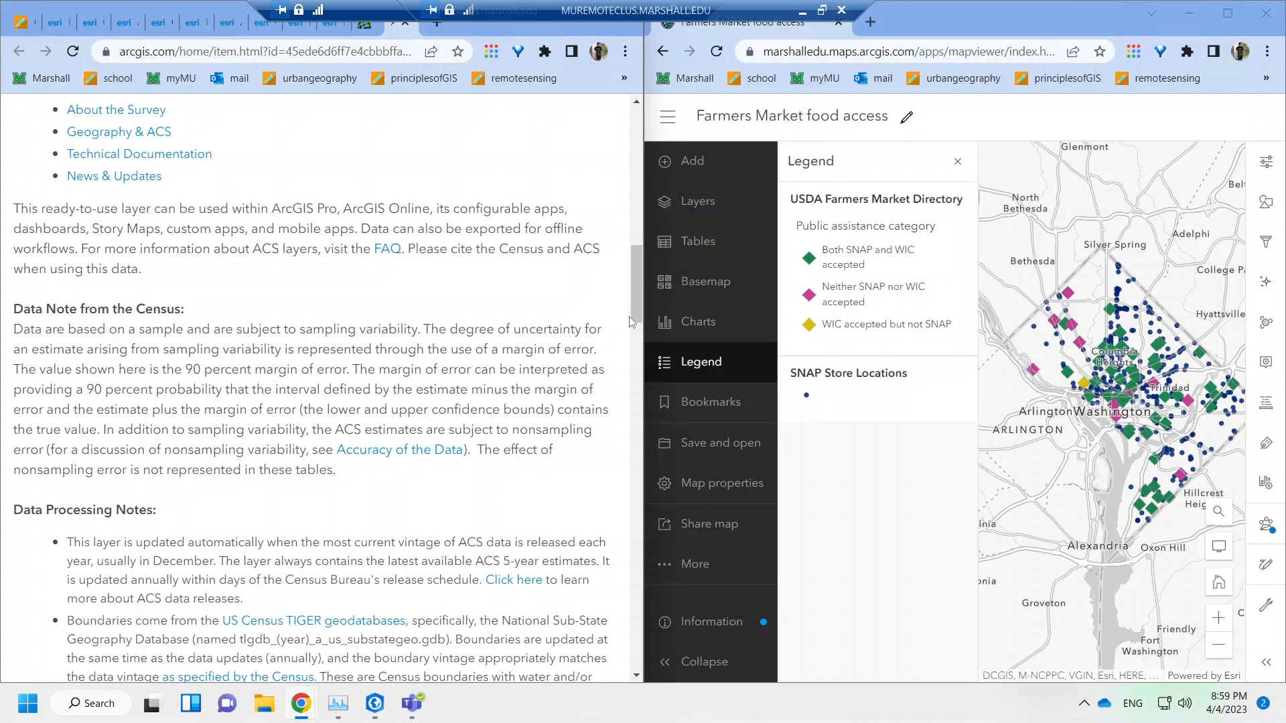
Read the Median Household Income layer's data notes, then return to the exercise's instructions for adding the poverty status layer.
{"action": "left_click_drag", "start_coordinate": [637, 294], "coordinate": [629, 315]}
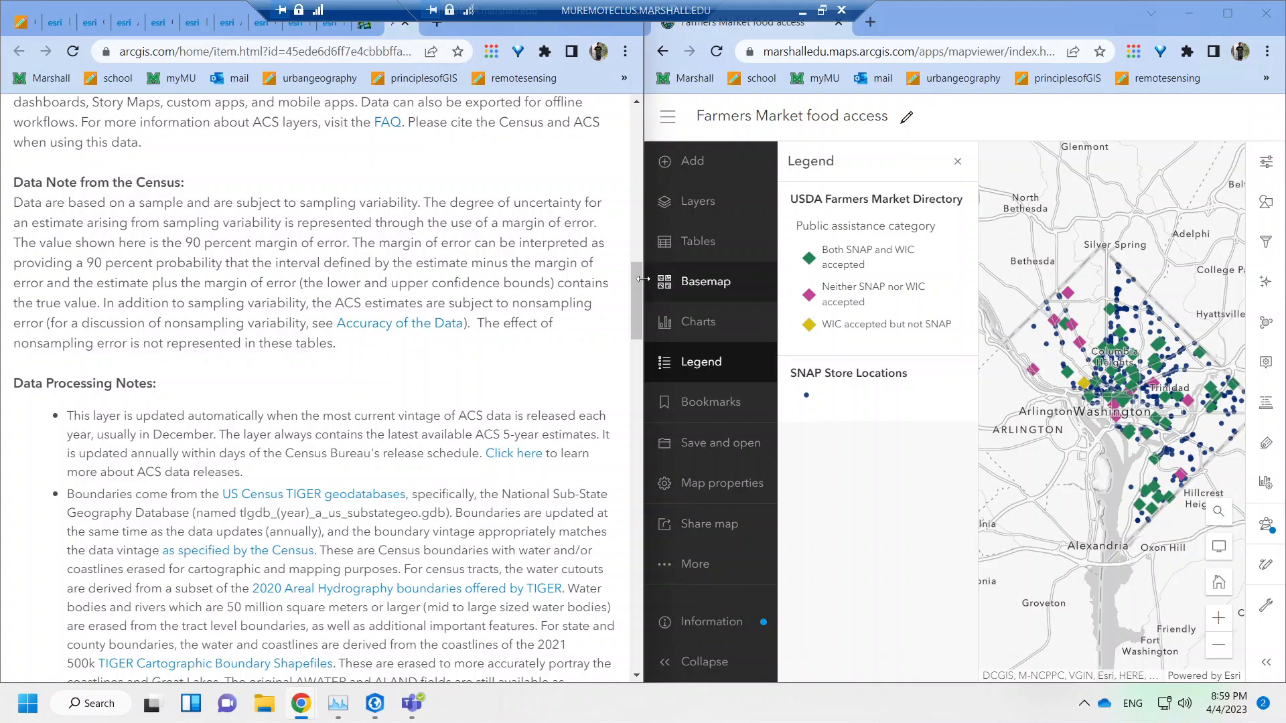
{"action": "scroll", "coordinate": [635, 318], "scroll_direction": "down", "scroll_amount": 5}
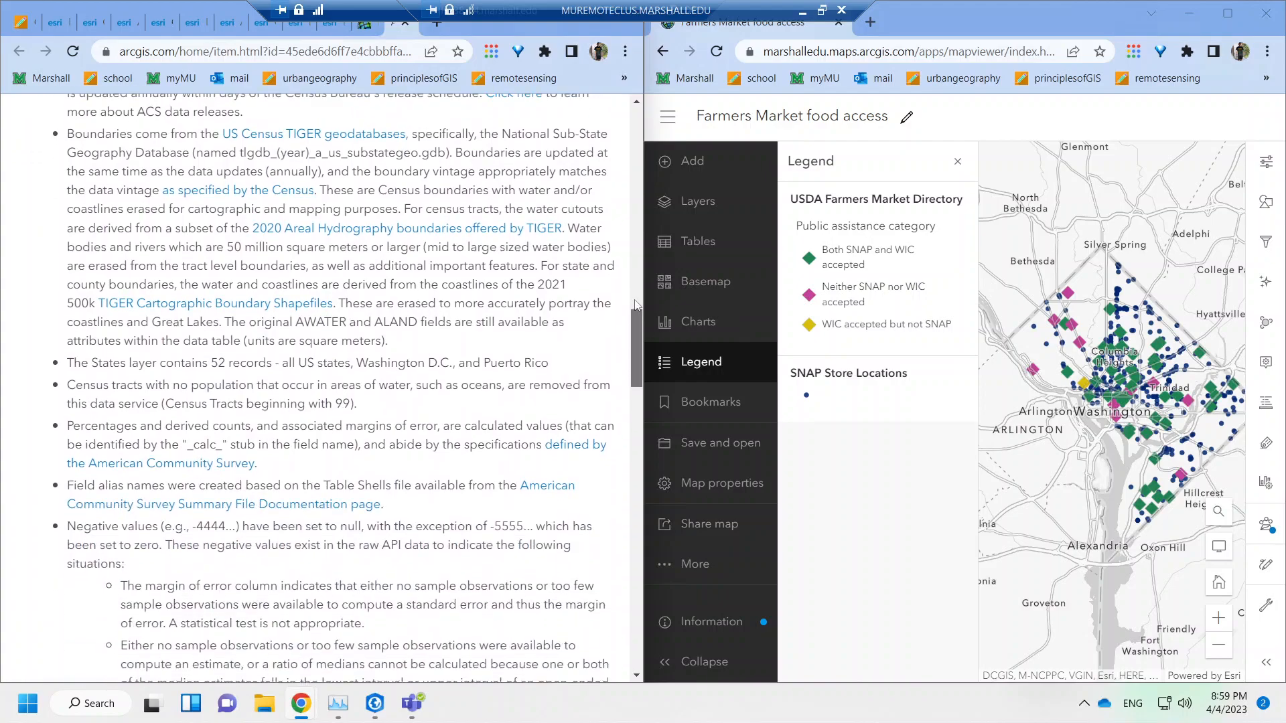
{"action": "scroll", "coordinate": [635, 325], "scroll_direction": "up", "scroll_amount": 4}
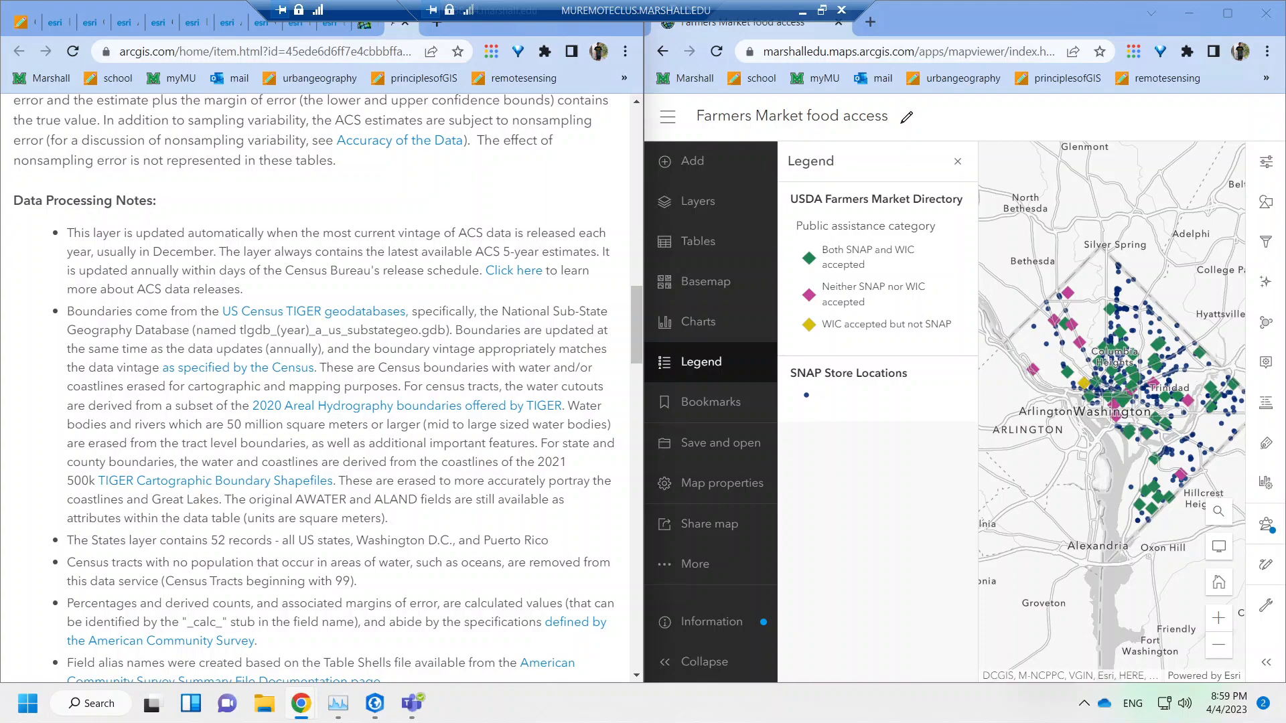
{"action": "left_click", "coordinate": [405, 25]}
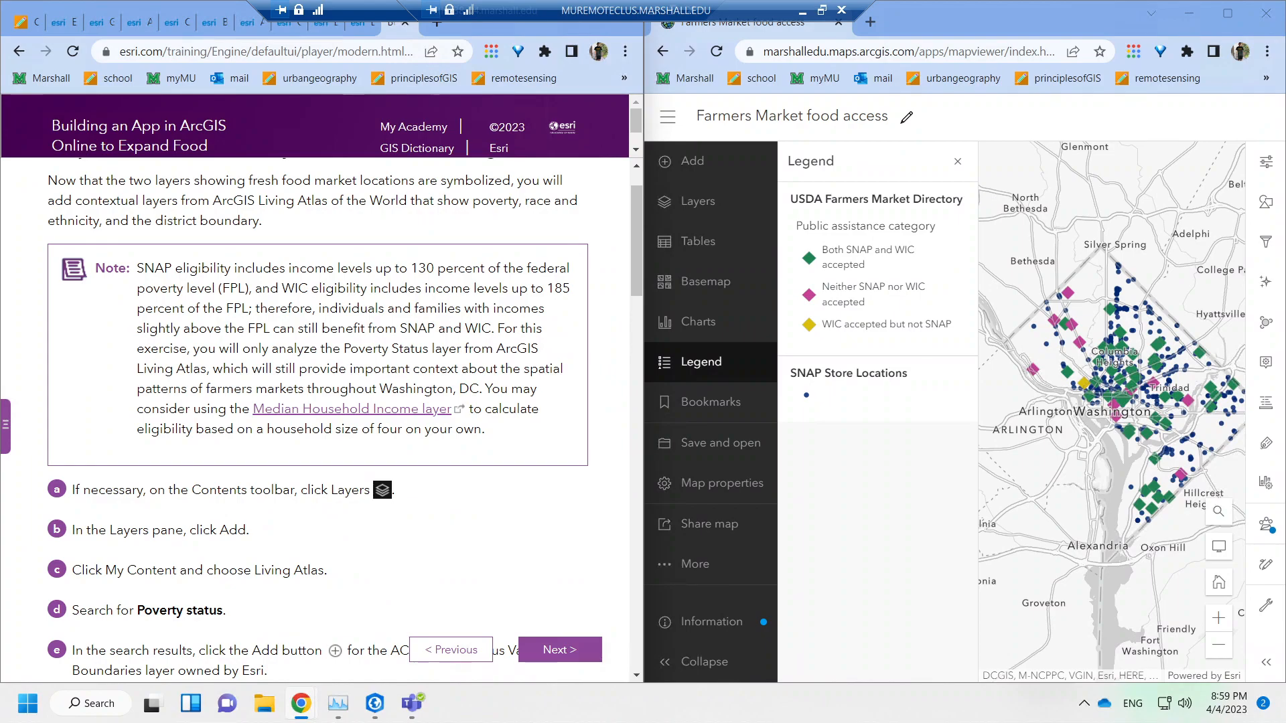
{"action": "left_click_drag", "start_coordinate": [632, 213], "coordinate": [633, 236]}
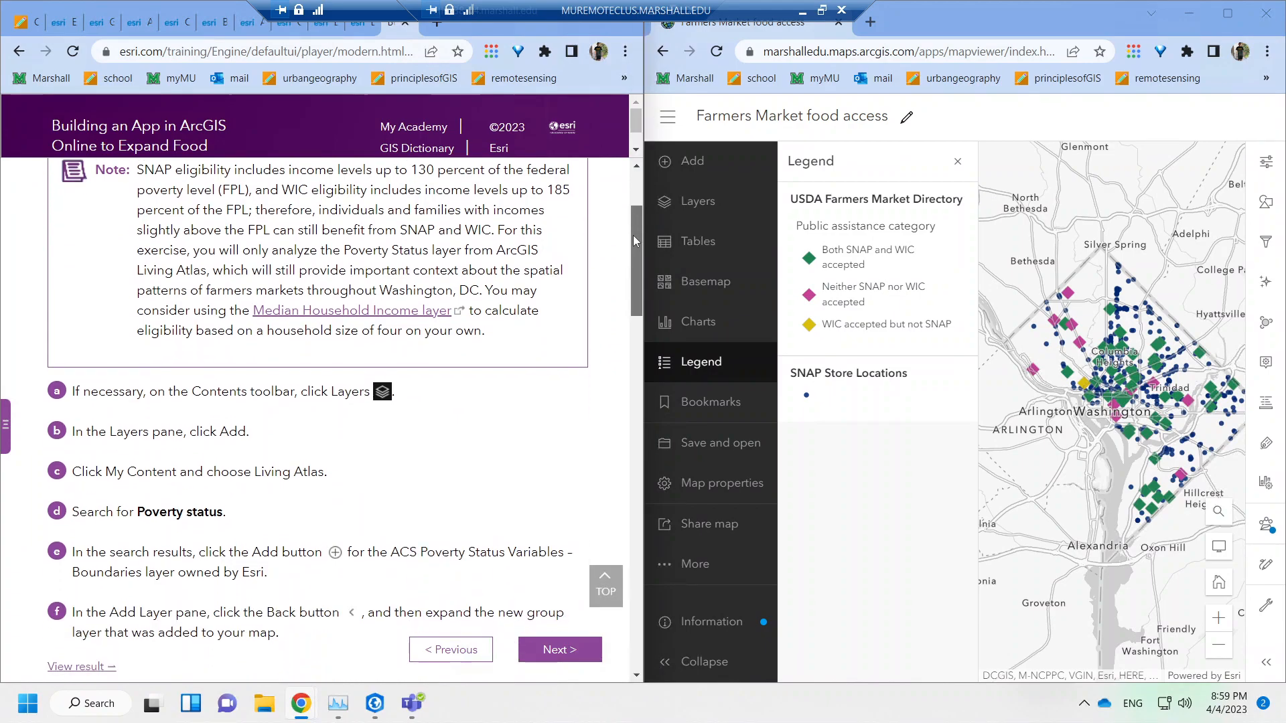
Start adding a layer to the map and search the Living Atlas content for "poverty status".
{"action": "left_click", "coordinate": [695, 216]}
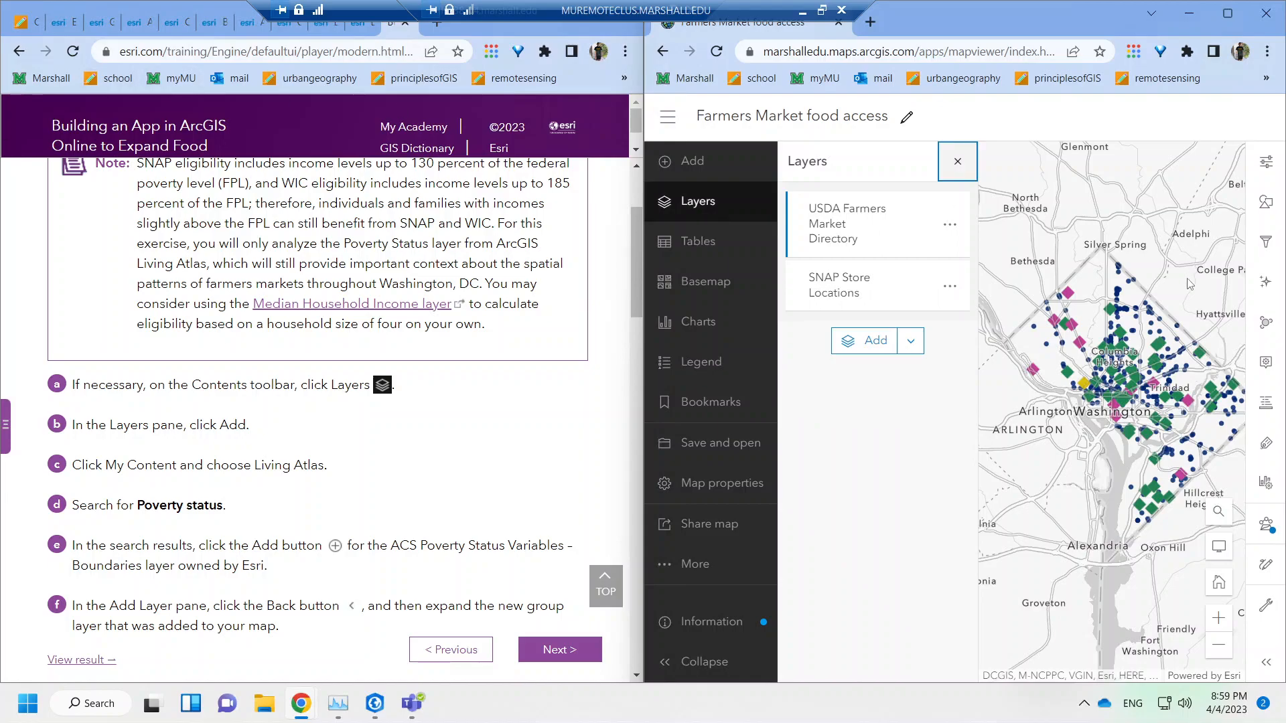
{"action": "left_click", "coordinate": [876, 343]}
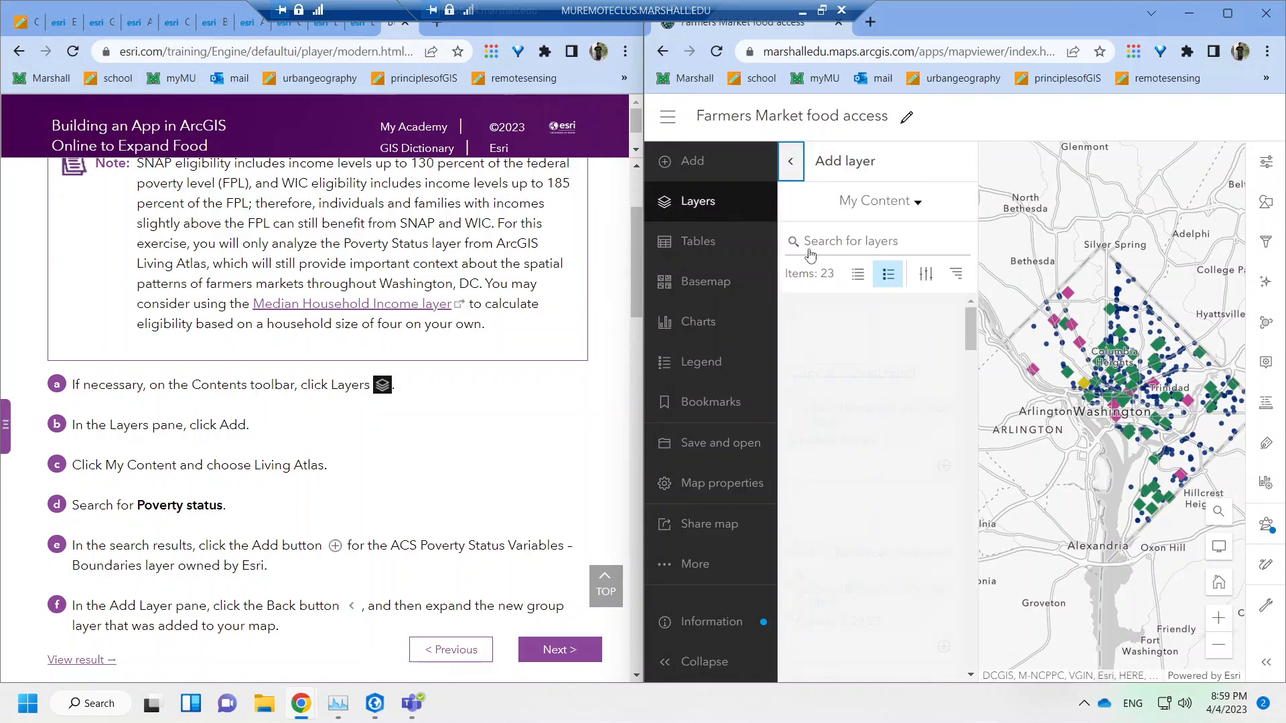
{"action": "left_click", "coordinate": [881, 202]}
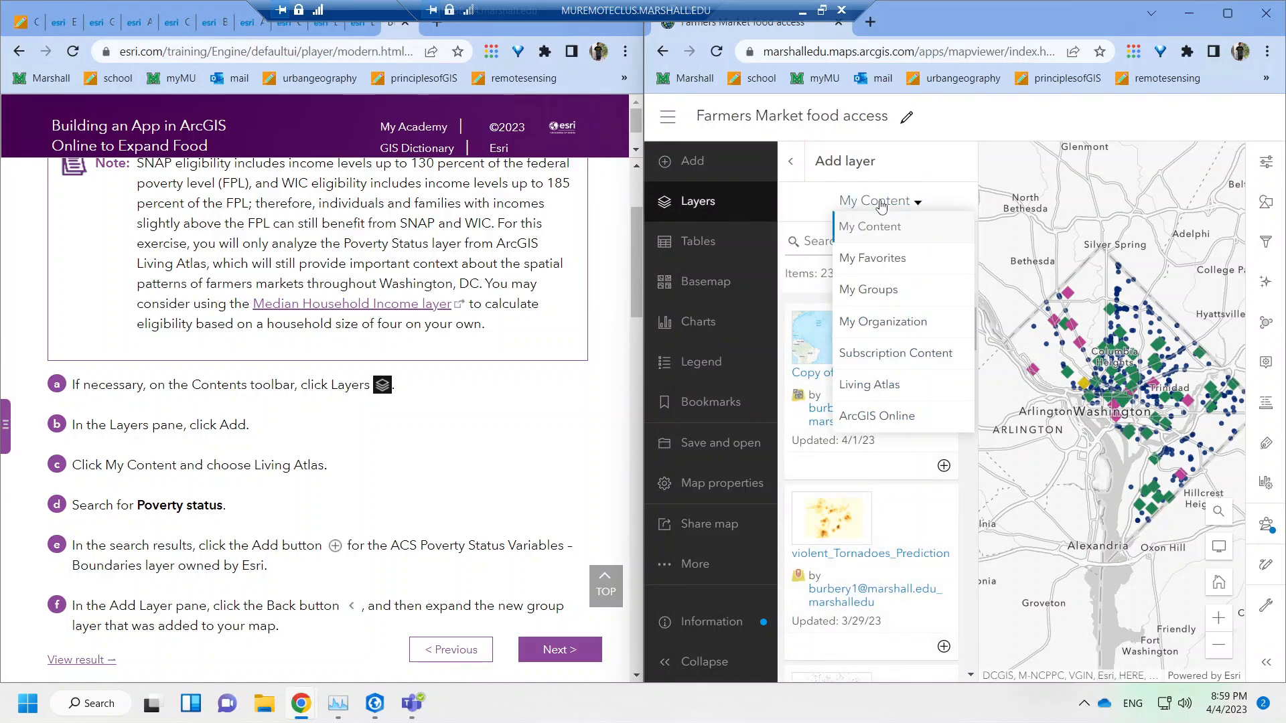
{"action": "left_click", "coordinate": [867, 384]}
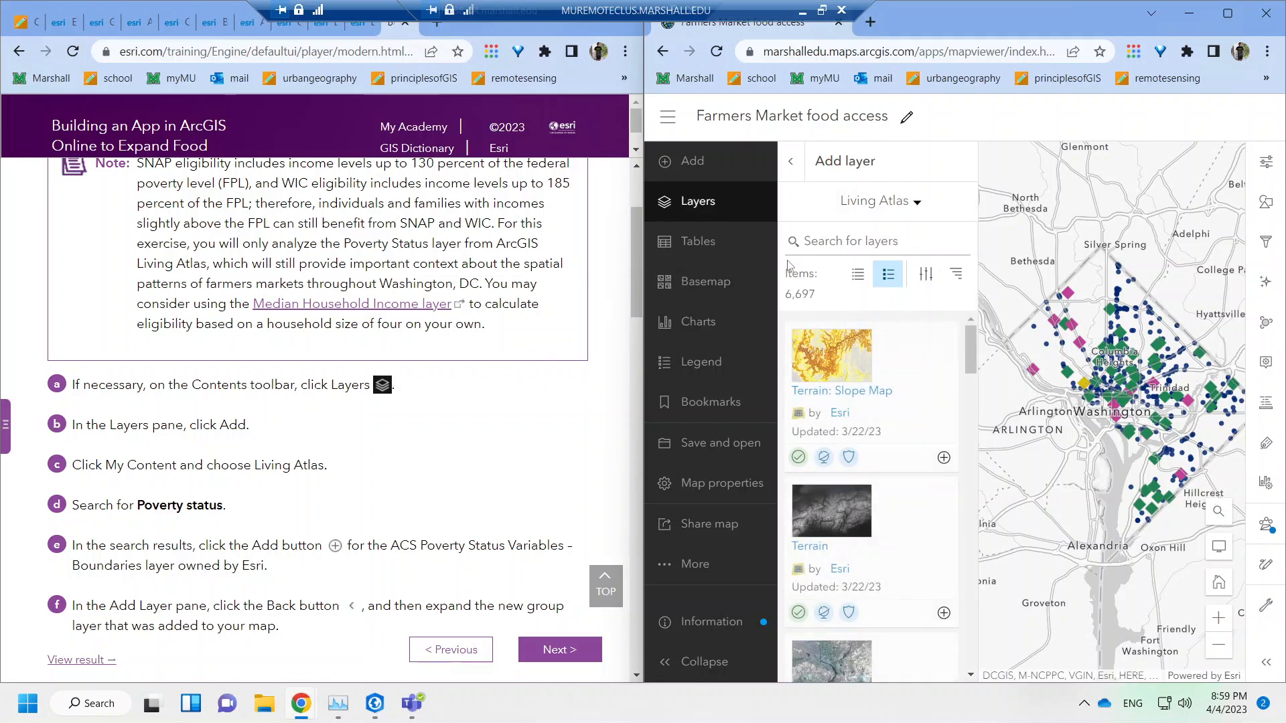
{"action": "left_click", "coordinate": [864, 241]}
{"action": "type", "text": "po"}
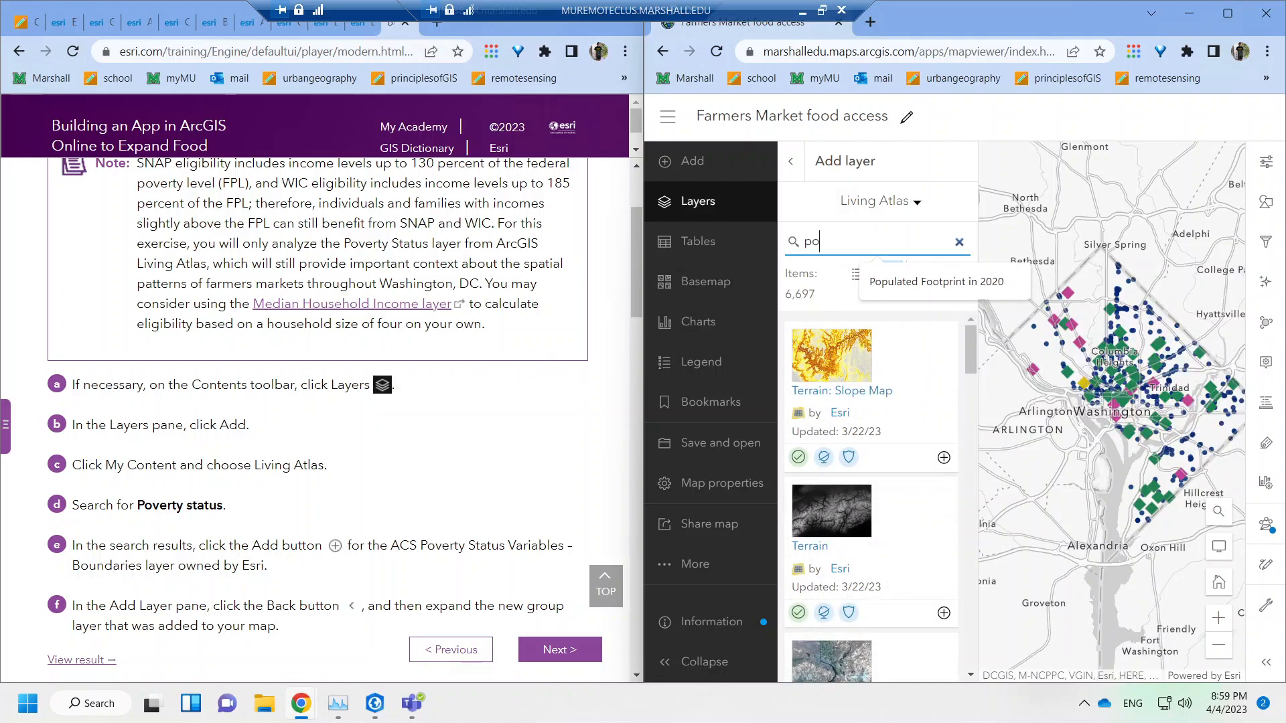
{"action": "type", "text": "verty status"}
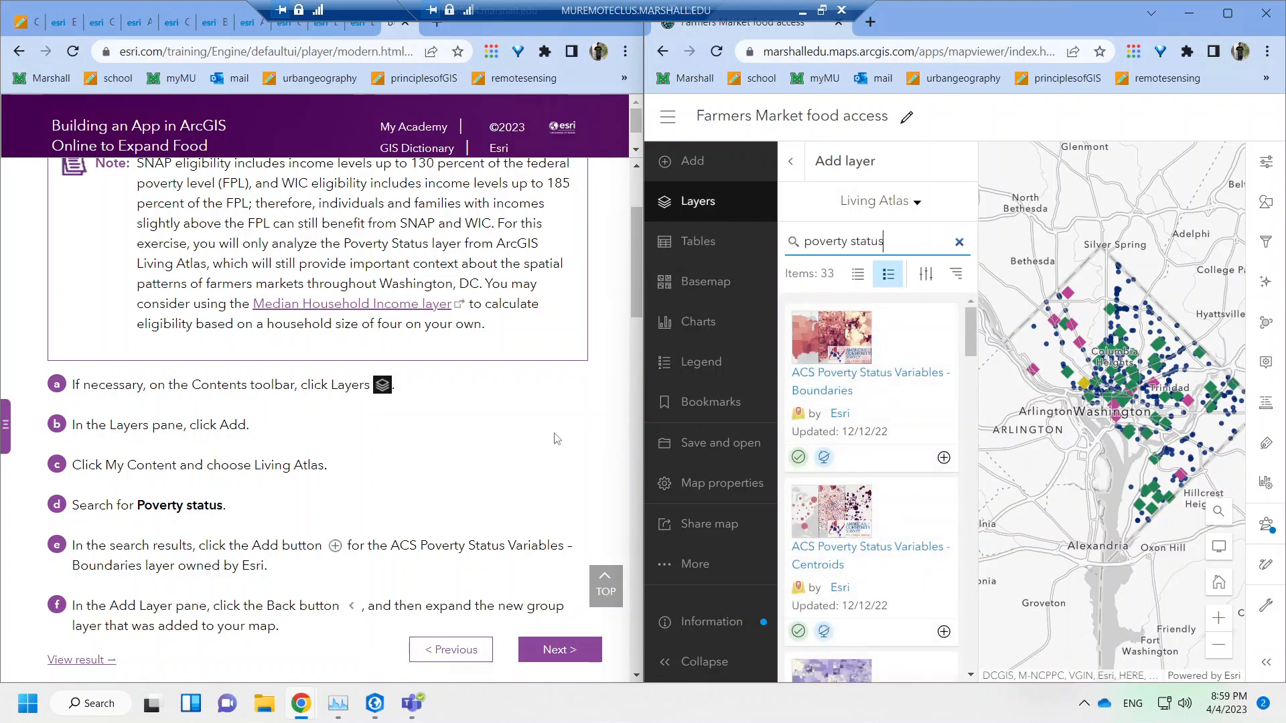
Add the ACS Poverty Status Variables - Boundaries layer by Esri and expand its group in the layer list.
{"action": "scroll", "coordinate": [557, 439], "scroll_direction": "down", "scroll_amount": 2}
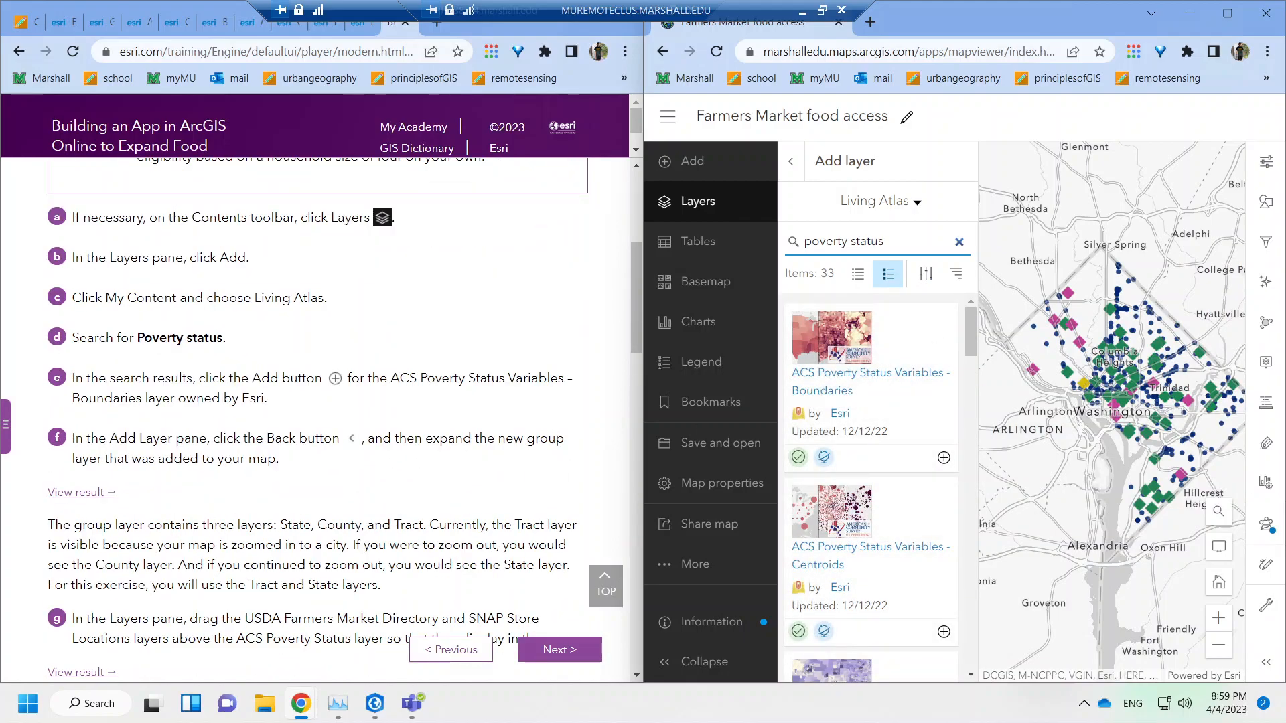
{"action": "left_click", "coordinate": [944, 458]}
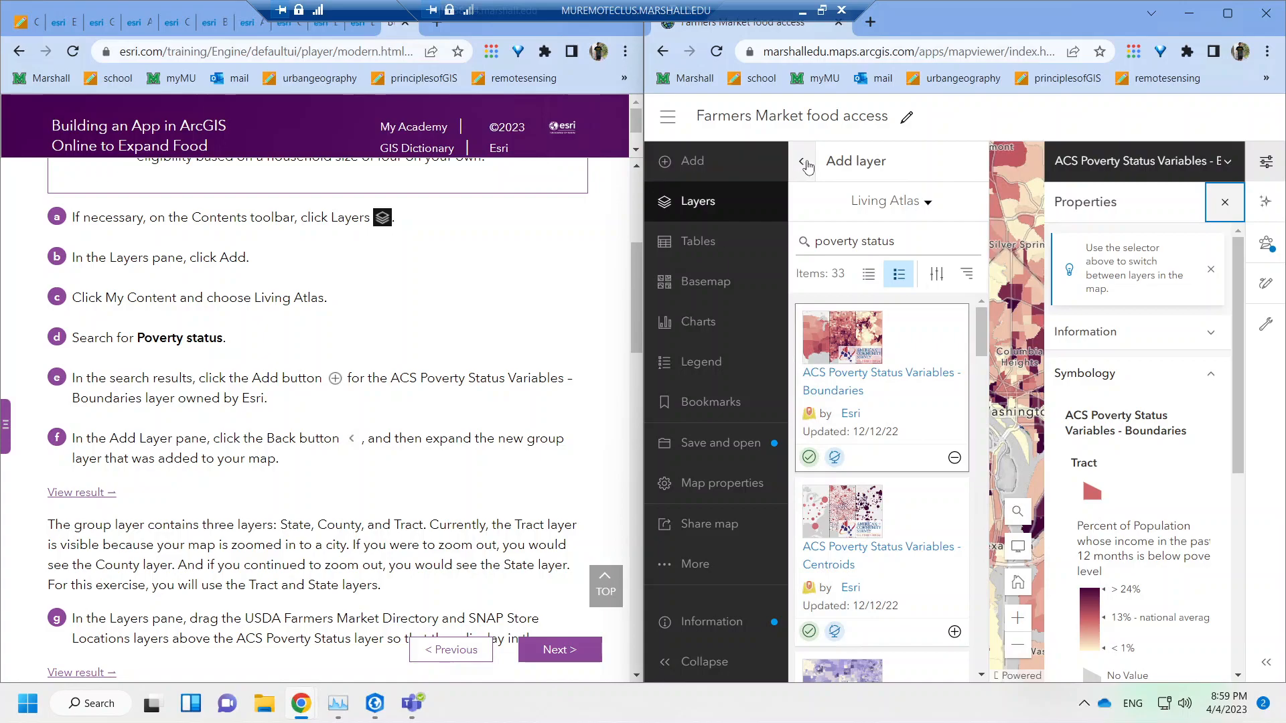
{"action": "left_click", "coordinate": [801, 162]}
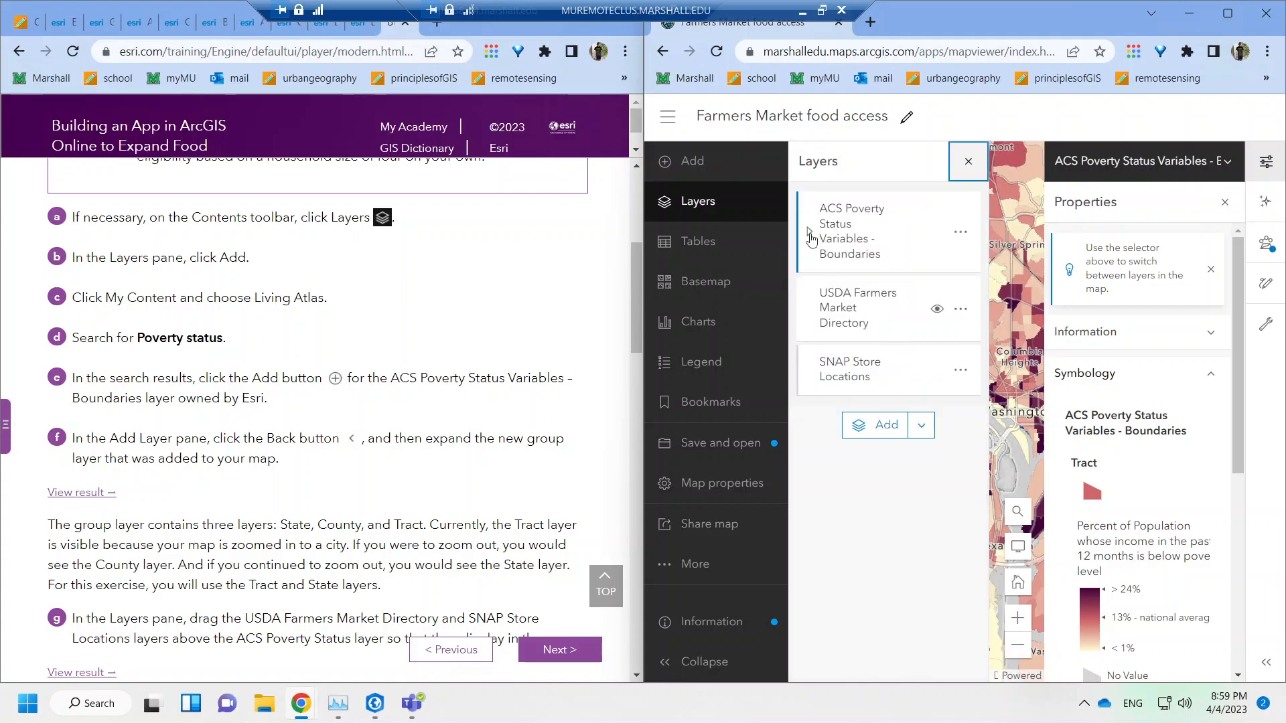
{"action": "left_click", "coordinate": [808, 233]}
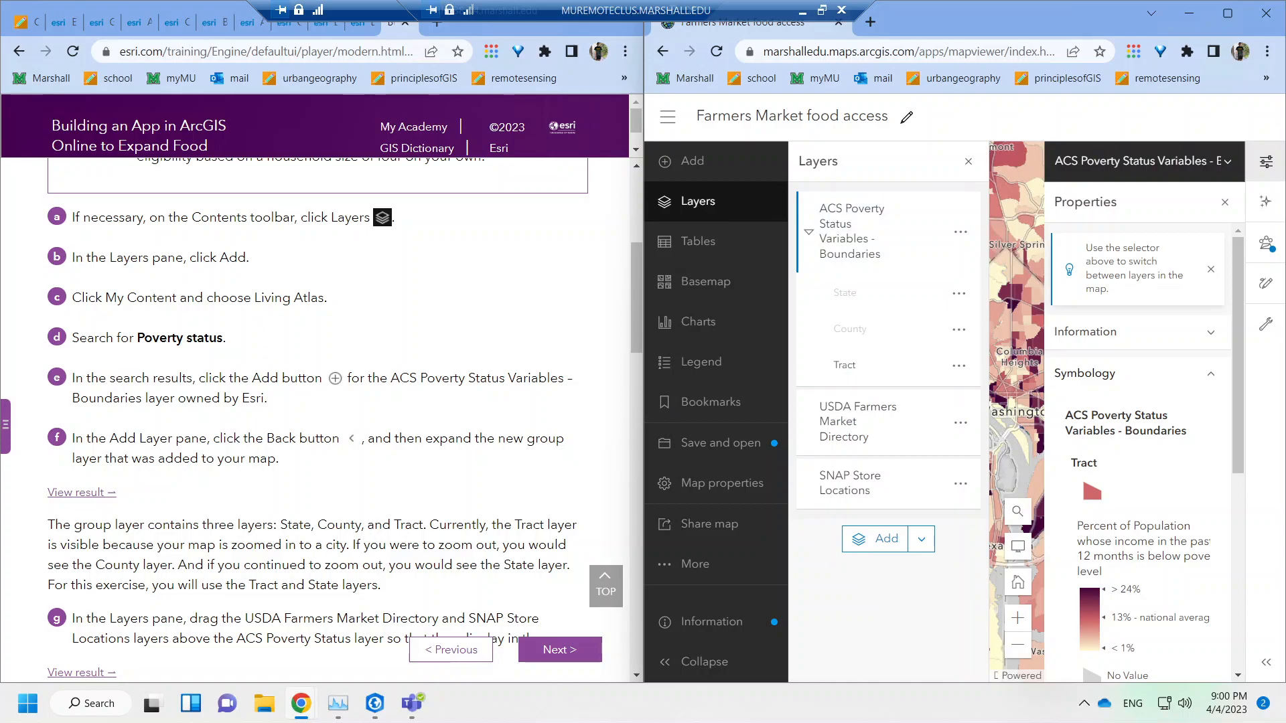
Reorder the layers so USDA Farmers Market Directory and SNAP Store Locations sit above the ACS Poverty Status group.
{"action": "scroll", "coordinate": [296, 495], "scroll_direction": "down", "scroll_amount": 3}
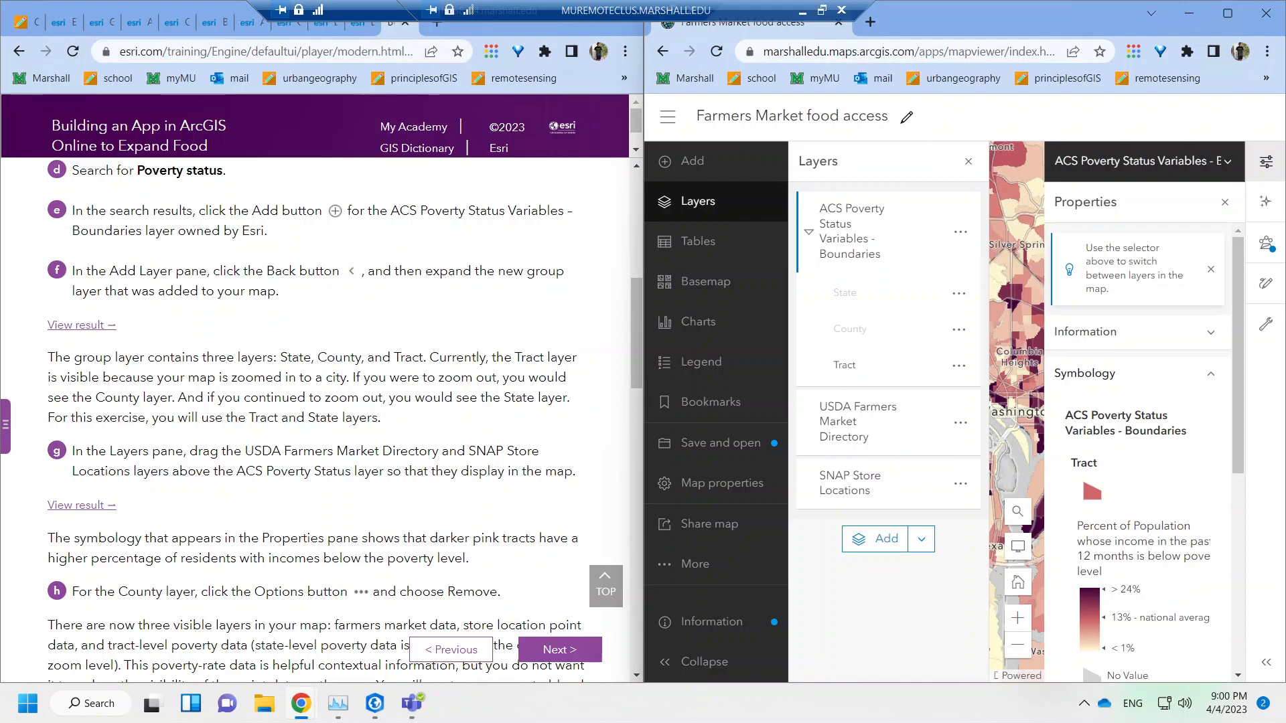
{"action": "mouse_move", "coordinate": [836, 420]}
{"action": "left_mouse_down"}
{"action": "mouse_move", "coordinate": [823, 345]}
{"action": "mouse_move", "coordinate": [812, 370]}
{"action": "mouse_move", "coordinate": [829, 429]}
{"action": "left_mouse_up"}
{"action": "left_click_drag", "start_coordinate": [842, 217], "coordinate": [834, 509]}
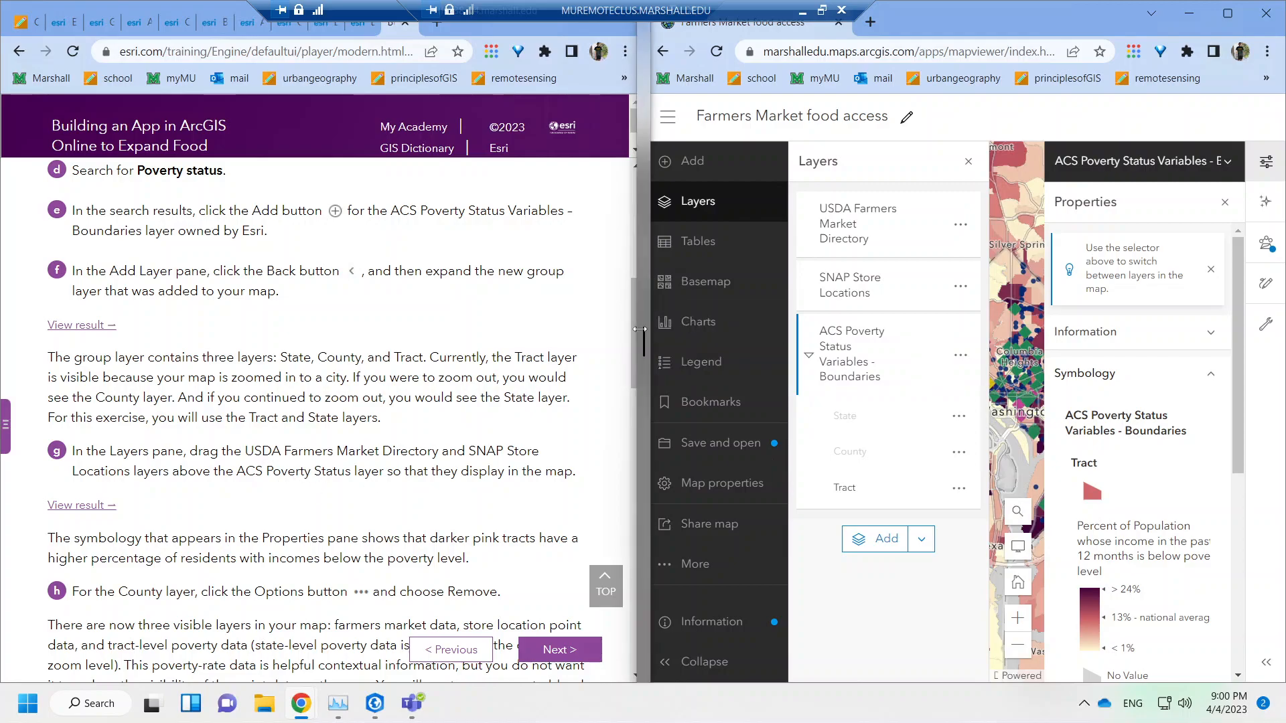
Remove the whole ACS Poverty Status Variables - Boundaries group layer from the map.
{"action": "left_click_drag", "start_coordinate": [633, 324], "coordinate": [634, 329]}
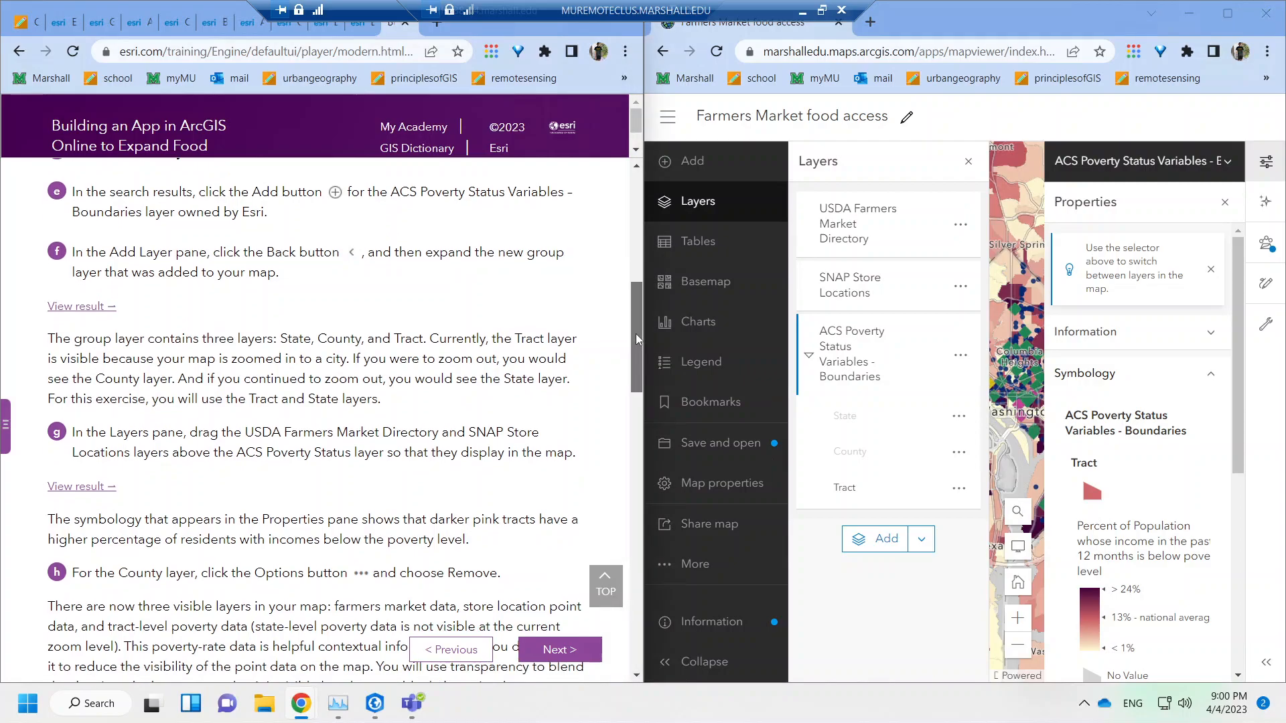
{"action": "left_click_drag", "start_coordinate": [638, 343], "coordinate": [633, 382]}
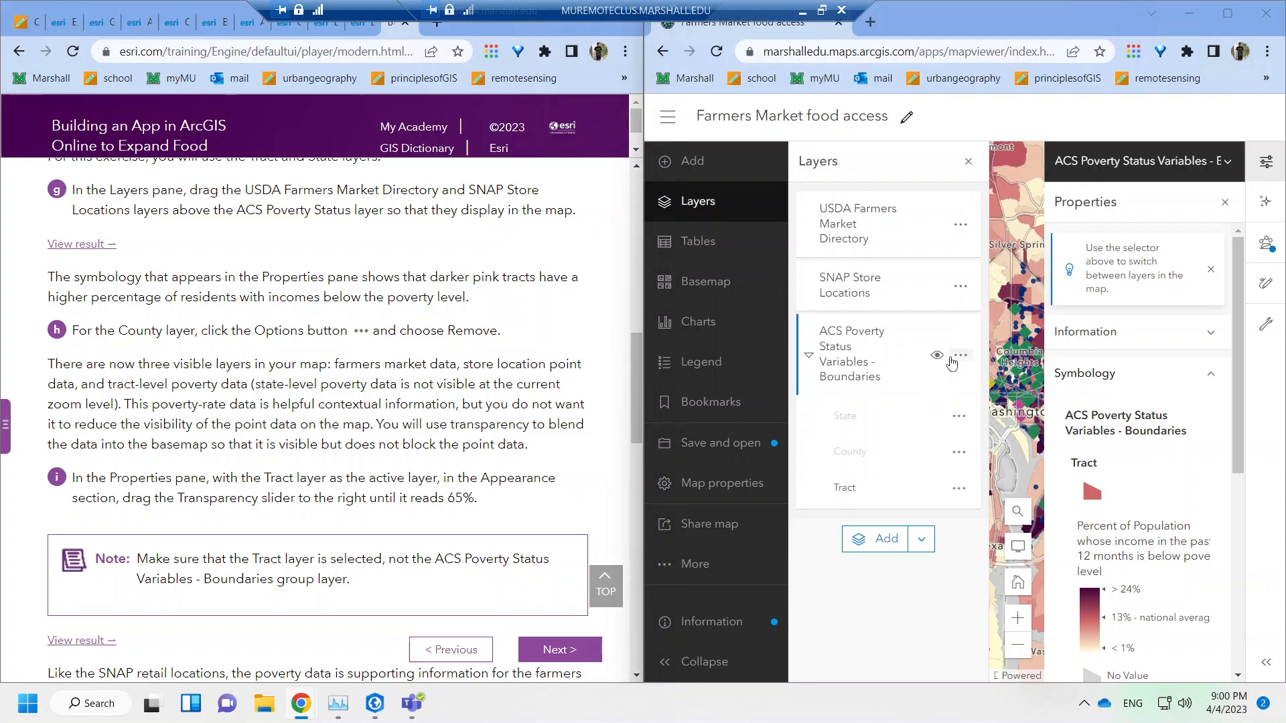
{"action": "left_click", "coordinate": [960, 355]}
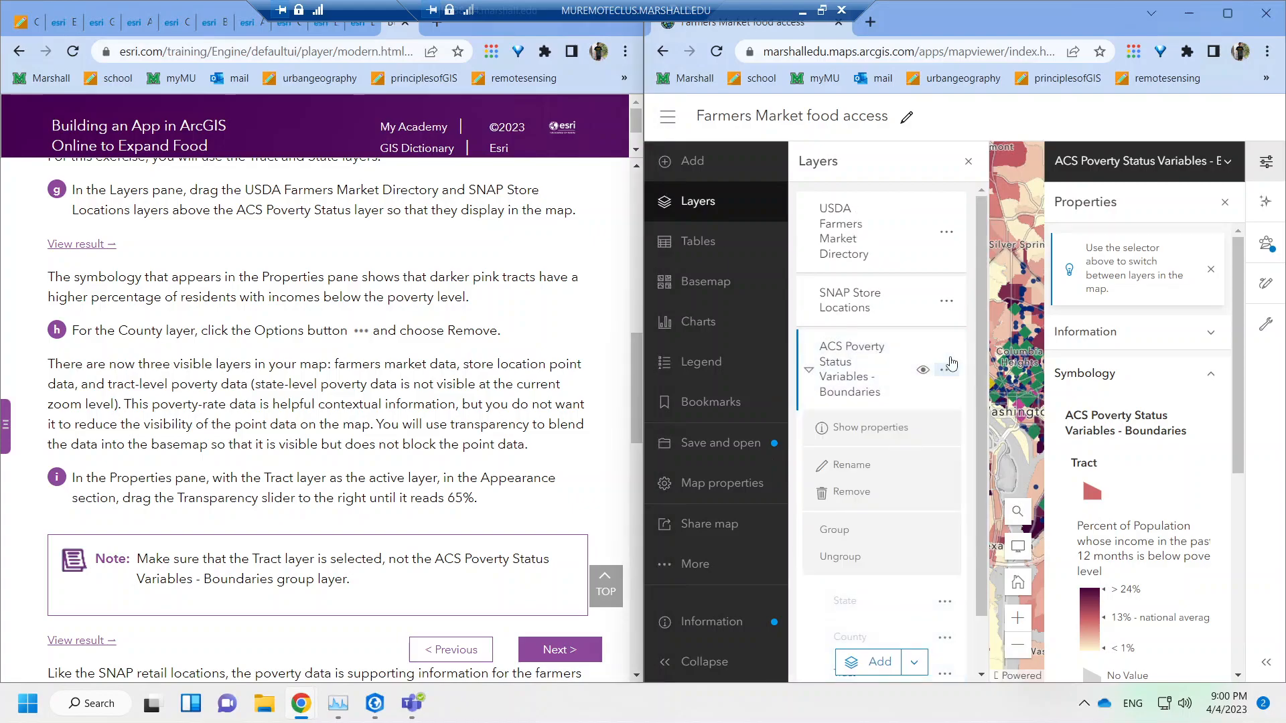
{"action": "left_click", "coordinate": [850, 492]}
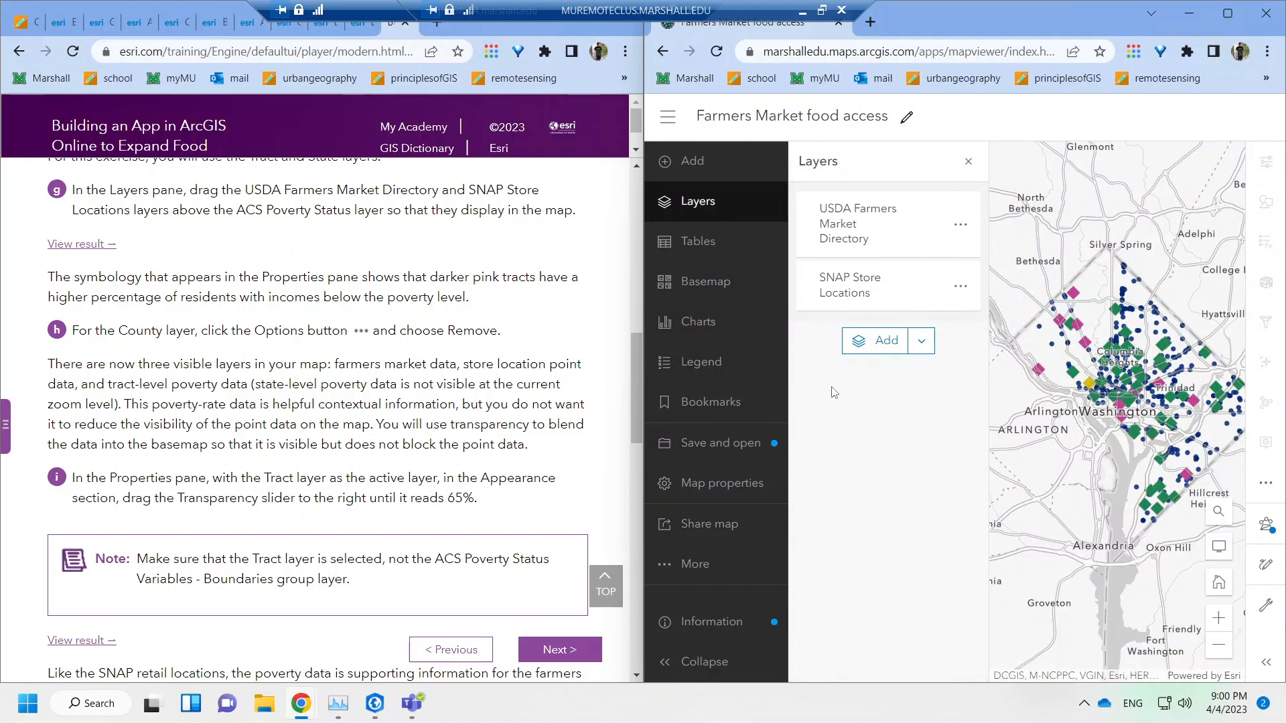
Add the ACS Poverty Status Variables - Boundaries layer again, place it below both point layers and expand its group.
{"action": "left_click", "coordinate": [882, 340]}
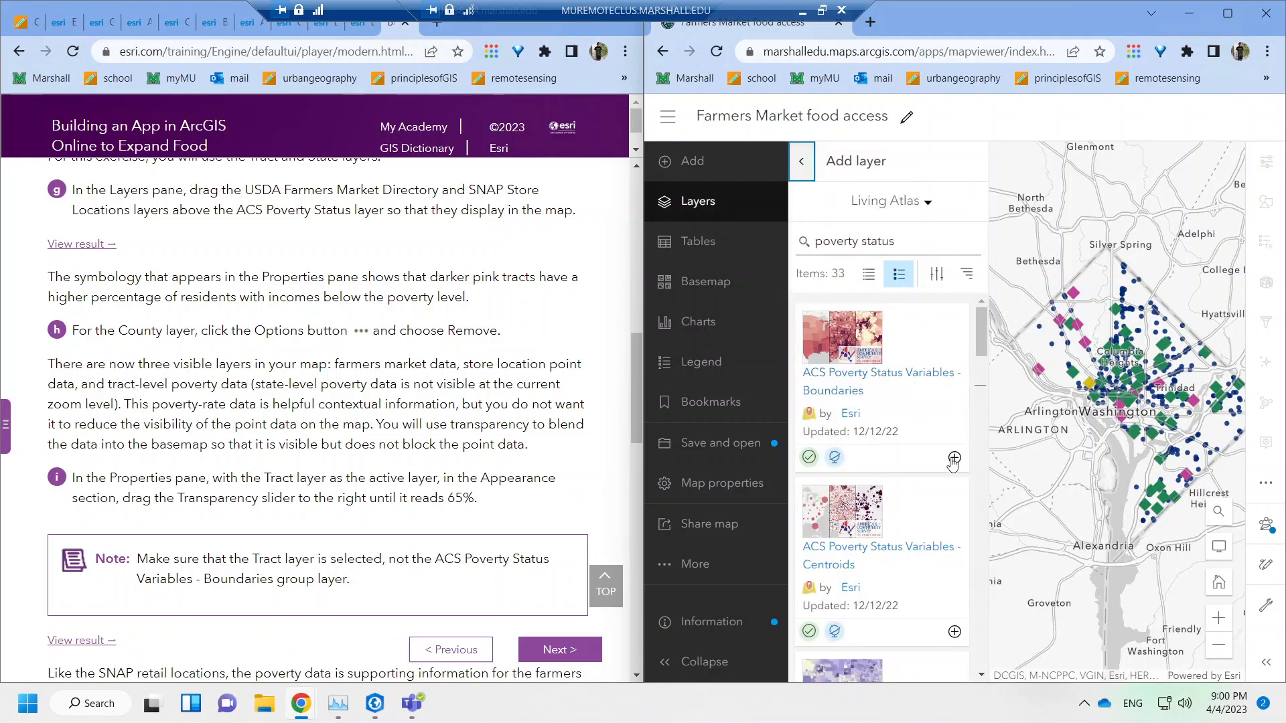
{"action": "left_click", "coordinate": [954, 458]}
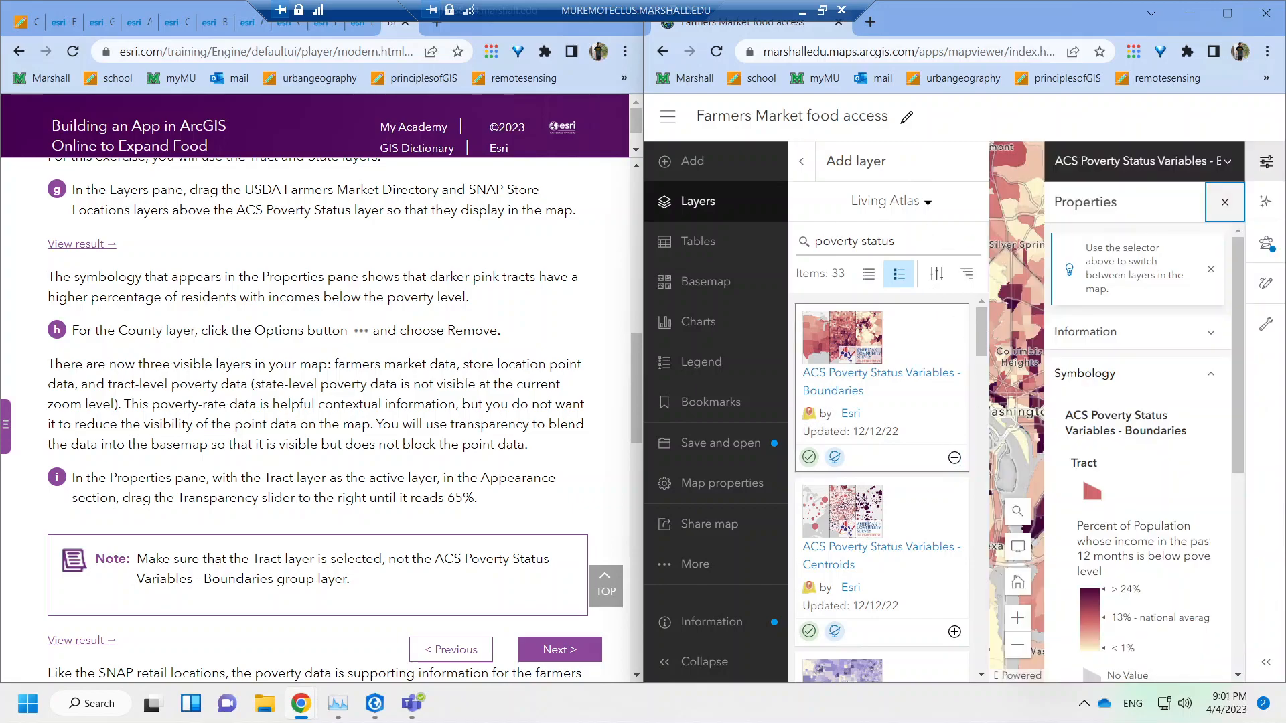
{"action": "left_click", "coordinate": [801, 160]}
{"action": "mouse_move", "coordinate": [833, 347]}
{"action": "left_mouse_down"}
{"action": "mouse_move", "coordinate": [860, 402]}
{"action": "mouse_move", "coordinate": [814, 362]}
{"action": "left_mouse_up"}
{"action": "left_click", "coordinate": [812, 358]}
Remove the County sublayer from the ACS Poverty Status Variables - Boundaries group.
{"action": "left_click", "coordinate": [947, 466]}
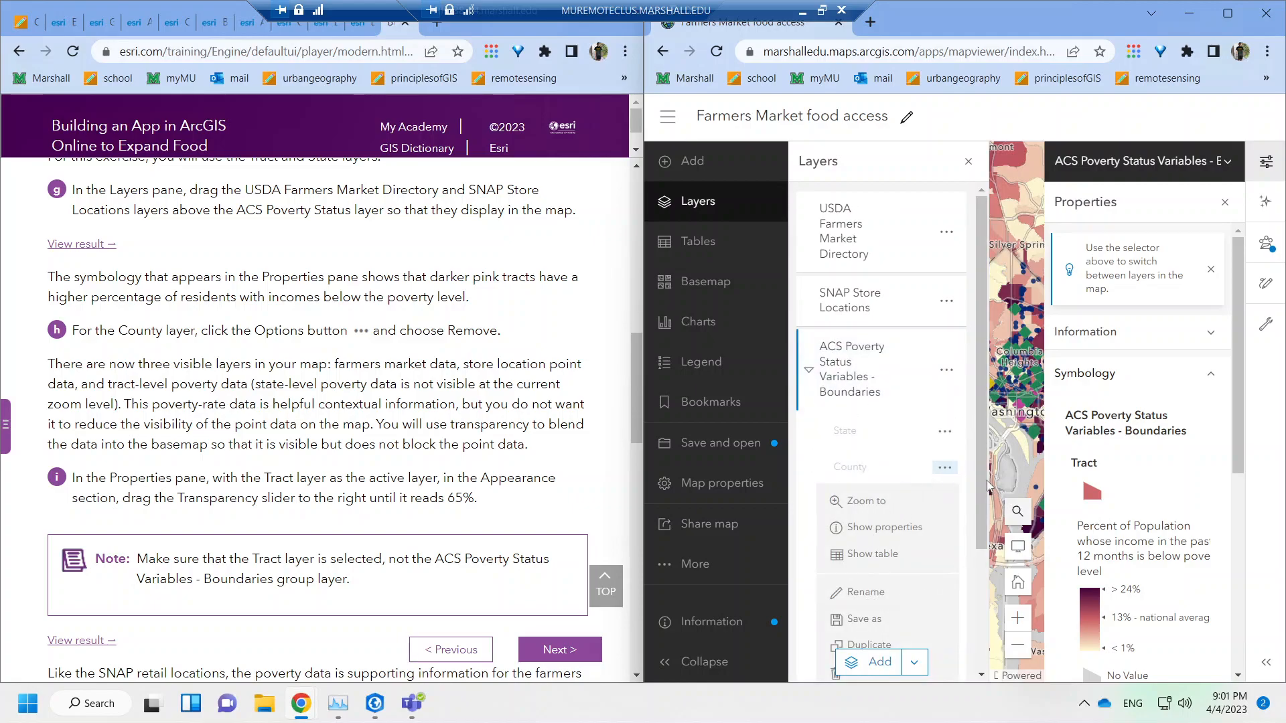
{"action": "scroll", "coordinate": [975, 510], "scroll_direction": "down", "scroll_amount": 2}
{"action": "left_click", "coordinate": [862, 571]}
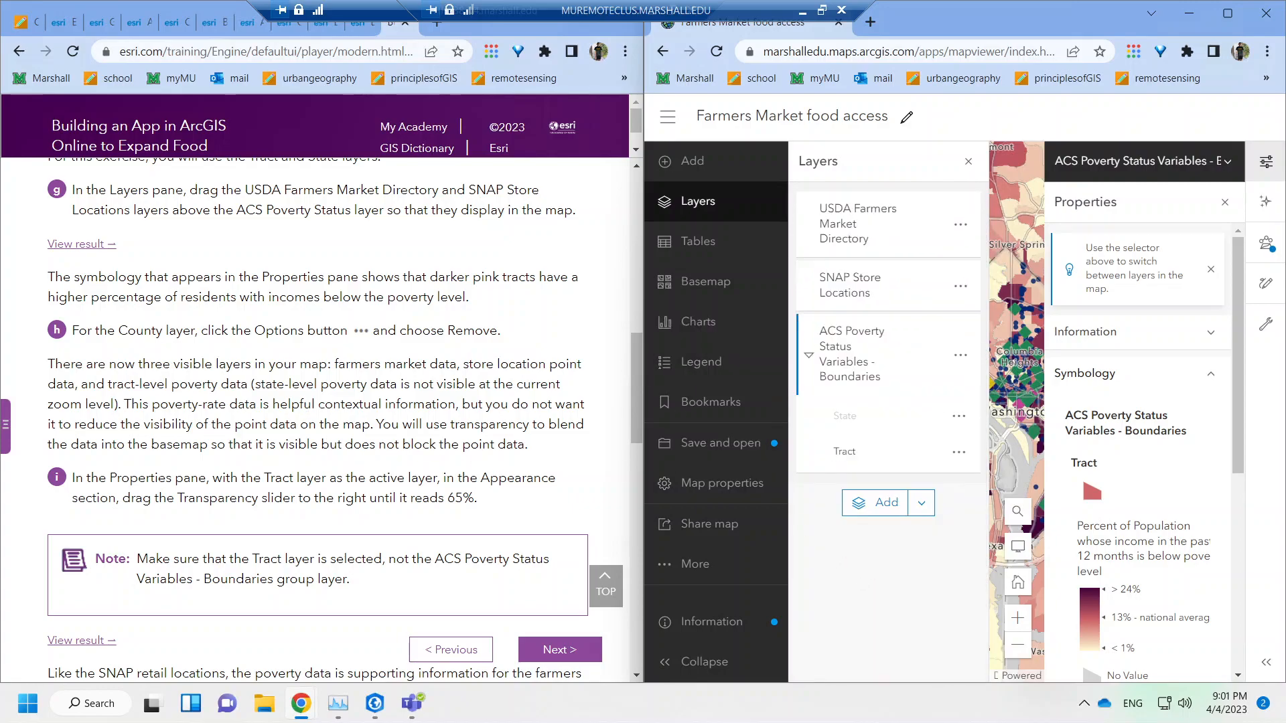
Follow the exercise's transparency instruction by making the Tract sublayer active and setting its transparency to 65%.
{"action": "left_click_drag", "start_coordinate": [300, 405], "coordinate": [436, 404]}
{"action": "left_click", "coordinate": [436, 404]}
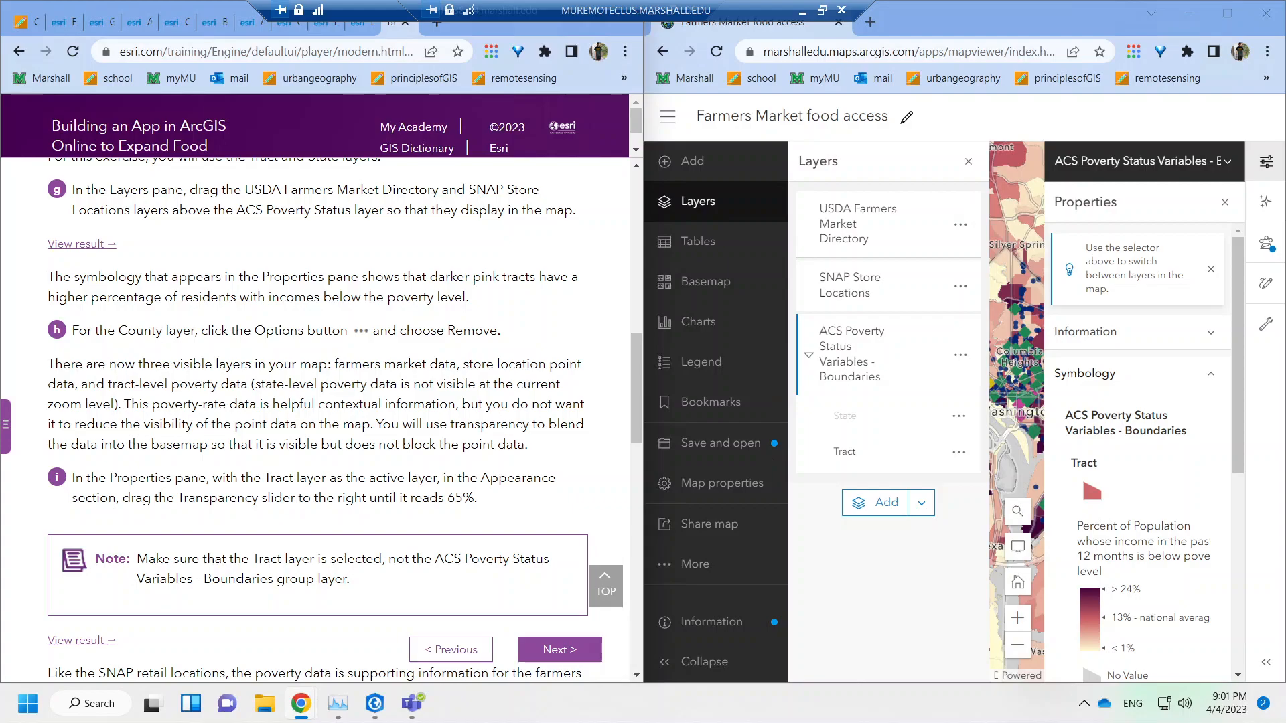
{"action": "left_click_drag", "start_coordinate": [632, 368], "coordinate": [632, 376]}
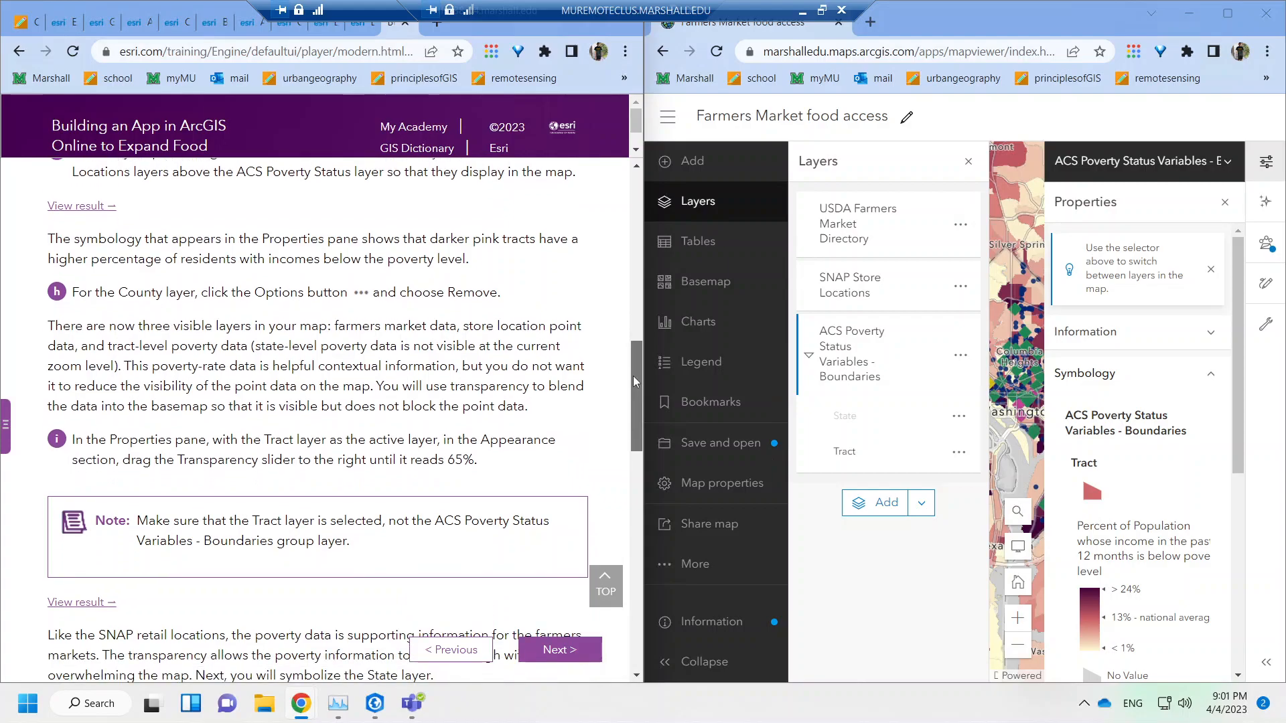
{"action": "left_click_drag", "start_coordinate": [633, 375], "coordinate": [636, 381]}
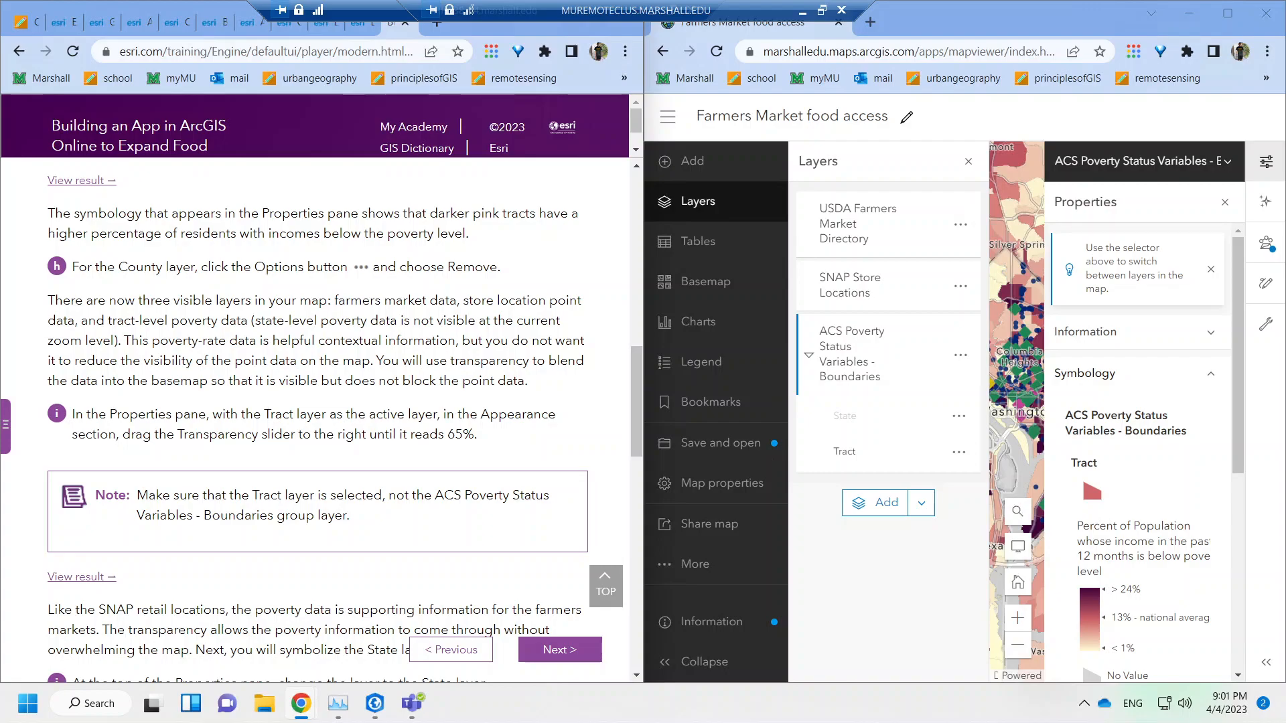
{"action": "left_click", "coordinate": [934, 447]}
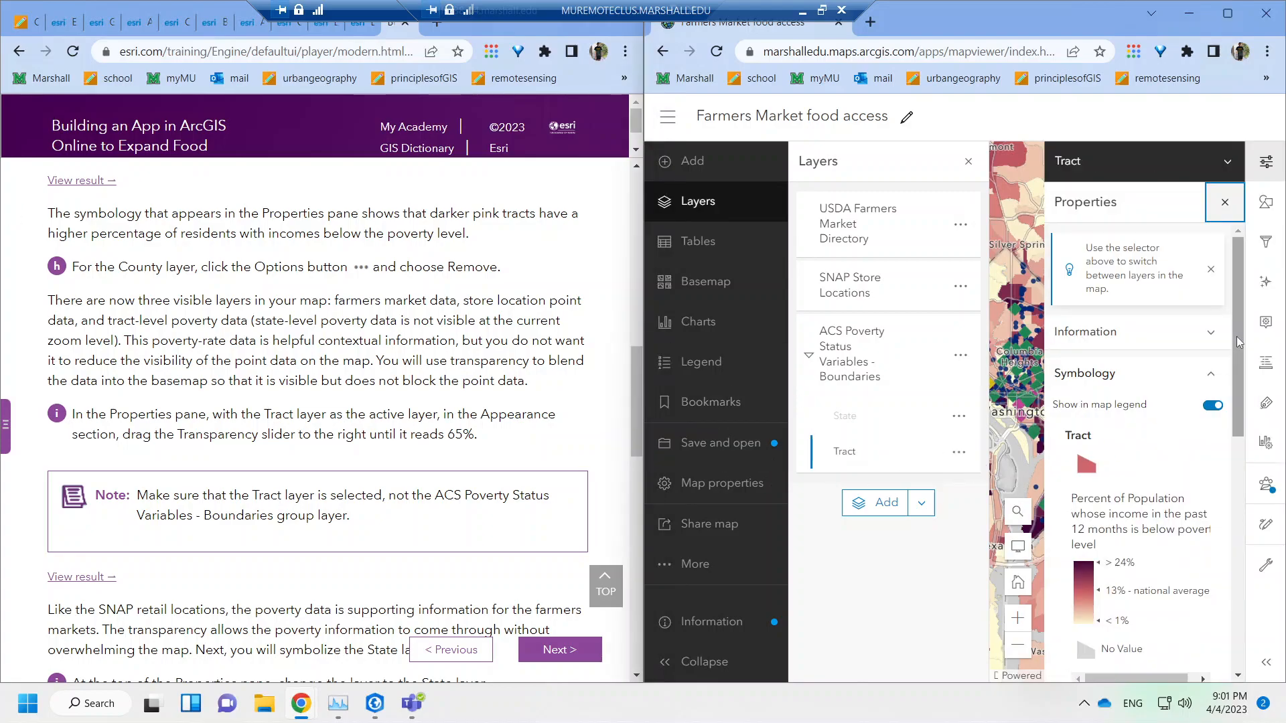
{"action": "scroll", "coordinate": [1102, 448], "scroll_direction": "down", "scroll_amount": 6}
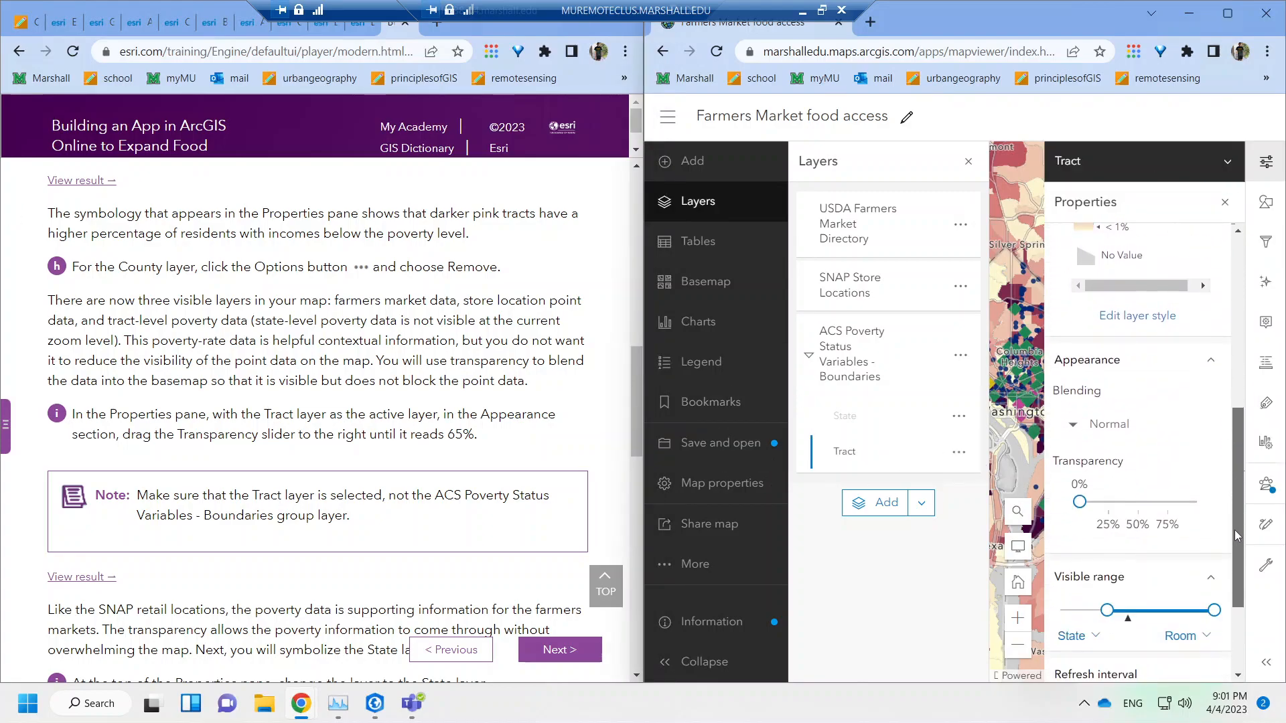
{"action": "left_click_drag", "start_coordinate": [1079, 430], "coordinate": [1155, 430]}
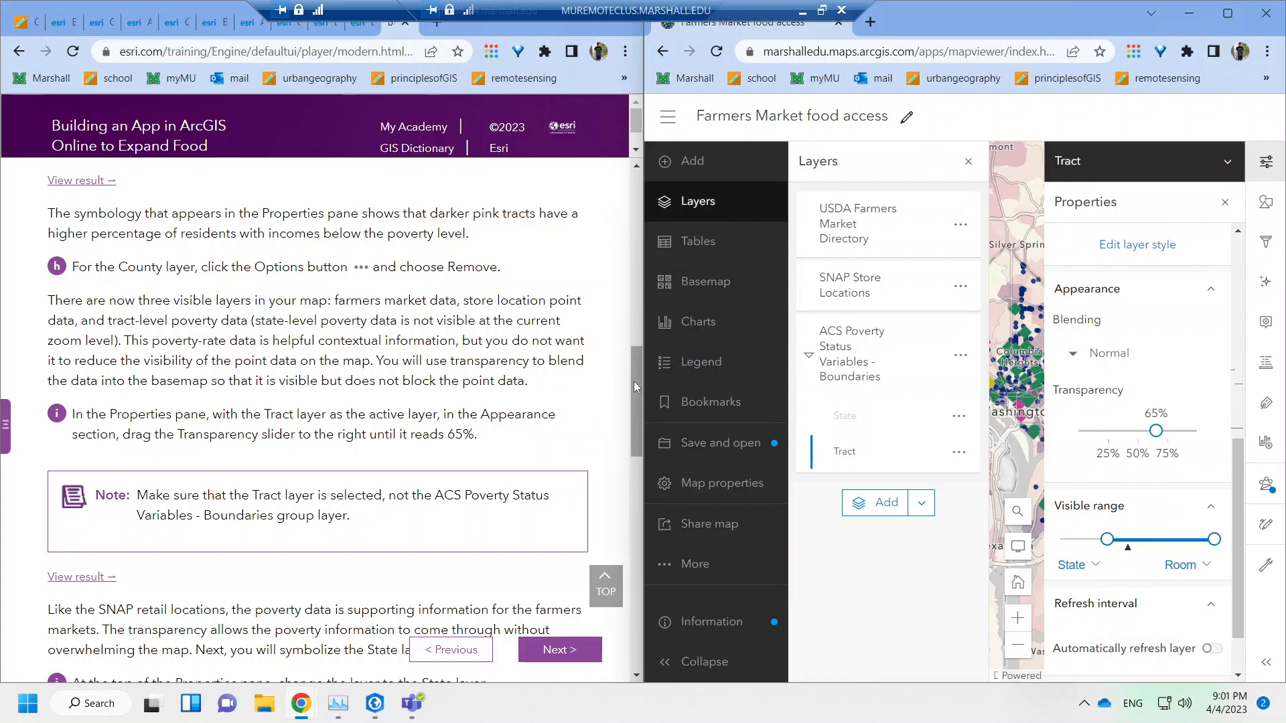
Check the exercise's State layer instructions and make the State sublayer the active layer for its properties.
{"action": "left_click_drag", "start_coordinate": [634, 380], "coordinate": [634, 387]}
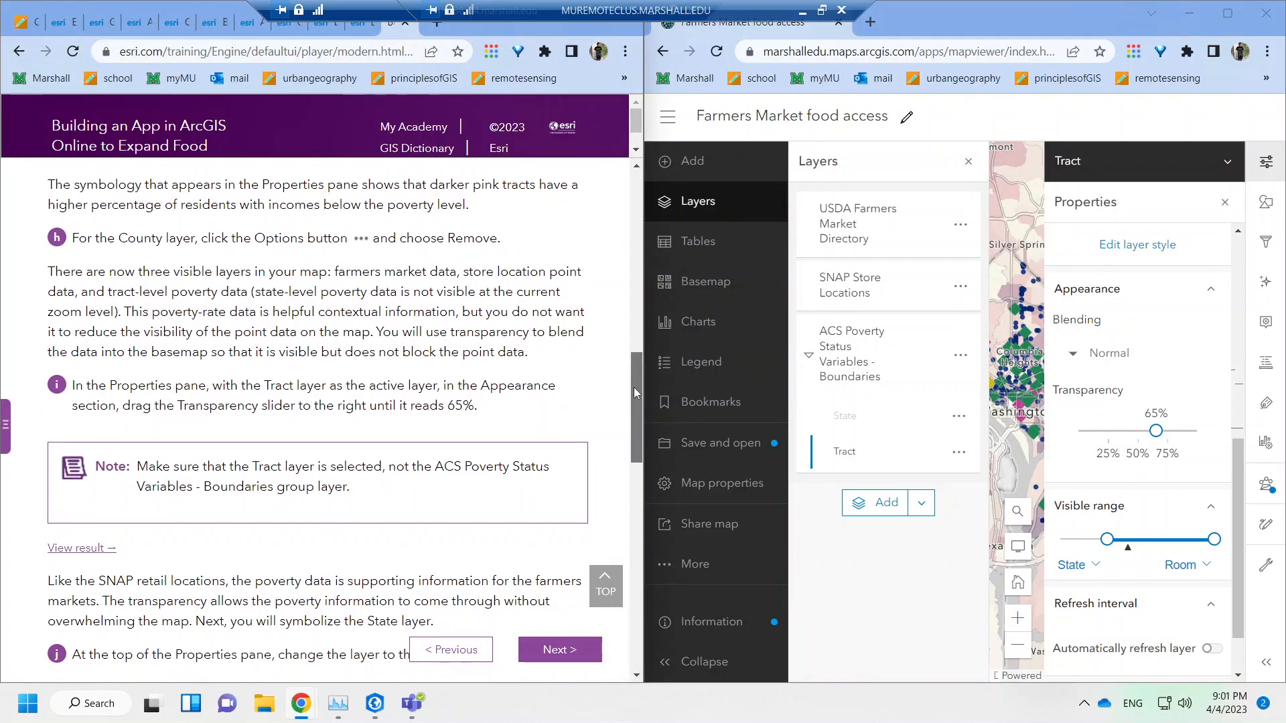
{"action": "left_click_drag", "start_coordinate": [634, 387], "coordinate": [631, 429]}
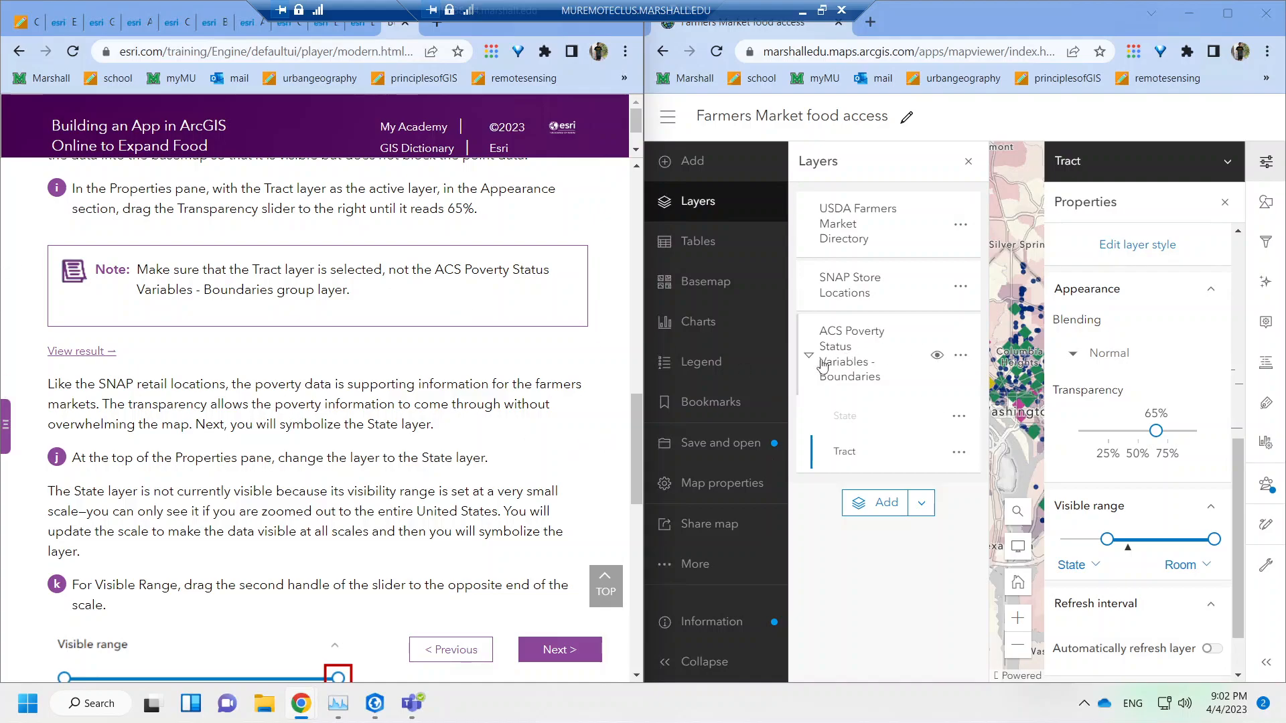
{"action": "left_click", "coordinate": [855, 415]}
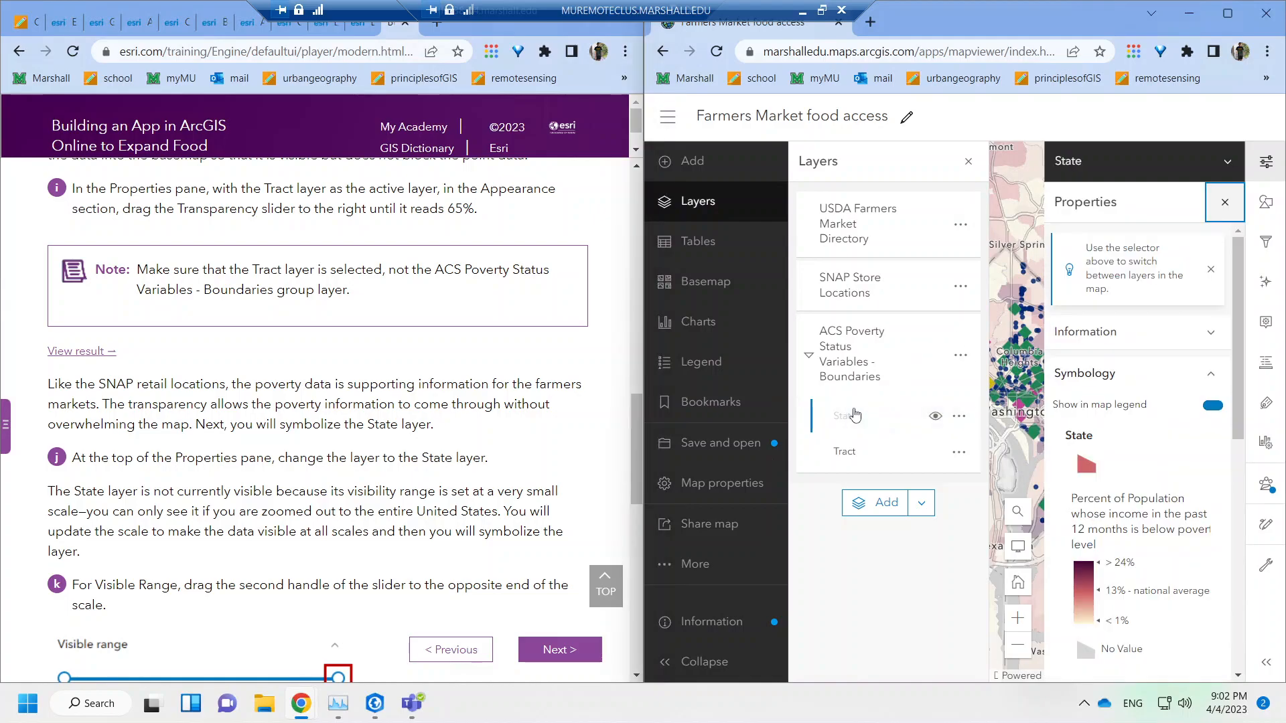
{"action": "left_click", "coordinate": [803, 10]}
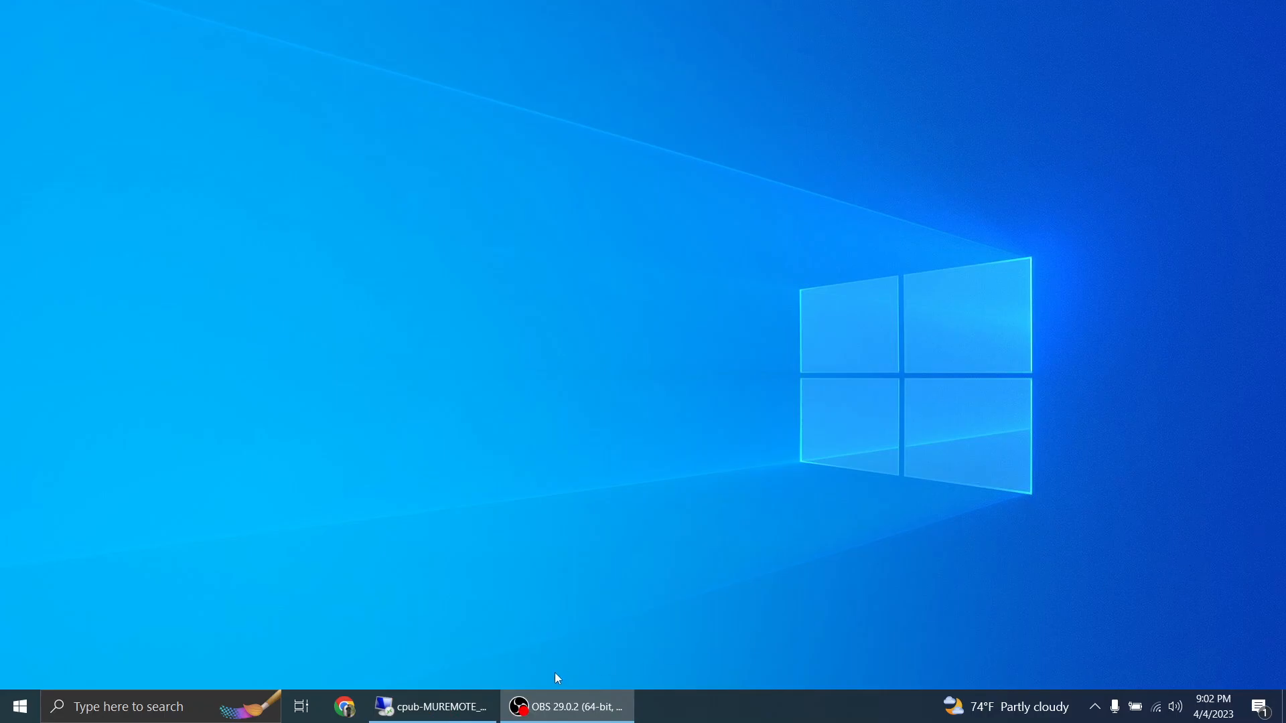
Switch back to the remote desktop session and extend the State layer's visible range to run from World to Room.
{"action": "left_click", "coordinate": [428, 706]}
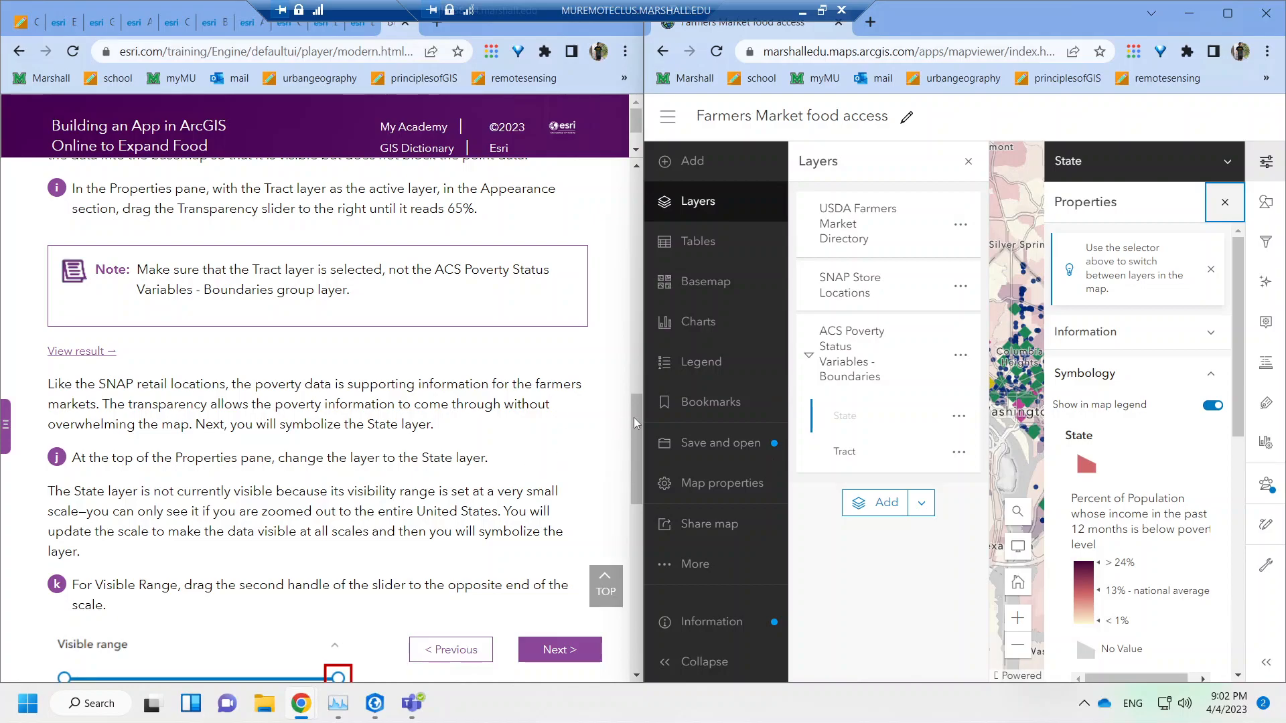
{"action": "left_click_drag", "start_coordinate": [633, 415], "coordinate": [633, 445]}
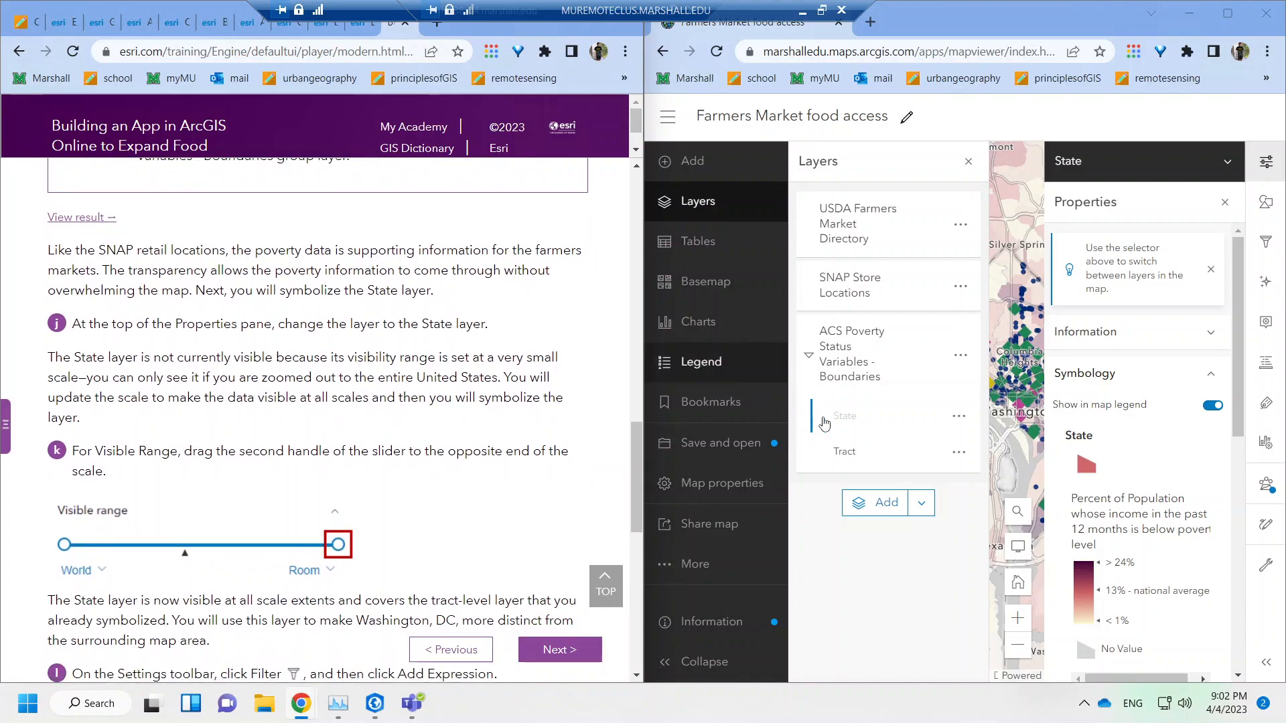
{"action": "left_click_drag", "start_coordinate": [1237, 345], "coordinate": [1206, 589]}
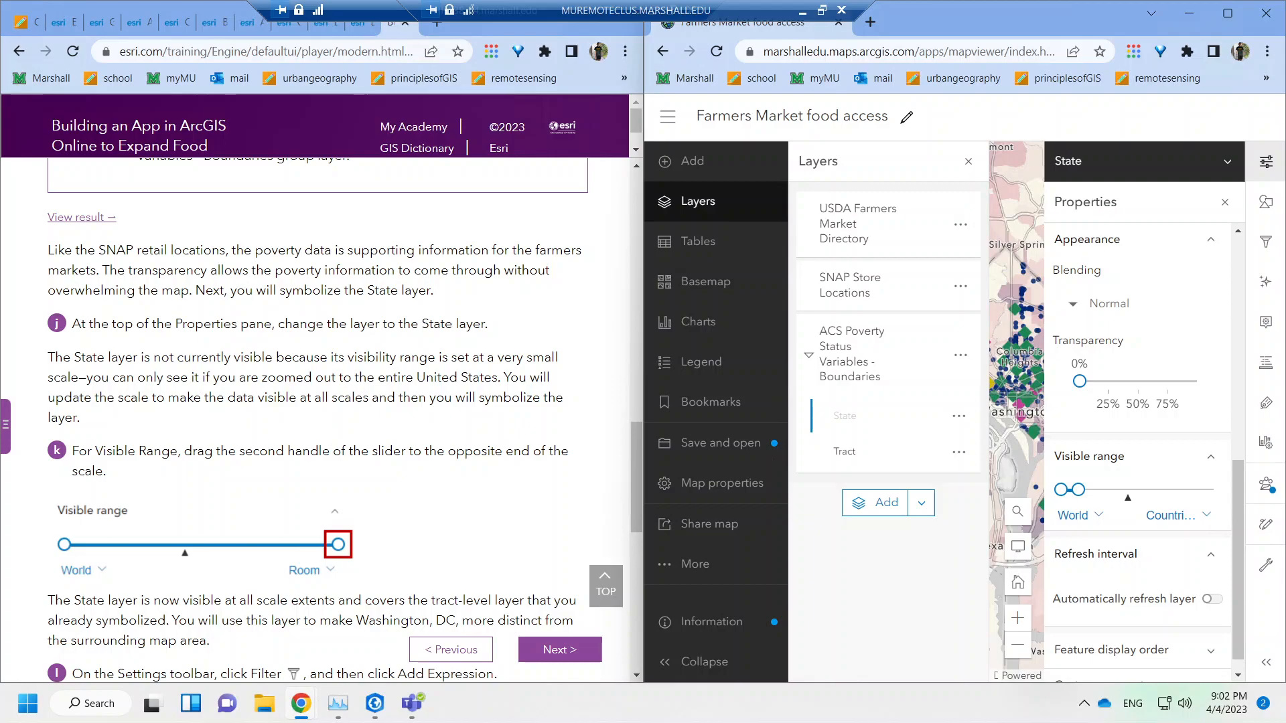
{"action": "left_click_drag", "start_coordinate": [1077, 489], "coordinate": [1212, 490]}
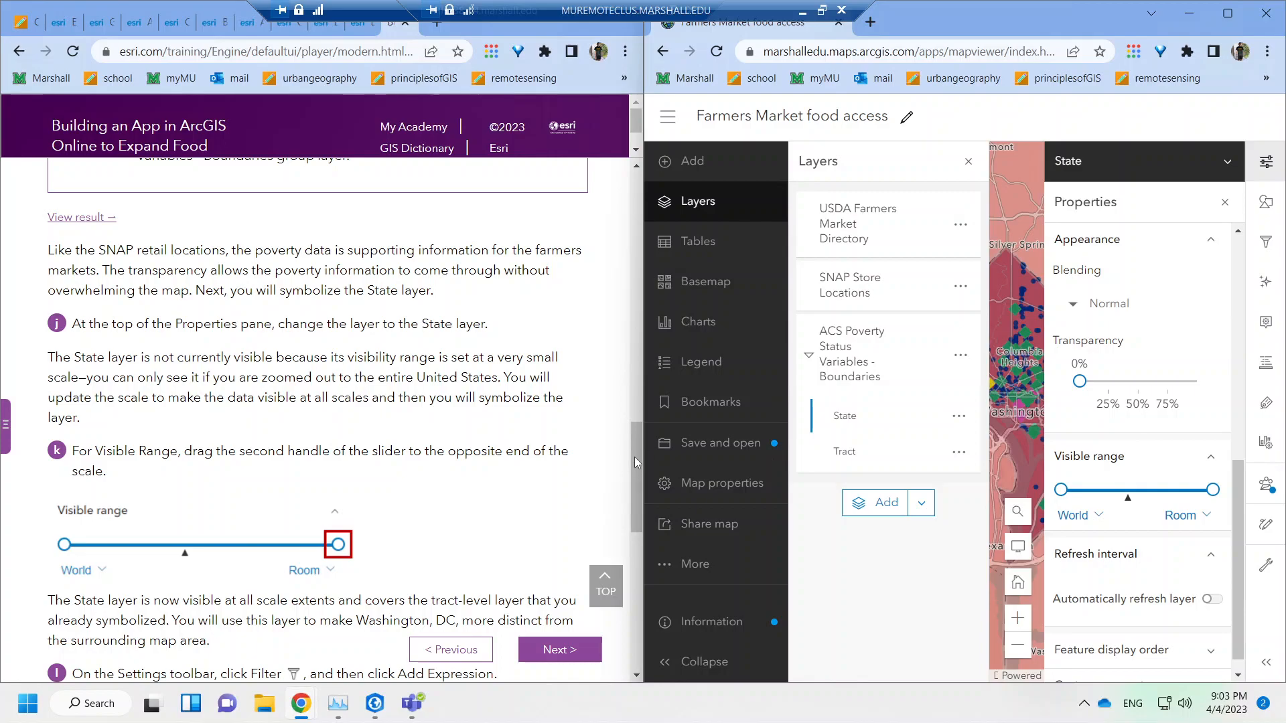
Follow the exercise's filter instructions by adding a filter expression to the State layer based on the Name field.
{"action": "scroll", "coordinate": [634, 461], "scroll_direction": "down", "scroll_amount": 3}
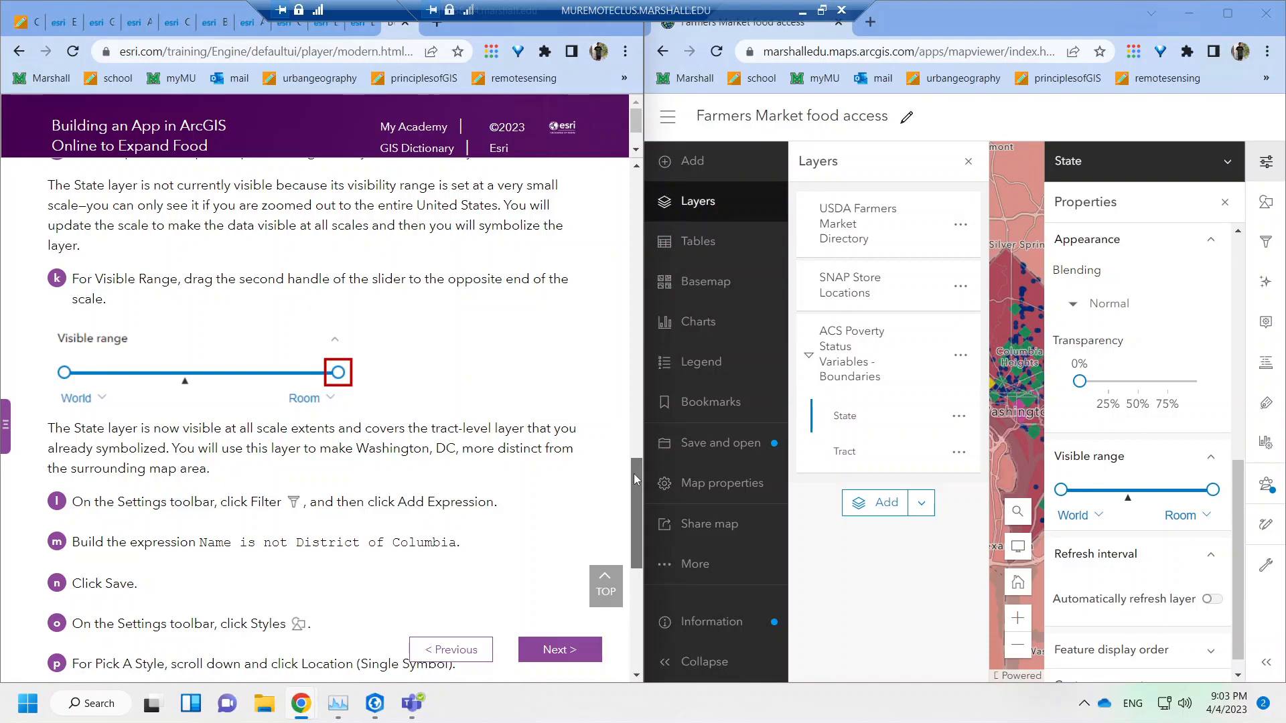
{"action": "scroll", "coordinate": [634, 473], "scroll_direction": "down", "scroll_amount": 2}
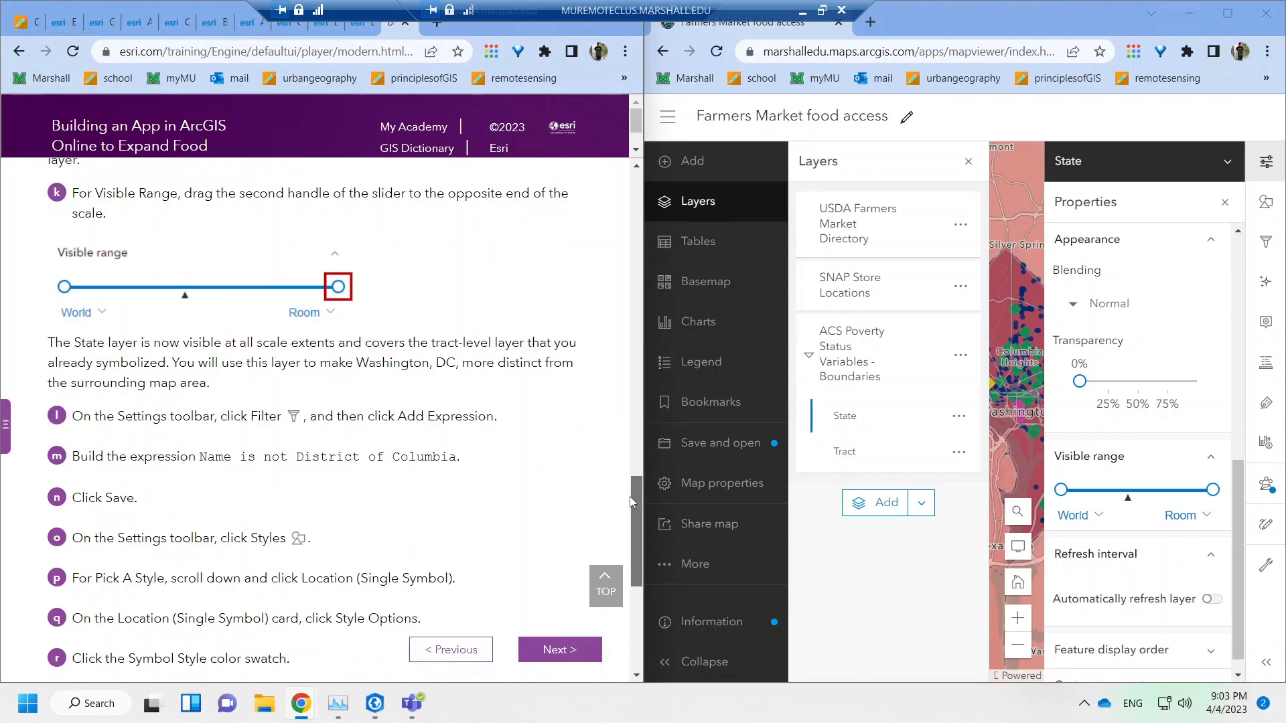
{"action": "left_click", "coordinate": [1266, 242]}
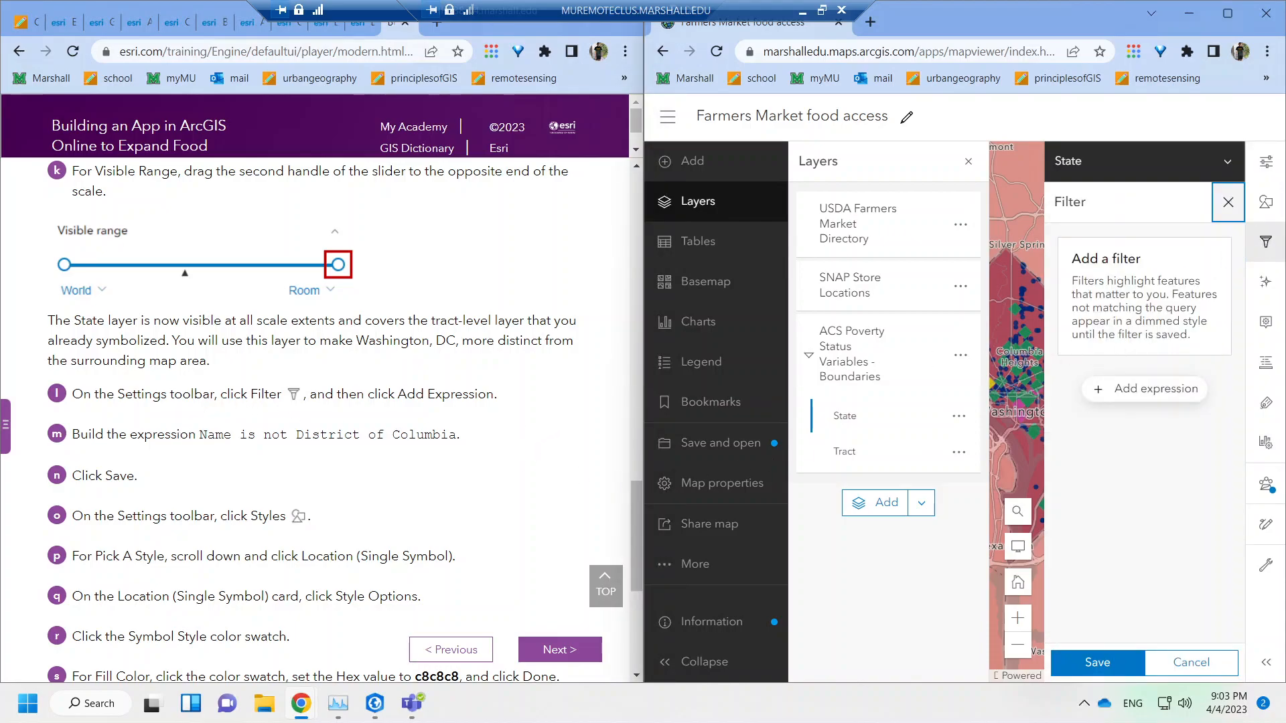
{"action": "left_click", "coordinate": [1101, 390]}
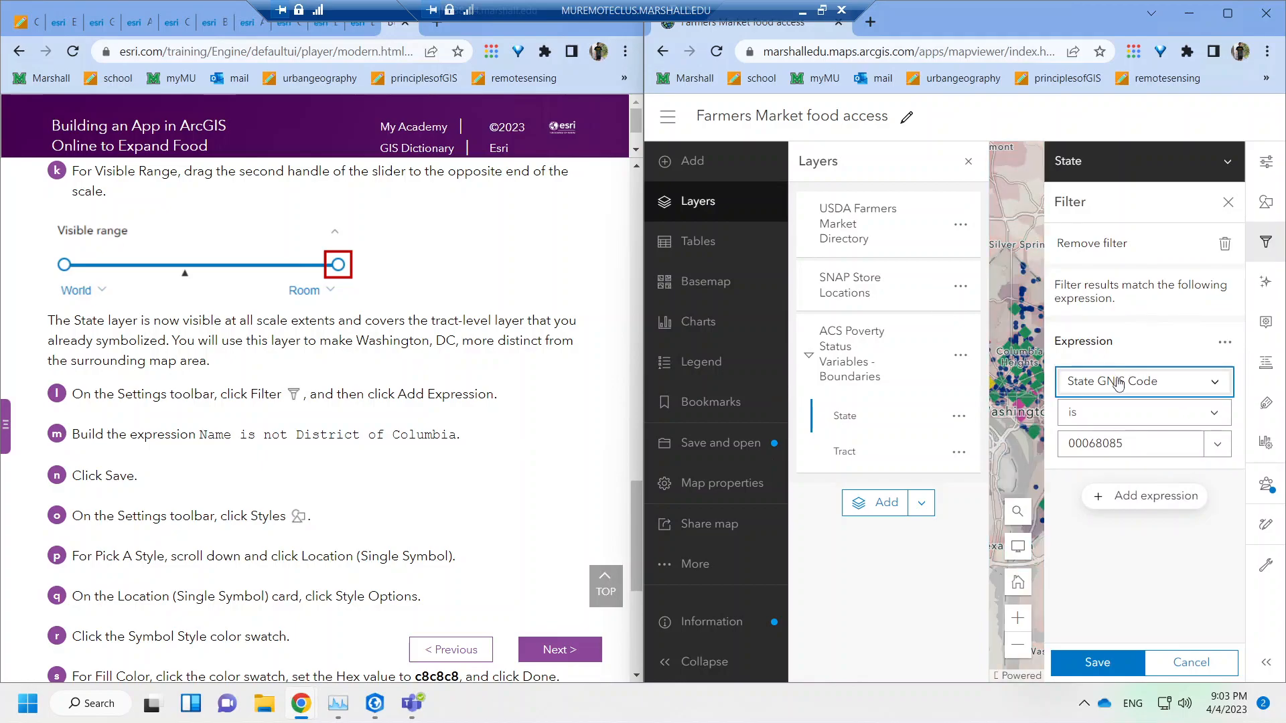
{"action": "left_click", "coordinate": [1094, 395]}
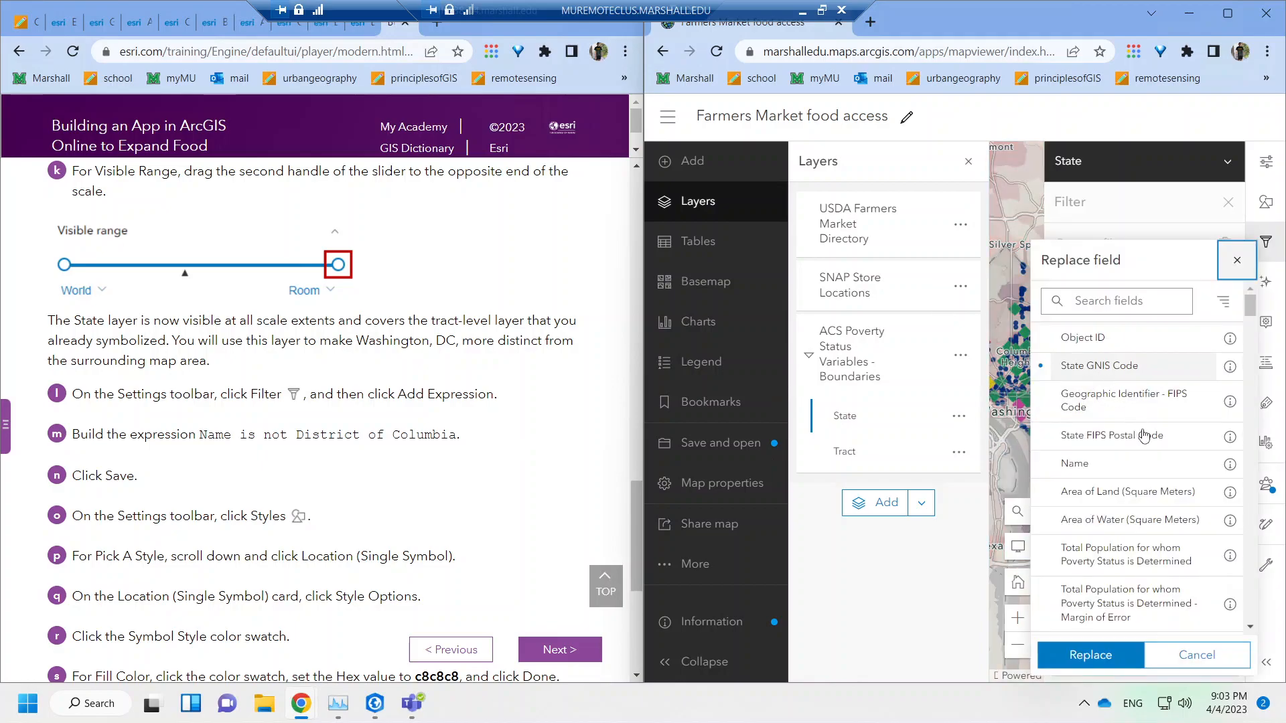
{"action": "left_click", "coordinate": [1104, 465]}
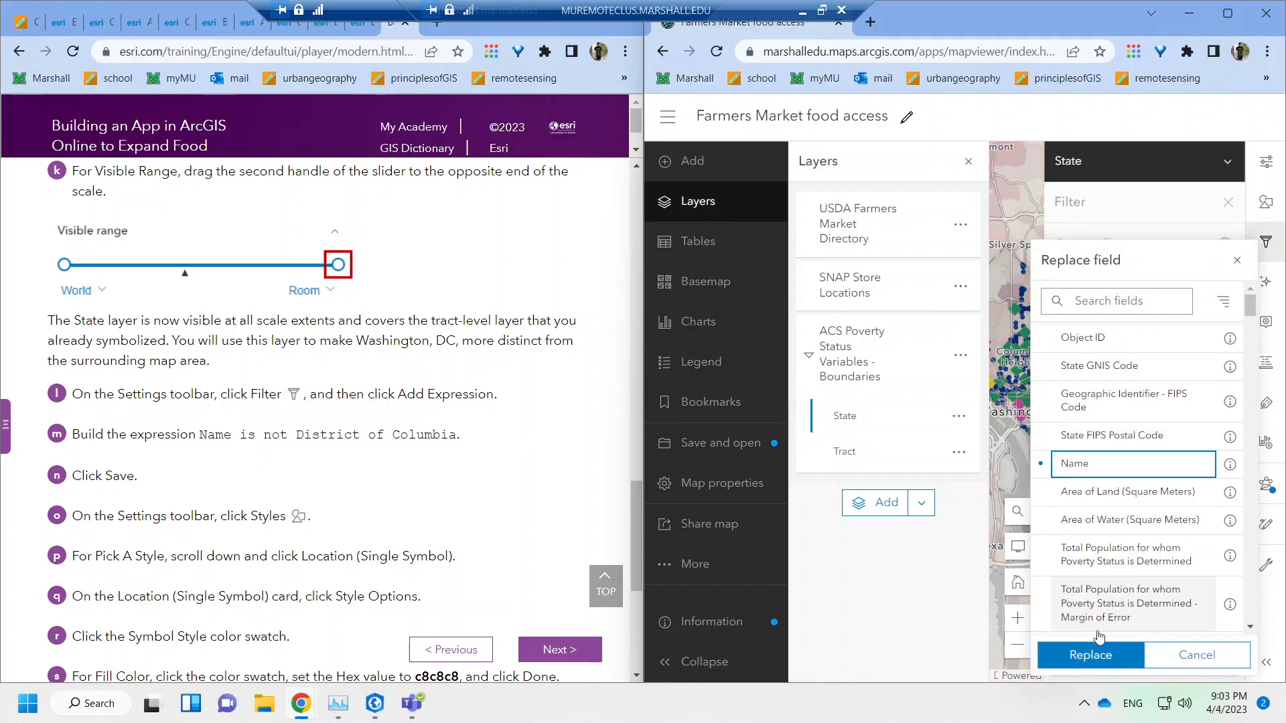
{"action": "left_click", "coordinate": [1088, 655]}
Complete the State filter expression as Name is not District of Columbia and save the filter.
{"action": "left_click", "coordinate": [1140, 419]}
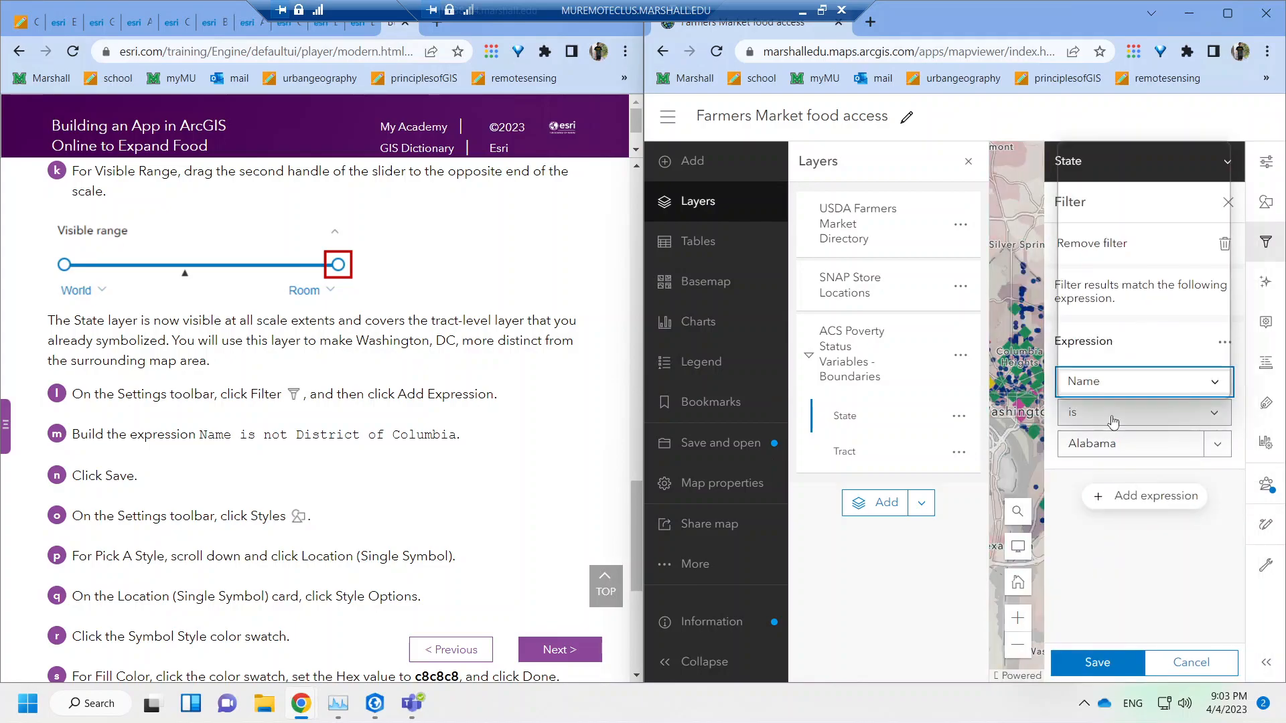
{"action": "left_click", "coordinate": [1085, 173]}
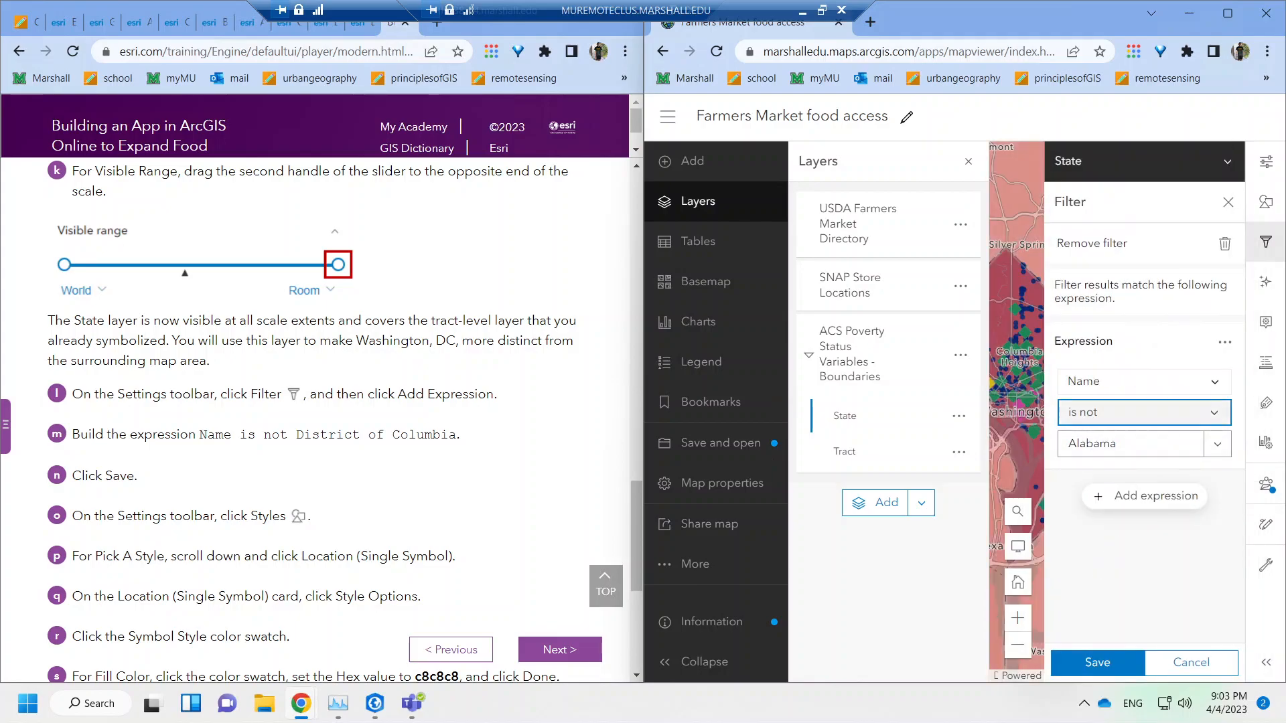
{"action": "left_click", "coordinate": [1215, 446]}
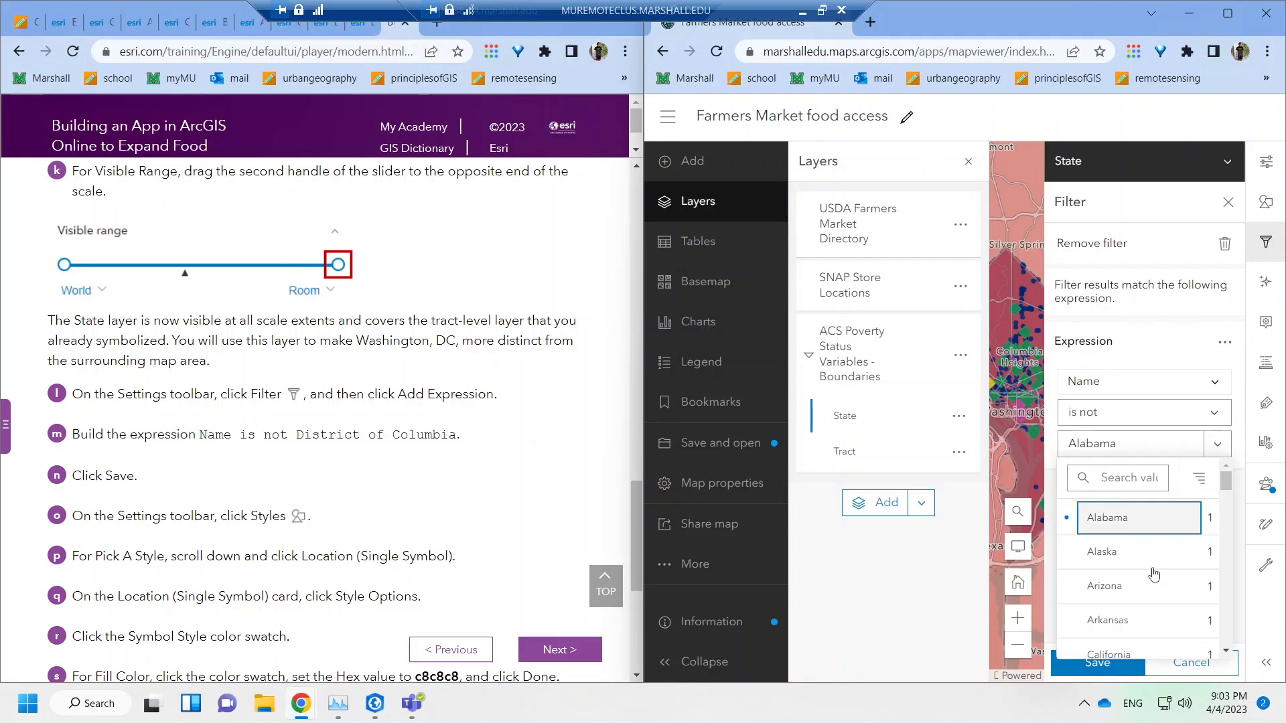
{"action": "scroll", "coordinate": [1225, 494], "scroll_direction": "down", "scroll_amount": 3}
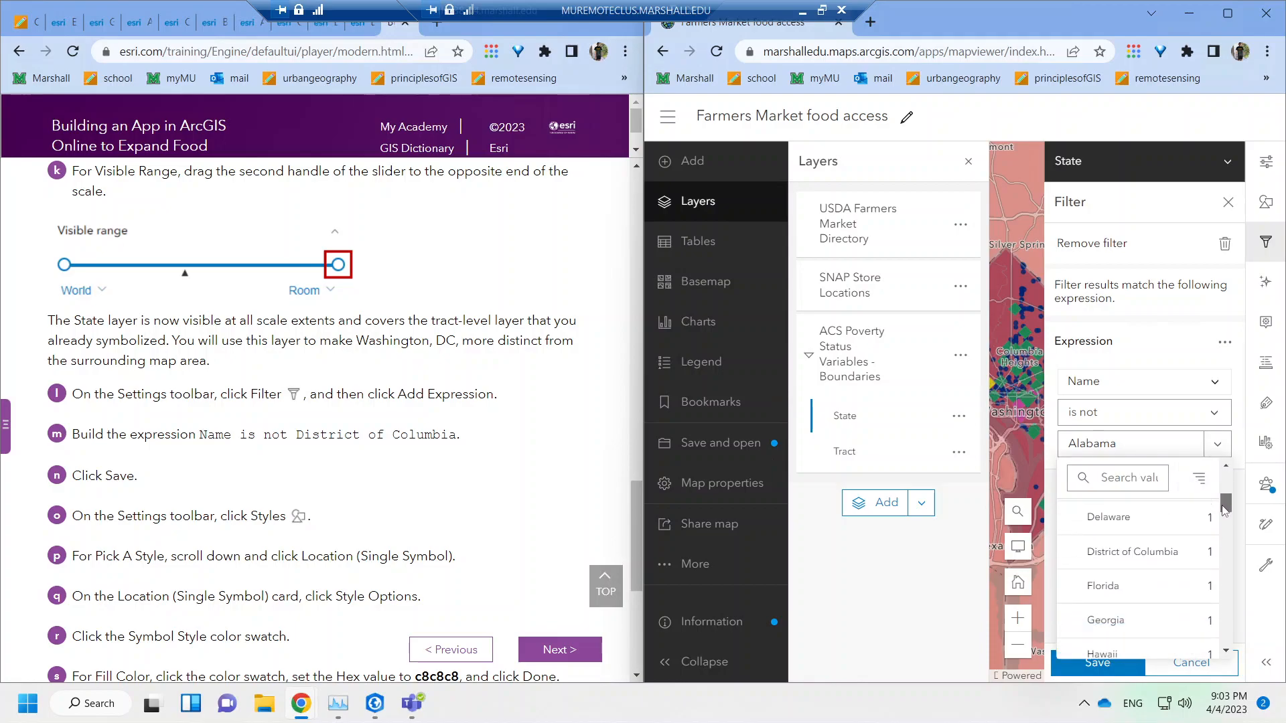
{"action": "left_click", "coordinate": [1136, 561]}
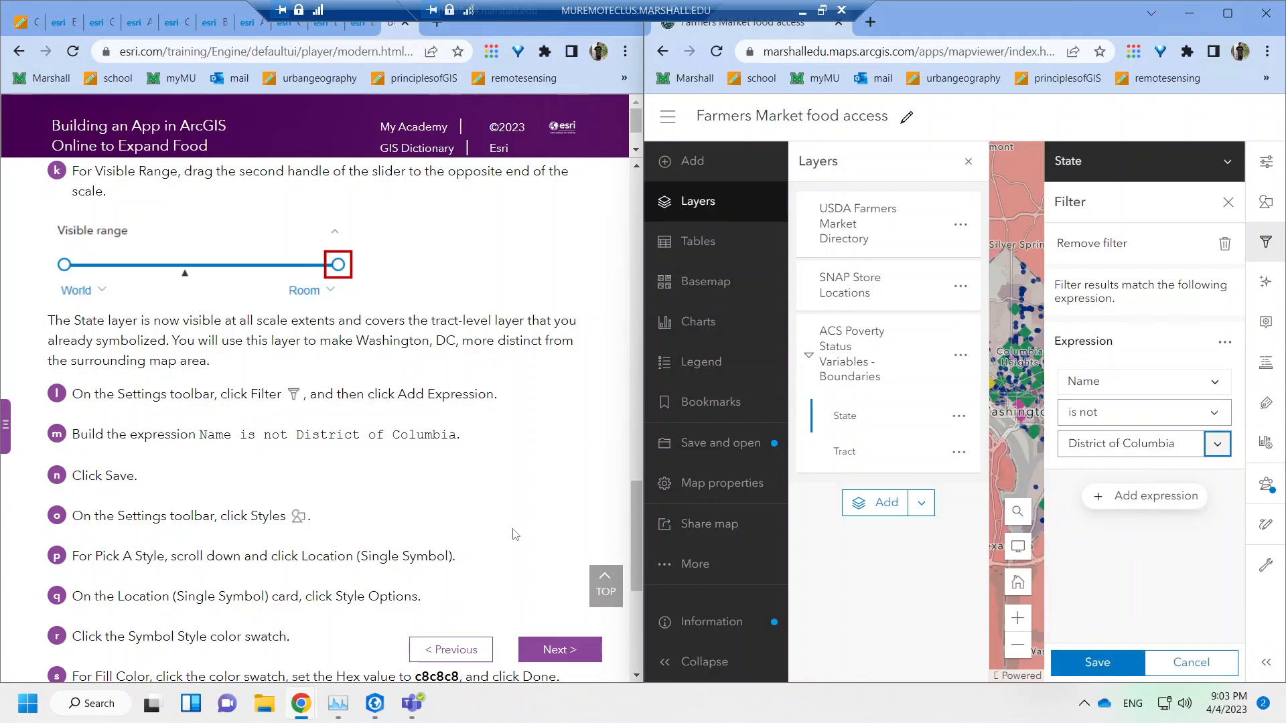
{"action": "left_click", "coordinate": [1077, 663]}
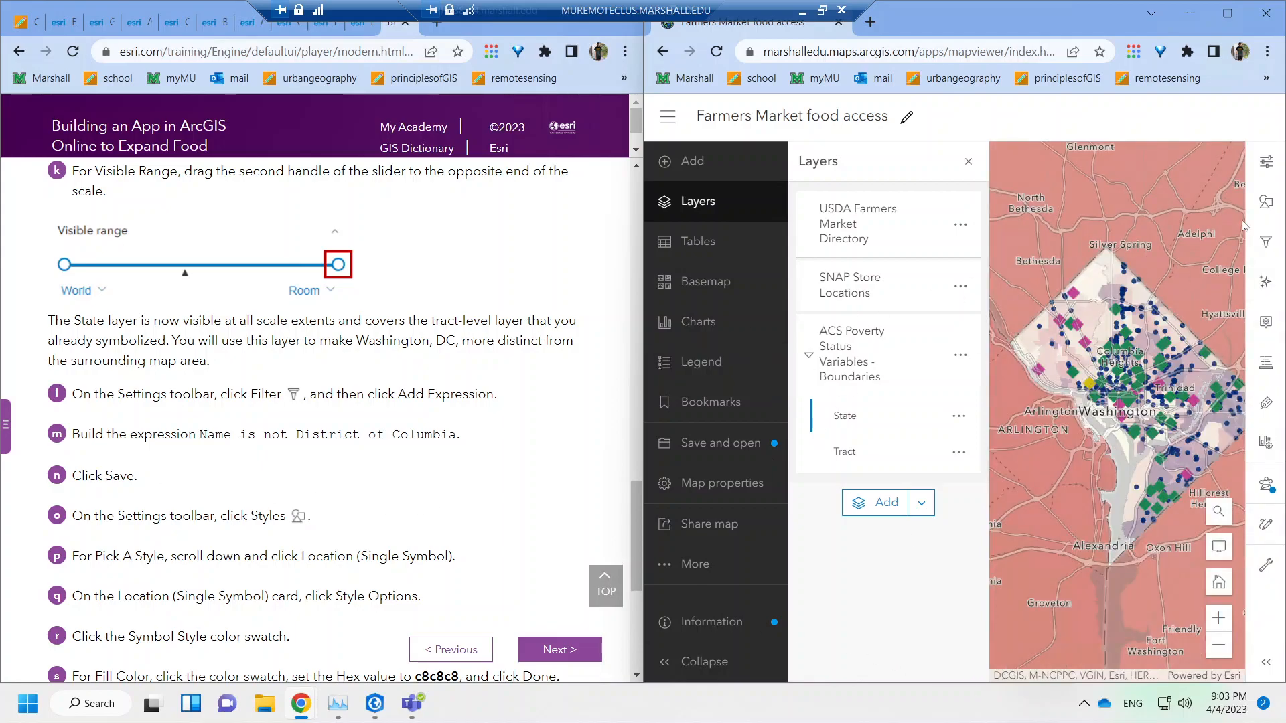
Change the State layer's style to Location (single symbol) and open its style options.
{"action": "left_click", "coordinate": [1259, 209]}
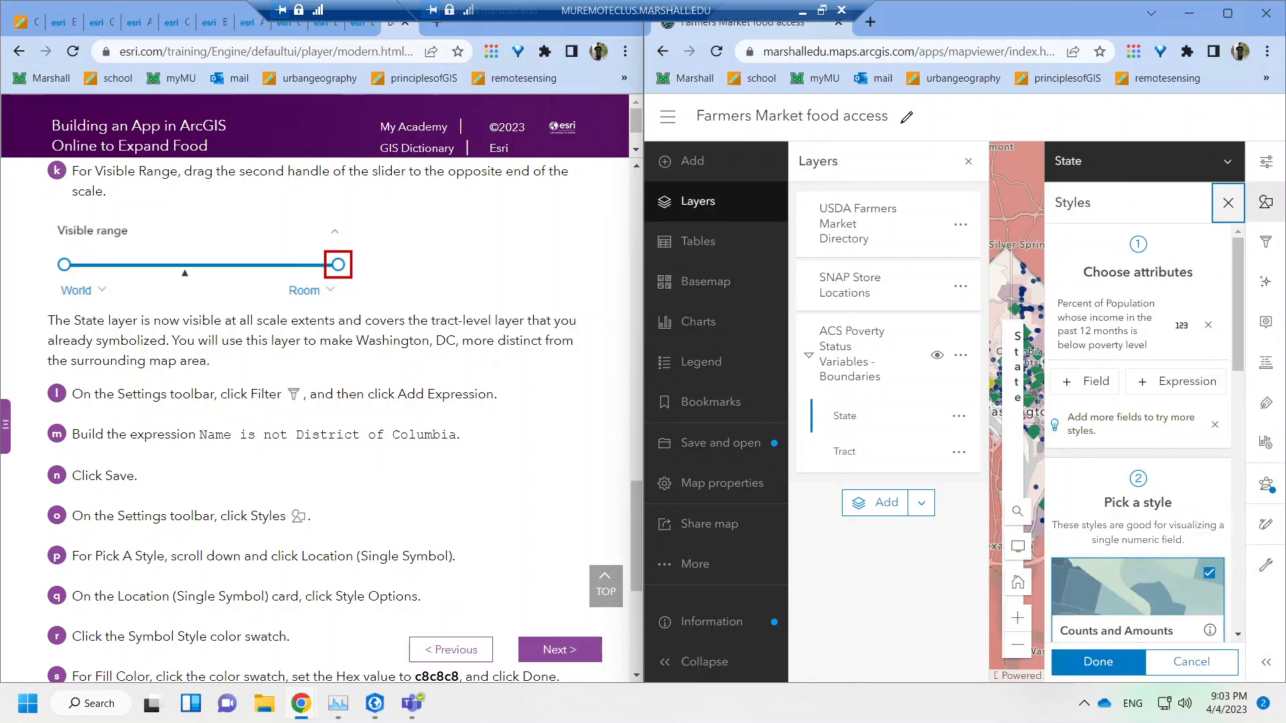
{"action": "left_click_drag", "start_coordinate": [1237, 282], "coordinate": [1222, 480]}
{"action": "scroll", "coordinate": [1222, 482], "scroll_direction": "down", "scroll_amount": 4}
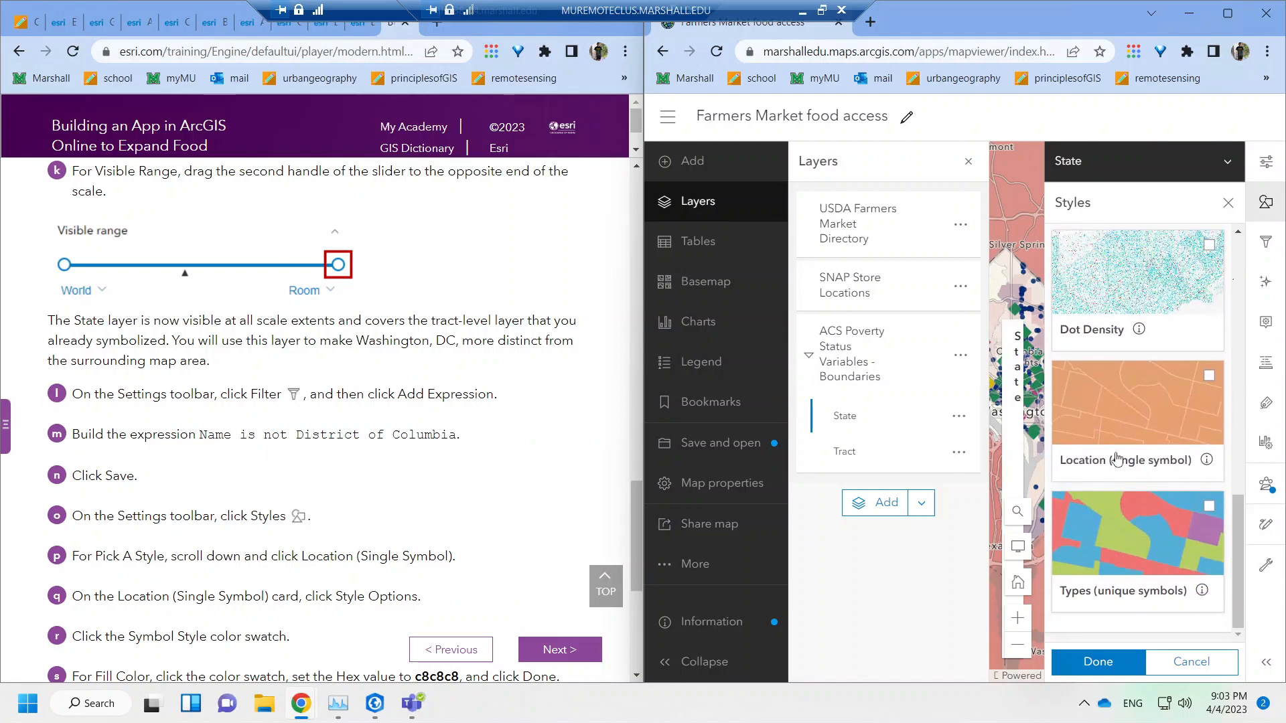
{"action": "left_click", "coordinate": [1115, 457]}
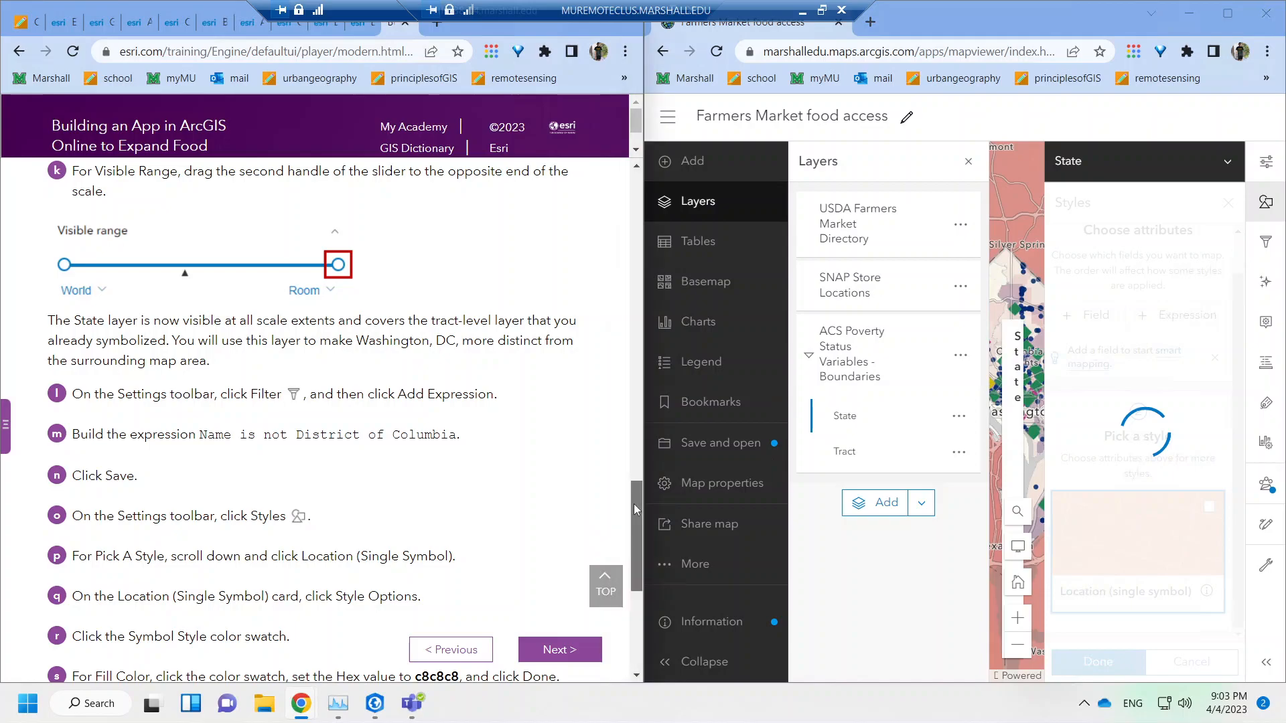
{"action": "left_click_drag", "start_coordinate": [633, 503], "coordinate": [633, 535]}
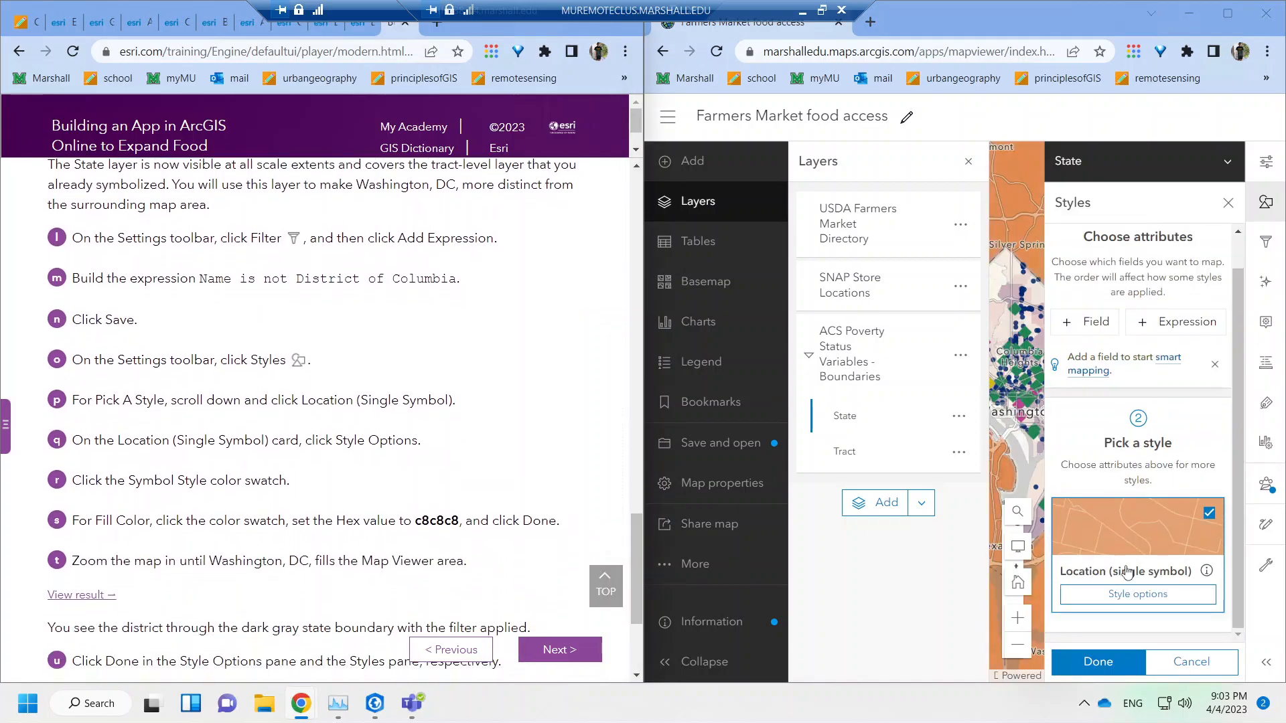
{"action": "left_click", "coordinate": [1110, 595]}
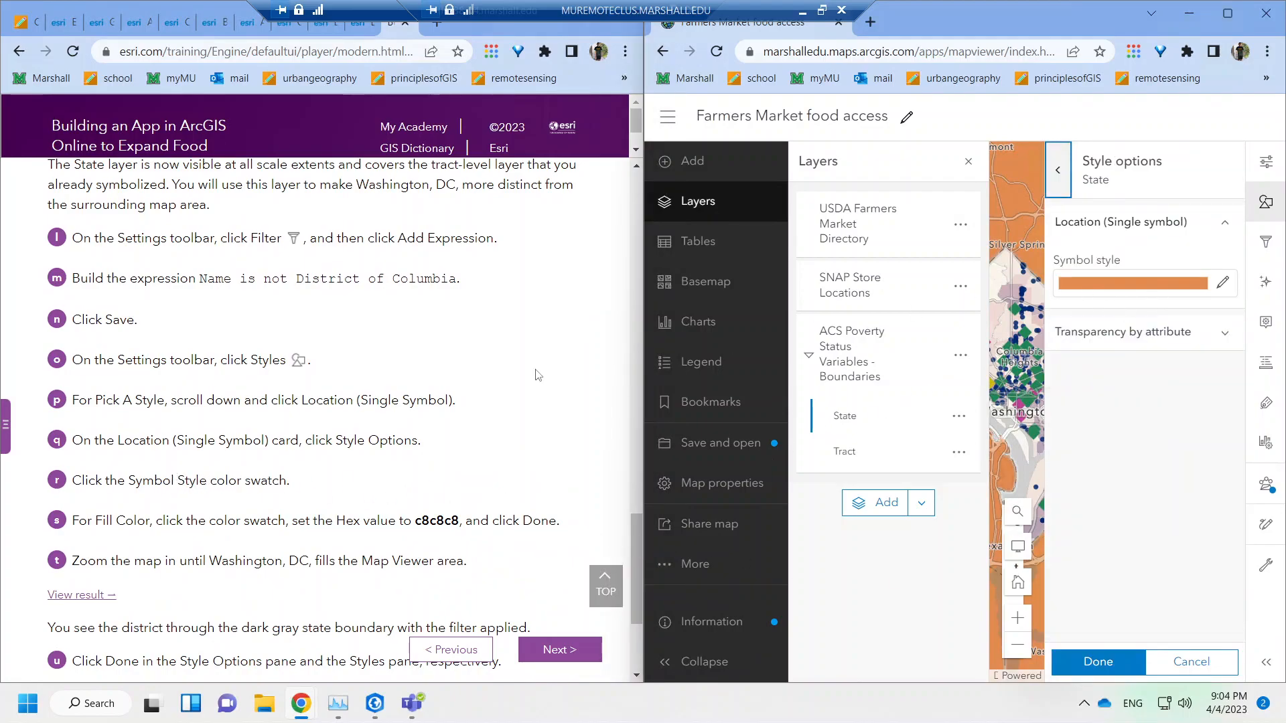
Set the State symbol's fill color to hex c8c8c8 and apply the style changes.
{"action": "left_click", "coordinate": [1102, 286]}
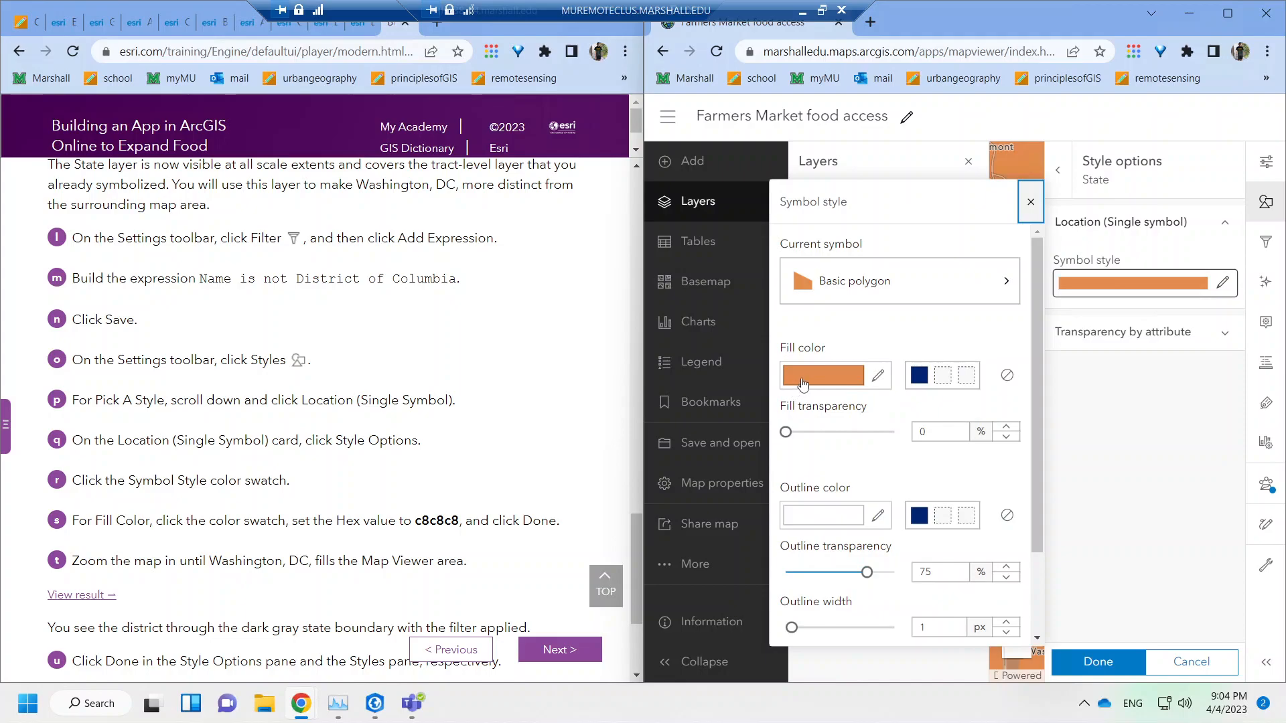
{"action": "left_click", "coordinate": [803, 382]}
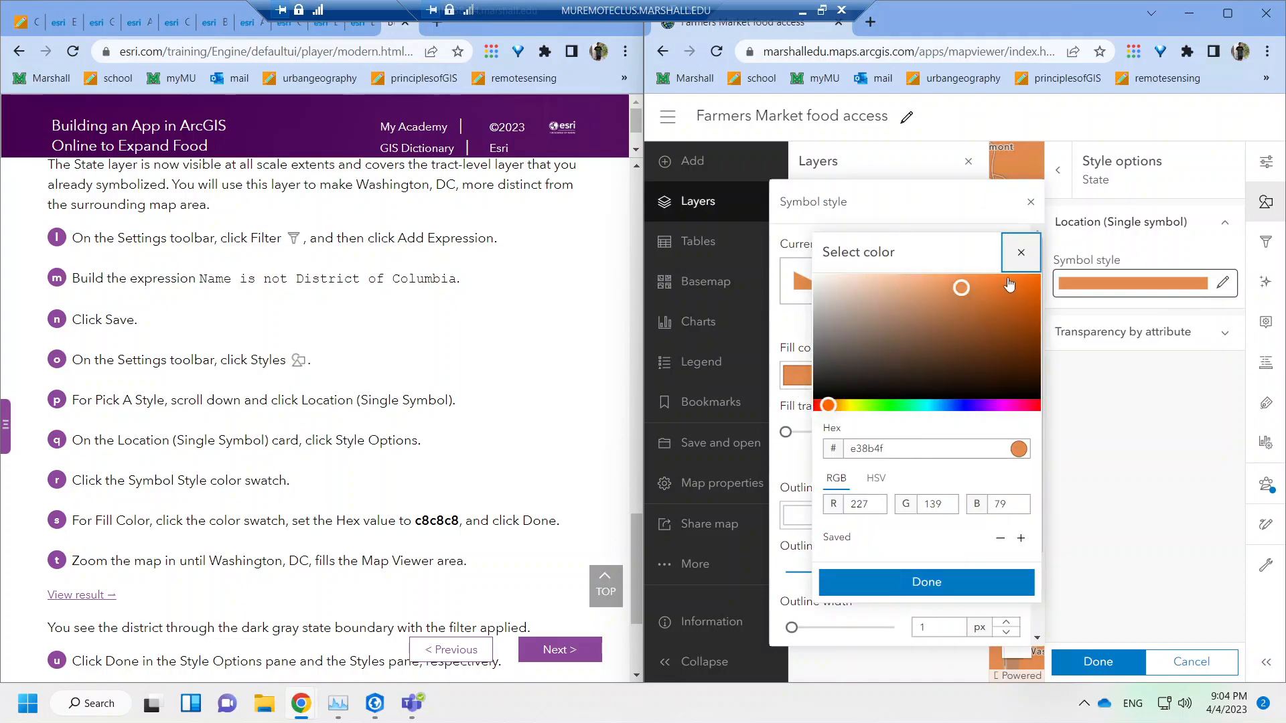
{"action": "left_click", "coordinate": [1019, 253]}
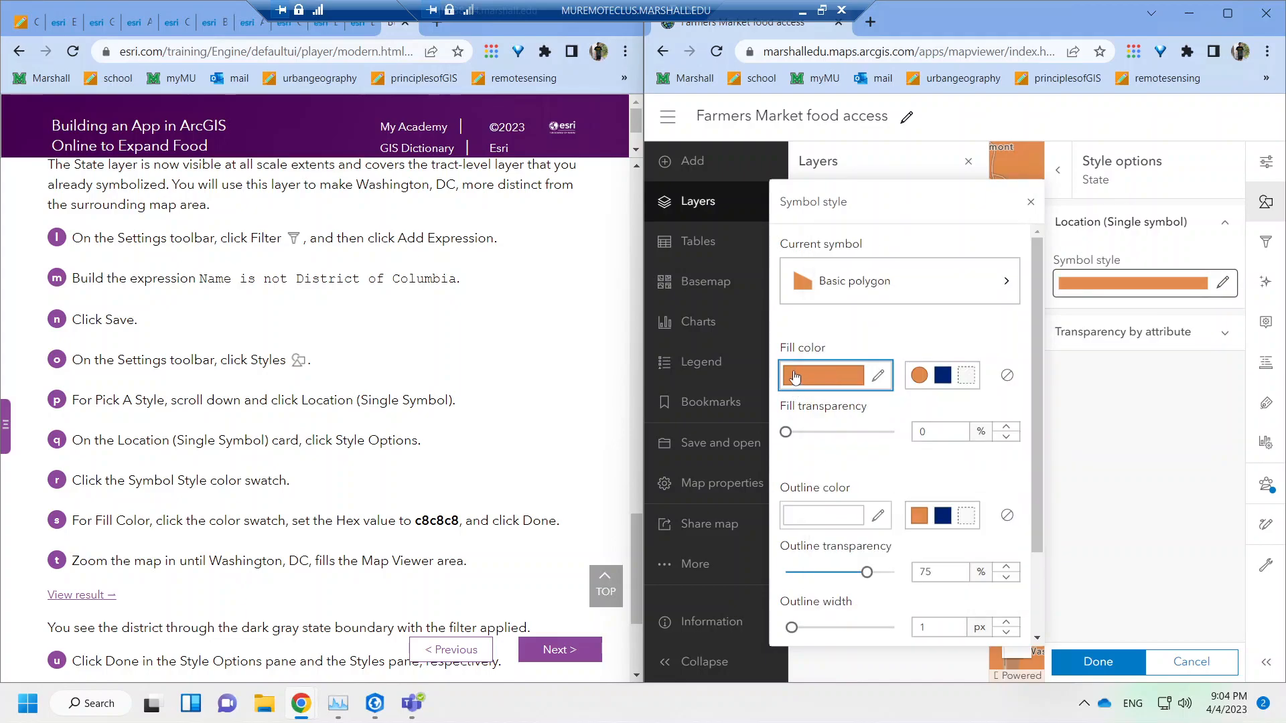
{"action": "left_click", "coordinate": [794, 379]}
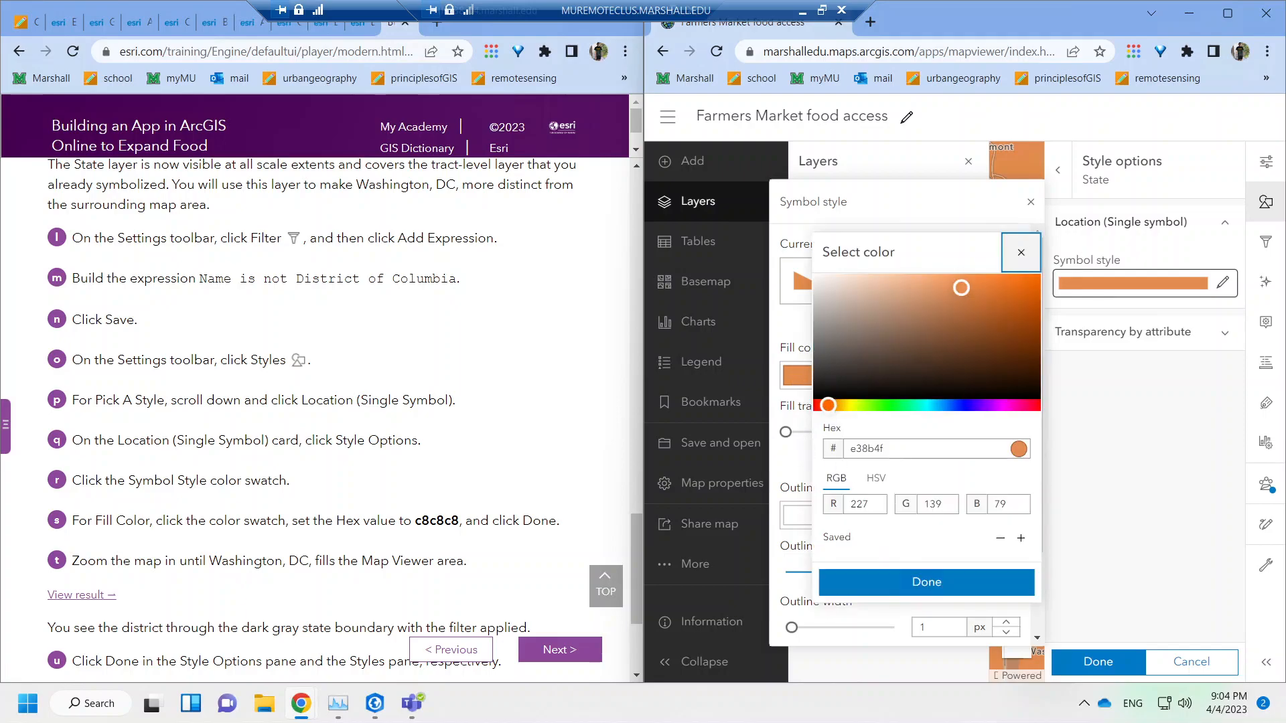
{"action": "double_click", "coordinate": [845, 450]}
{"action": "type", "text": "c8"}
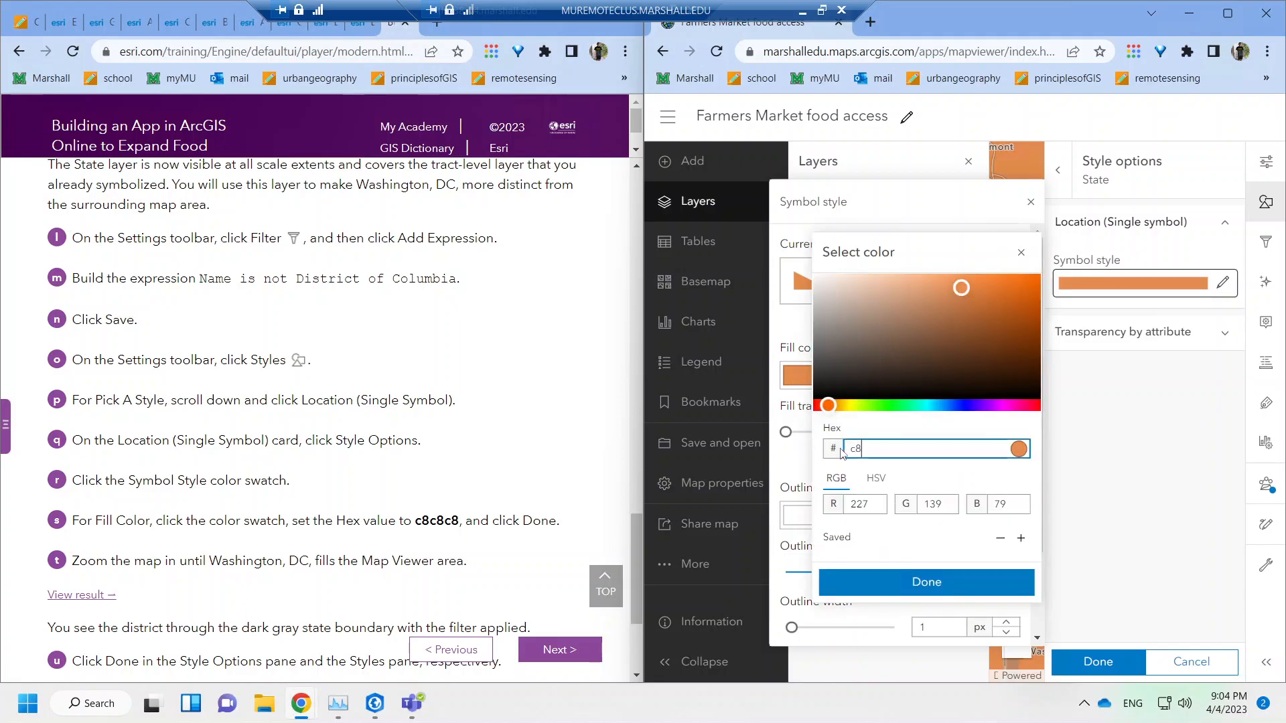
{"action": "type", "text": "c8c8"}
{"action": "left_click", "coordinate": [907, 583]}
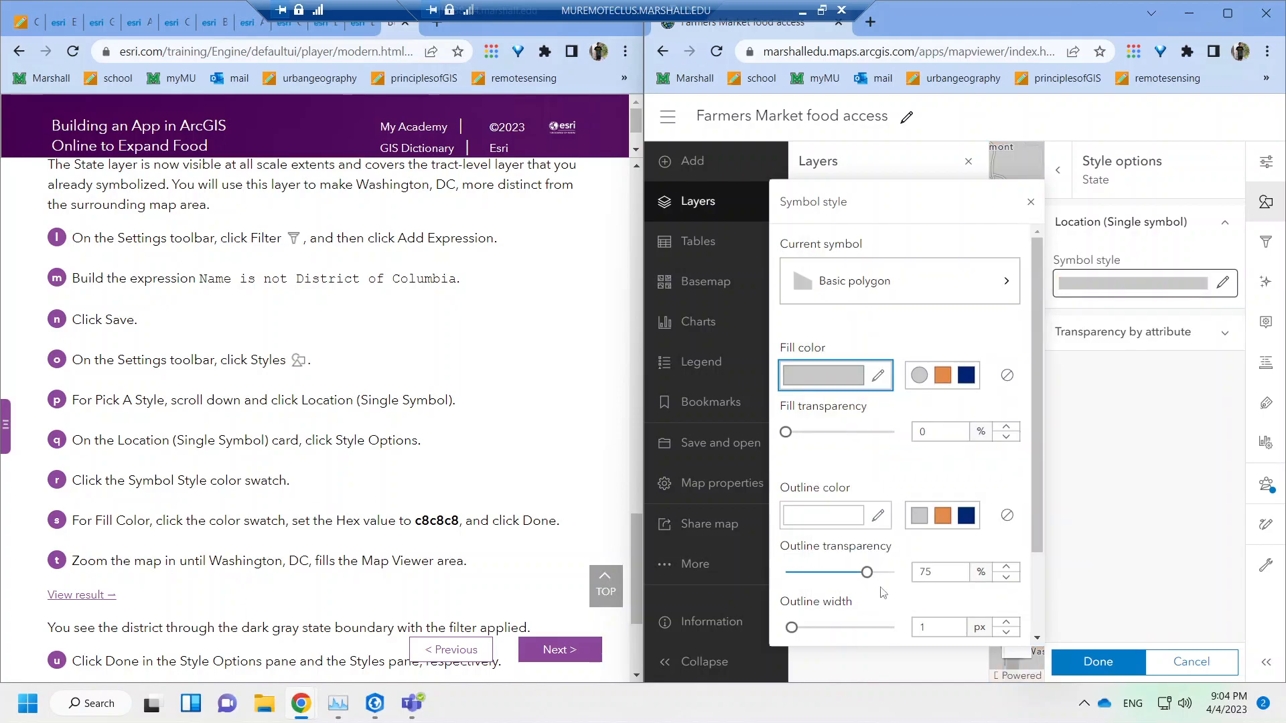
{"action": "left_click", "coordinate": [1098, 664]}
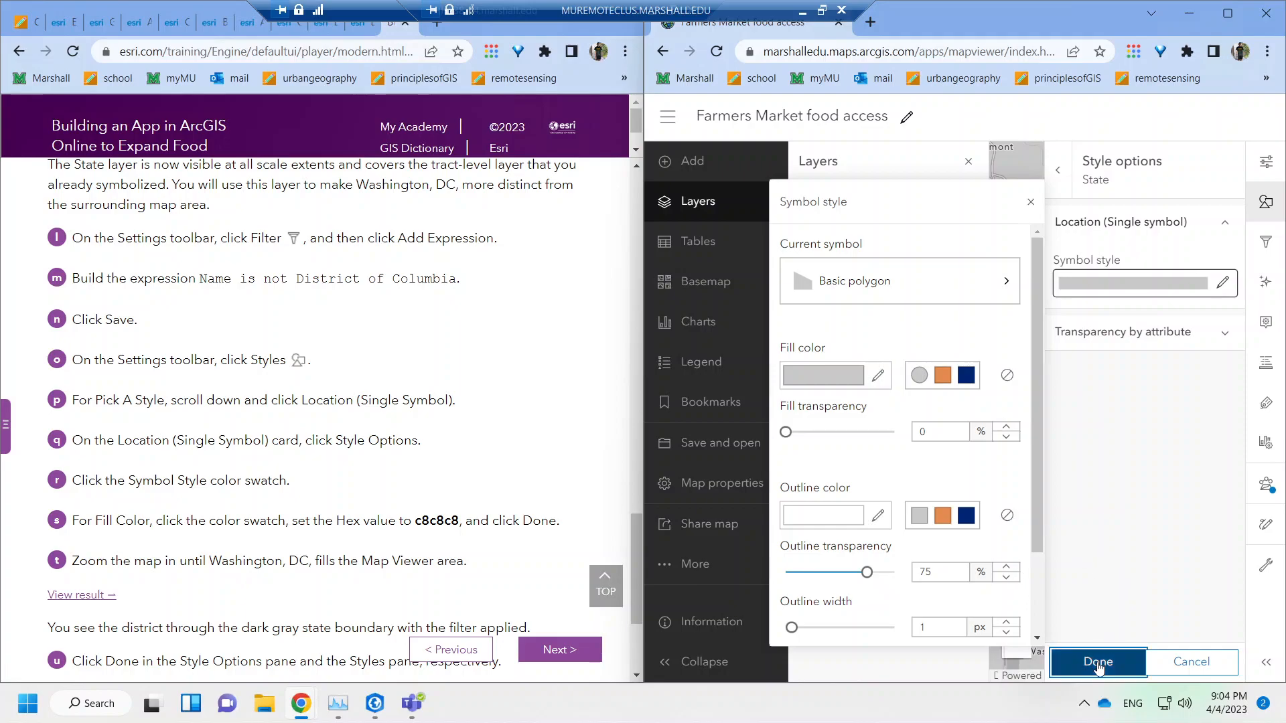
{"action": "left_click", "coordinate": [1090, 662]}
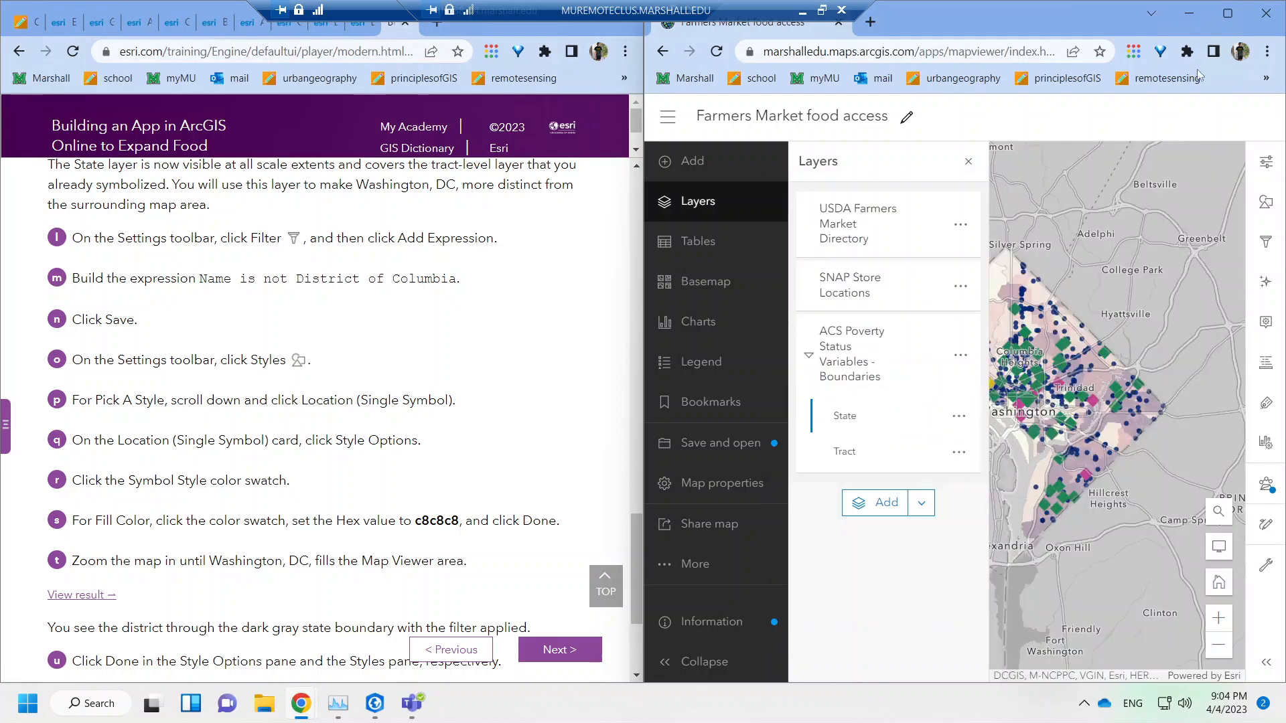
Maximize the map window, zoom in until Washington, DC, fills the map area, and restore the side-by-side layout.
{"action": "left_click", "coordinate": [1228, 12]}
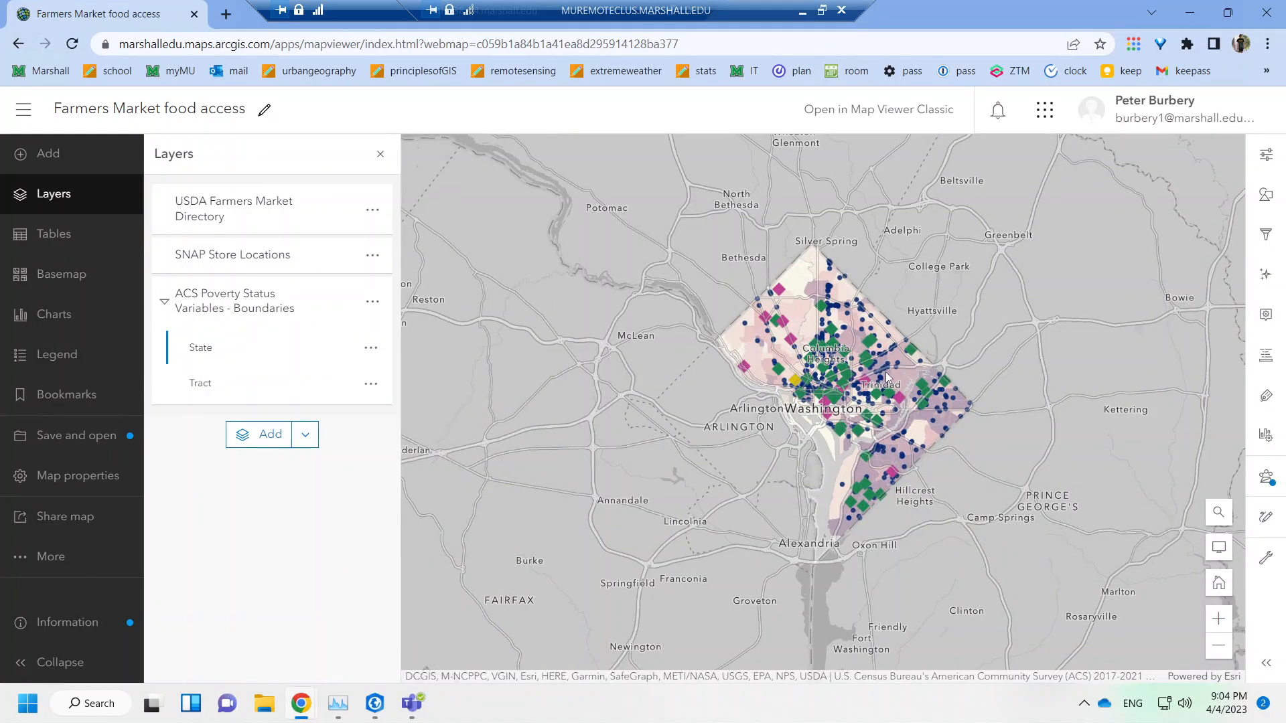
{"action": "scroll", "coordinate": [873, 378], "scroll_direction": "up", "scroll_amount": 2}
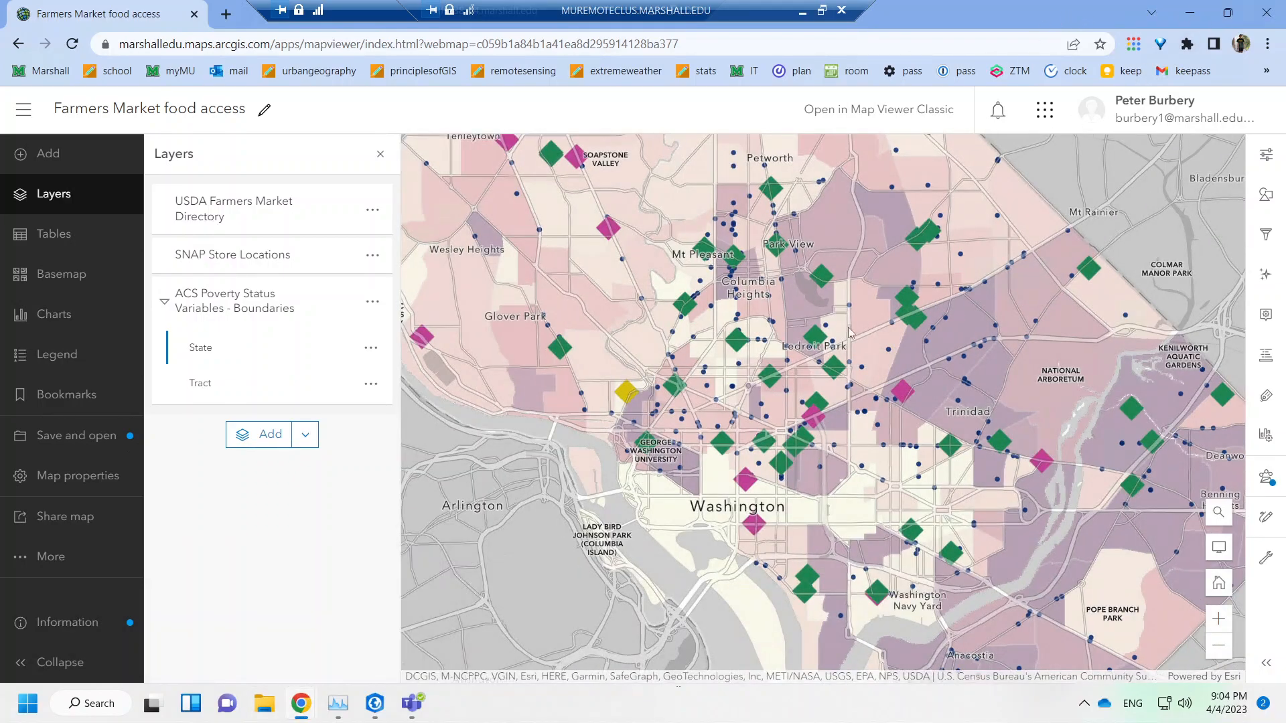
{"action": "key", "text": "super+Right"}
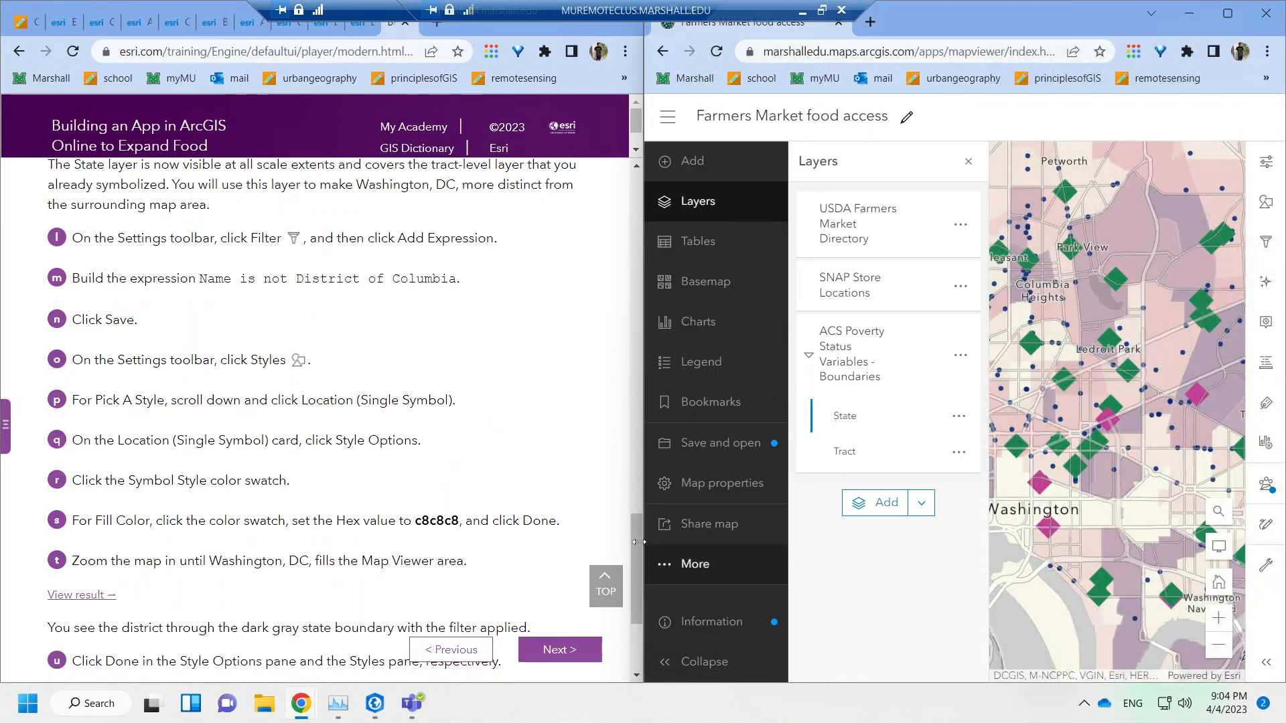
View the exercise's result image for step 5t to compare it with the map, and close the image.
{"action": "left_click_drag", "start_coordinate": [634, 542], "coordinate": [633, 579]}
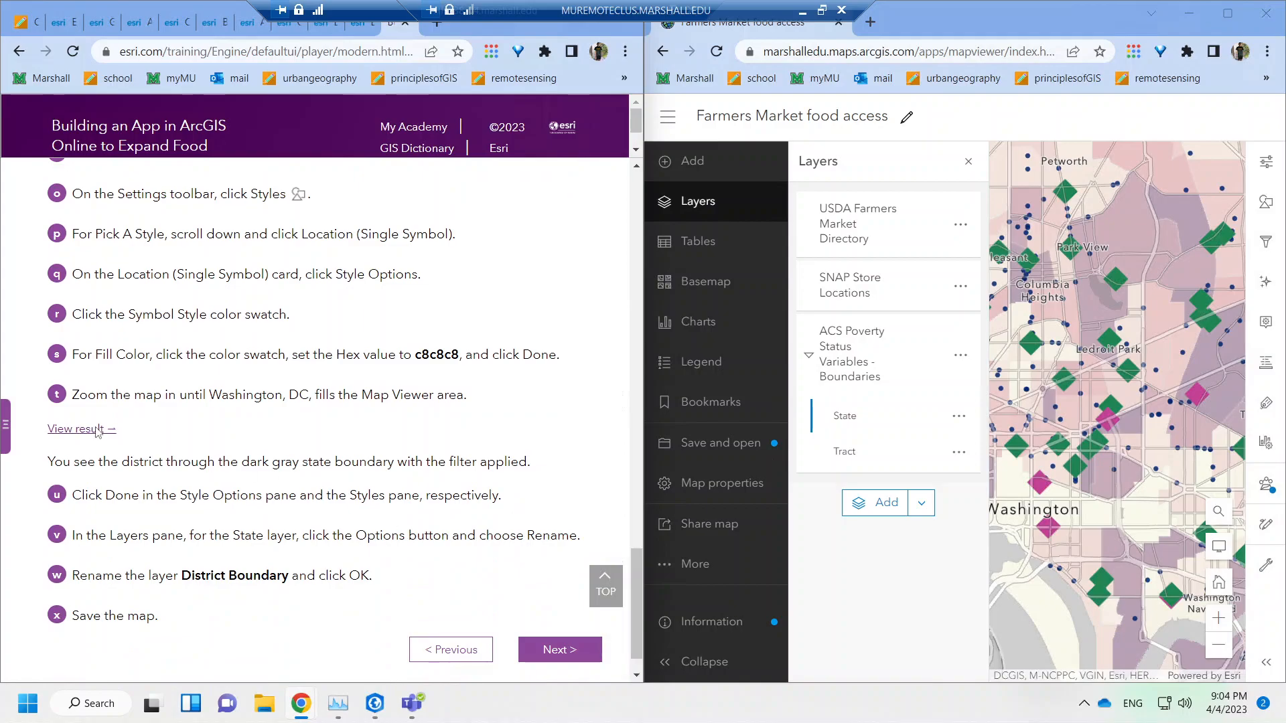
{"action": "left_click", "coordinate": [67, 429]}
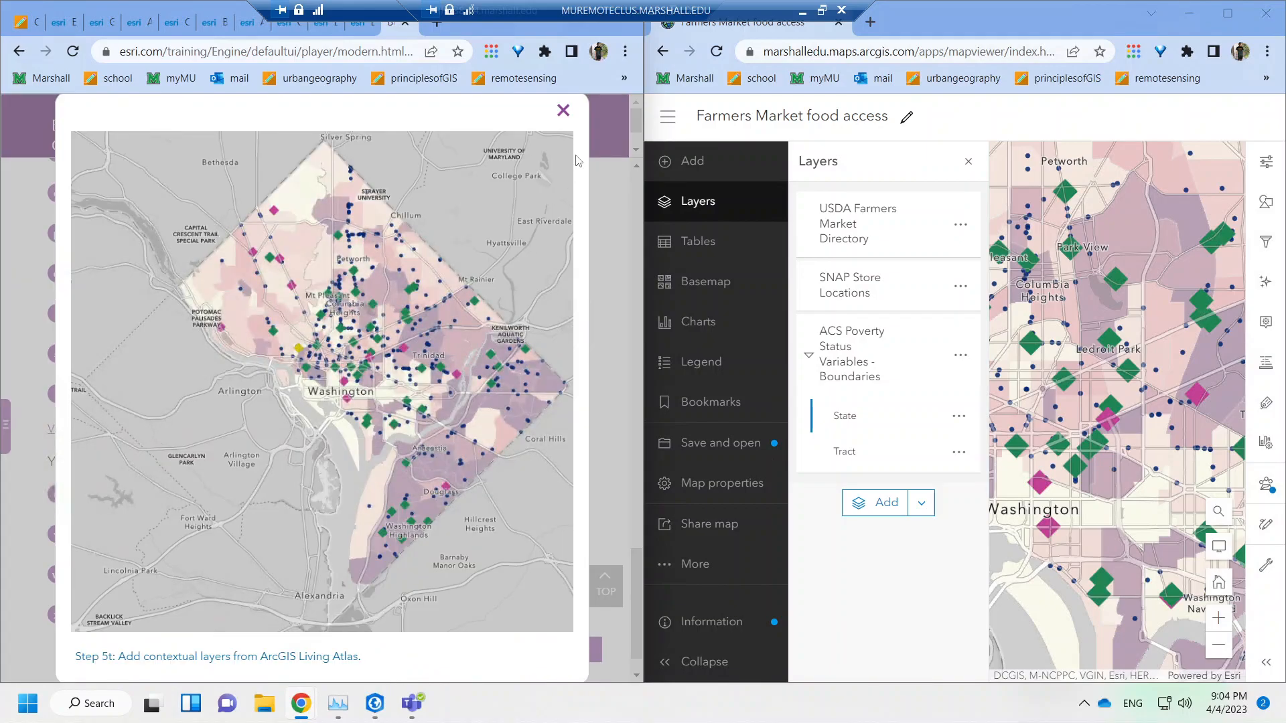
{"action": "left_click", "coordinate": [564, 111]}
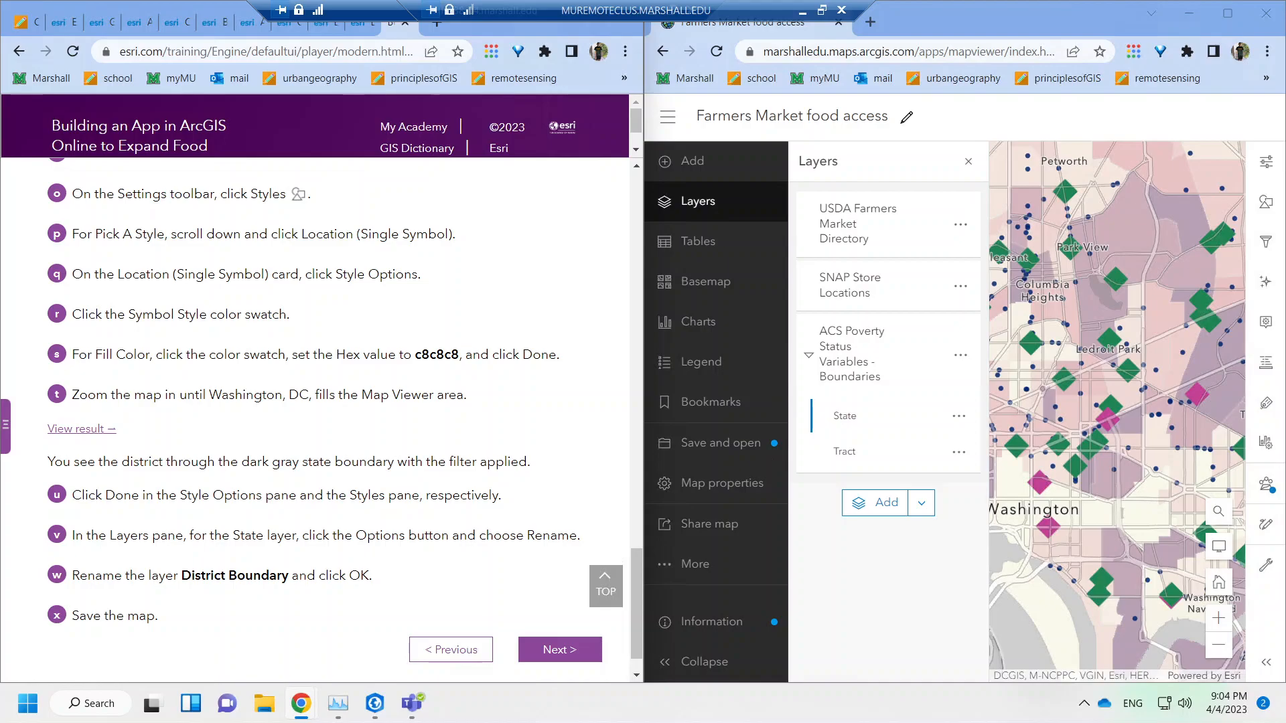
Rename the State sublayer of the ACS Poverty Status Variables - Boundaries group to District Boundary.
{"action": "left_click", "coordinate": [959, 416]}
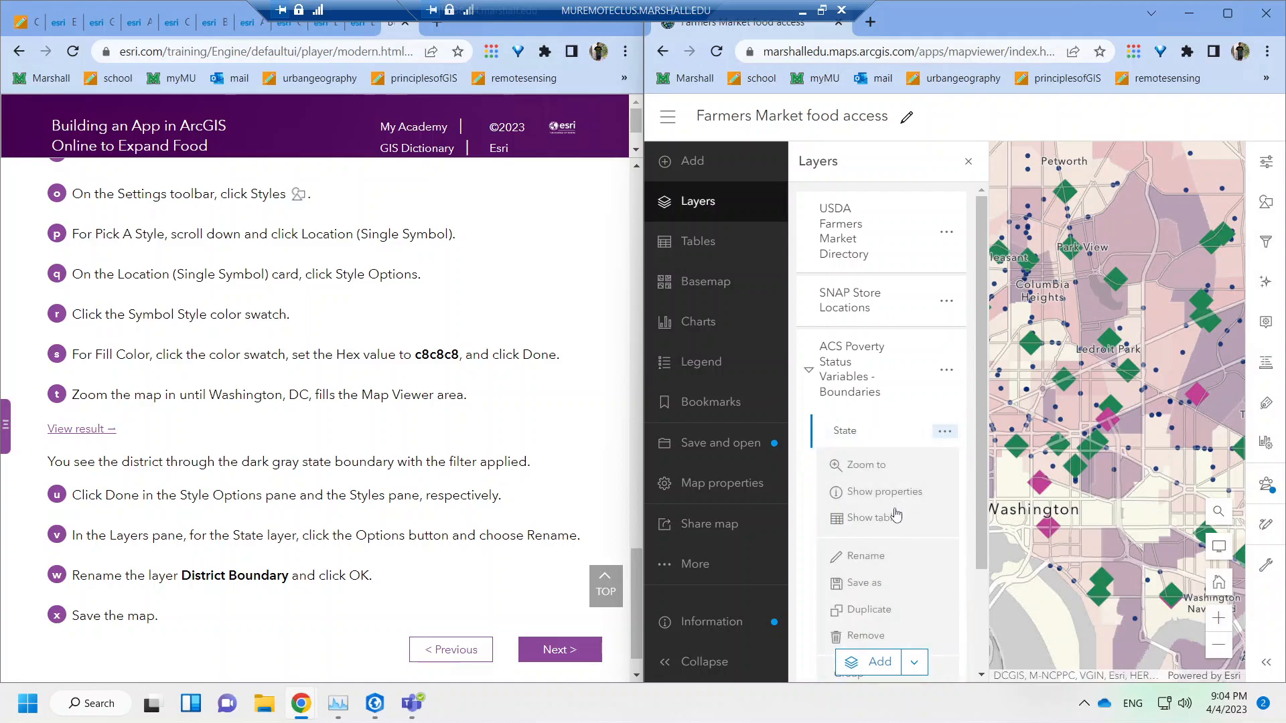
{"action": "left_click", "coordinate": [871, 556]}
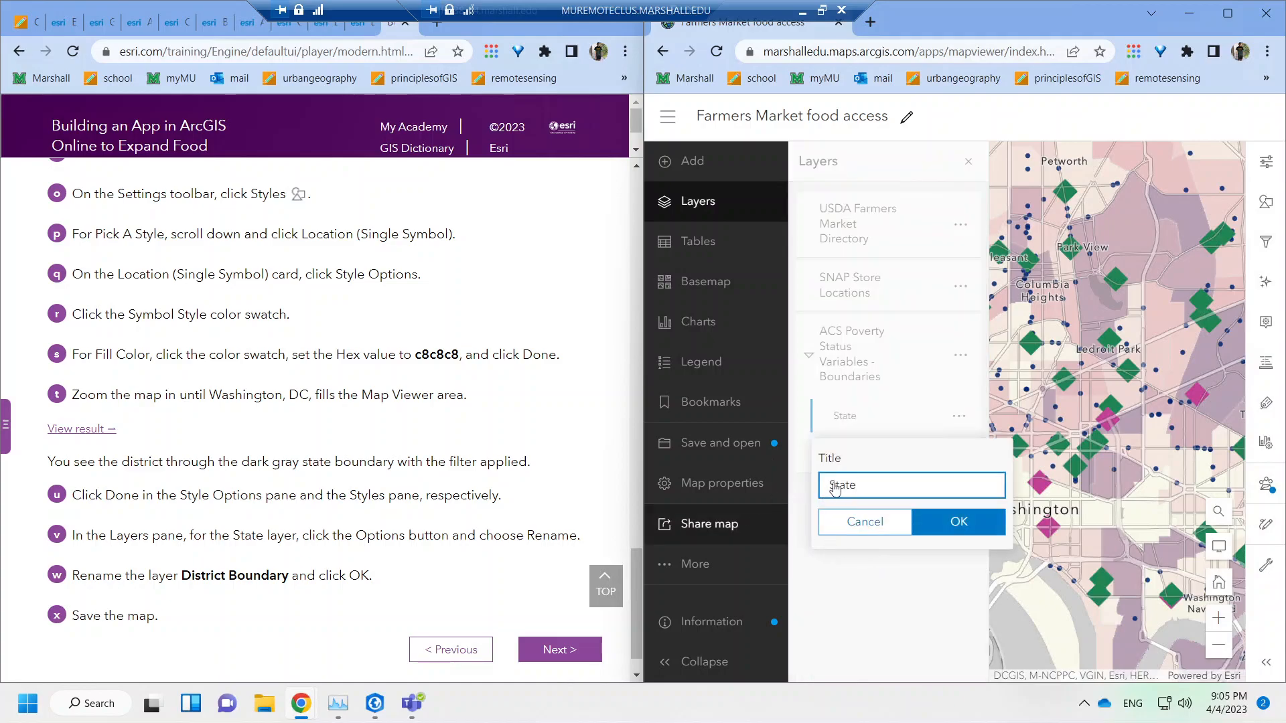
{"action": "key", "text": "ctrl+a"}
{"action": "type", "text": "District Bounday"}
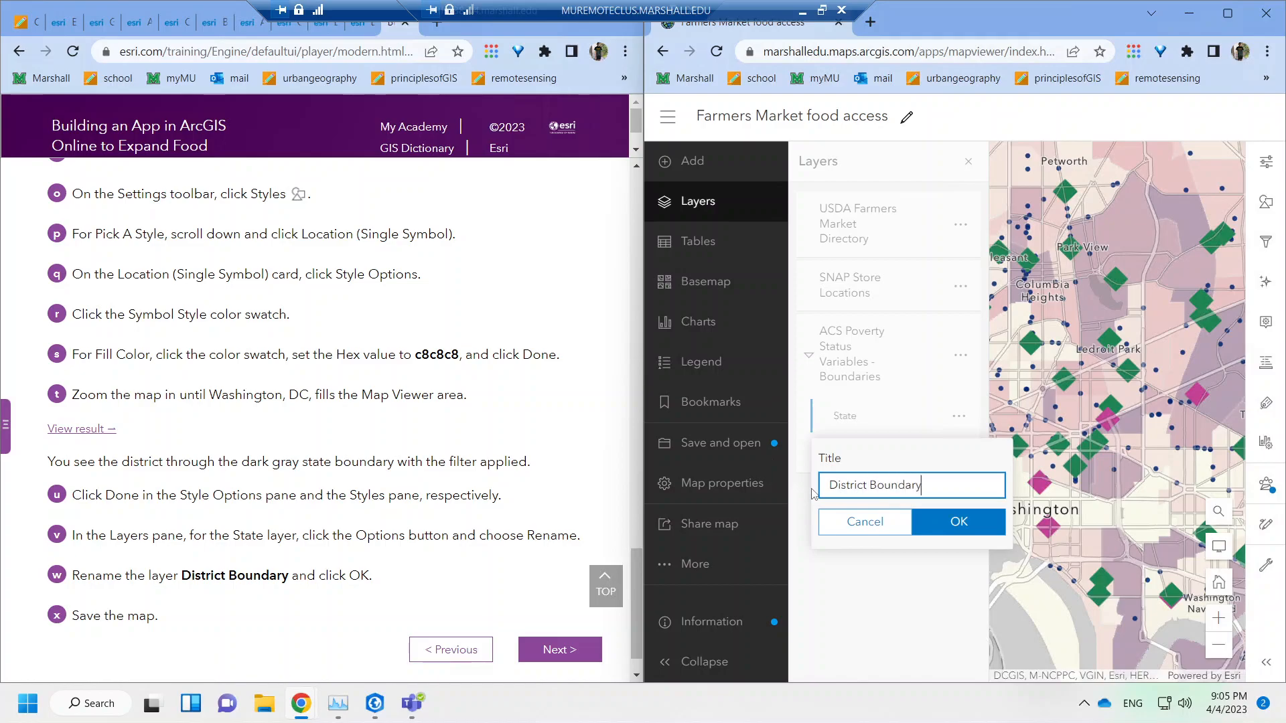
{"action": "left_click", "coordinate": [951, 525]}
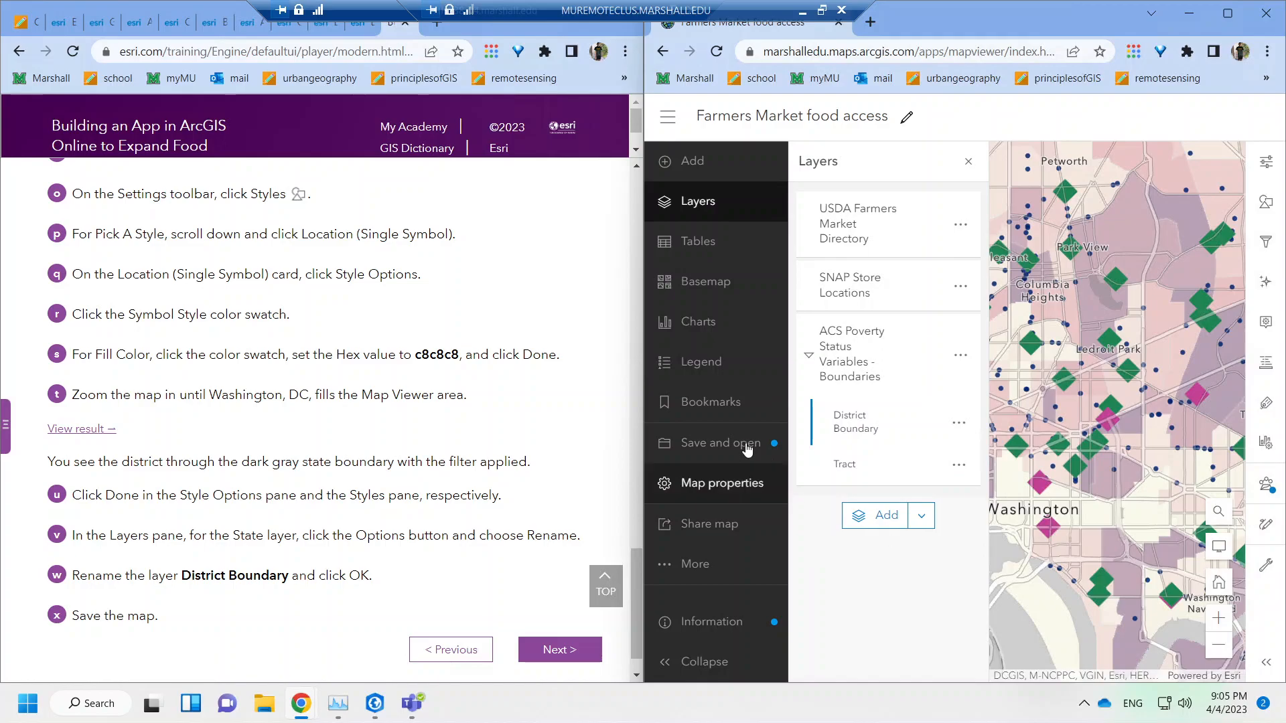
Save the map and advance the exercise to Step 6: Map race and ethnicity.
{"action": "left_click", "coordinate": [747, 447]}
{"action": "left_click", "coordinate": [851, 443]}
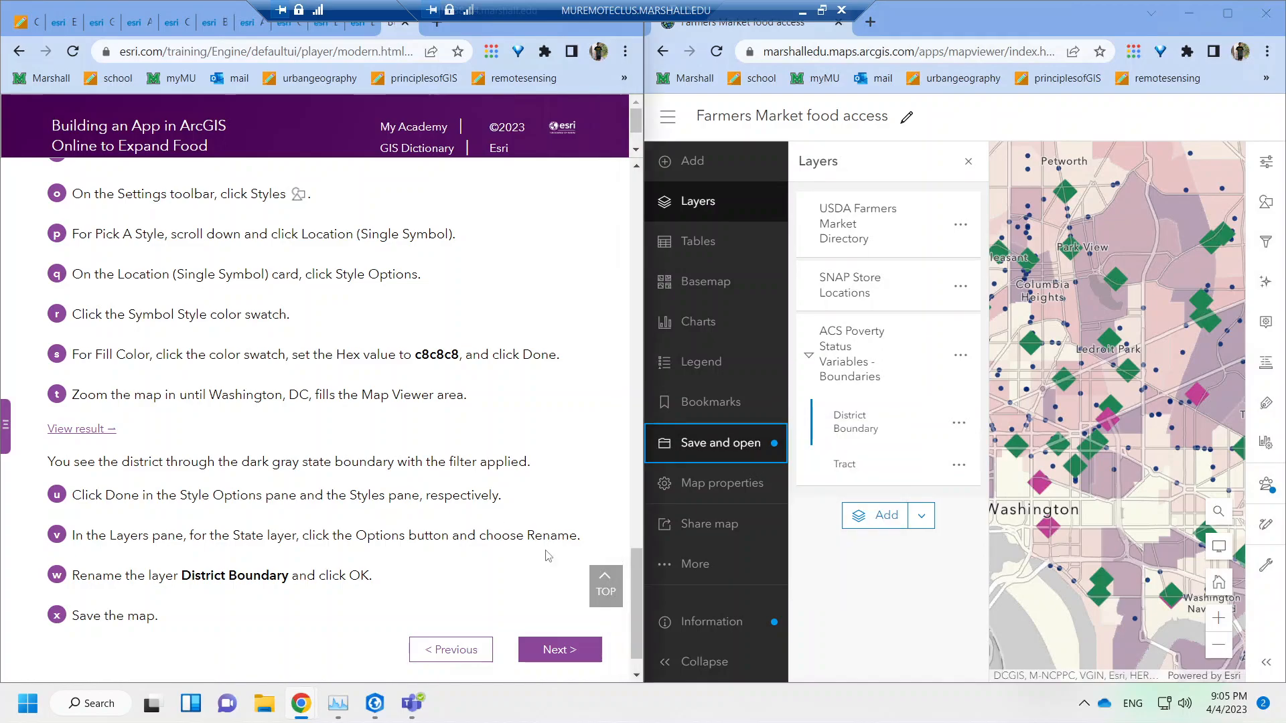
{"action": "left_click", "coordinate": [573, 653]}
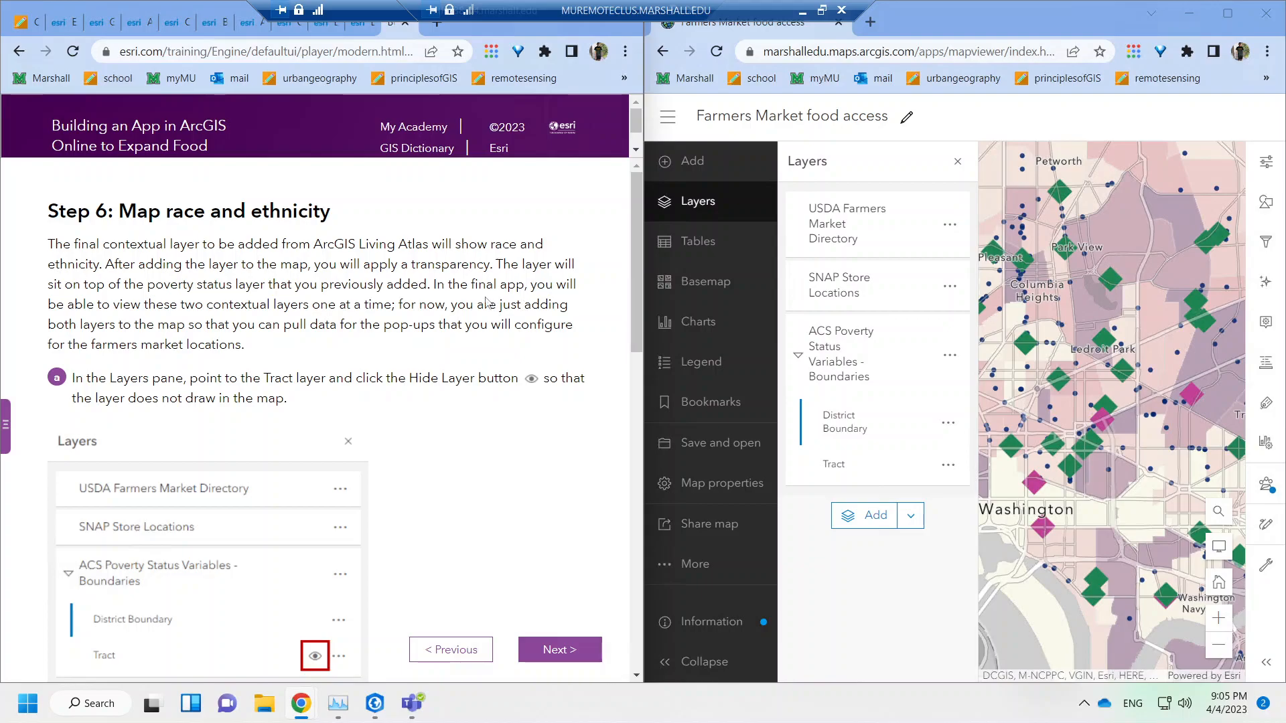
{"action": "left_click_drag", "start_coordinate": [474, 285], "coordinate": [515, 284]}
{"action": "left_click", "coordinate": [516, 286]}
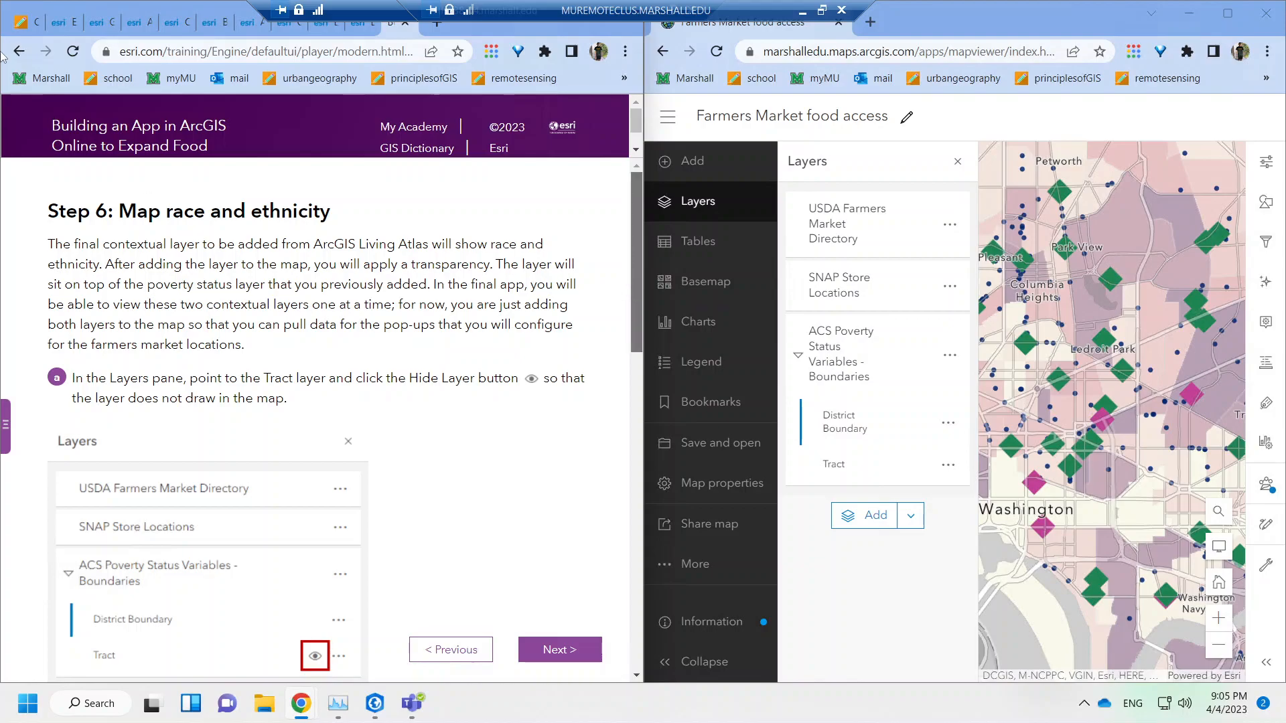
Hide the Tract sublayer of the ACS Poverty Status Variables - Boundaries group on the map.
{"action": "left_click_drag", "start_coordinate": [756, 255], "coordinate": [731, 251]}
{"action": "mouse_move", "coordinate": [926, 467]}
{"action": "left_click", "coordinate": [925, 464]}
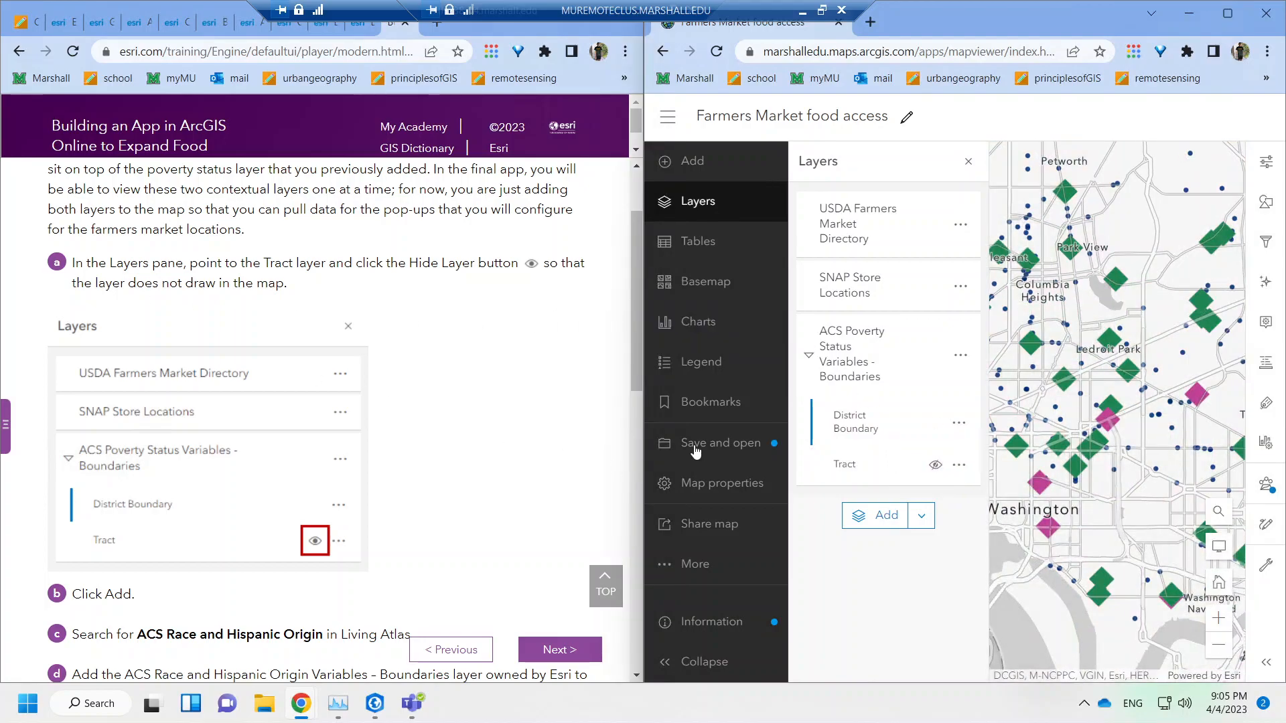
Browse for layers to add and switch the content source to Living Atlas.
{"action": "left_click_drag", "start_coordinate": [634, 333], "coordinate": [633, 388]}
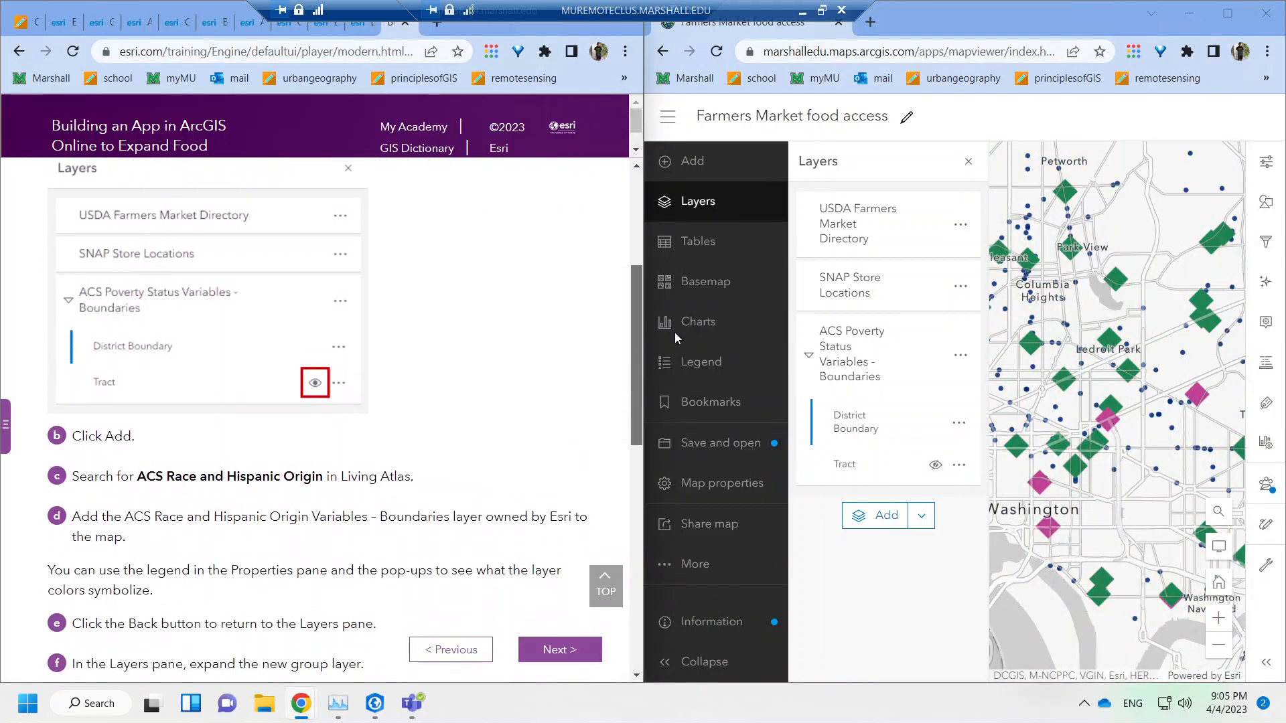
{"action": "left_click", "coordinate": [696, 175]}
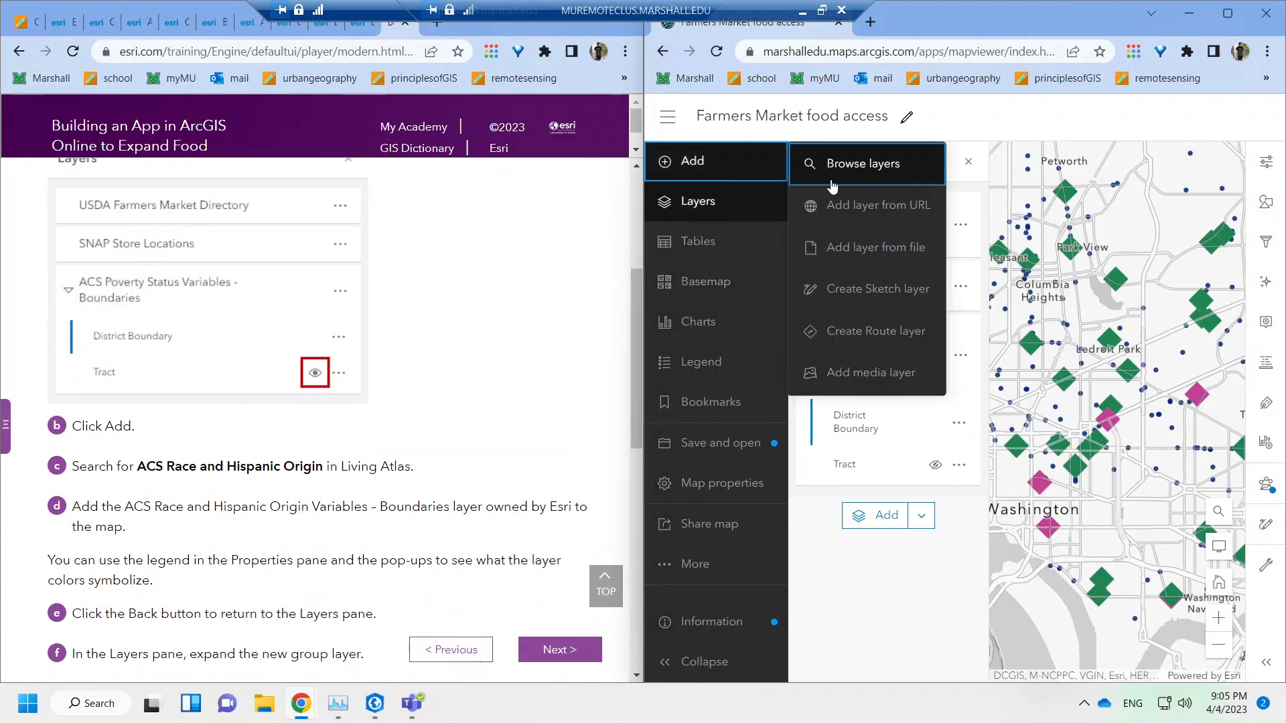
{"action": "left_click", "coordinate": [869, 165]}
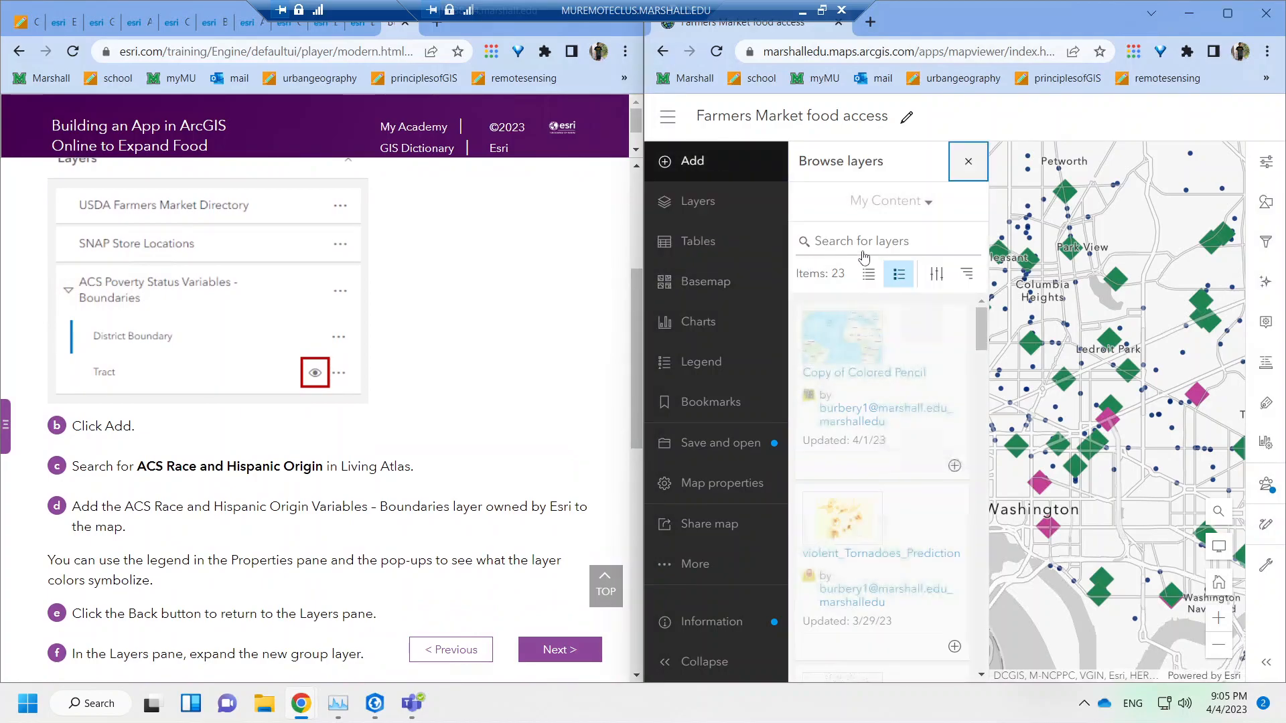
{"action": "left_click", "coordinate": [888, 202]}
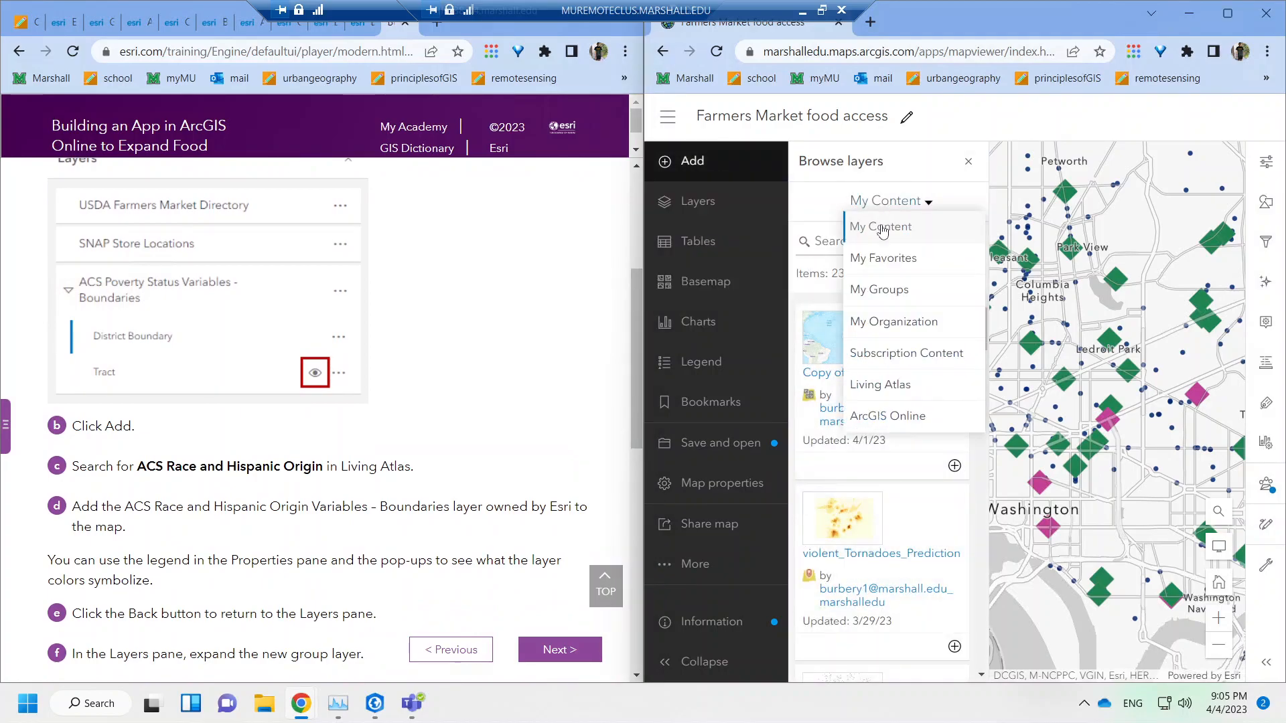
{"action": "left_click", "coordinate": [891, 387]}
Search Living Atlas for ACS Race and Hispanic Origin, correcting the misspelled search text.
{"action": "left_click", "coordinate": [897, 243]}
{"action": "type", "text": "A"}
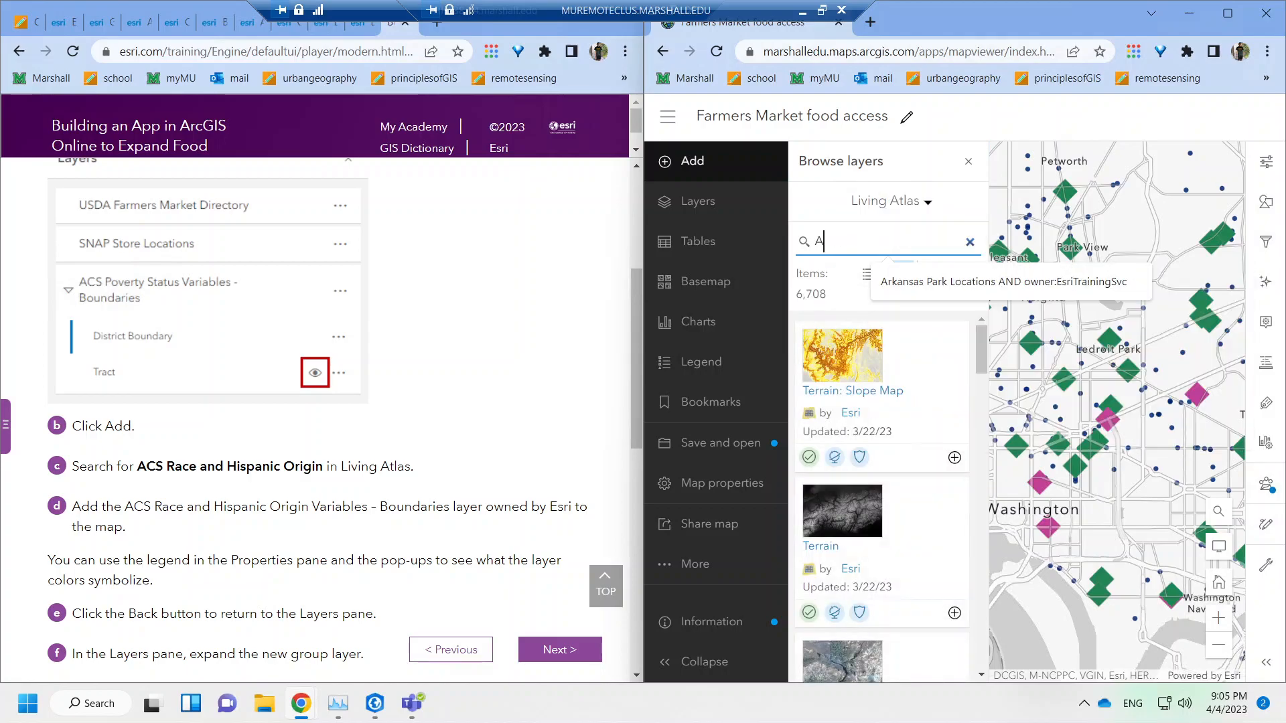
{"action": "type", "text": "CS Ra"}
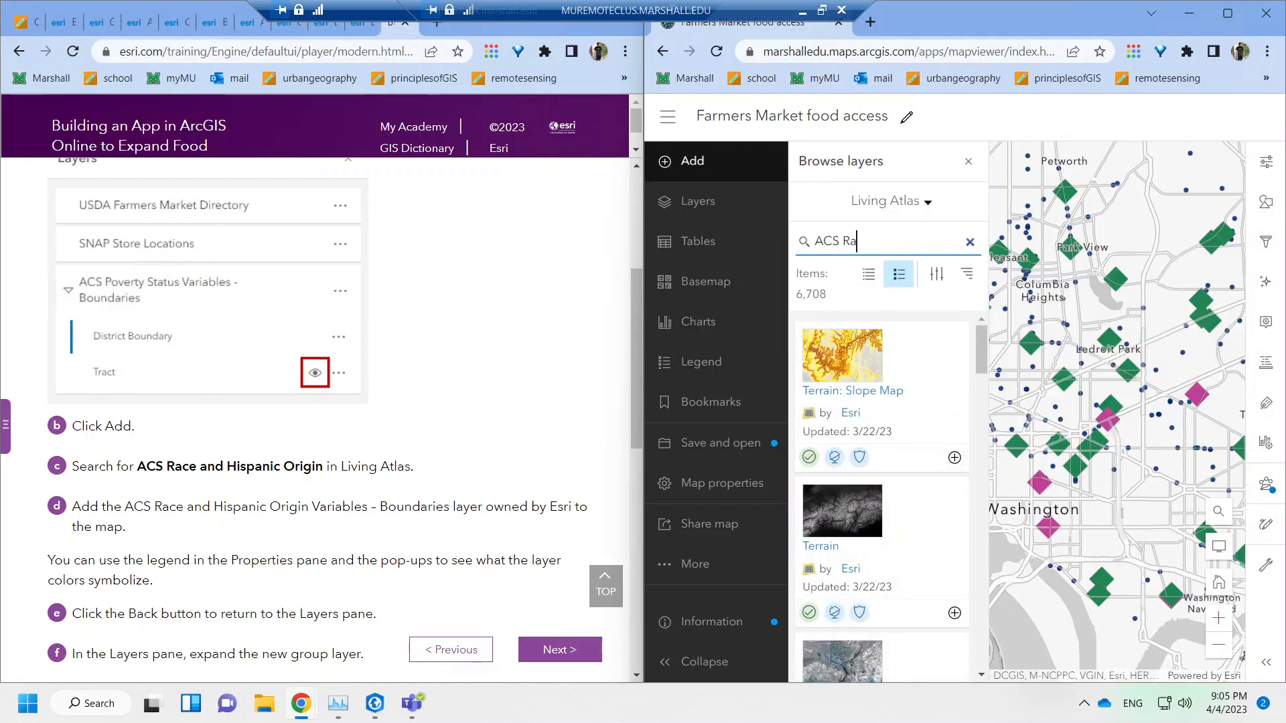
{"action": "type", "text": "ce and Hispanic OR"}
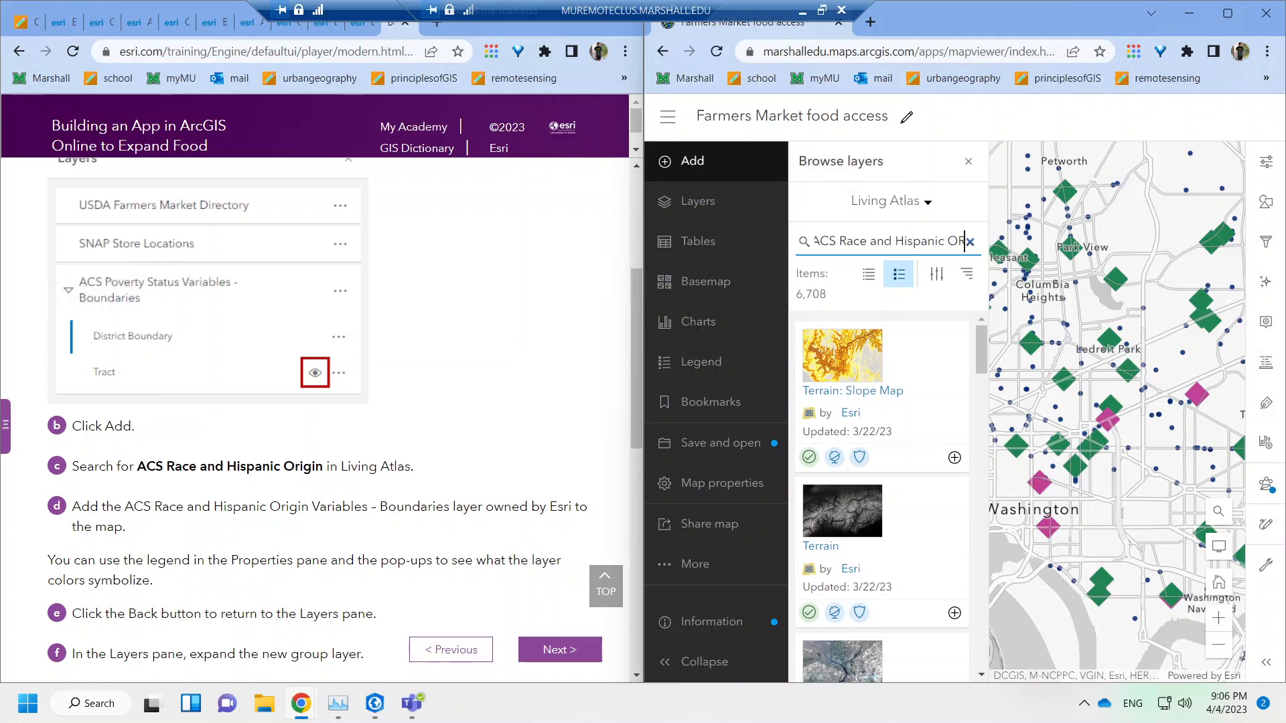
{"action": "type", "text": "grigin"}
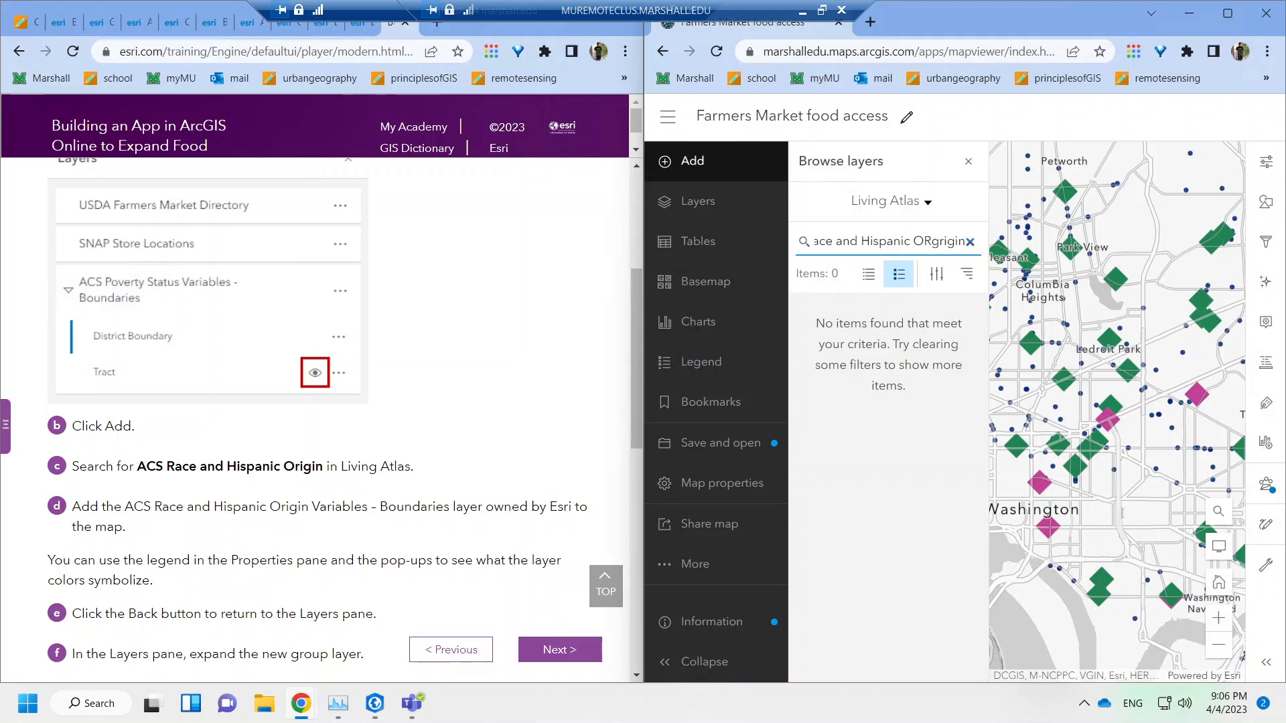
{"action": "left_click_drag", "start_coordinate": [939, 242], "coordinate": [931, 242]}
{"action": "key", "text": "BackSpace"}
{"action": "key", "text": "BackSpace"}
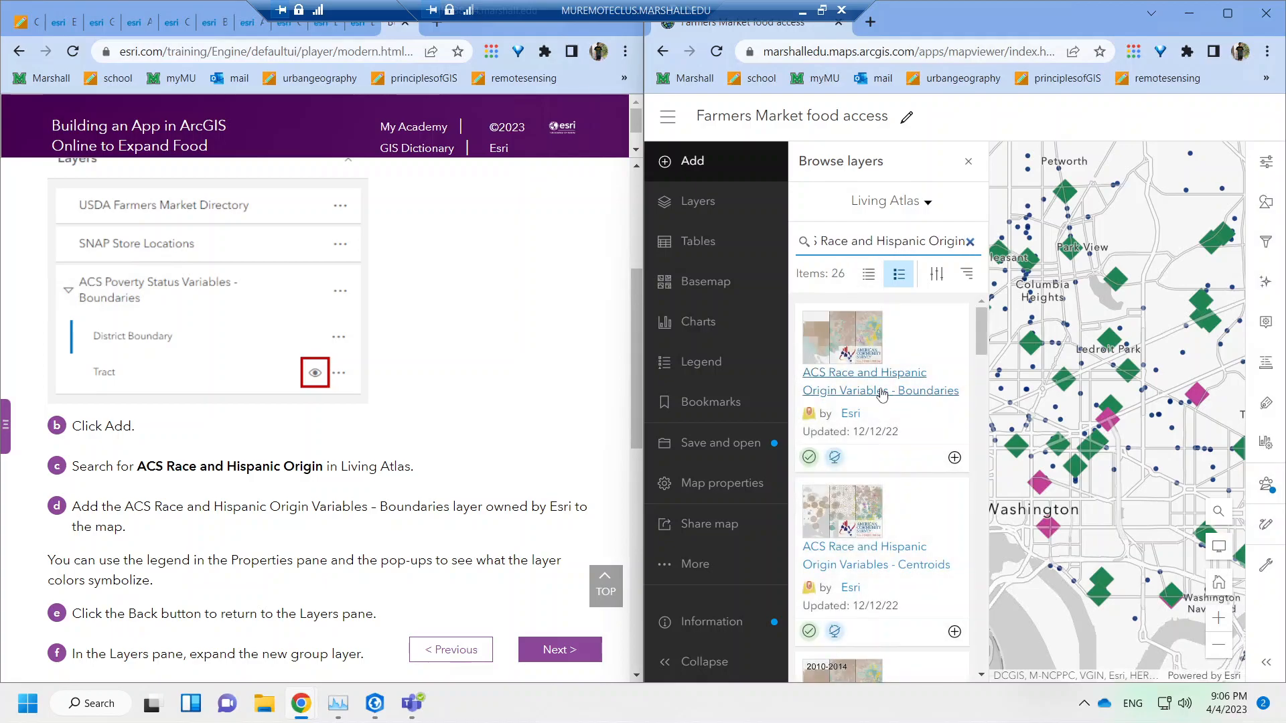
Add Esri's ACS Race and Hispanic Origin Variables - Boundaries layer to the map and close the layer browser.
{"action": "left_click", "coordinate": [954, 458]}
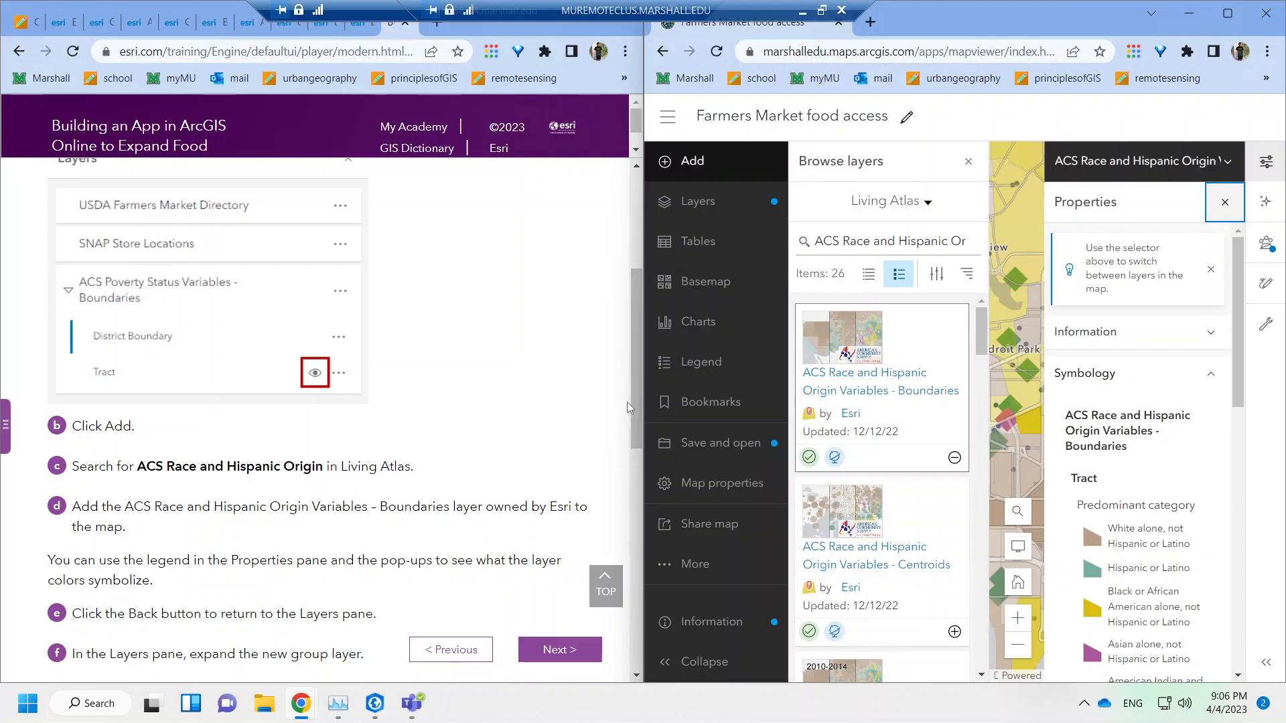
{"action": "left_click_drag", "start_coordinate": [632, 392], "coordinate": [634, 436]}
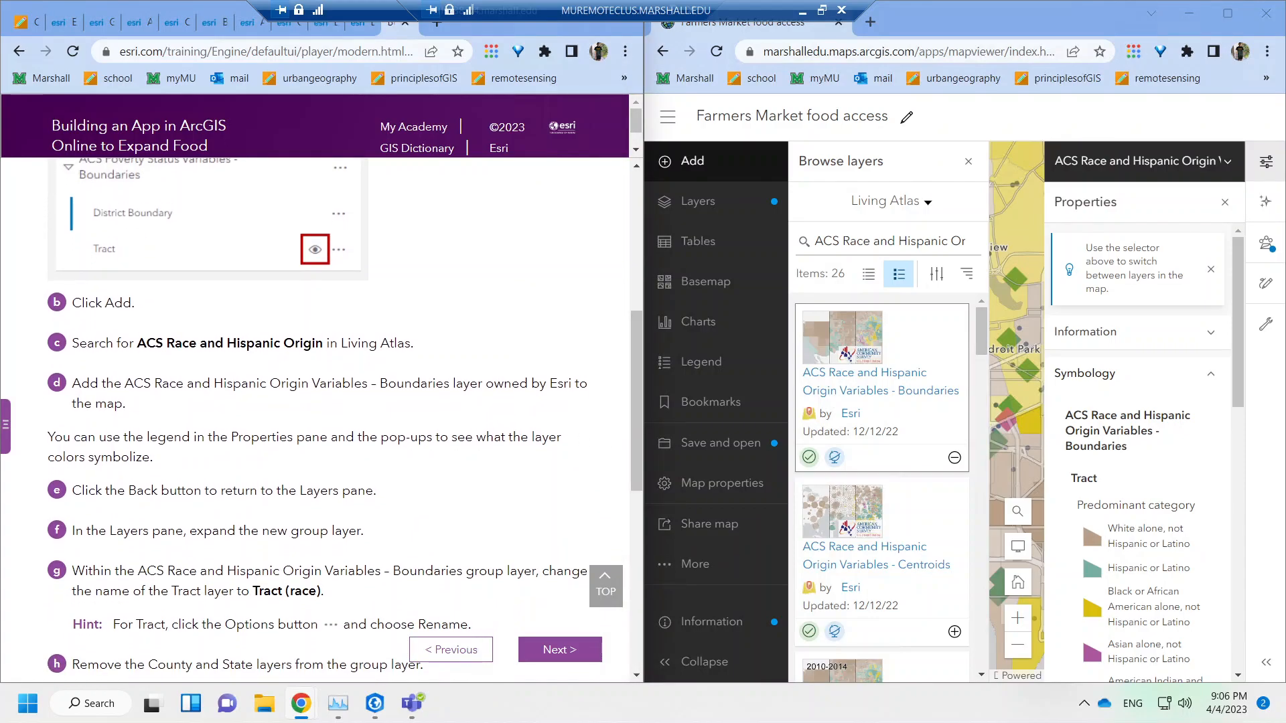
{"action": "left_click", "coordinate": [967, 162]}
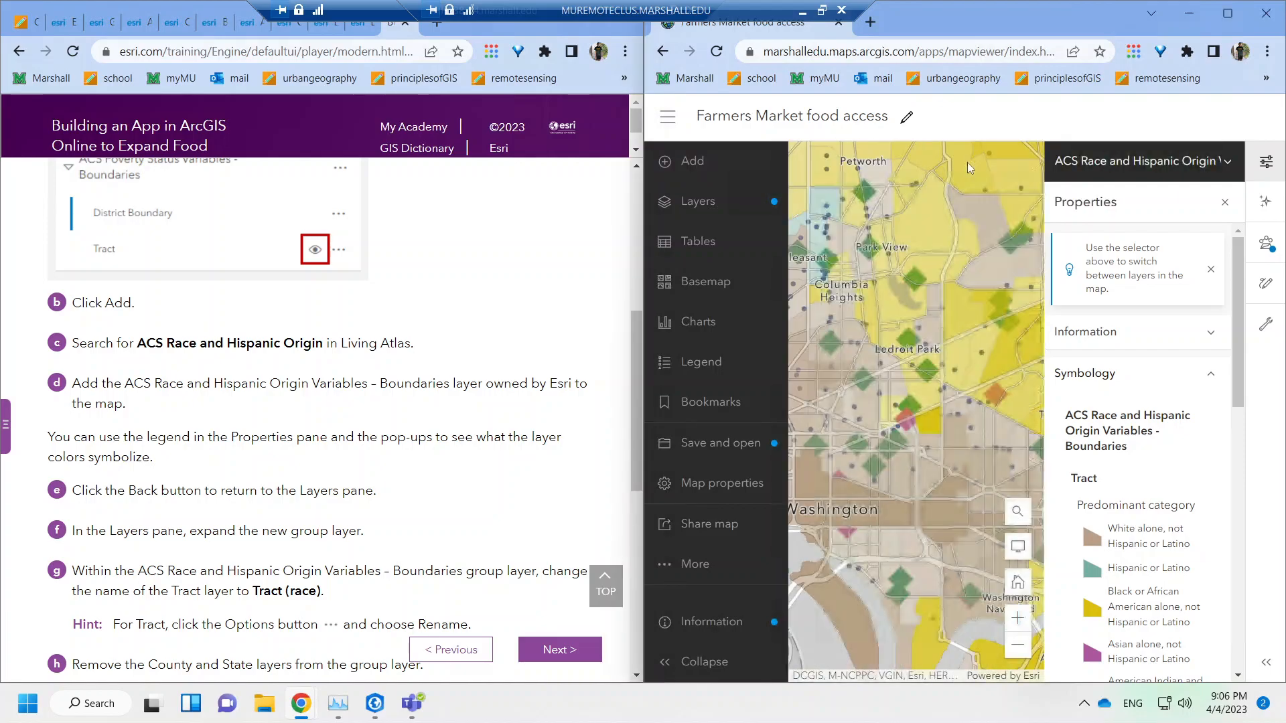
Examine the map legend for the race categories, strength of predominance and the other layers' symbols, and close it.
{"action": "left_click", "coordinate": [706, 361]}
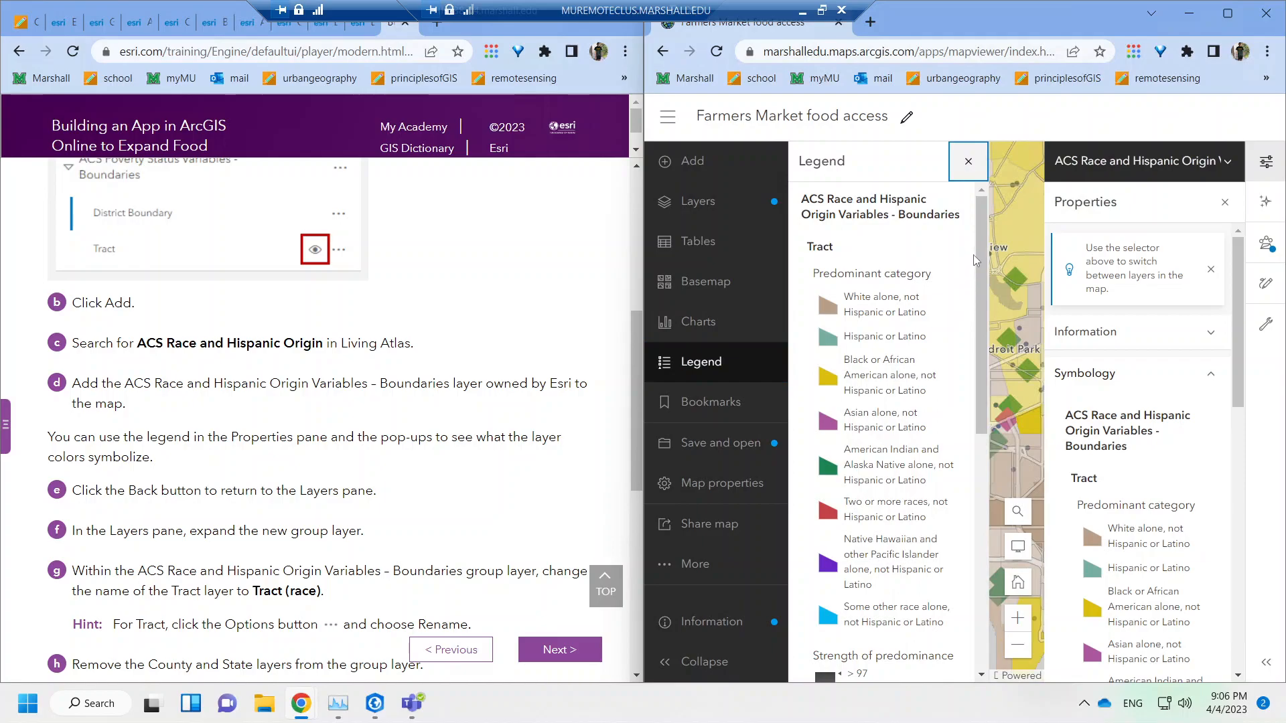
{"action": "left_click_drag", "start_coordinate": [986, 244], "coordinate": [984, 265]}
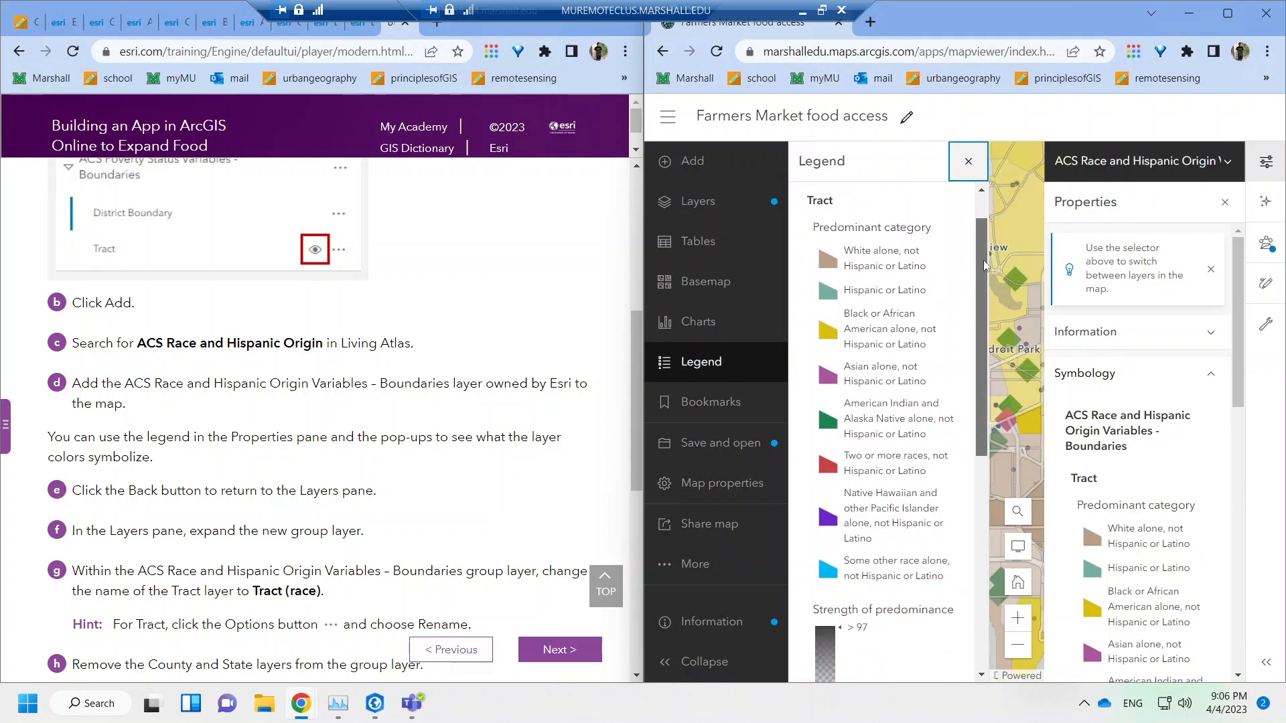
{"action": "left_click_drag", "start_coordinate": [985, 265], "coordinate": [979, 299]}
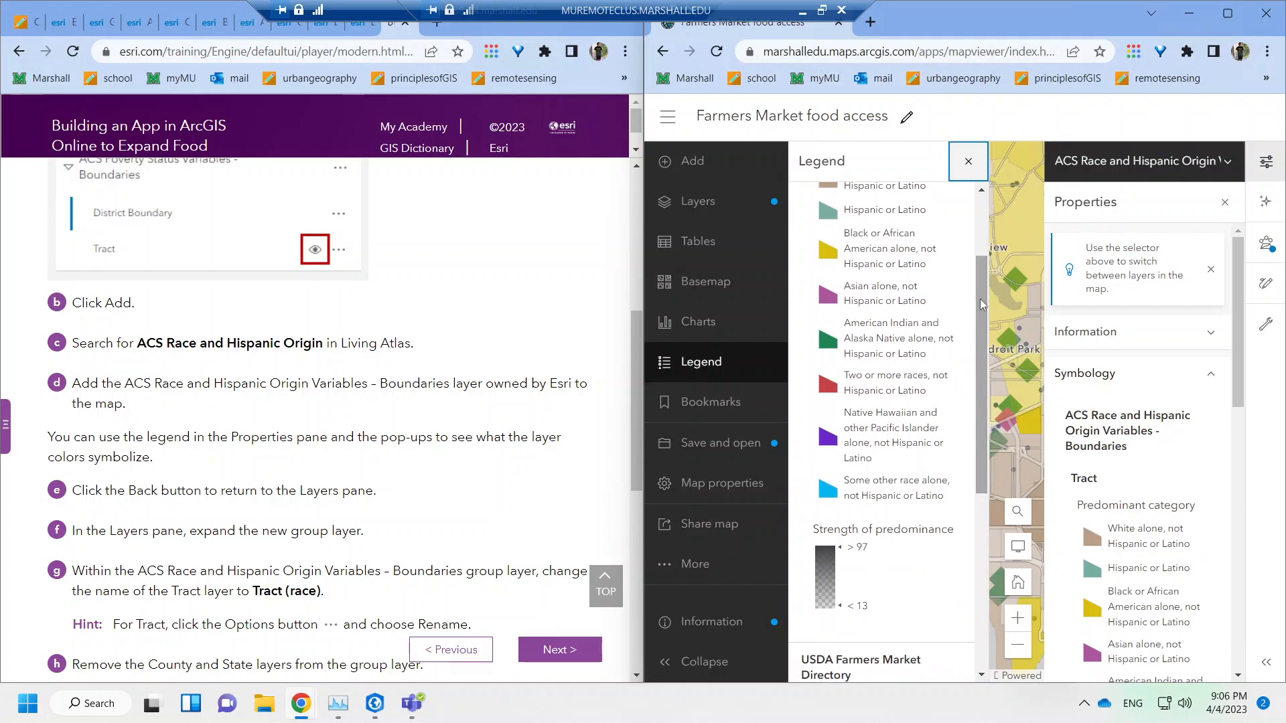
{"action": "left_click_drag", "start_coordinate": [979, 298], "coordinate": [977, 328]}
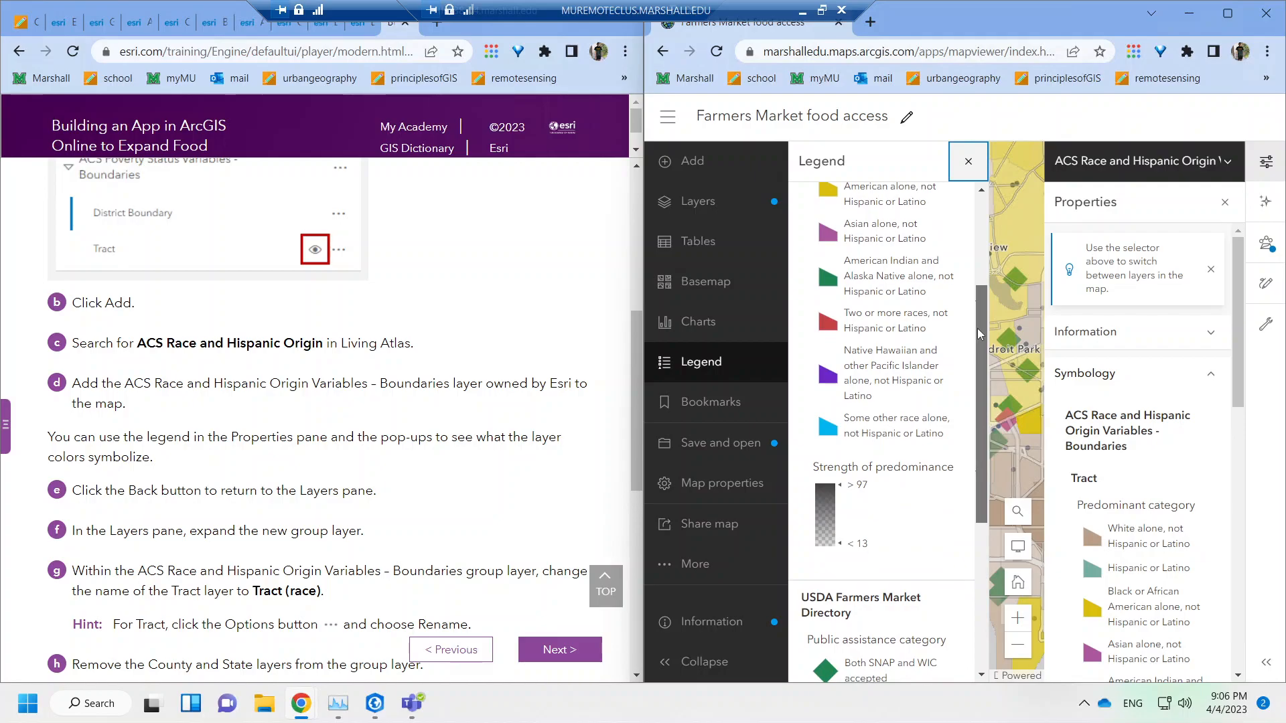
{"action": "left_click_drag", "start_coordinate": [865, 418], "coordinate": [929, 419]}
{"action": "double_click", "coordinate": [929, 419]}
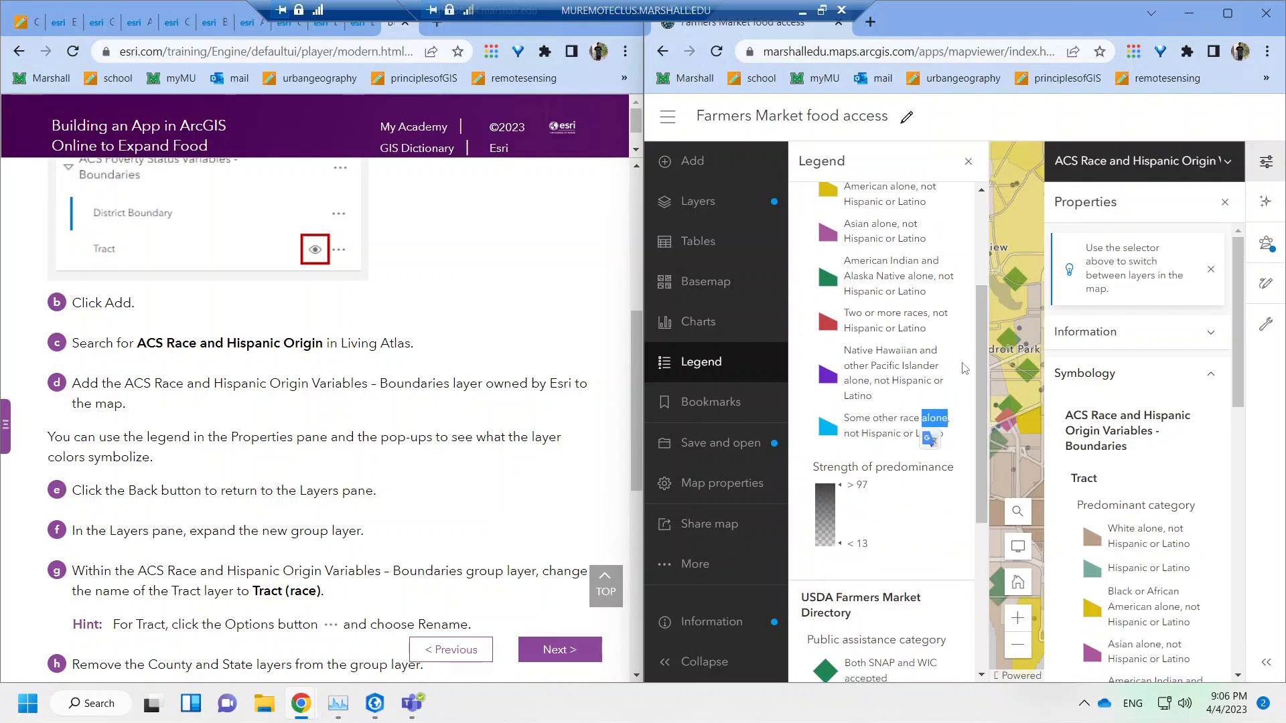
{"action": "scroll", "coordinate": [963, 368], "scroll_direction": "down", "scroll_amount": 5}
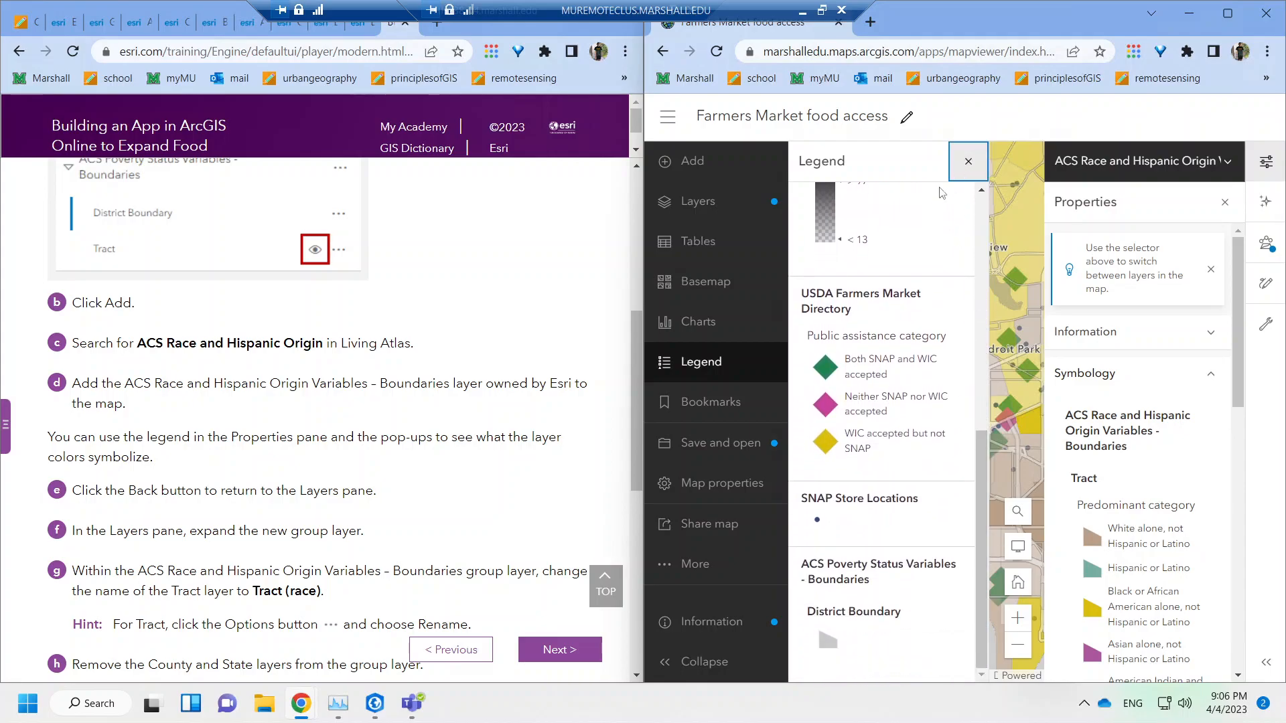
{"action": "left_click", "coordinate": [966, 164]}
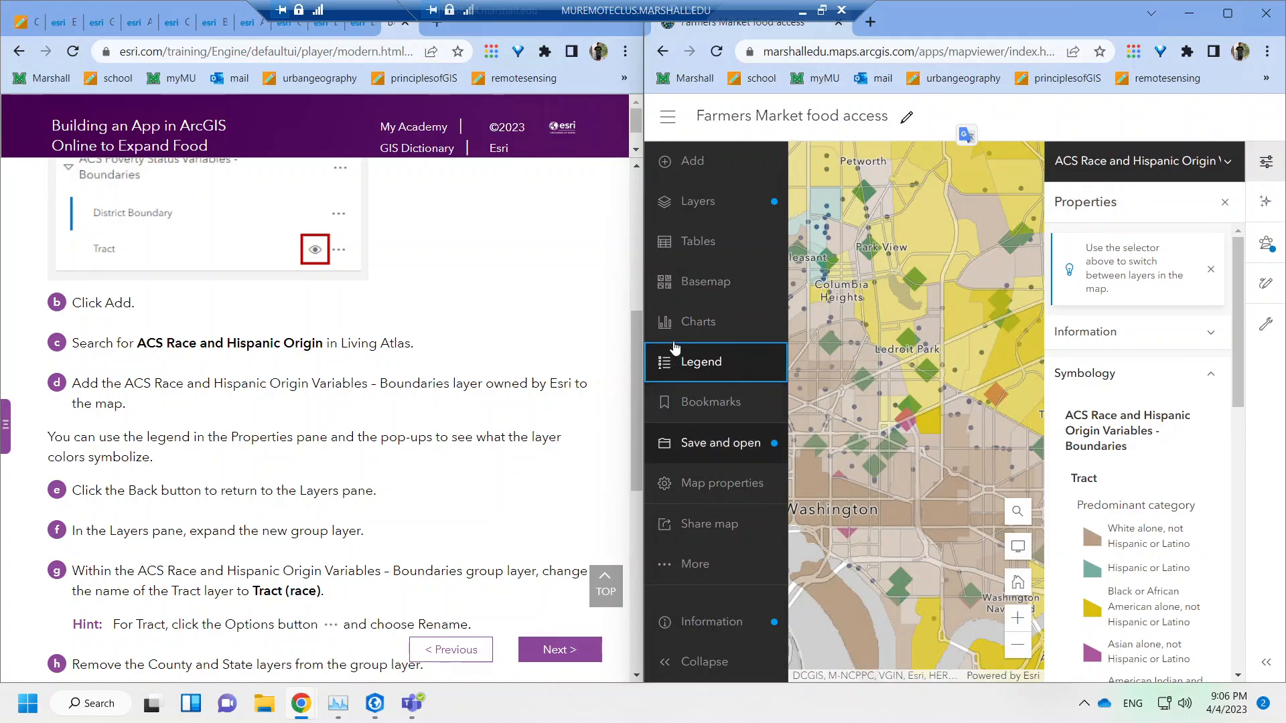
Show the map's layer list and expand the ACS Race and Hispanic Origin Variables - Boundaries group.
{"action": "left_click", "coordinate": [685, 209]}
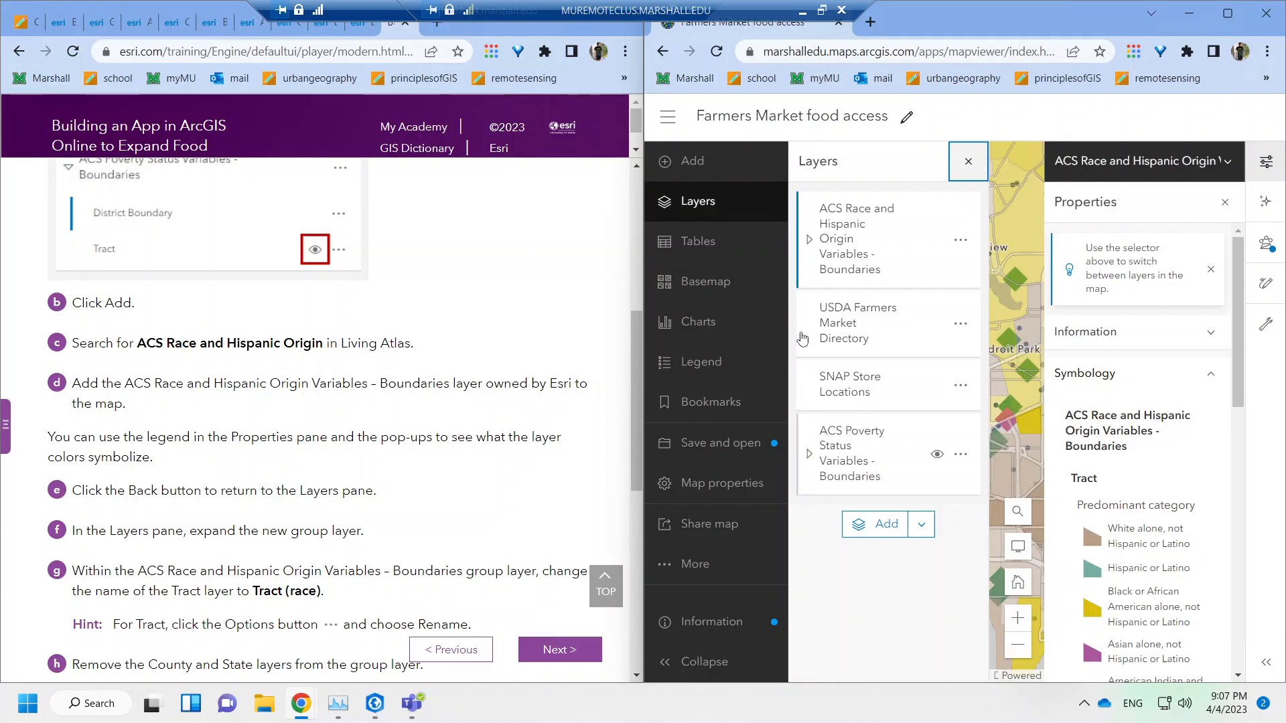
{"action": "left_click", "coordinate": [811, 241]}
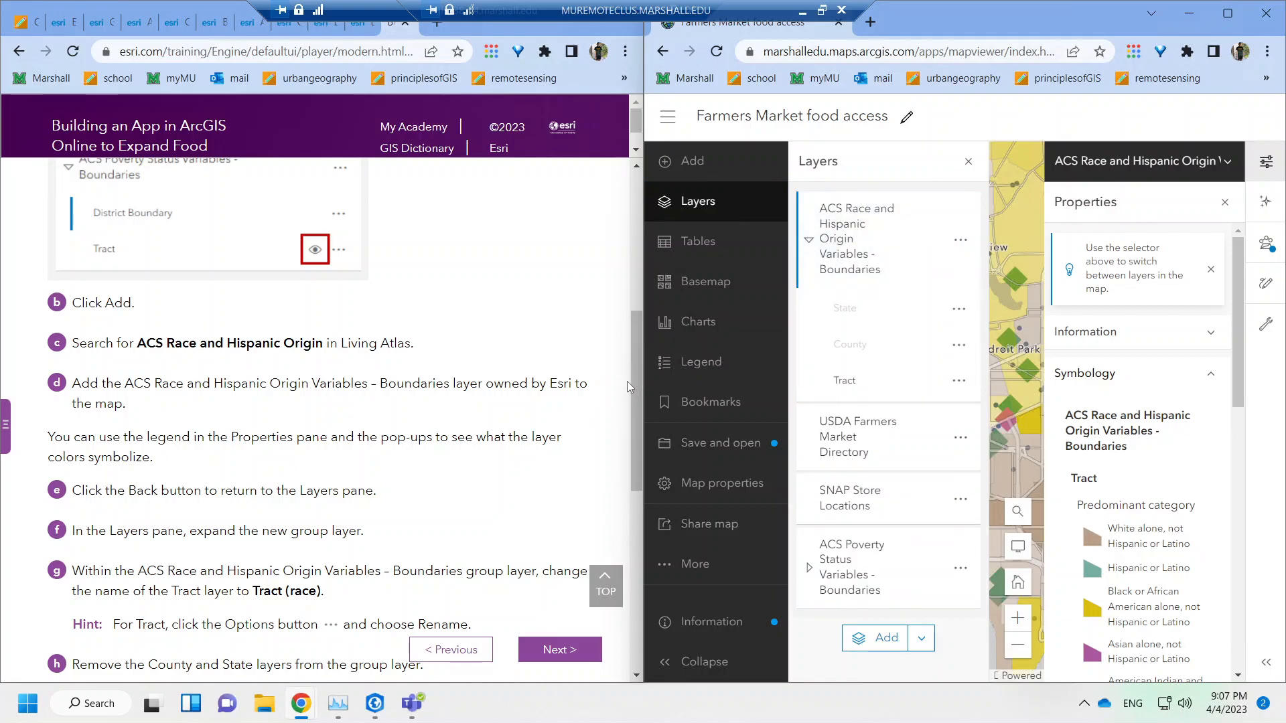
{"action": "left_click_drag", "start_coordinate": [639, 372], "coordinate": [636, 371]}
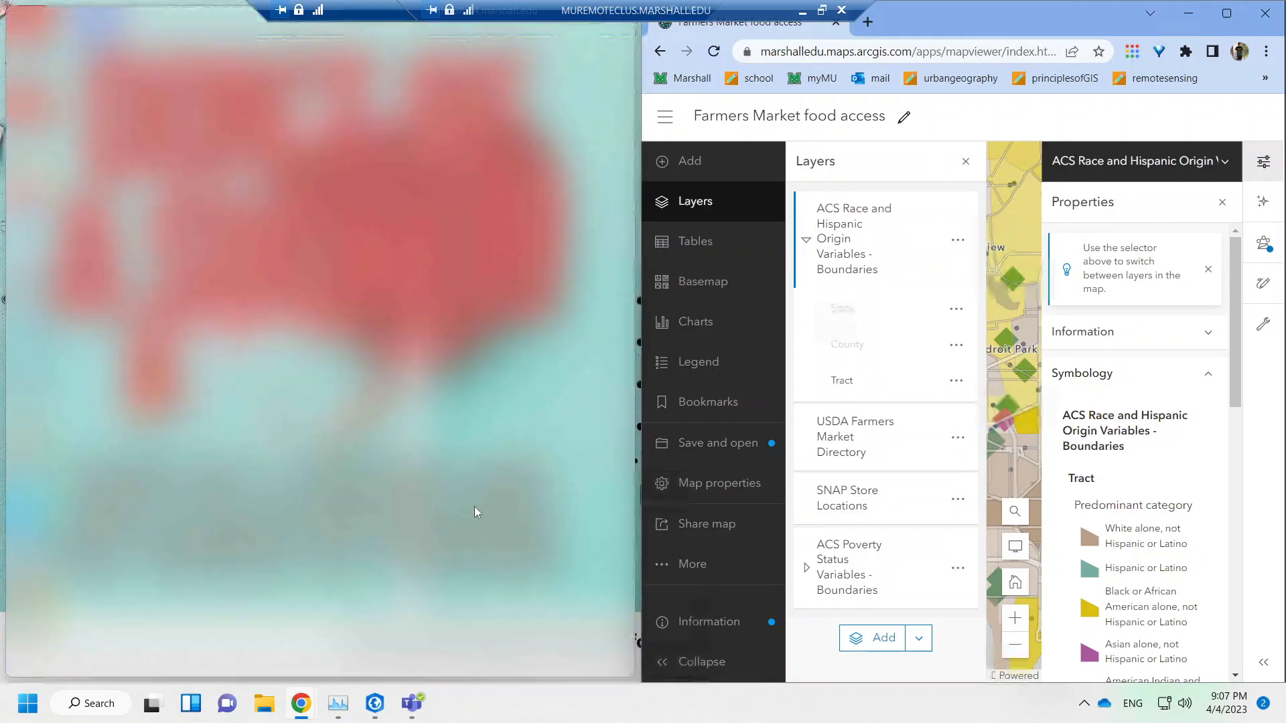
{"action": "left_click", "coordinate": [288, 296]}
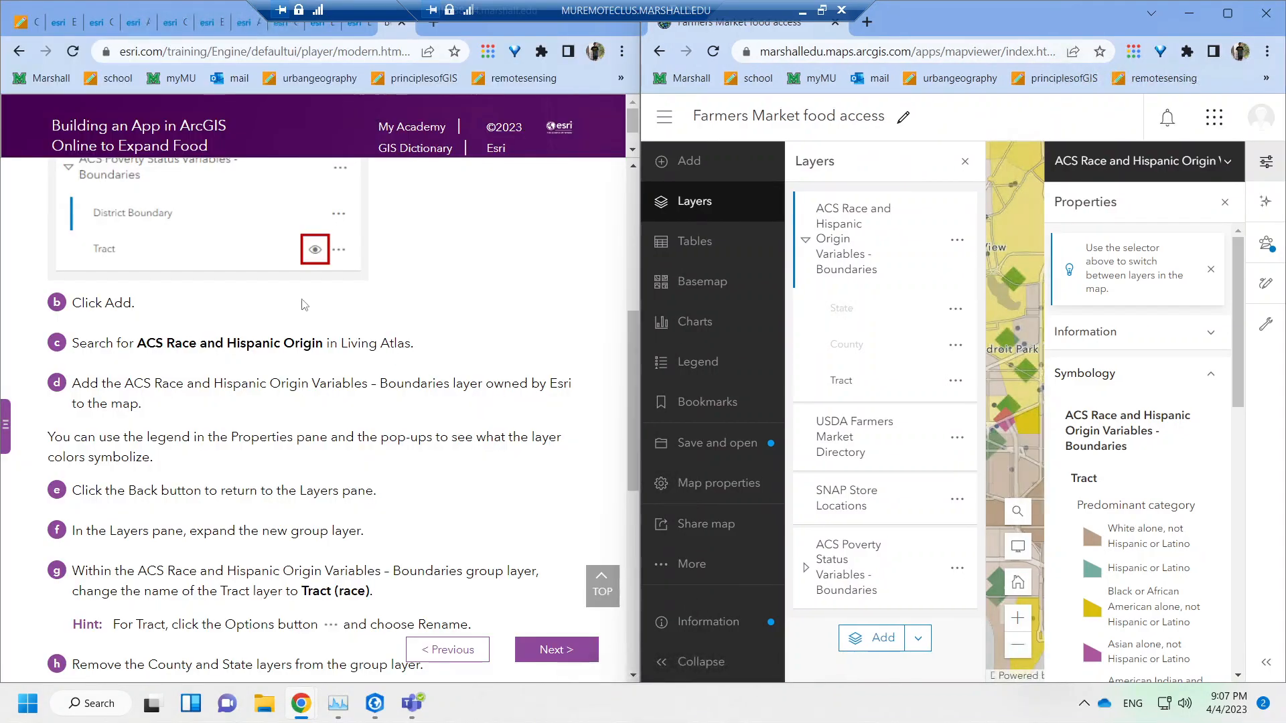
{"action": "left_click_drag", "start_coordinate": [631, 364], "coordinate": [629, 408]}
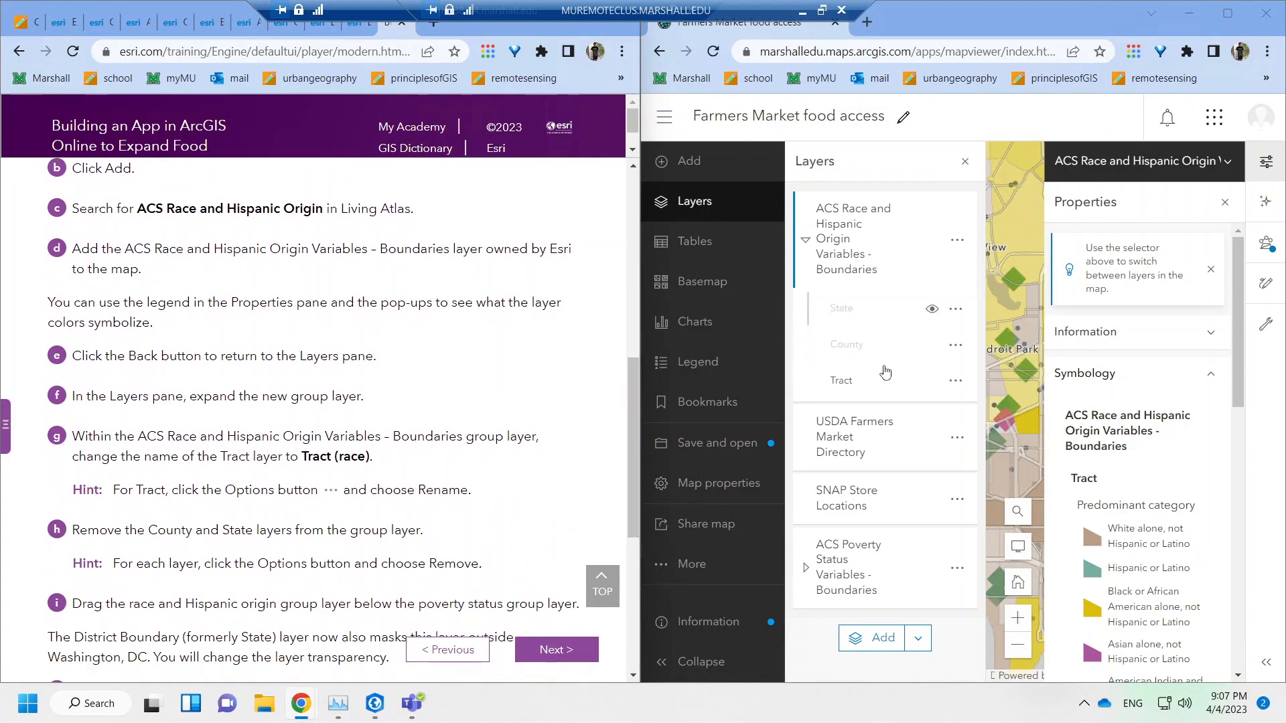
Rename the Tract sublayer of the race and Hispanic origin group to Tract(race).
{"action": "left_click", "coordinate": [954, 381]}
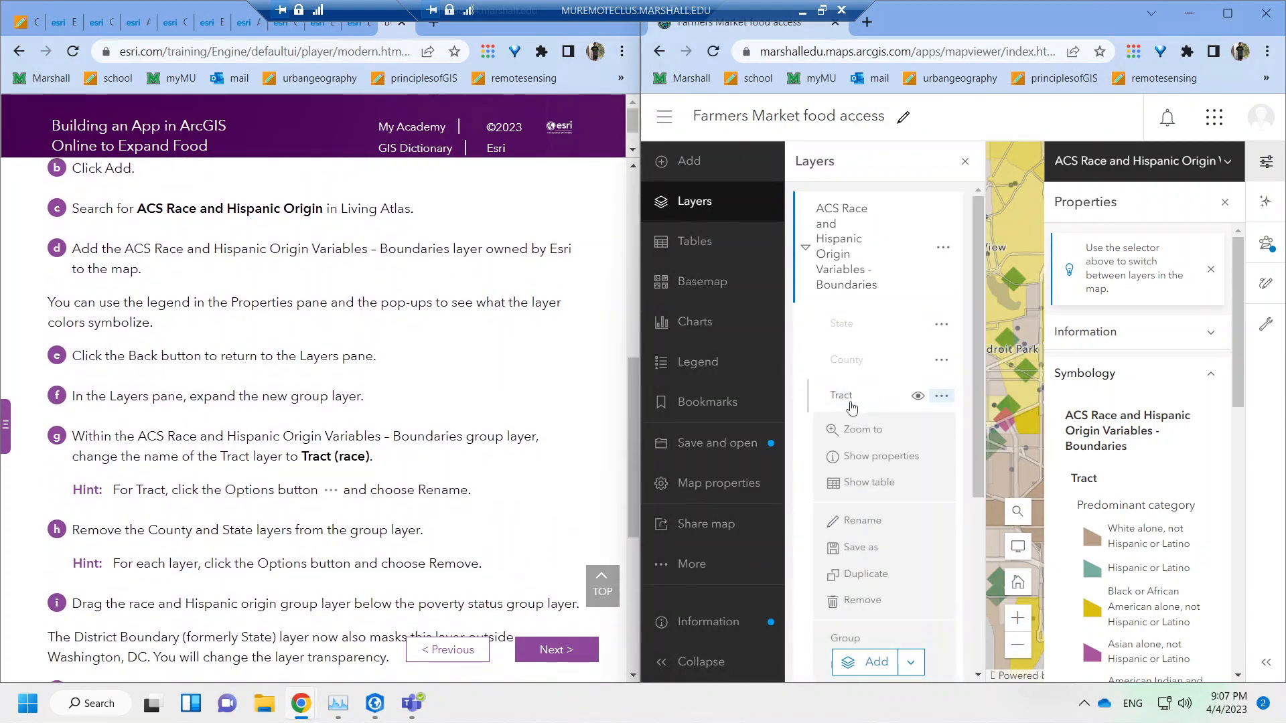
{"action": "left_click", "coordinate": [863, 520]}
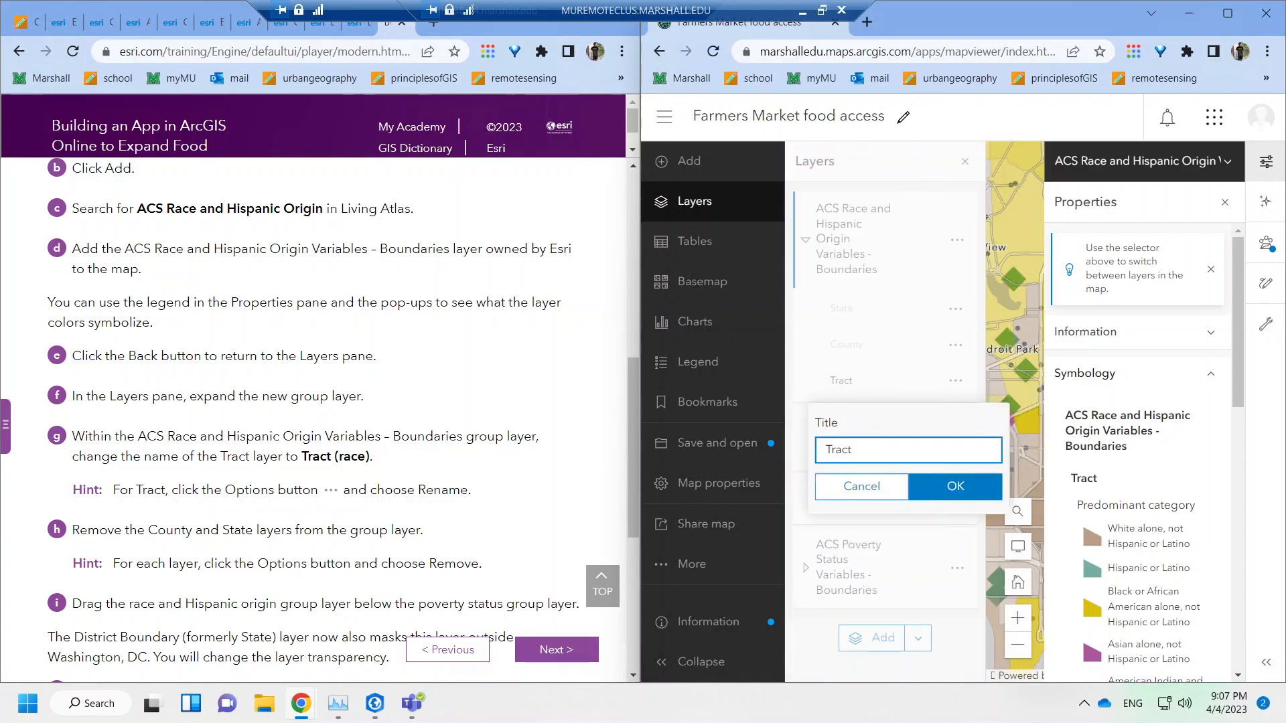
{"action": "type", "text": "(race"}
{"action": "key", "text": "Return"}
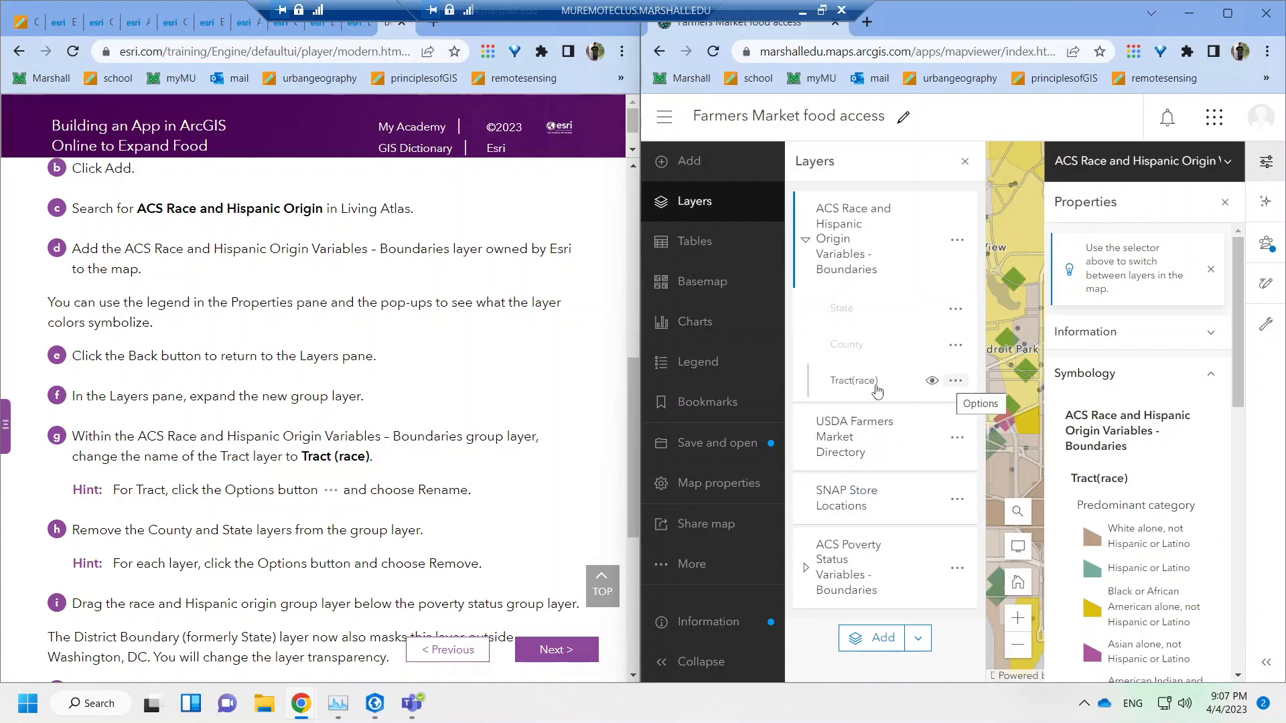
Correct the race sublayer's name to Tract (race), with a space before the parenthesis.
{"action": "left_click", "coordinate": [955, 380]}
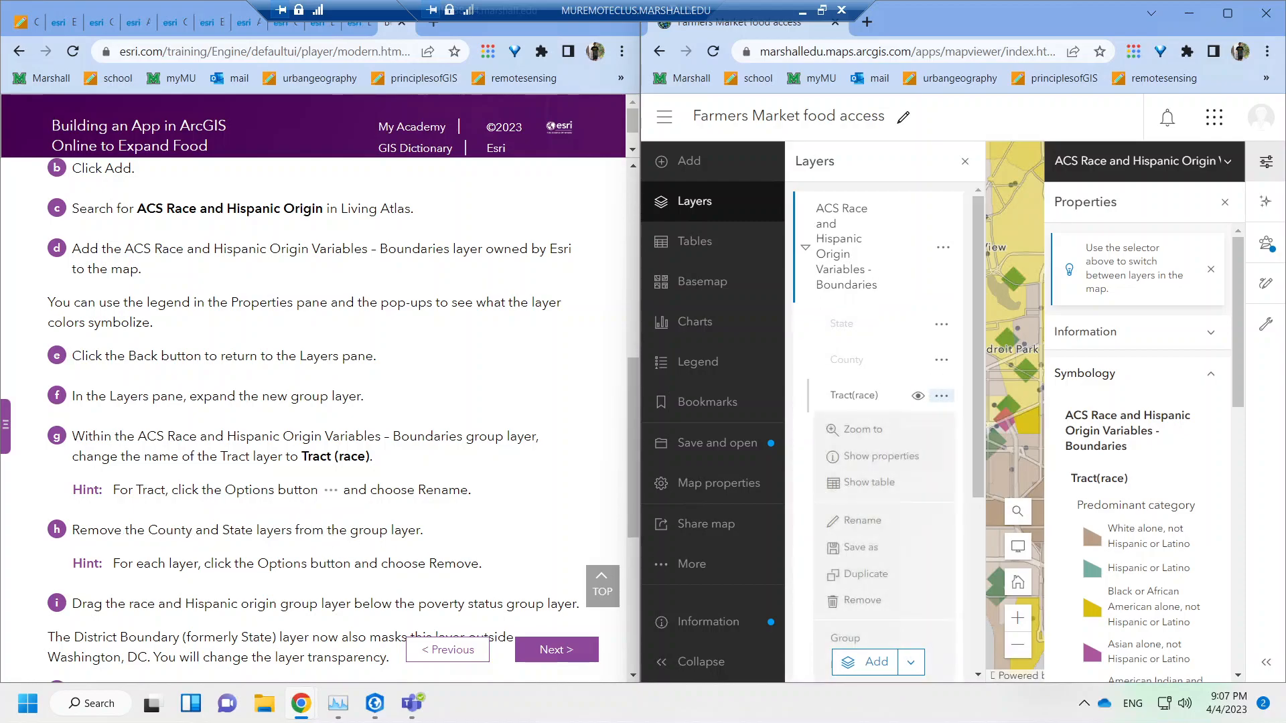
{"action": "left_click", "coordinate": [857, 525]}
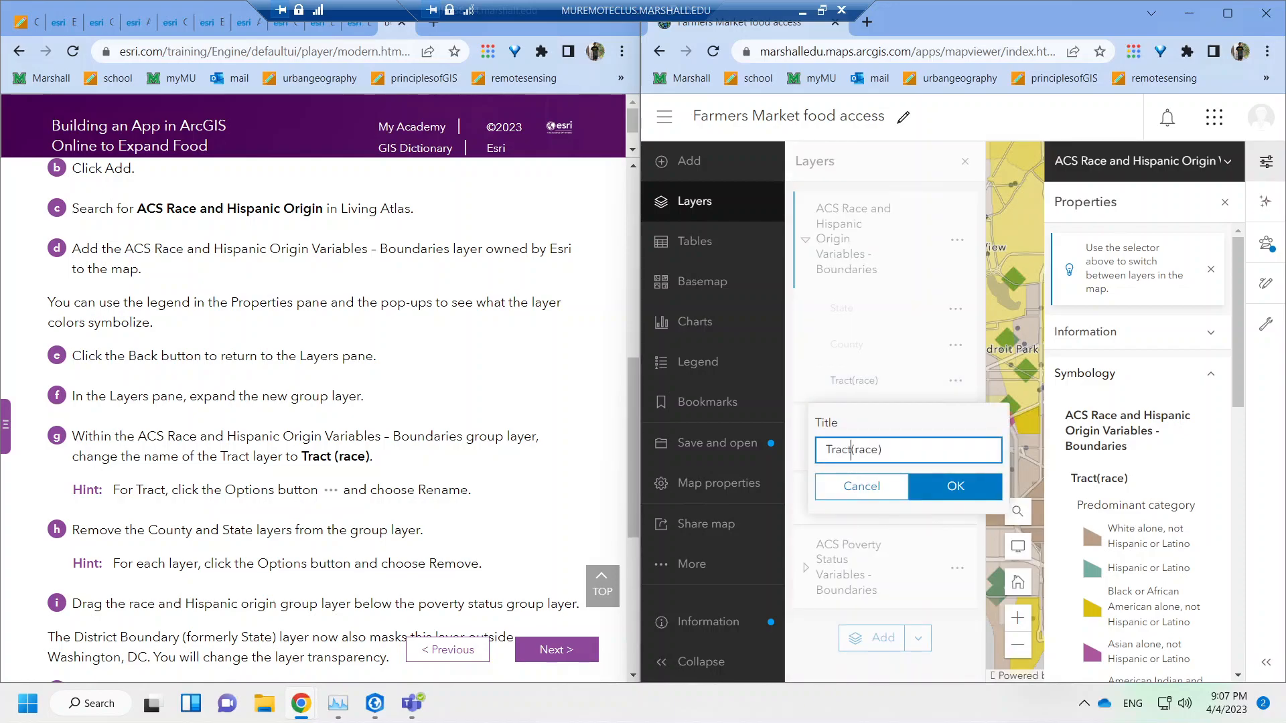
{"action": "left_click", "coordinate": [952, 493]}
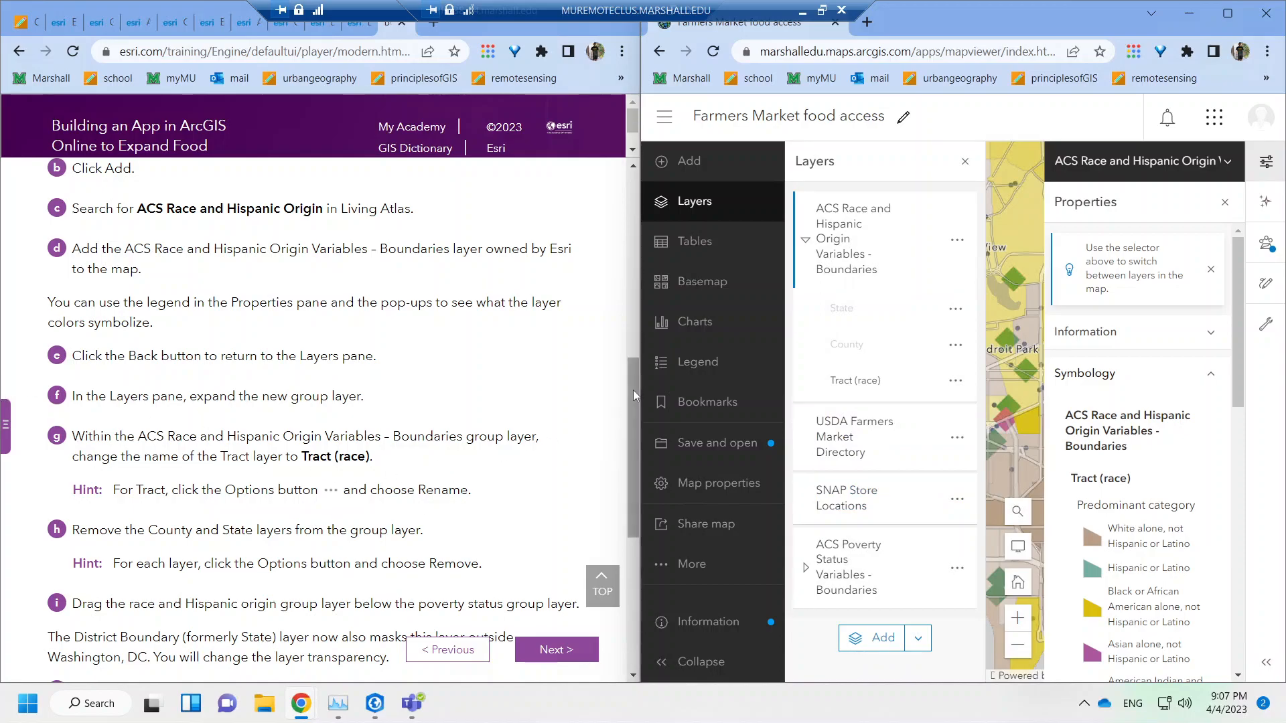
Remove the State and County sublayers from the ACS Race and Hispanic Origin Variables - Boundaries group.
{"action": "left_click_drag", "start_coordinate": [632, 387], "coordinate": [632, 416]}
{"action": "left_click", "coordinate": [956, 310]}
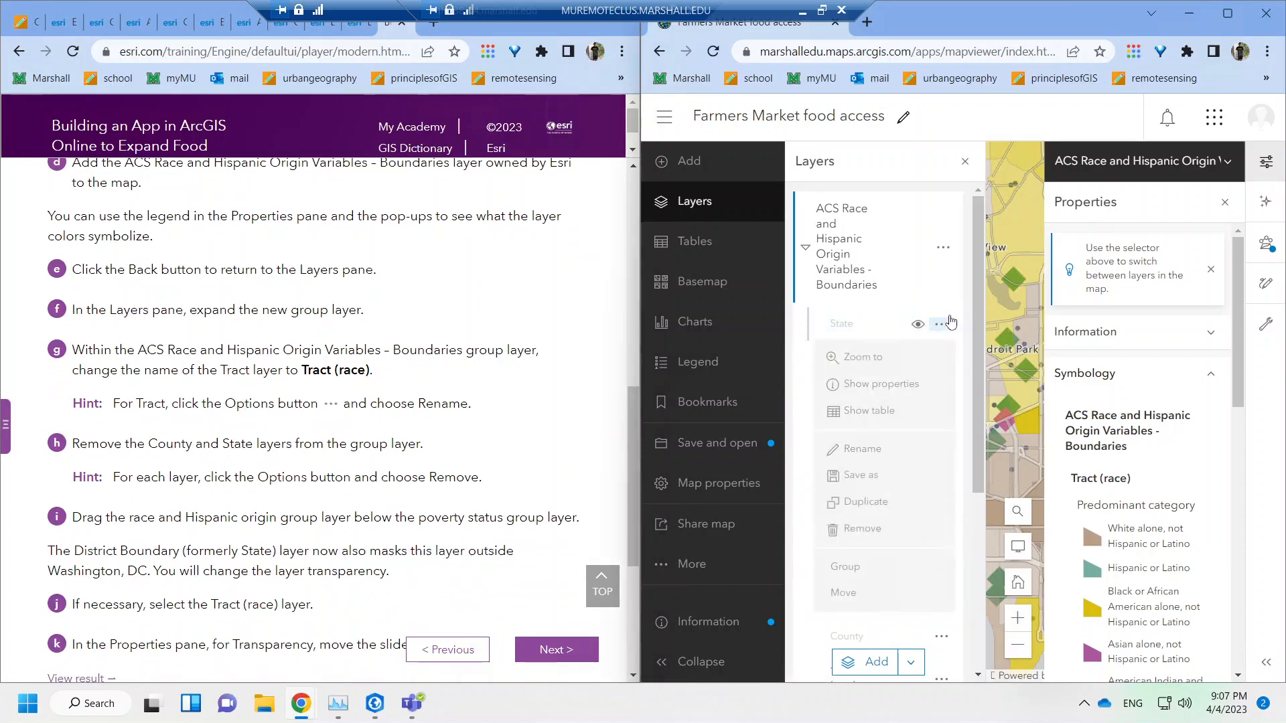
{"action": "left_click", "coordinate": [861, 529]}
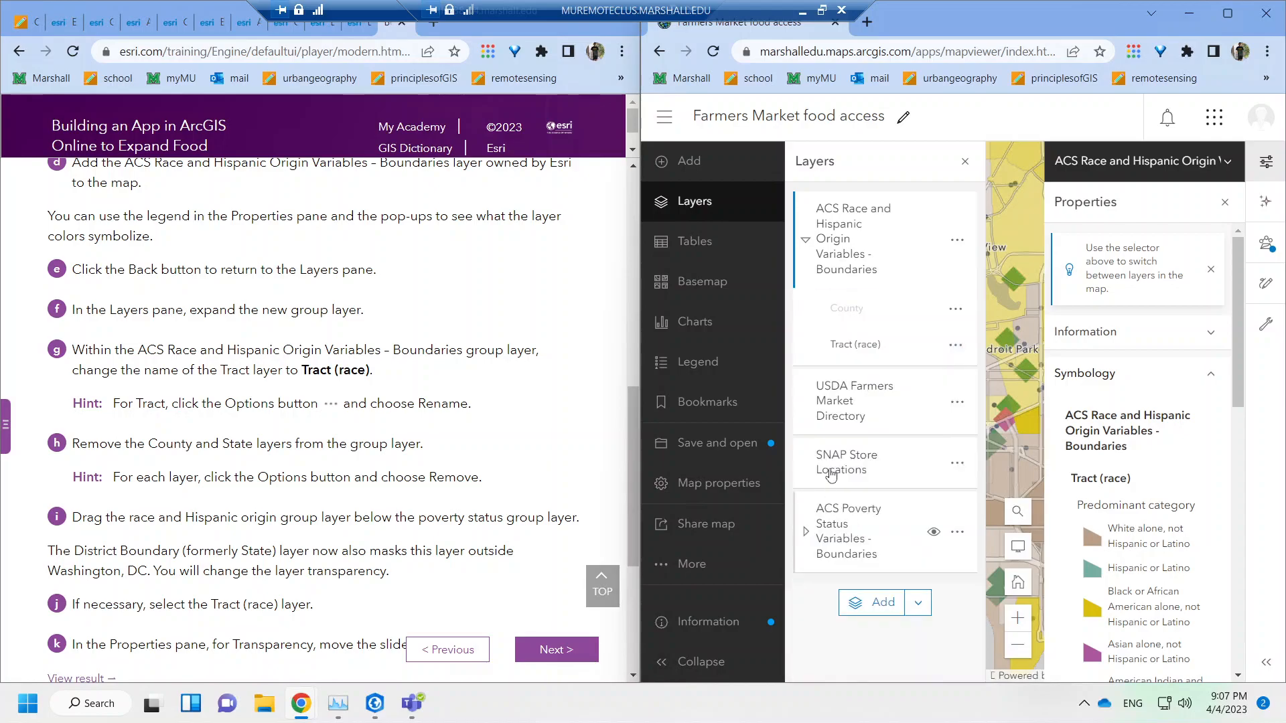
{"action": "left_click", "coordinate": [941, 323]}
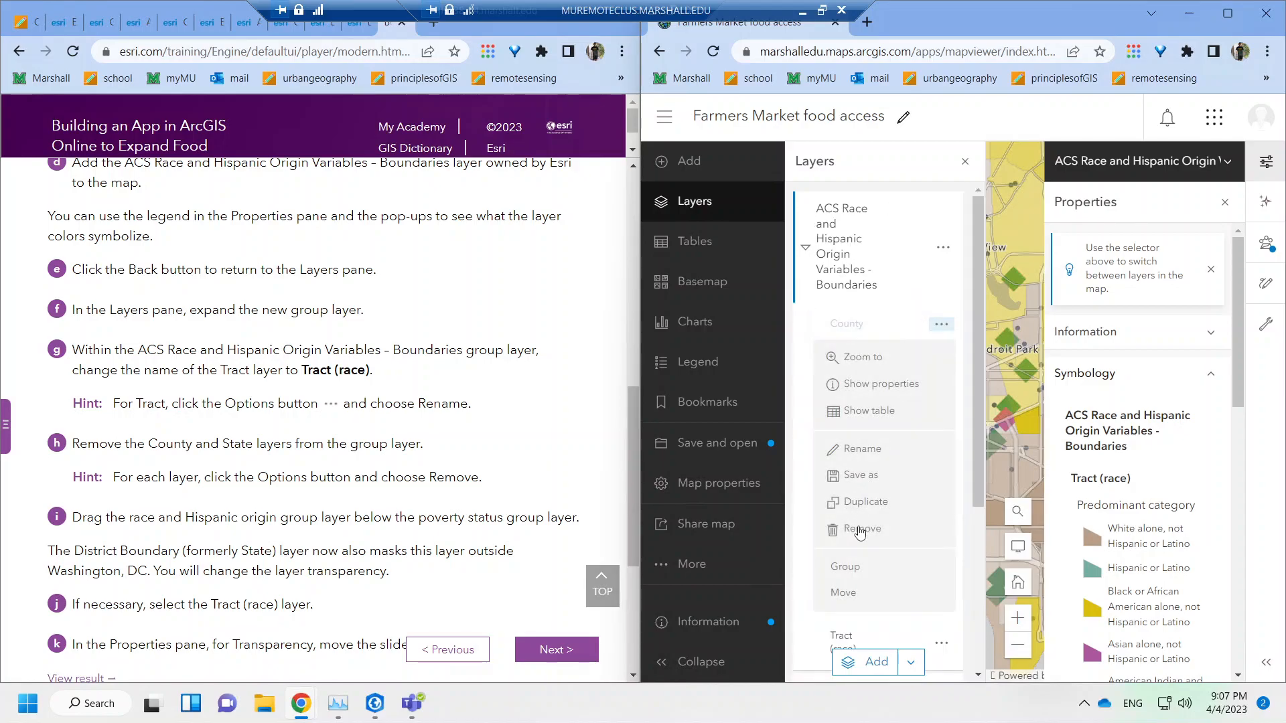
{"action": "left_click", "coordinate": [861, 529]}
Move the ACS Race and Hispanic Origin Variables - Boundaries group below the ACS Poverty Status Variables - Boundaries group.
{"action": "left_click_drag", "start_coordinate": [293, 455], "coordinate": [403, 448]}
{"action": "left_click", "coordinate": [403, 448]}
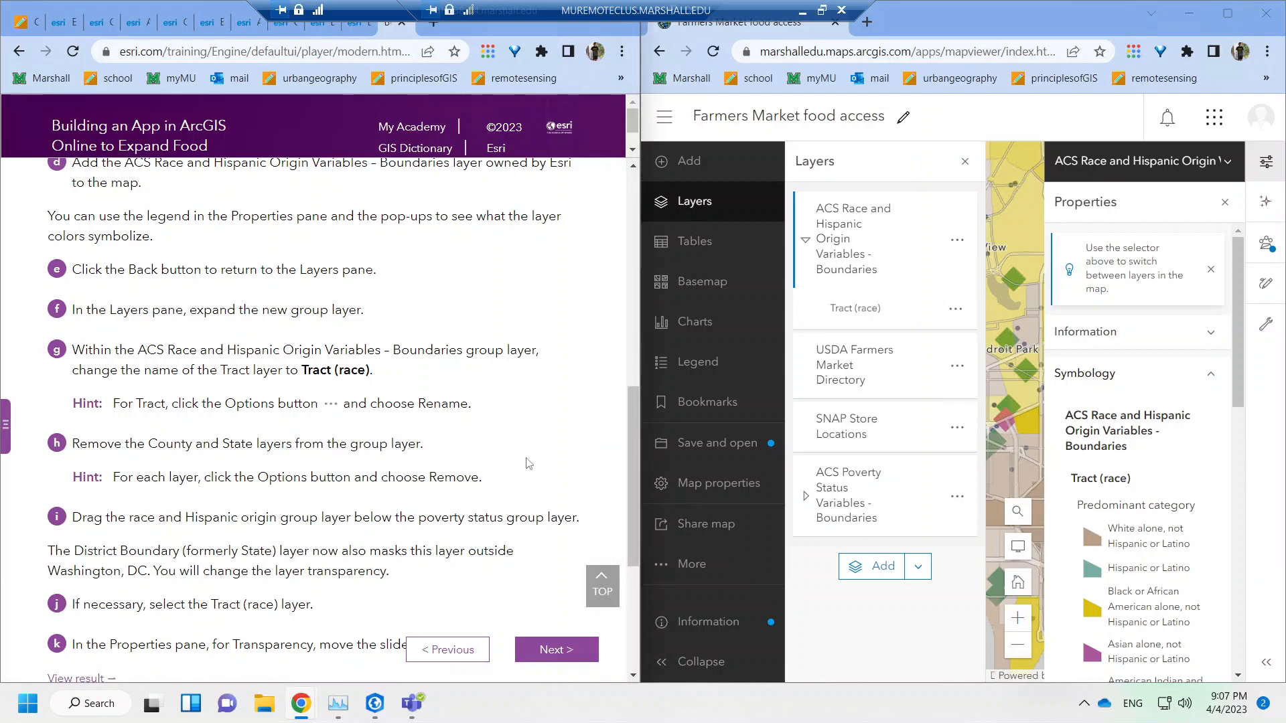
{"action": "left_click_drag", "start_coordinate": [628, 410], "coordinate": [628, 461]}
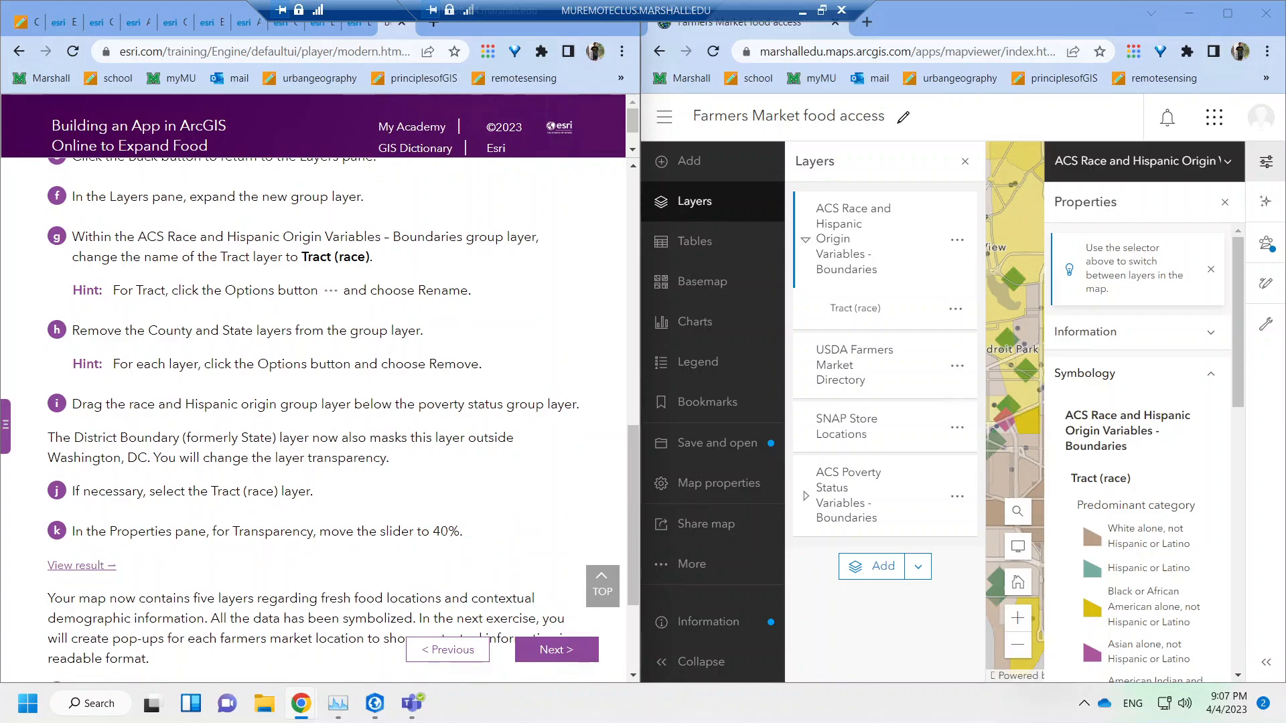
{"action": "left_click_drag", "start_coordinate": [808, 217], "coordinate": [817, 546]}
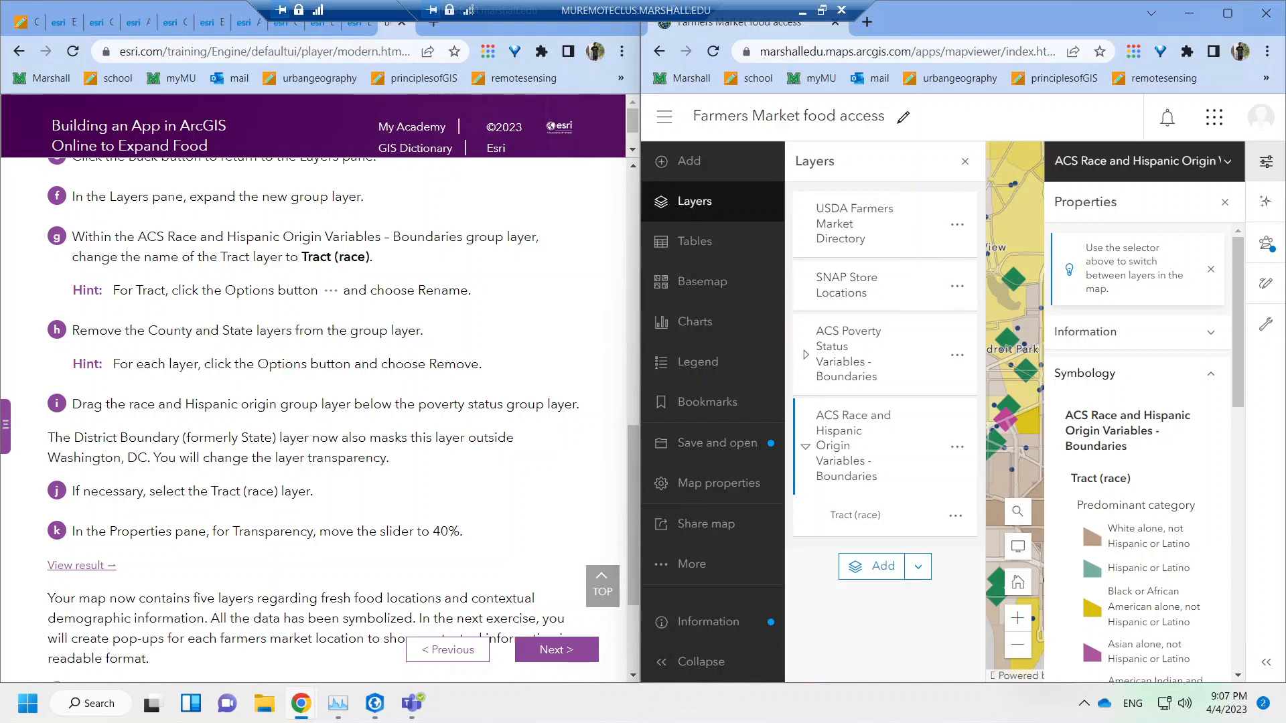
Set the transparency of the Tract (race) layer to 40%.
{"action": "left_click", "coordinate": [851, 517]}
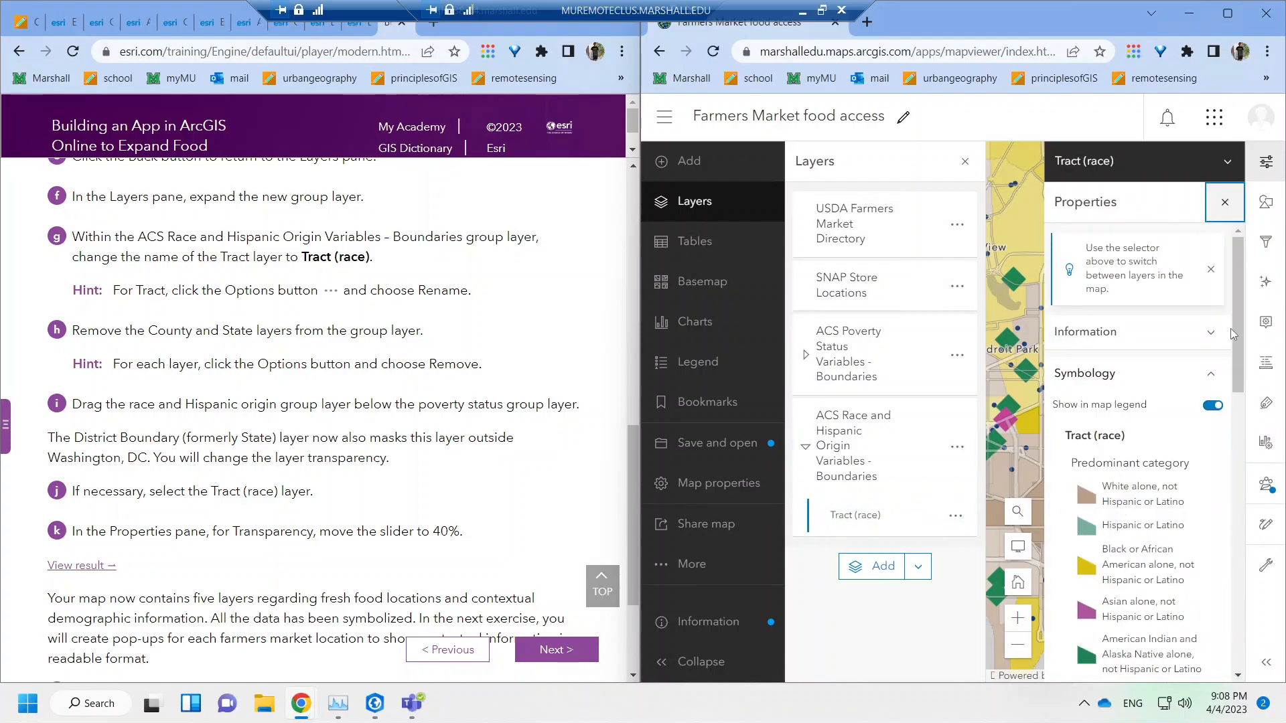
{"action": "left_click_drag", "start_coordinate": [1240, 318], "coordinate": [1203, 613]}
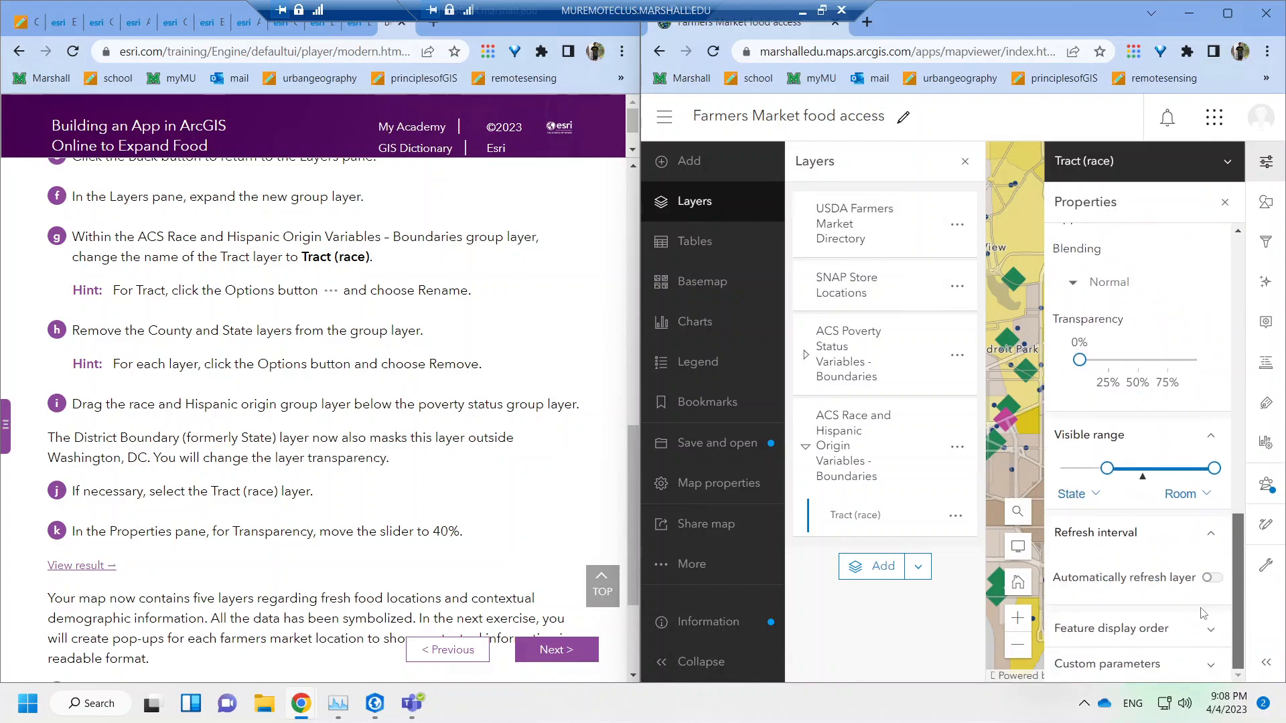
{"action": "left_click_drag", "start_coordinate": [1079, 359], "coordinate": [1128, 360]}
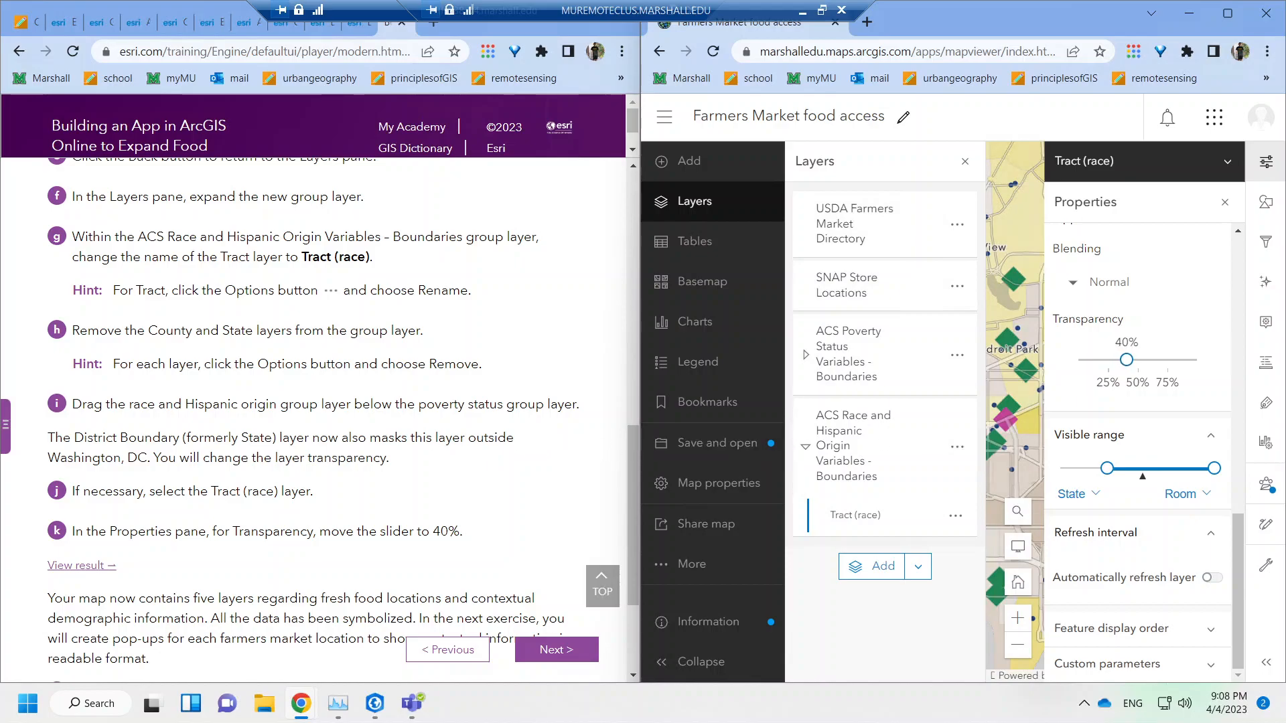
View the exercise's result image and examine the whole Washington, DC map in a maximized window, then restore the side-by-side layout.
{"action": "scroll", "coordinate": [258, 509], "scroll_direction": "down", "scroll_amount": 2}
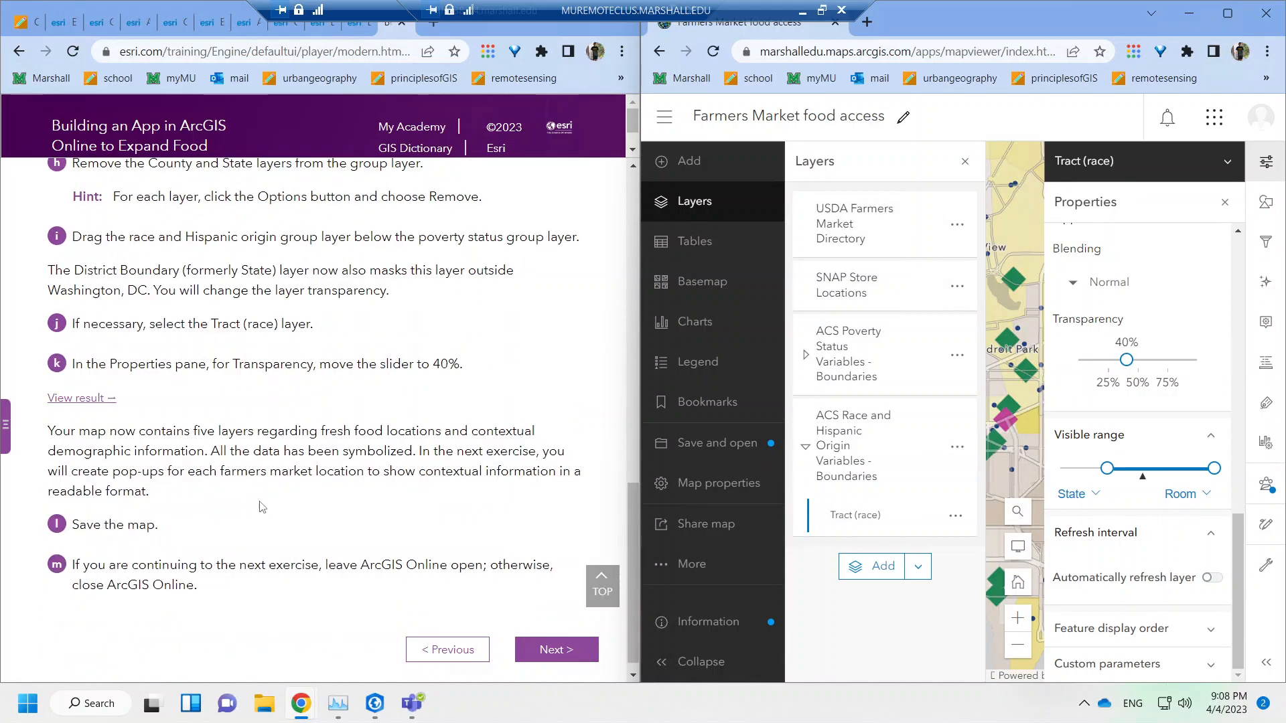
{"action": "left_click", "coordinate": [86, 398]}
{"action": "left_click", "coordinate": [623, 417]}
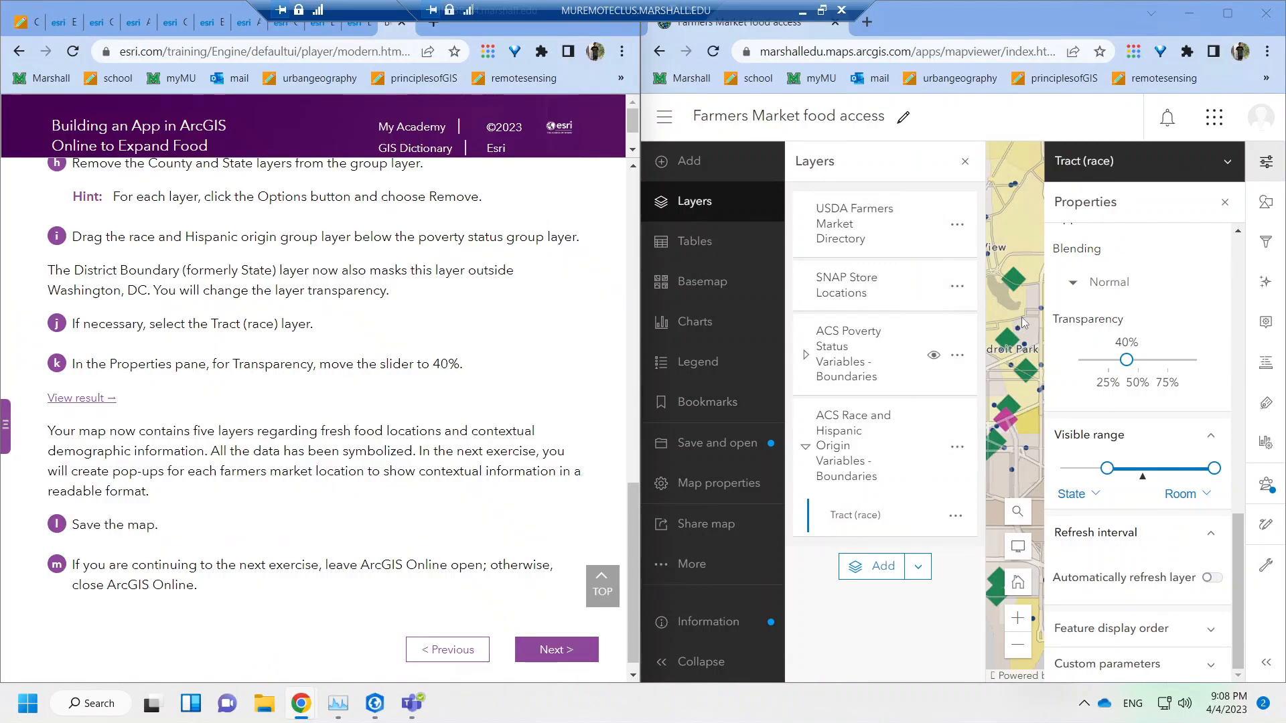
{"action": "left_click", "coordinate": [1228, 13]}
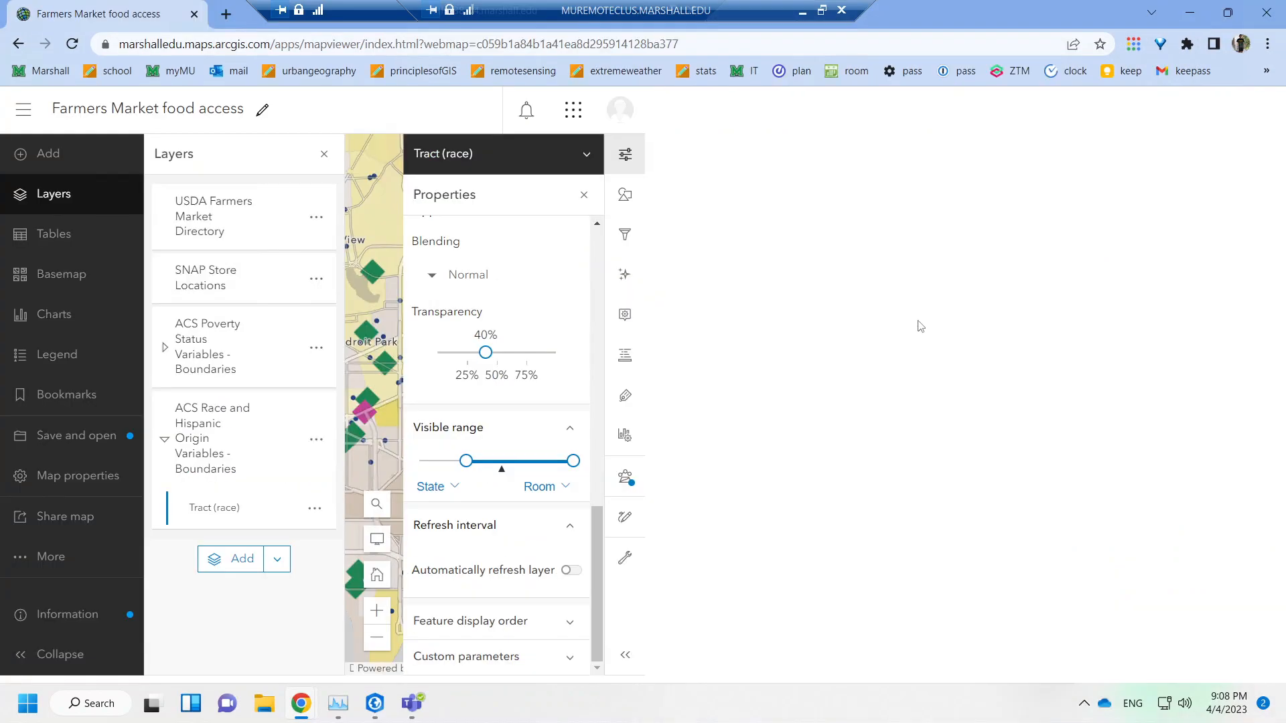
{"action": "scroll", "coordinate": [715, 329], "scroll_direction": "down", "scroll_amount": 2}
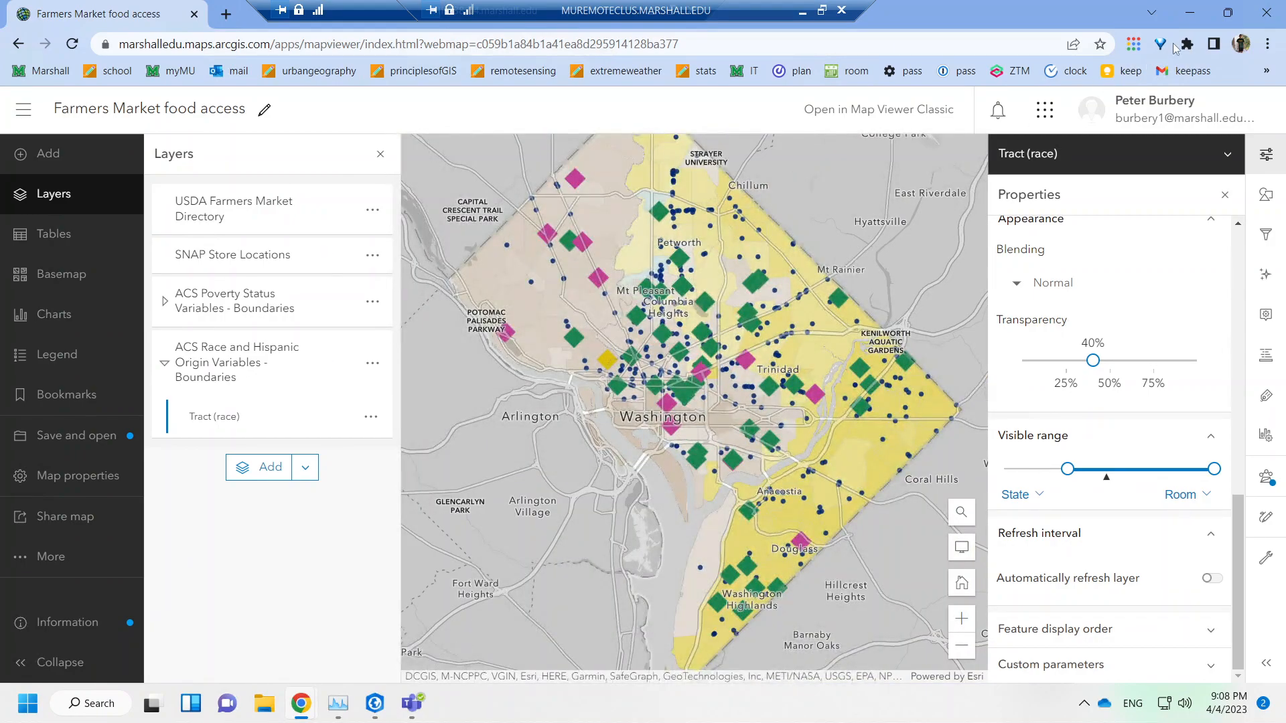
{"action": "double_click", "coordinate": [917, 20]}
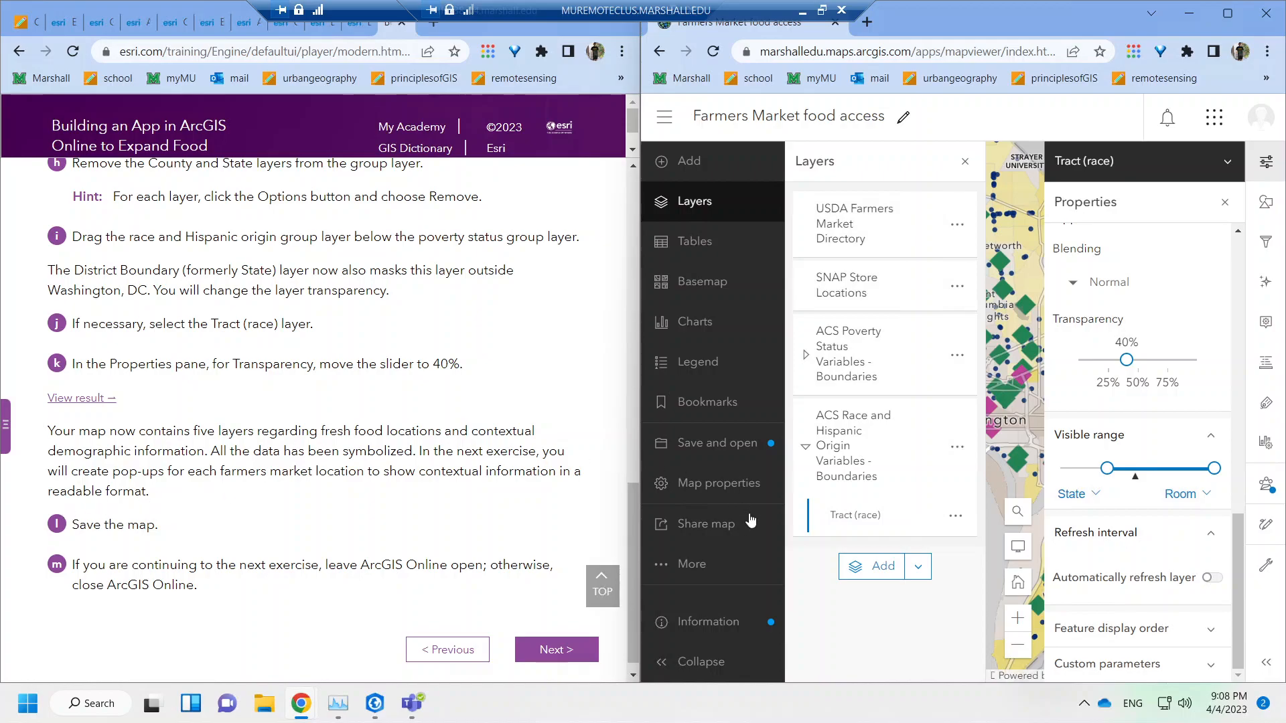
Save the Farmers Market food access map.
{"action": "left_click", "coordinate": [705, 452]}
{"action": "left_click", "coordinate": [825, 447]}
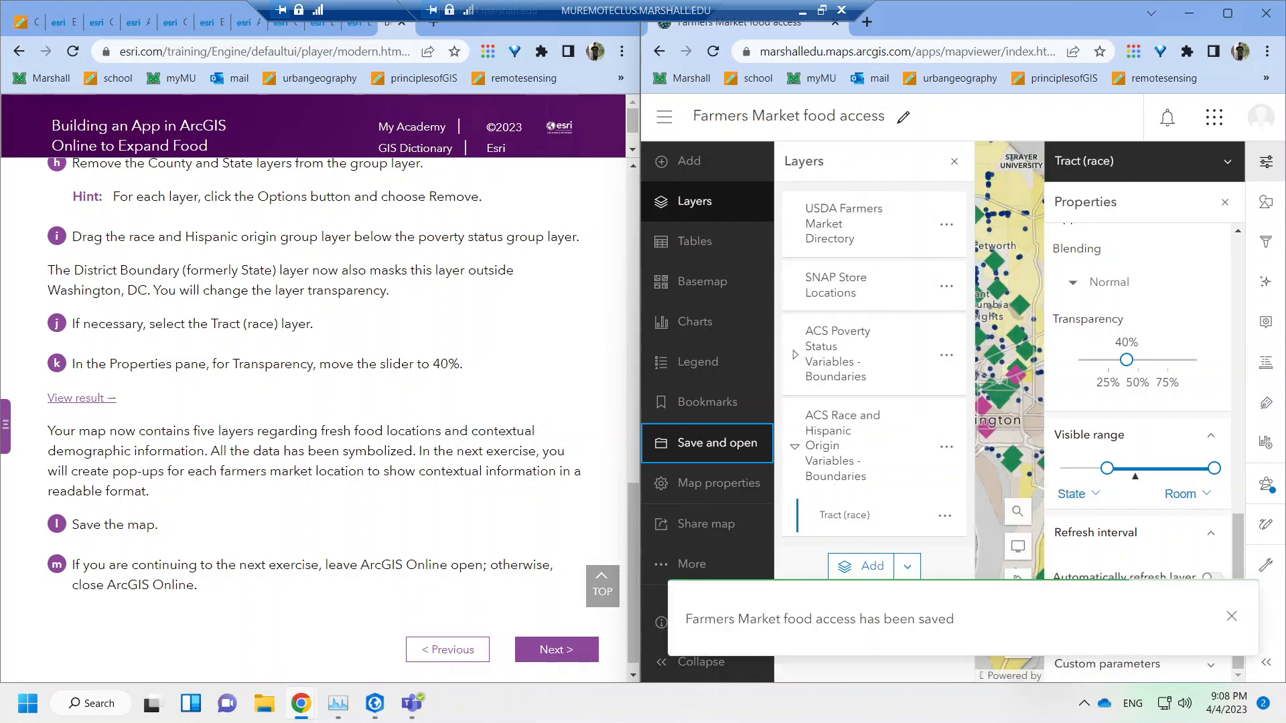
{"action": "left_click", "coordinate": [546, 585]}
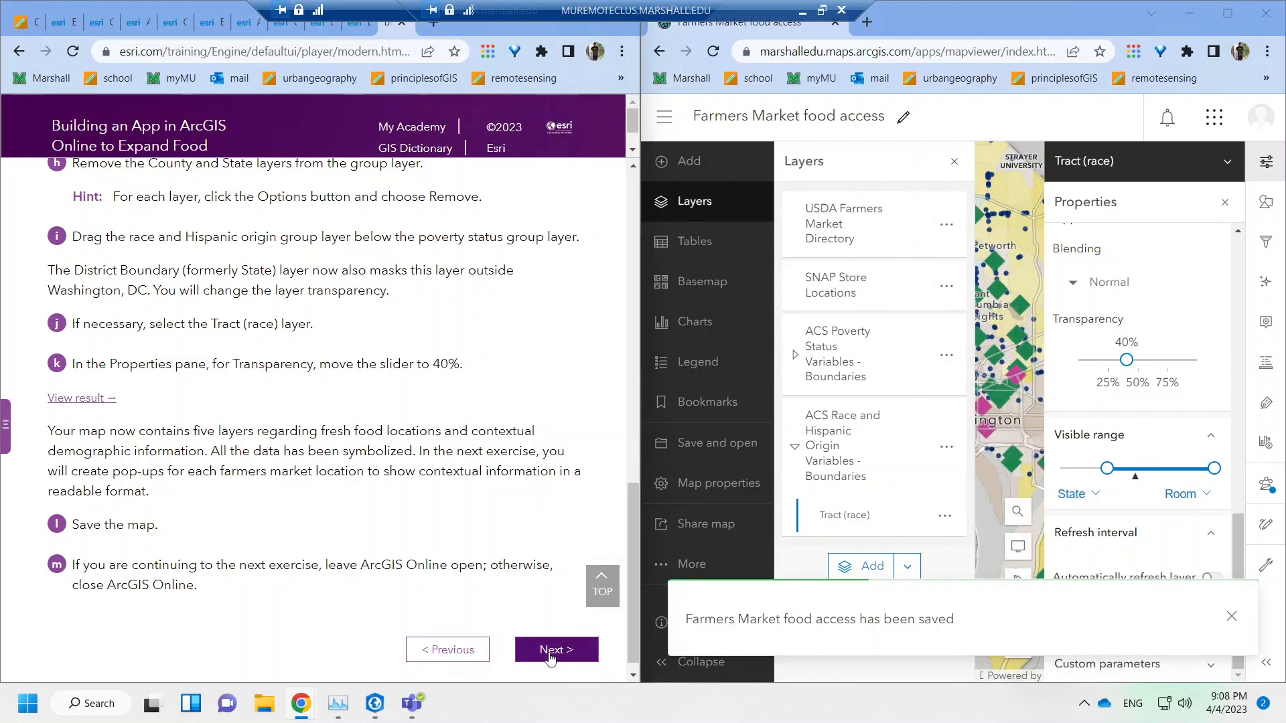
Review the course outline around the Create and style a web map exercise and reopen its Step 6, Map race and ethnicity.
{"action": "left_click", "coordinate": [5, 427]}
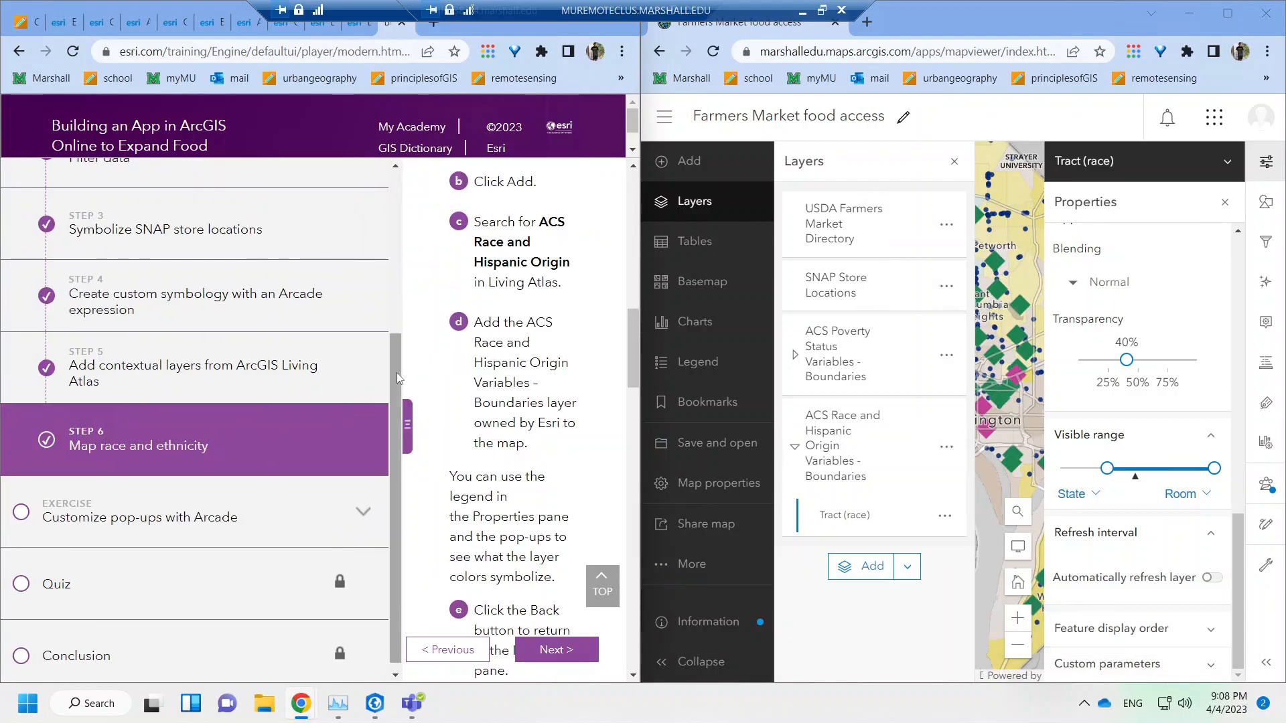
{"action": "scroll", "coordinate": [394, 273], "scroll_direction": "up", "scroll_amount": 3}
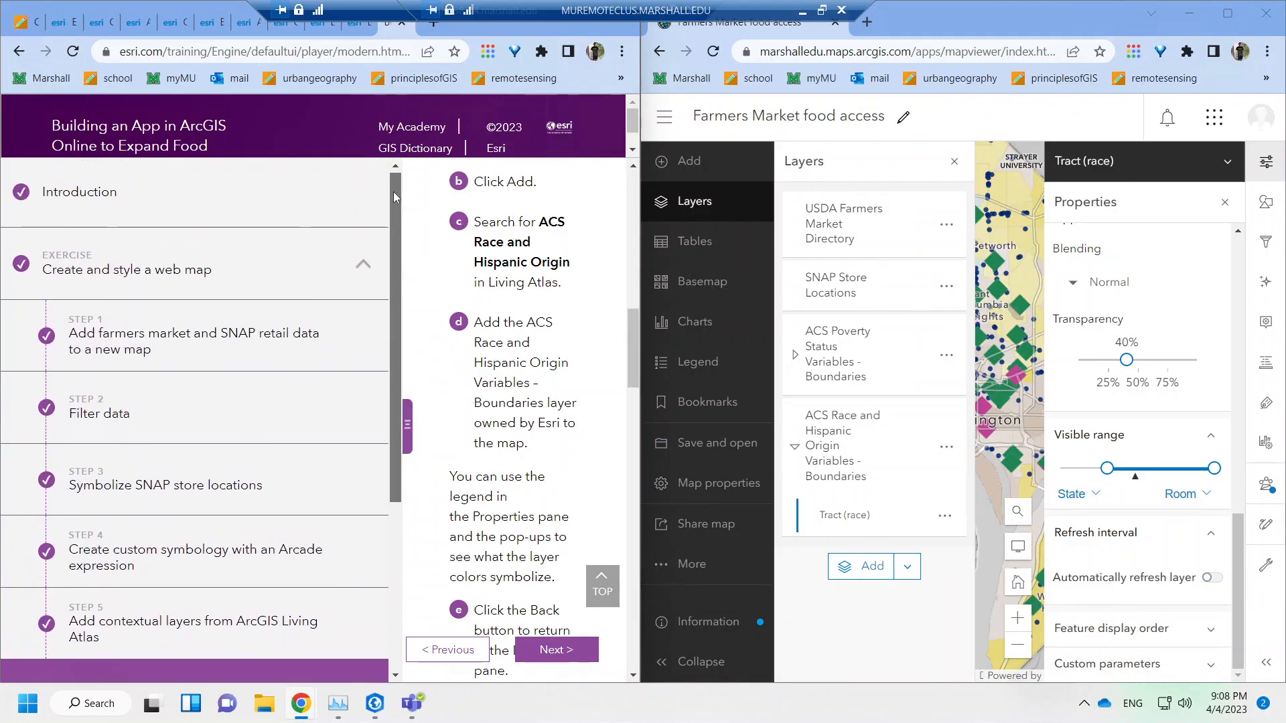
{"action": "left_click", "coordinate": [351, 269]}
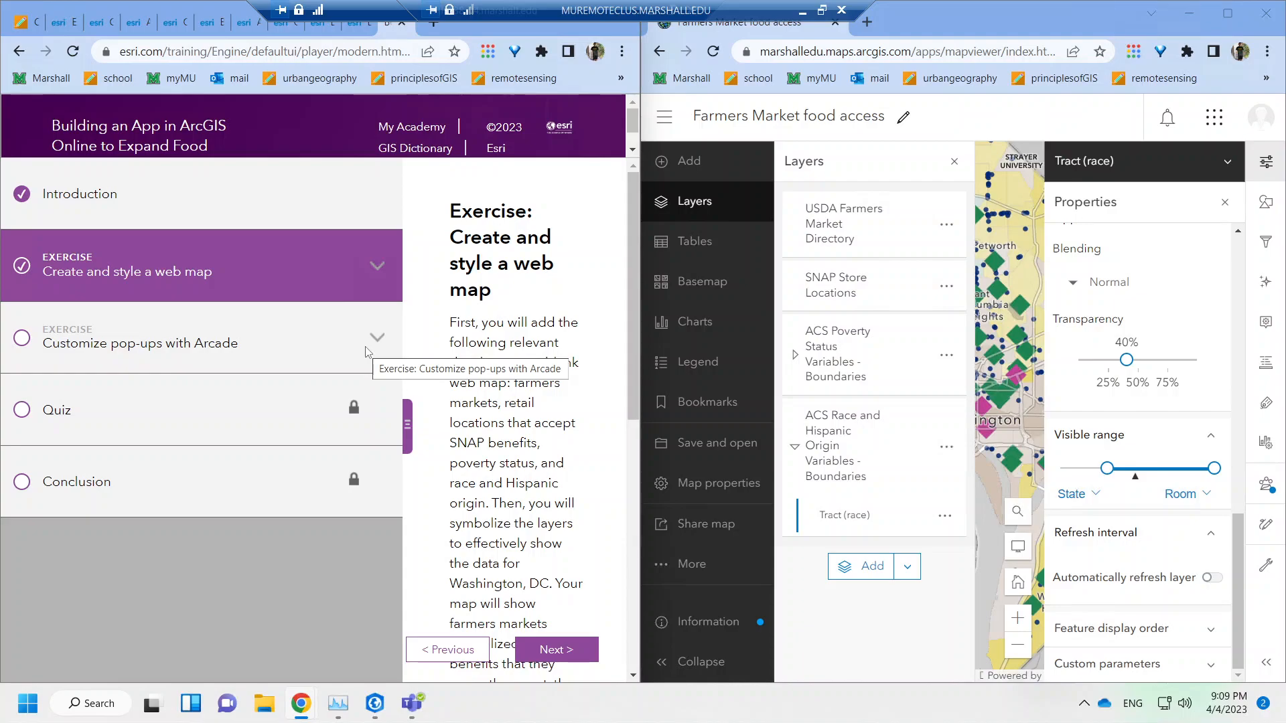
{"action": "scroll", "coordinate": [619, 601], "scroll_direction": "down", "scroll_amount": 7}
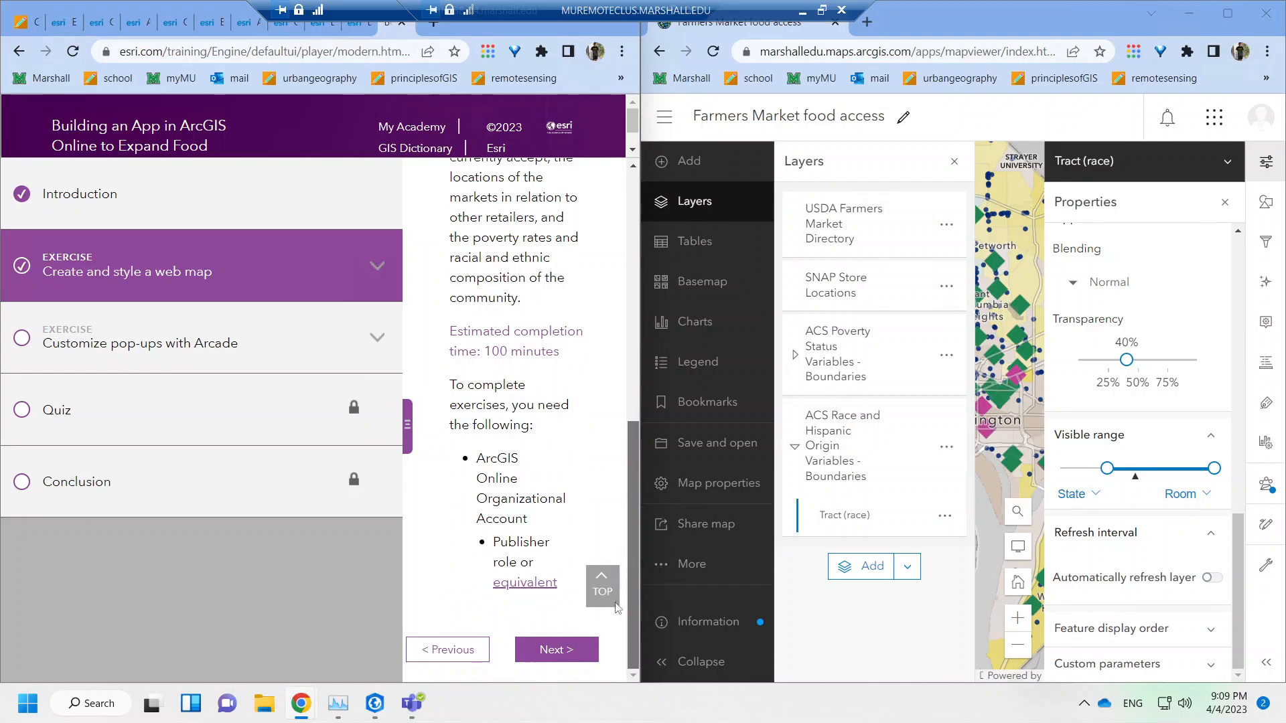
{"action": "left_click", "coordinate": [556, 649]}
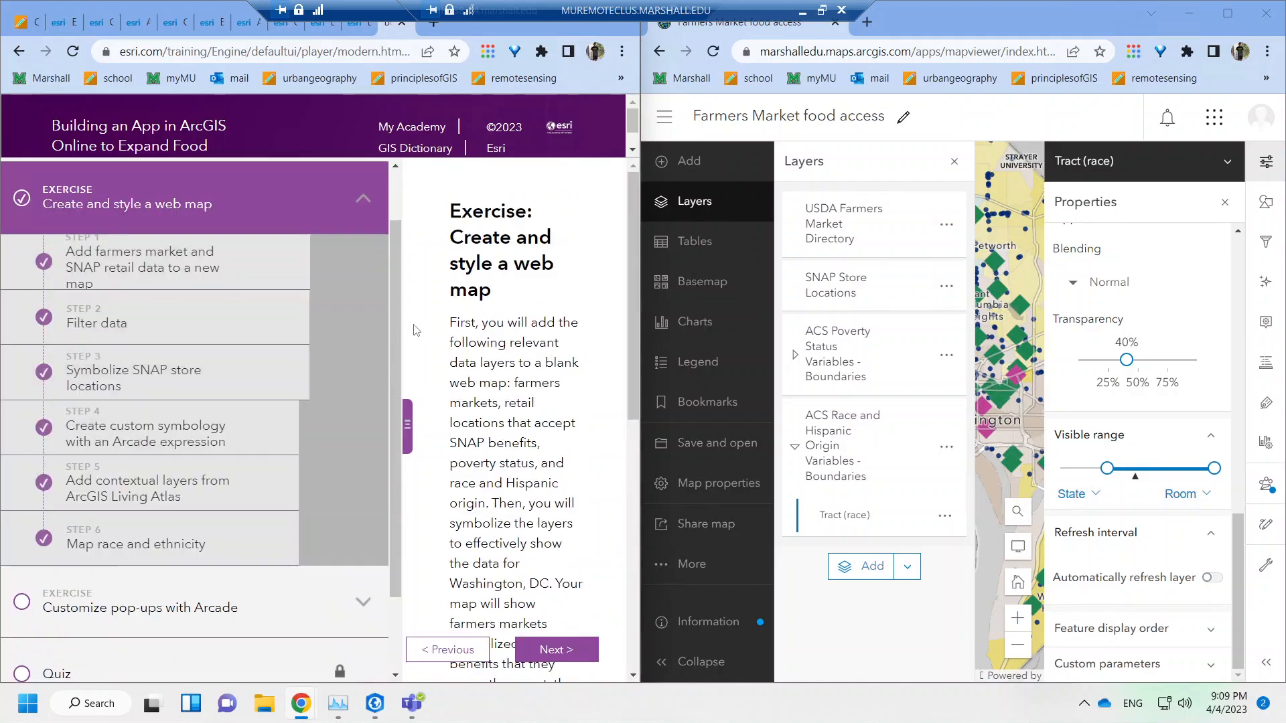
{"action": "left_click", "coordinate": [261, 623]}
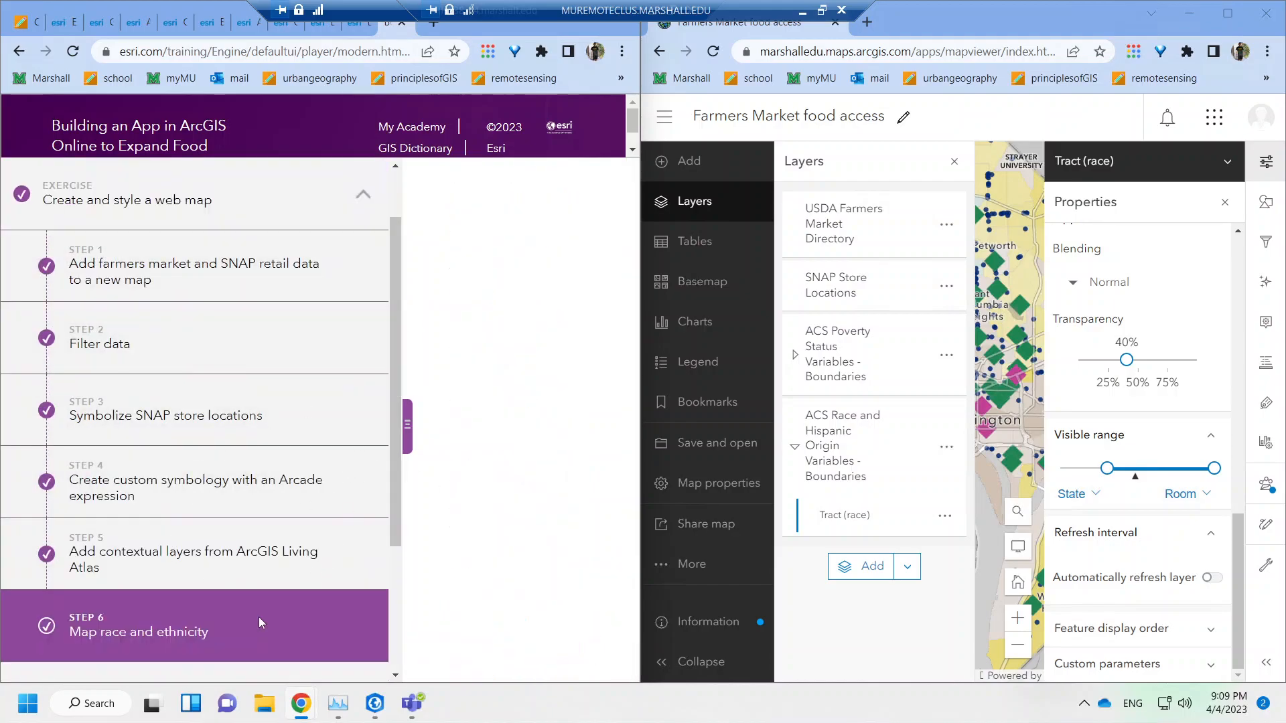